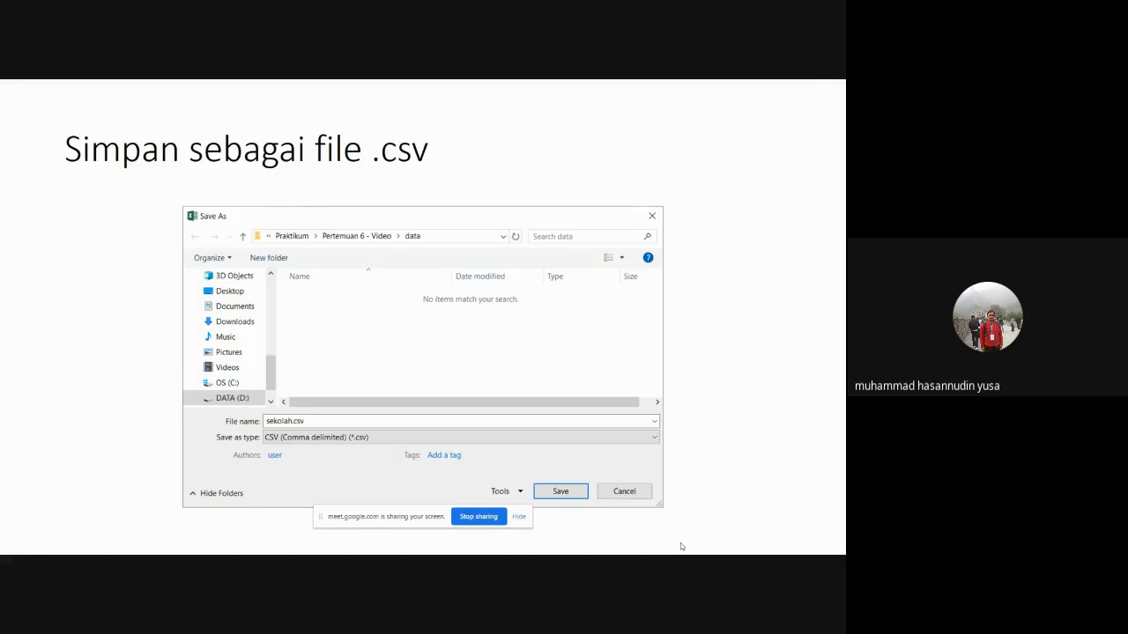
Advance the slideshow to the 'Add Delimited Text Layer' slide showing the Layer > Add Layer path.
key("Right")
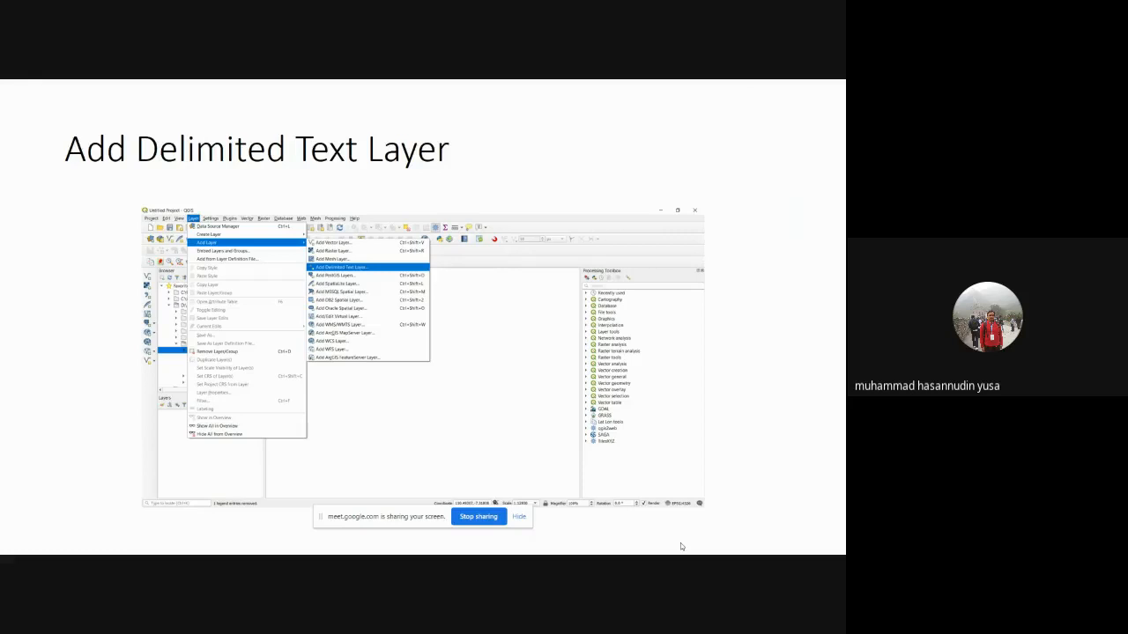
Advance through the 'Pilih file .csv' slide to the 'Hasil output layer' slide.
key("Right")
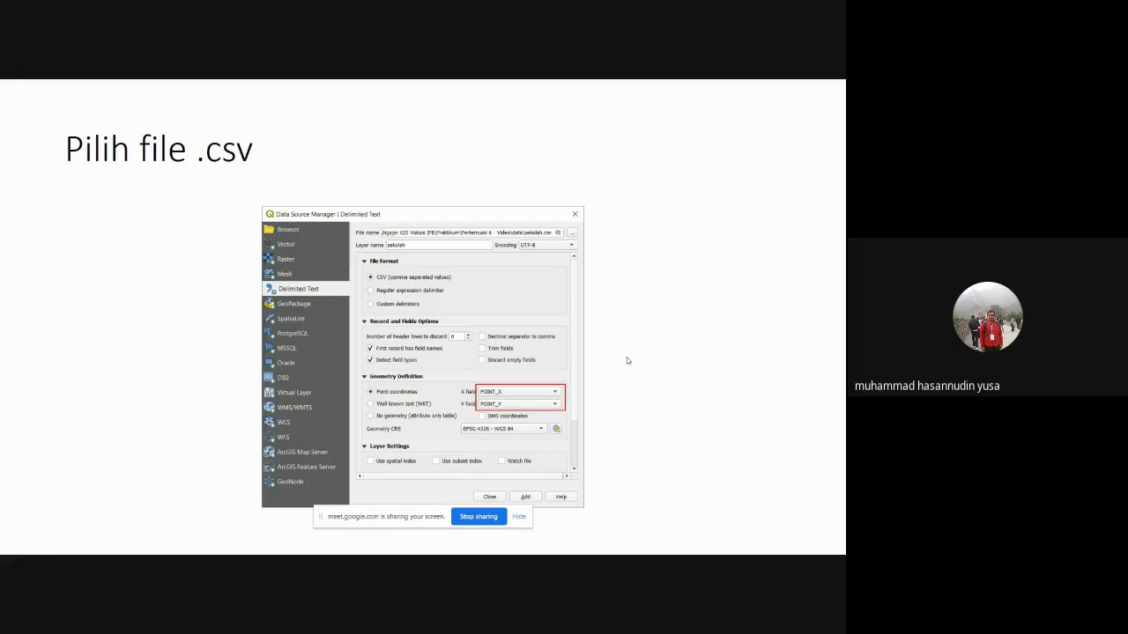
key("Right")
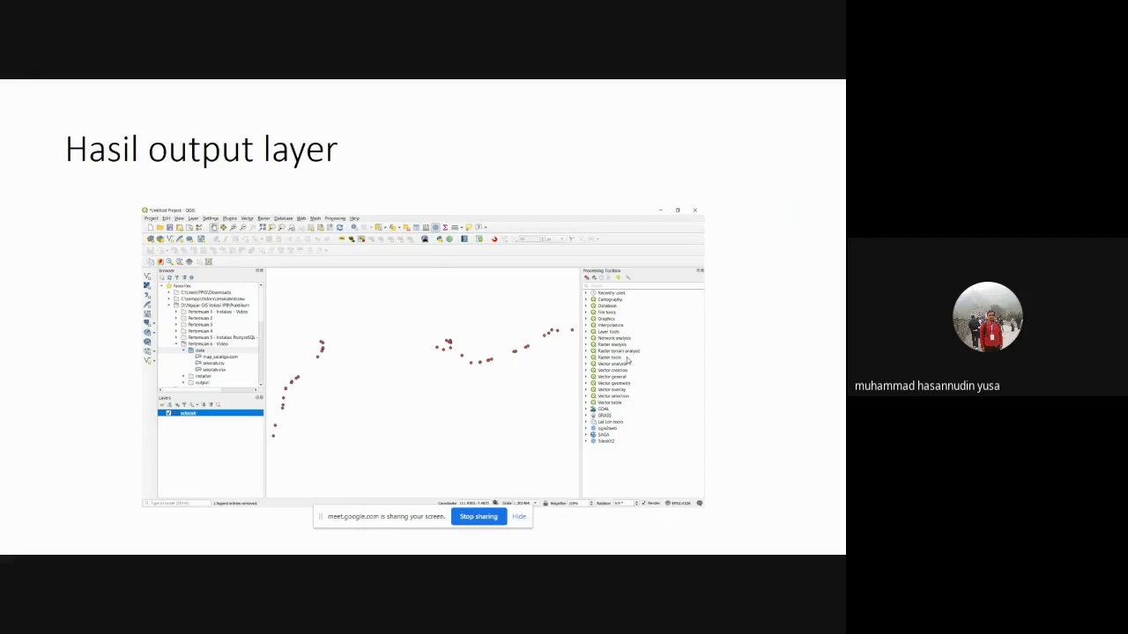
Exit the PowerPoint slideshow and open File Explorer.
key("Escape")
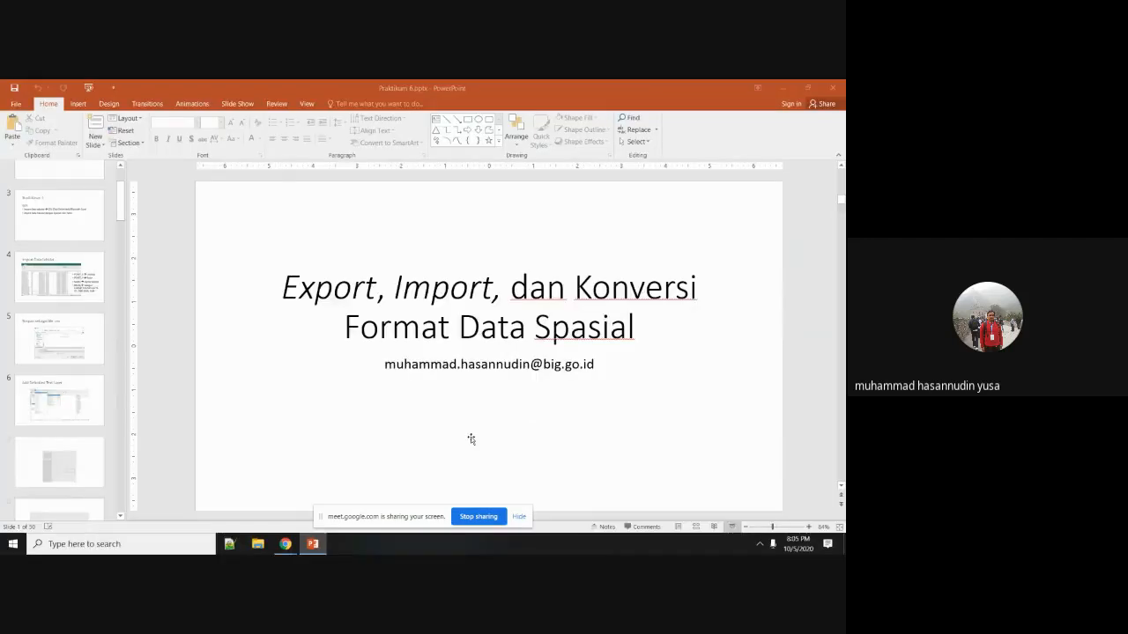
key("super+s")
type("q")
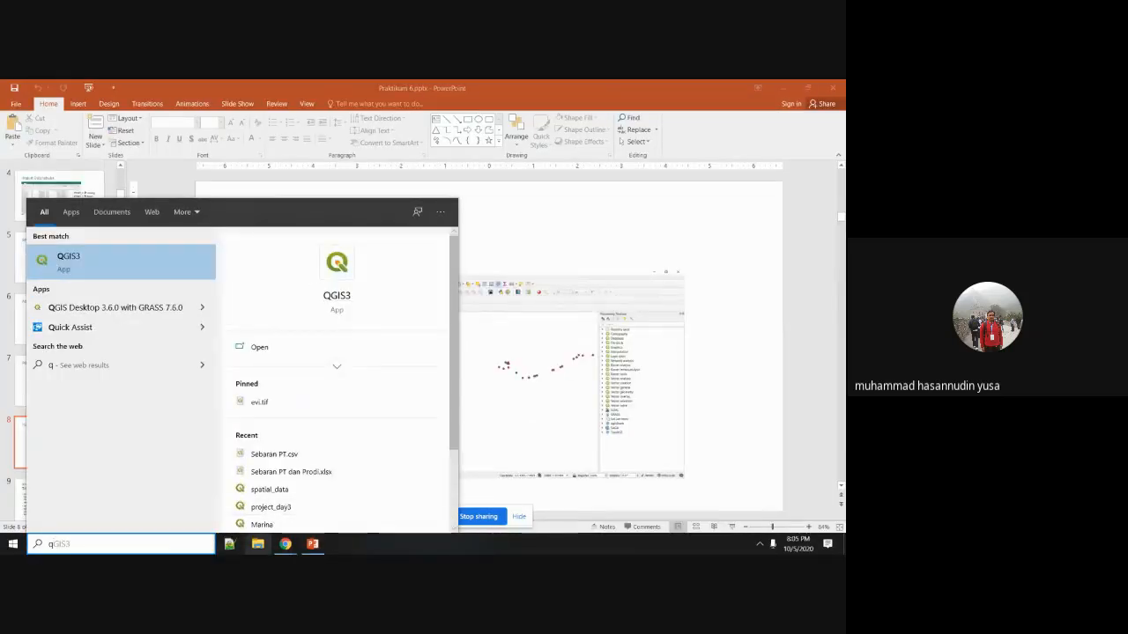
left_click(258, 544)
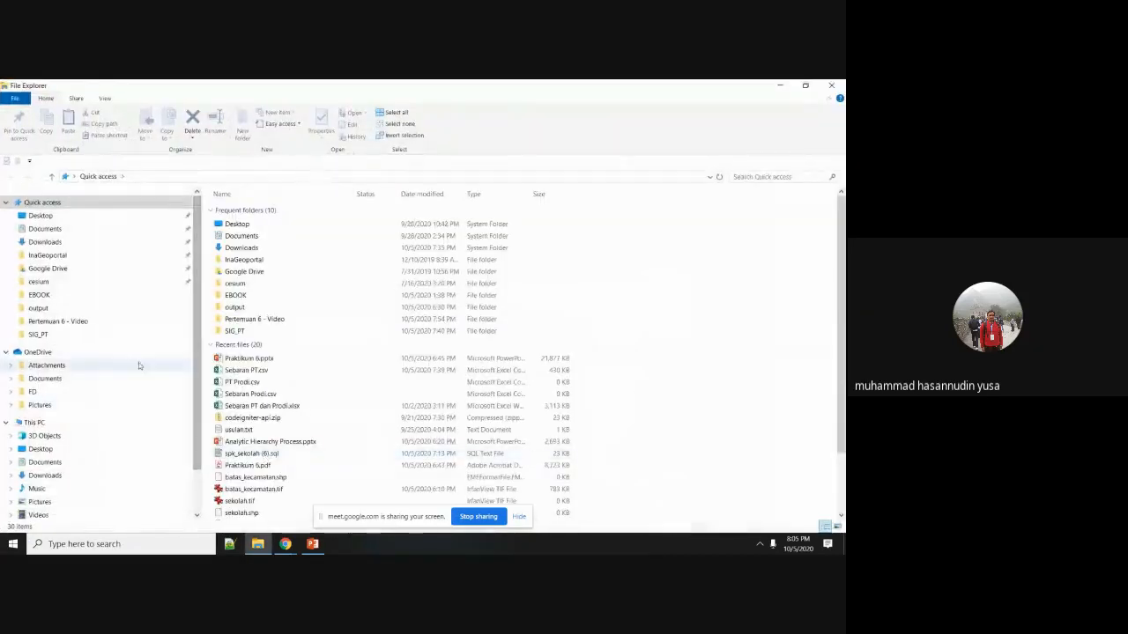
Open sekolah.xlsx from the Pertemuan 6 - Video data folder in Excel.
left_click(39, 322)
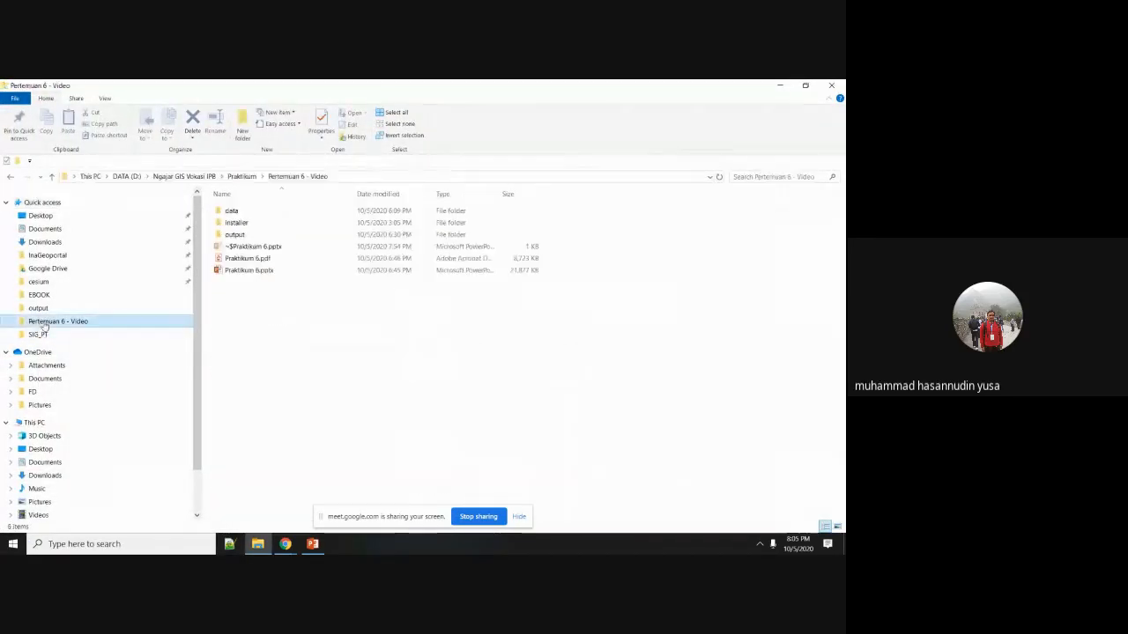
double_click(231, 211)
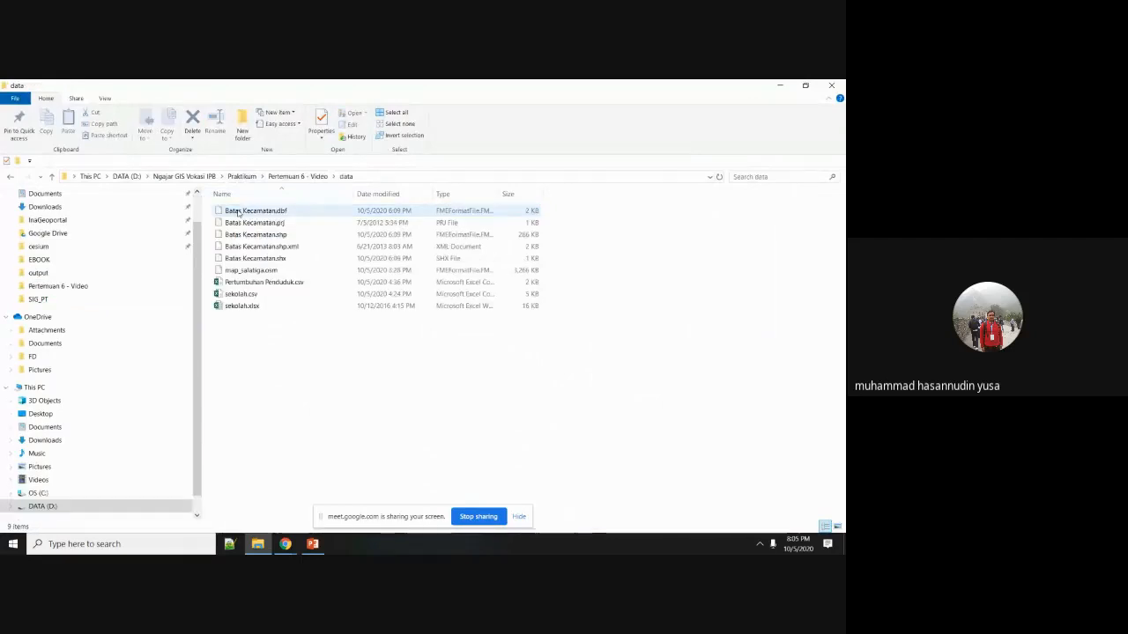
left_click(238, 305)
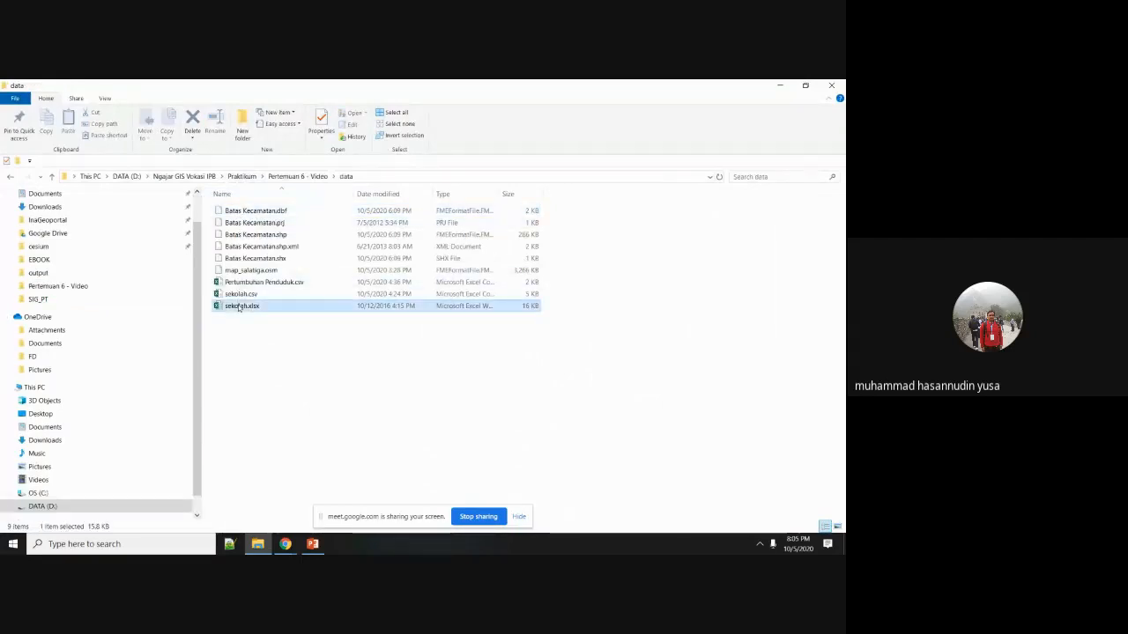
double_click(258, 307)
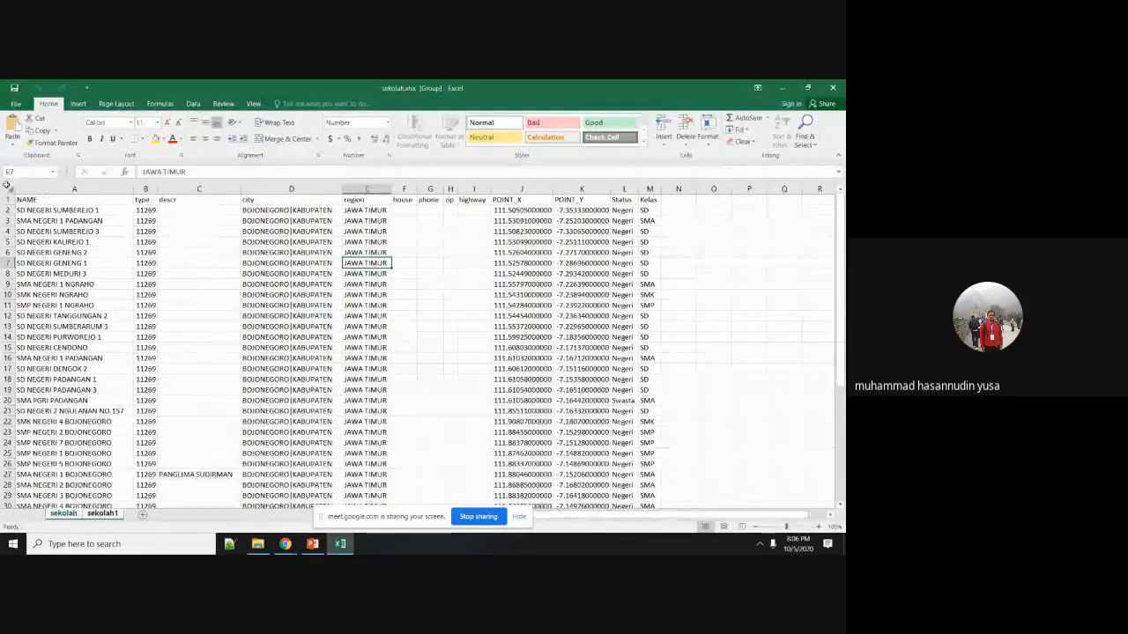
Set Save As to sekolah.csv as CSV (Comma delimited) in the data folder, then cancel and close Excel.
left_click(15, 103)
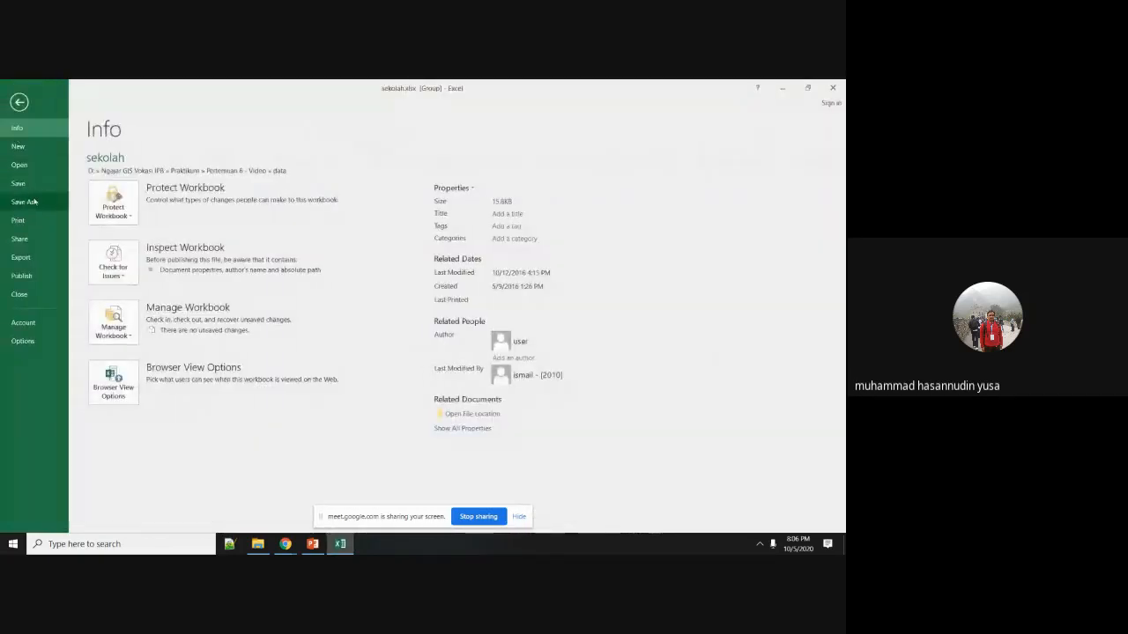
left_click(22, 202)
left_click(335, 185)
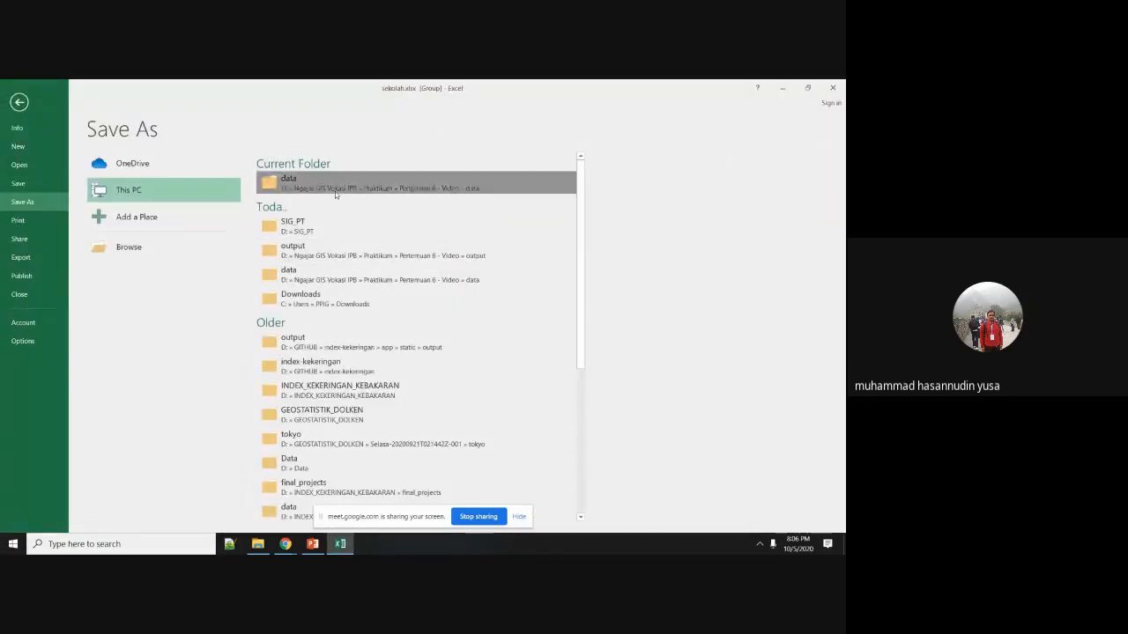
left_click(320, 422)
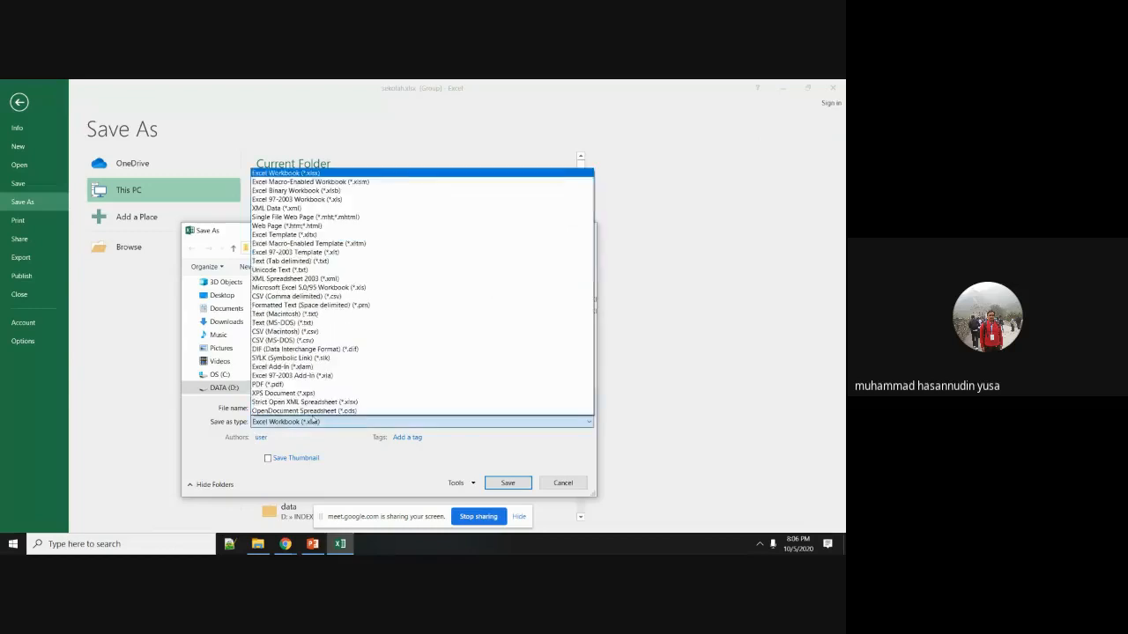
left_click(291, 296)
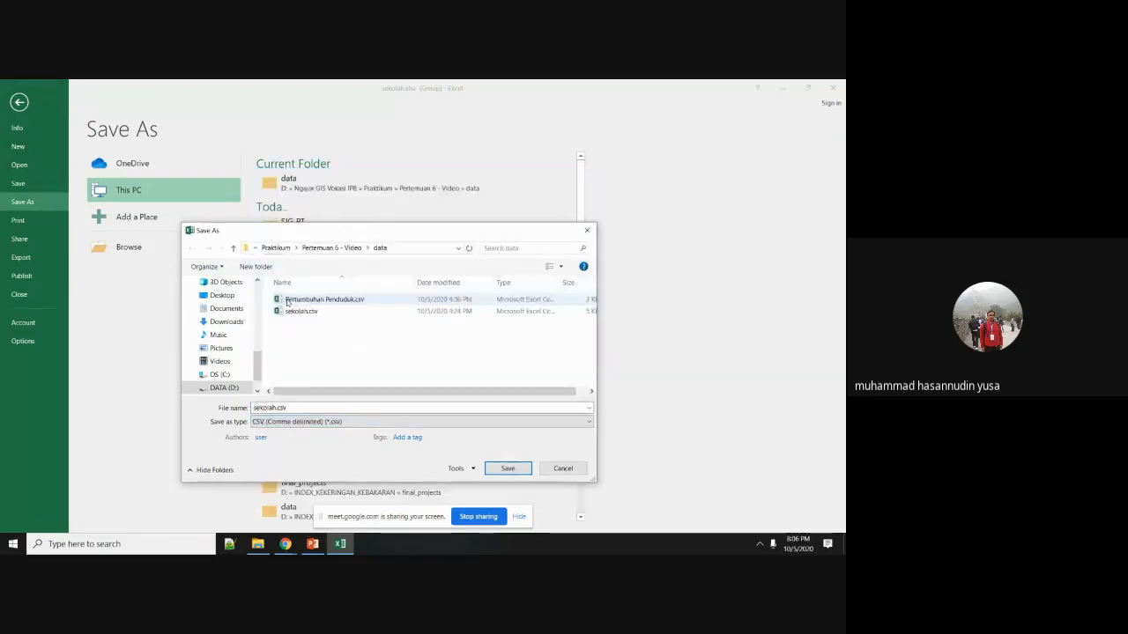
left_click(302, 312)
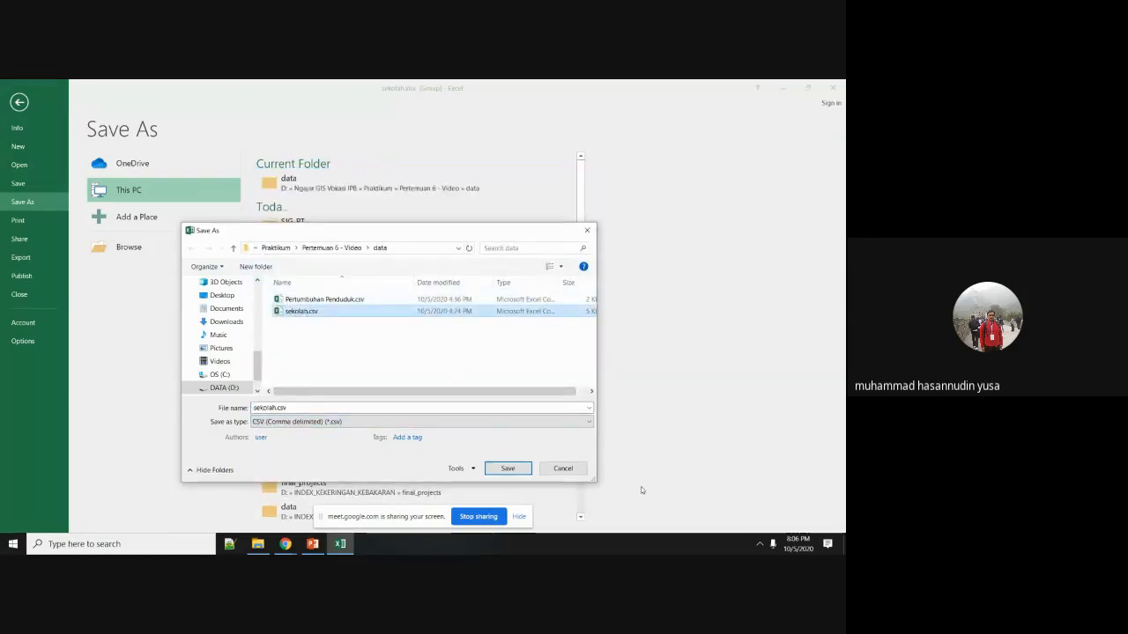
left_click(563, 468)
left_click(831, 87)
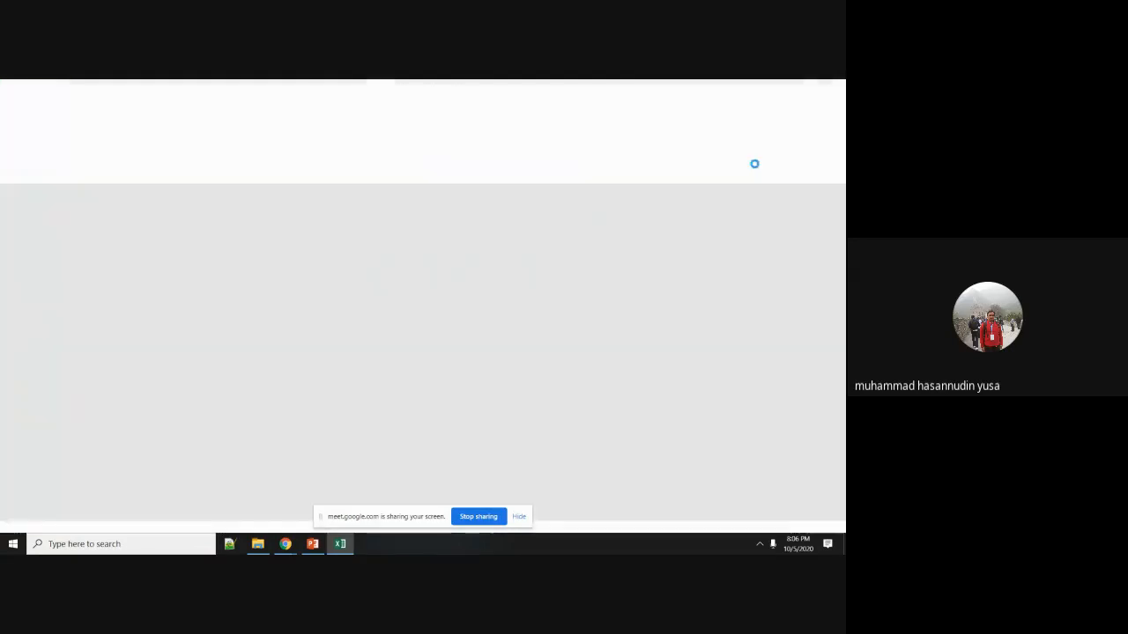
View sekolah.csv's comma-separated NAME…POINT_X,POINT_Y,Status,Kelas records in Notepad++, then close it.
left_click(246, 294)
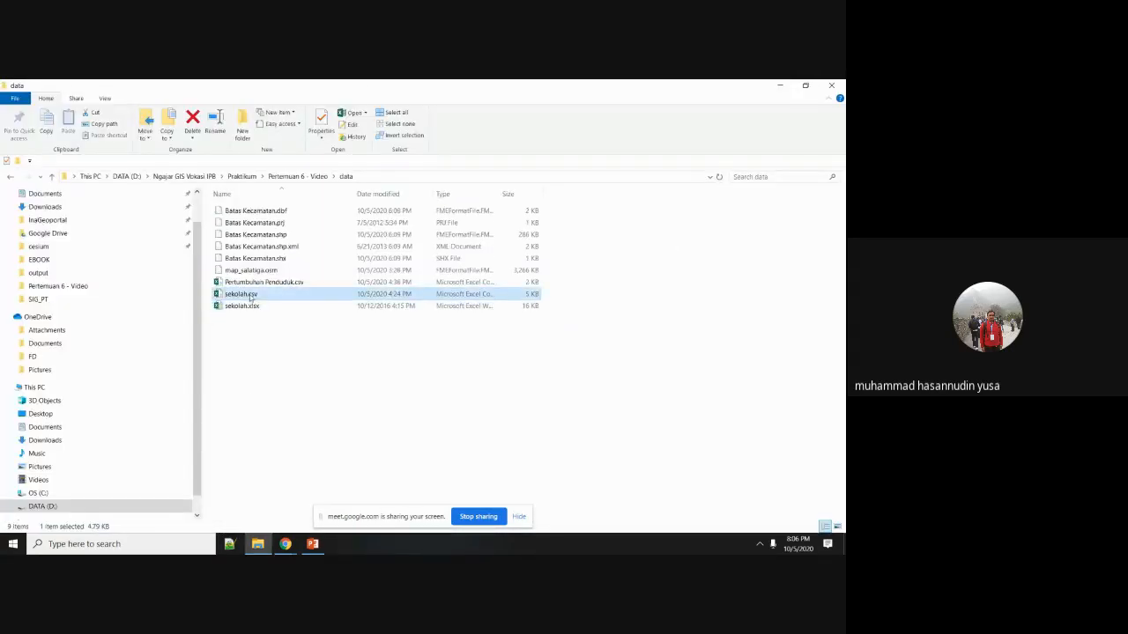
right_click(250, 293)
left_click(300, 340)
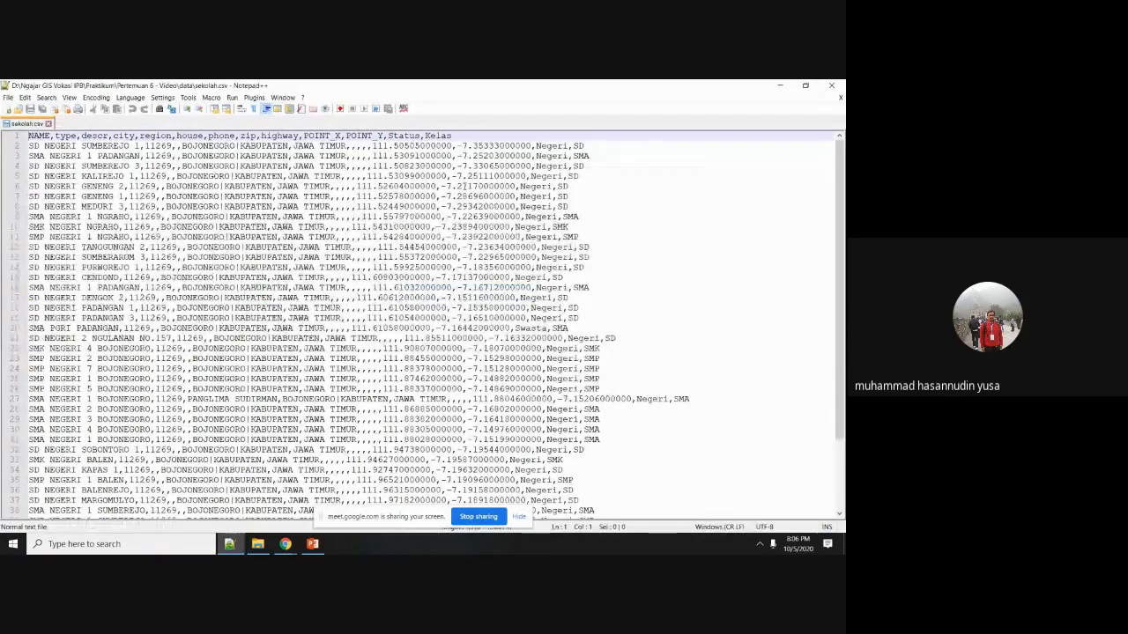
left_click(835, 86)
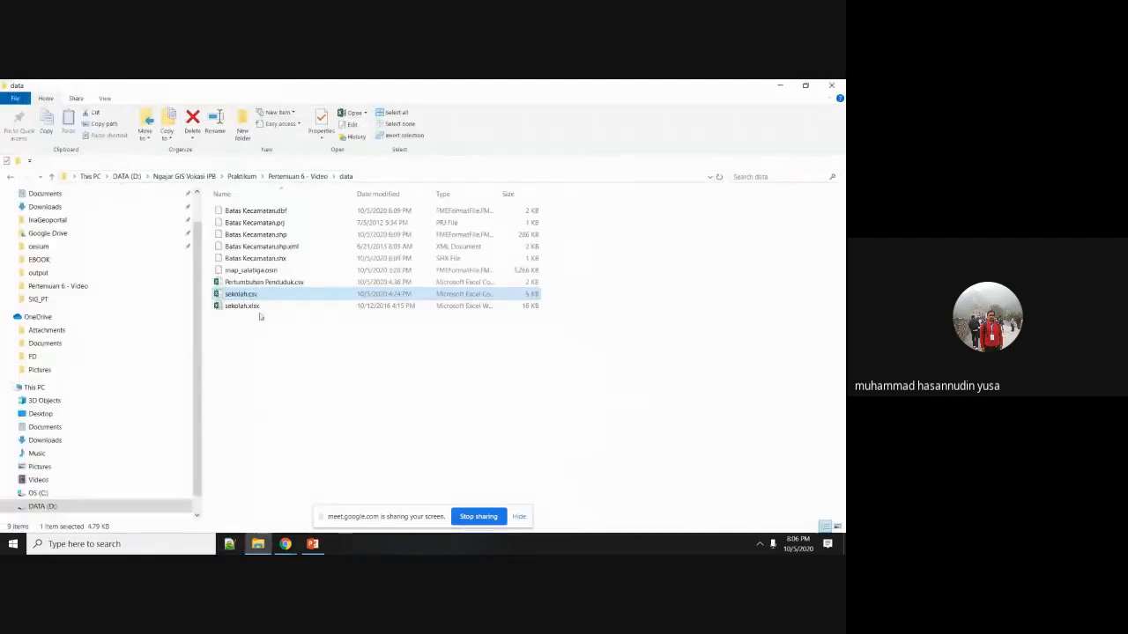
Launch QGIS from Windows search and bring its window to the front.
left_click(130, 544)
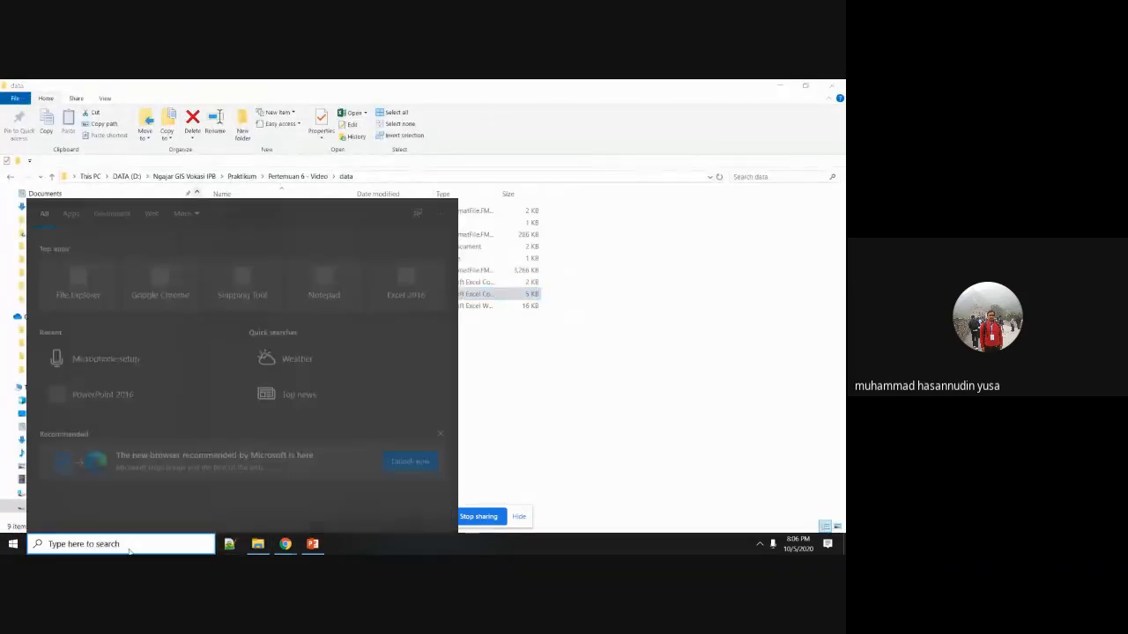
type("qgis")
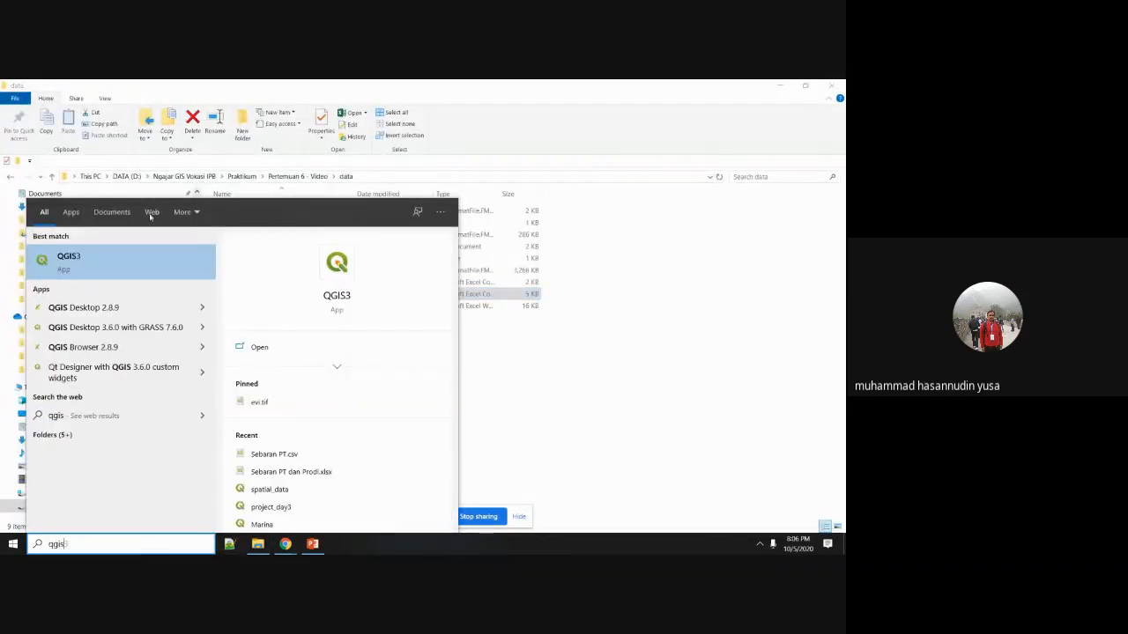
left_click(126, 263)
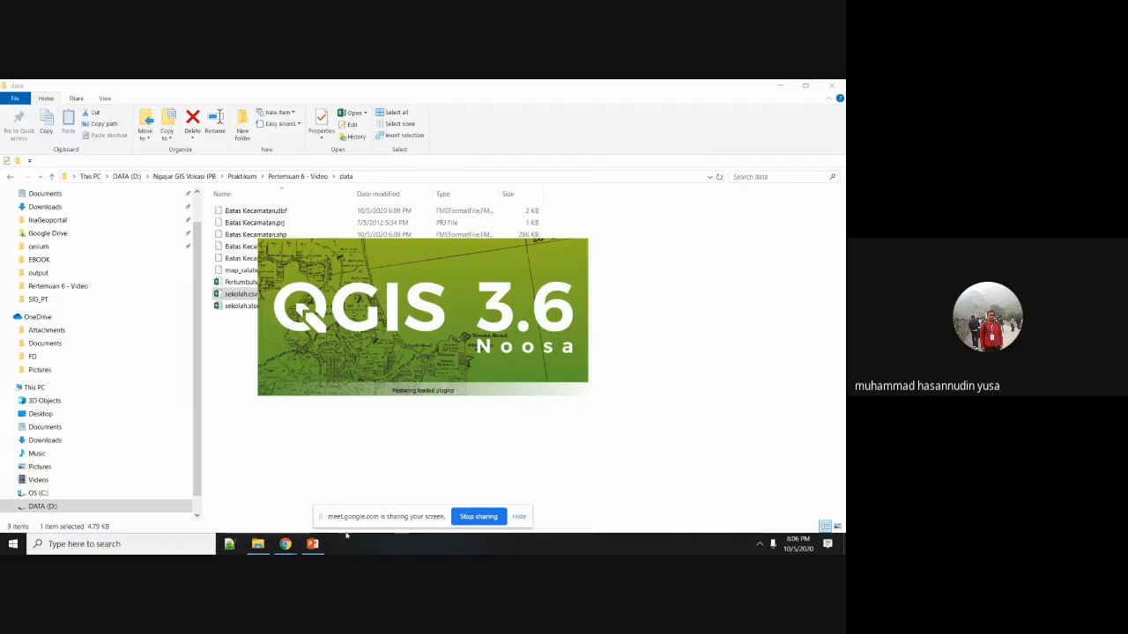
left_click(312, 544)
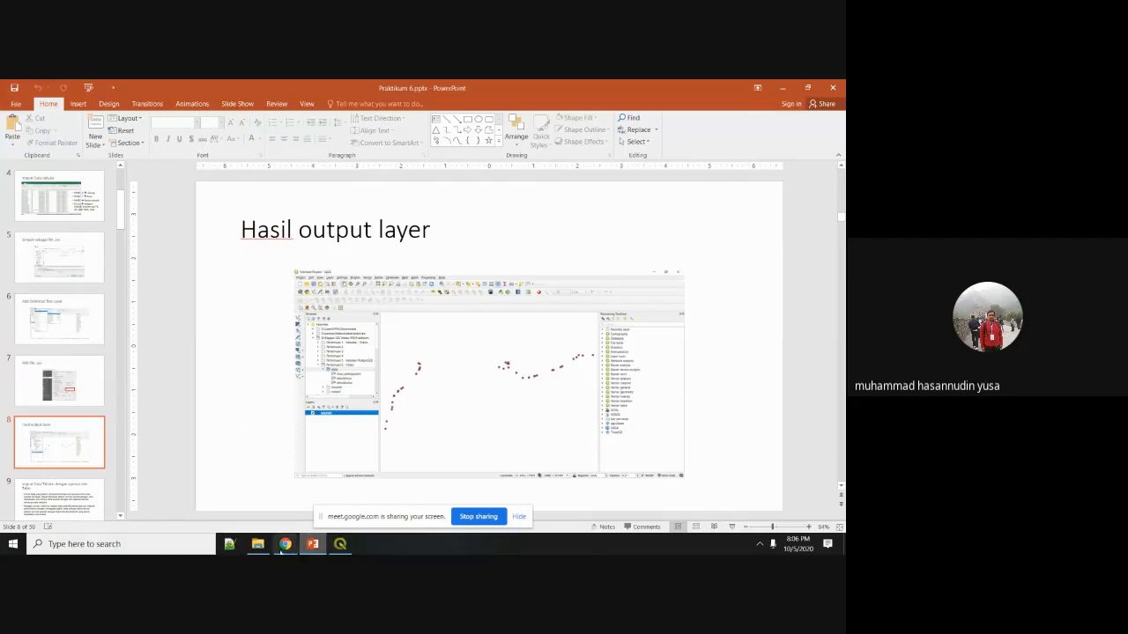
left_click(344, 547)
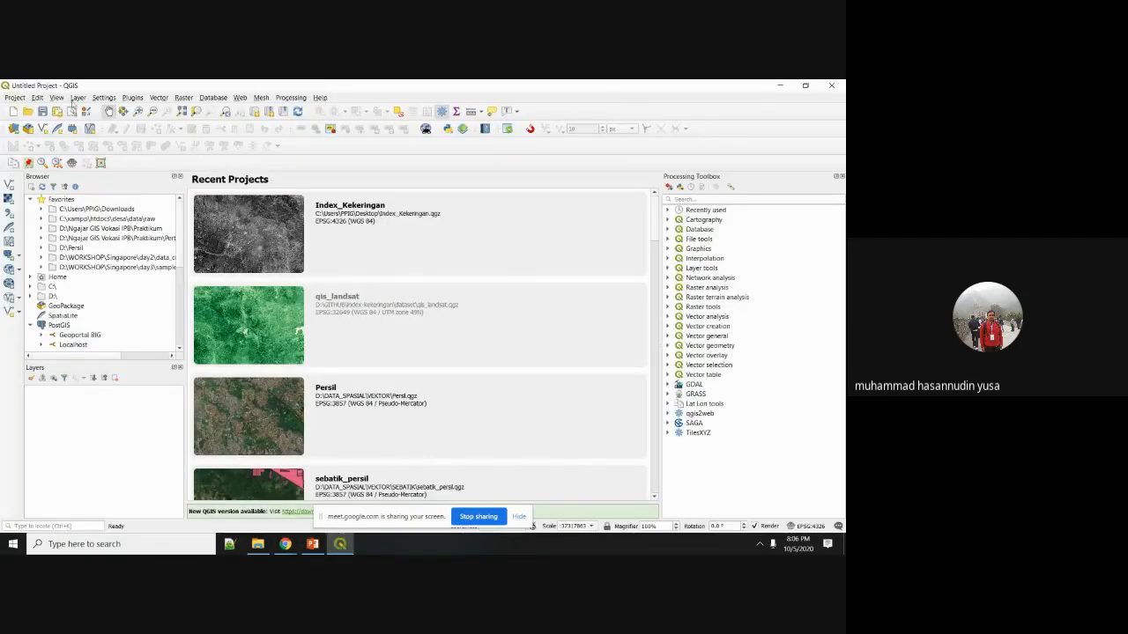
Open Layer > Add Layer > Add Delimited Text Layer and browse for the source CSV.
left_click(76, 98)
mouse_move(131, 135)
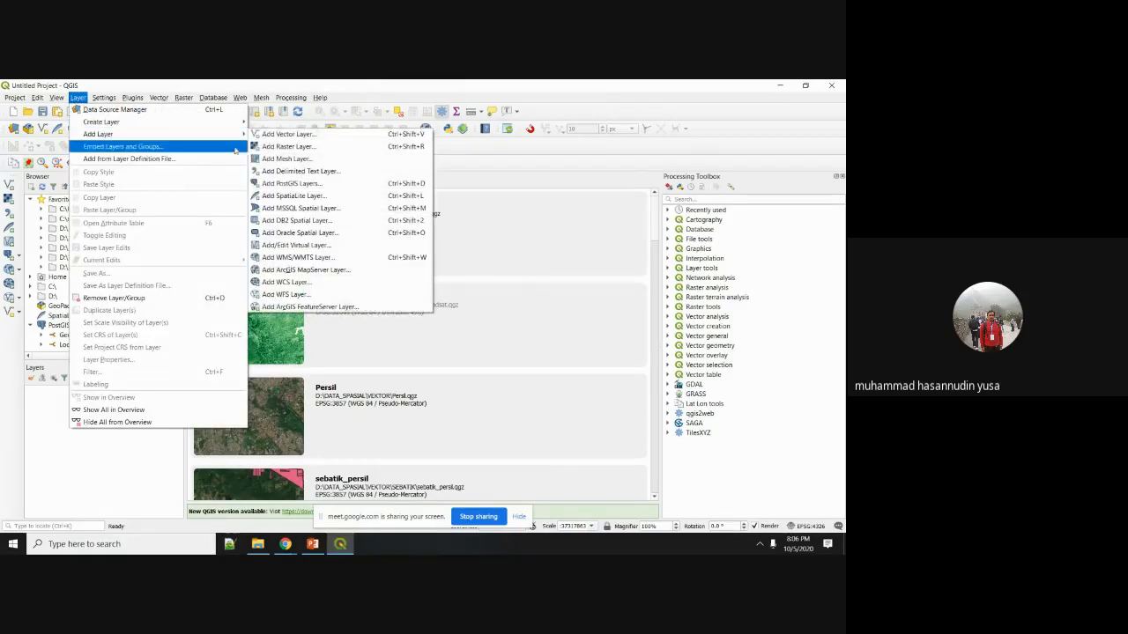
left_click(324, 173)
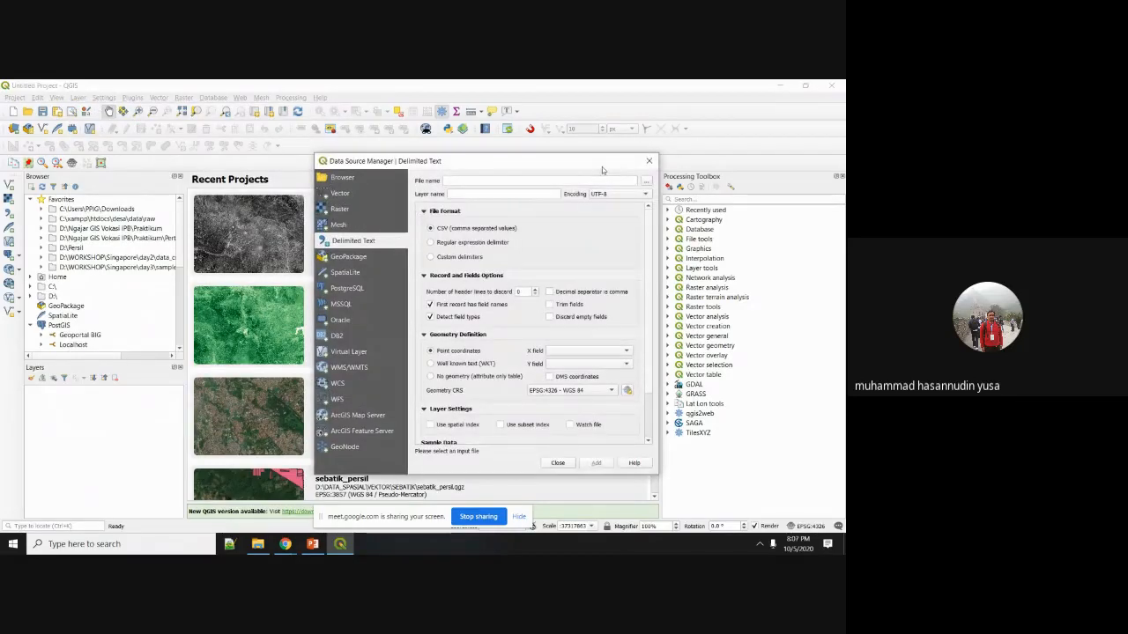
left_click(646, 181)
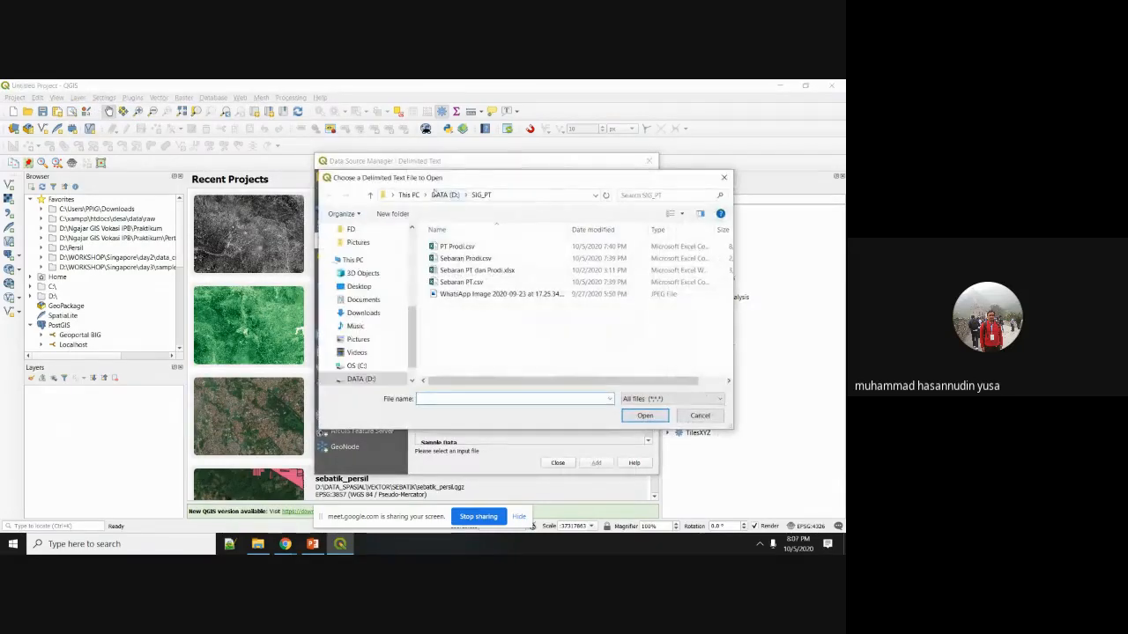
Navigate to D:\Ngajar GIS Vokasi IPB\Praktikum\Pertemuan 6 - Video\data in the file picker.
left_click(433, 193)
scroll(451, 317, "down", 5)
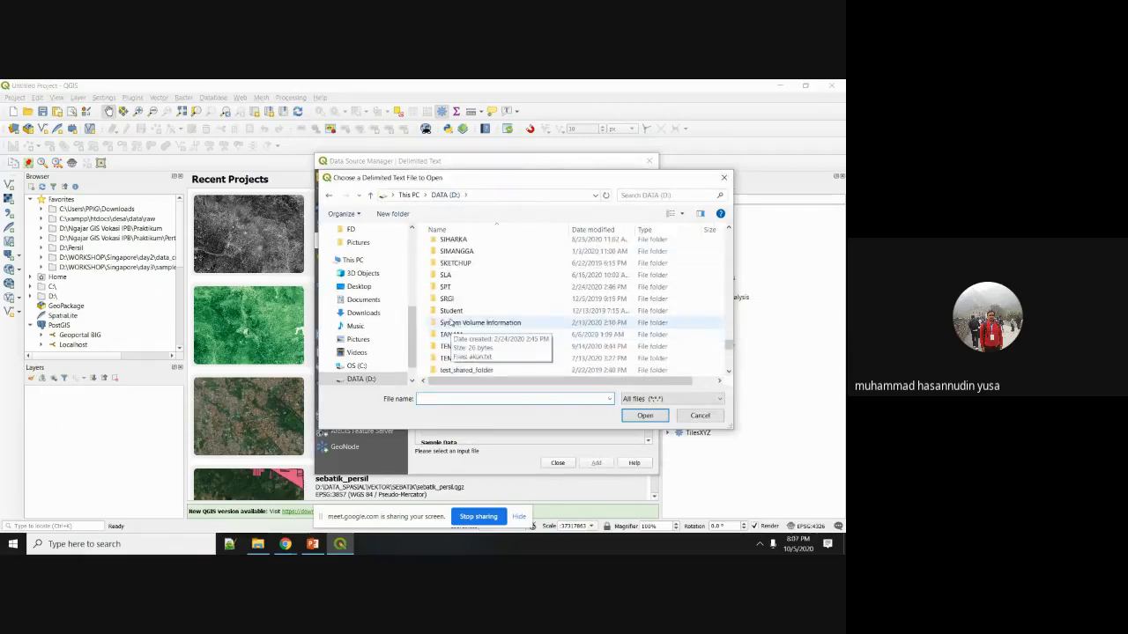
scroll(451, 325, "down", 1)
scroll(453, 316, "up", 10)
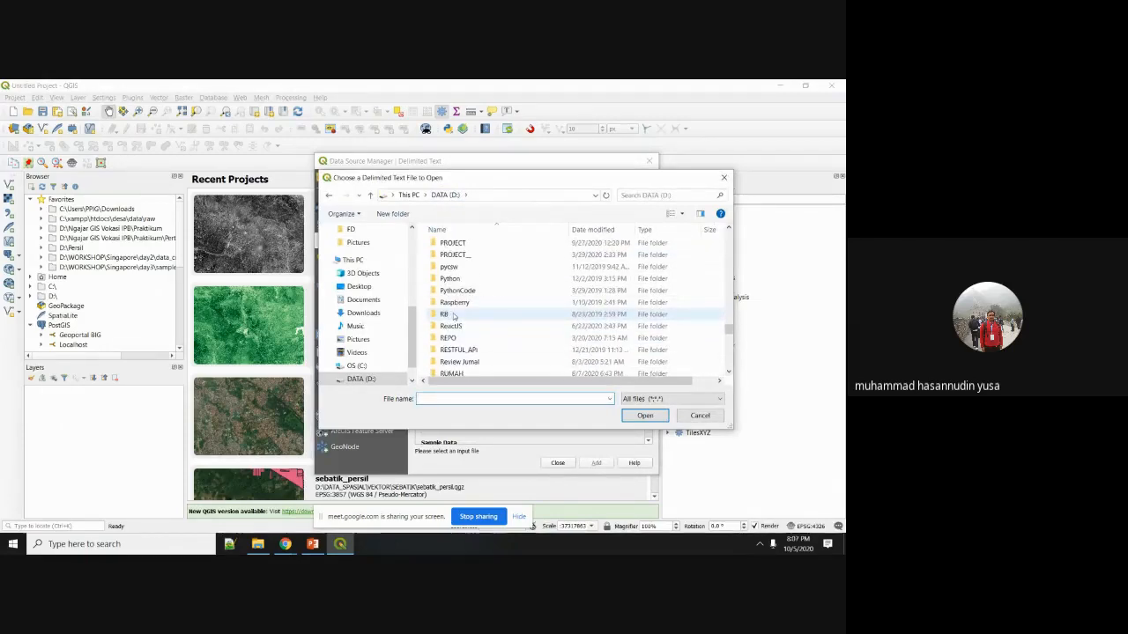
scroll(452, 282, "up", 3)
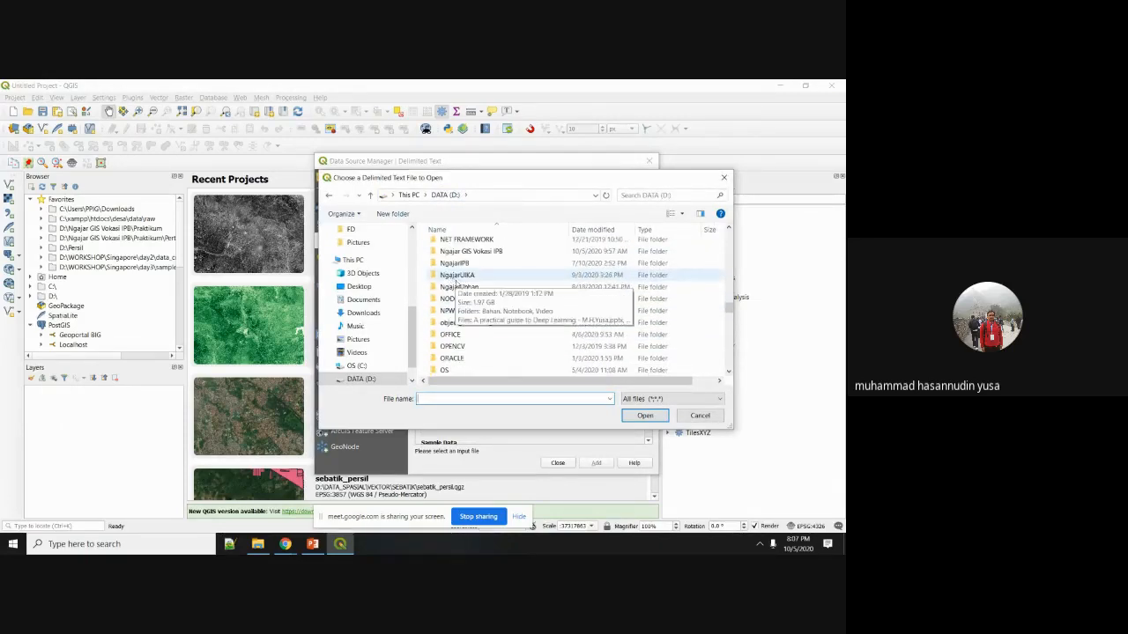
double_click(469, 254)
double_click(472, 267)
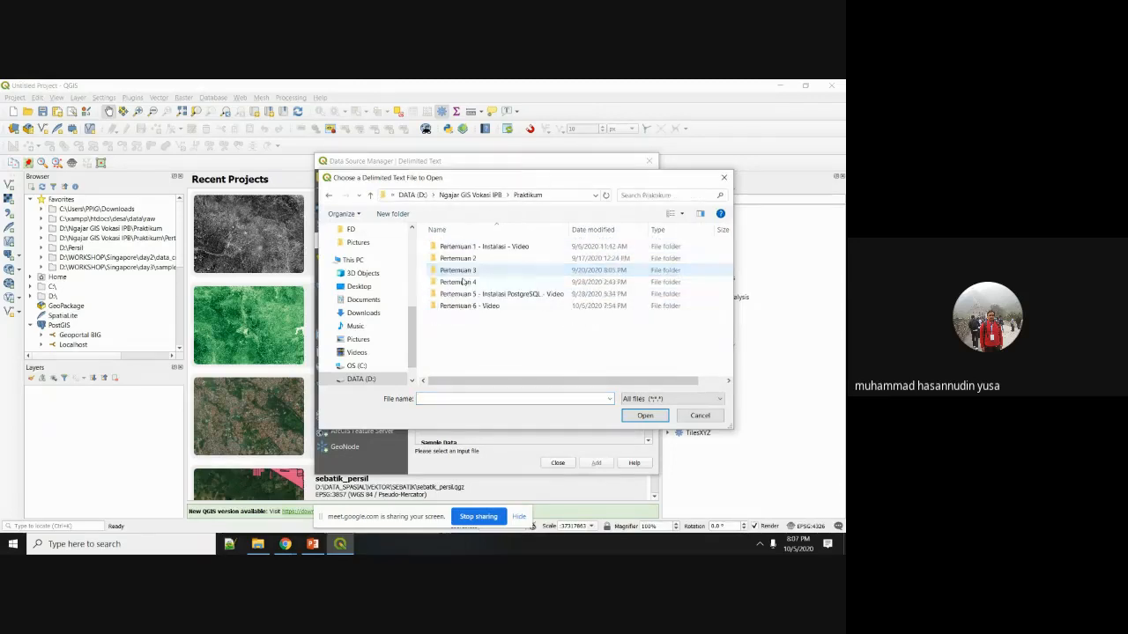
double_click(467, 305)
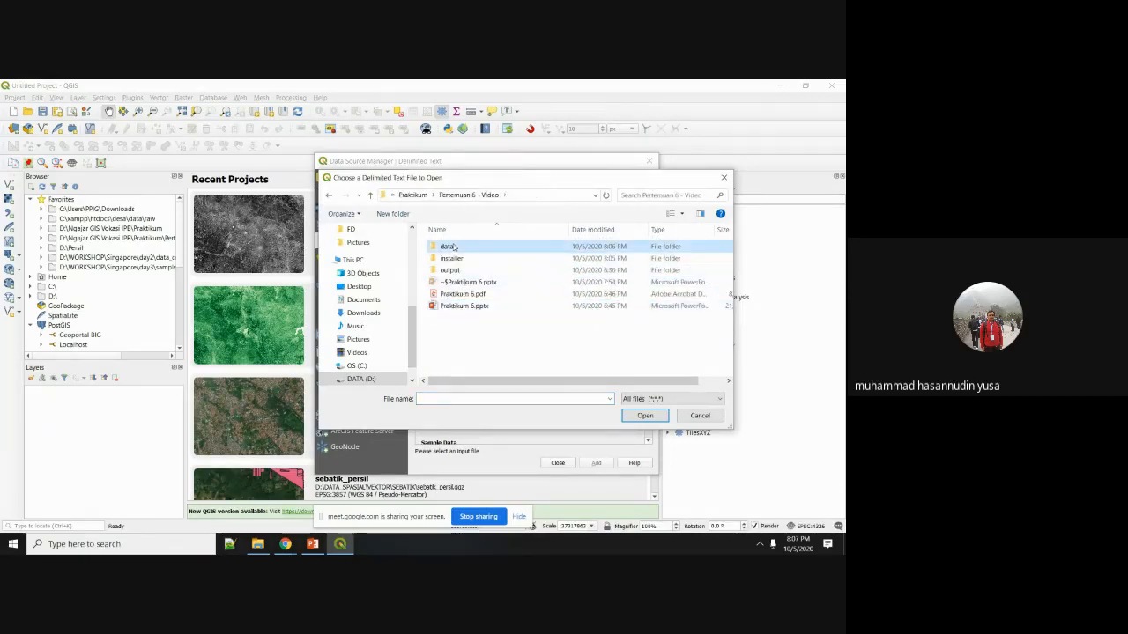
double_click(447, 246)
Select sekolah.csv as the source and add it as the sekolah point layer.
left_click(457, 331)
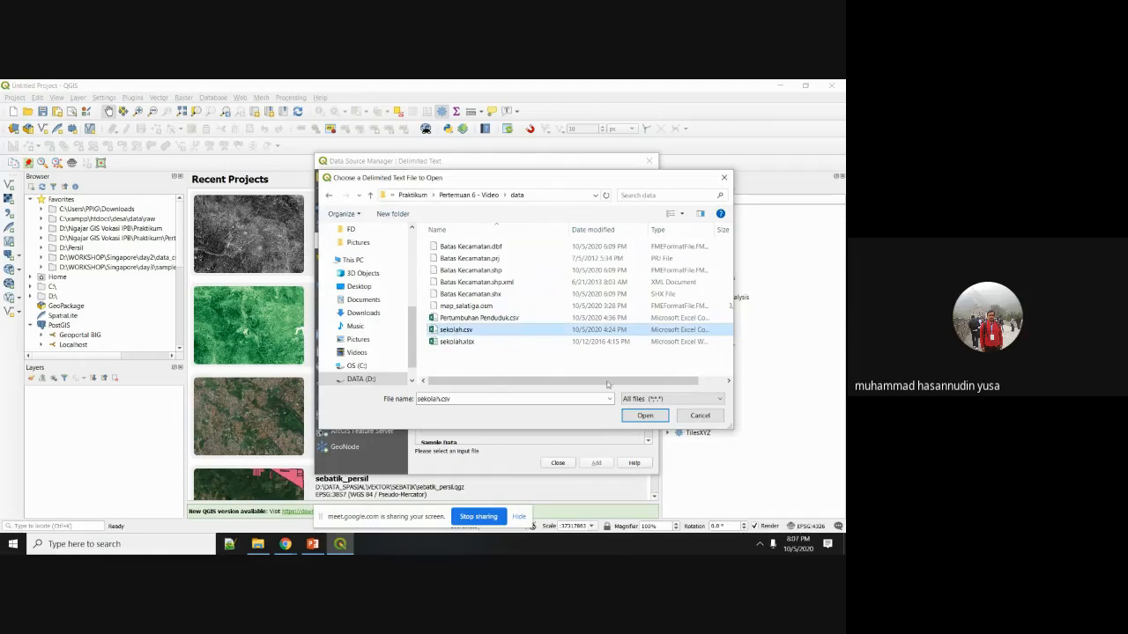
left_click(647, 416)
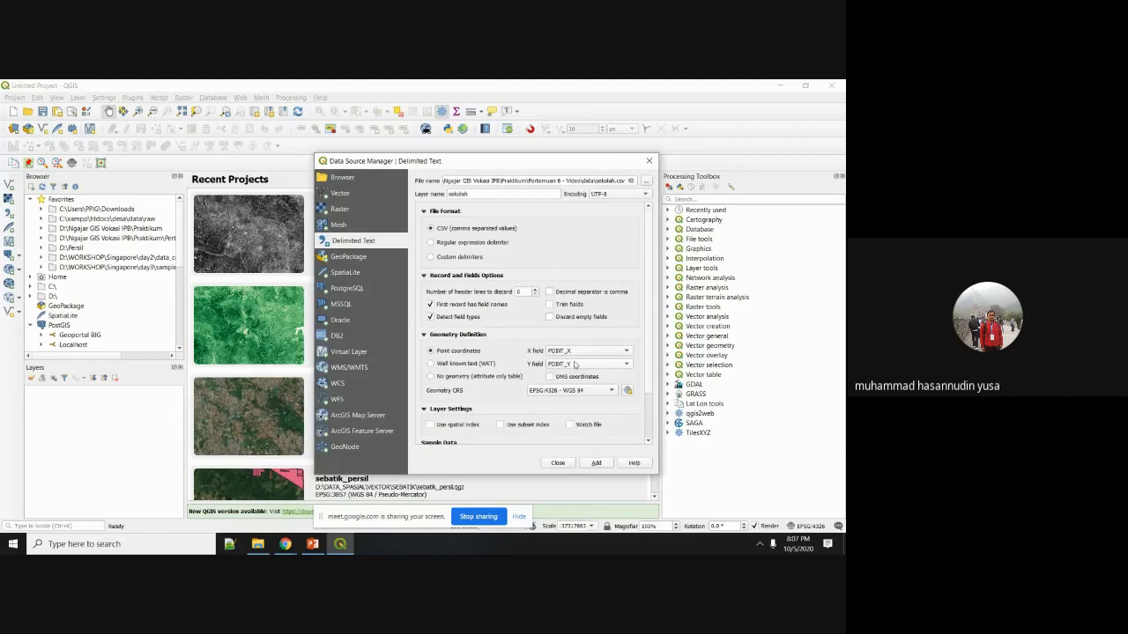
left_click(596, 464)
Close the Data Source Manager and zoom around the sekolah school points on the canvas.
left_click(559, 462)
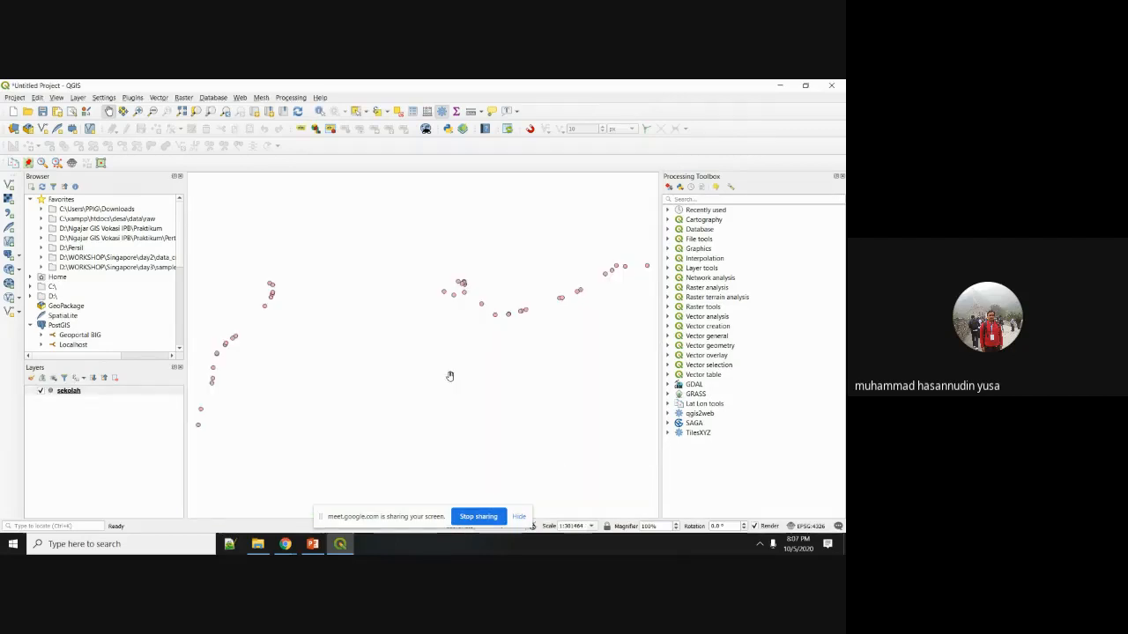
scroll(448, 319, "down", 2)
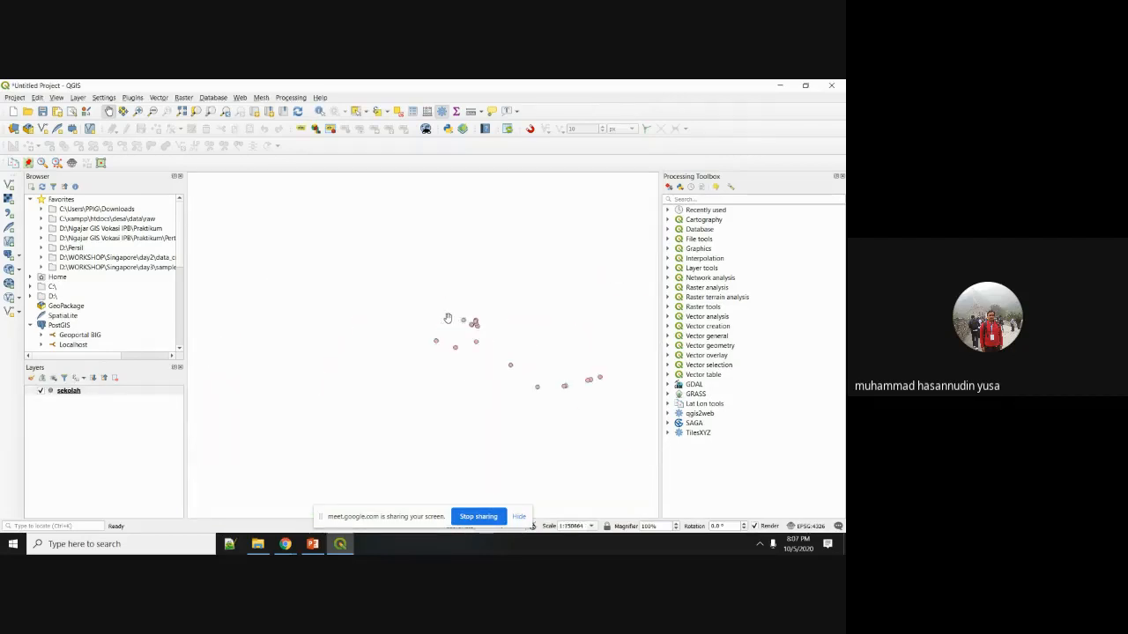
scroll(447, 319, "up", 1)
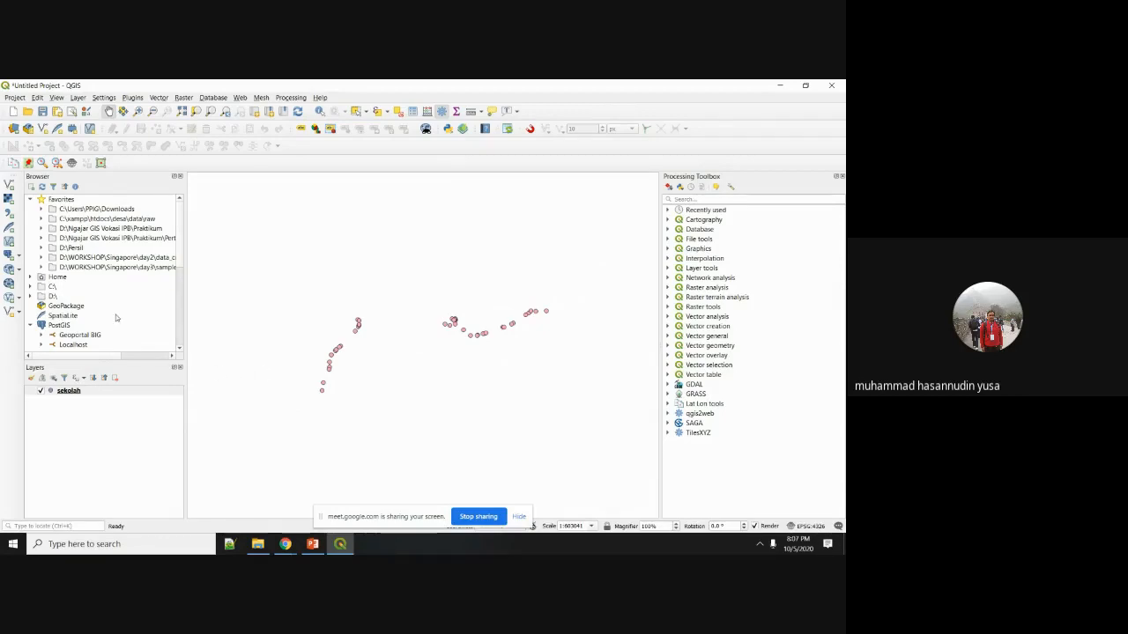
scroll(116, 317, "down", 5)
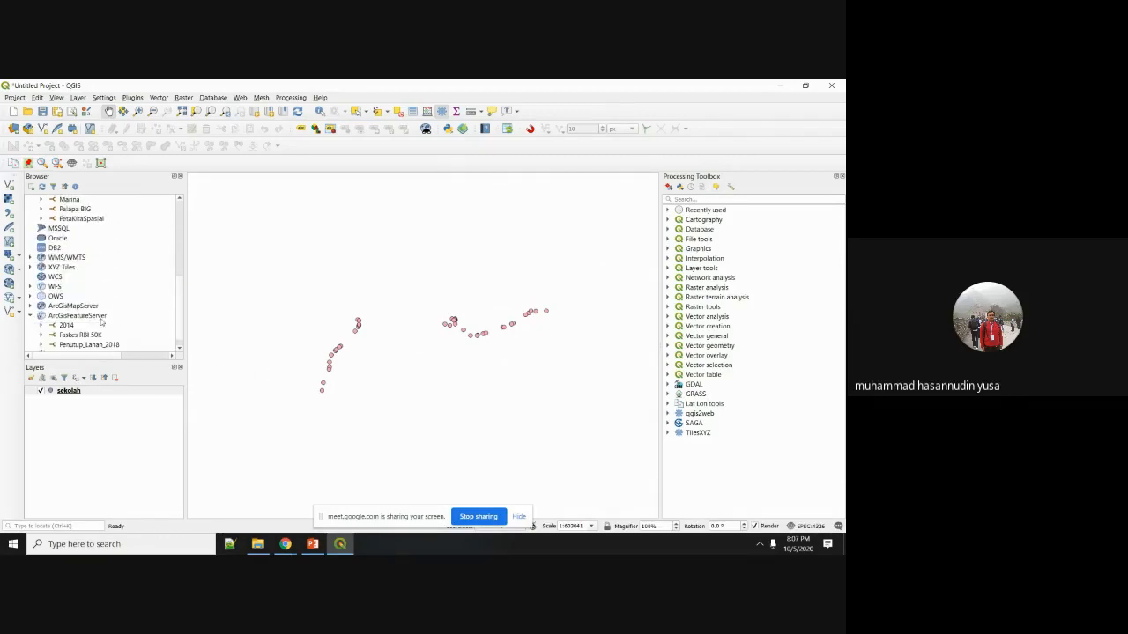
scroll(86, 334, "down", 1)
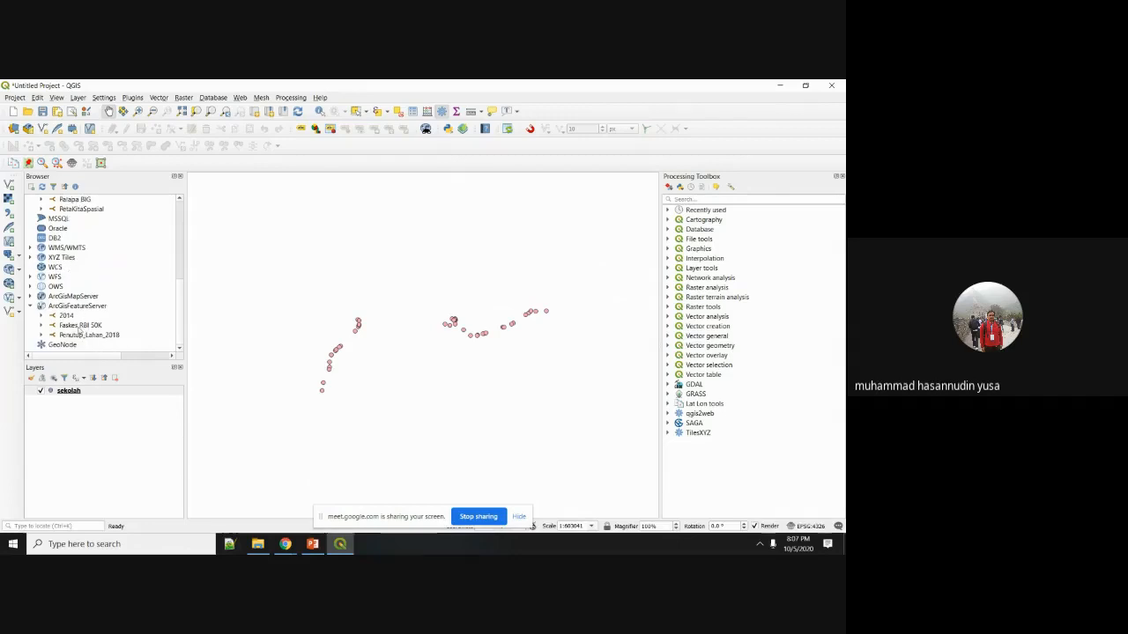
Add the XYZ Tiles Imagery satellite basemap beneath the sekolah points and zoom to check.
double_click(62, 257)
left_click_drag(70, 267, 96, 457)
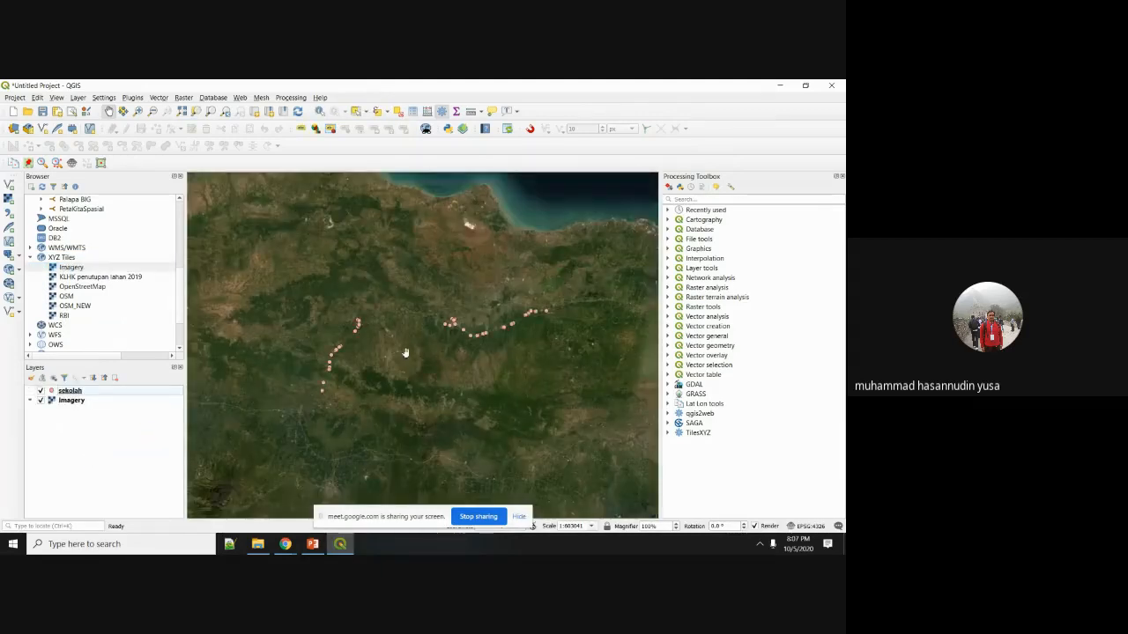
scroll(405, 354, "down", 2)
scroll(417, 340, "up", 1)
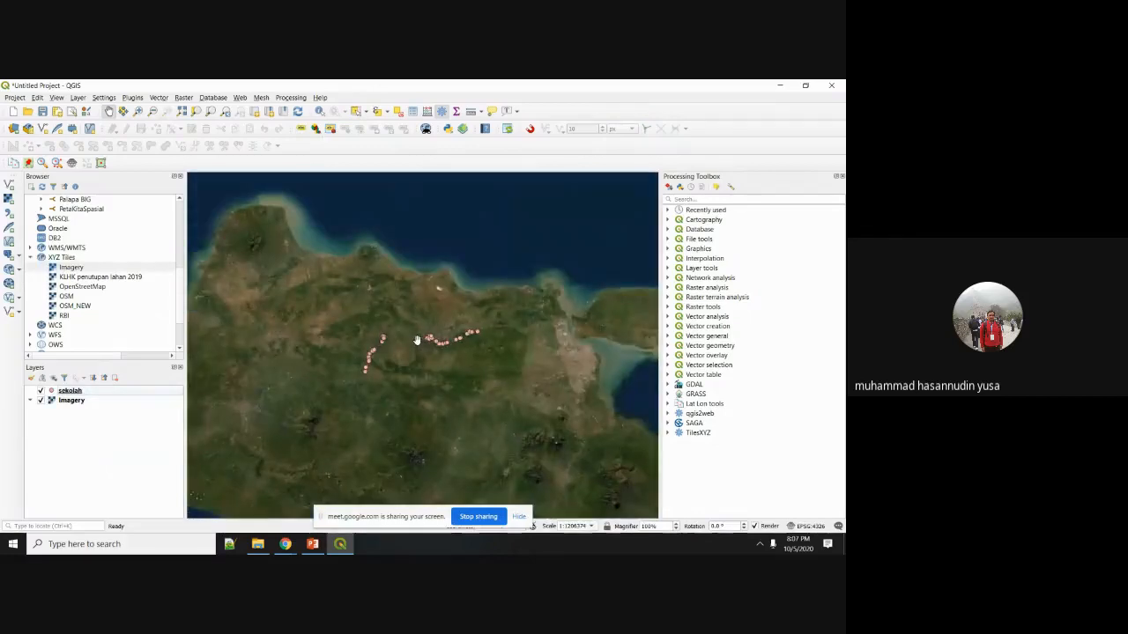
scroll(417, 340, "up", 1)
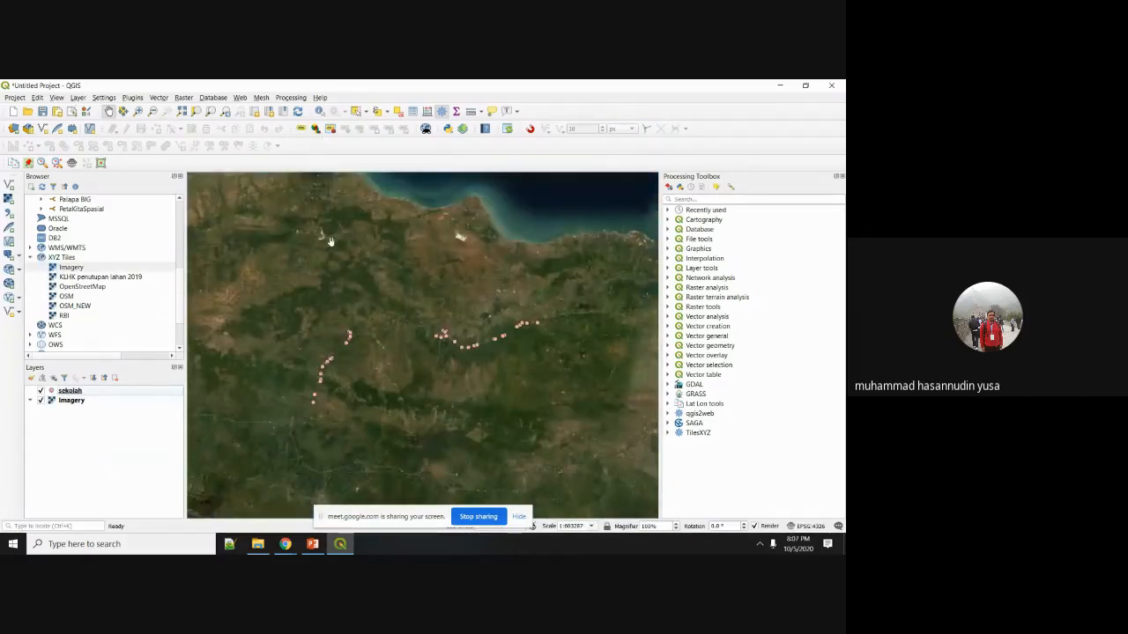
scroll(457, 342, "up", 2)
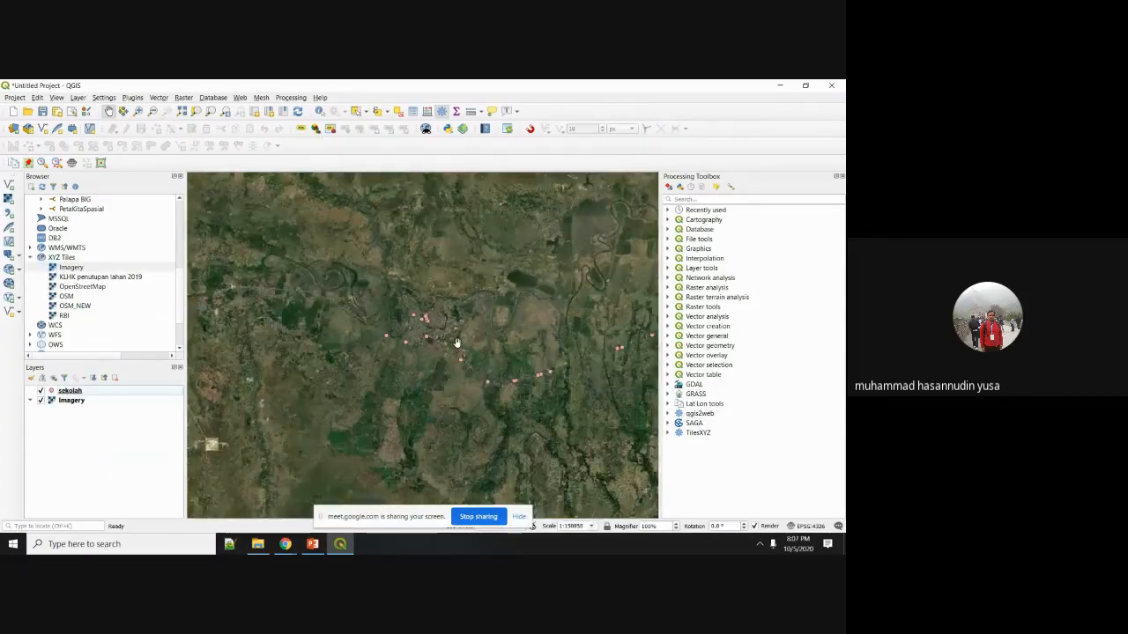
scroll(456, 342, "down", 4)
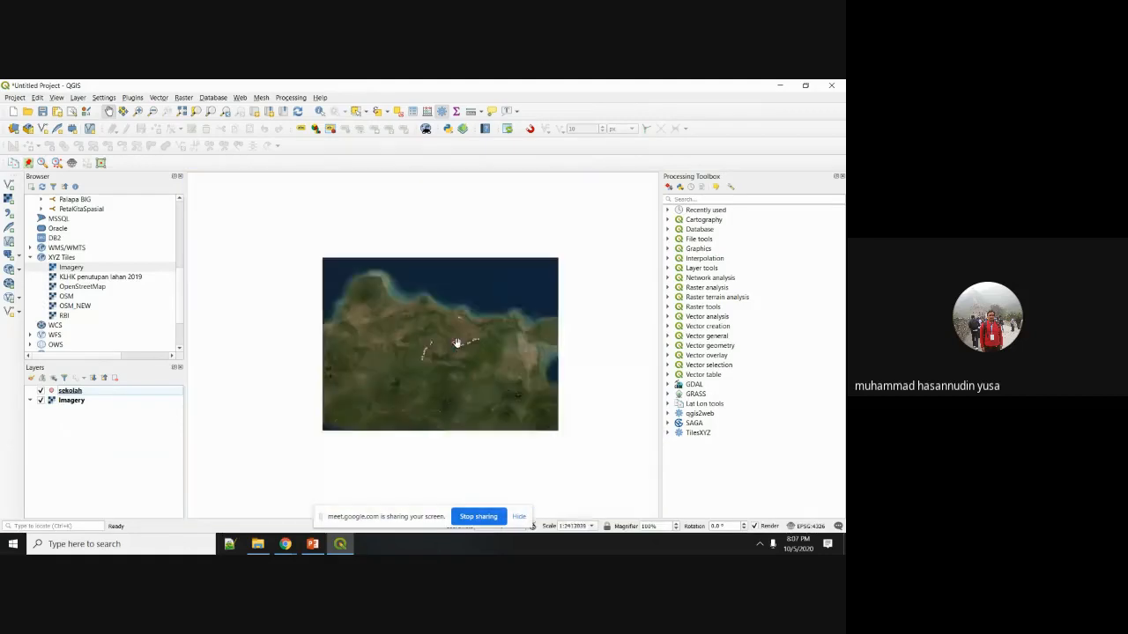
scroll(457, 342, "up", 2)
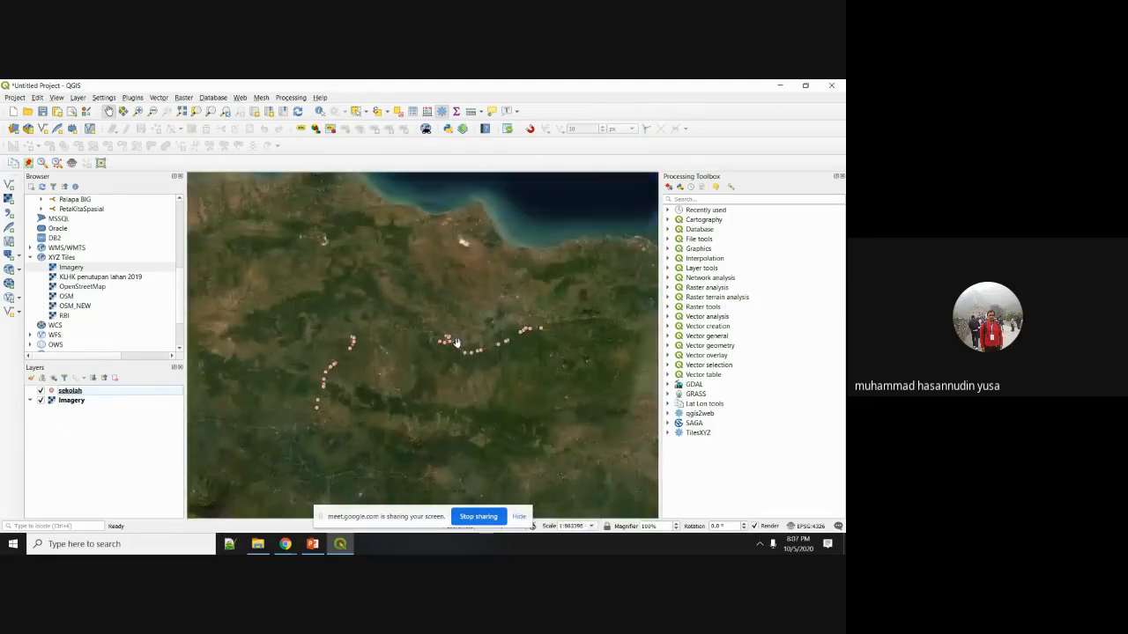
Restart the PowerPoint slideshow and advance to the 'Import Data Tabular dengan operasi Join Table' slide.
left_click(312, 543)
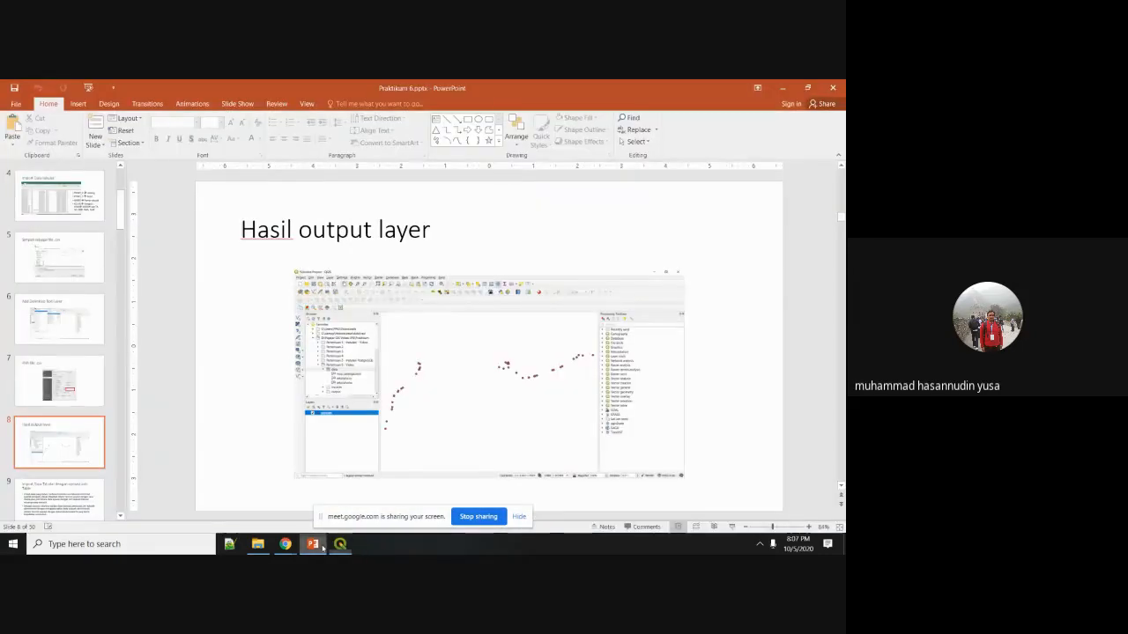
left_click(731, 527)
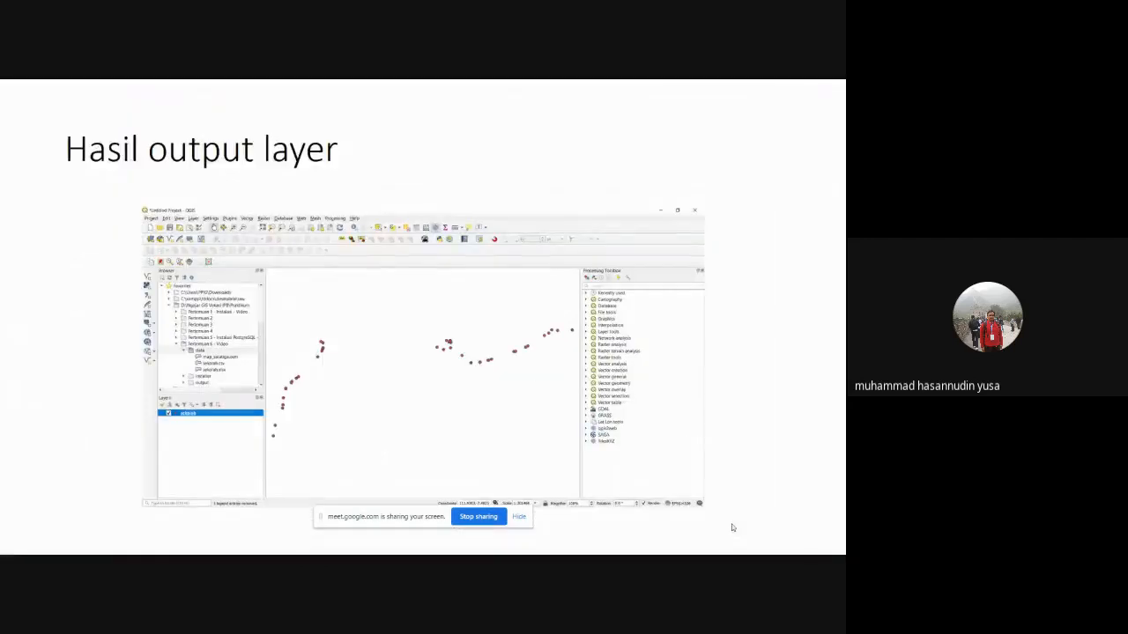
key("Right")
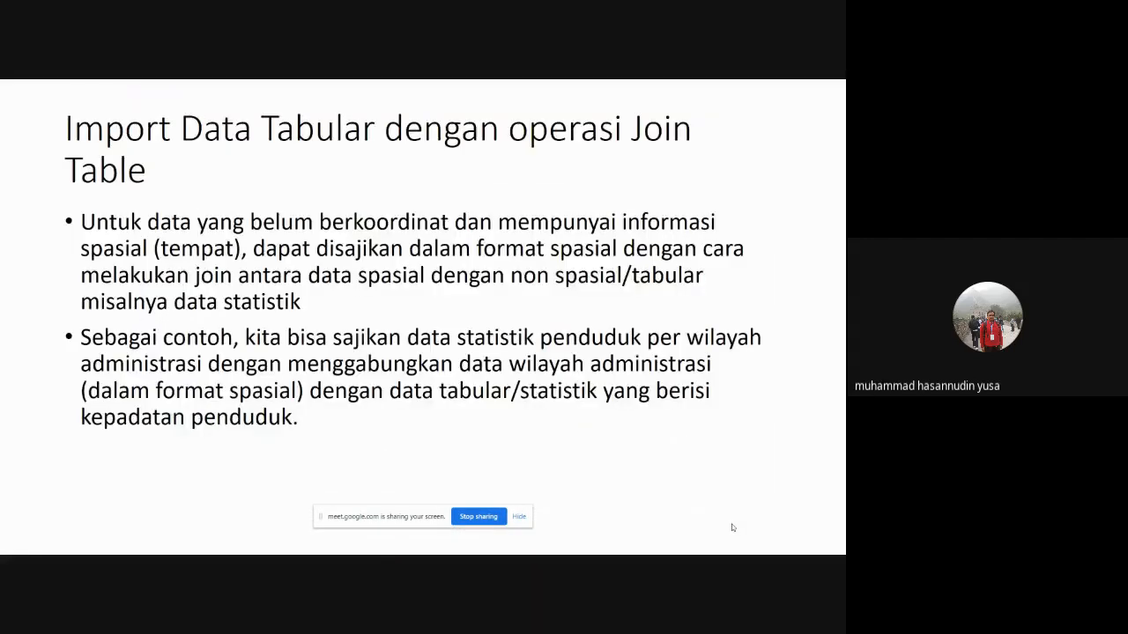
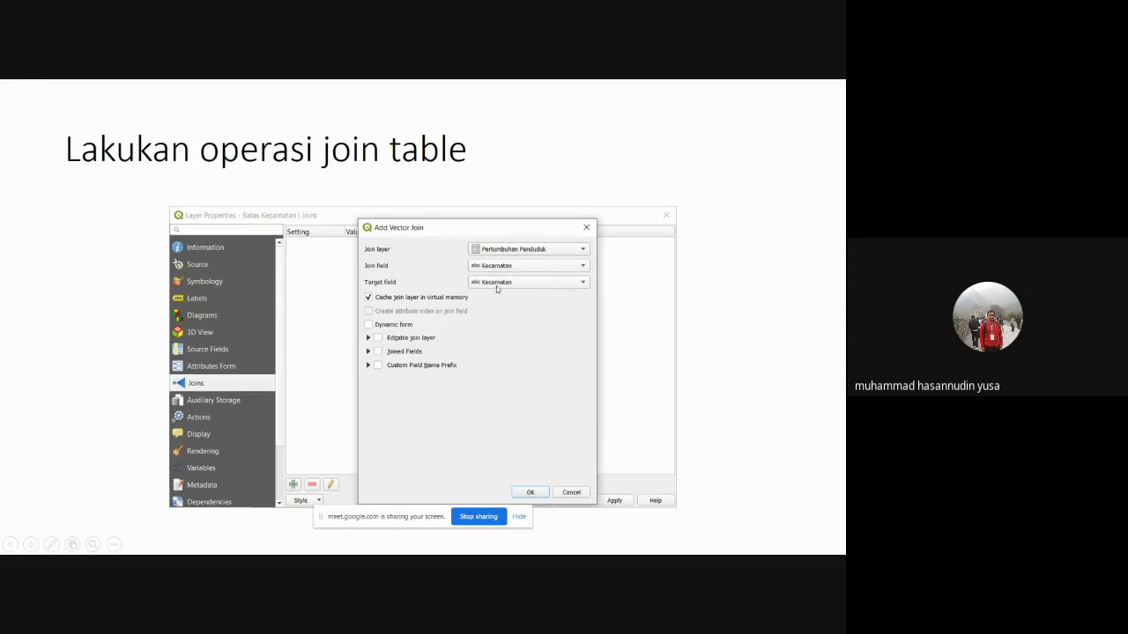
Advance the slideshow to 'Cek penambahan field di attribute table', peek ahead, then return.
key("Right")
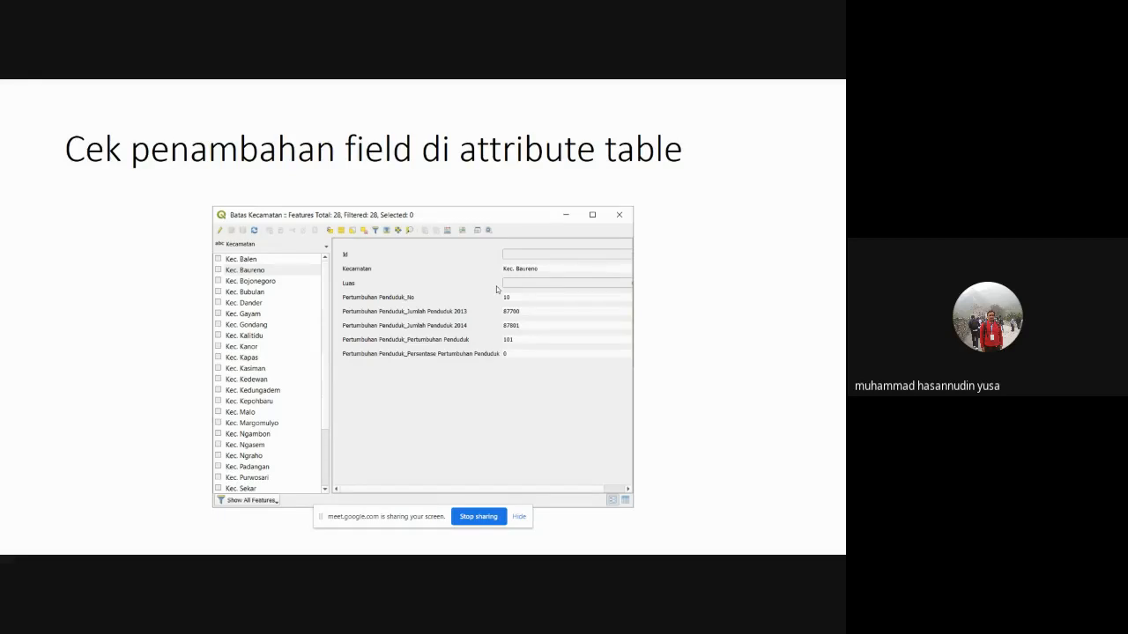
key("Right")
key("Left")
Back in QGIS, add Batas Kecamatan.shp from the Praktikum folder to the map.
key("super")
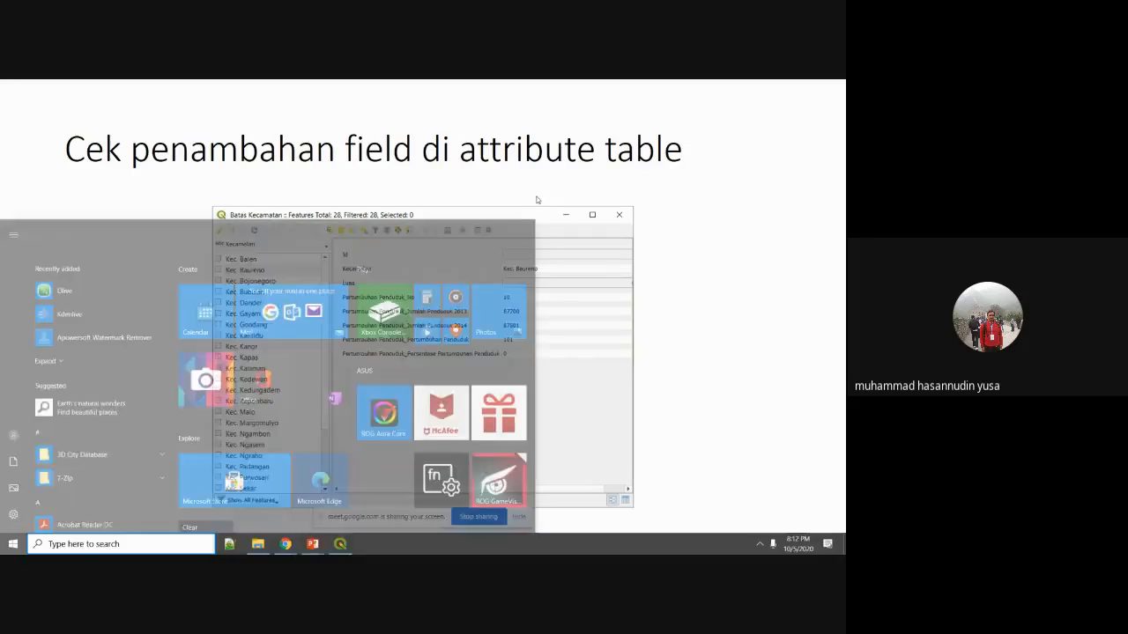
left_click(342, 544)
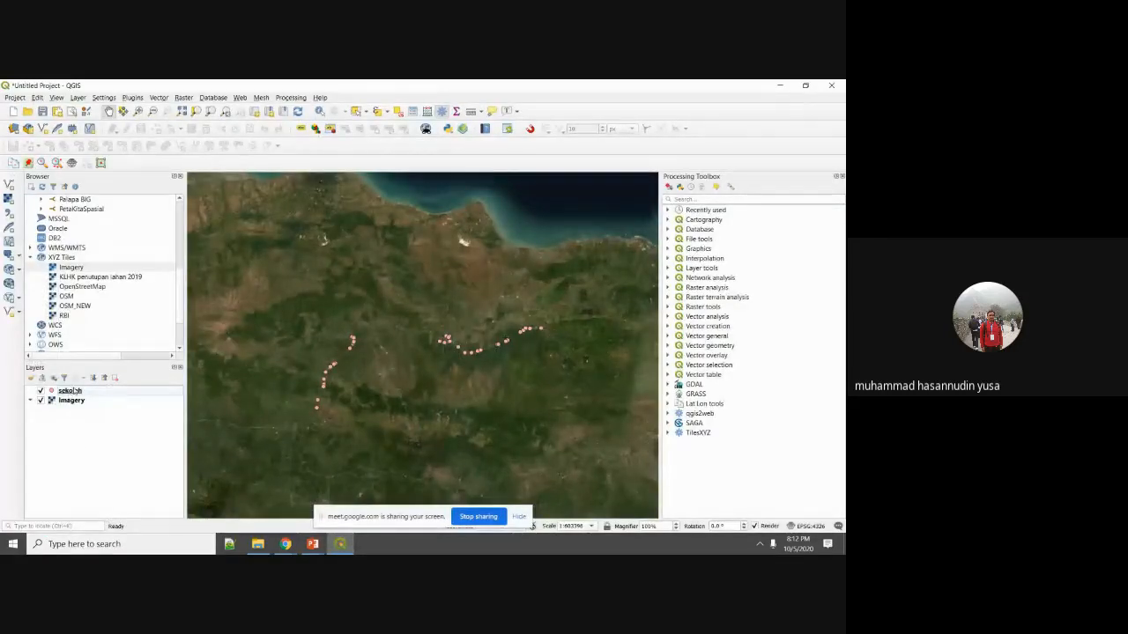
scroll(123, 293, "up", 8)
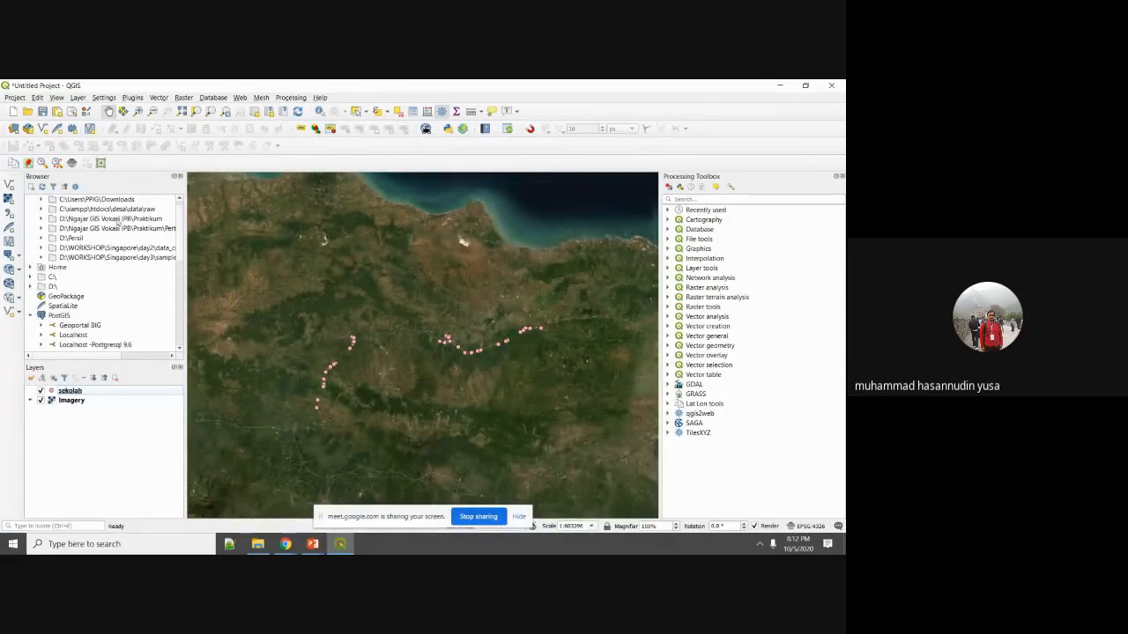
double_click(116, 221)
left_click_drag(106, 298, 91, 404)
Inspect the Batas Kecamatan layer's Id, Kecamatan and Luas fields in Layer Properties.
scroll(387, 315, "up", 1)
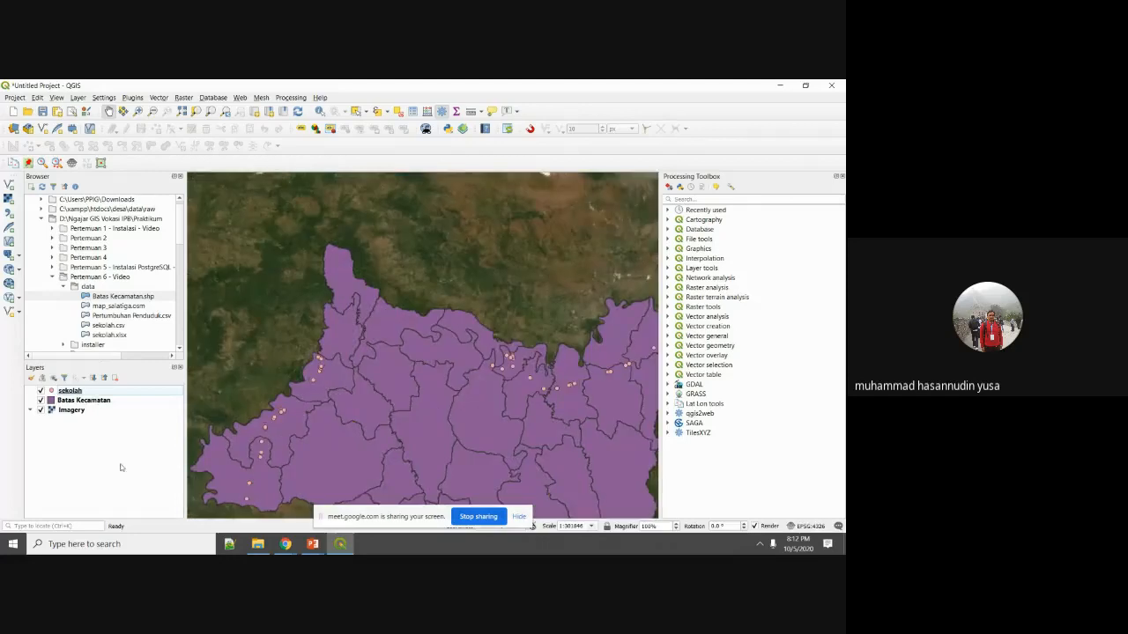
left_click(90, 402)
right_click(95, 401)
left_click(116, 398)
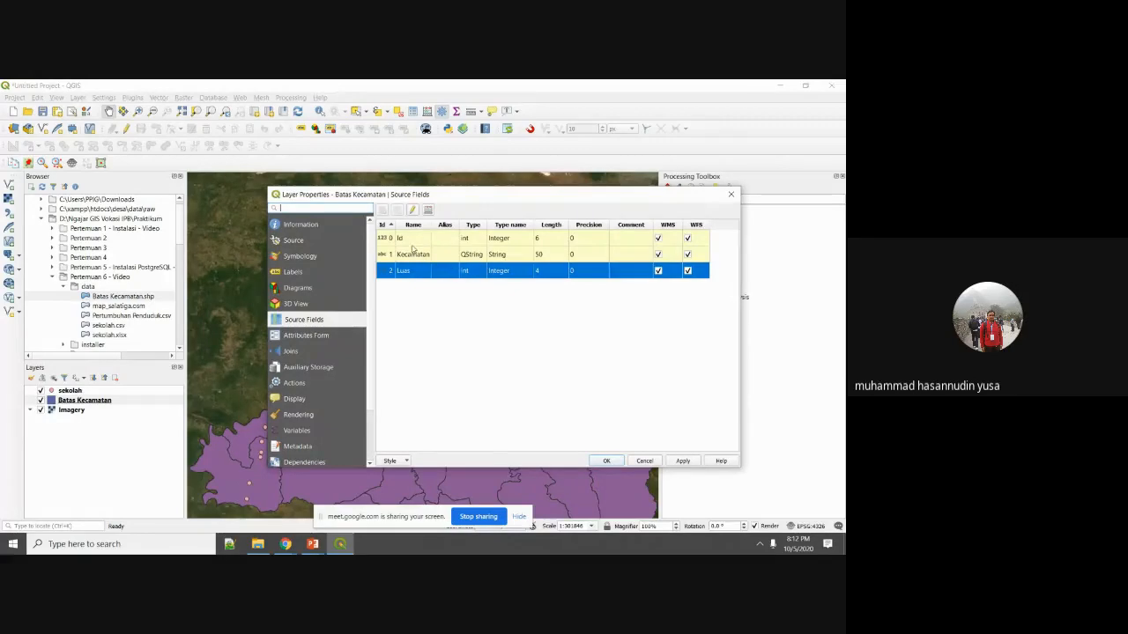
left_click(408, 255)
double_click(410, 269)
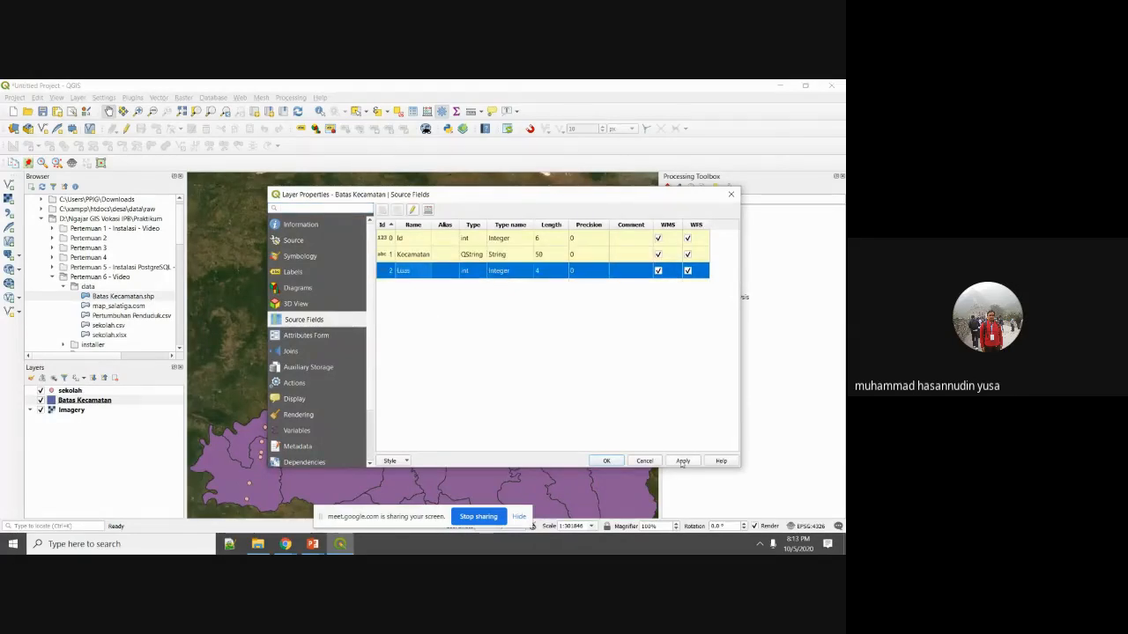
left_click(613, 464)
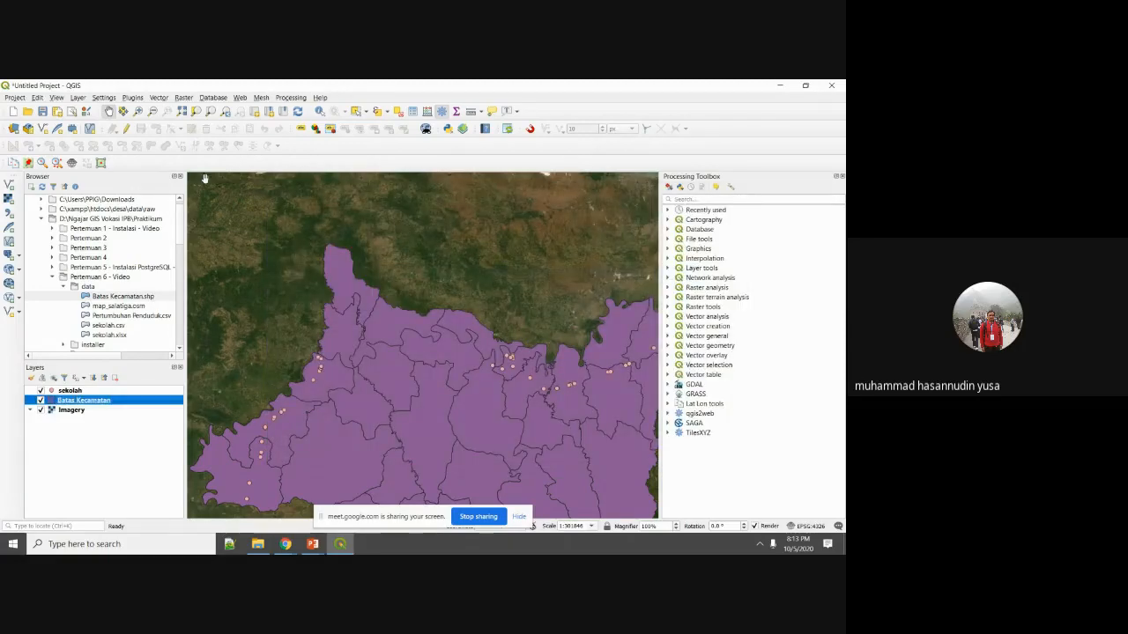
left_click(79, 97)
mouse_move(148, 134)
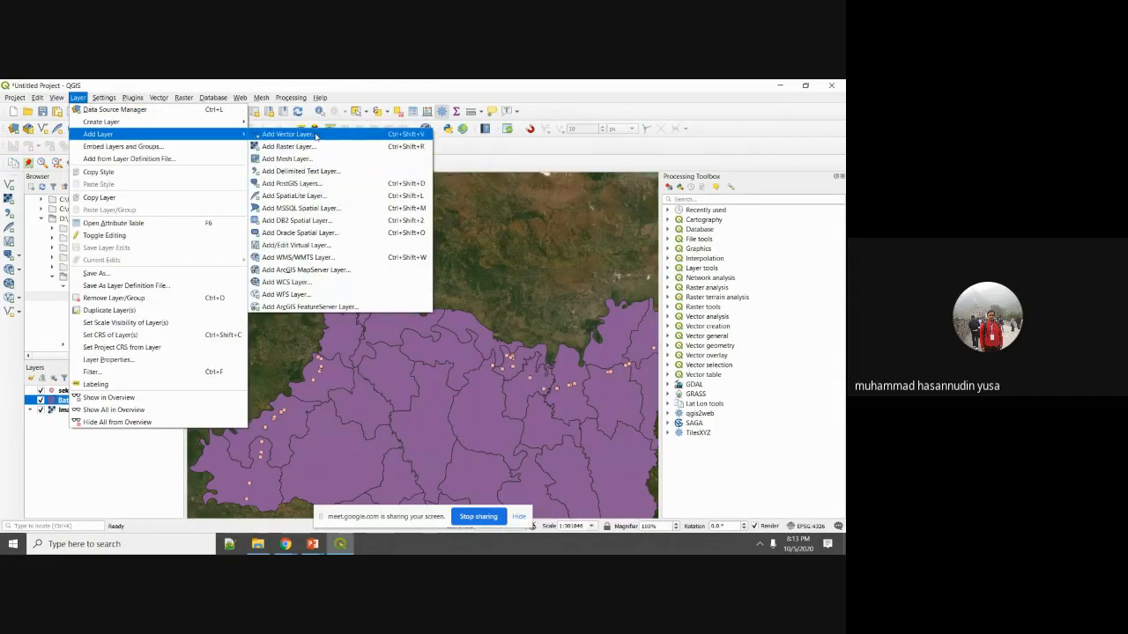
Add Pertumbuhan Penduduk.csv to the project as a vector layer.
left_click(291, 134)
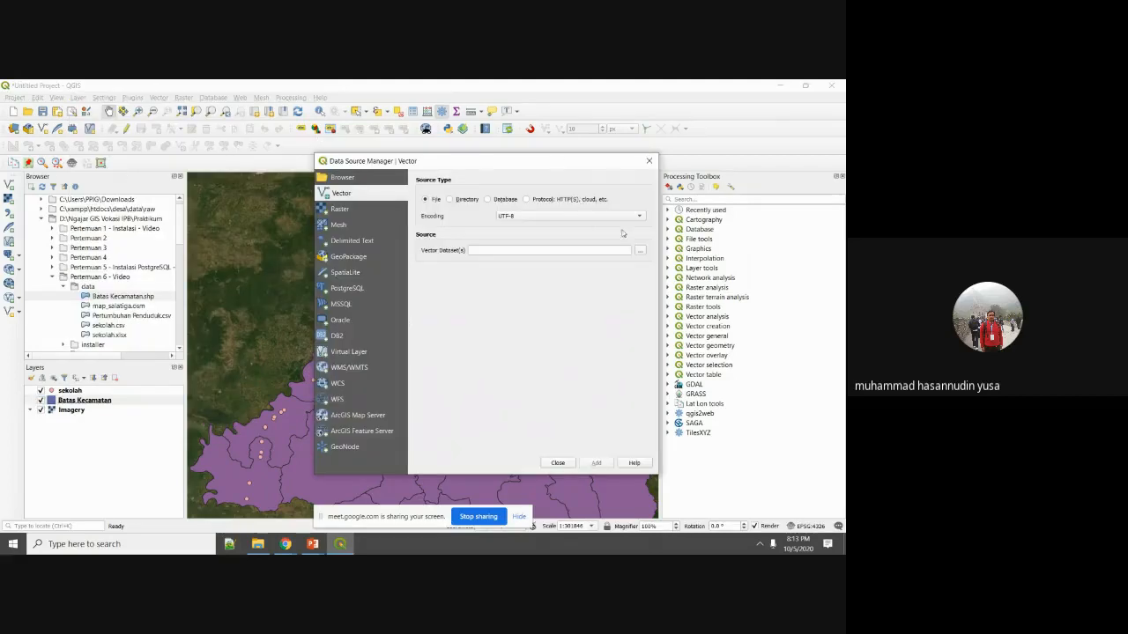
left_click(639, 250)
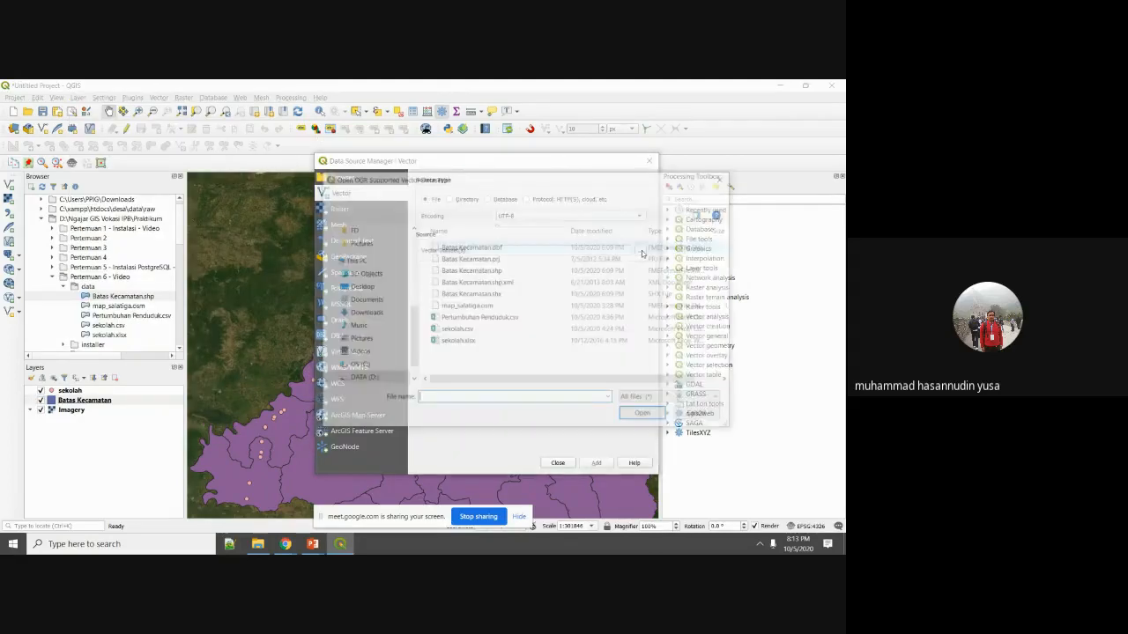
left_click(480, 318)
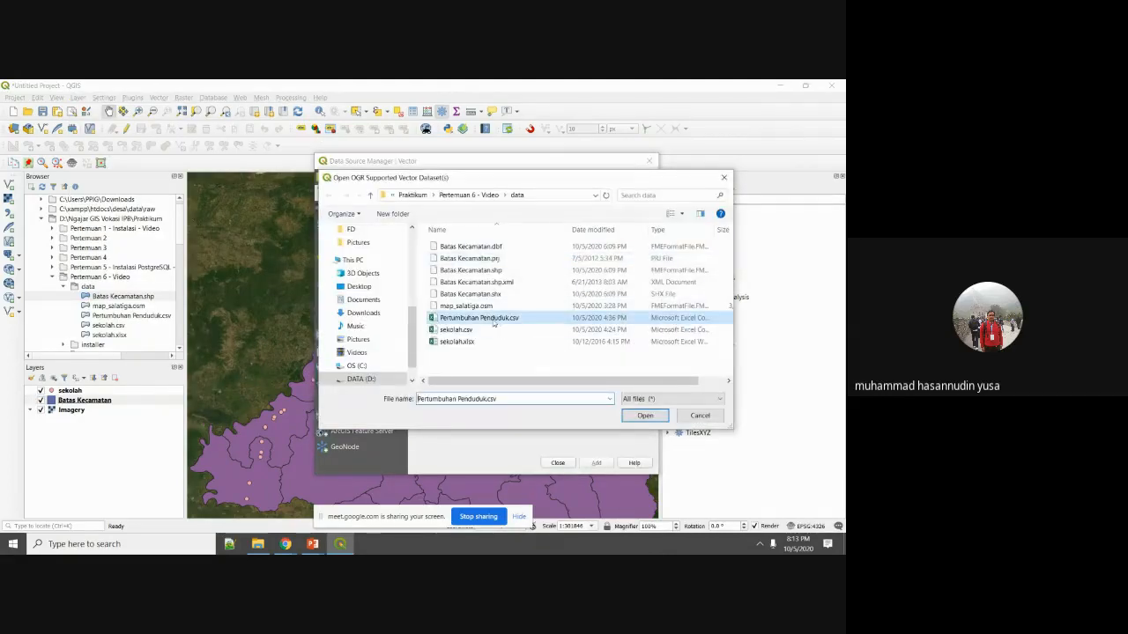
left_click(642, 416)
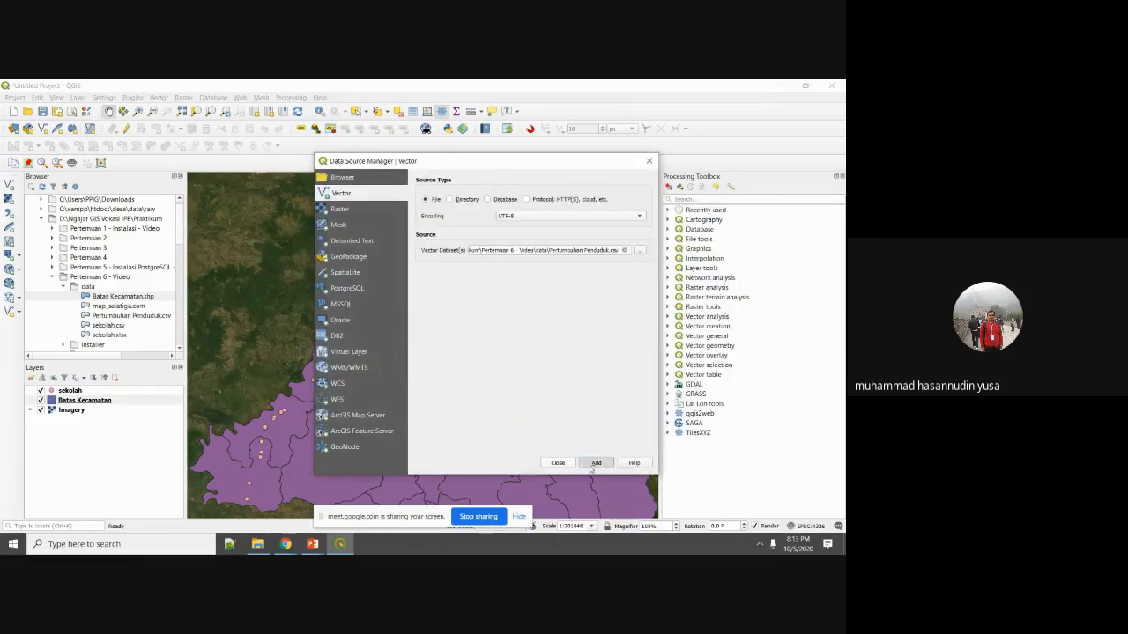
left_click(596, 462)
left_click(561, 464)
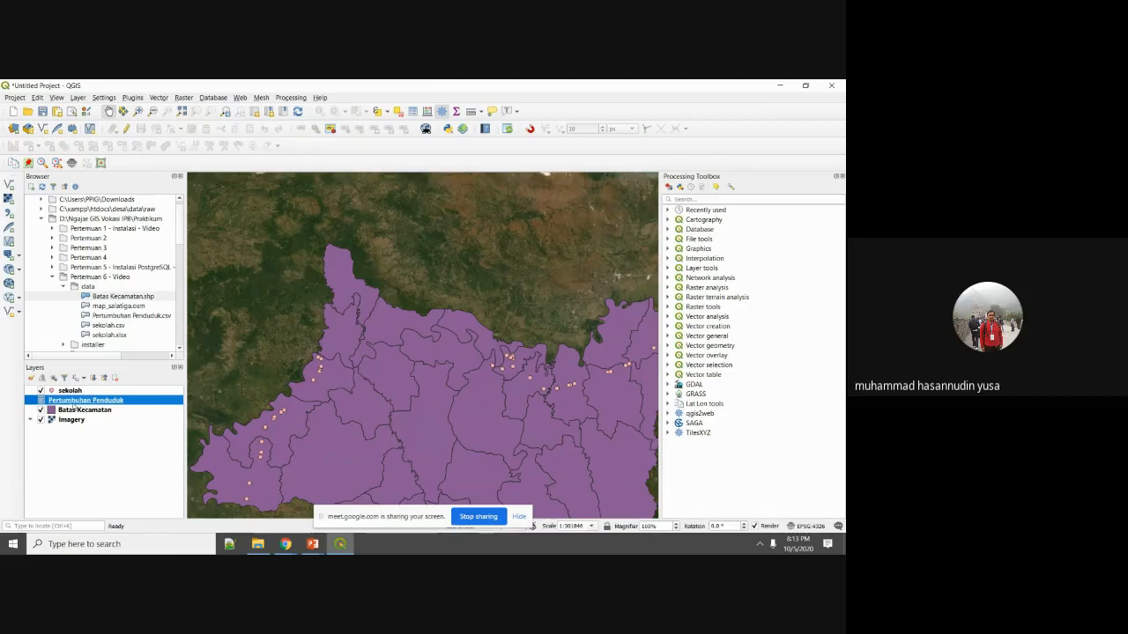
Check the Pertumbuhan Penduduk attribute table's 28 records, listed by Kecamatan name.
right_click(75, 401)
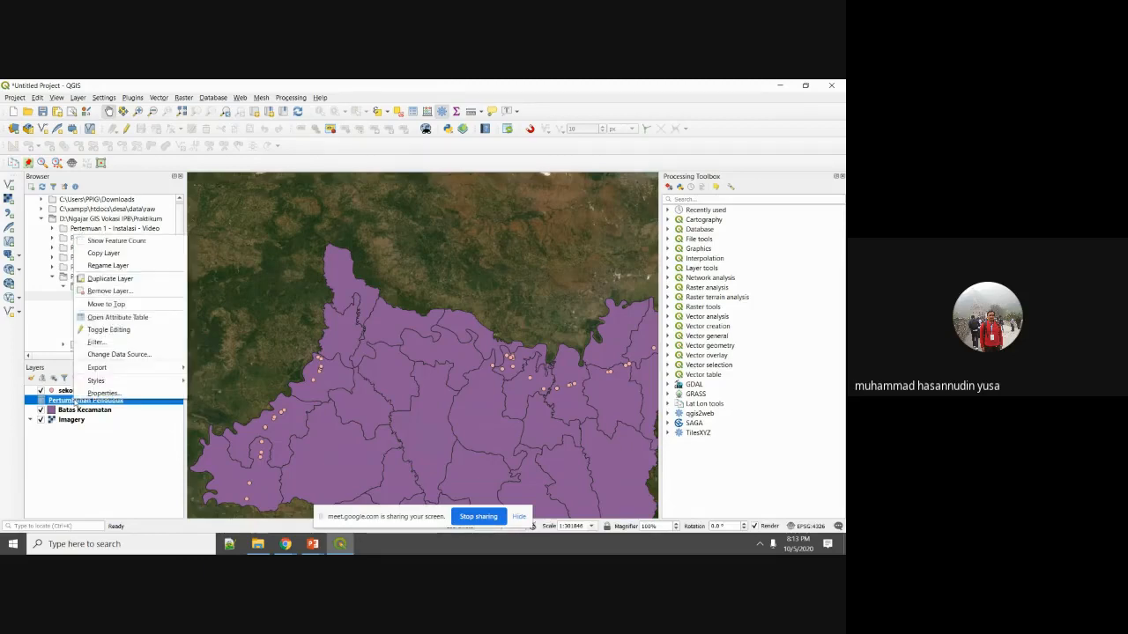
left_click(151, 317)
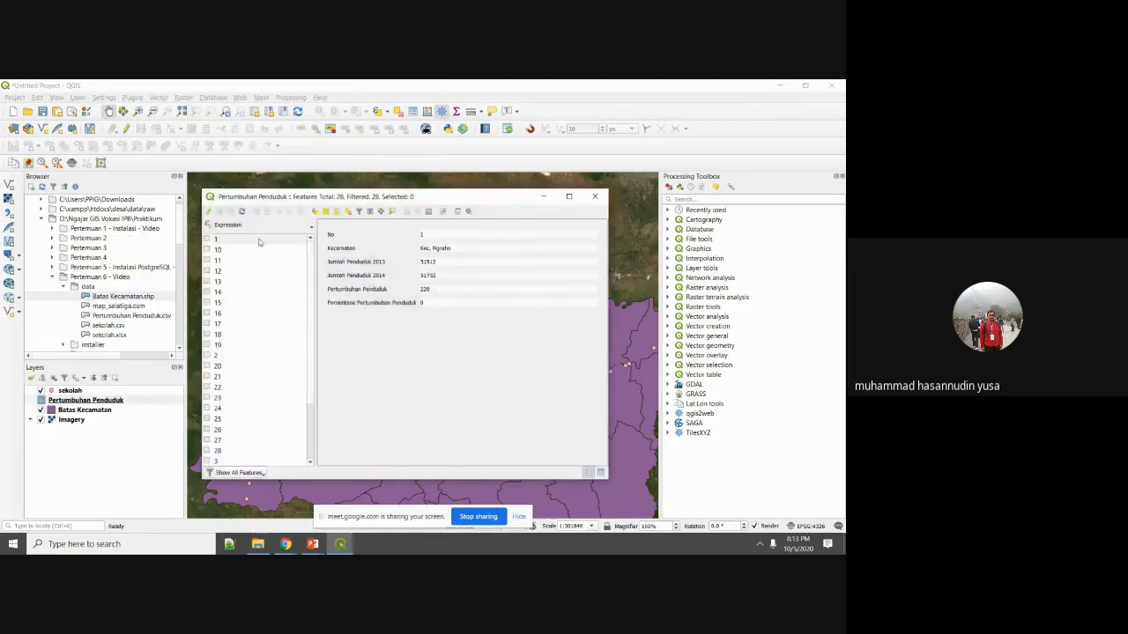
left_click(246, 227)
mouse_move(248, 250)
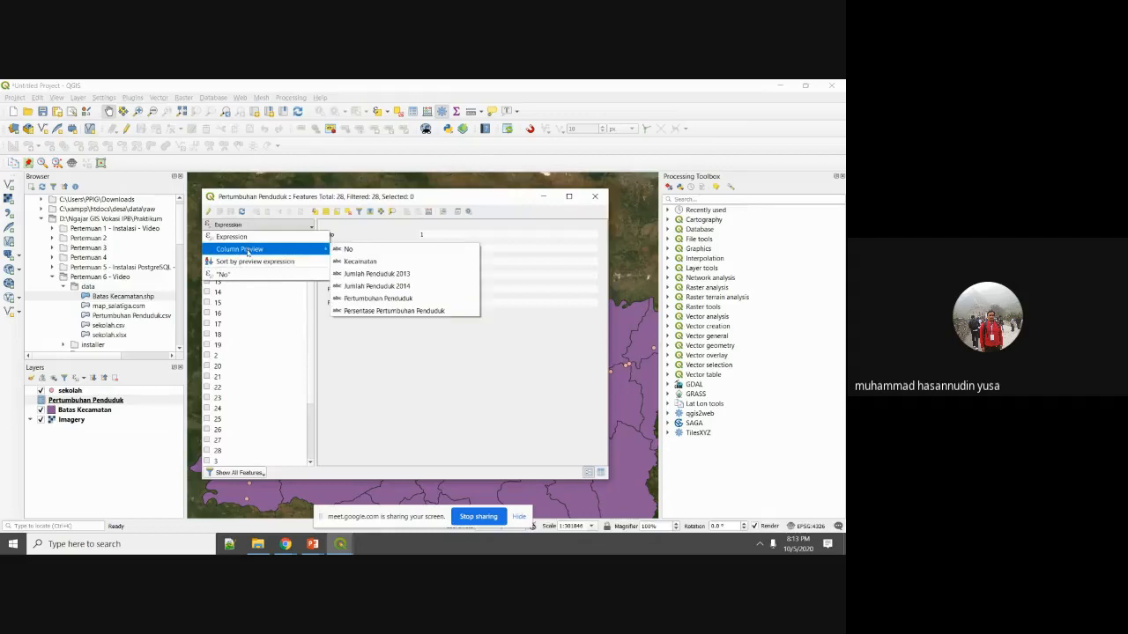
left_click(362, 261)
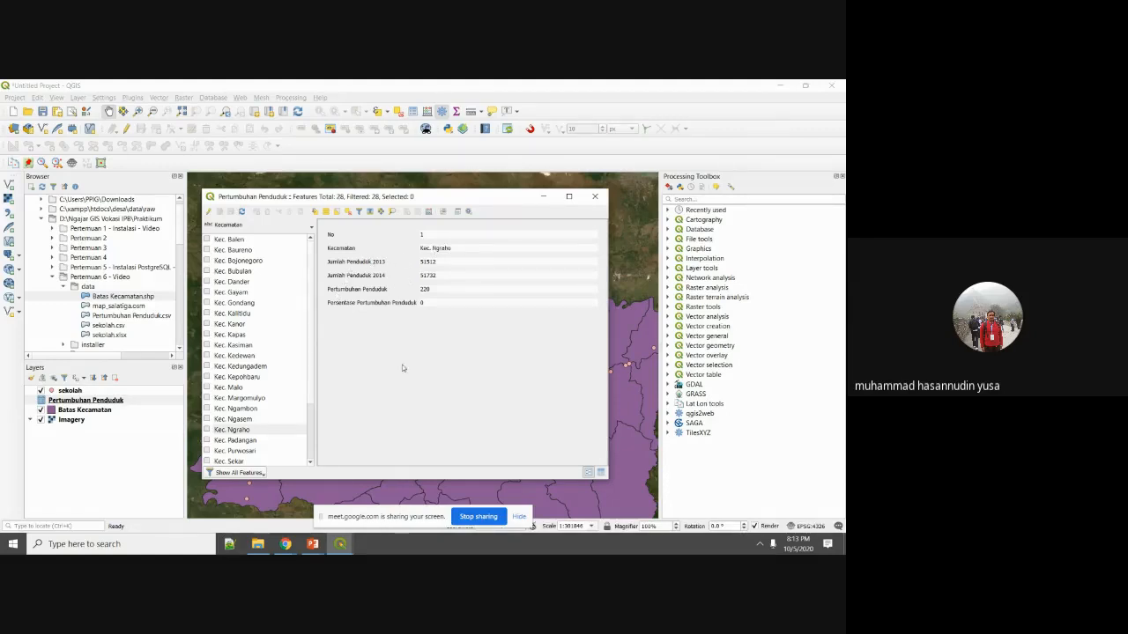
left_click(596, 196)
left_click(111, 411)
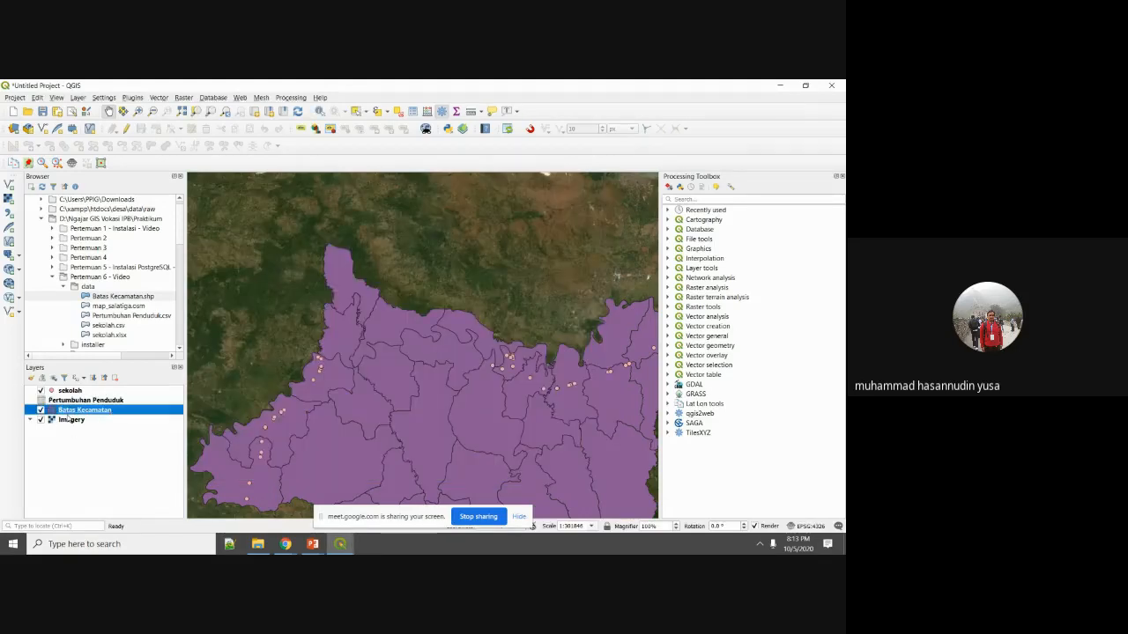
Open Batas Kecamatan's Joins settings and start a new vector join.
right_click(70, 411)
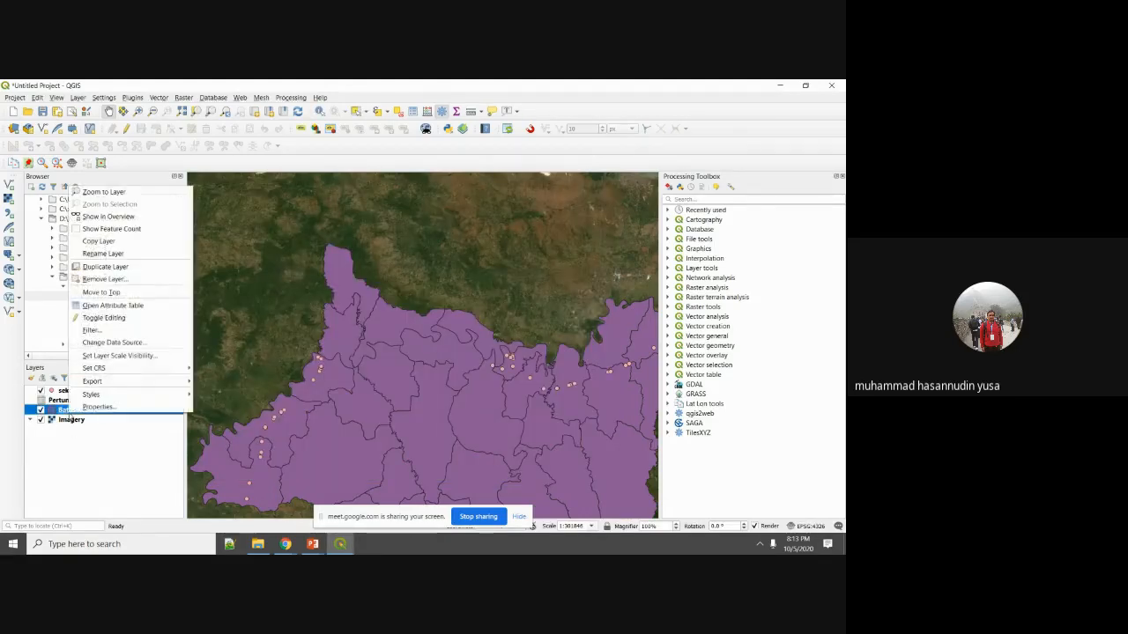
left_click(92, 407)
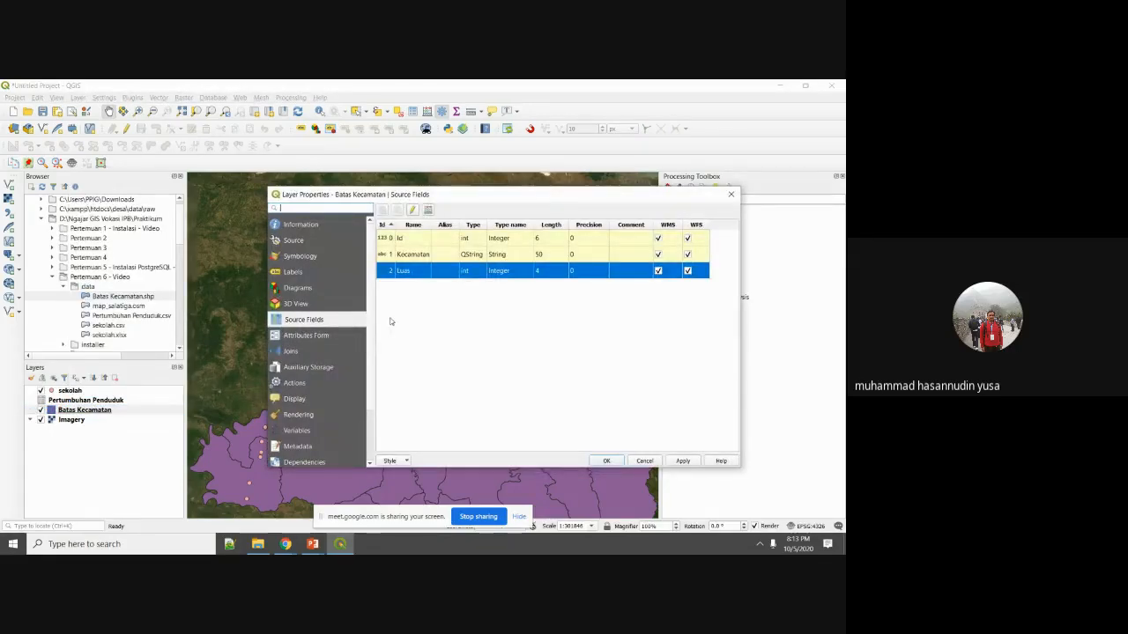
left_click(292, 352)
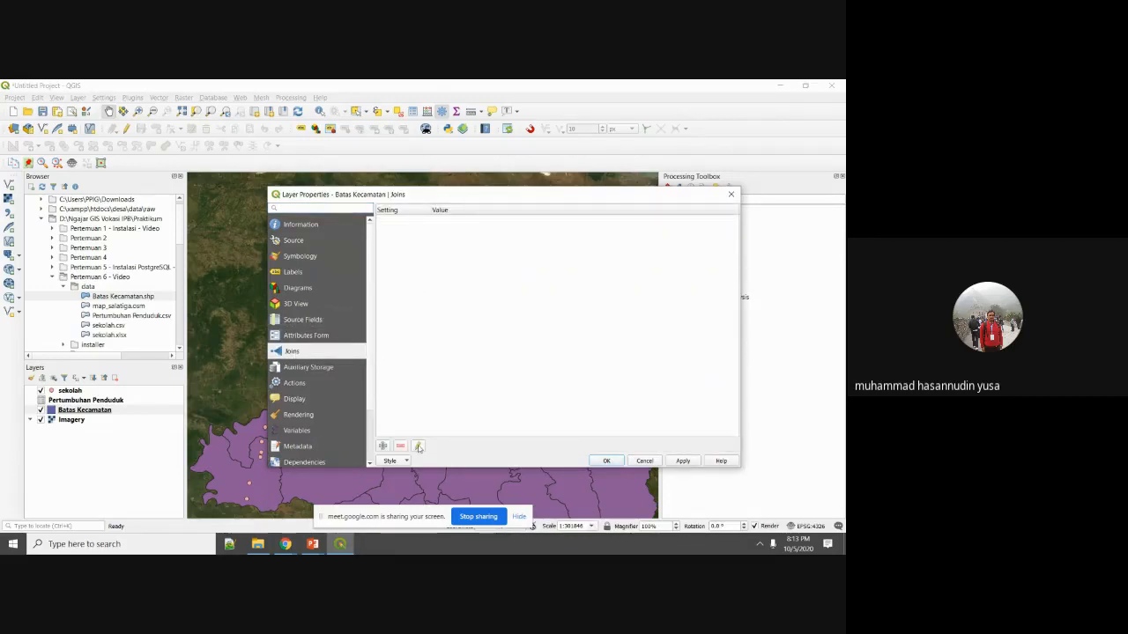
left_click(384, 447)
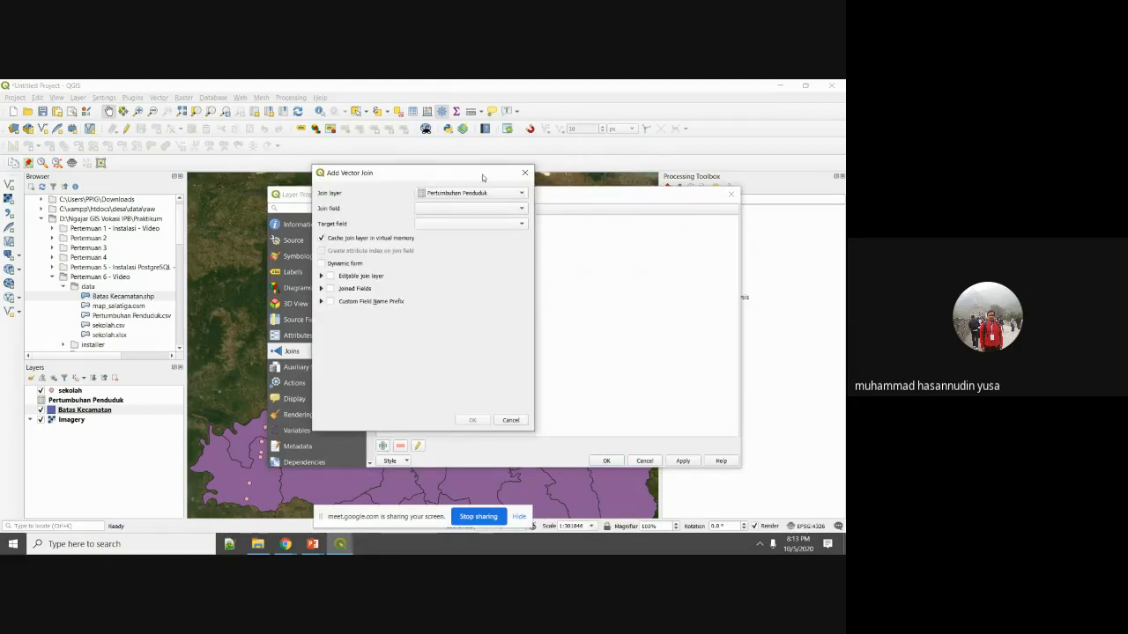
left_click_drag(483, 176, 597, 157)
Join Pertumbuhan Penduduk using Kecamatan as both join and target field, and confirm.
left_click(595, 173)
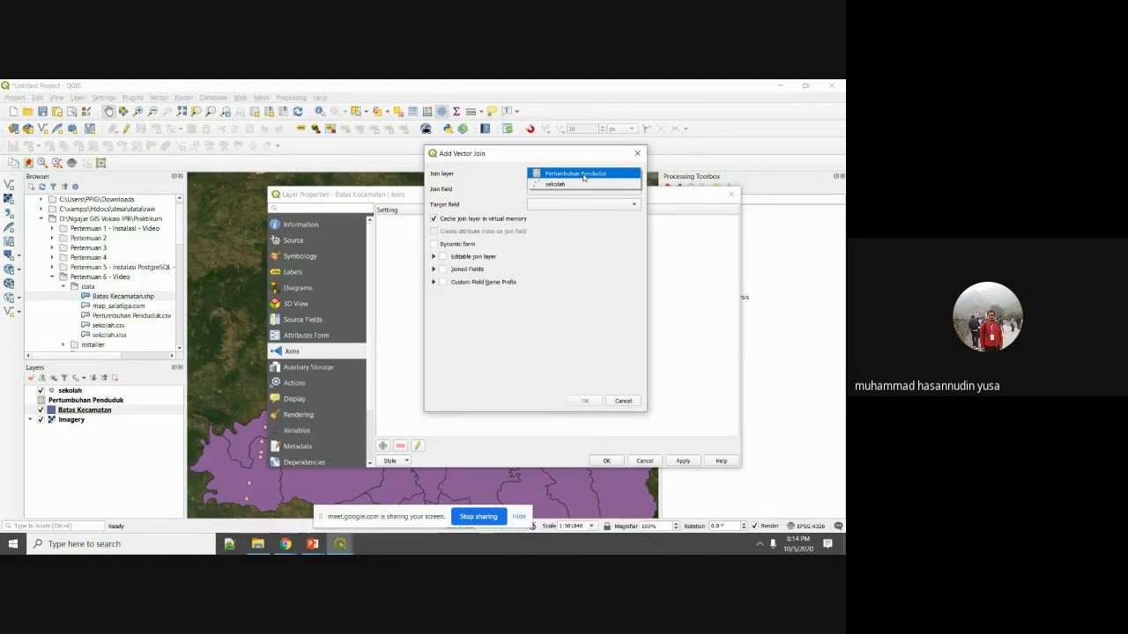
left_click(582, 175)
left_click(623, 191)
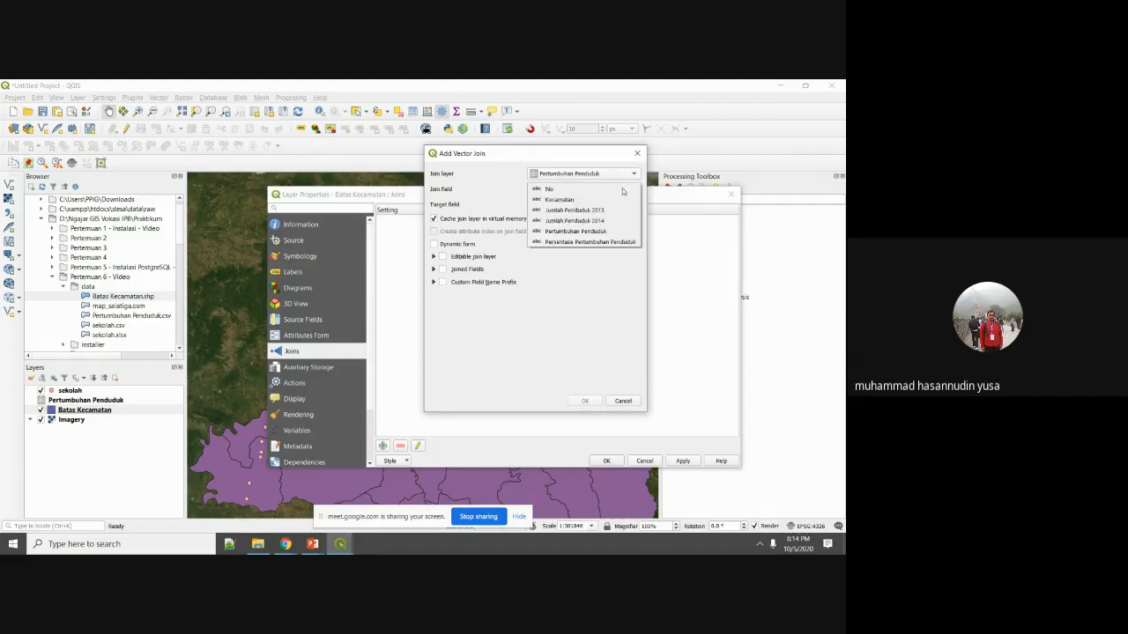
left_click(595, 201)
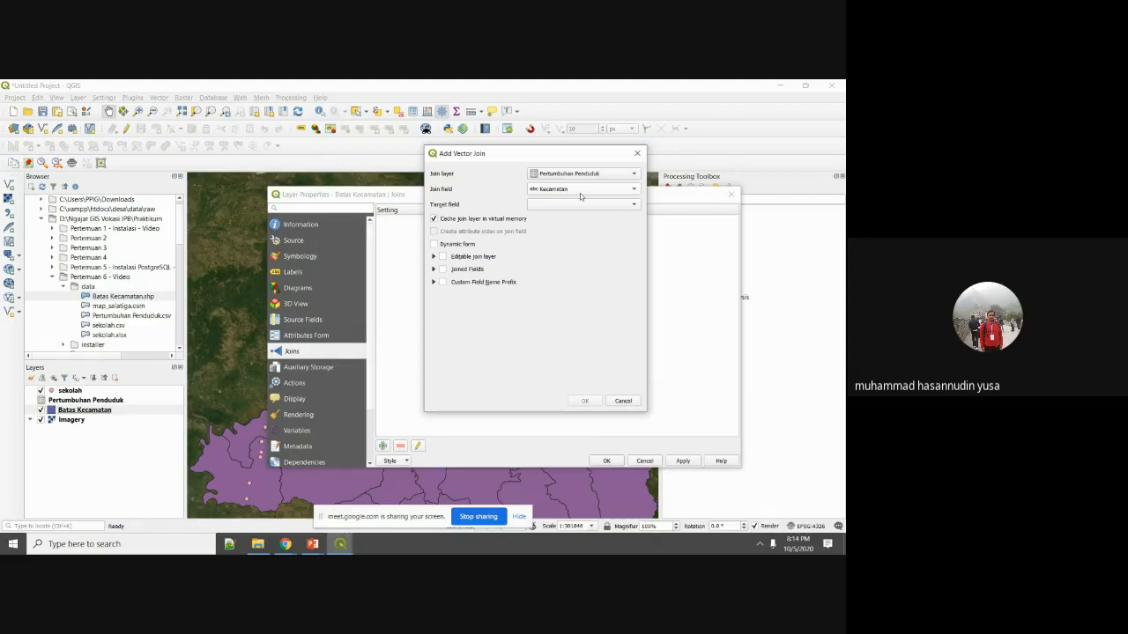
left_click(577, 204)
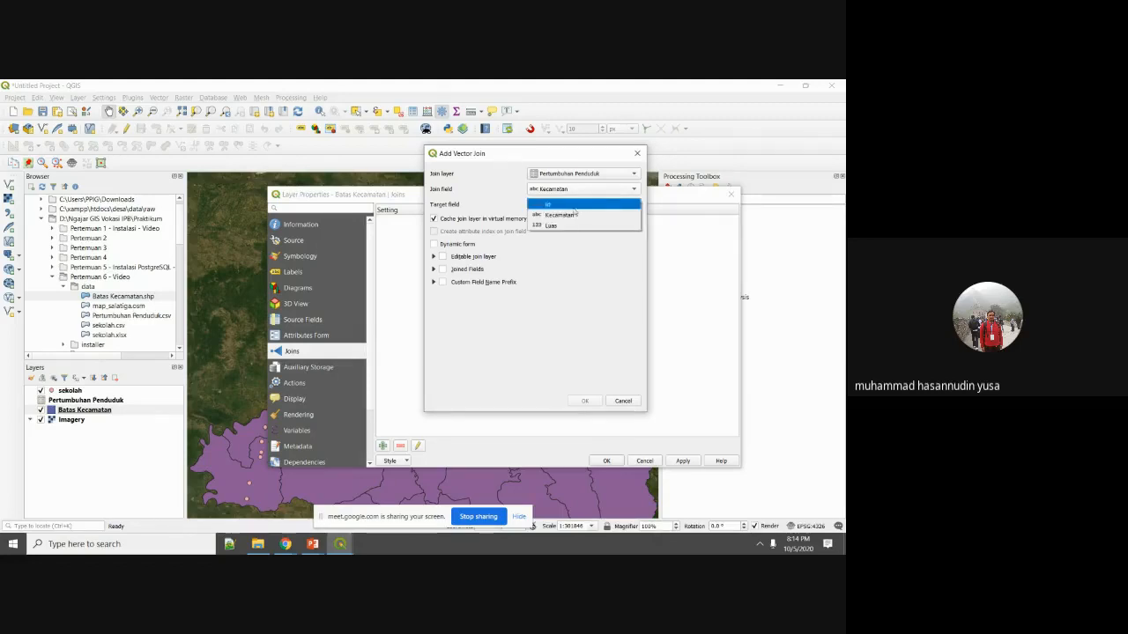
left_click(572, 215)
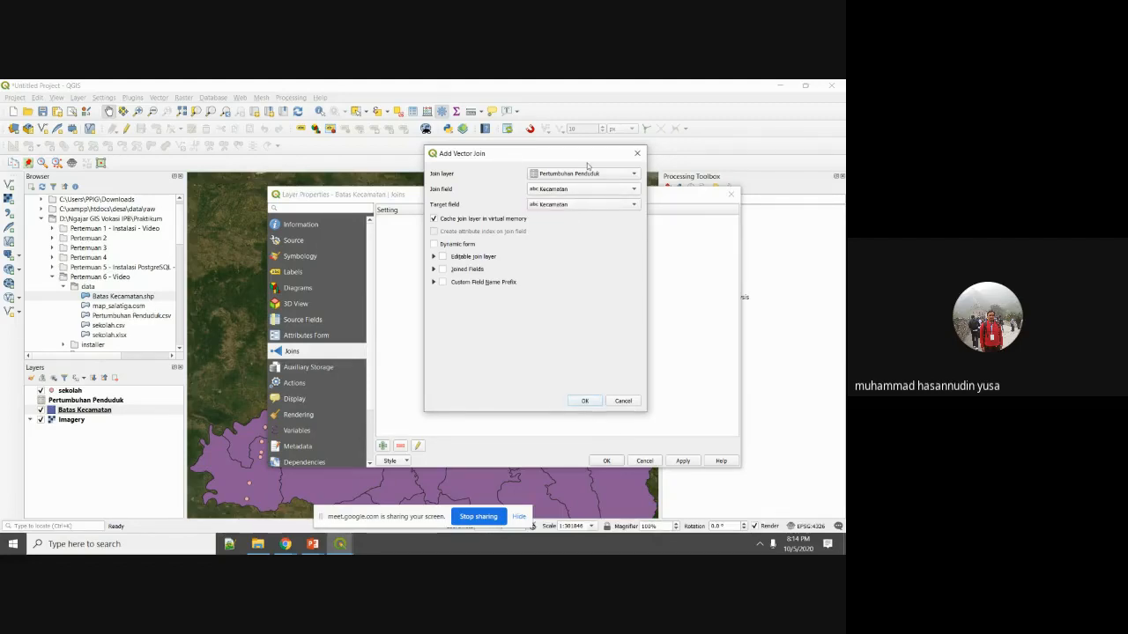
left_click(587, 401)
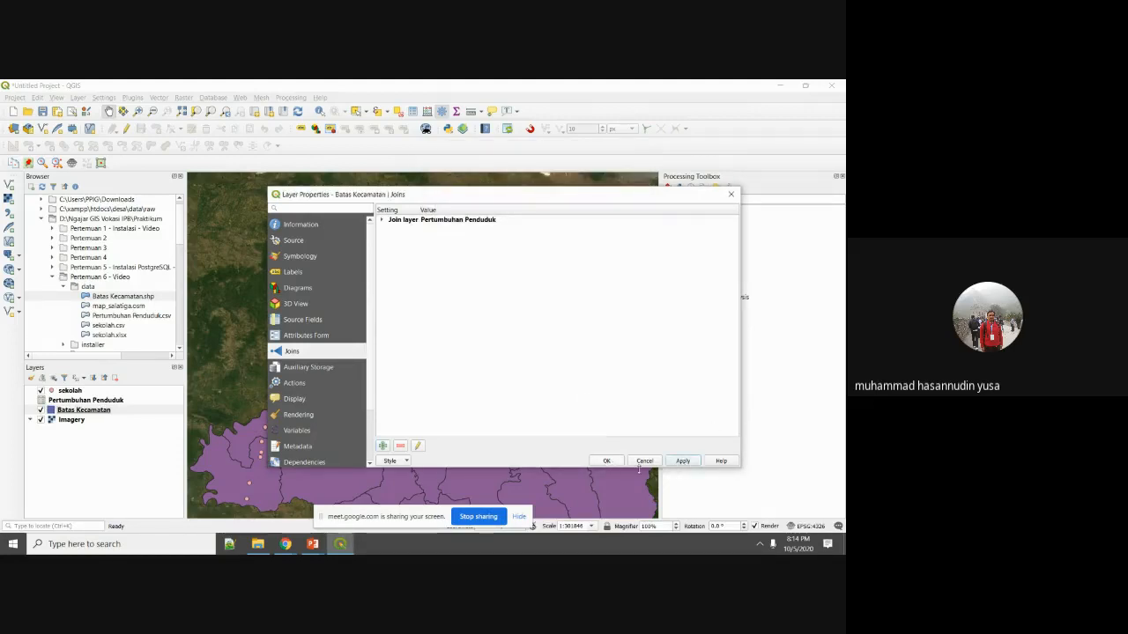
left_click(606, 461)
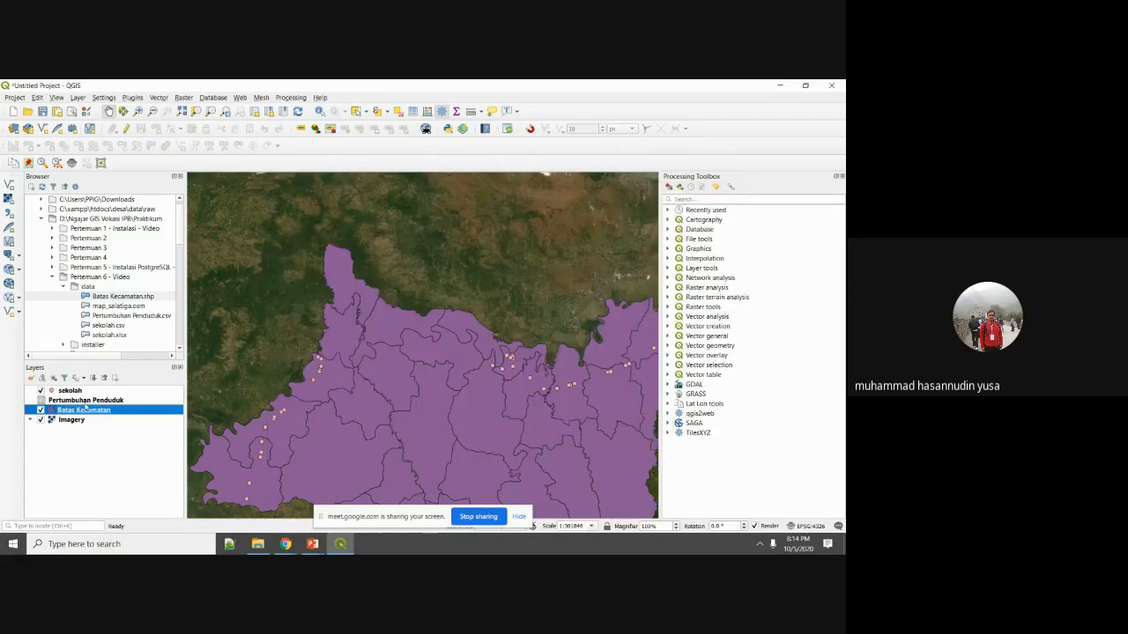
right_click(82, 410)
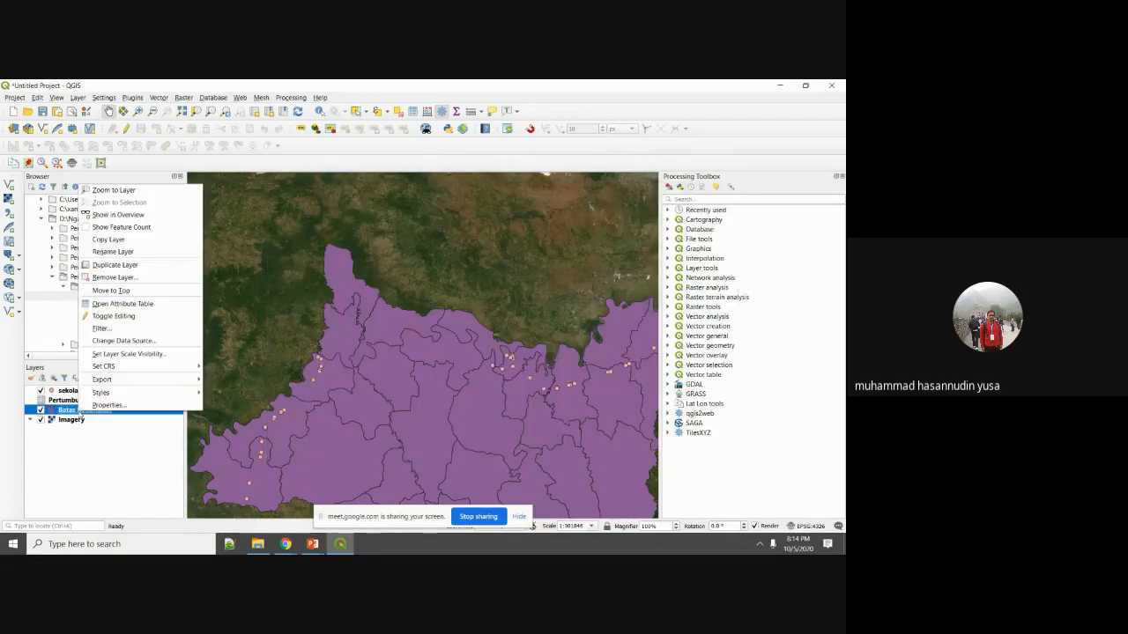
left_click(134, 304)
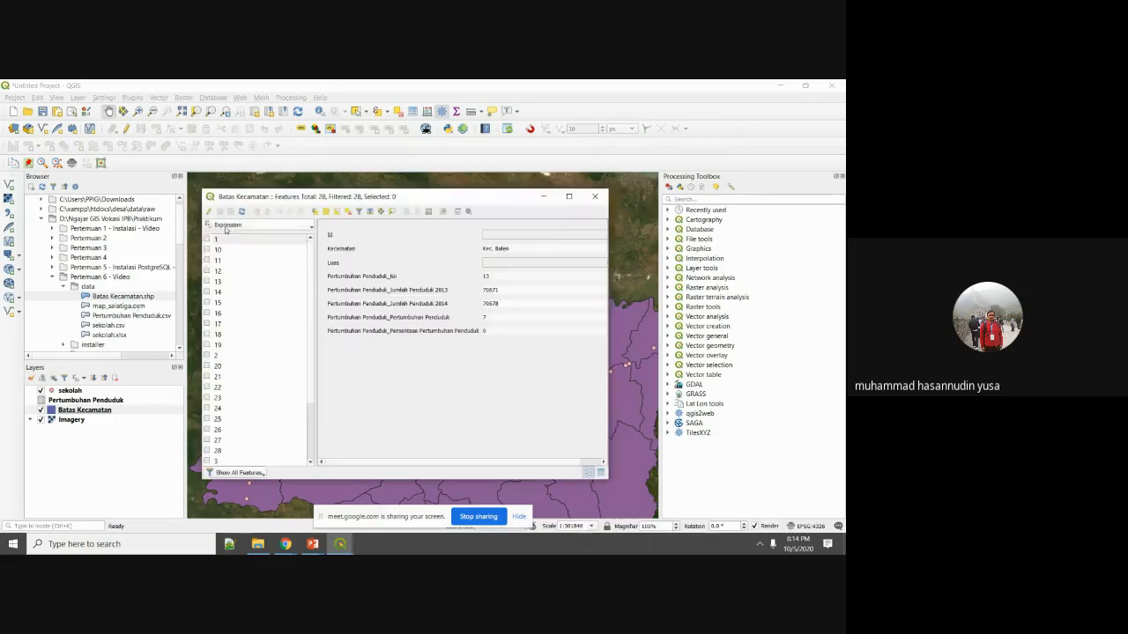
left_click(311, 224)
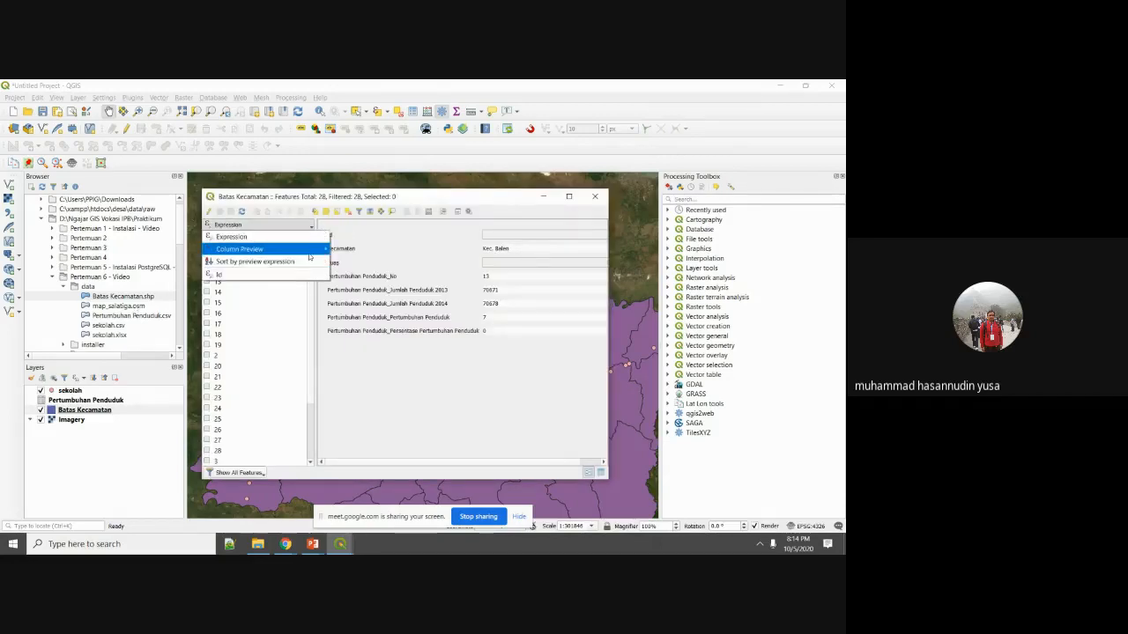
mouse_move(313, 249)
left_click(346, 262)
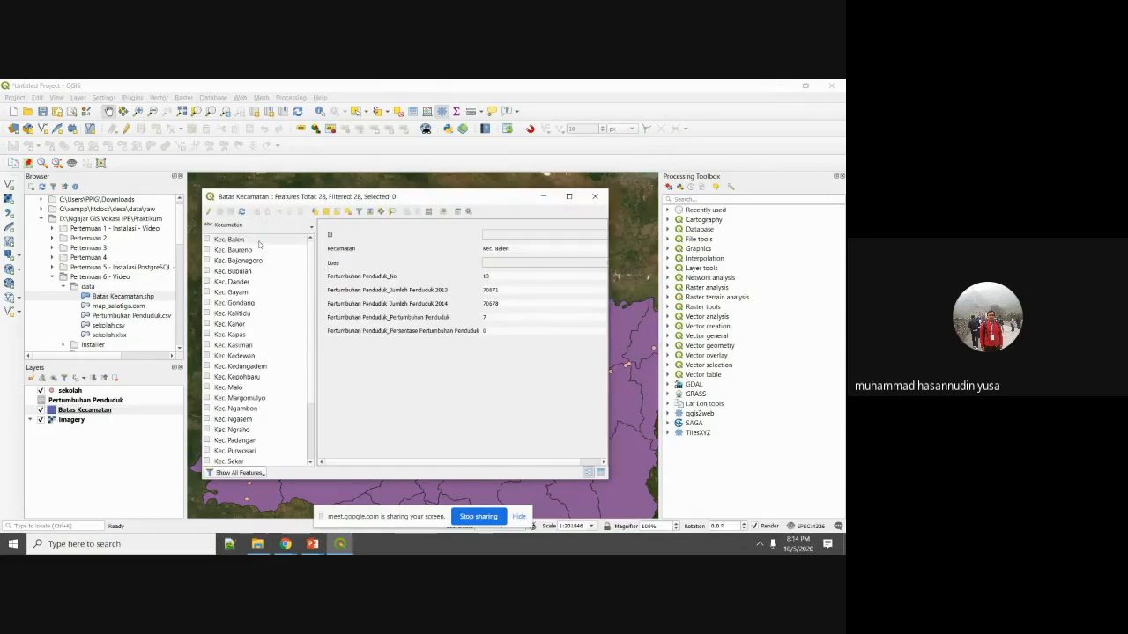
left_click(261, 241)
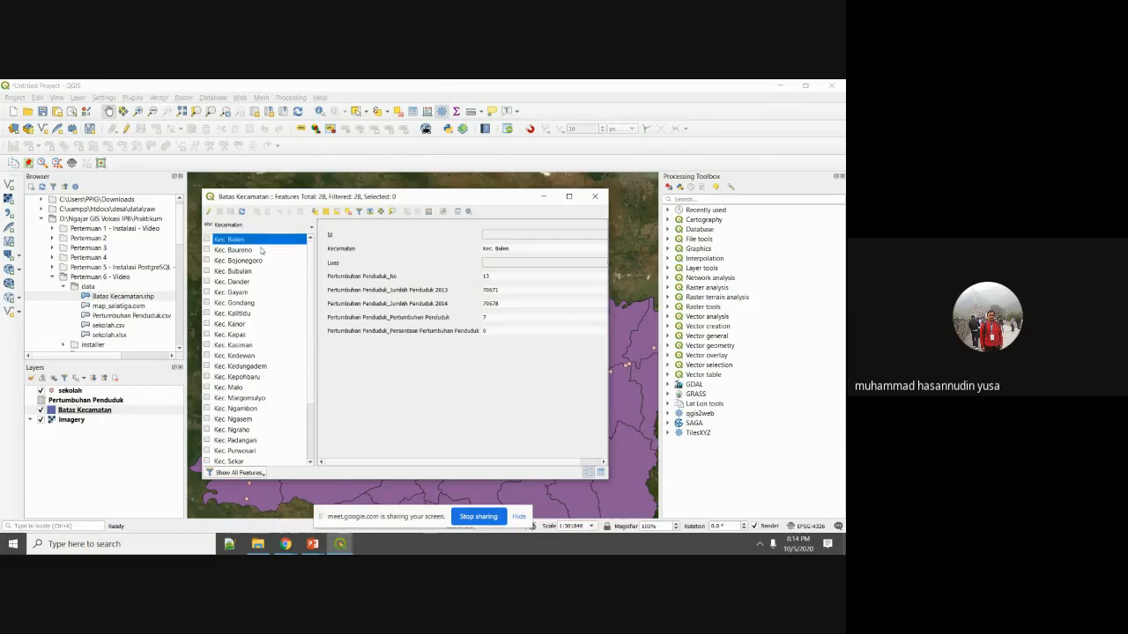
left_click(262, 250)
left_click(263, 261)
left_click(263, 272)
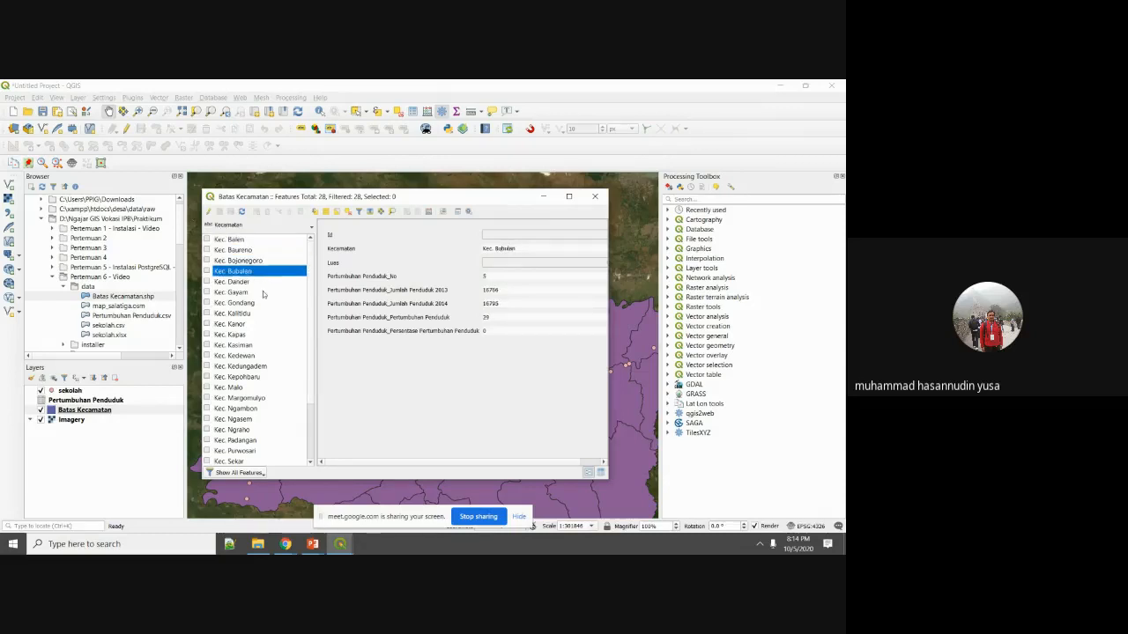
left_click(264, 293)
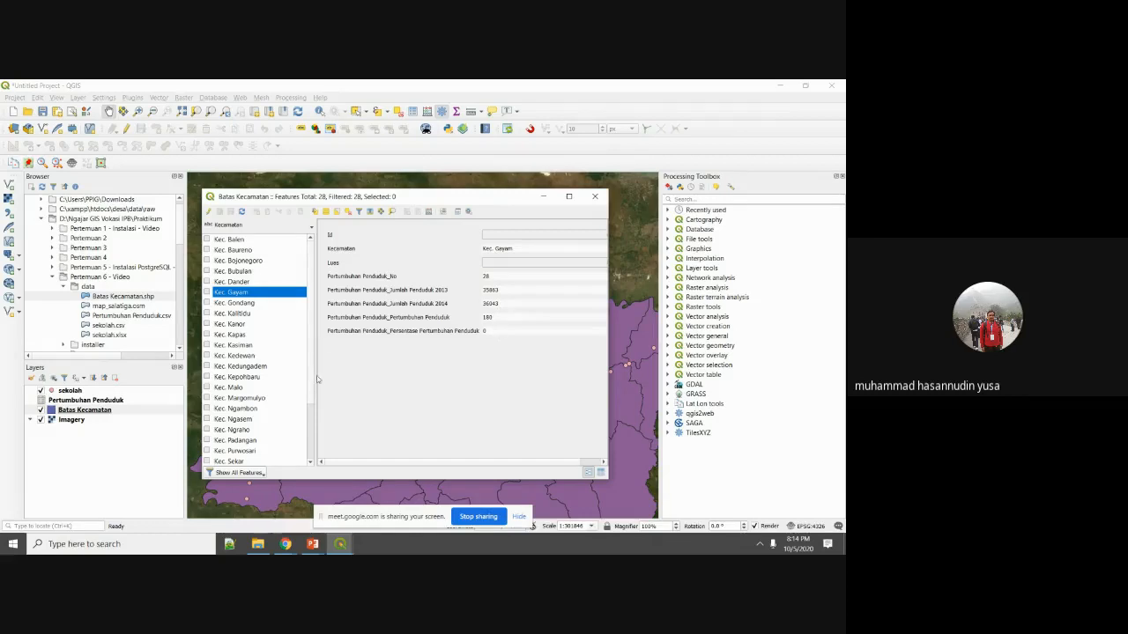
left_click(278, 302)
key("Up")
key("Up")
key("Up")
key("Up")
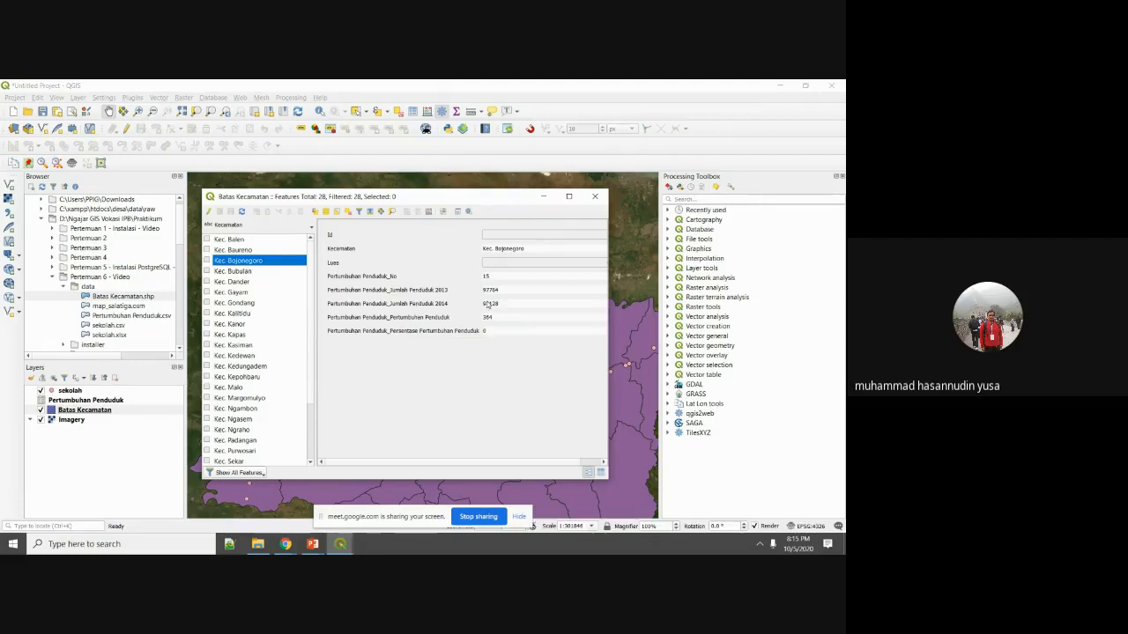
left_click(596, 201)
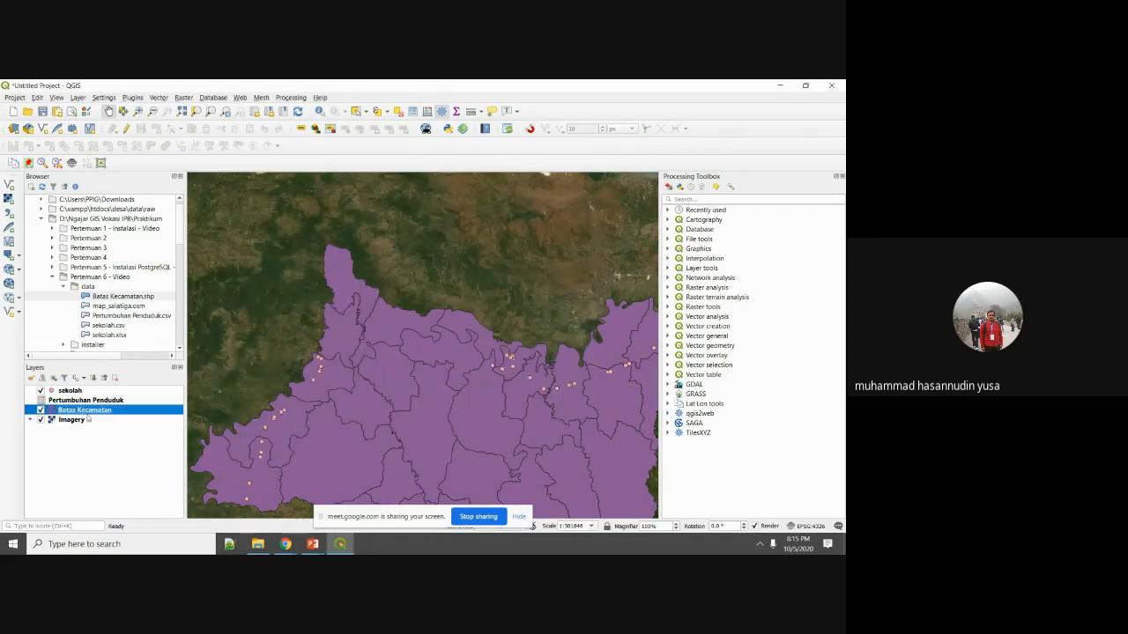
Switch Batas Kecamatan's symbology to Graduated, classified on the Id column.
right_click(89, 412)
left_click(110, 409)
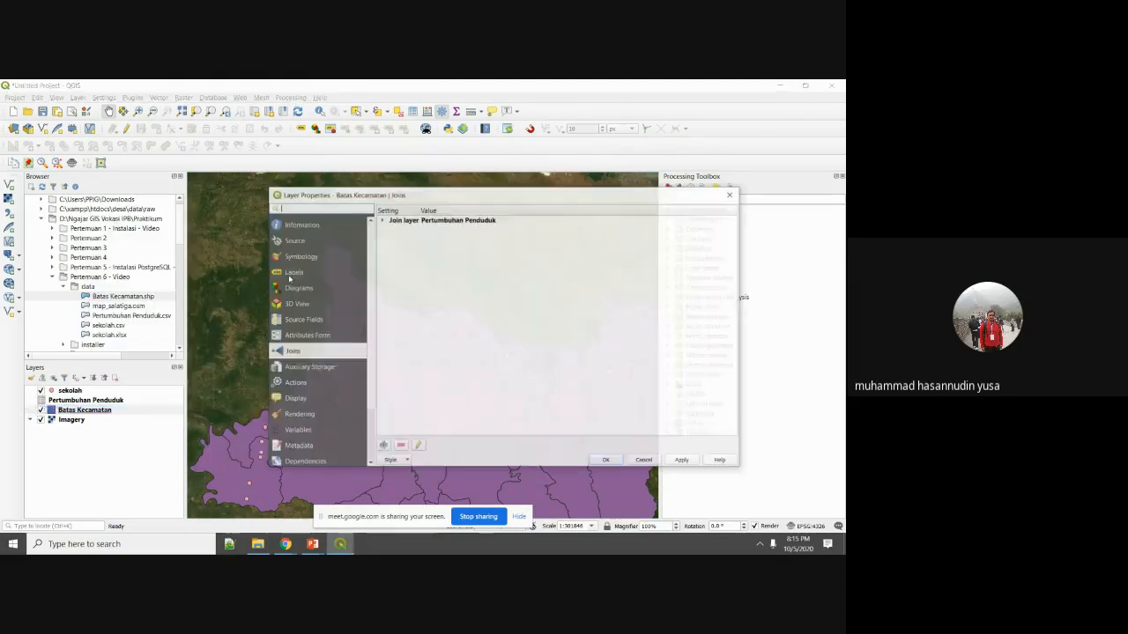
left_click(310, 256)
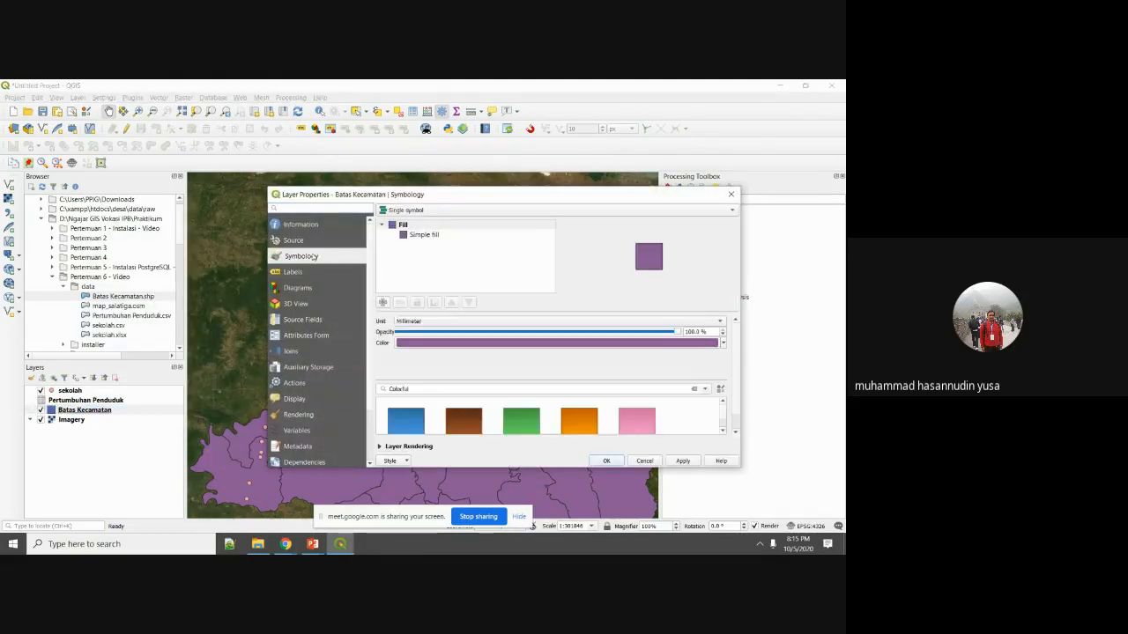
left_click(453, 208)
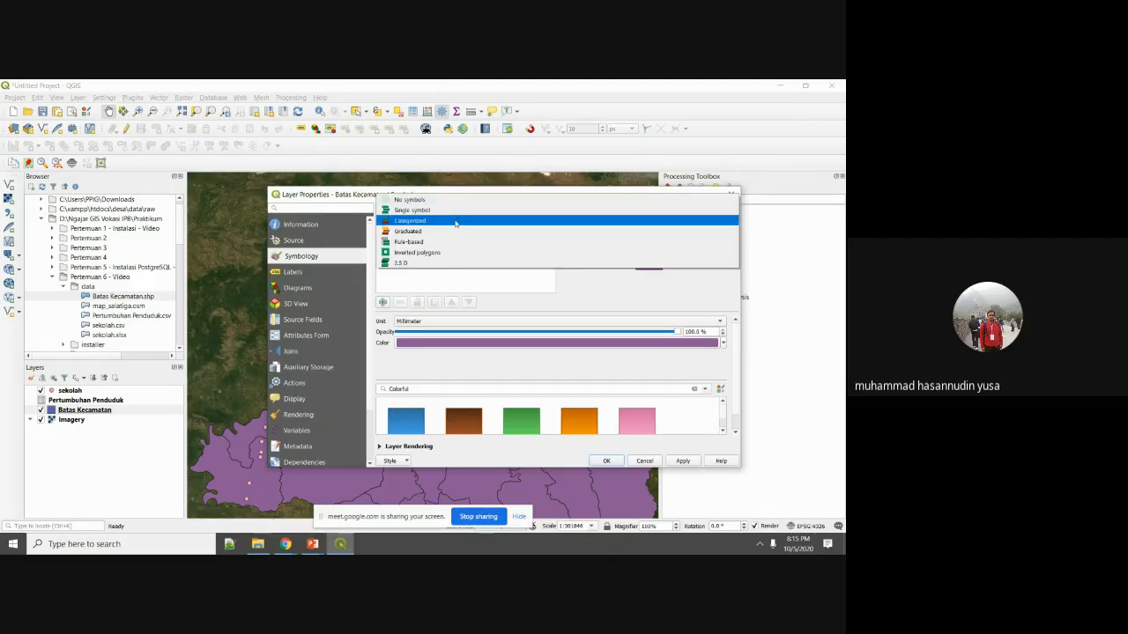
left_click(452, 232)
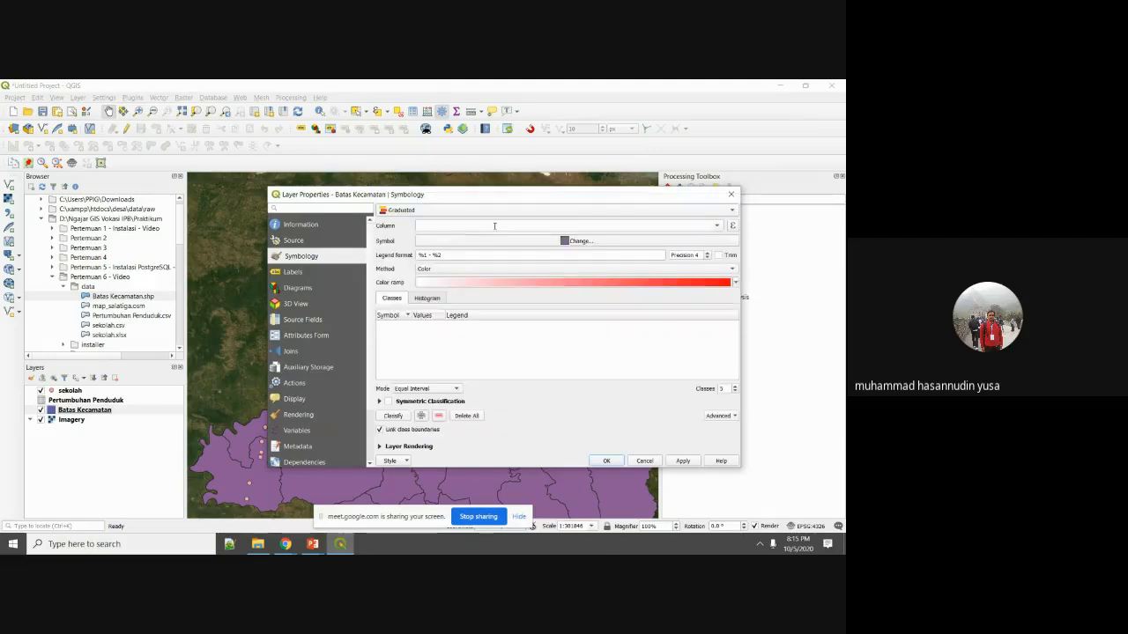
left_click(718, 226)
left_click(698, 234)
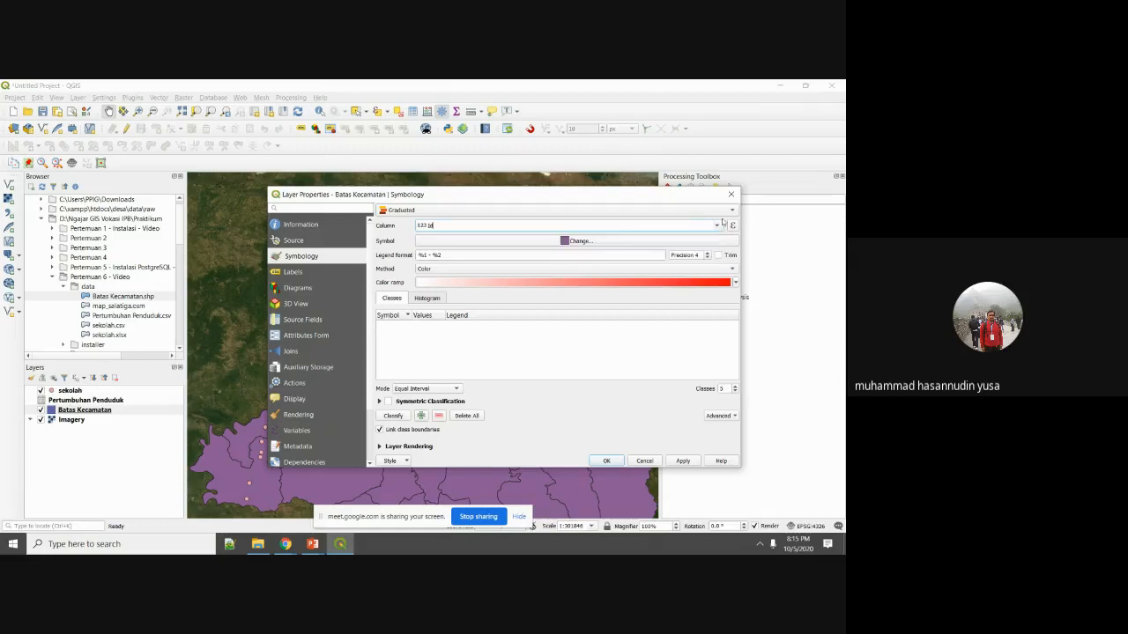
left_click(720, 225)
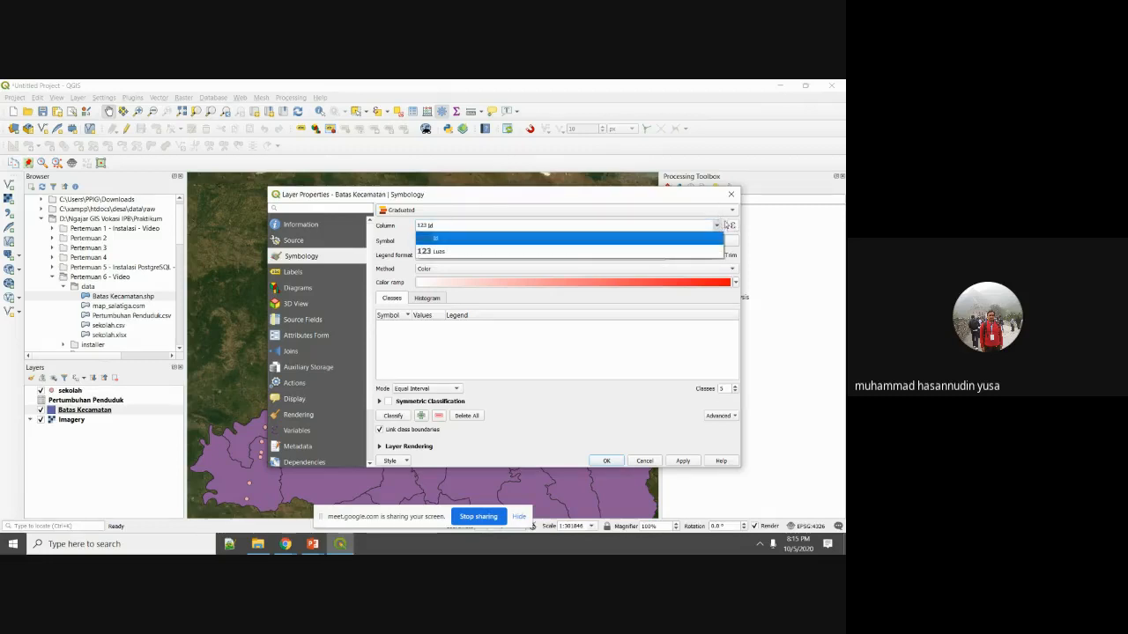
left_click(725, 225)
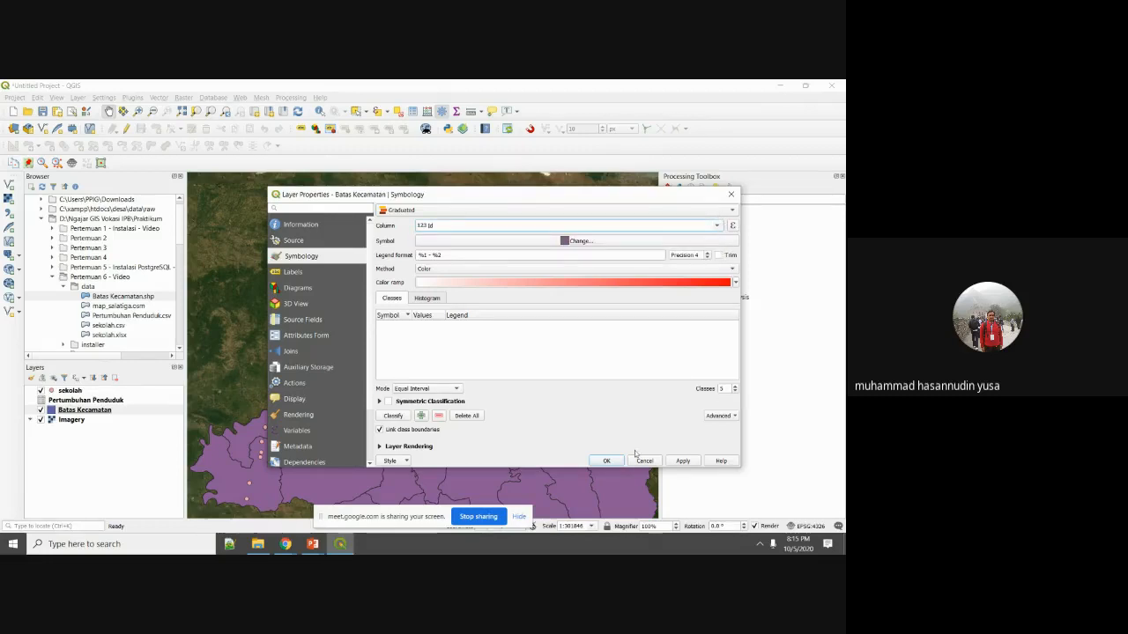
left_click(721, 226)
left_click(690, 240)
Classify into five red equal-interval classes from 1 to 28 and apply.
left_click(680, 461)
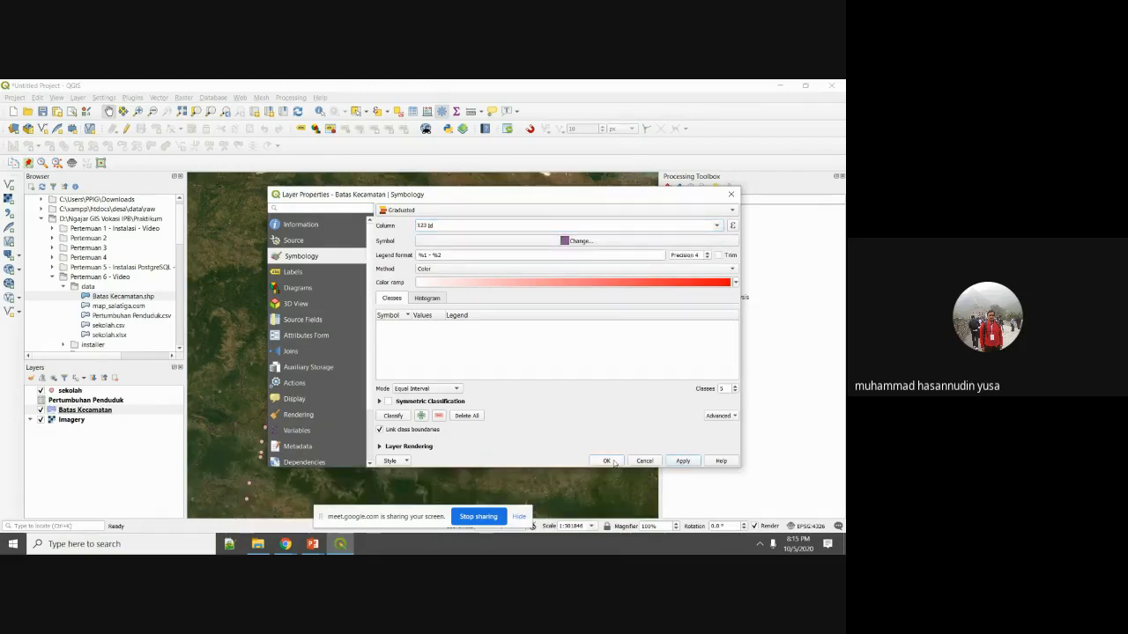
left_click(403, 418)
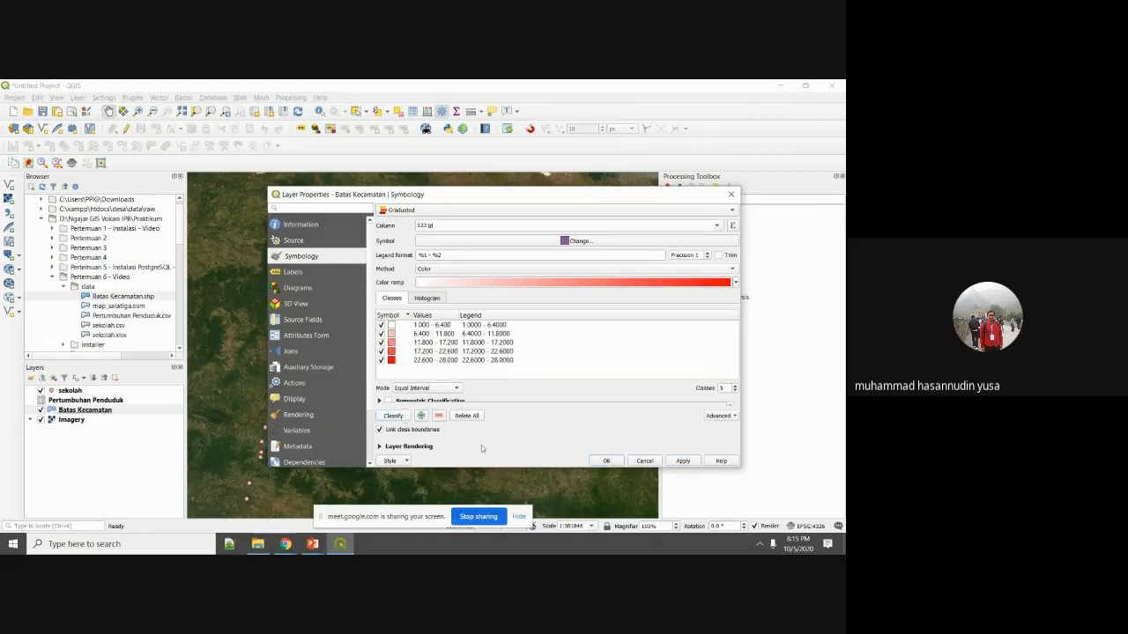
left_click(671, 462)
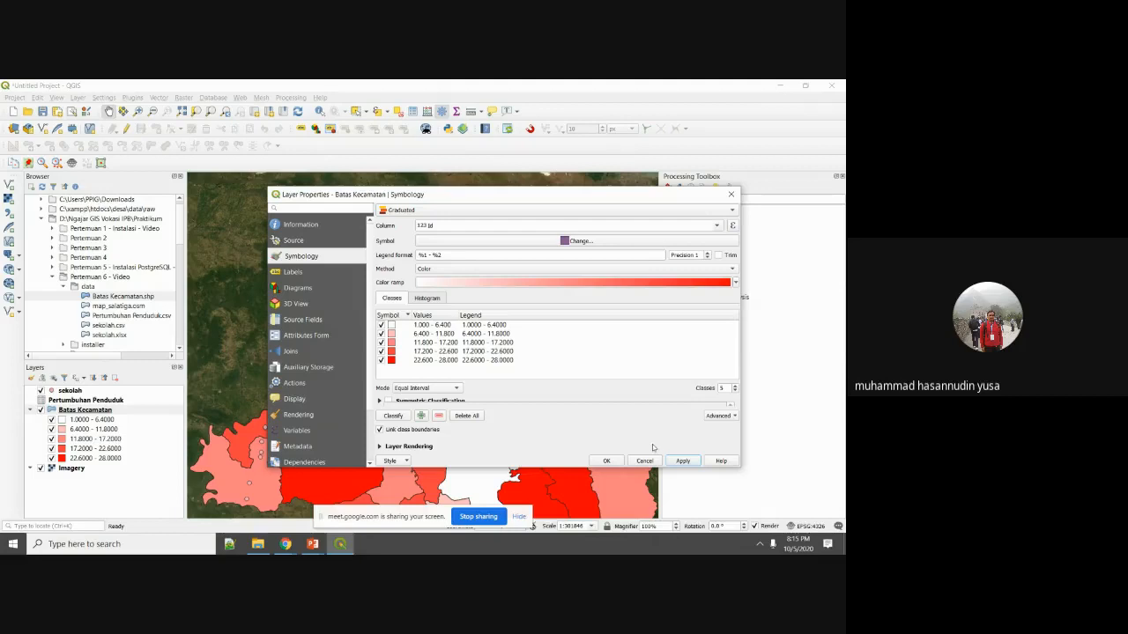
left_click(714, 225)
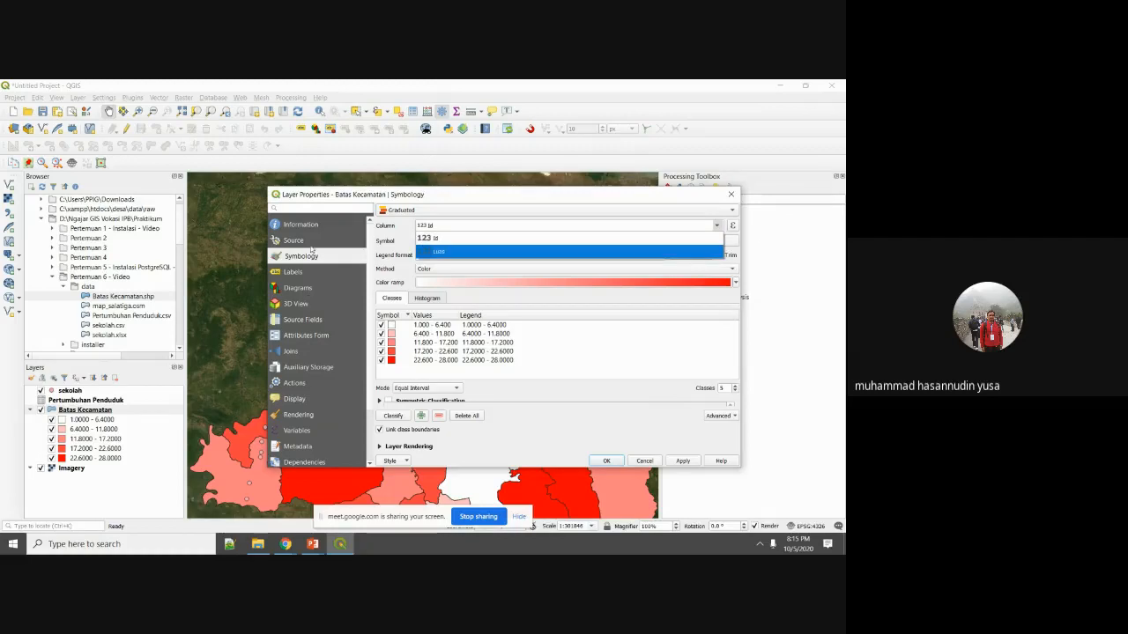
left_click(684, 466)
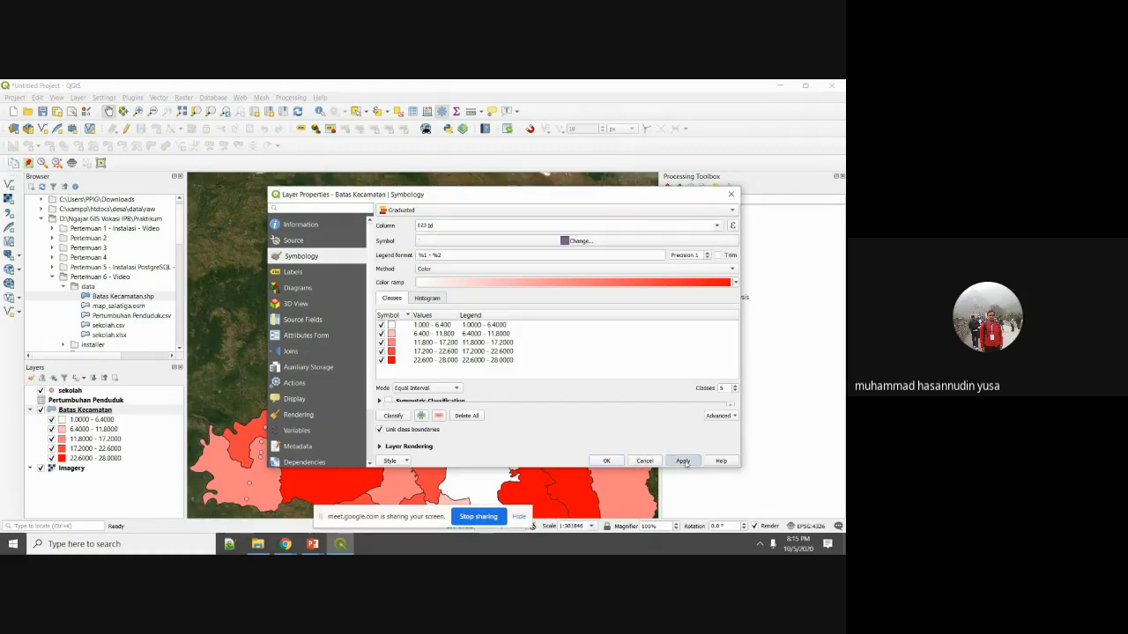
Review Batas Kecamatan's Source Fields, showing the joined population columns typed as String.
left_click(645, 461)
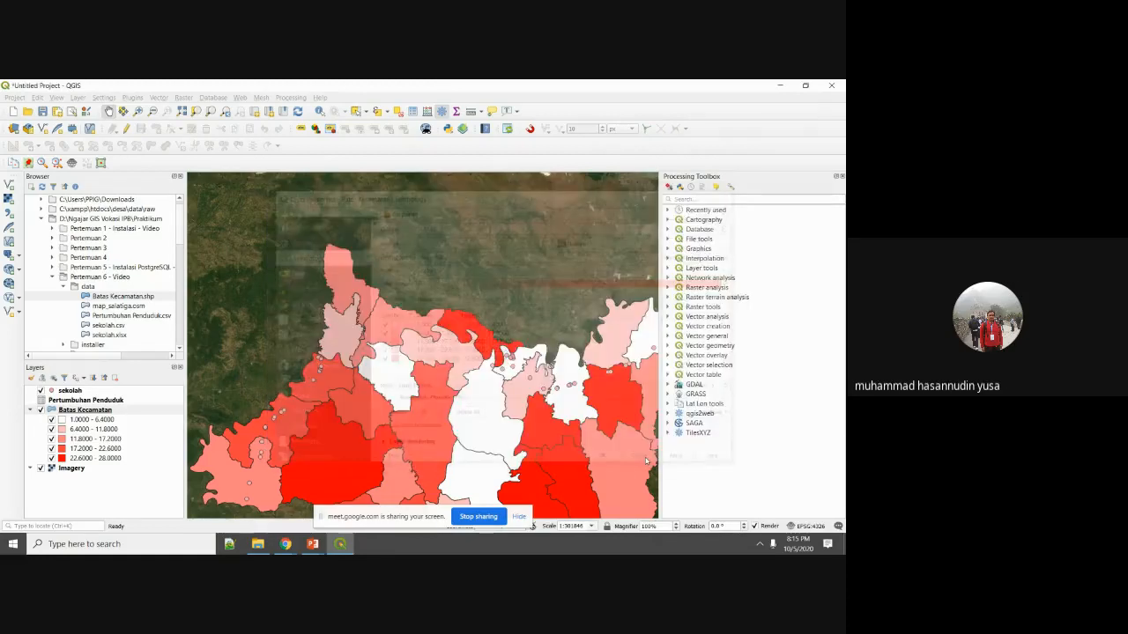
left_click(84, 411)
right_click(82, 414)
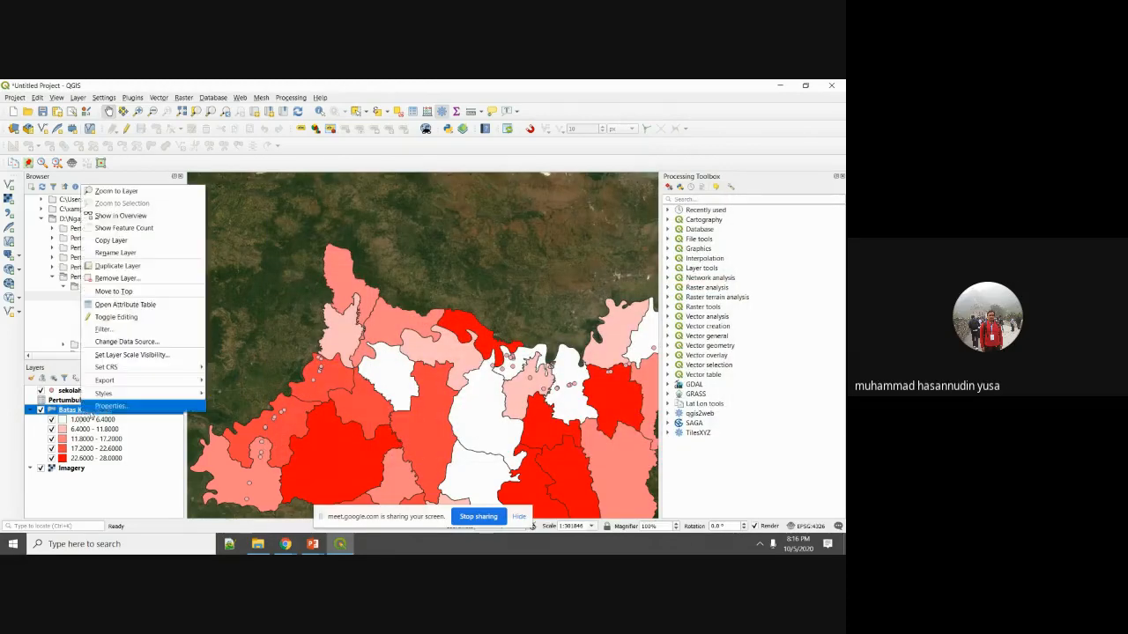
left_click(97, 407)
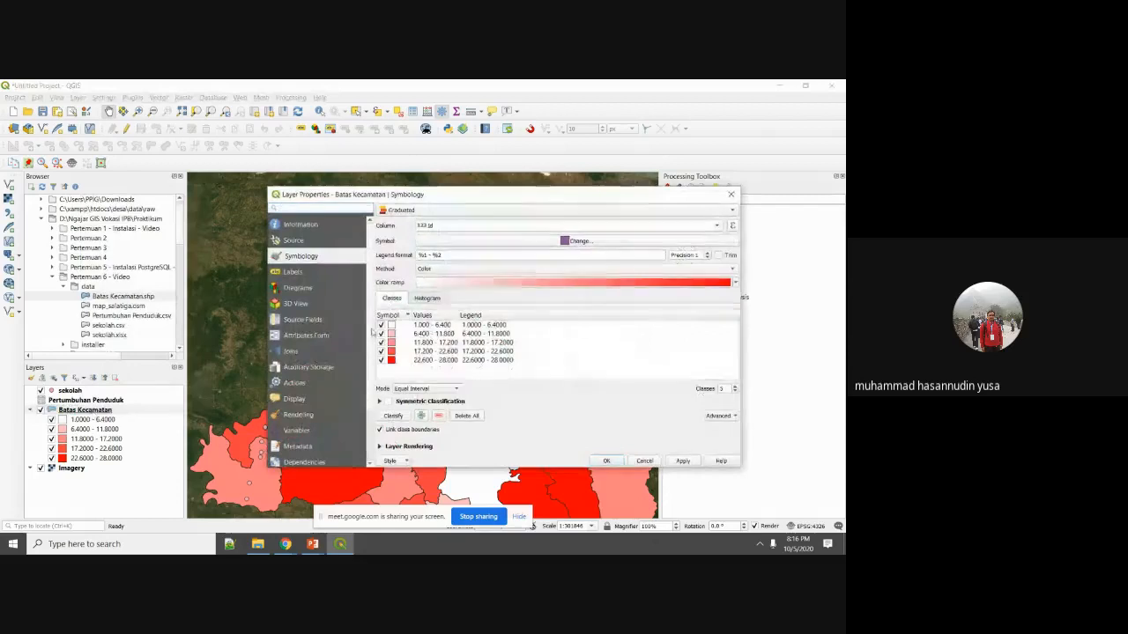
left_click(326, 320)
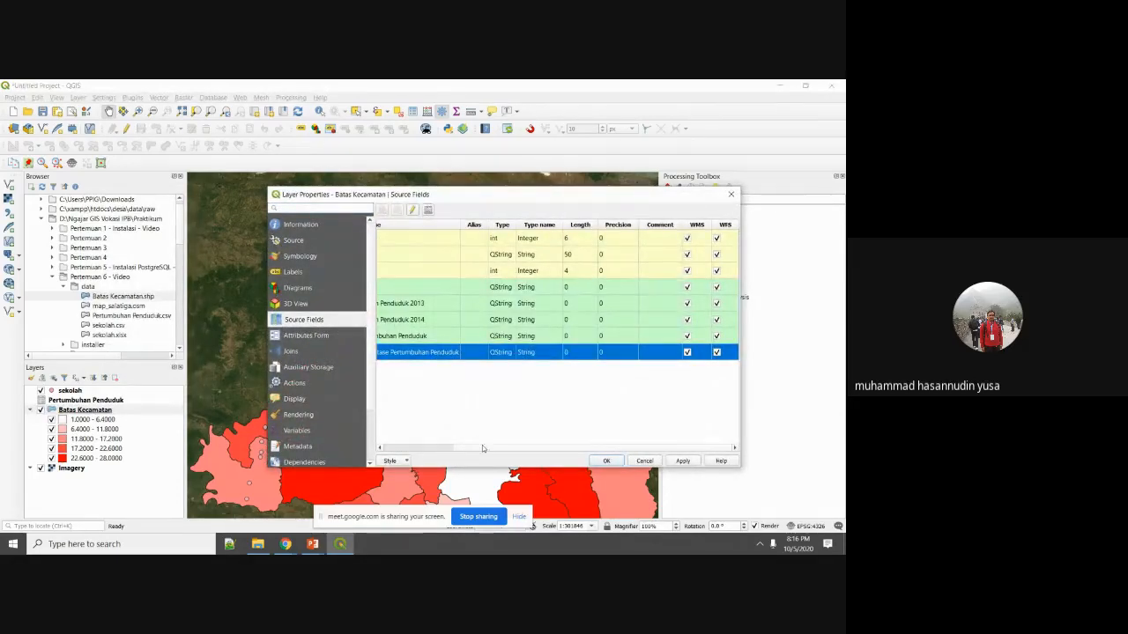
left_click_drag(484, 447, 393, 460)
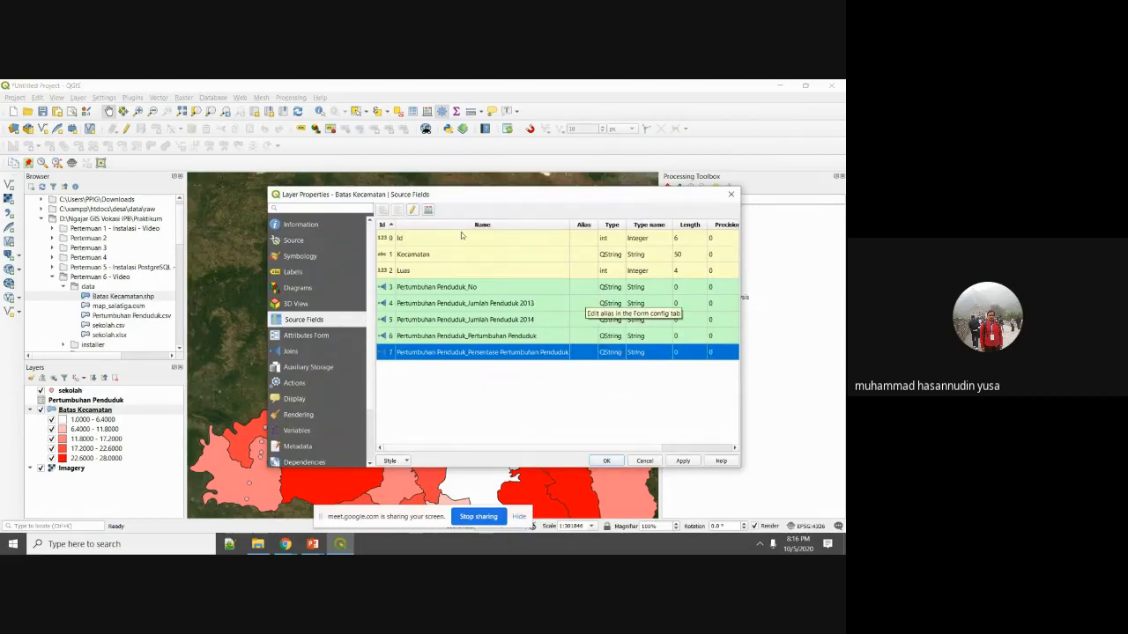
Turn on editing for Batas Kecamatan, select the Jumlah Penduduk 2013 field, and apply.
left_click(413, 210)
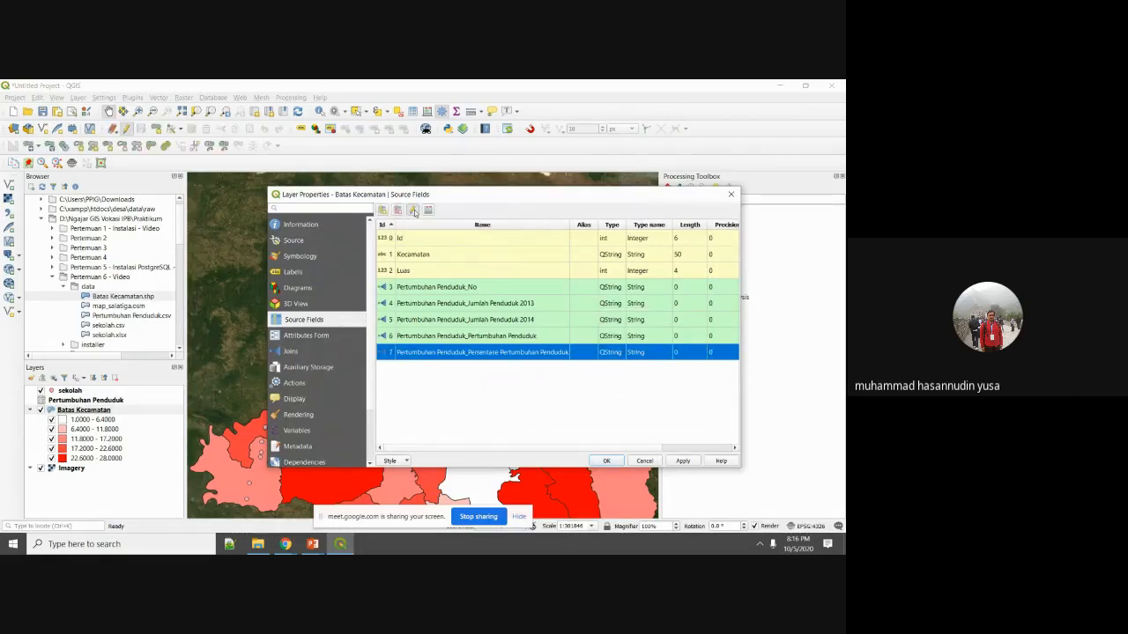
left_click(614, 305)
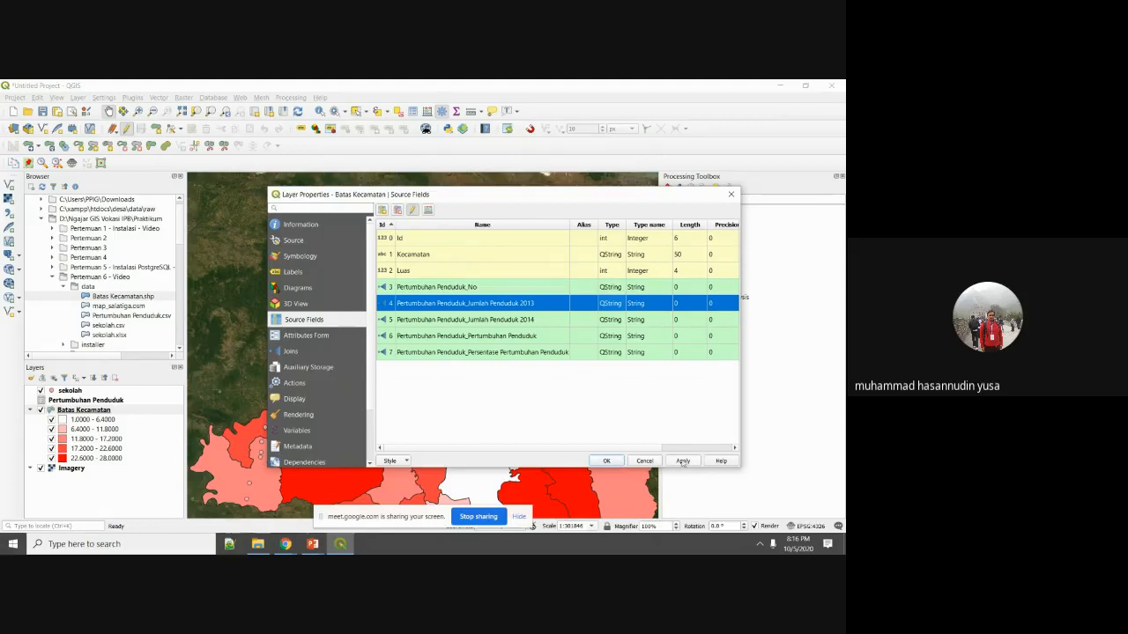
left_click(684, 462)
left_click(608, 461)
right_click(97, 410)
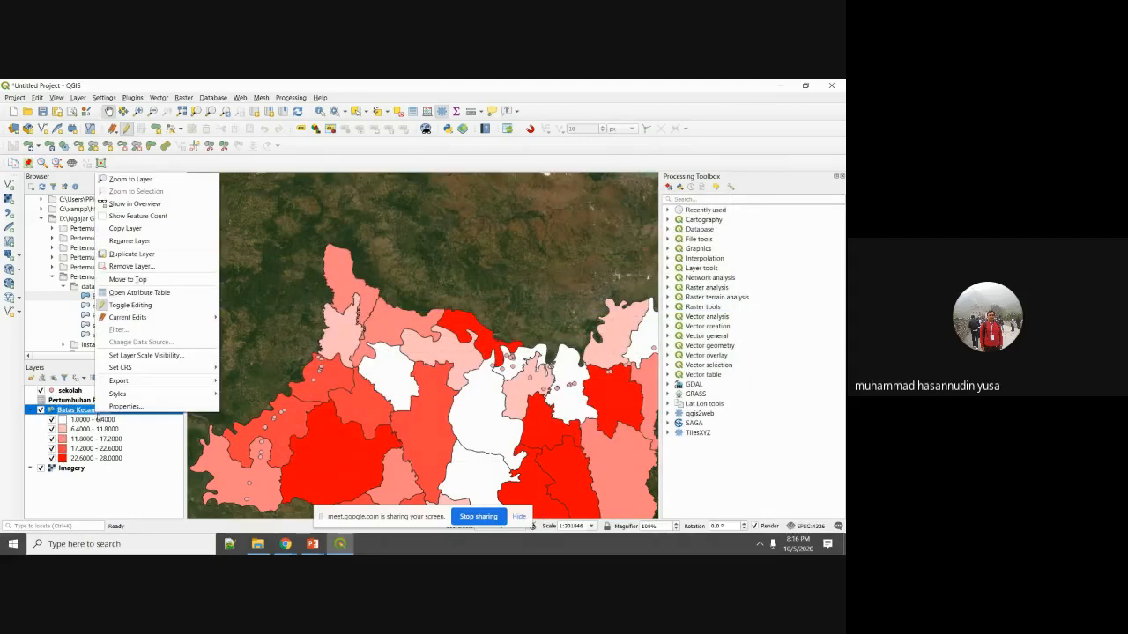
Stop editing Batas Kecamatan and check Kec. Balen's joined population values in the attribute table.
left_click(146, 304)
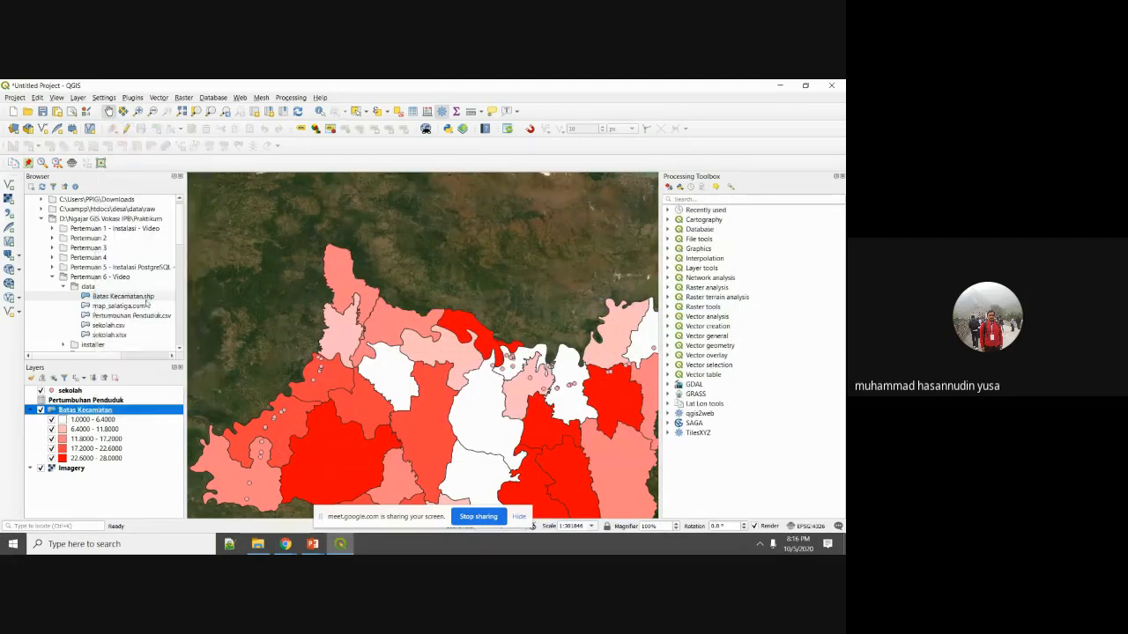
right_click(82, 411)
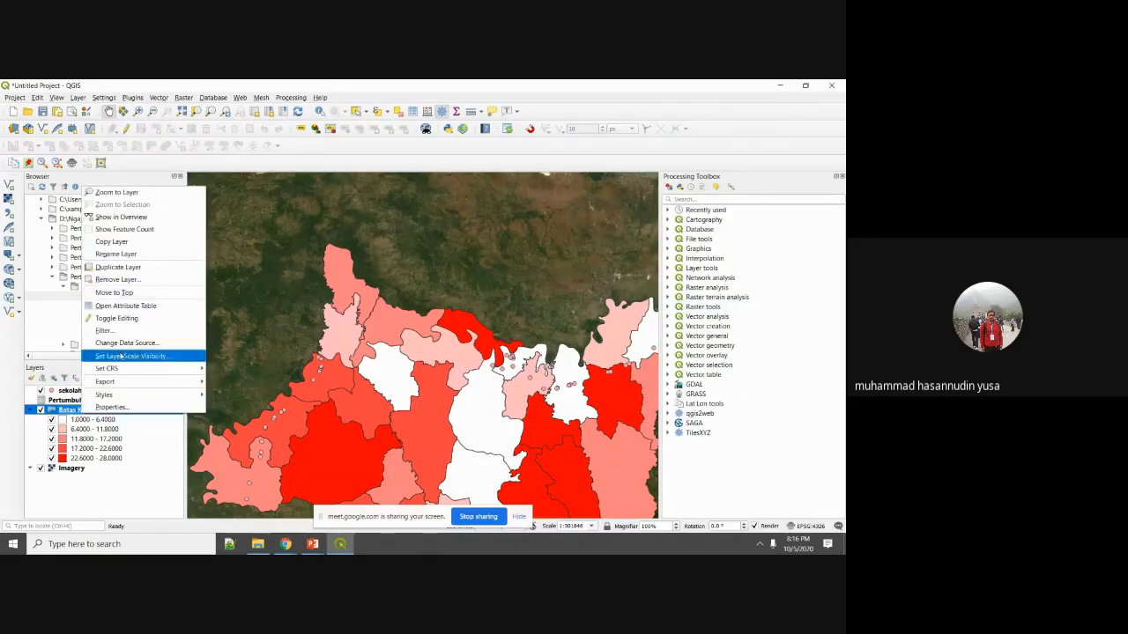
left_click(125, 305)
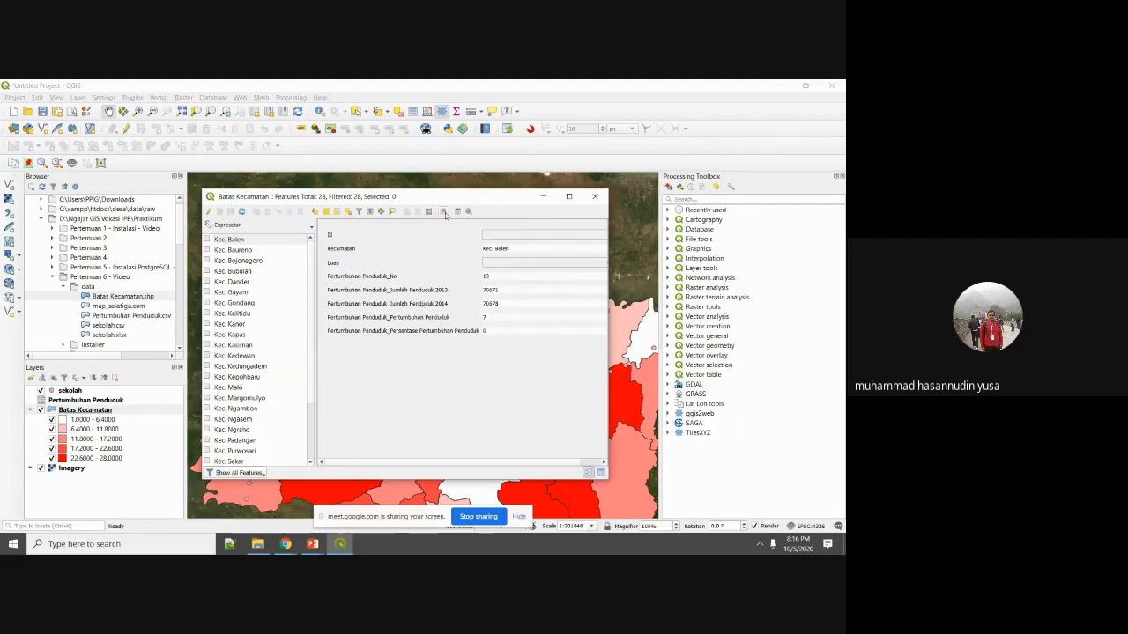
left_click(595, 196)
Glance at the layer's Export options, then pan the map to centre the districts.
right_click(103, 412)
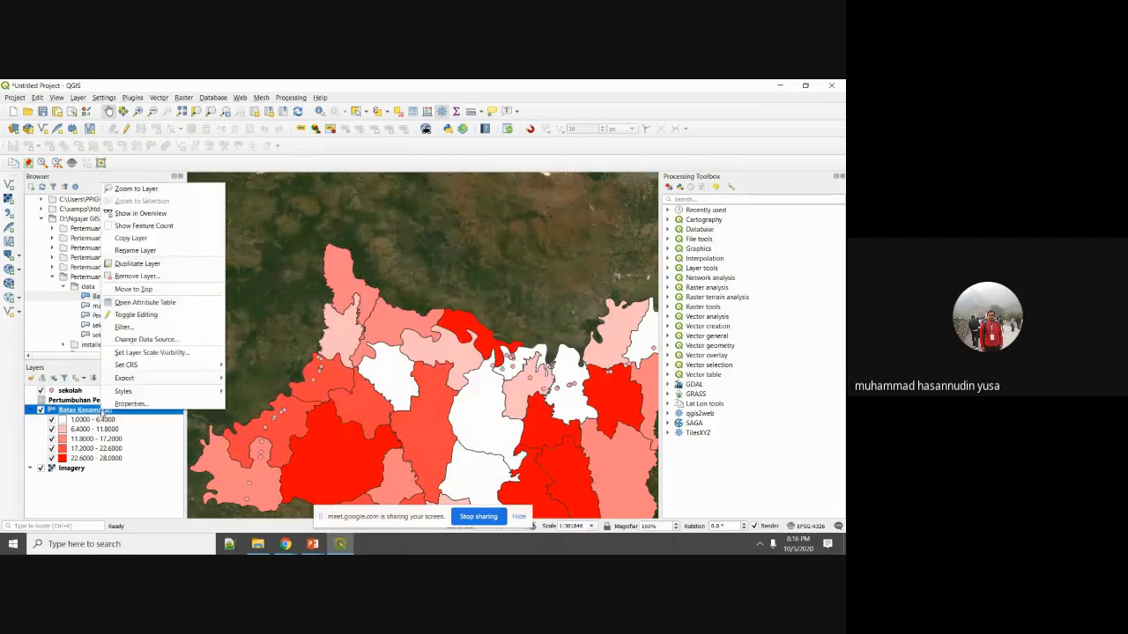
mouse_move(160, 380)
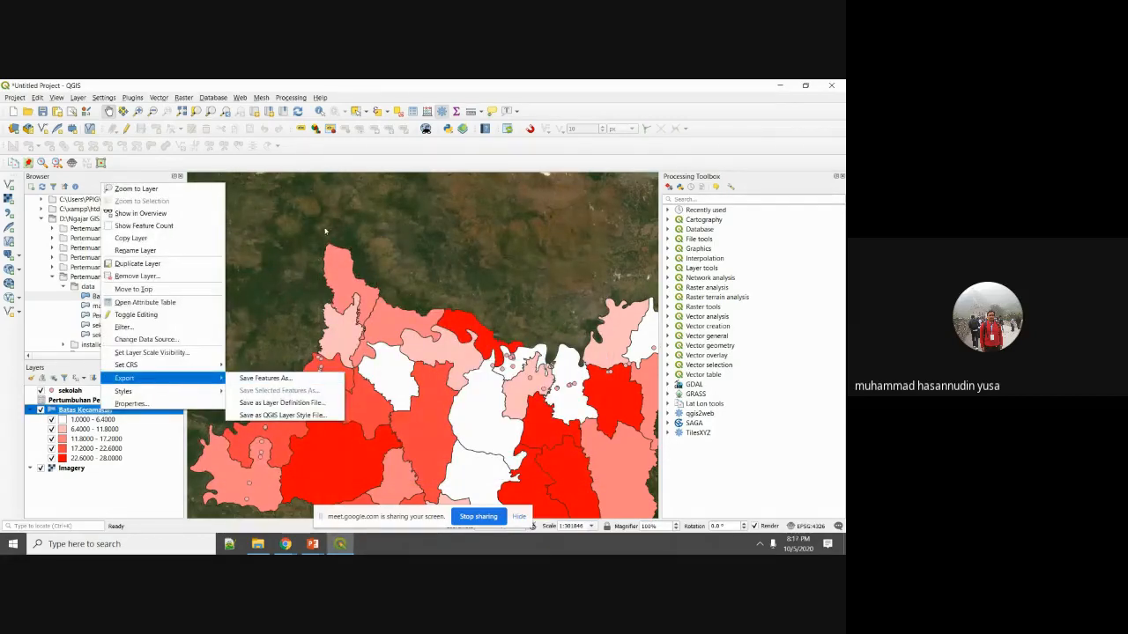
left_click(467, 219)
left_click_drag(404, 379, 450, 186)
left_click_drag(492, 293, 444, 270)
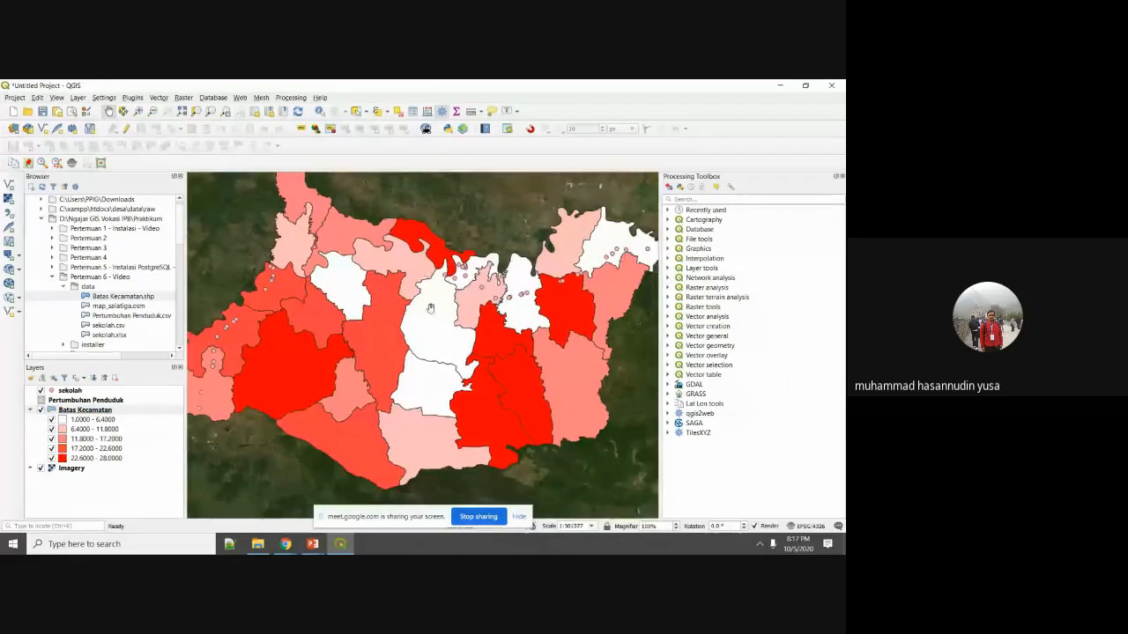
left_click(312, 543)
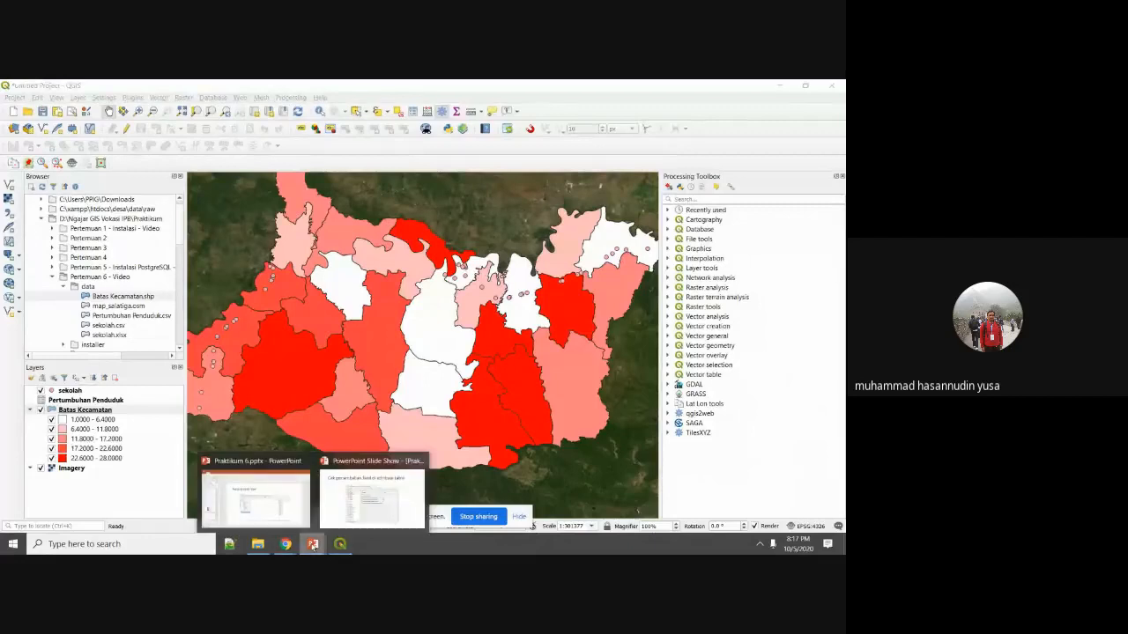
Return to the slideshow on the 'Simpan sebagai file .csv' slide.
left_click(340, 514)
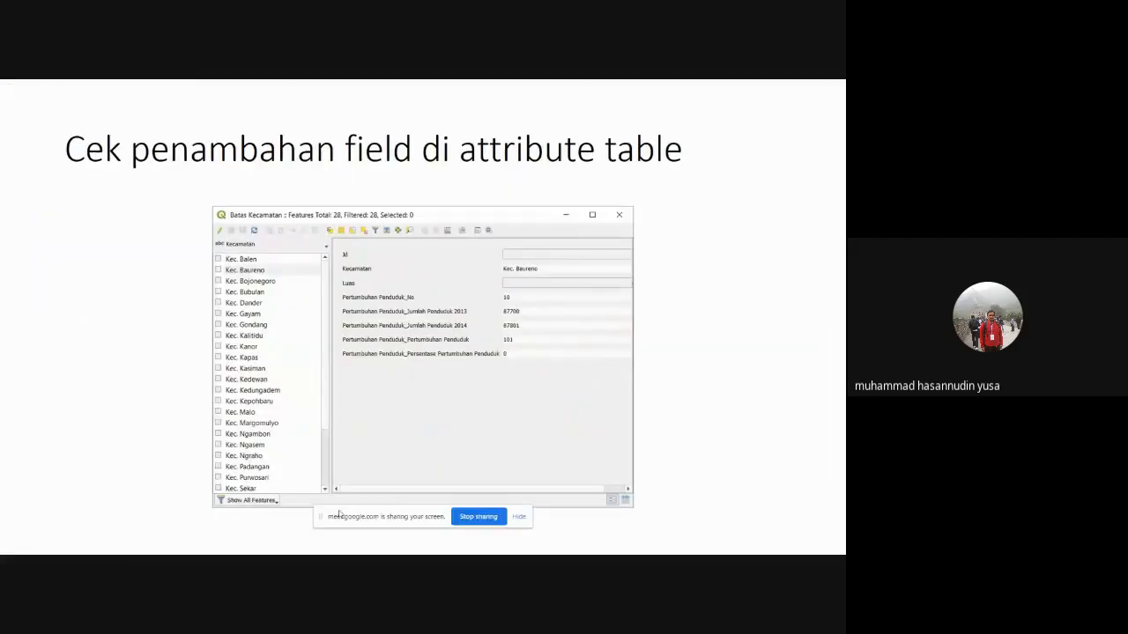
key("Left")
key("Left")
key("Left")
key("Left")
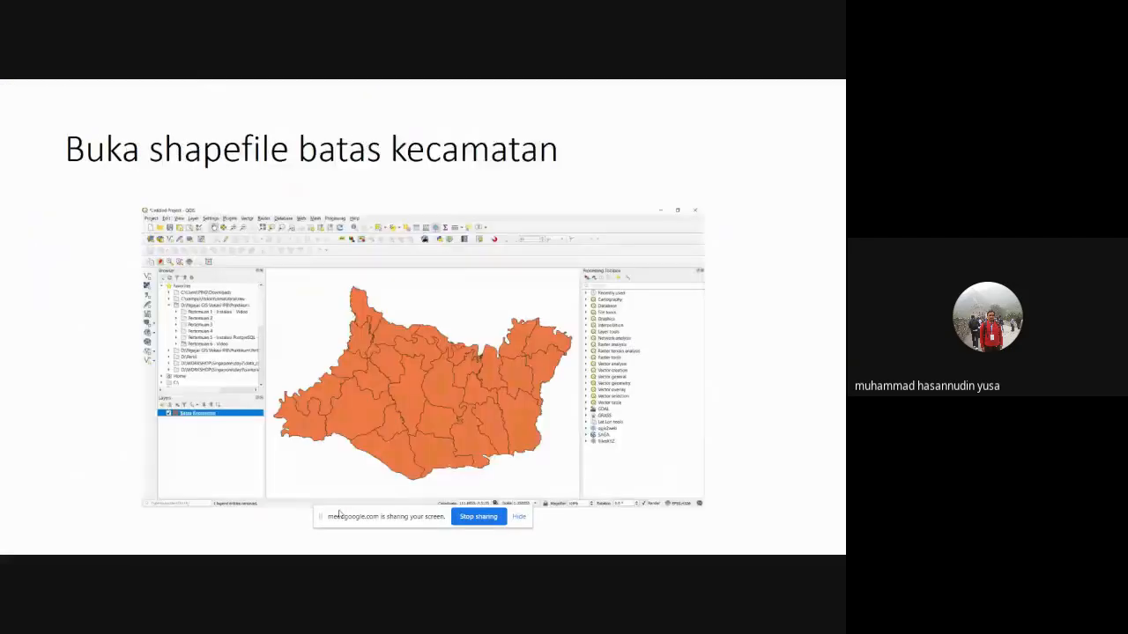
key("Right")
key("Right")
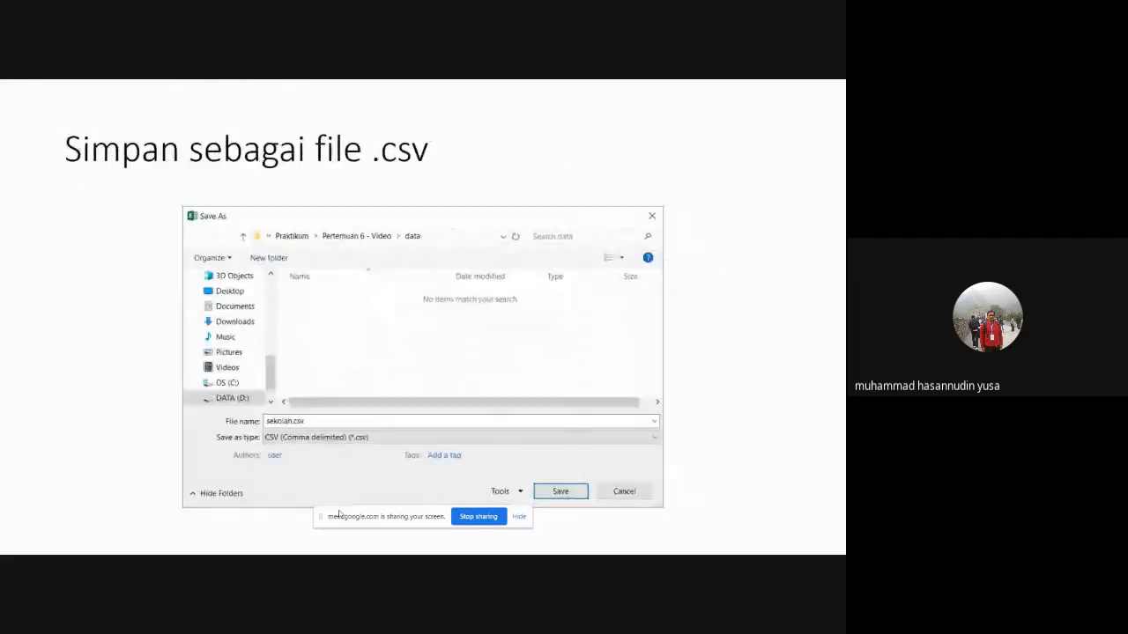
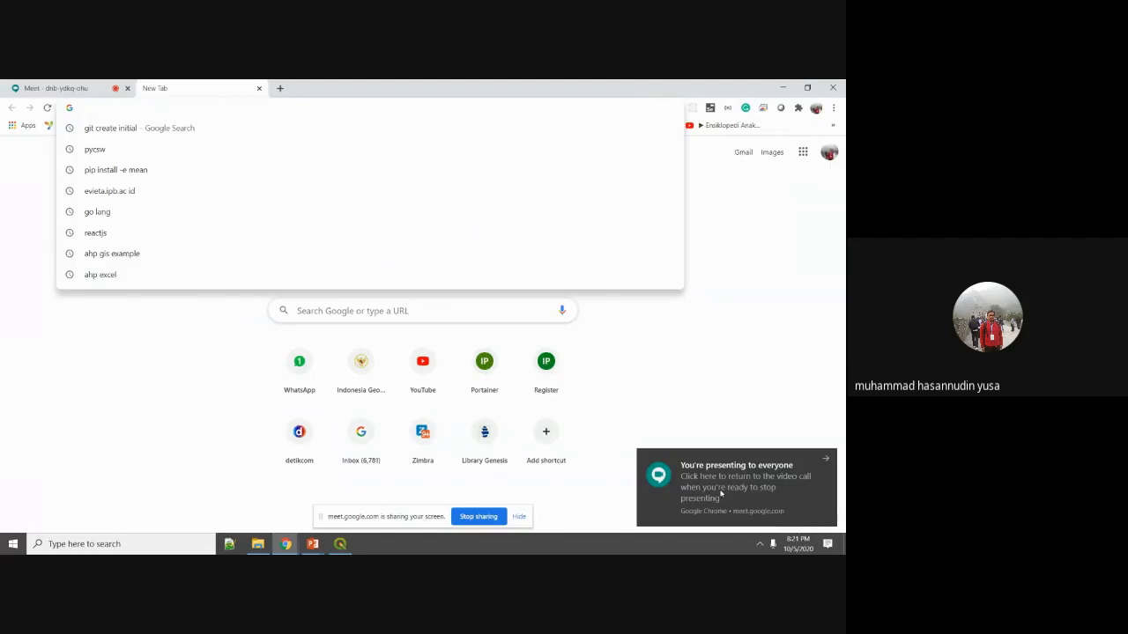
Load openstreetmap.org in Chrome from the address-bar suggestion for 'openstreetmap'.
type("osm")
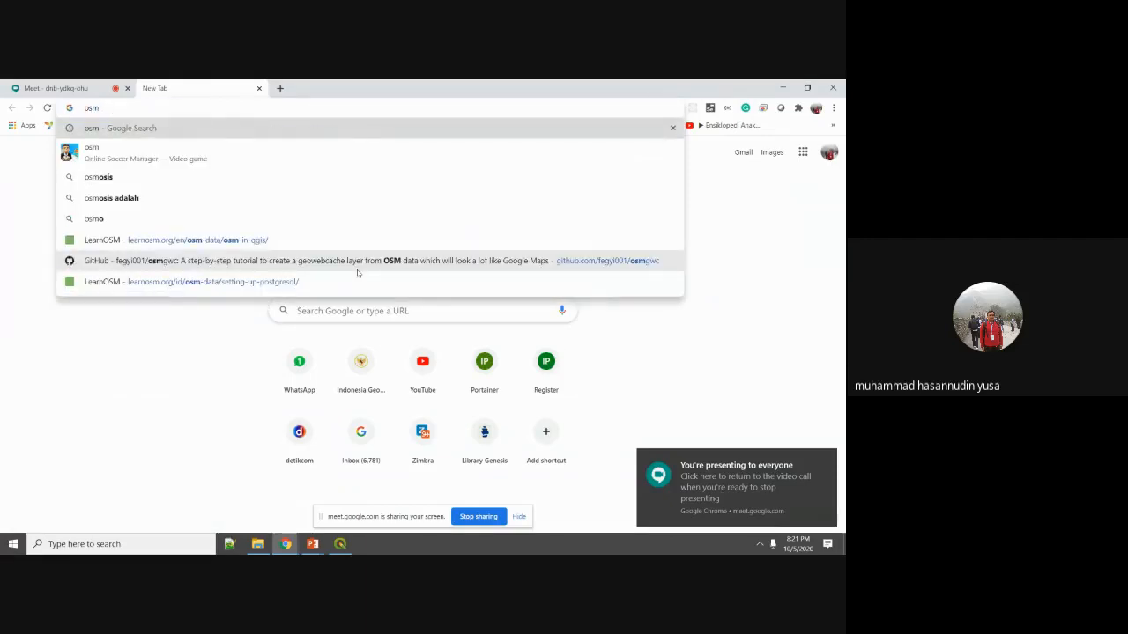
key("BackSpace")
key("BackSpace")
type("penstre")
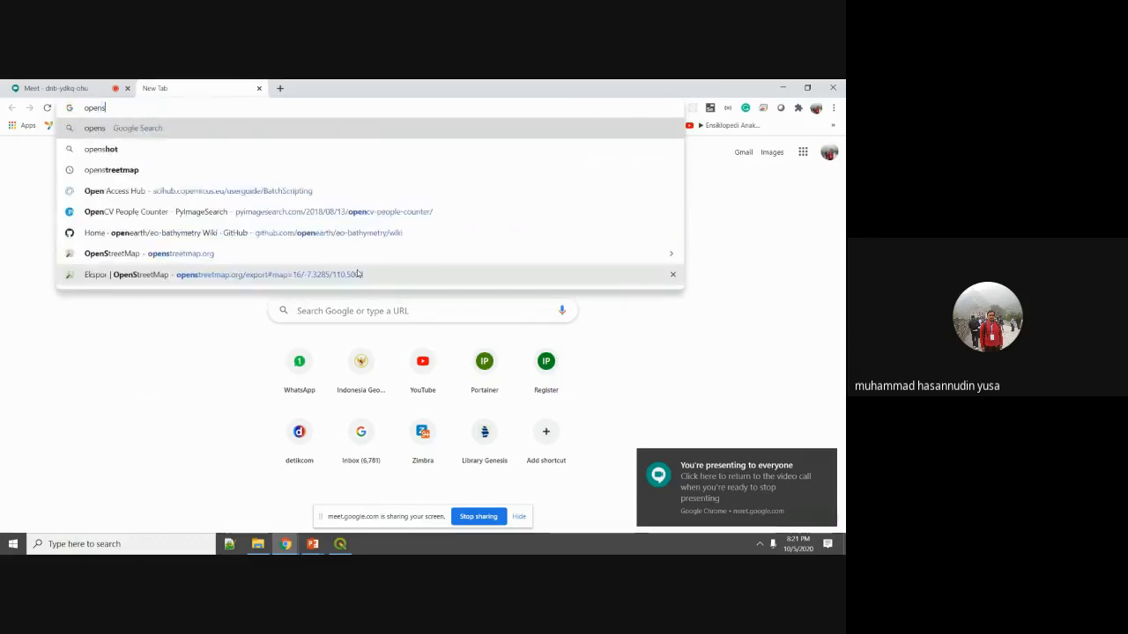
key("Down")
key("Down")
key("Down")
key("Down")
key("Down")
key("Down")
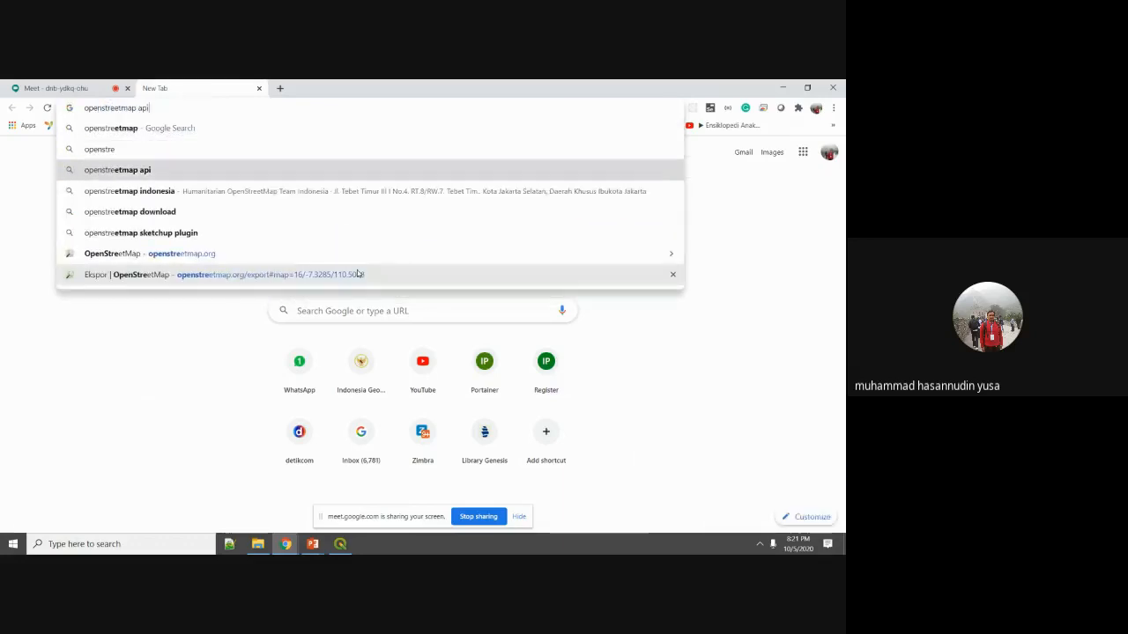
key("Return")
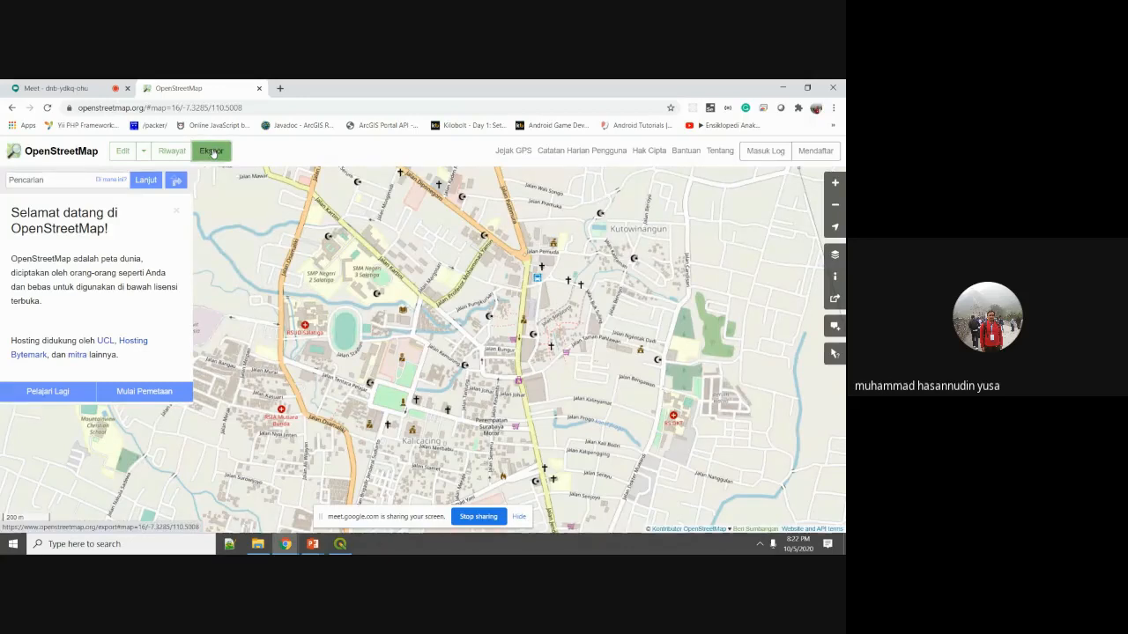
Open OpenStreetMap's Ekspor panel and read its area-too-large warning.
left_click(212, 151)
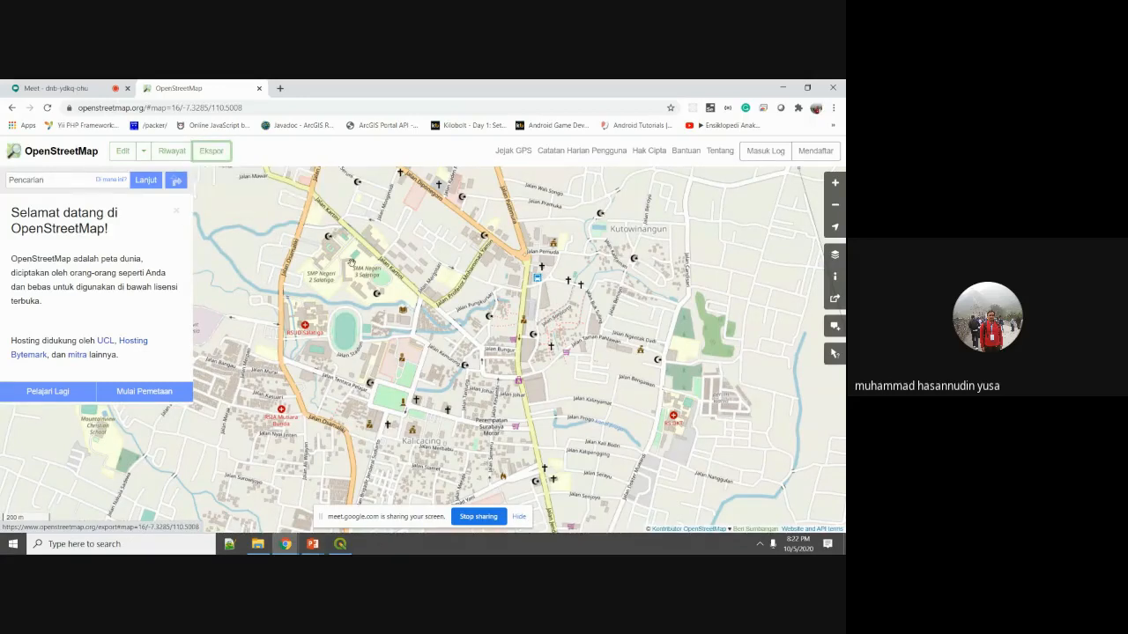
scroll(350, 265, "down", 6)
scroll(351, 275, "up", 6)
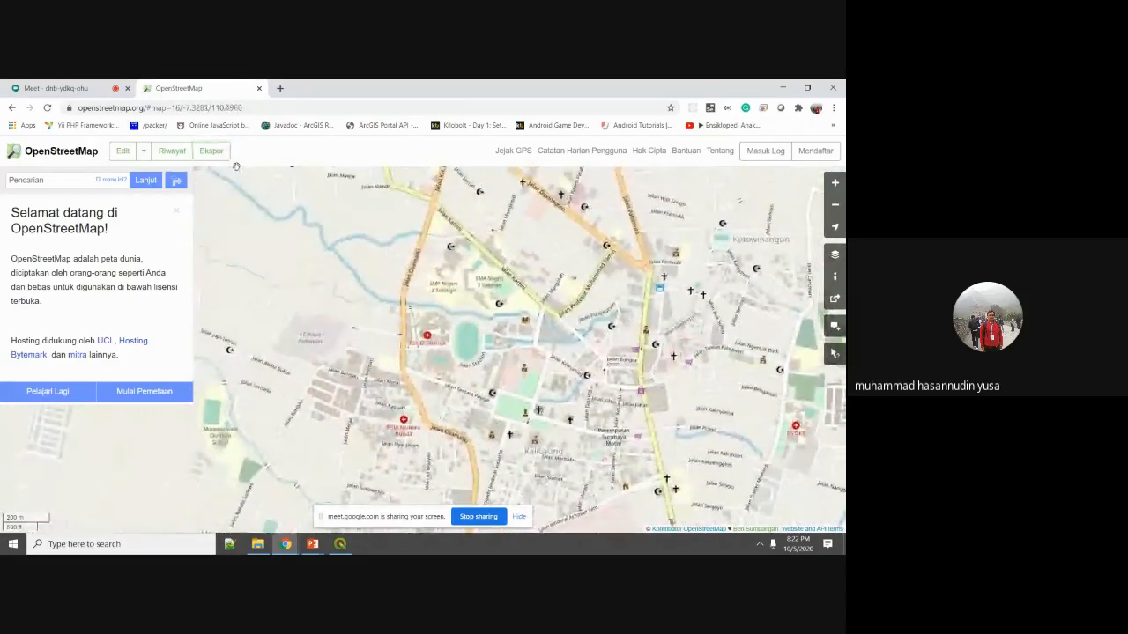
scroll(354, 308, "down", 2)
left_click(212, 152)
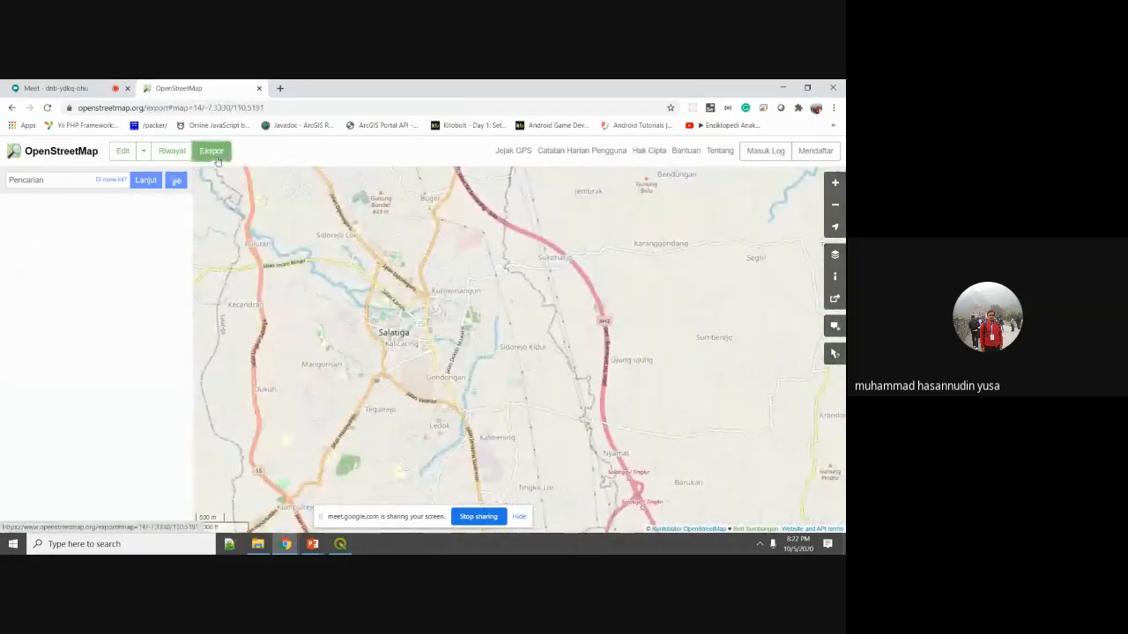
scroll(368, 347, "down", 2)
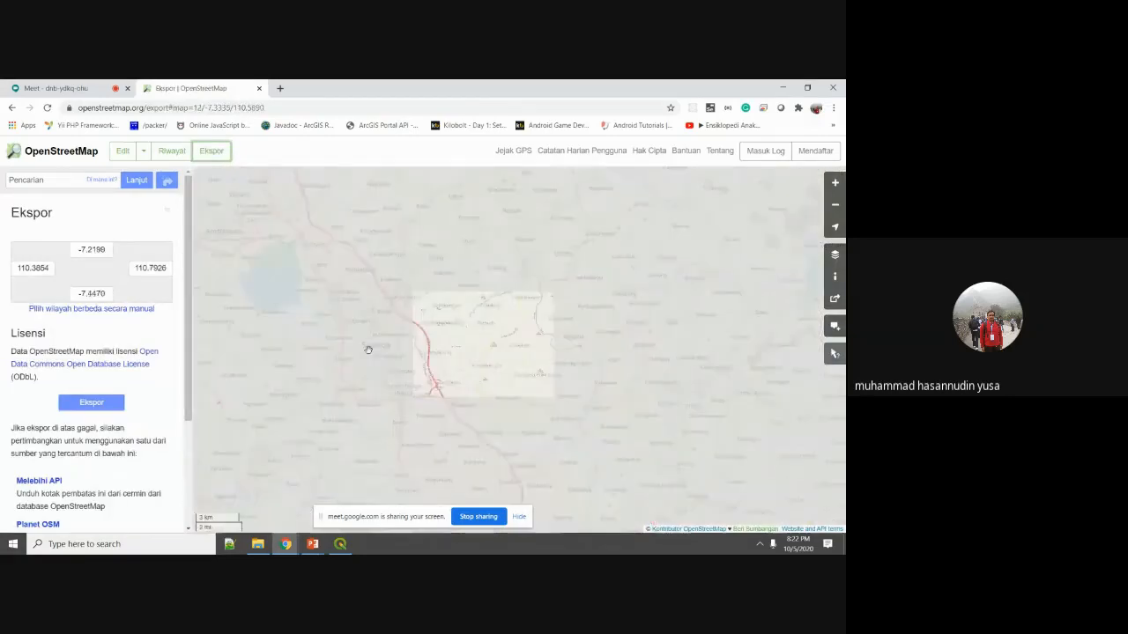
scroll(376, 330, "down", 1)
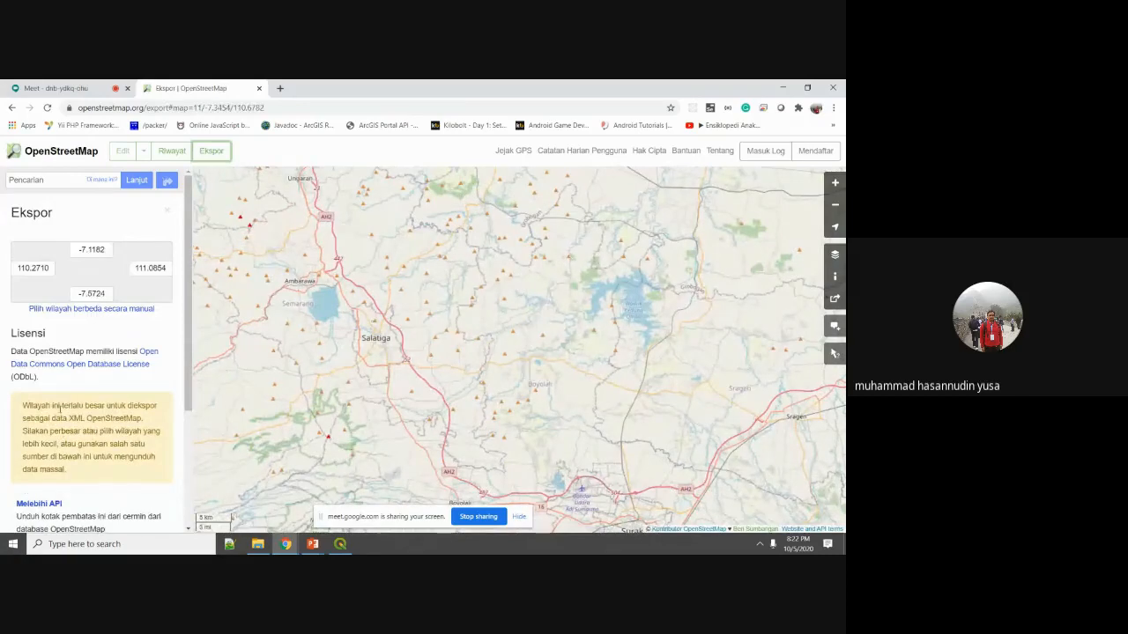
left_click_drag(51, 406, 114, 479)
Frame central Salatiga, export it as a map (1).osm file, and close the tab.
scroll(331, 288, "up", 3)
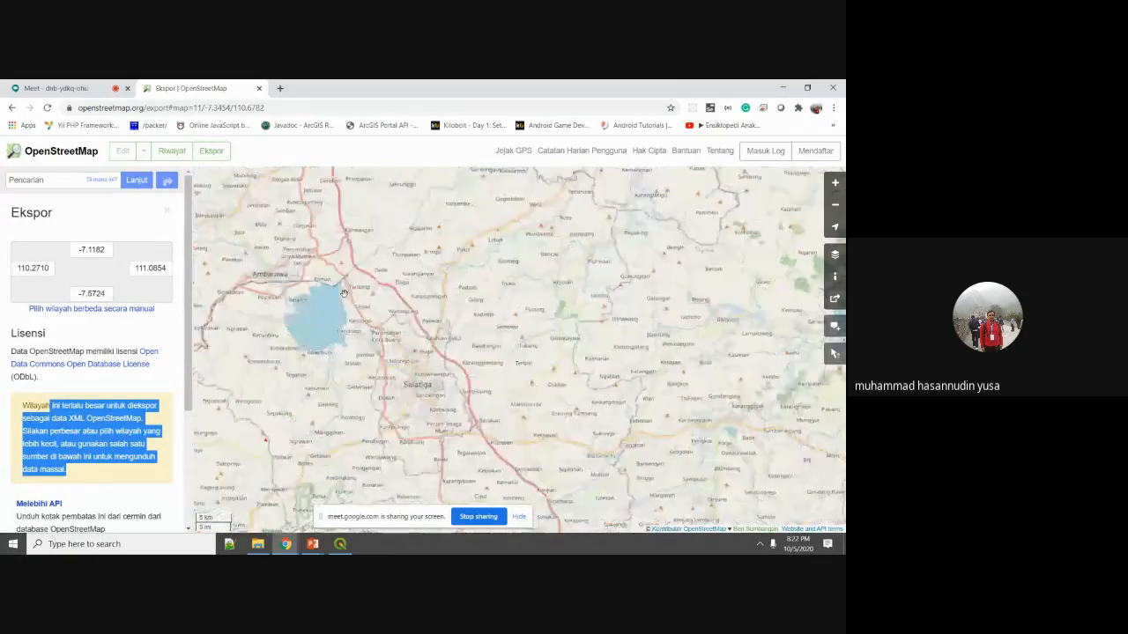
scroll(393, 368, "up", 2)
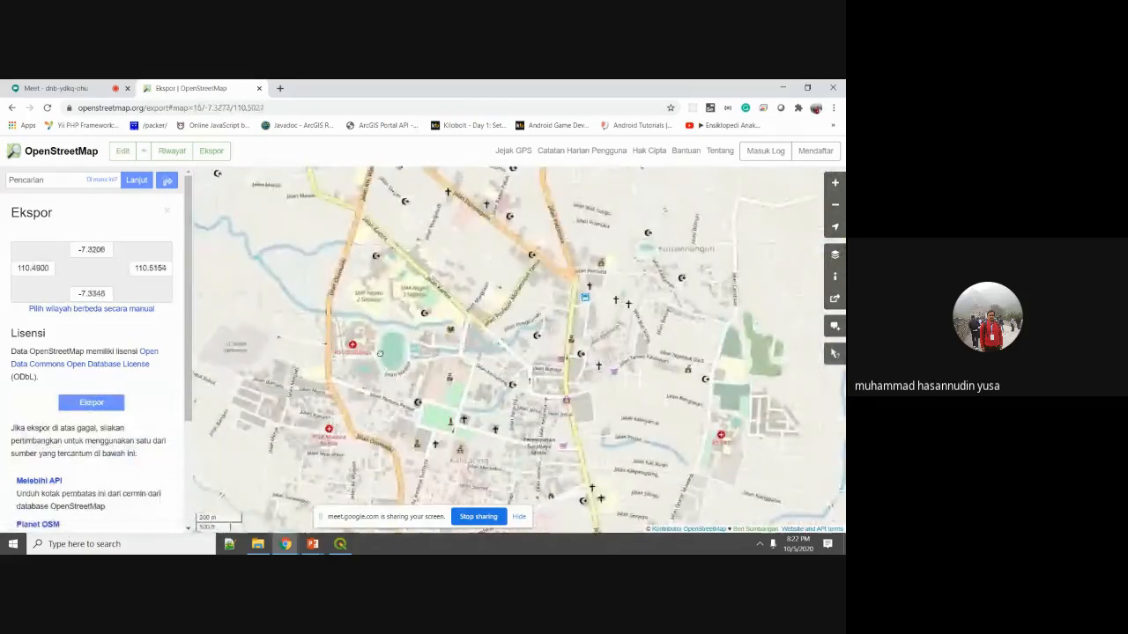
left_click_drag(544, 395, 555, 367)
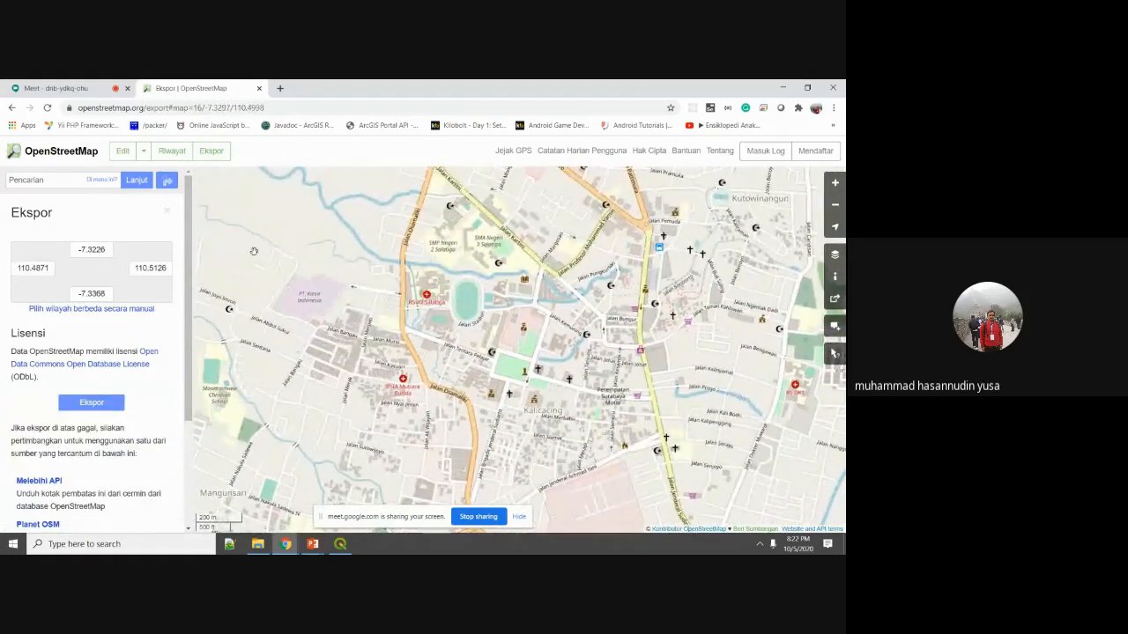
left_click(92, 405)
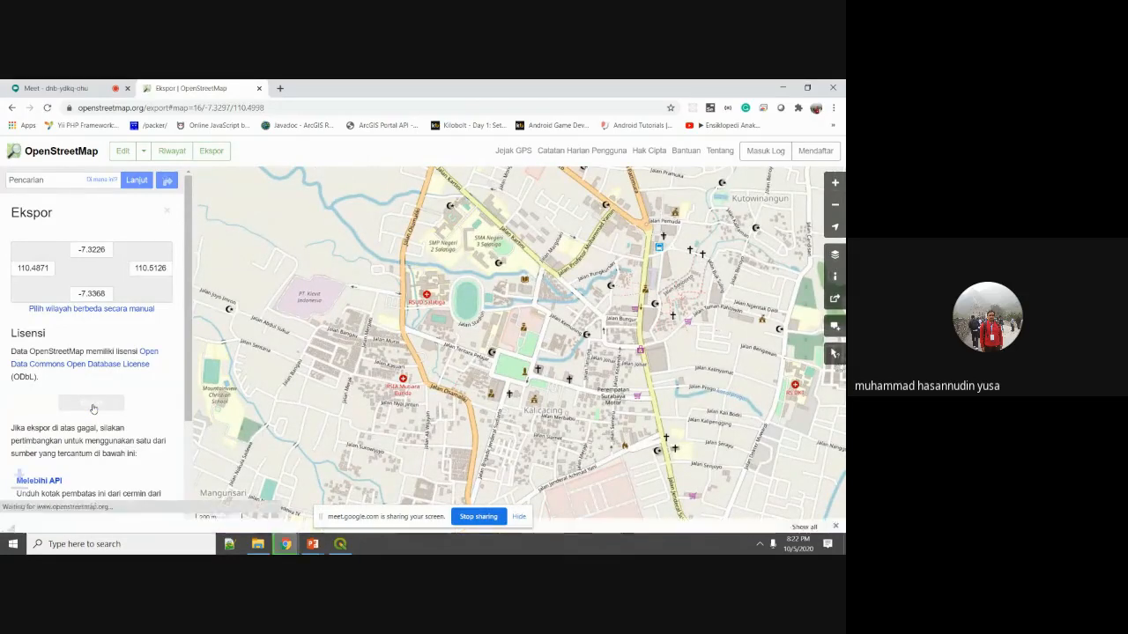
left_click(260, 89)
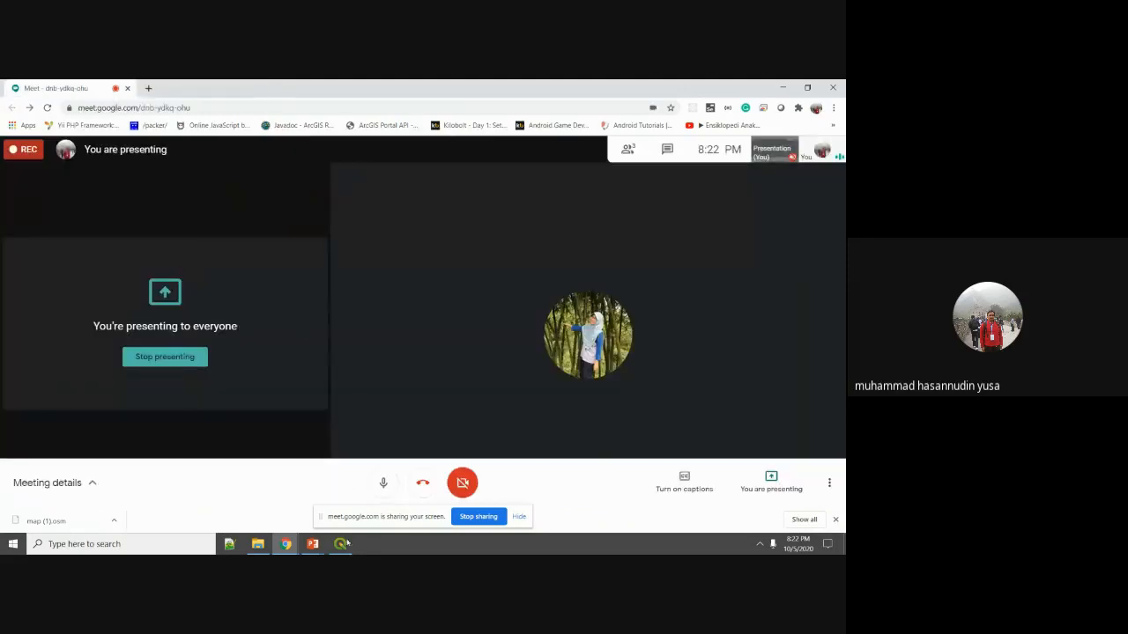
In QGIS, collapse the Batas Kecamatan legend and pan west of the district polygons.
key("alt+Tab")
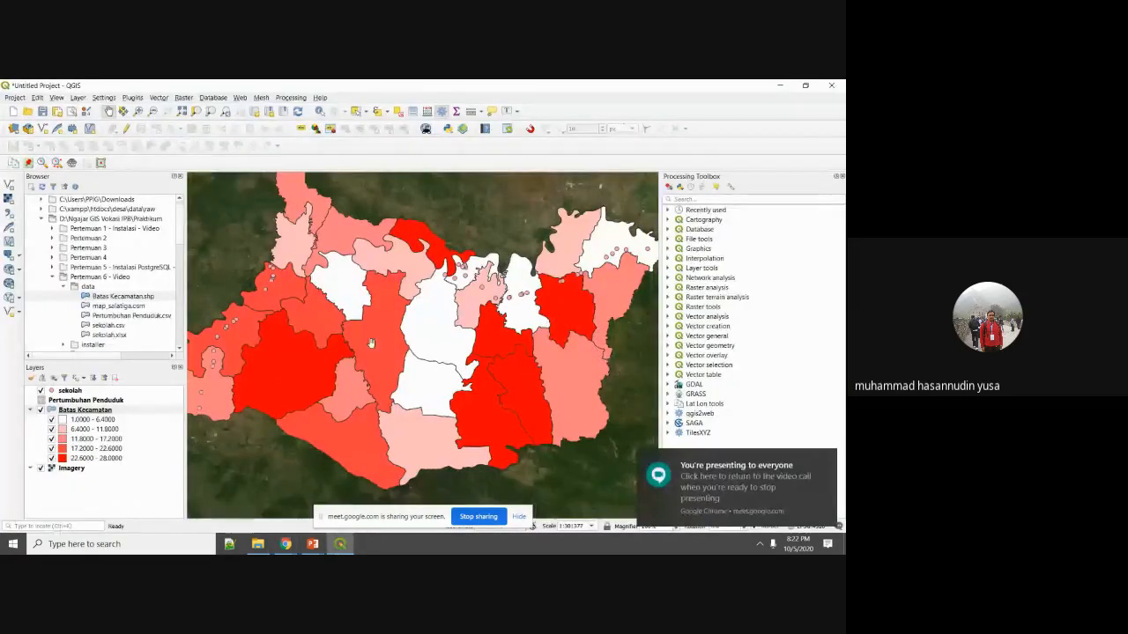
scroll(371, 343, "down", 2)
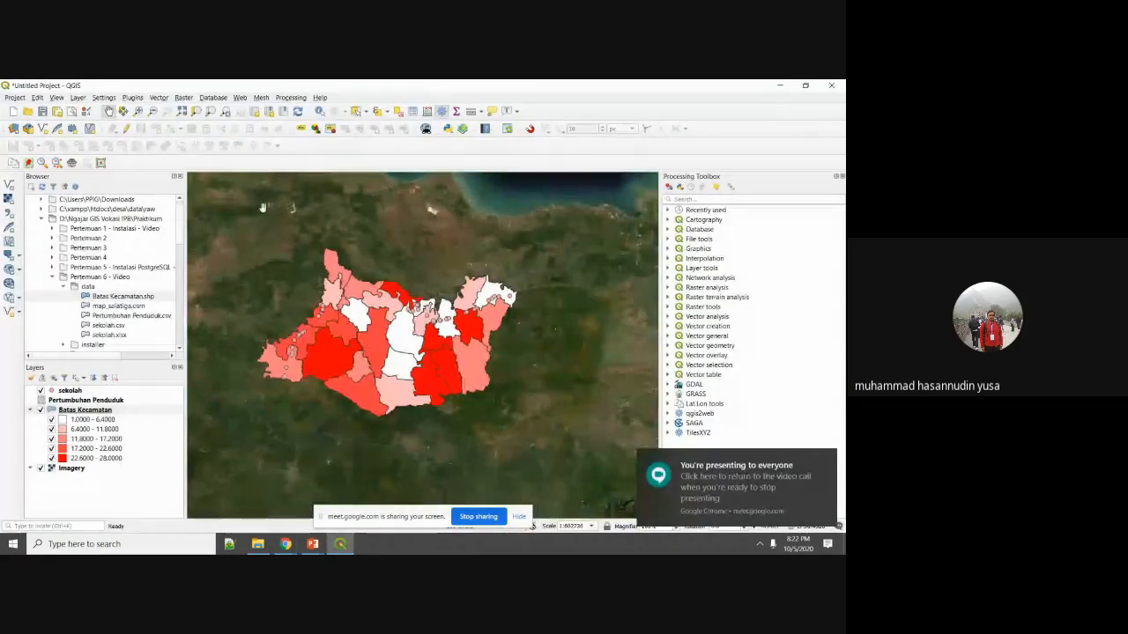
left_click(31, 409)
left_click_drag(284, 302, 528, 295)
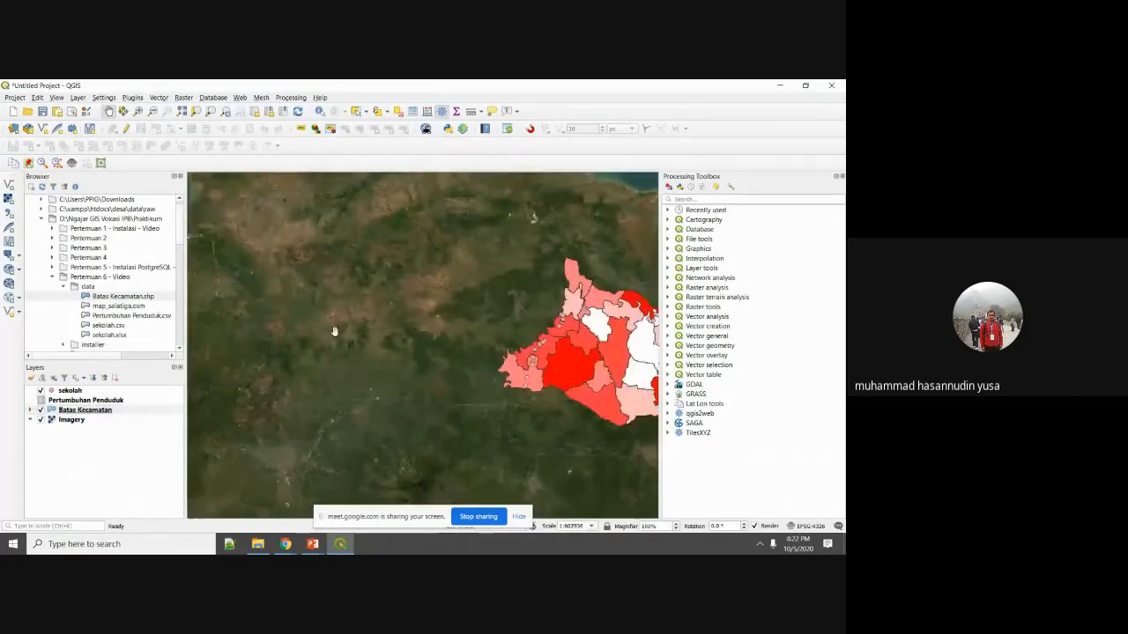
left_click_drag(332, 330, 538, 299)
scroll(397, 337, "down", 1)
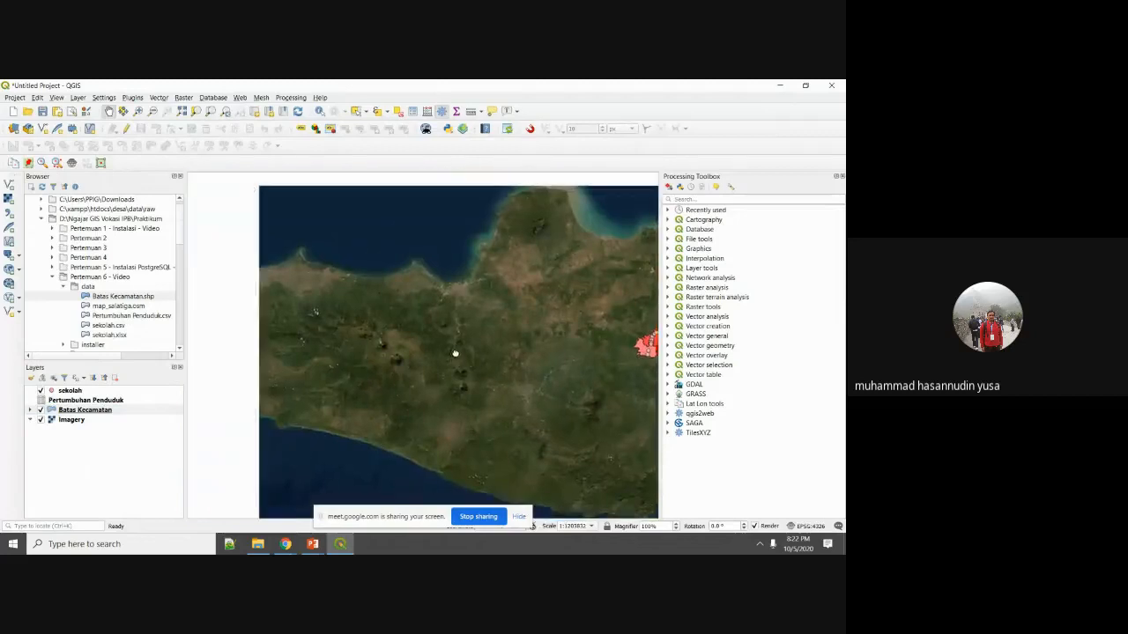
scroll(476, 377, "up", 1)
scroll(464, 359, "up", 1)
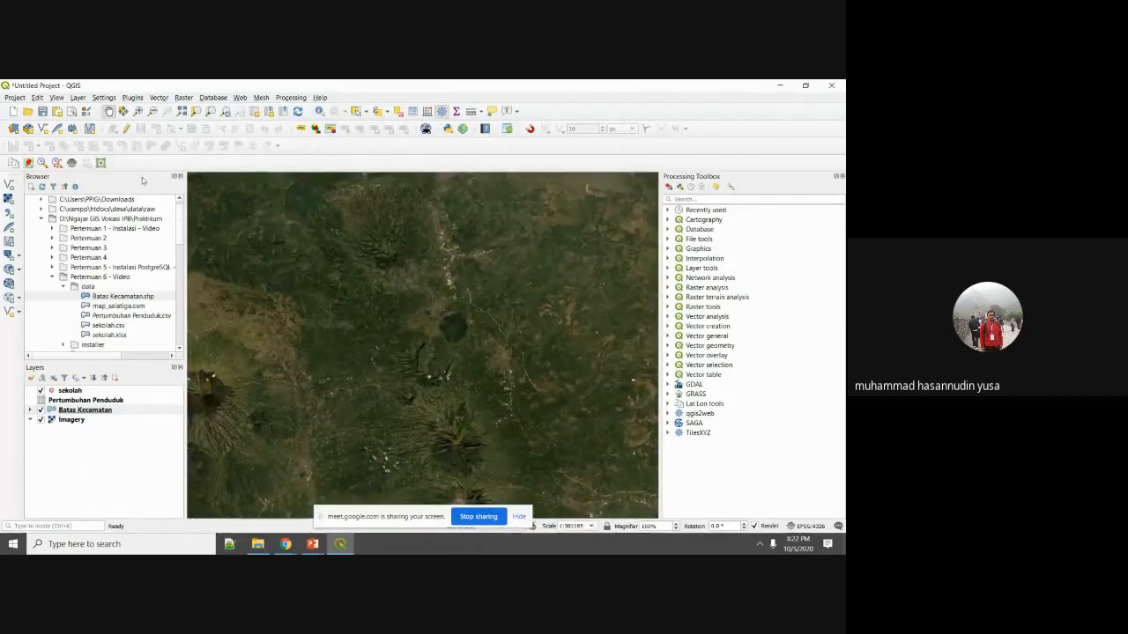
Choose map_salatiga.osm in Add Vector Layer and open it with Notepad++.
left_click(78, 97)
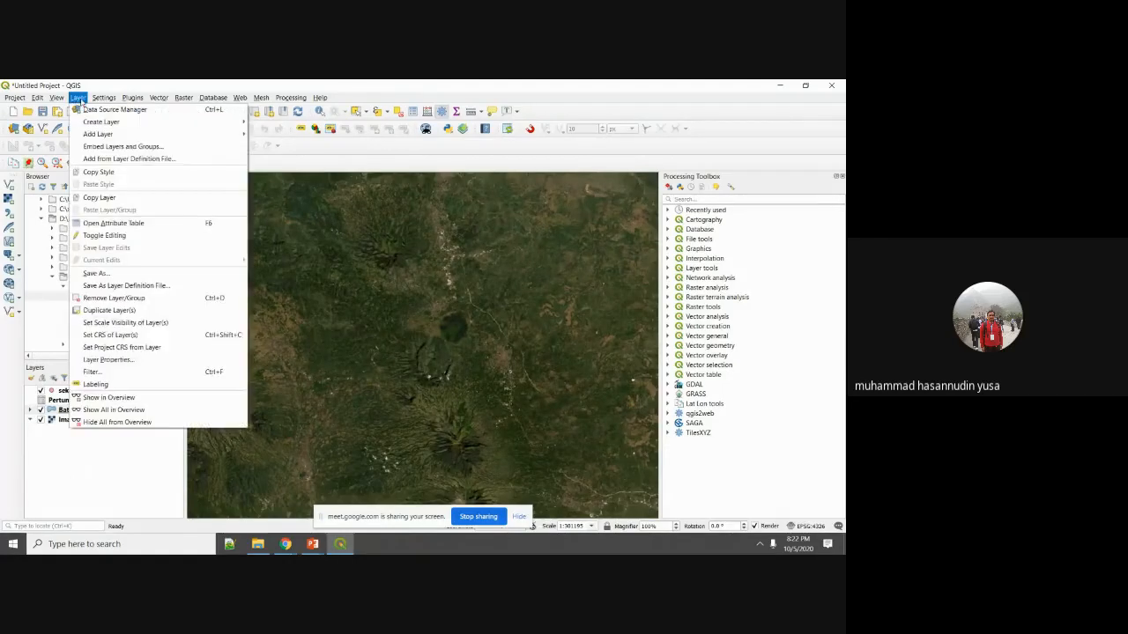
mouse_move(106, 134)
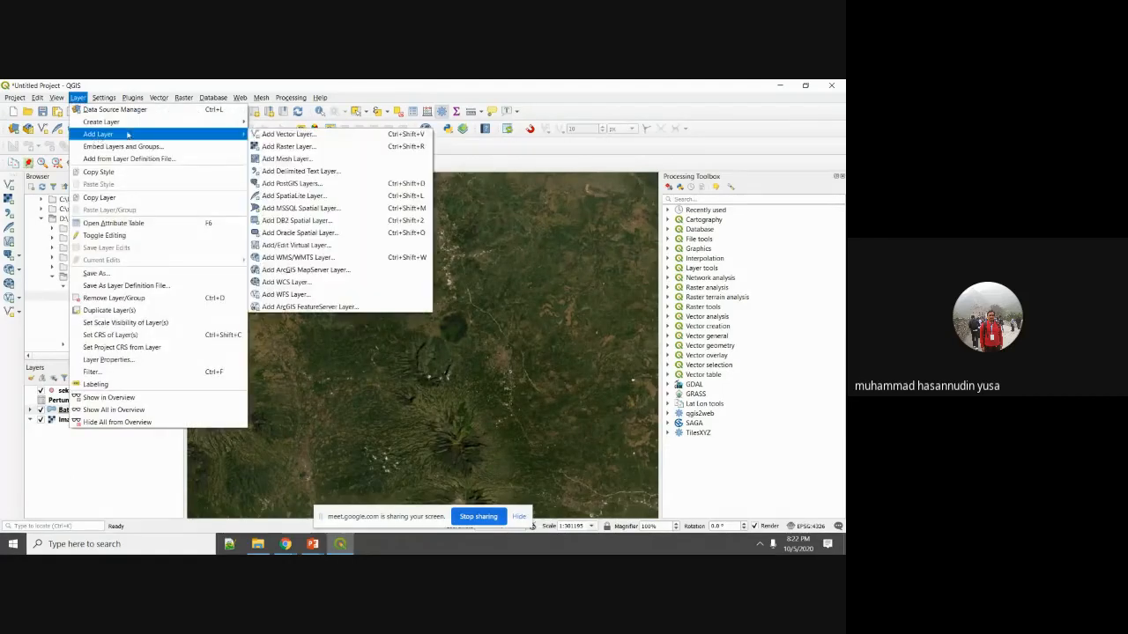
left_click(274, 137)
left_click(641, 252)
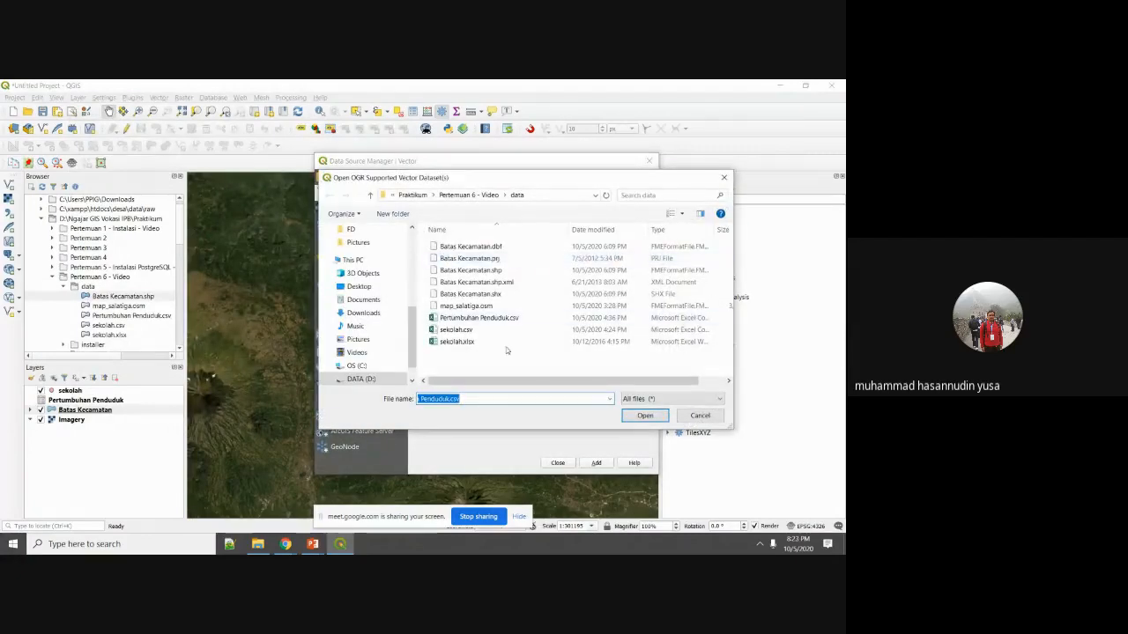
left_click(474, 306)
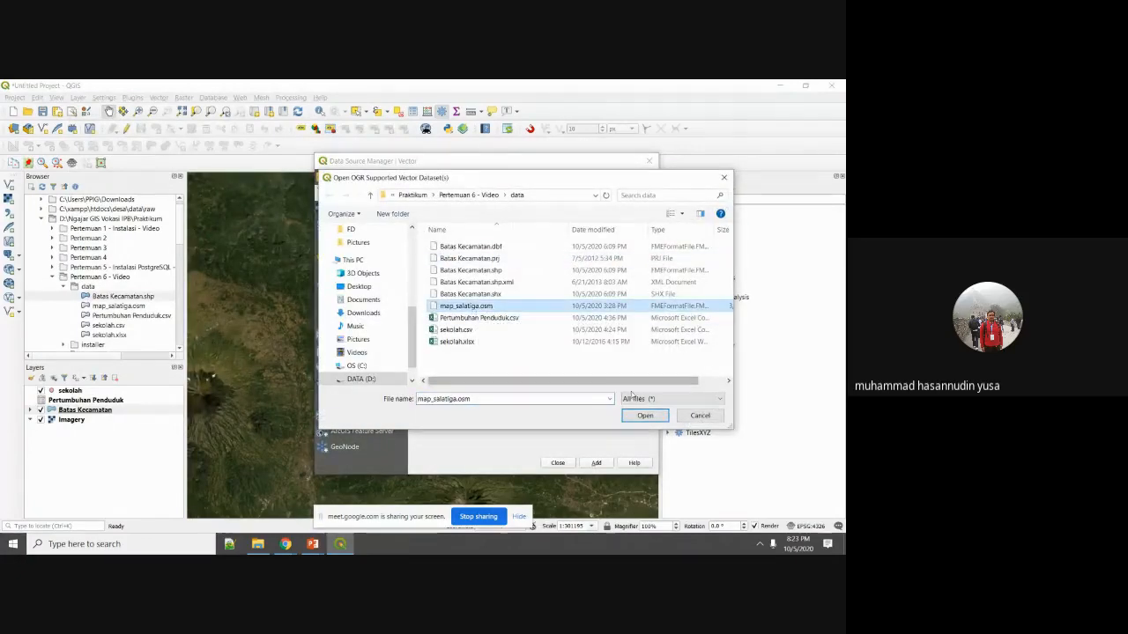
right_click(490, 329)
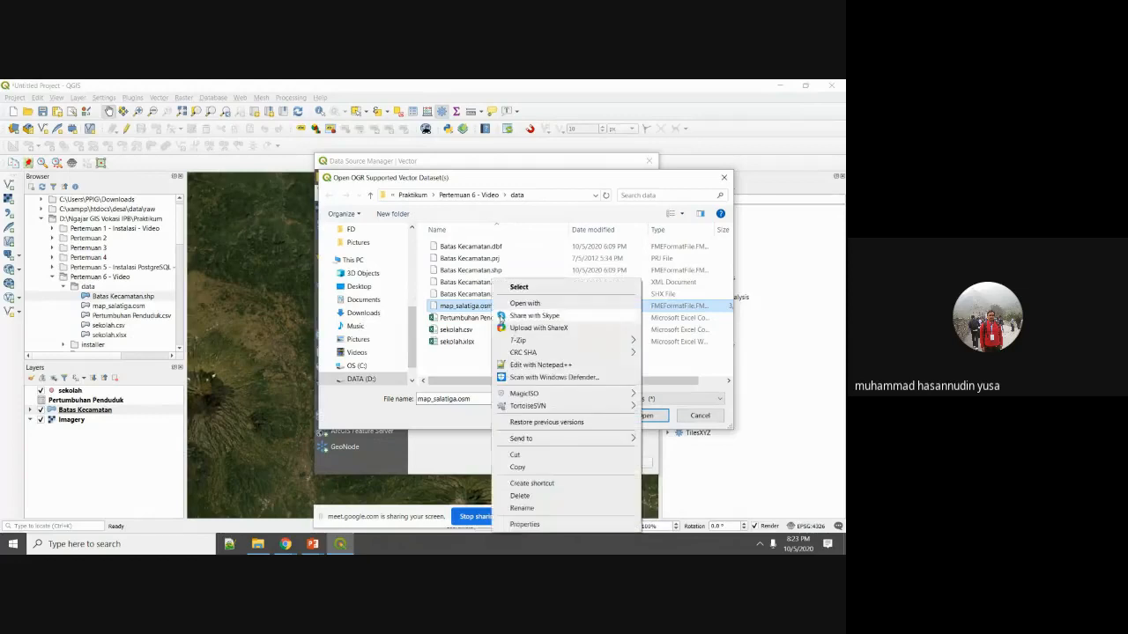
left_click(526, 367)
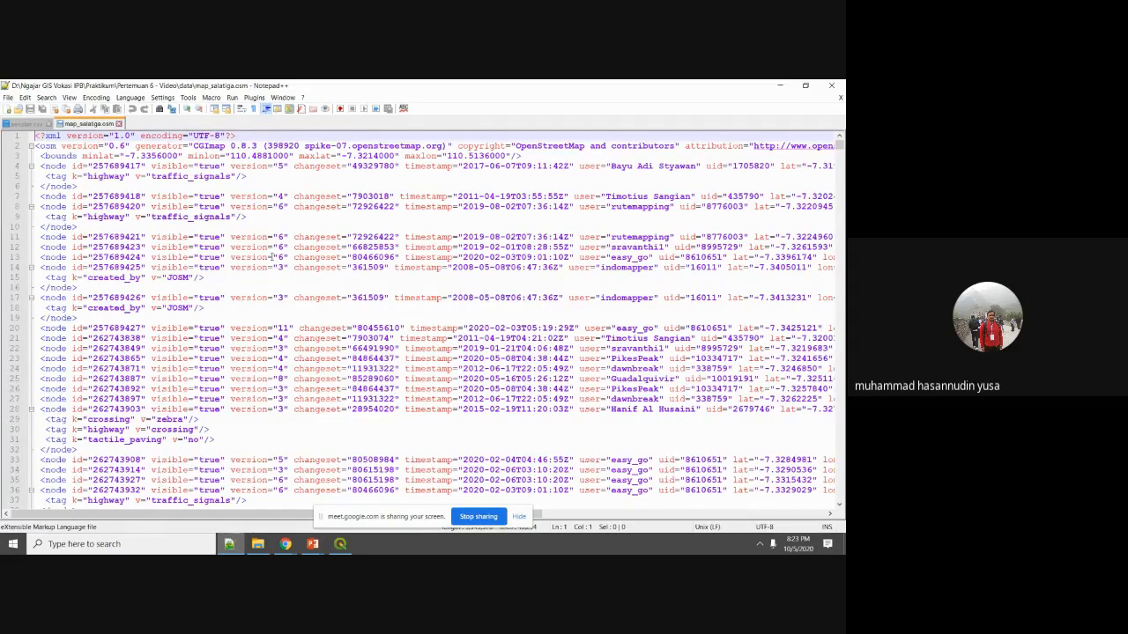
Skim the OSM XML, close Notepad++, and add map_salatiga.osm to list its layers.
scroll(274, 257, "down", 6)
scroll(248, 217, "up", 6)
left_click(831, 85)
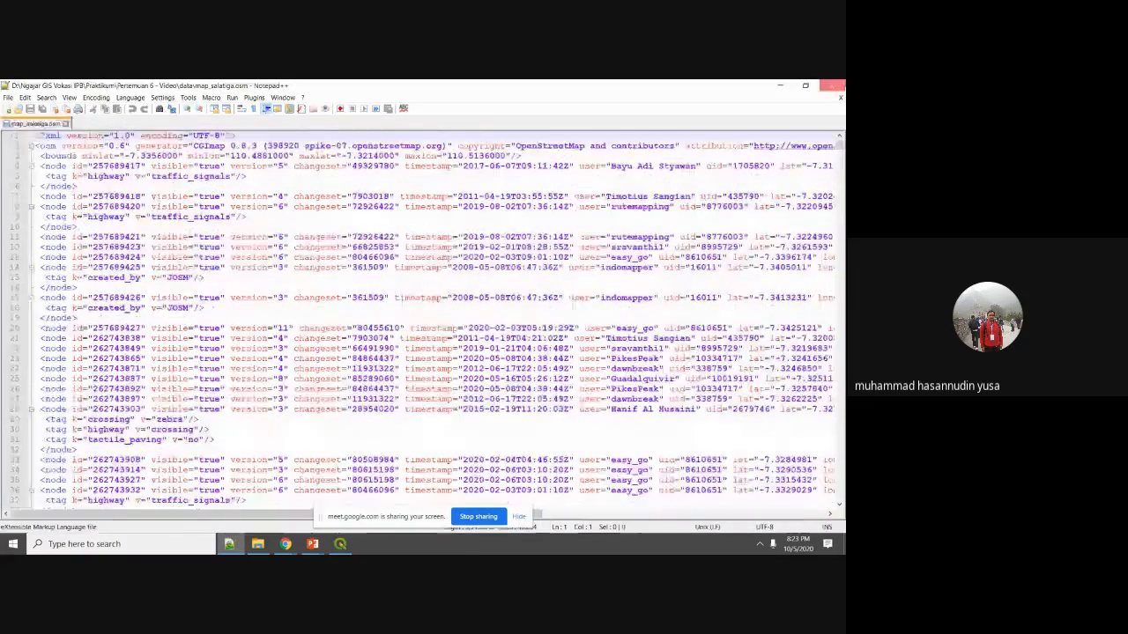
left_click(642, 416)
left_click(596, 463)
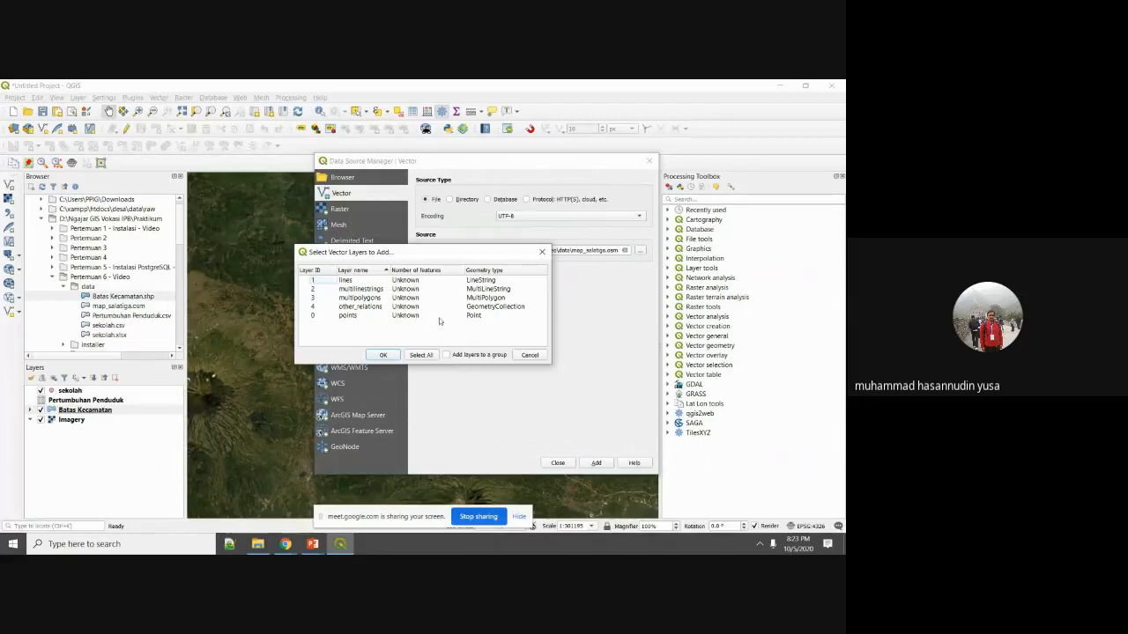
Add the map_salatiga points, lines and multipolygons layers to the project.
left_click(350, 317)
left_click(345, 280, "ctrl")
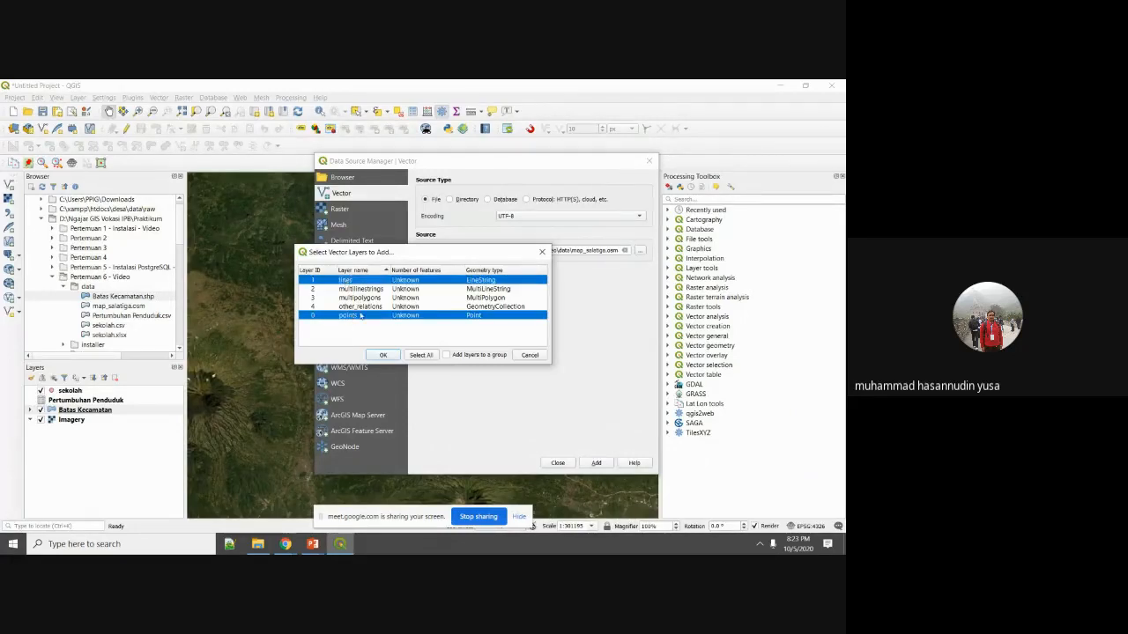
left_click(361, 298, "ctrl")
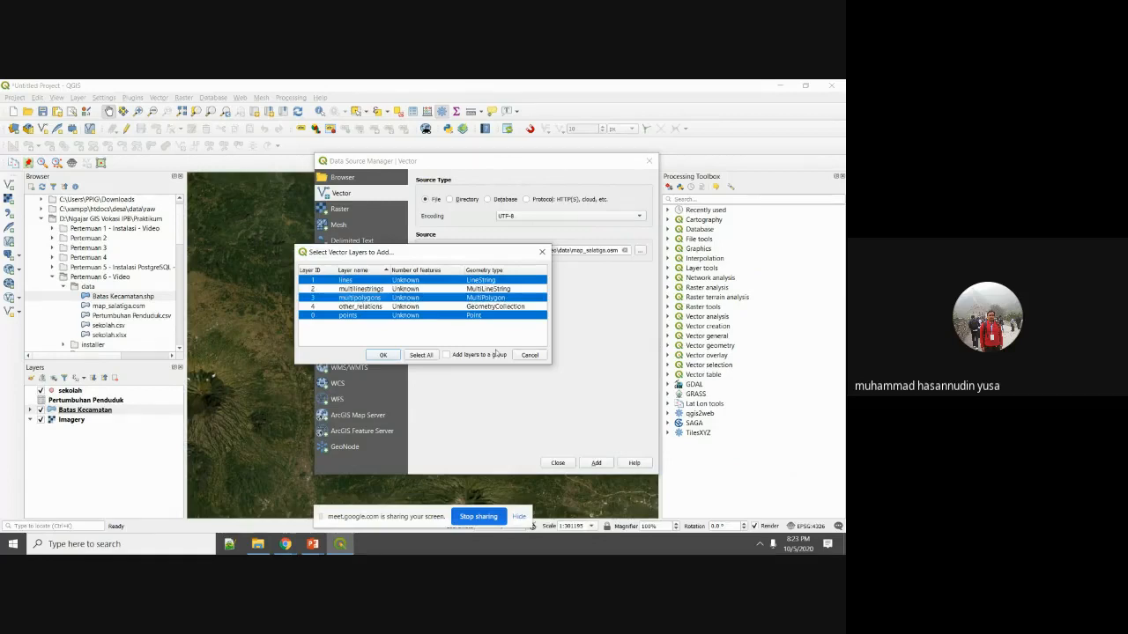
left_click(382, 355)
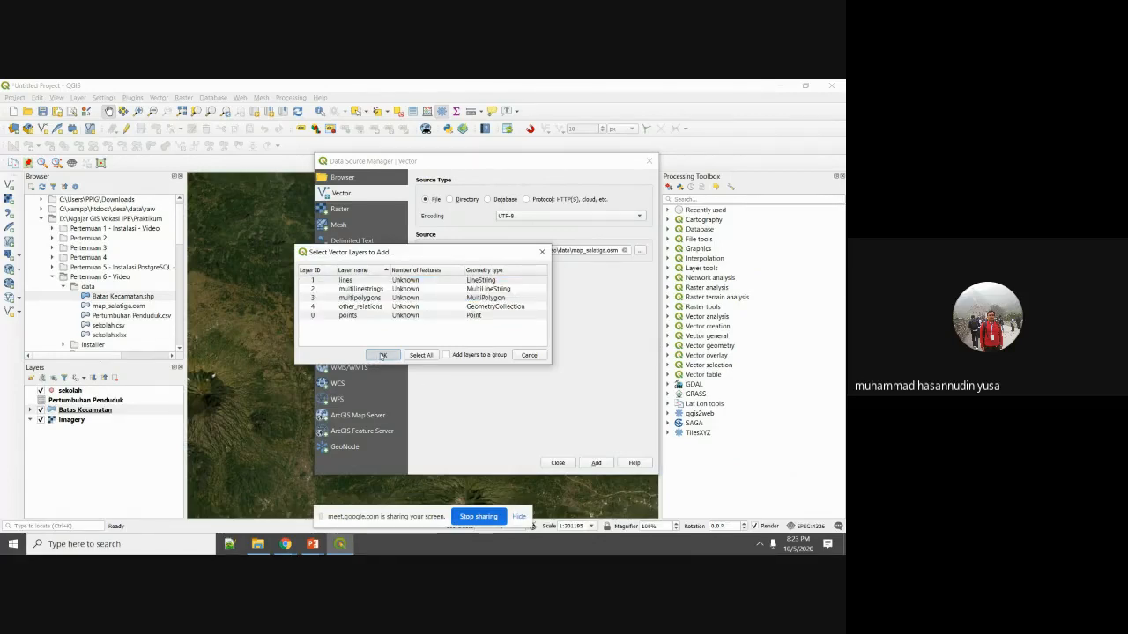
left_click(557, 463)
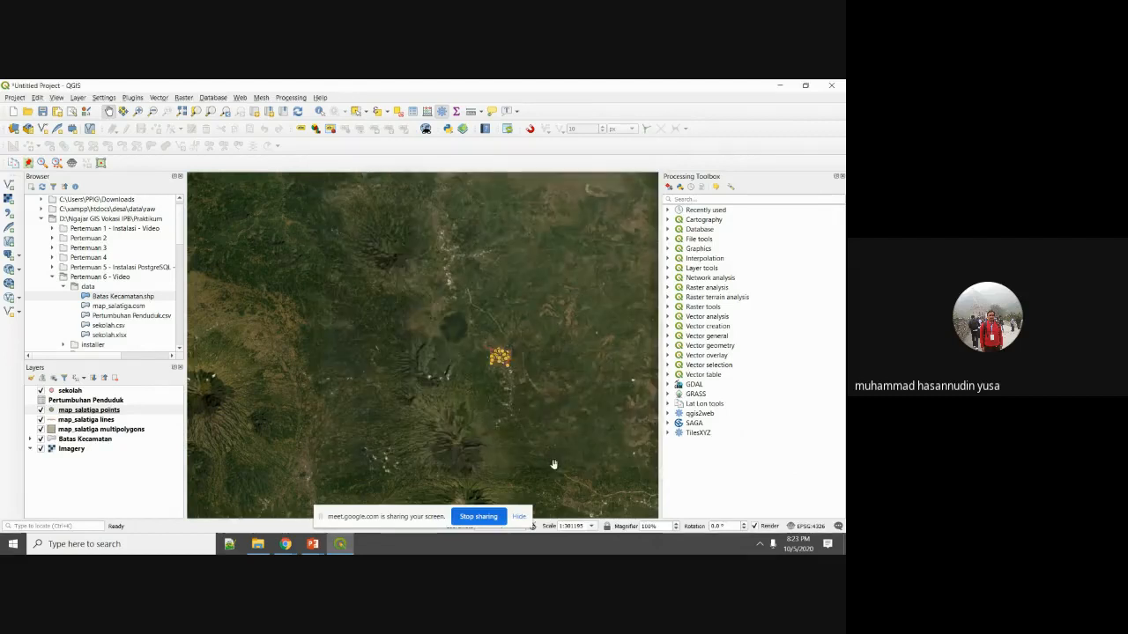
Hide the satellite imagery and move Pertumbuhan Penduduk and sekolah lower in the layer order.
scroll(503, 361, "up", 3)
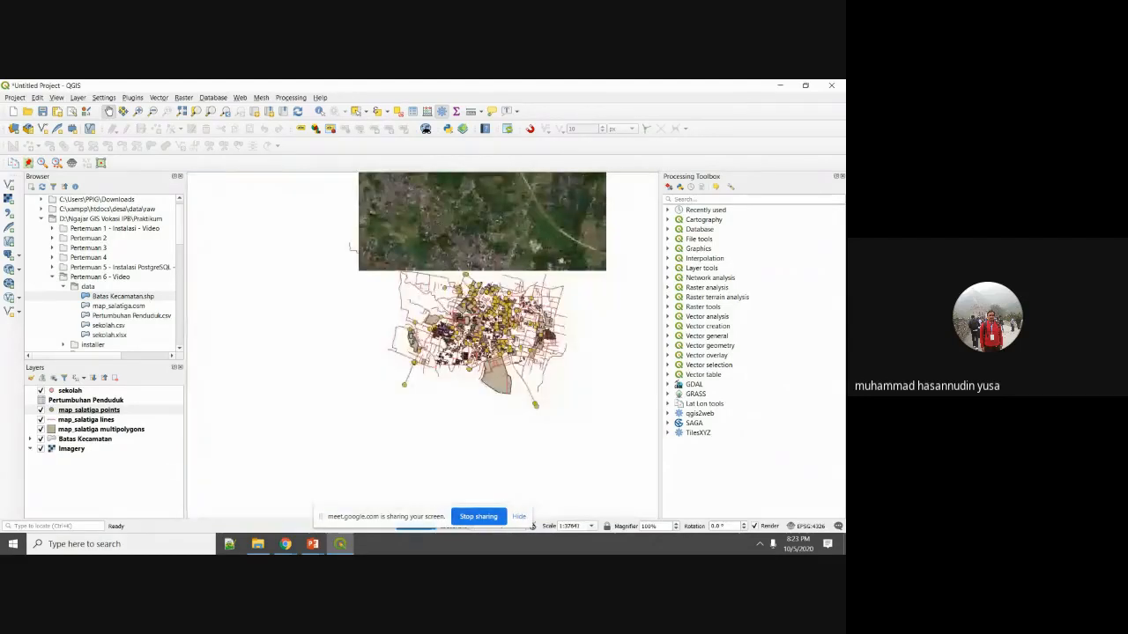
scroll(516, 344, "up", 1)
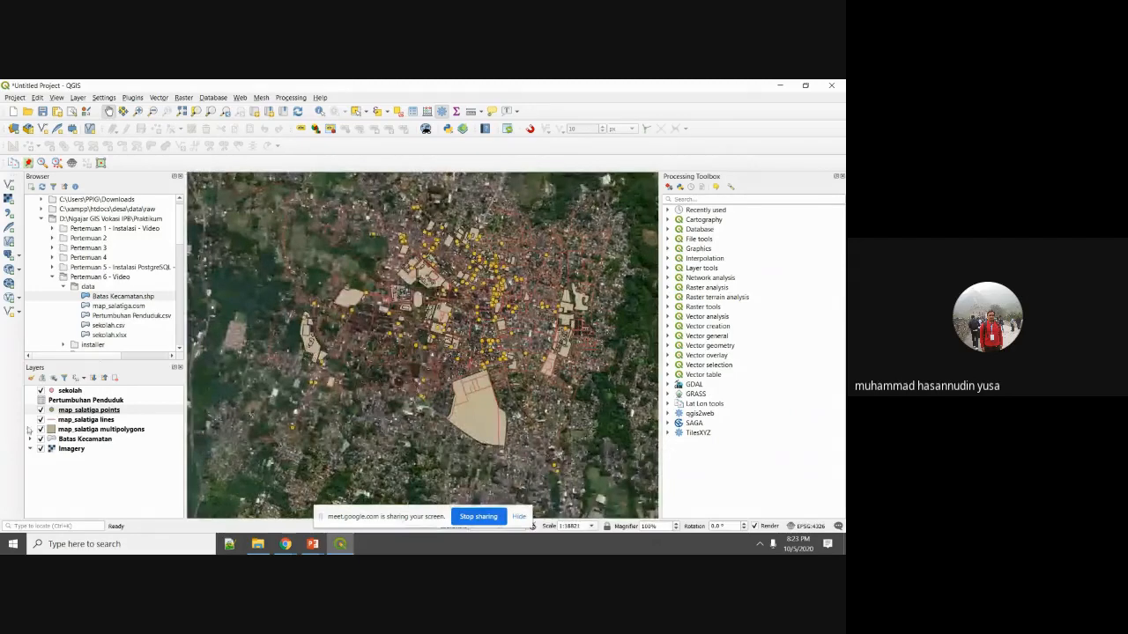
left_click(40, 448)
left_click(88, 410)
scroll(423, 343, "up", 1)
scroll(423, 344, "down", 2)
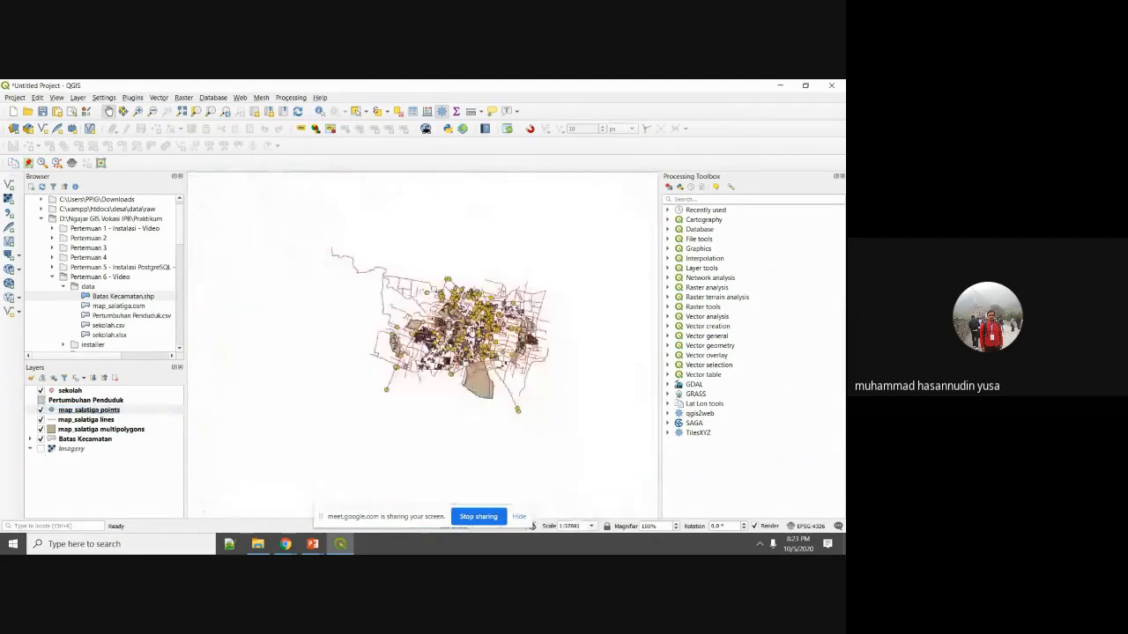
left_click_drag(85, 400, 62, 454)
left_click_drag(71, 392, 67, 429)
Hide the map_salatiga points and lines, leaving only the multipolygons visible and selected.
left_click(39, 391)
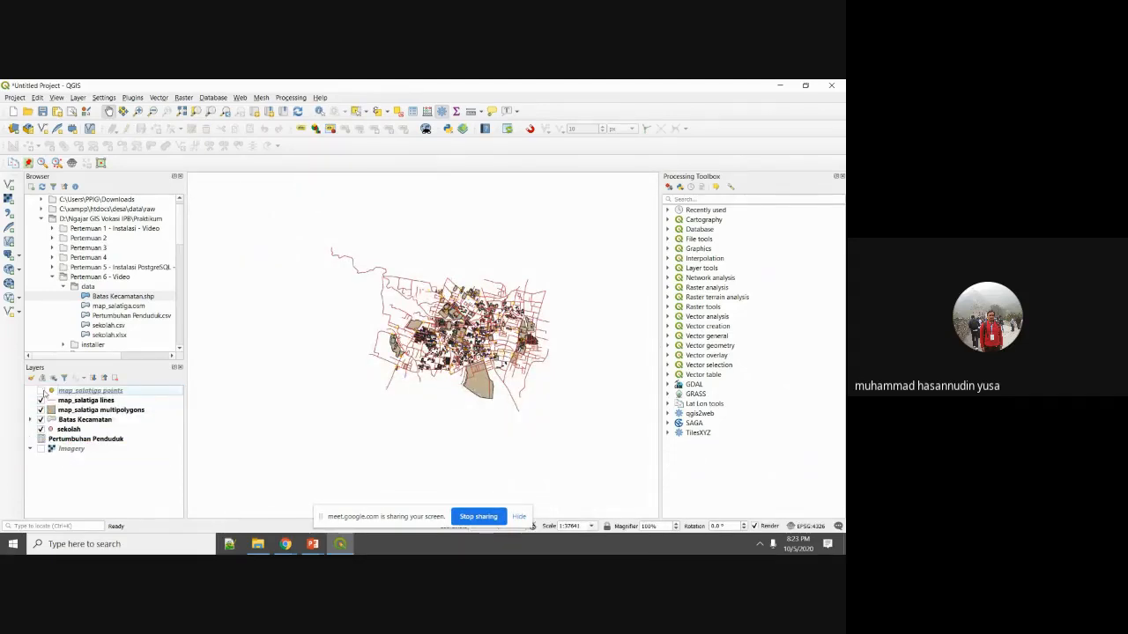
left_click(40, 400)
left_click(40, 409)
left_click(40, 409)
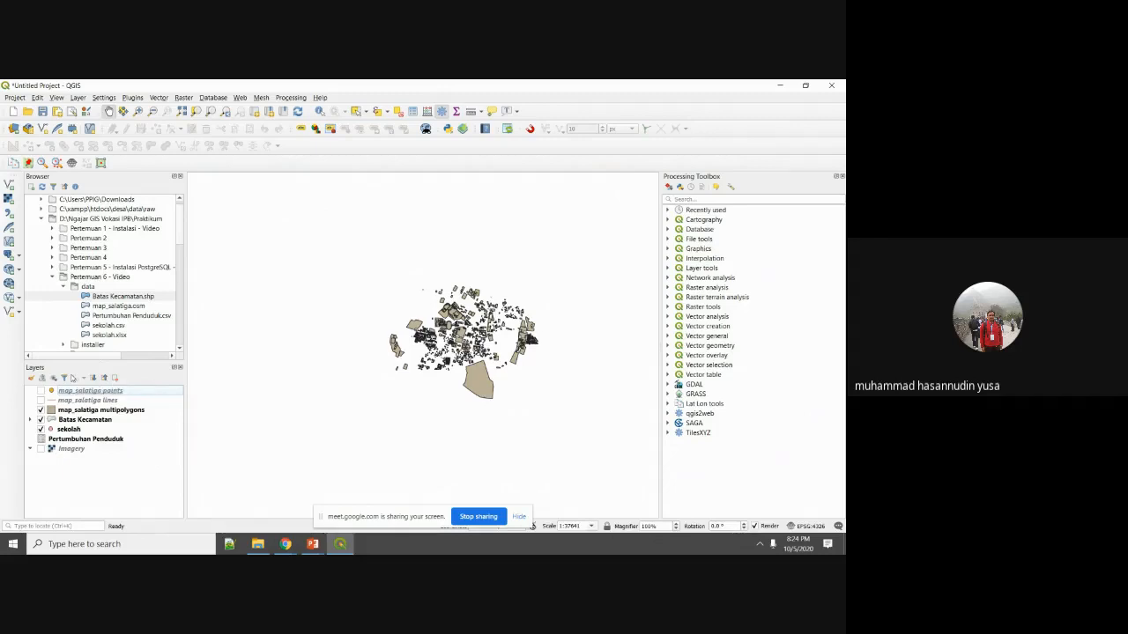
left_click(94, 411)
right_click(95, 411)
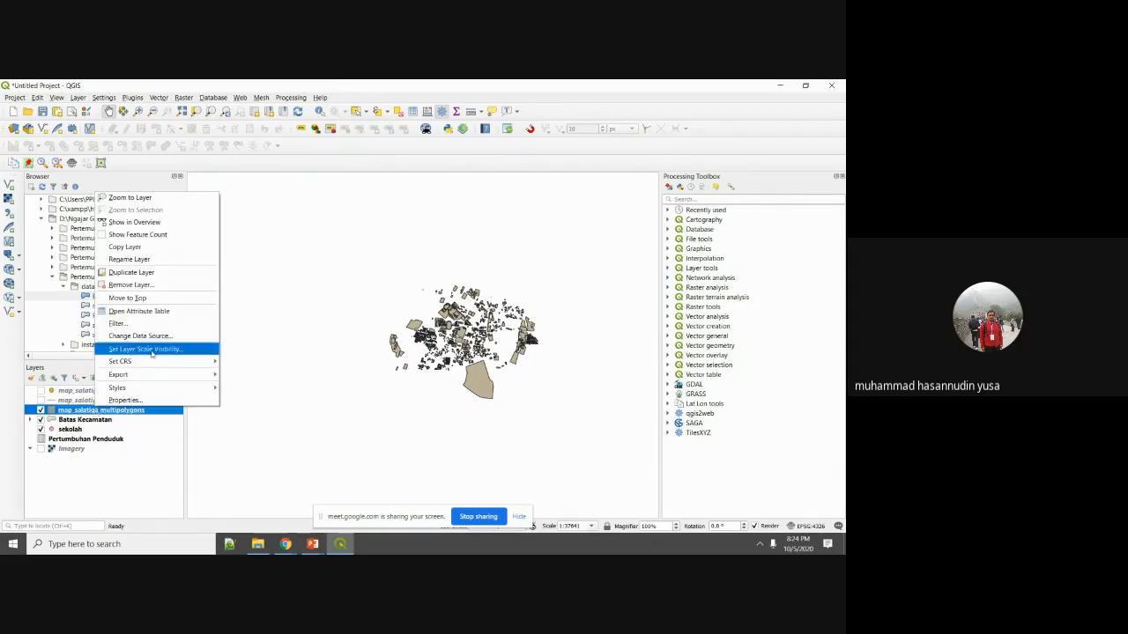
left_click(156, 312)
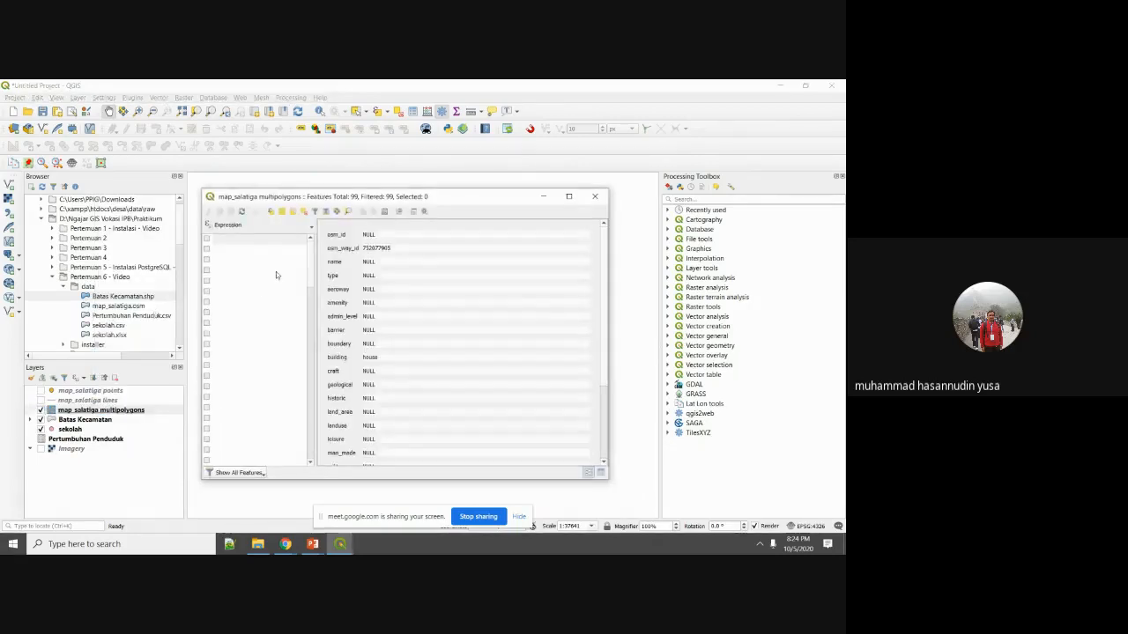
left_click(265, 225)
mouse_move(299, 251)
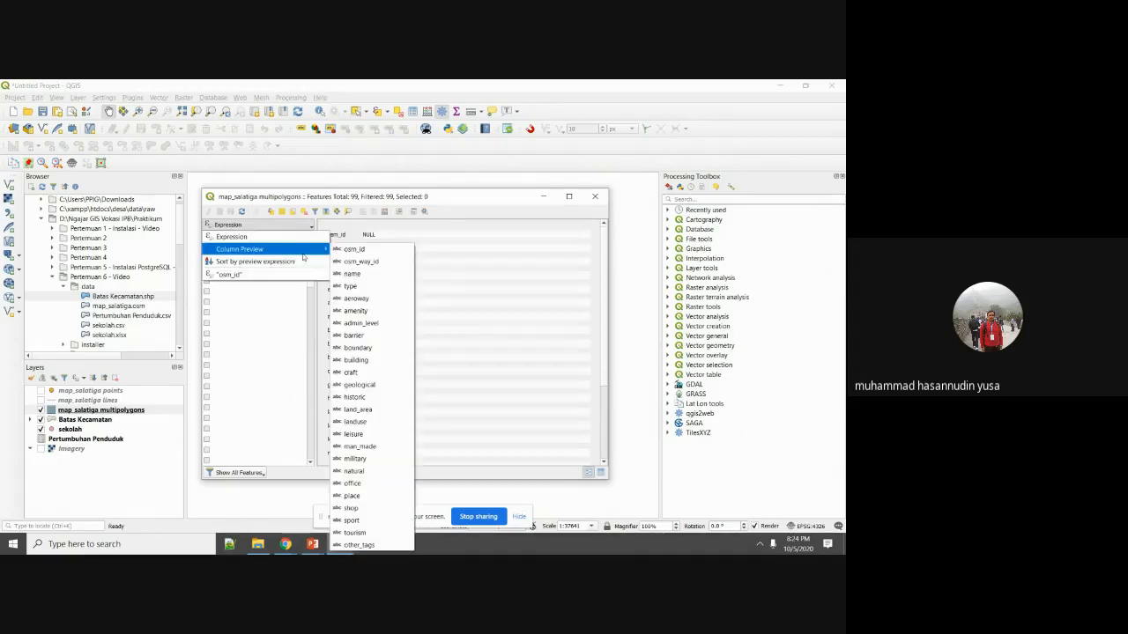
left_click(352, 274)
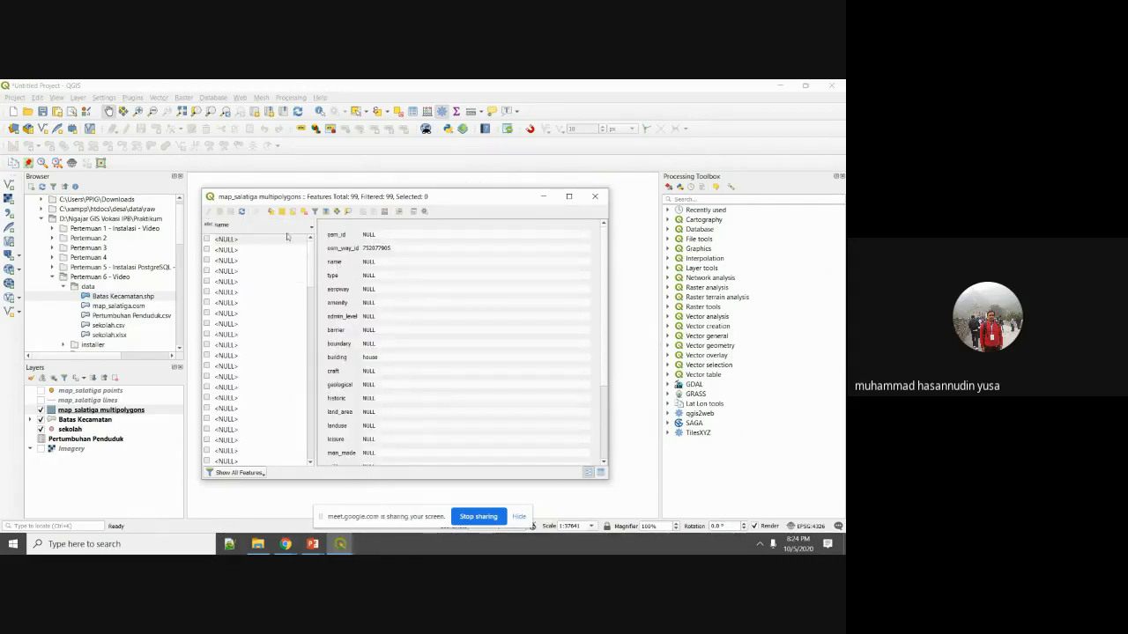
left_click(296, 226)
mouse_move(312, 253)
left_click(358, 261)
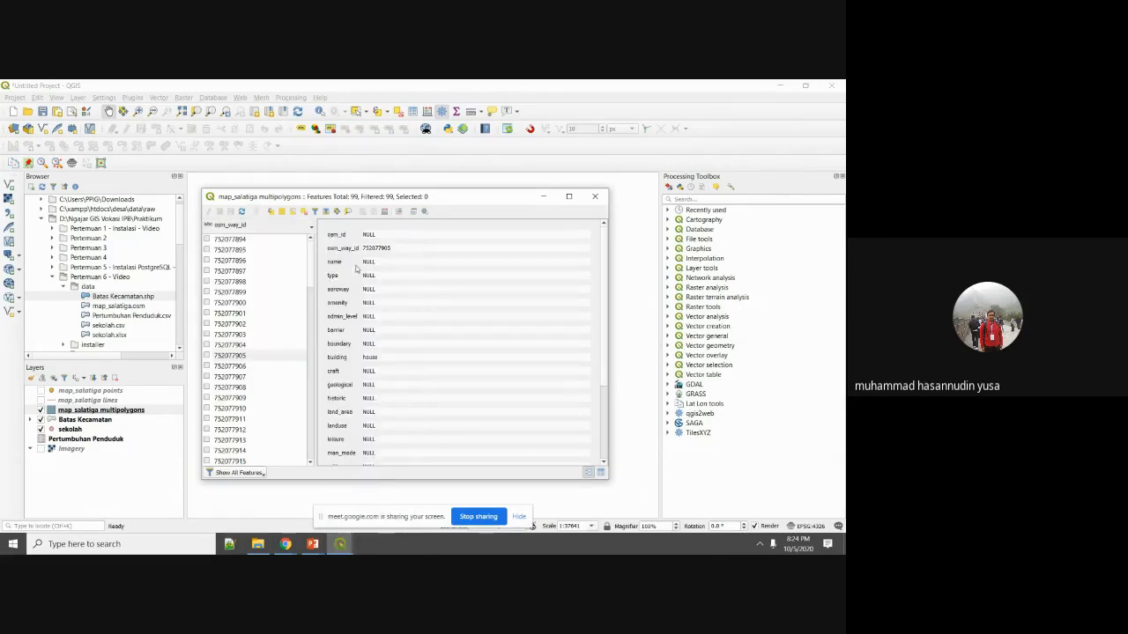
scroll(400, 320, "down", 5)
scroll(400, 320, "up", 5)
left_click(594, 196)
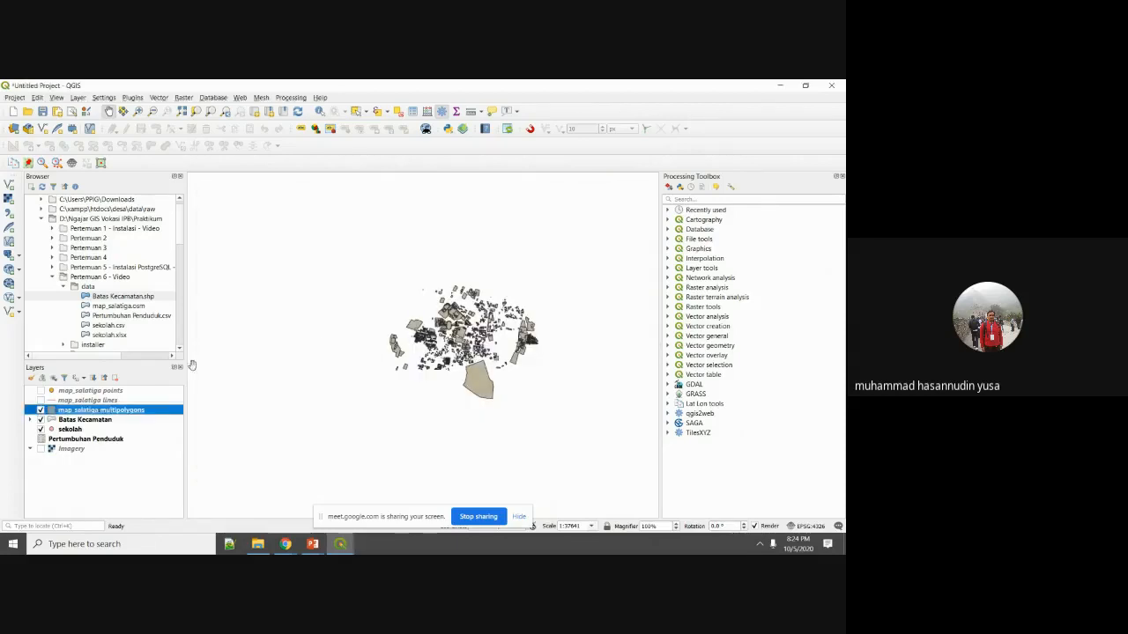
Open Save Features As for the multipolygons layer with ESRI Shapefile format.
right_click(127, 422)
left_click(218, 239)
right_click(129, 411)
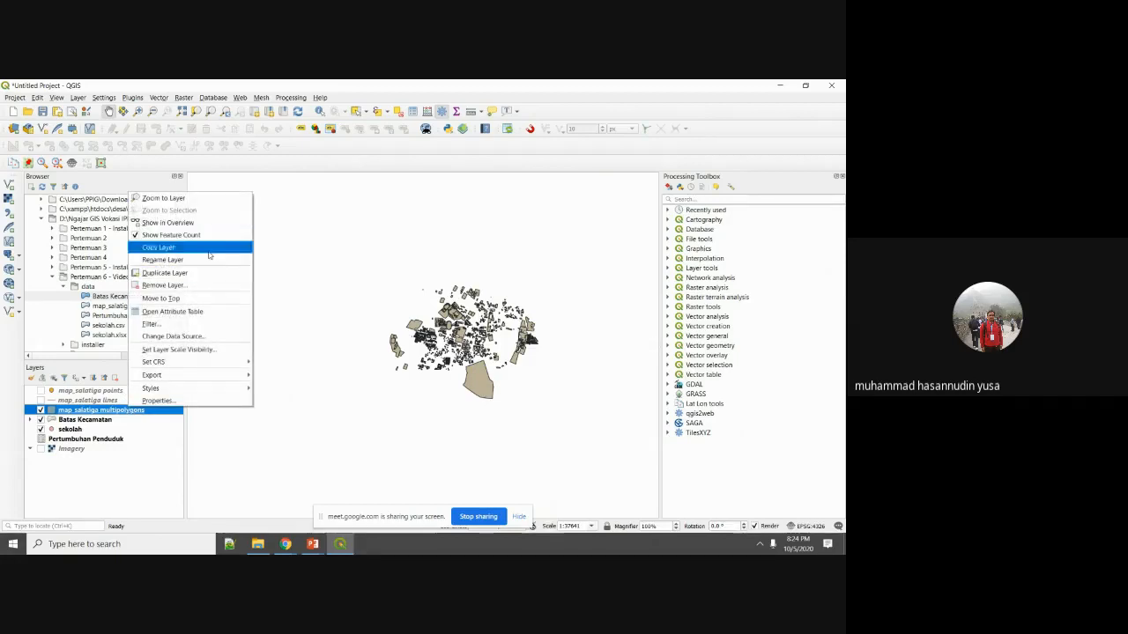
left_click(102, 414)
right_click(101, 414)
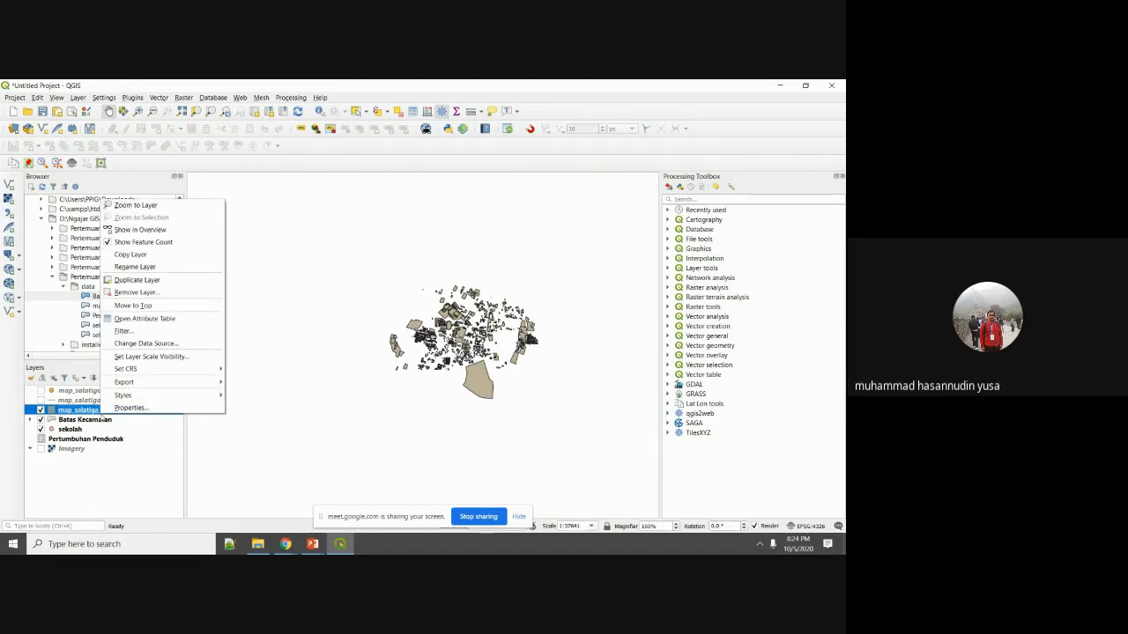
mouse_move(159, 382)
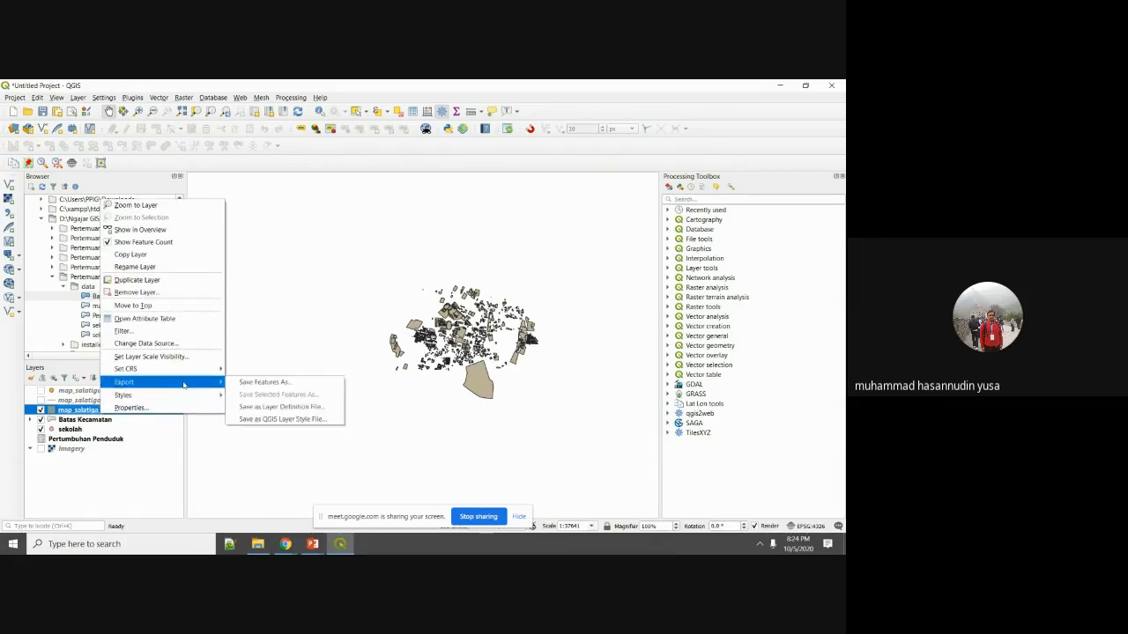
left_click(261, 384)
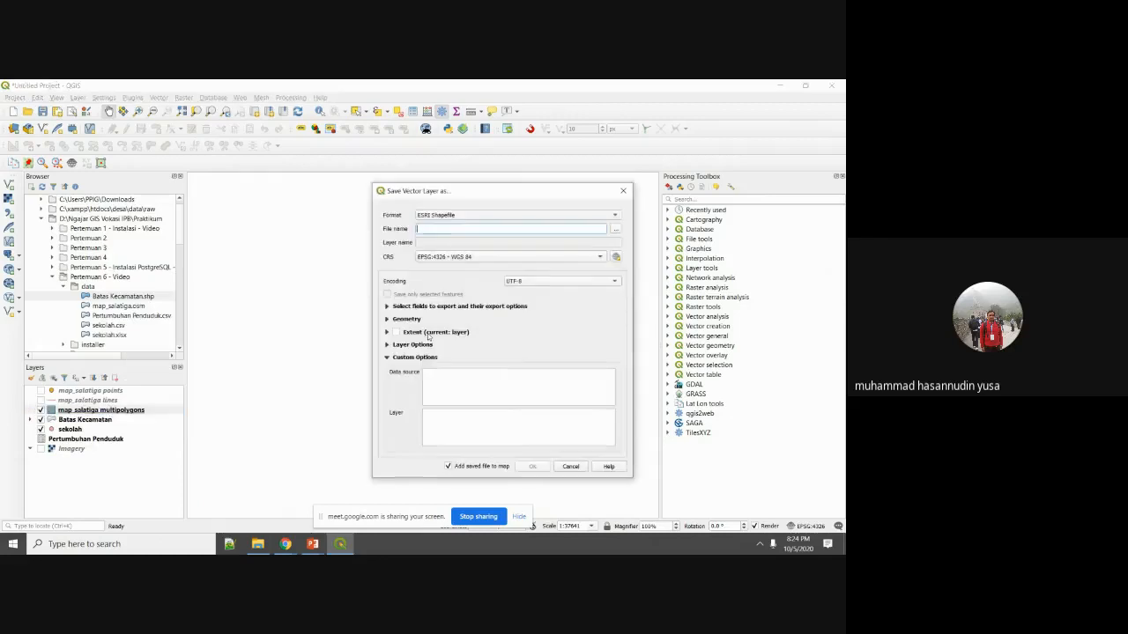
left_click(529, 215)
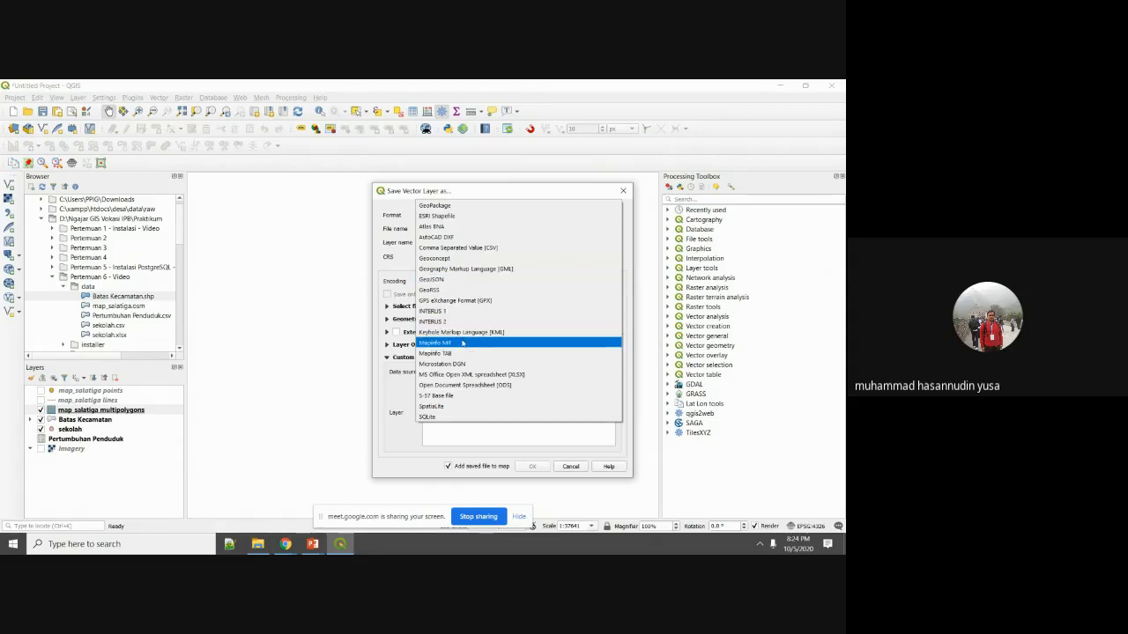
left_click(466, 218)
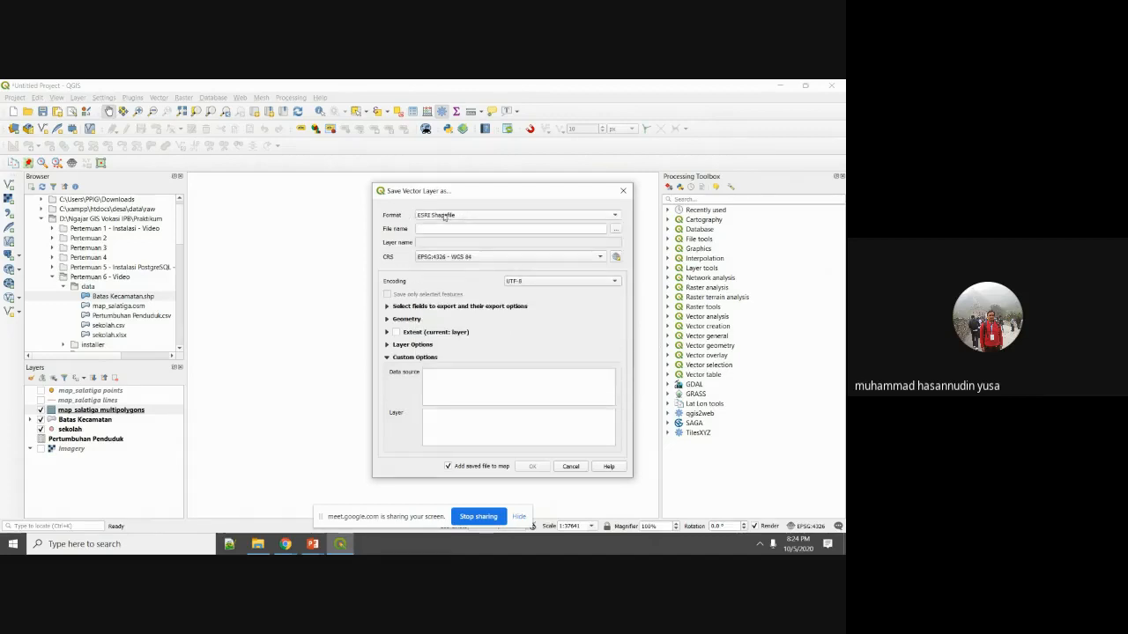
Save it to osm_polygon.shp, overwriting the existing file.
left_click(617, 229)
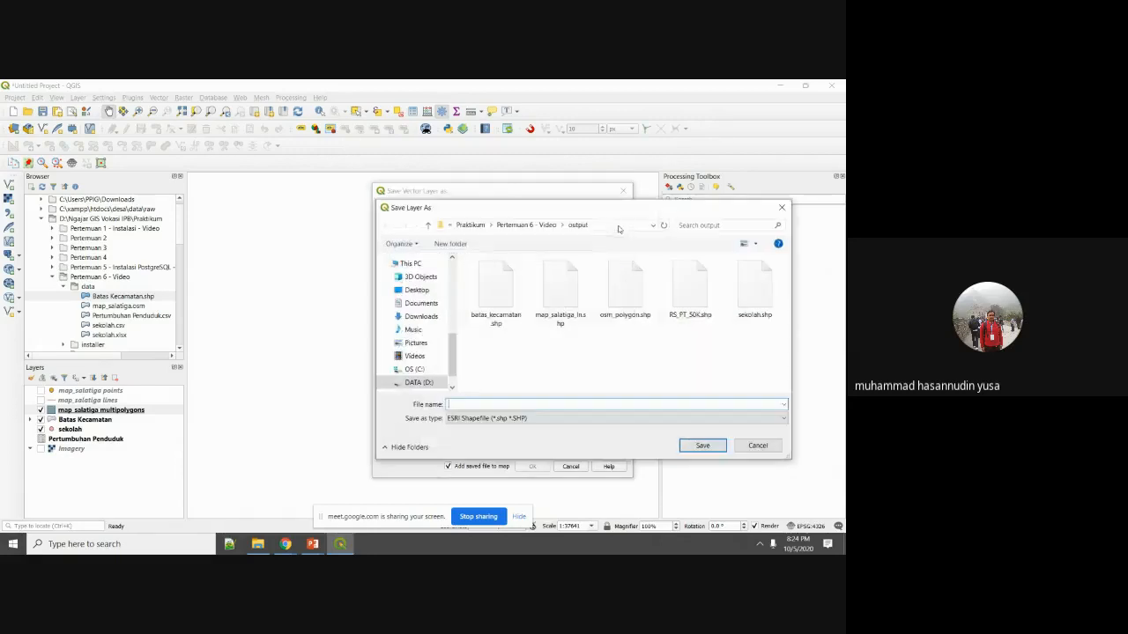
left_click(626, 287)
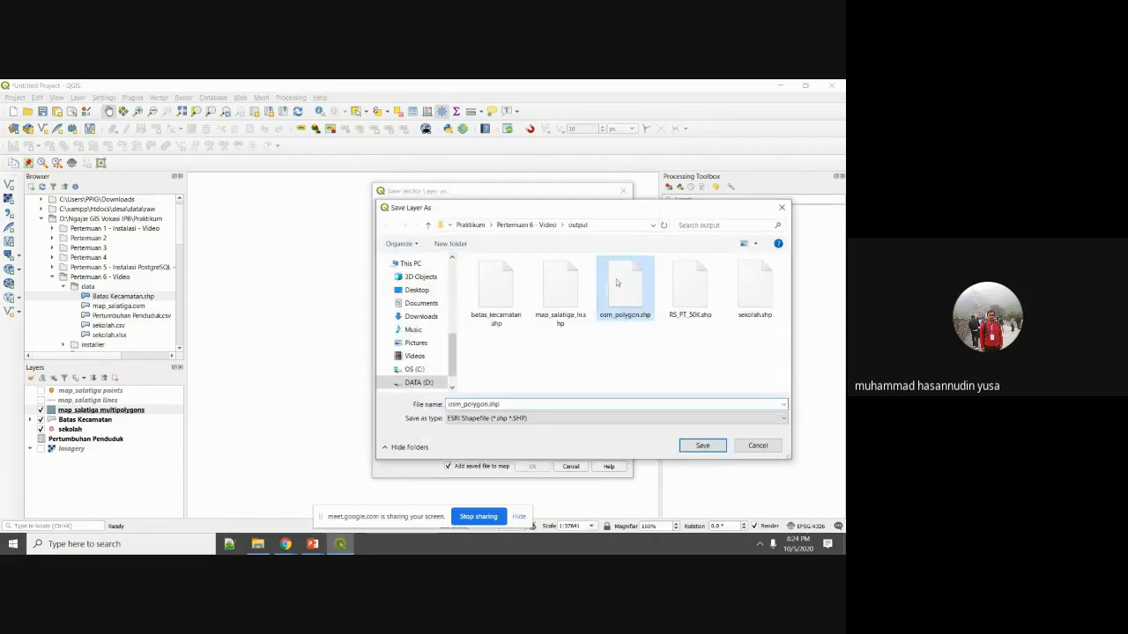
left_click(702, 446)
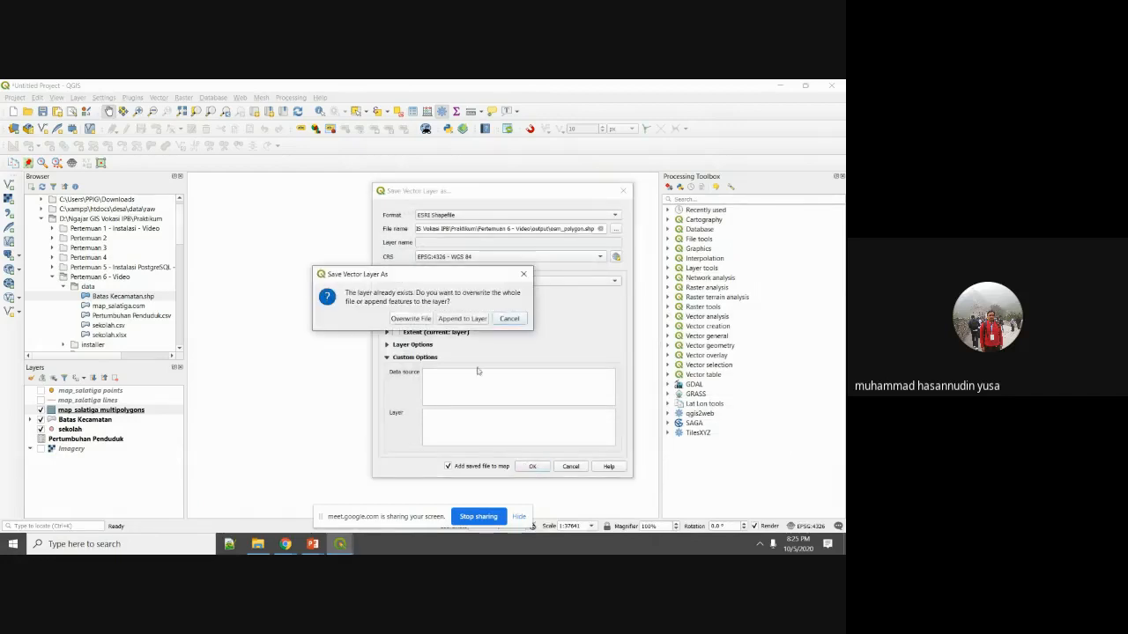
left_click(413, 319)
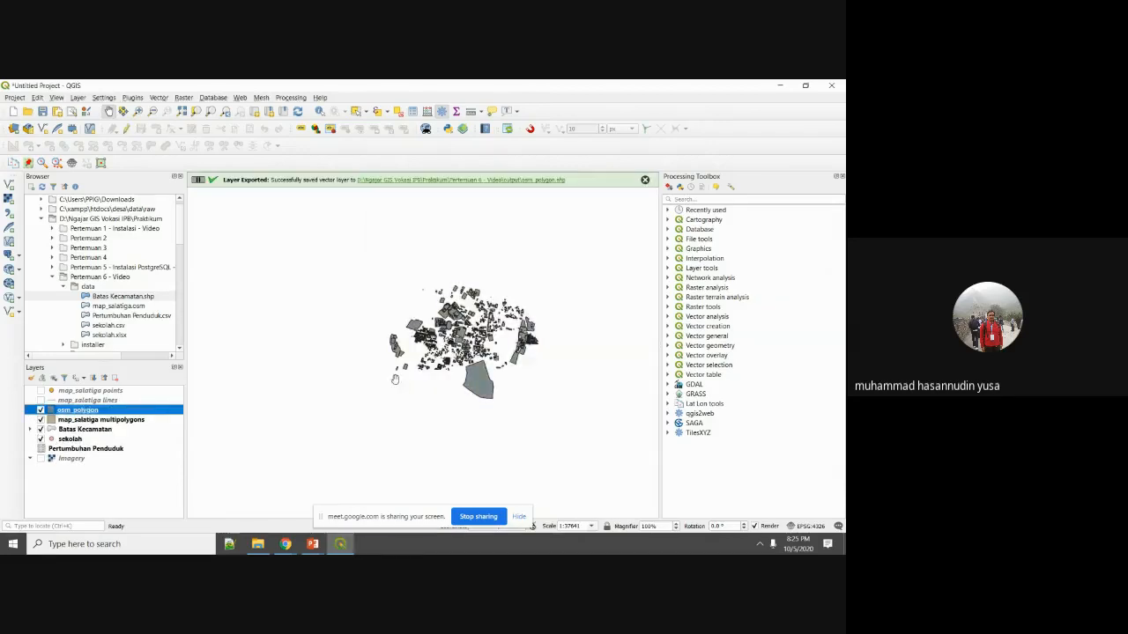
Show osm_polygon's feature count, which reads 2230.
scroll(428, 361, "up", 3)
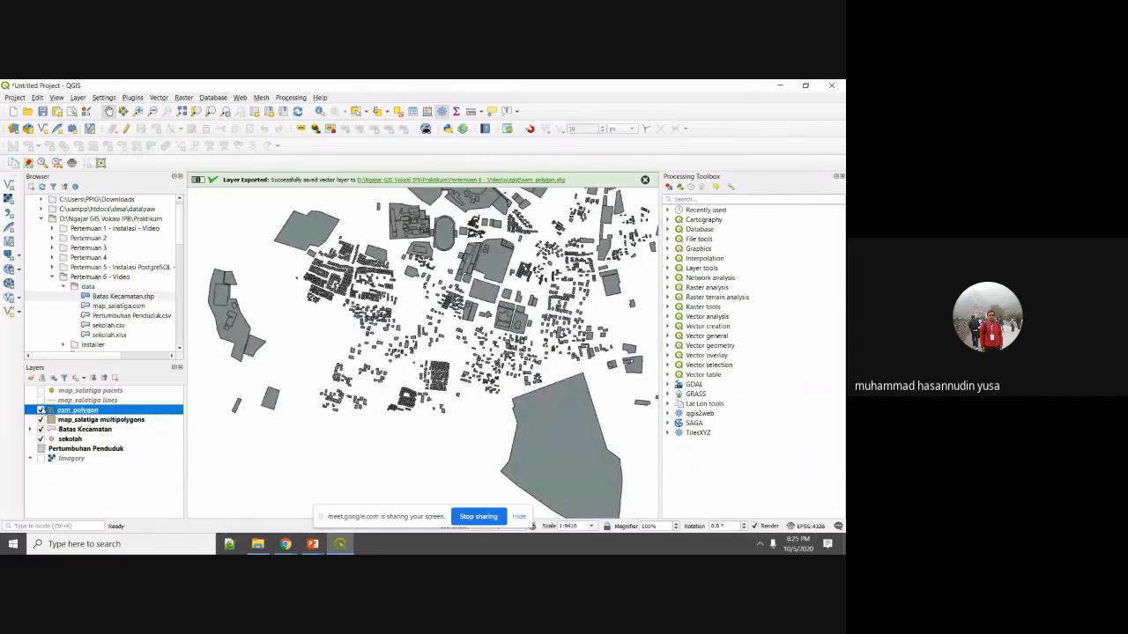
right_click(78, 411)
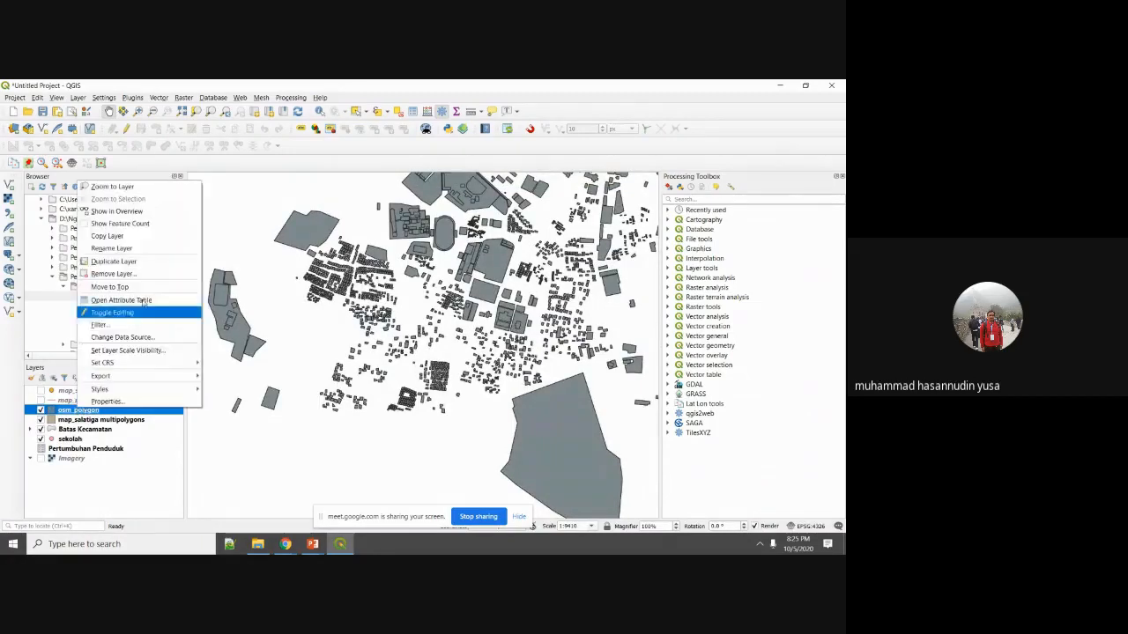
left_click(150, 223)
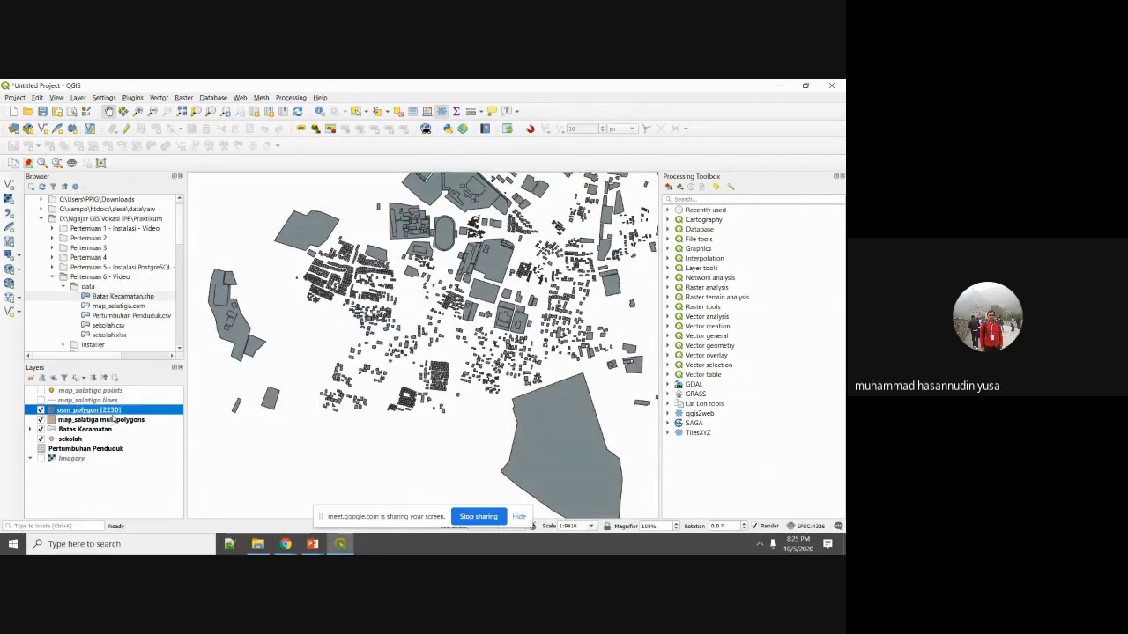
Preview osm_polygon's attribute table listed by osm_way_id, then close it.
right_click(113, 411)
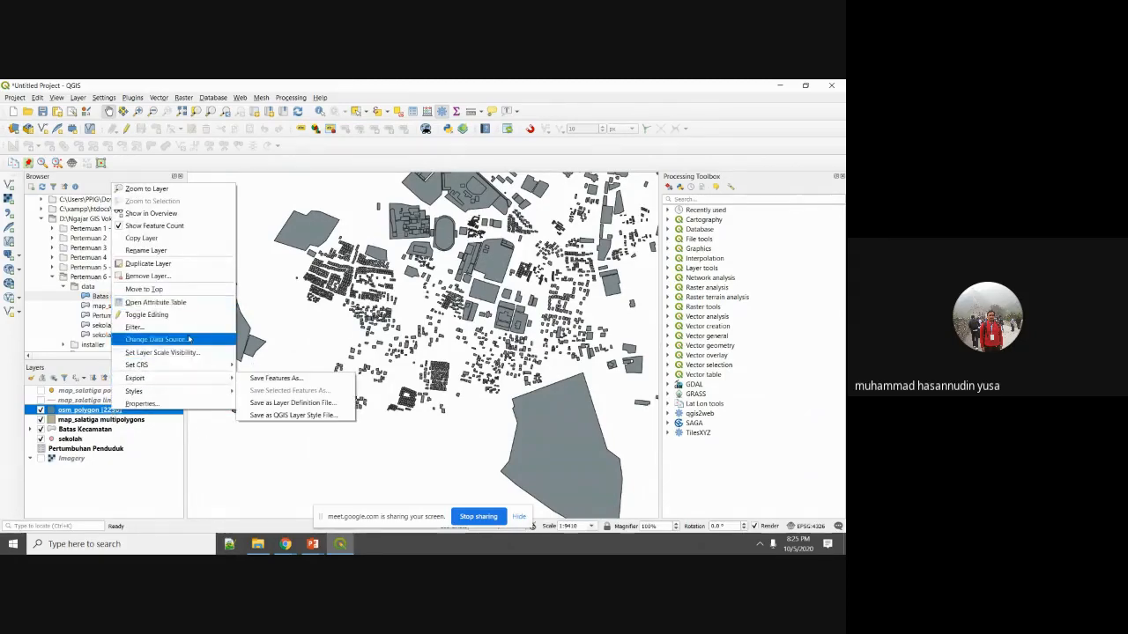
left_click(179, 303)
left_click(264, 225)
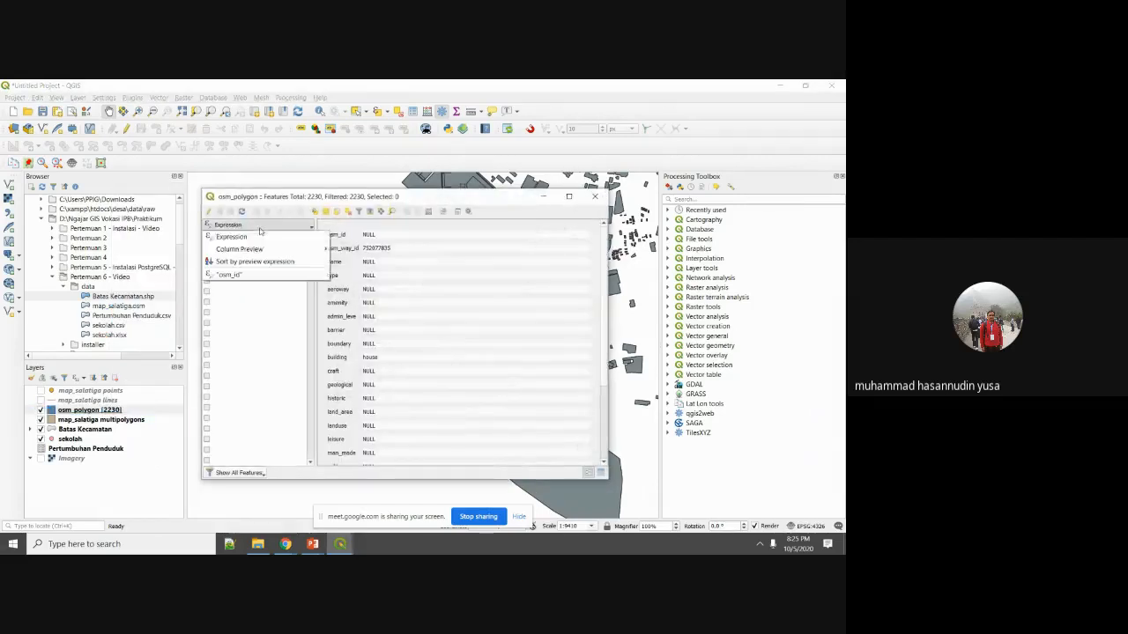
mouse_move(268, 250)
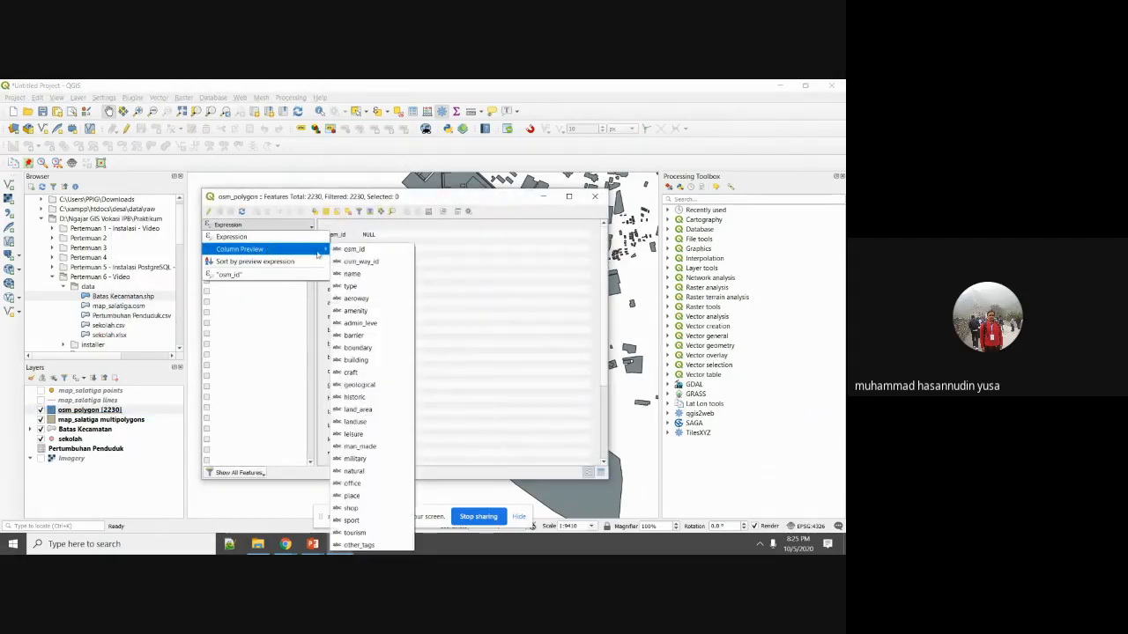
left_click(374, 262)
scroll(500, 276, "down", 3)
scroll(493, 291, "up", 3)
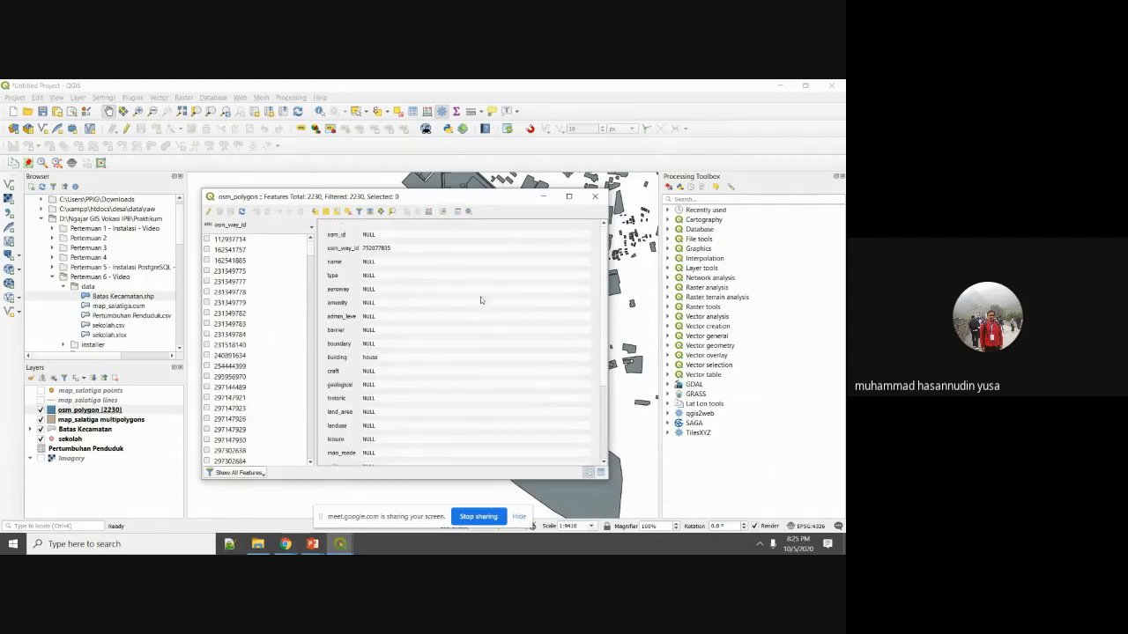
scroll(480, 300, "down", 3)
scroll(421, 305, "up", 3)
left_click(599, 197)
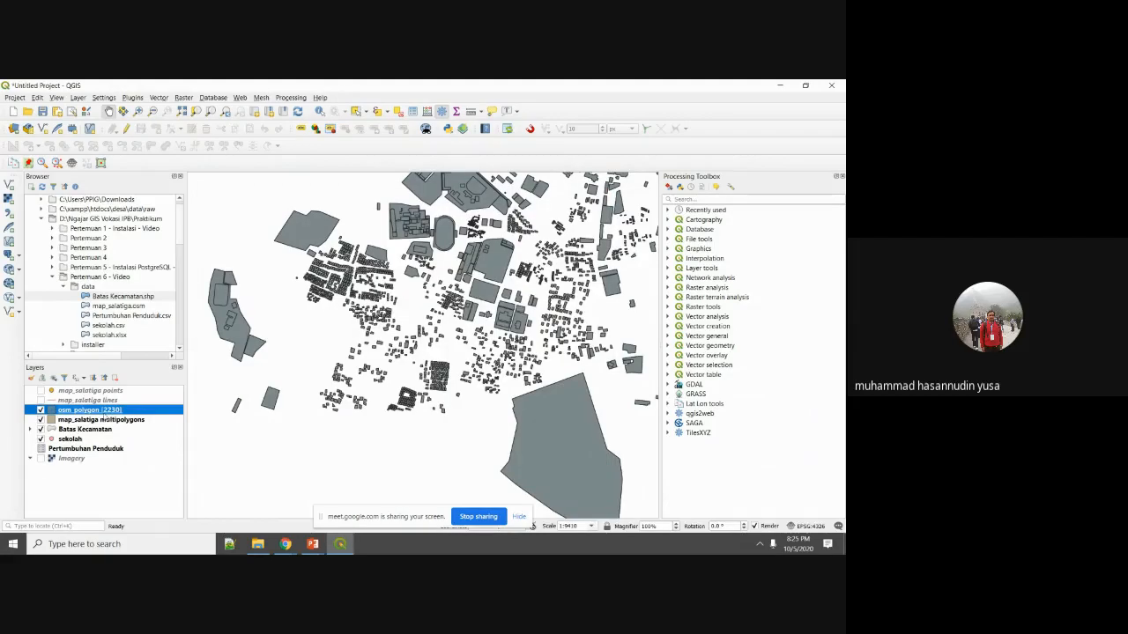
scroll(461, 342, "down", 3)
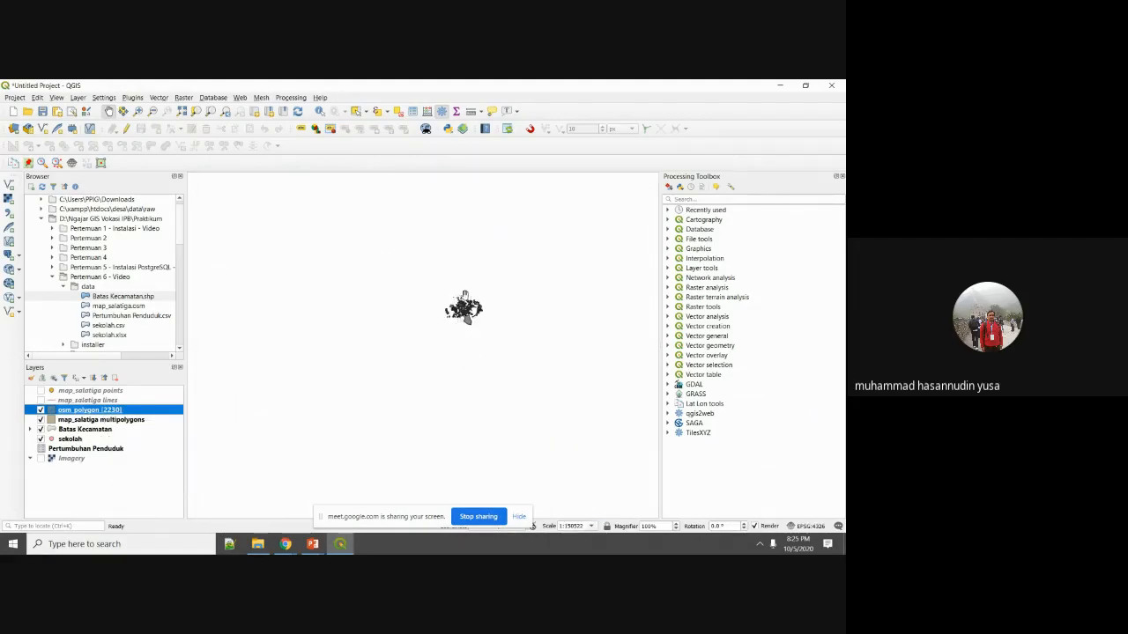
Centre the large grey polygon and show osm_polygon over the imagery, hiding map_salatiga multipolygons.
left_click(41, 459)
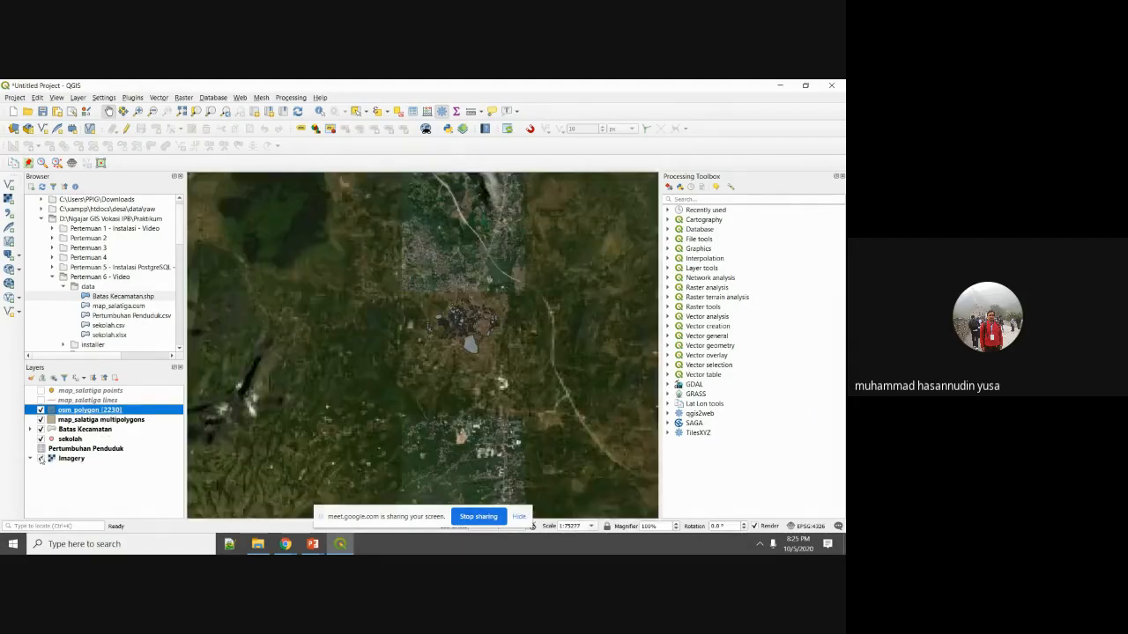
scroll(581, 263, "up", 2)
left_click_drag(626, 257, 471, 343)
scroll(464, 342, "up", 2)
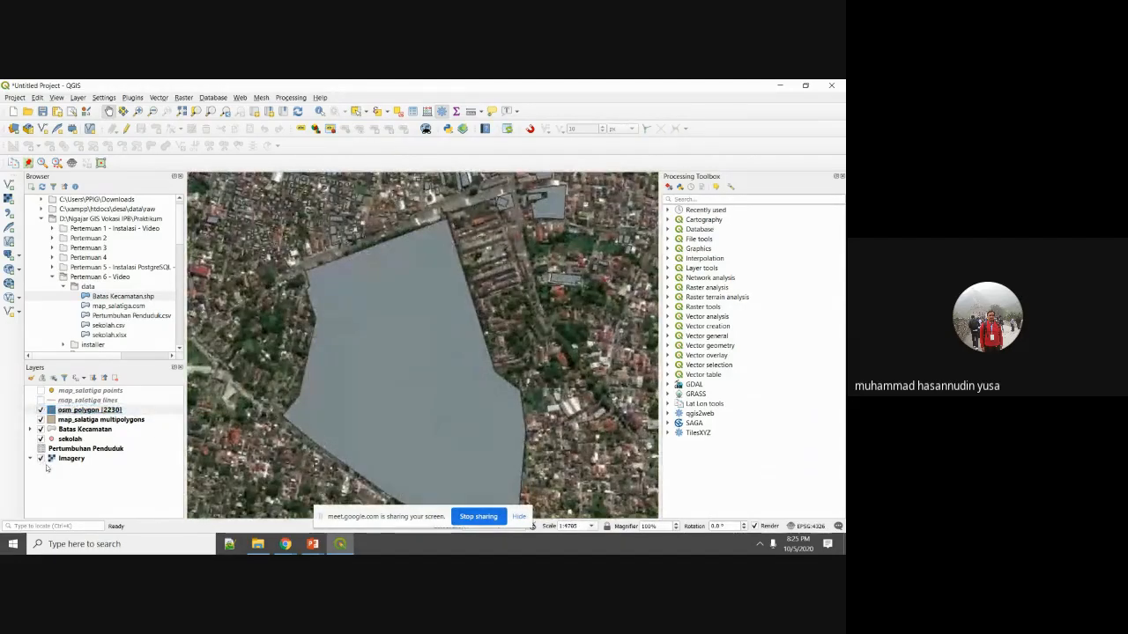
left_click(89, 410)
left_click(40, 459)
left_click(41, 459)
left_click(39, 409)
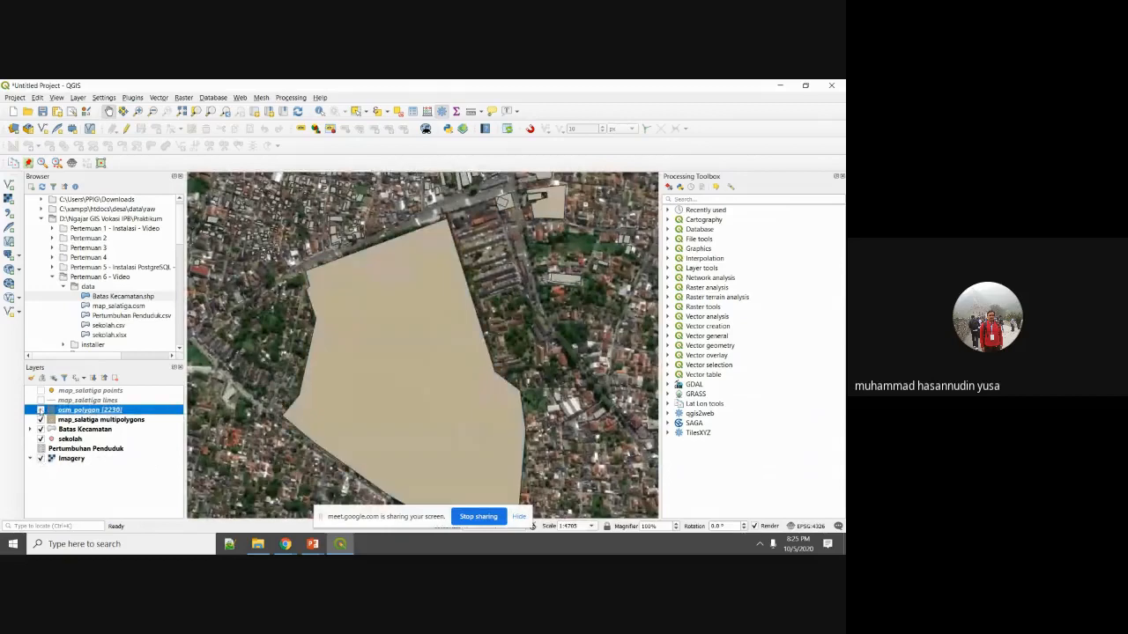
left_click(40, 420)
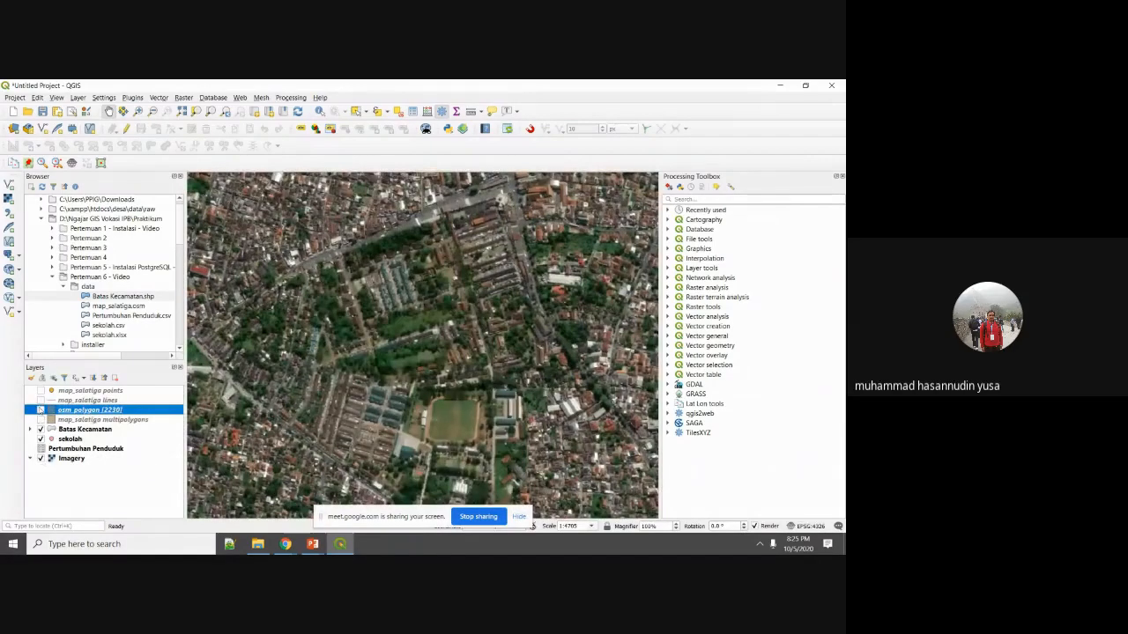
left_click(40, 410)
left_click(41, 409)
left_click(41, 410)
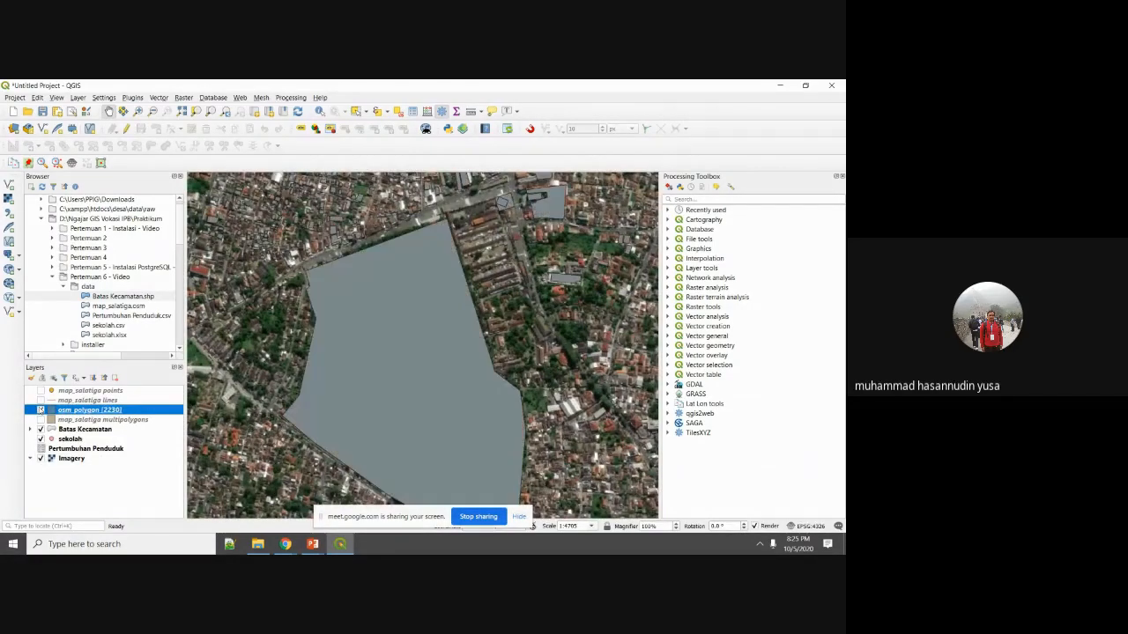
Identify the large polygon and the SD Ebenhaezer school building, then hide osm_polygon.
left_click(315, 110)
left_click(400, 353)
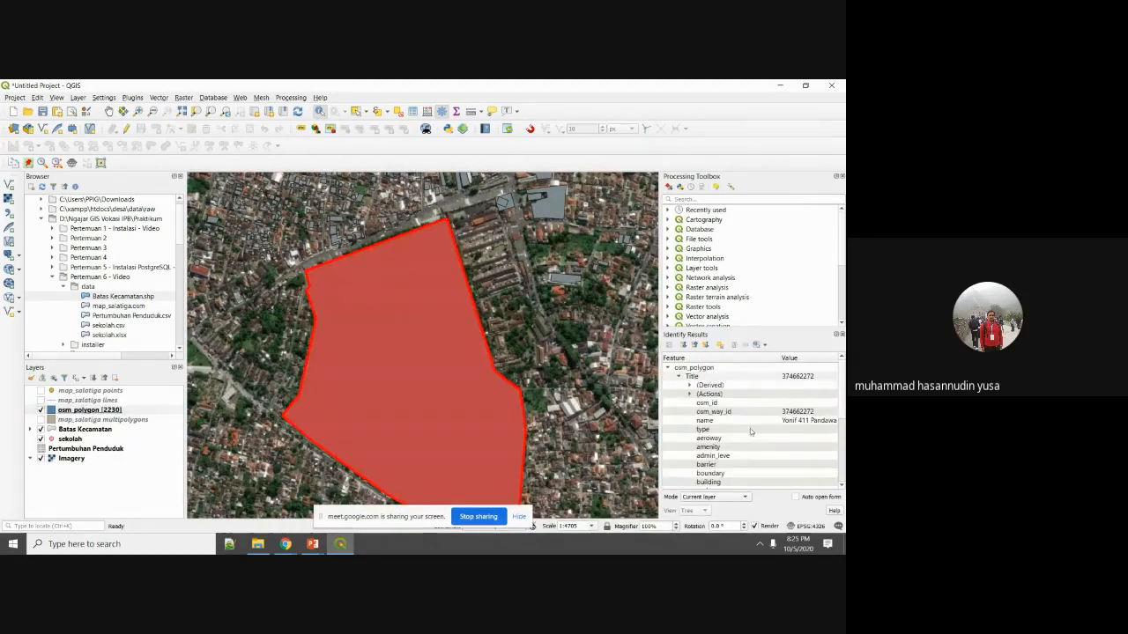
scroll(696, 429, "down", 1)
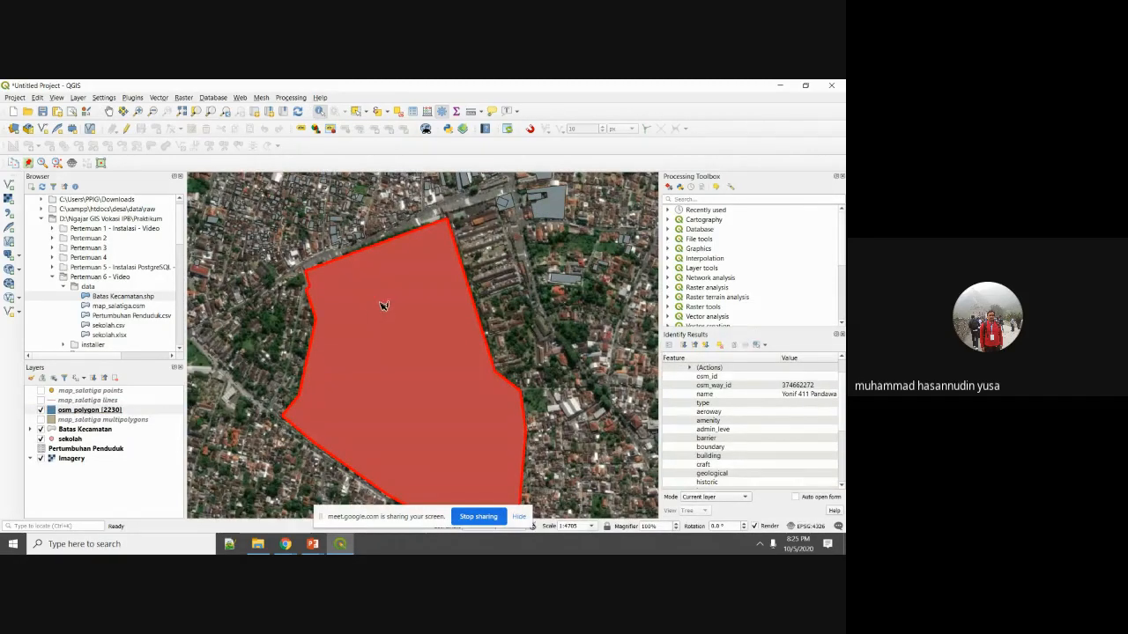
left_click(551, 208)
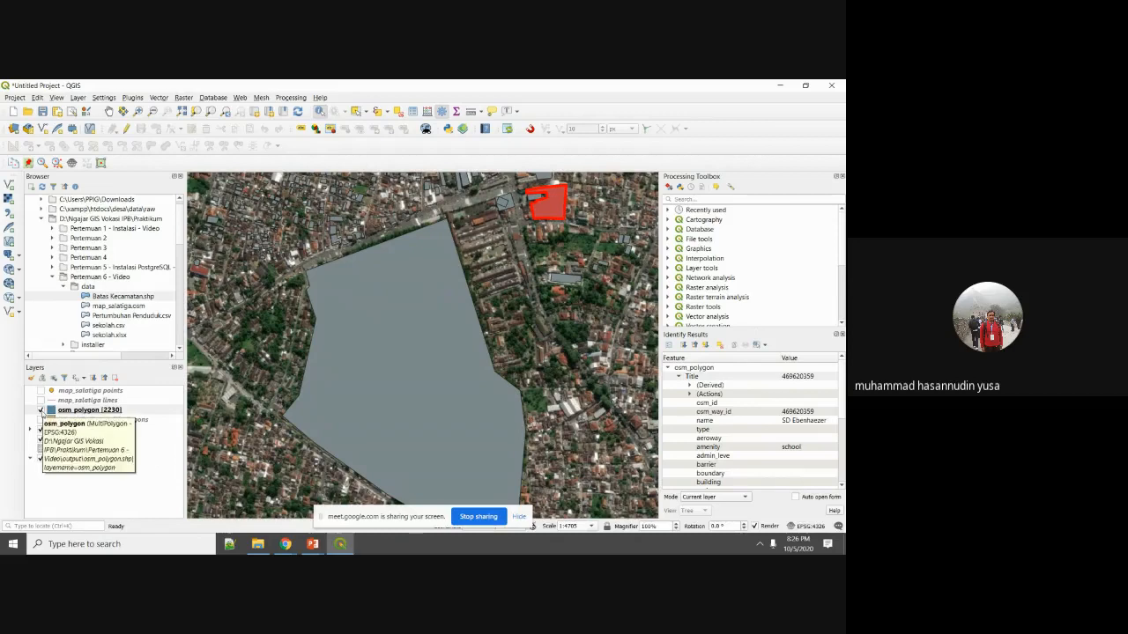
left_click(39, 411)
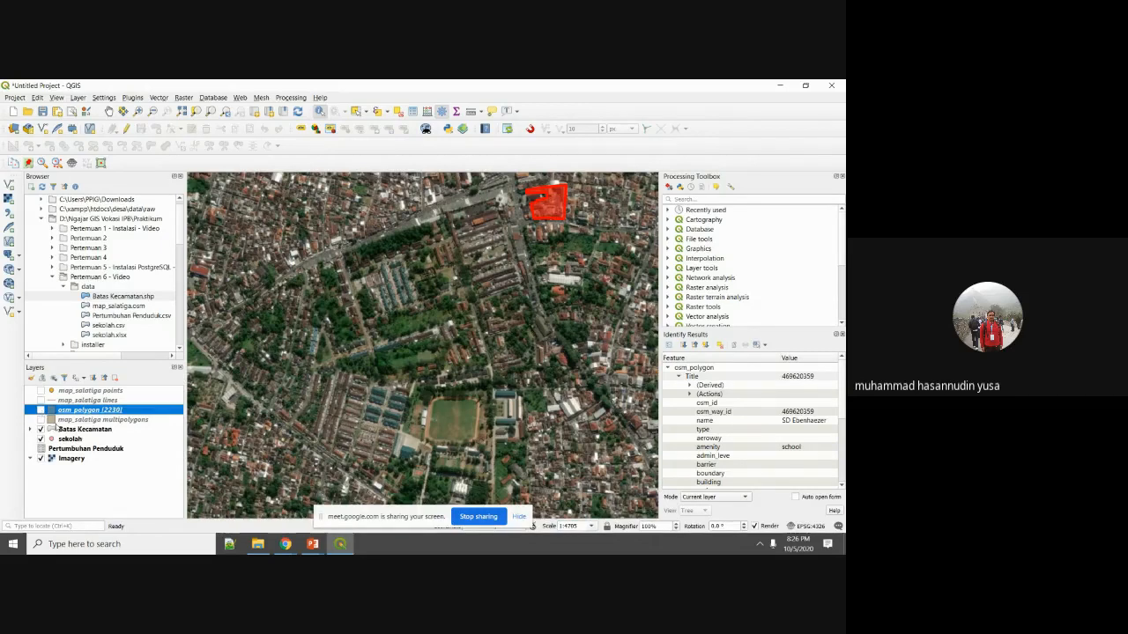
Start a KML export of map_salatiga lines, then cancel it.
left_click(74, 401)
right_click(75, 401)
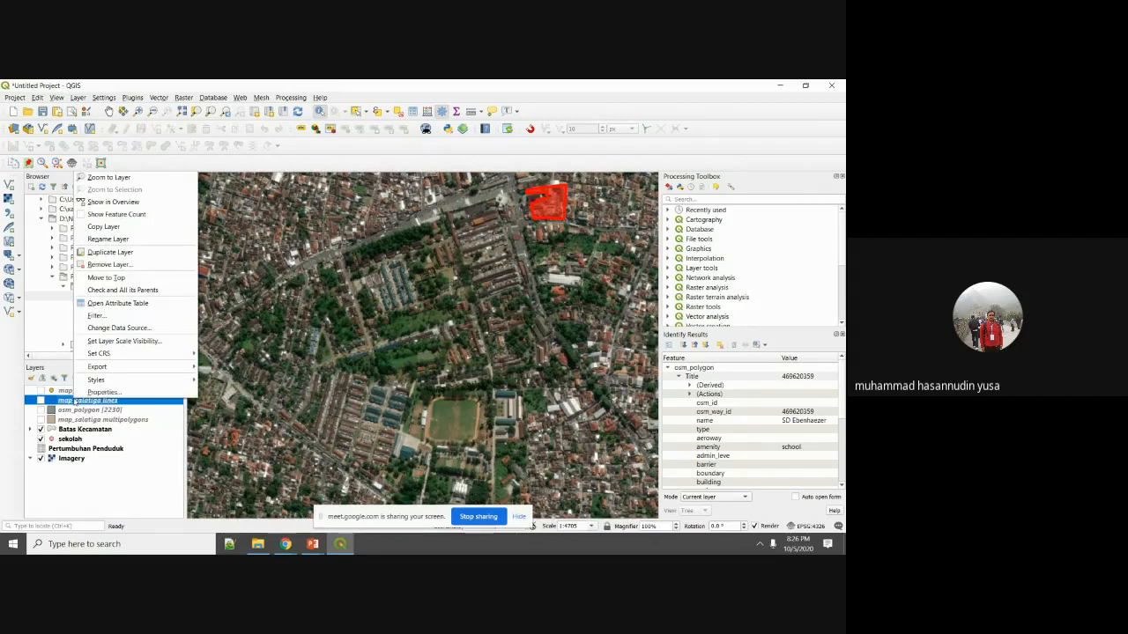
mouse_move(168, 367)
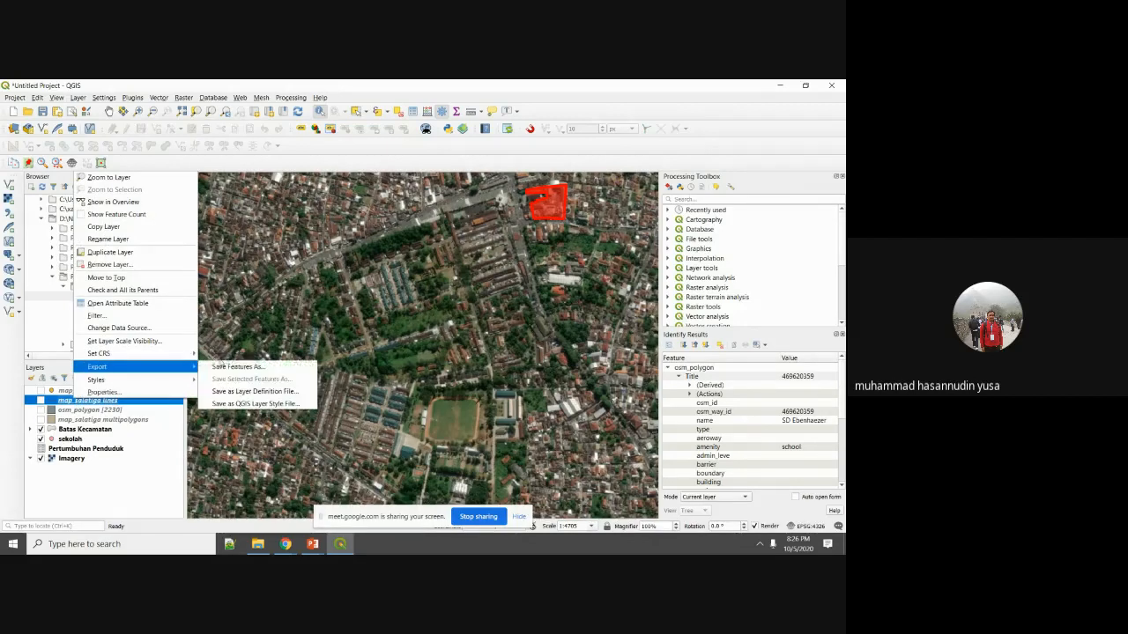
left_click(227, 366)
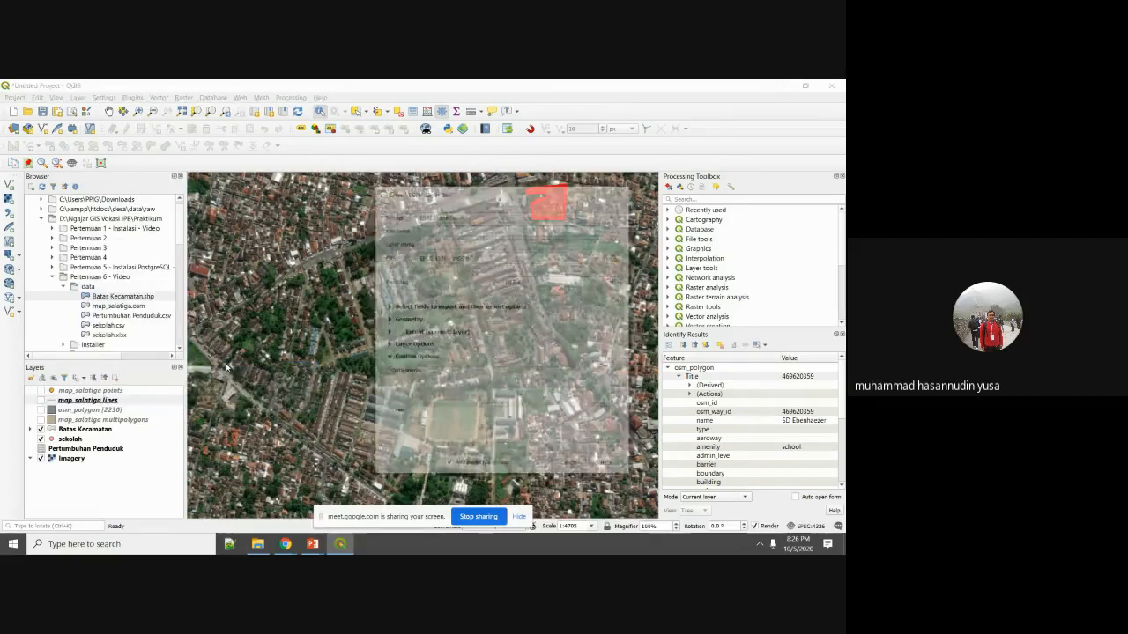
left_click(511, 218)
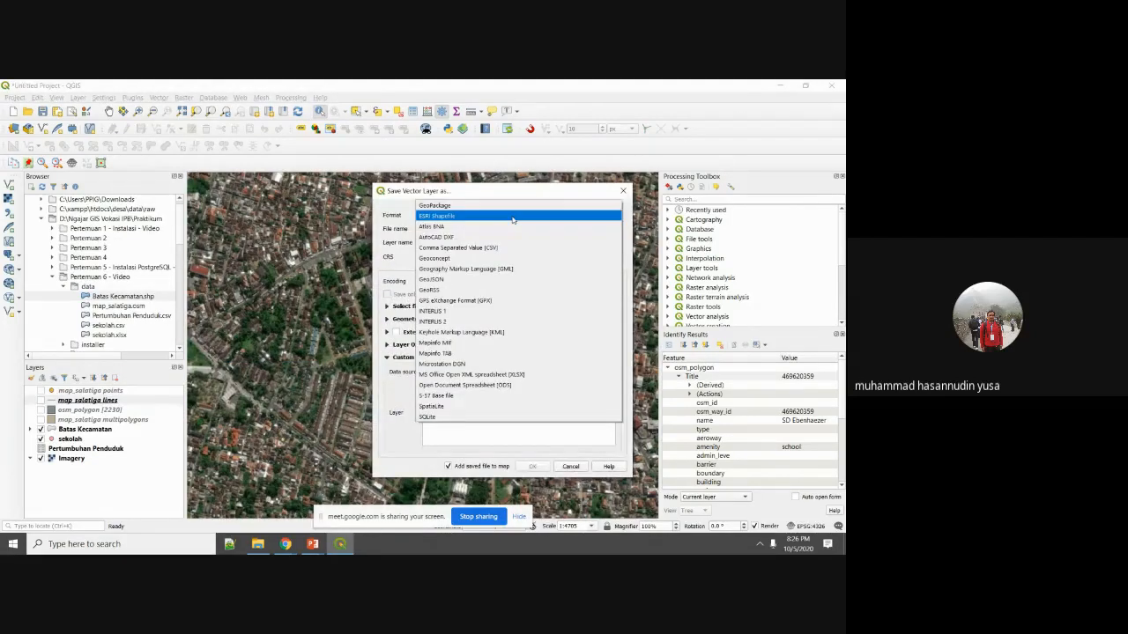
left_click(511, 333)
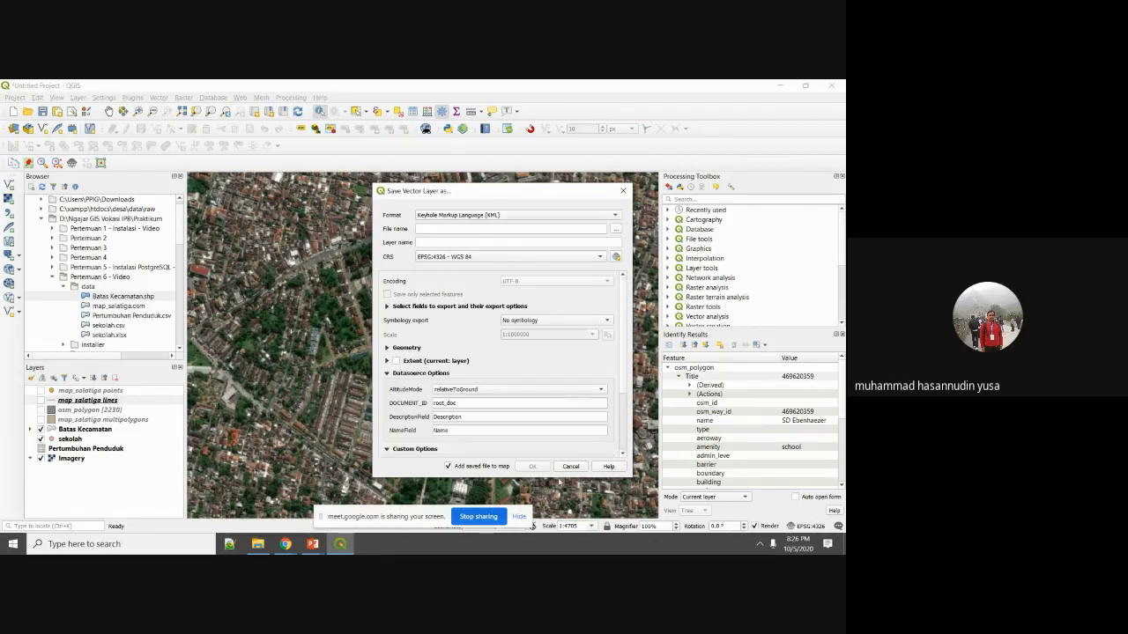
left_click(570, 467)
Turn on map_salatiga lines and reopen Save Features As, browsing to map_salatiga_ln before backing out.
left_click(41, 401)
right_click(89, 402)
mouse_move(158, 369)
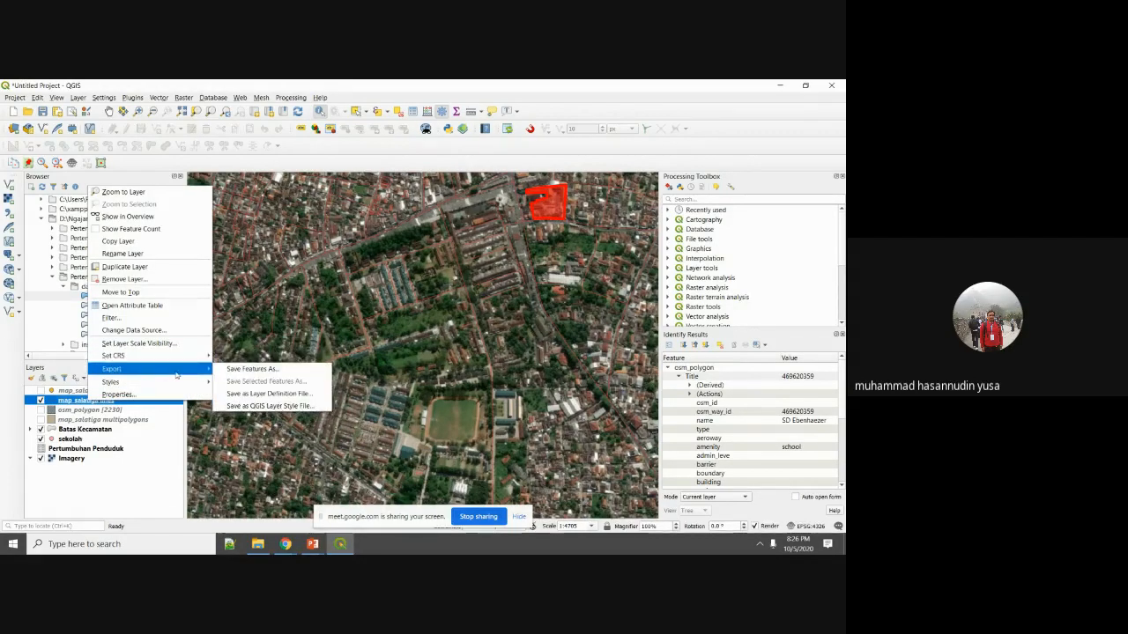
left_click(229, 369)
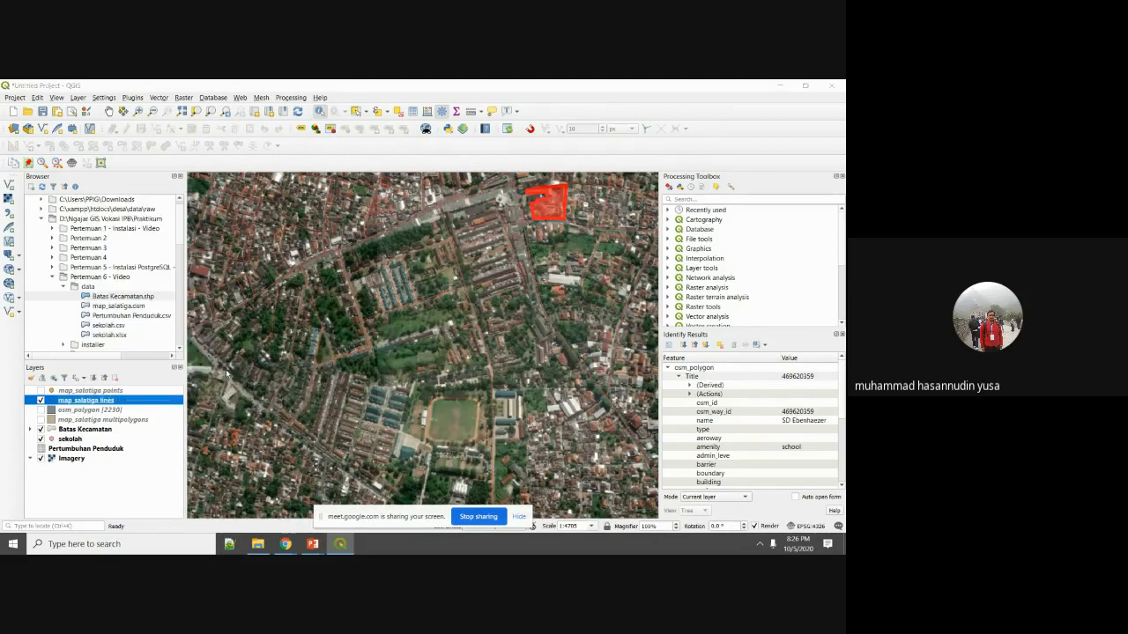
left_click(615, 229)
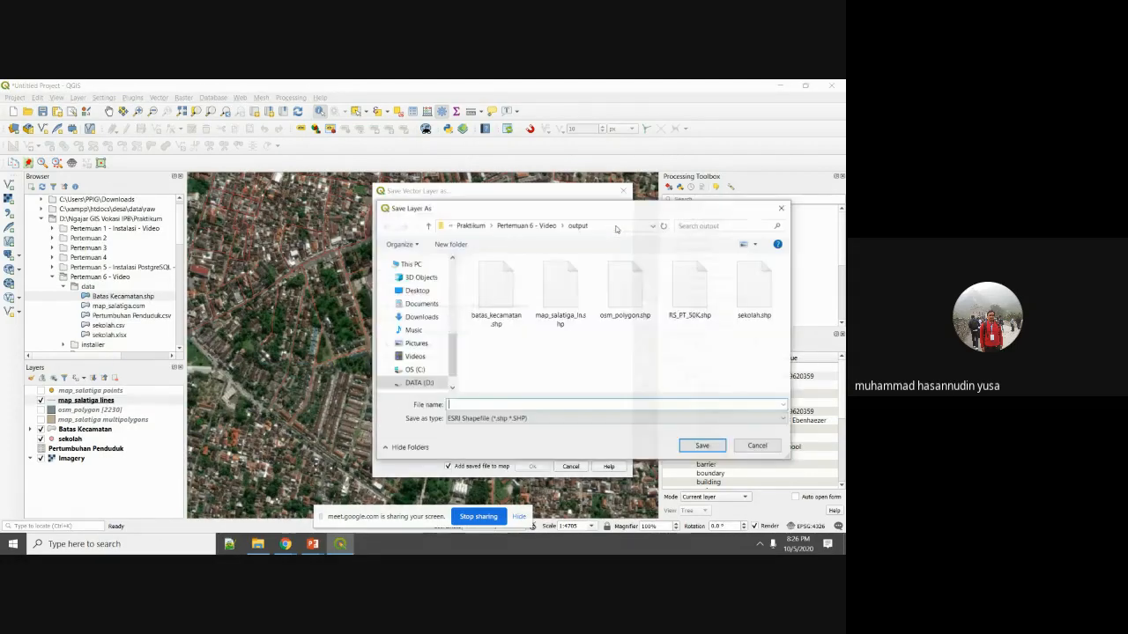
left_click(561, 290)
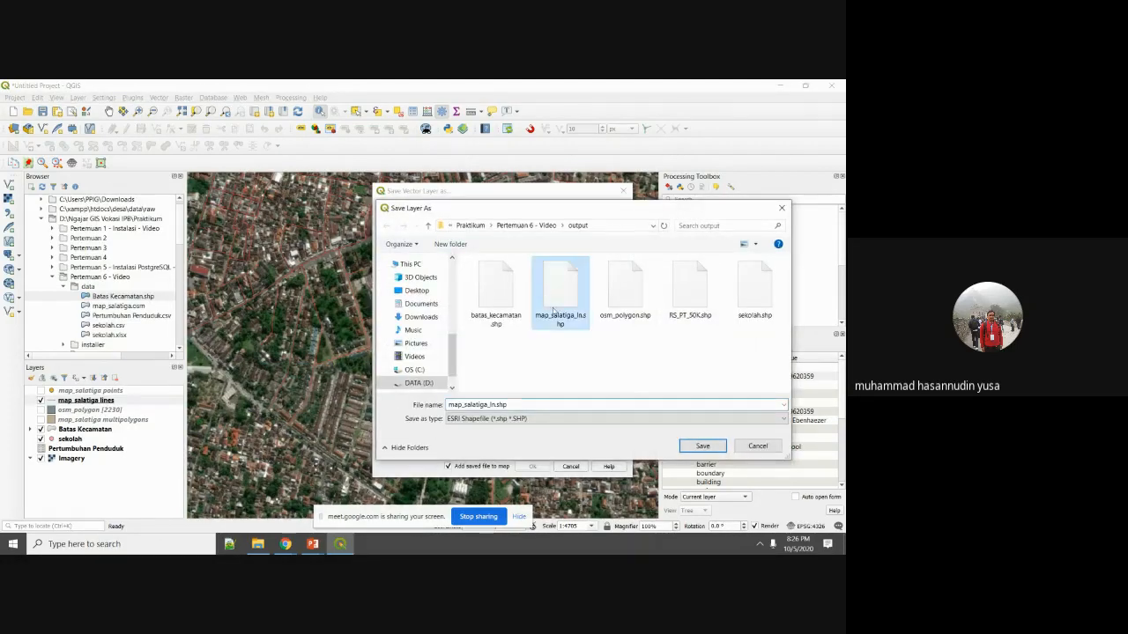
left_click(587, 419)
left_click(763, 447)
left_click(755, 446)
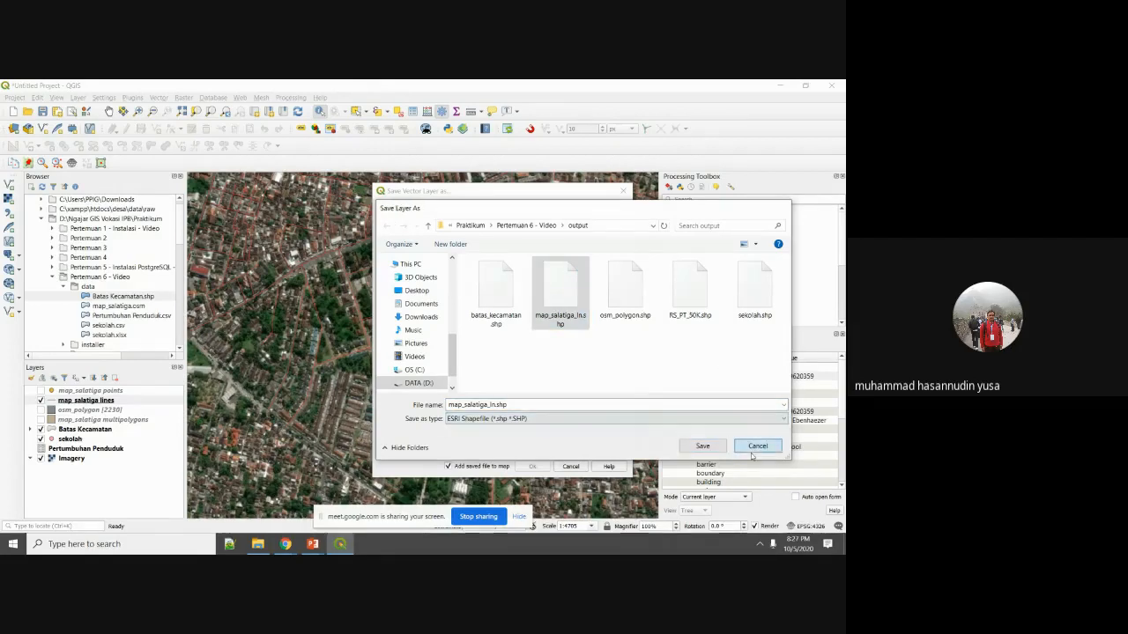
Export the lines as KML to map_salatiga_ln.kml, replacing the existing file.
left_click(605, 219)
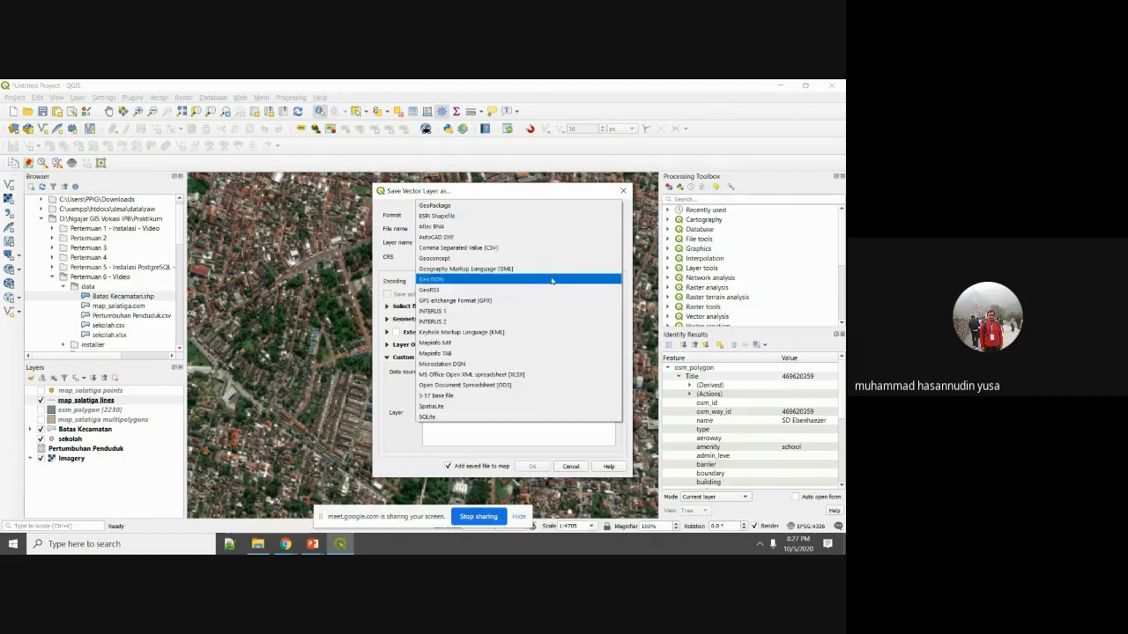
left_click(515, 332)
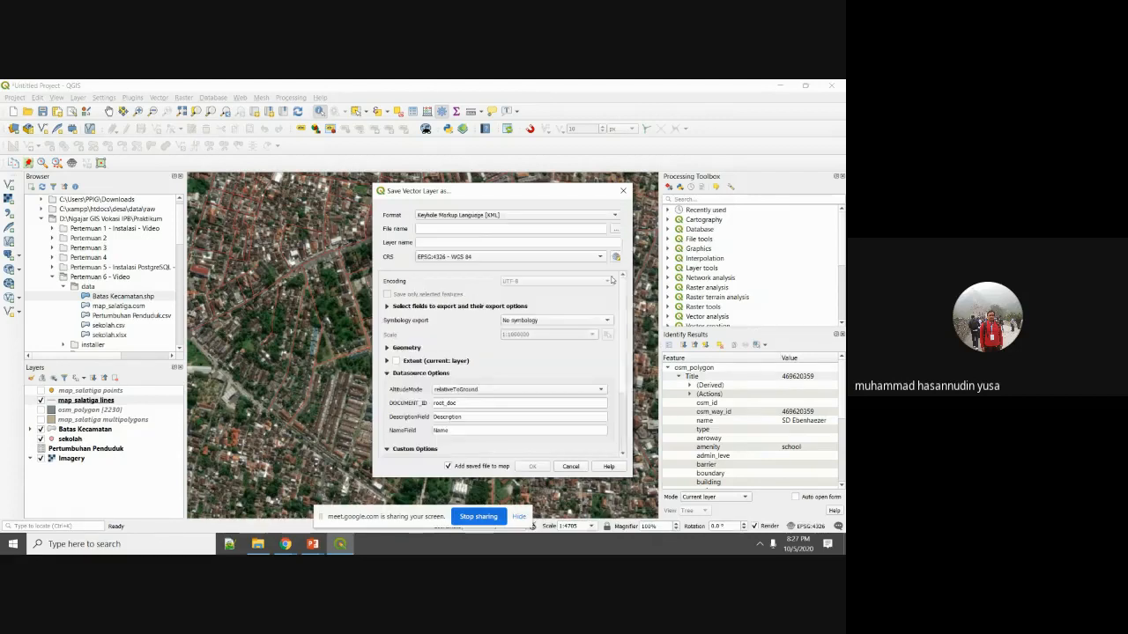
left_click(617, 226)
left_click(502, 296)
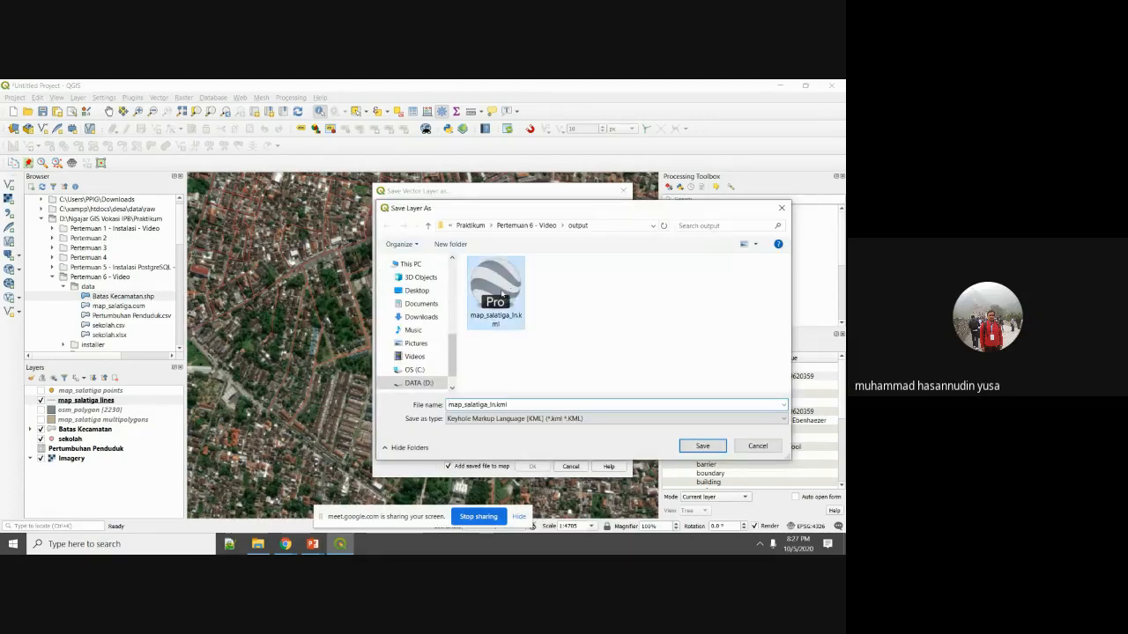
left_click(702, 447)
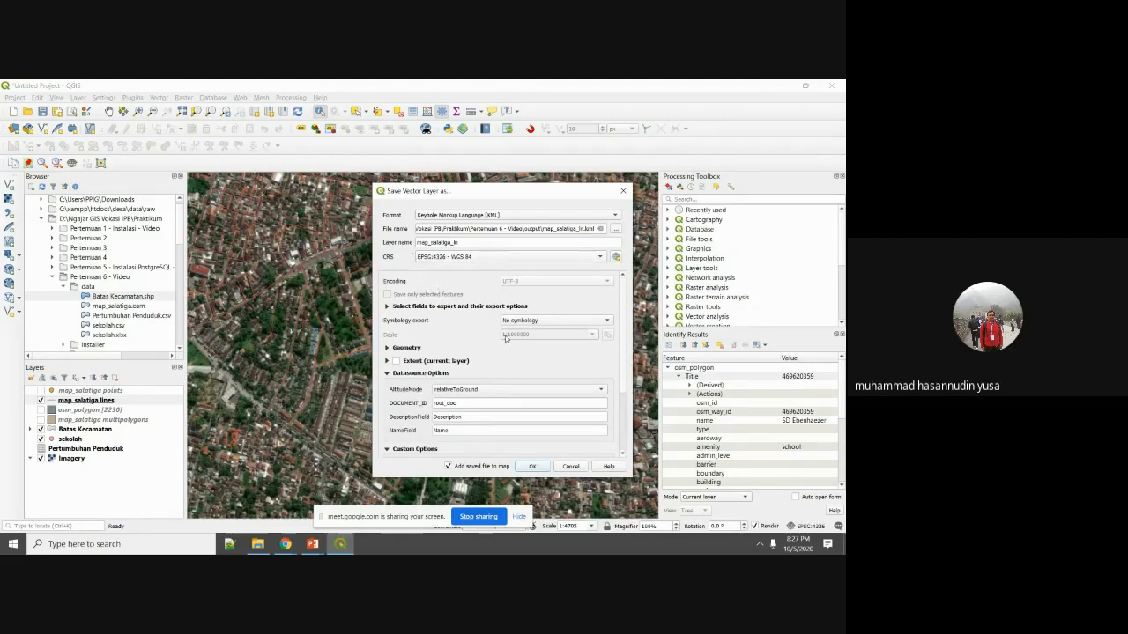
left_click(532, 467)
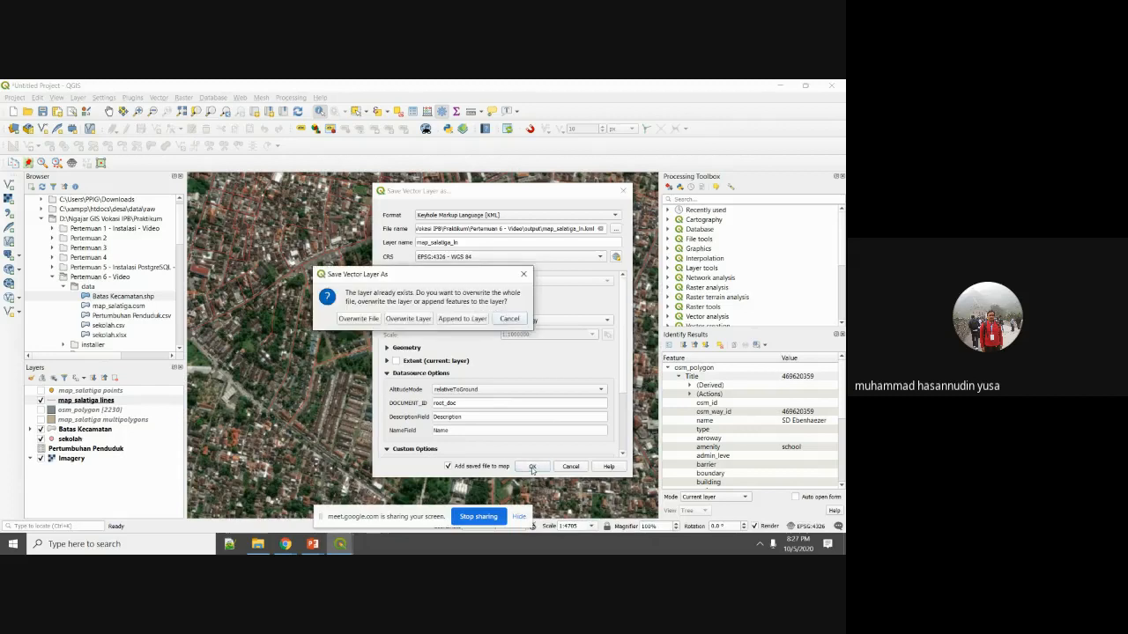
left_click(373, 320)
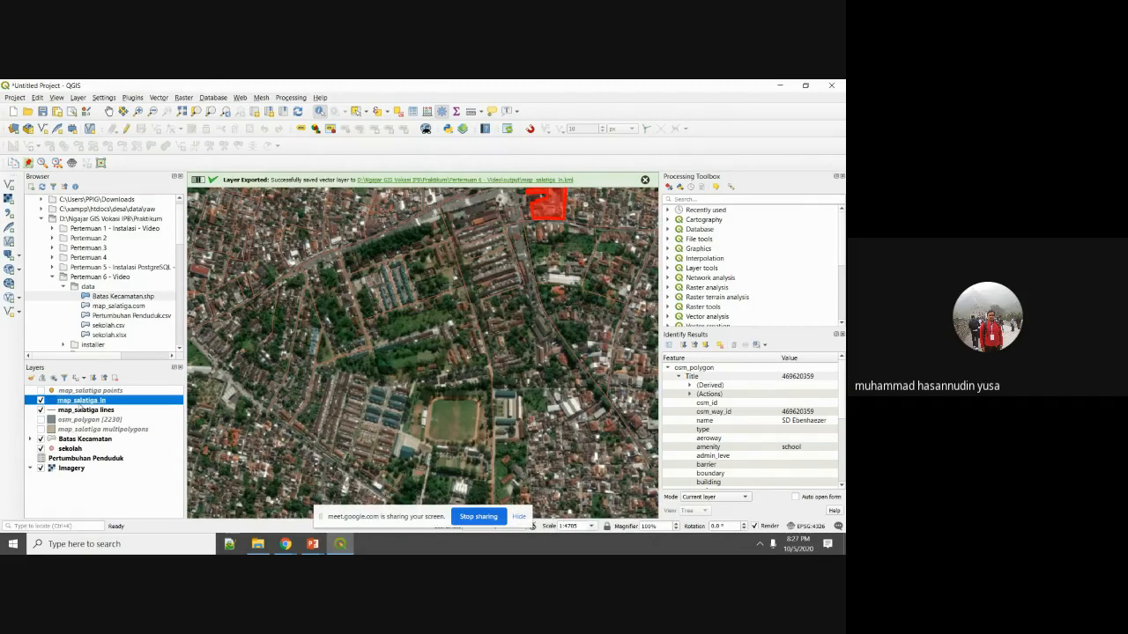
left_click(550, 260)
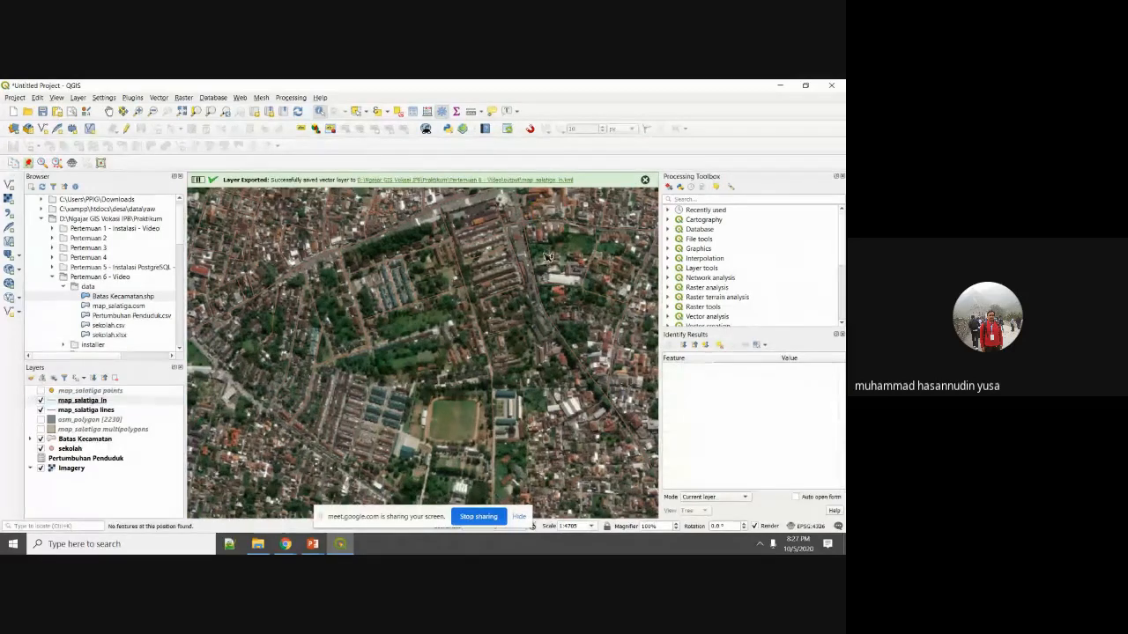
Toggle the new map_salatiga_ln layer off and on to check its road lines.
scroll(550, 260, "down", 2)
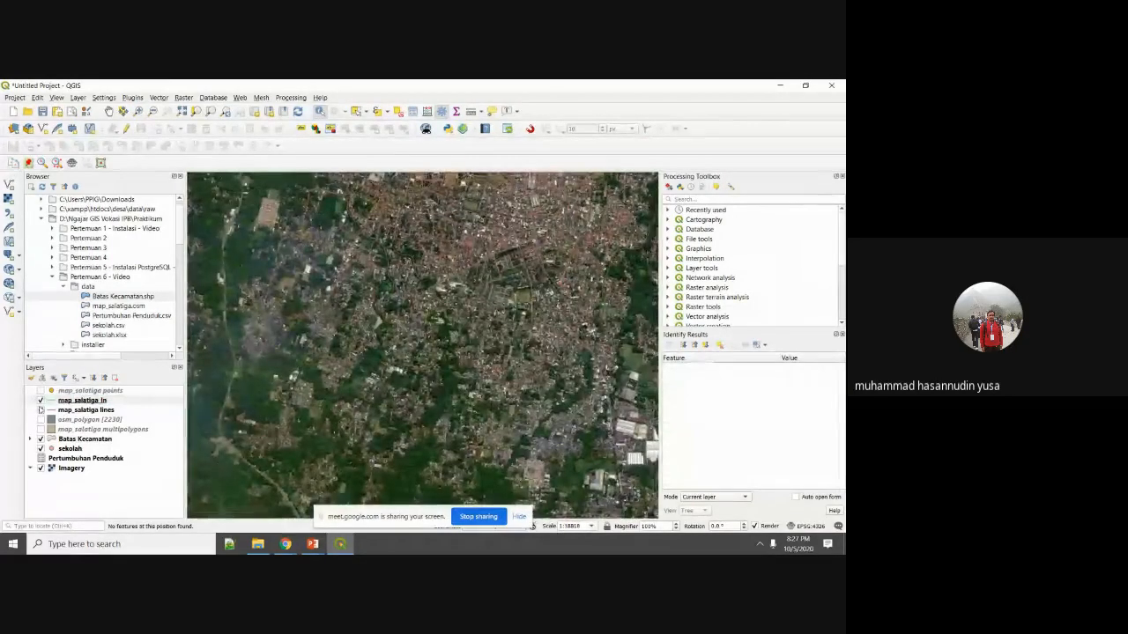
left_click(41, 402)
left_click(40, 401)
left_click(40, 401)
Launch Google Earth Pro from Windows search and bring up the data folder in File Explorer.
left_click(137, 544)
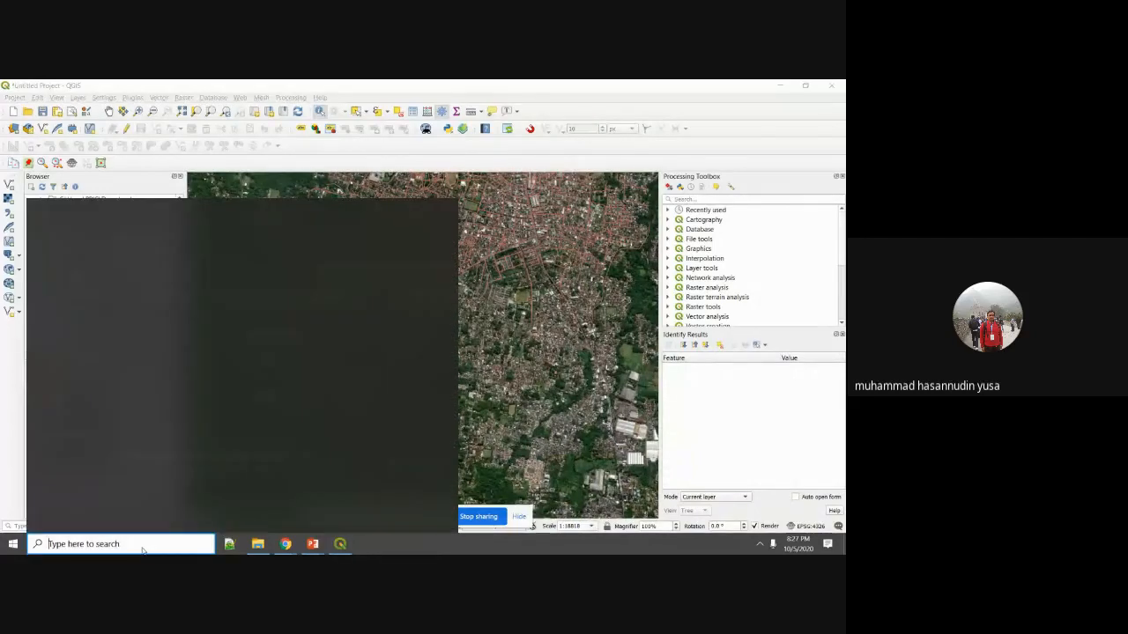
type("googl")
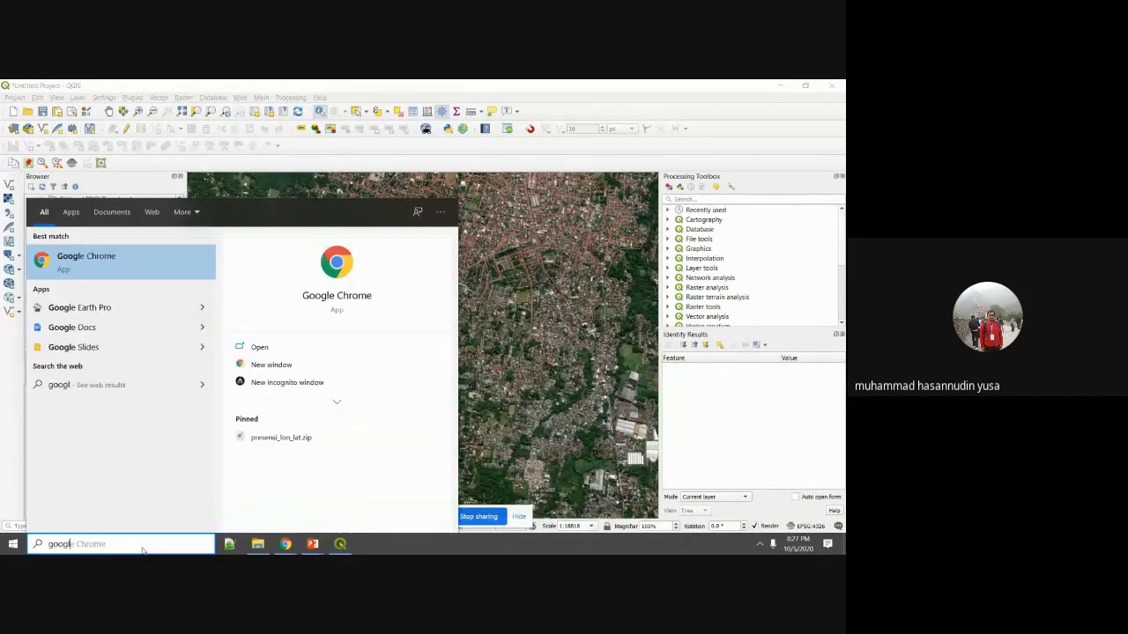
left_click(132, 307)
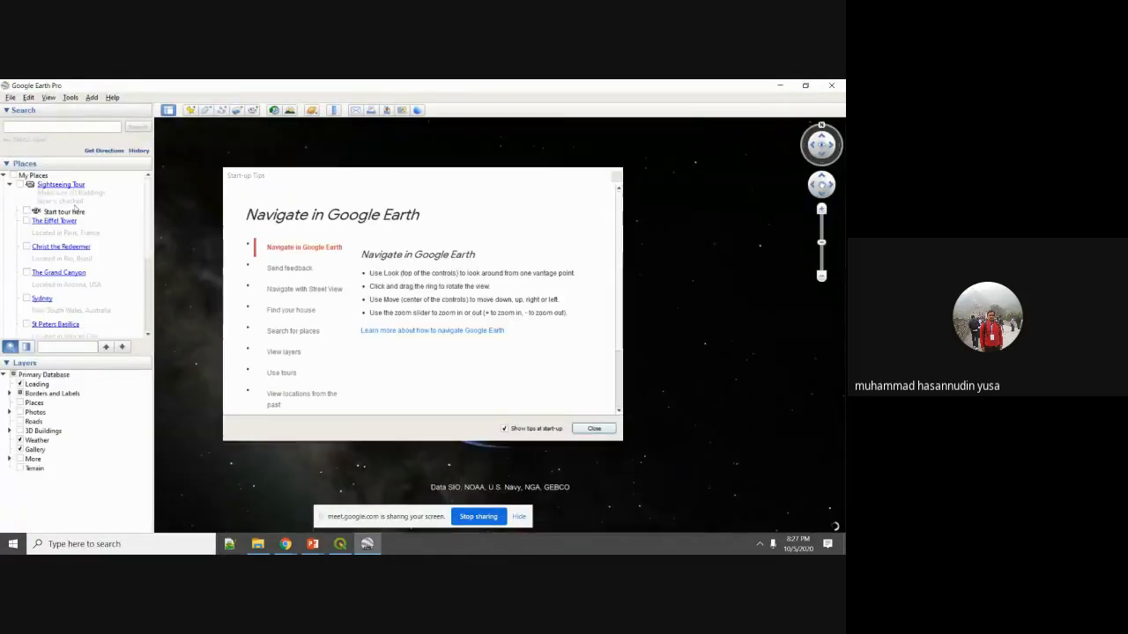
left_click(257, 544)
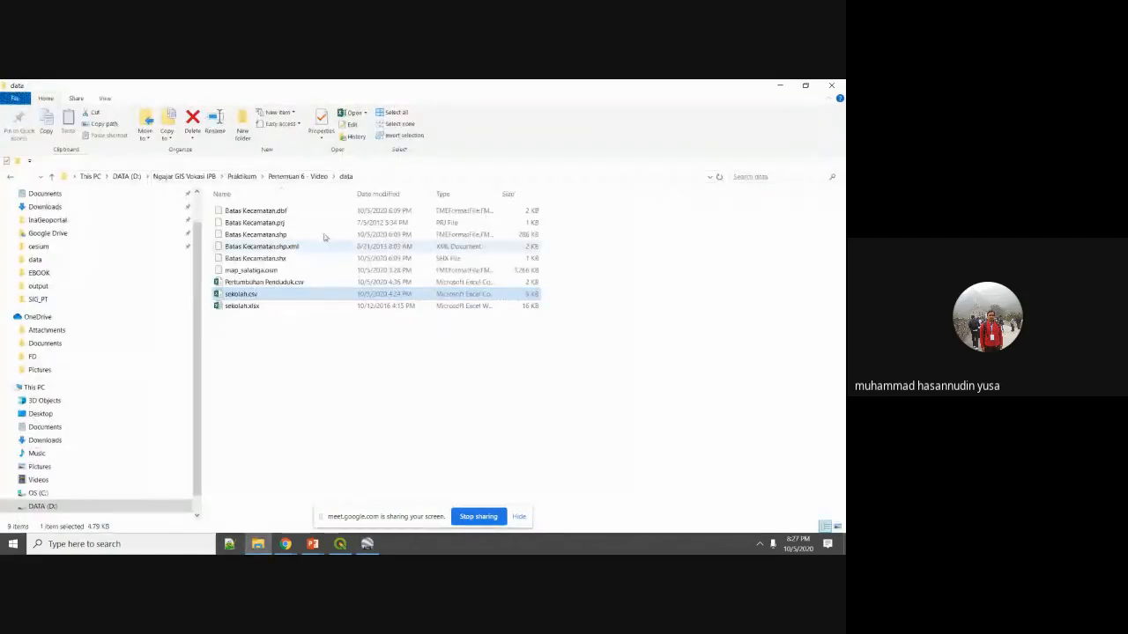
Load map_salatiga_ln.kml from the output folder into Google Earth Pro and dismiss the Start-up Tips.
left_click(290, 177)
double_click(264, 234)
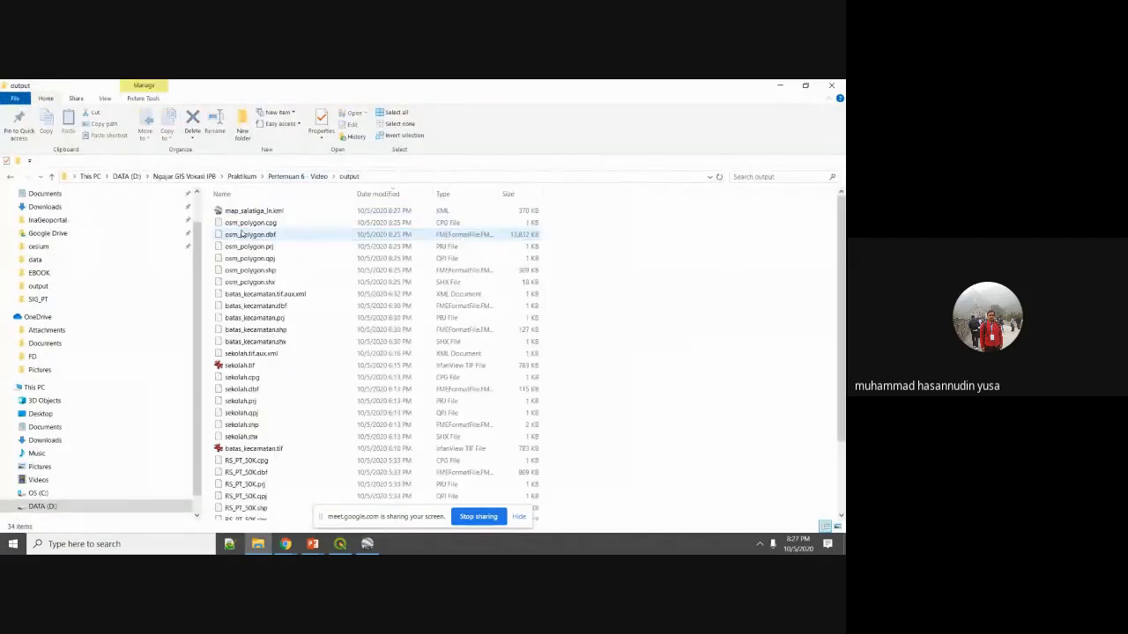
scroll(277, 370, "down", 3)
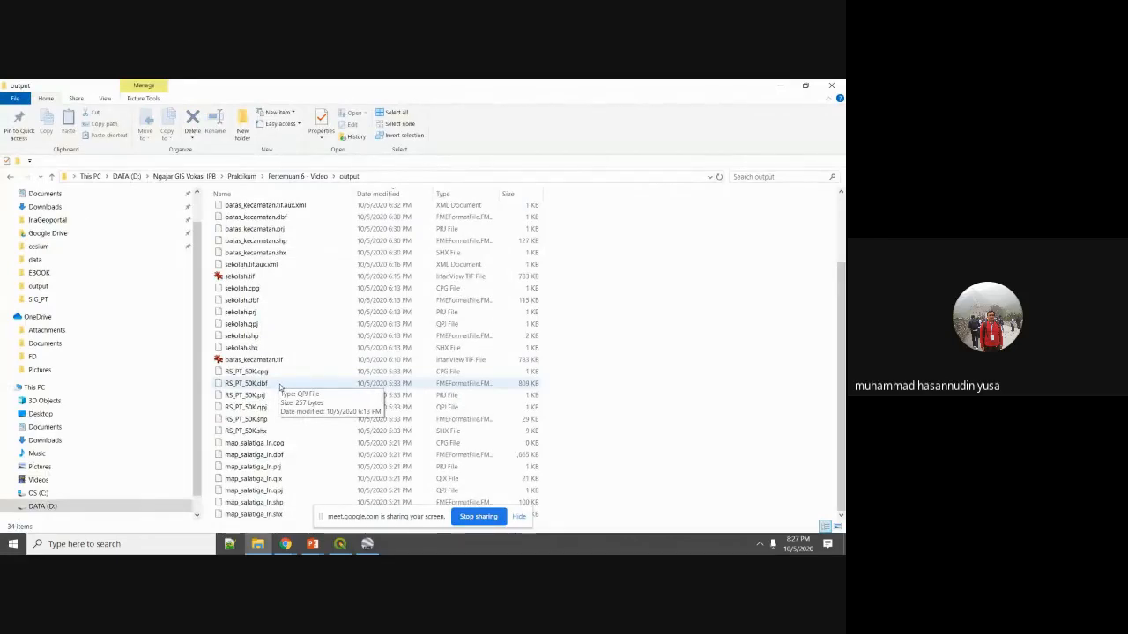
scroll(308, 334, "up", 3)
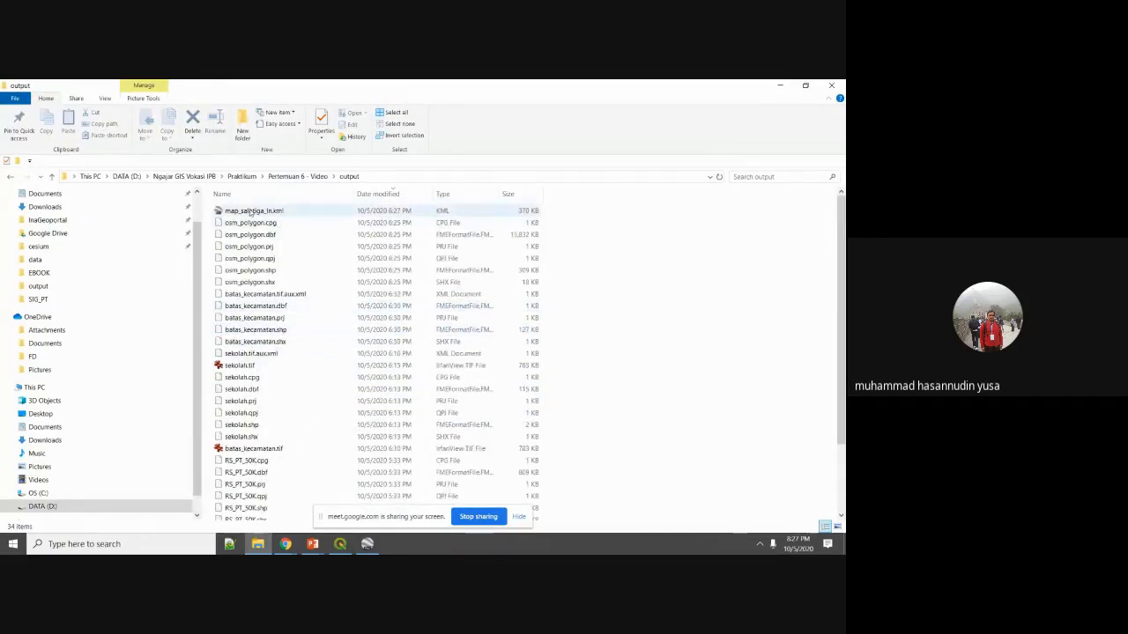
left_click(252, 213)
left_click_drag(255, 213, 721, 324)
left_click(595, 429)
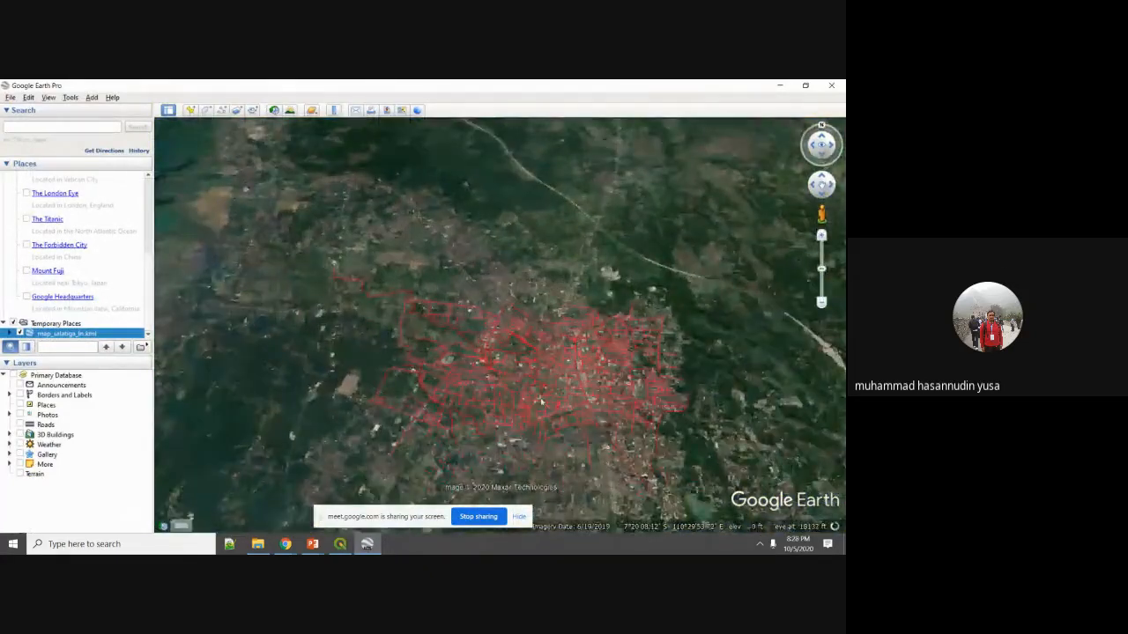
scroll(621, 379, "down", 5)
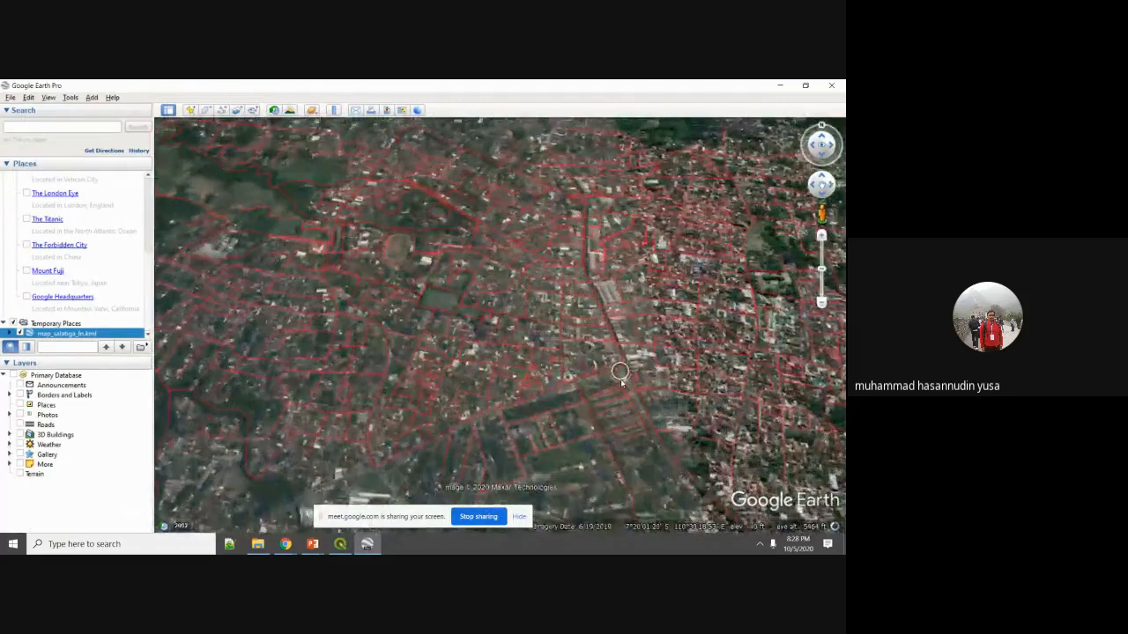
left_click_drag(612, 394, 612, 348)
scroll(573, 283, "down", 2)
scroll(573, 283, "down", 3)
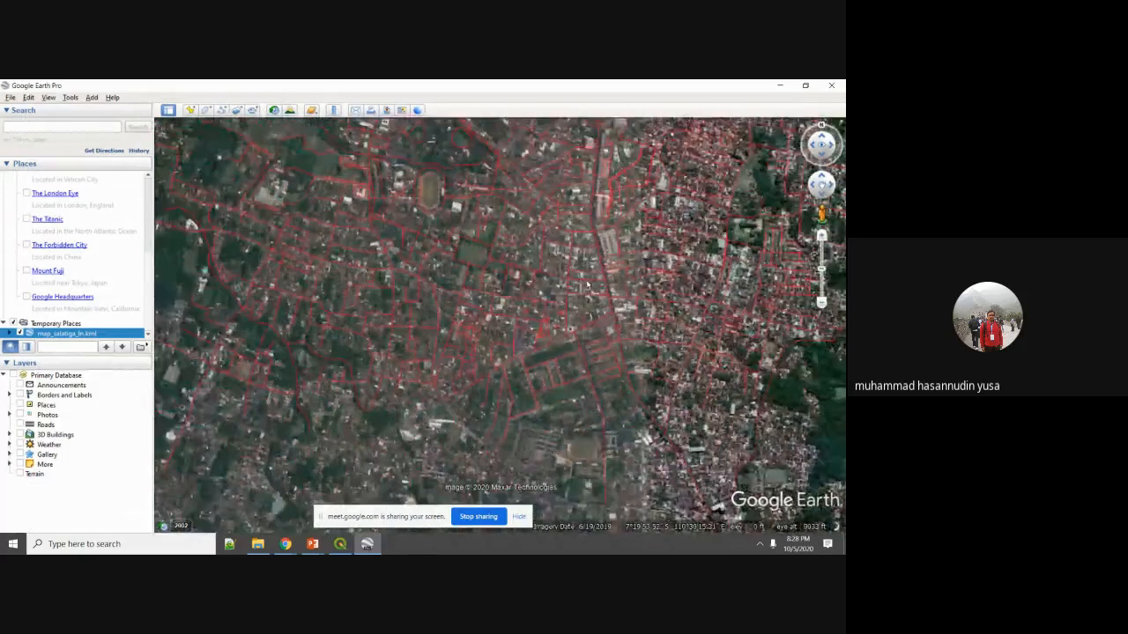
left_click_drag(574, 283, 549, 342)
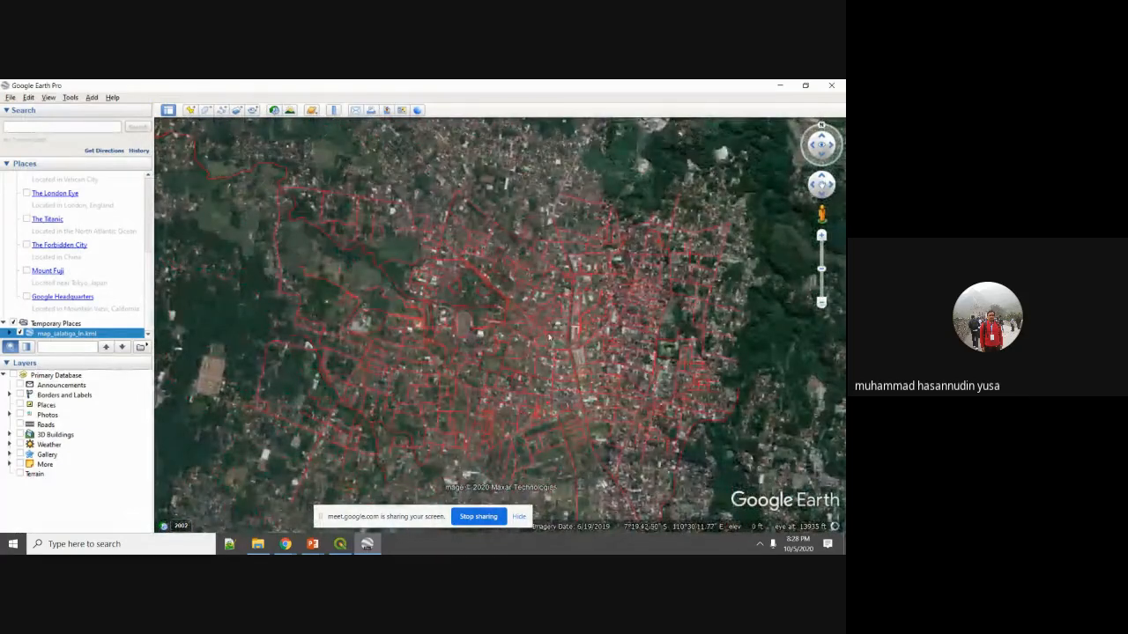
scroll(549, 338, "down", 3)
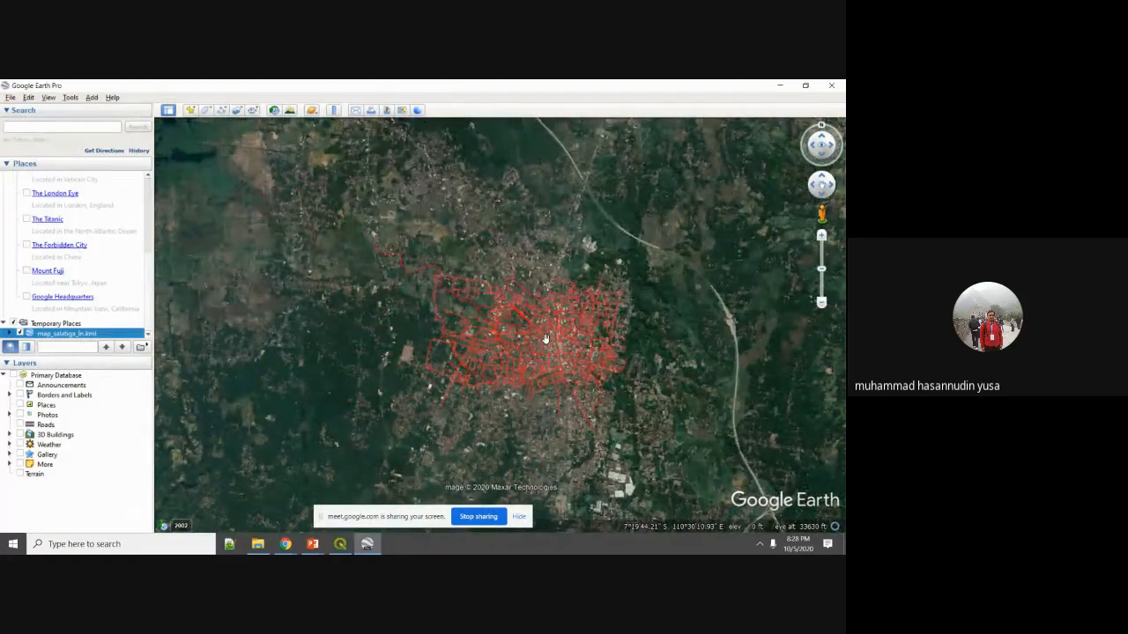
left_click(339, 544)
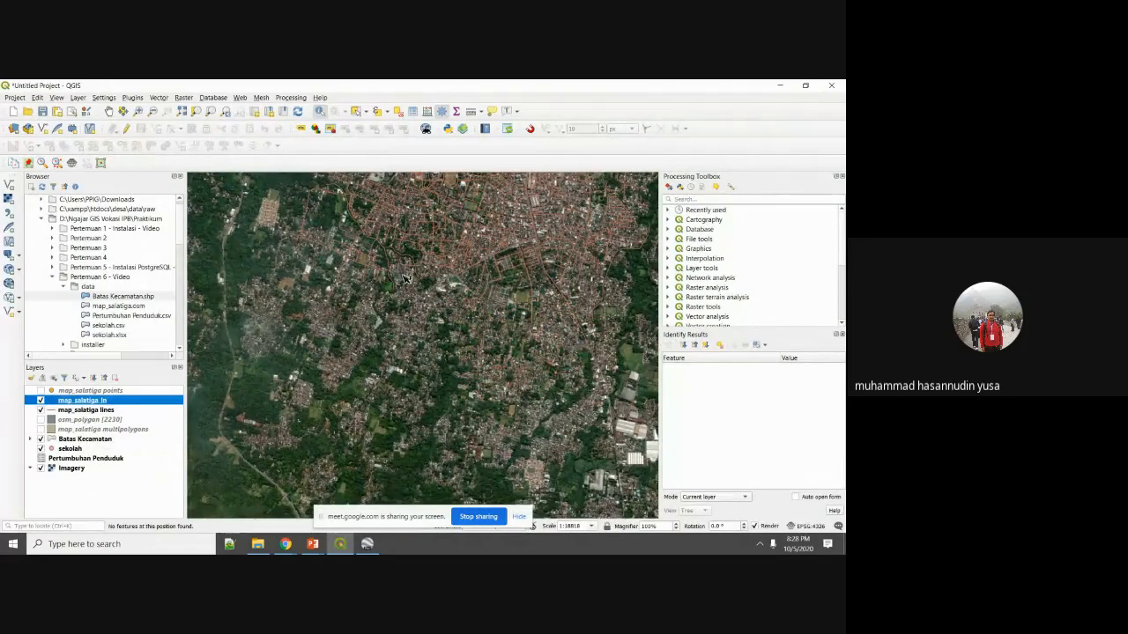
Box-select northern road features, cancel the map_salatiga_ln export menu, and clear the selection.
left_click(355, 111)
left_click_drag(272, 208, 459, 326)
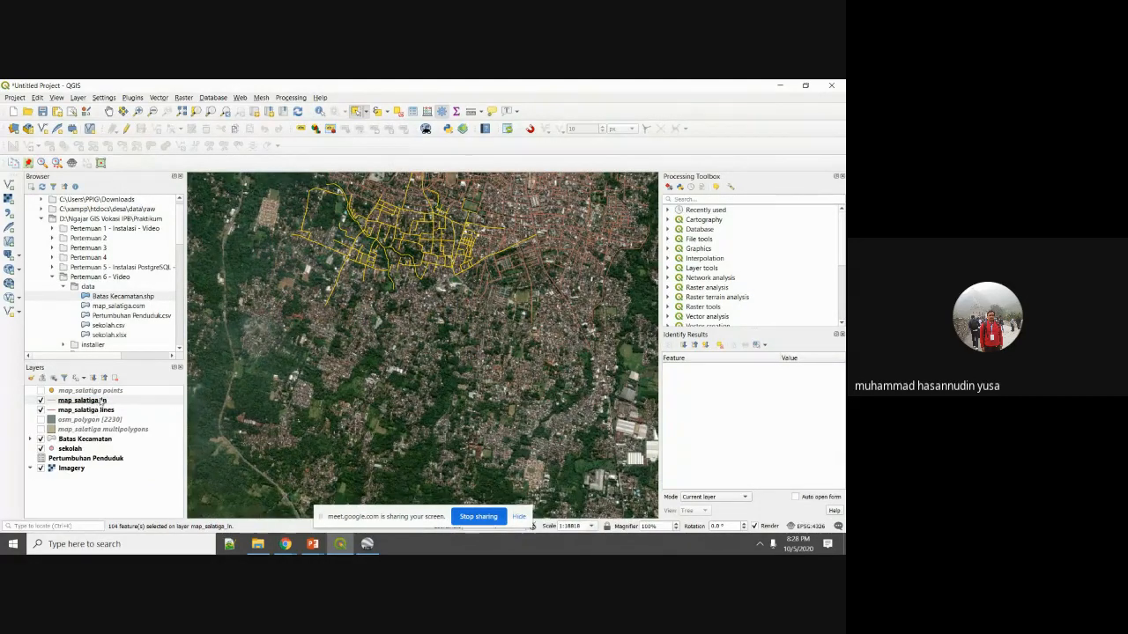
right_click(104, 402)
mouse_move(185, 373)
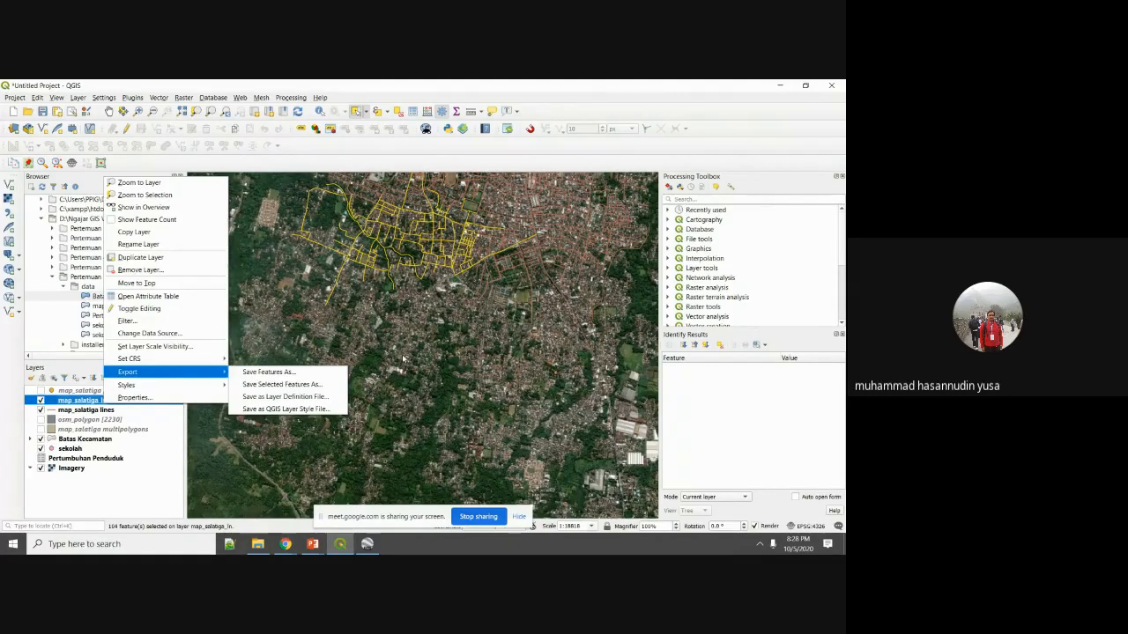
key("Escape")
left_click(426, 347)
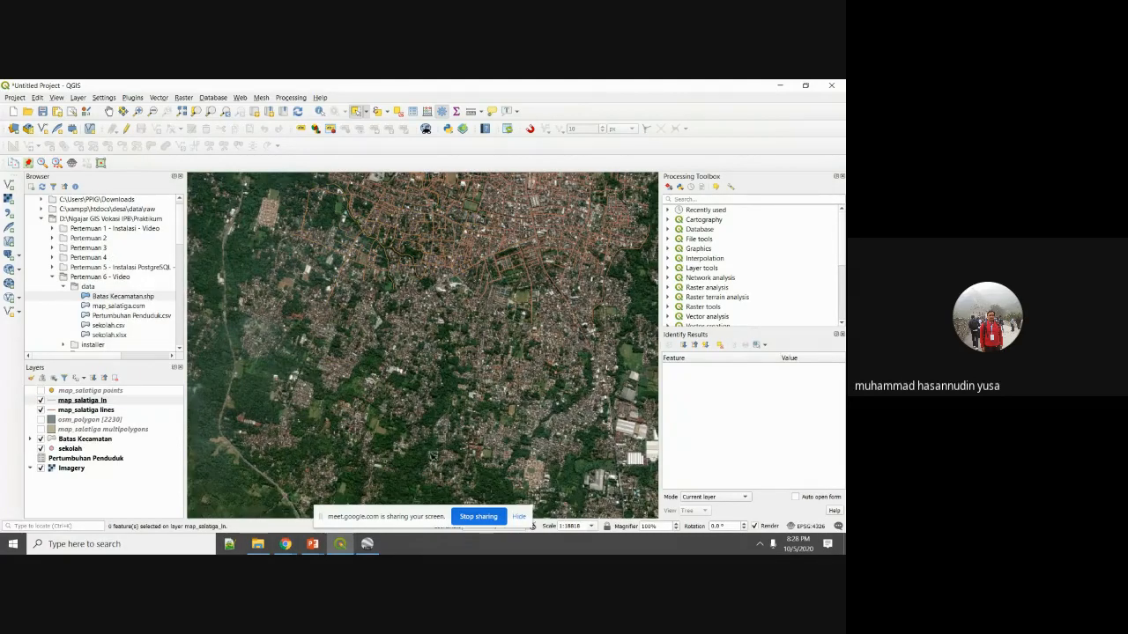
left_click(314, 544)
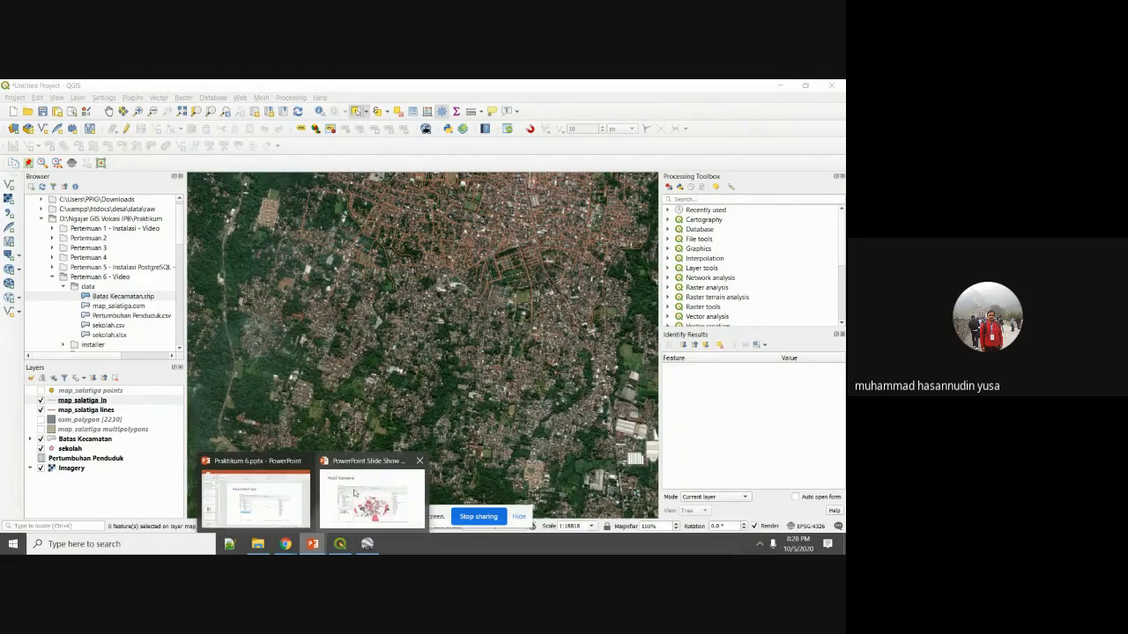
Advance the slide show from the KML slide through to Hasil import, then return to QGIS.
left_click(354, 493)
left_click(354, 493)
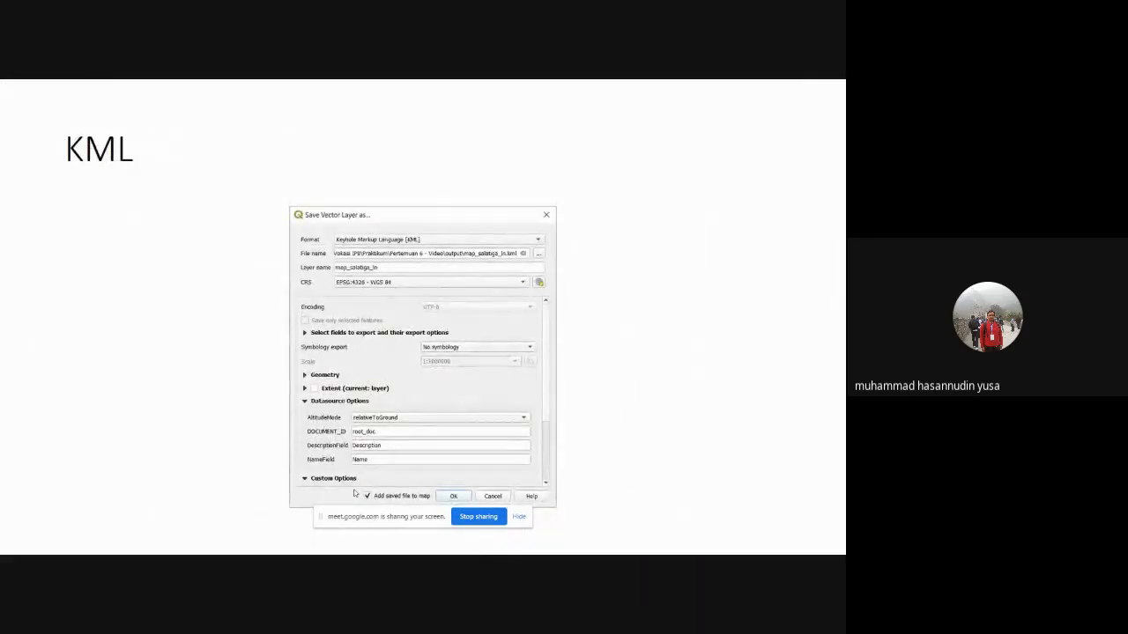
left_click(354, 494)
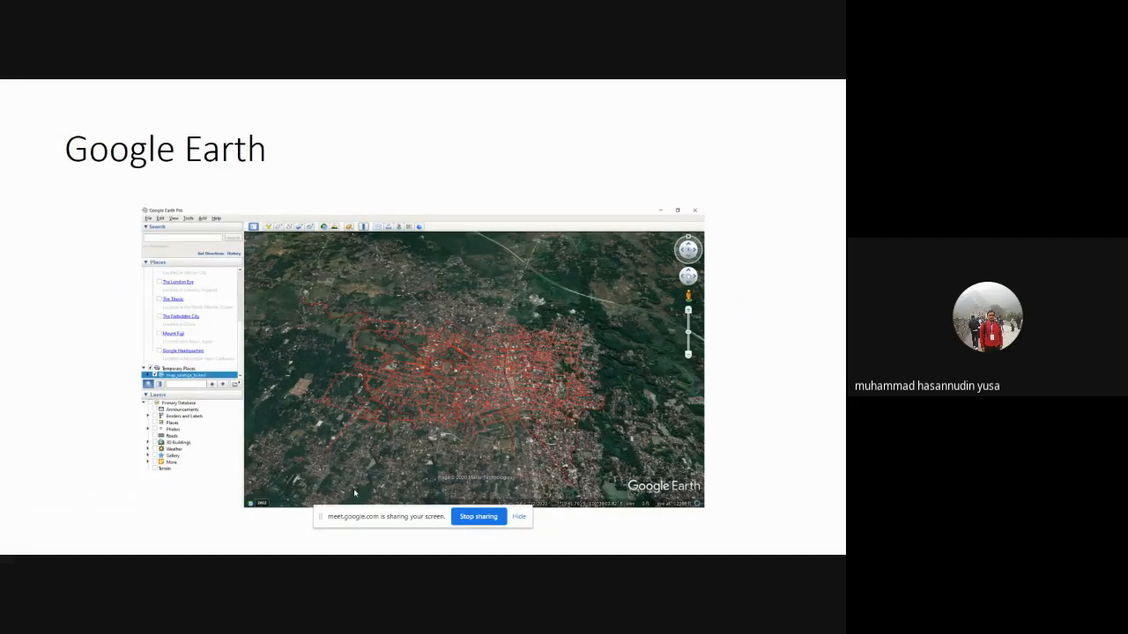
left_click(354, 493)
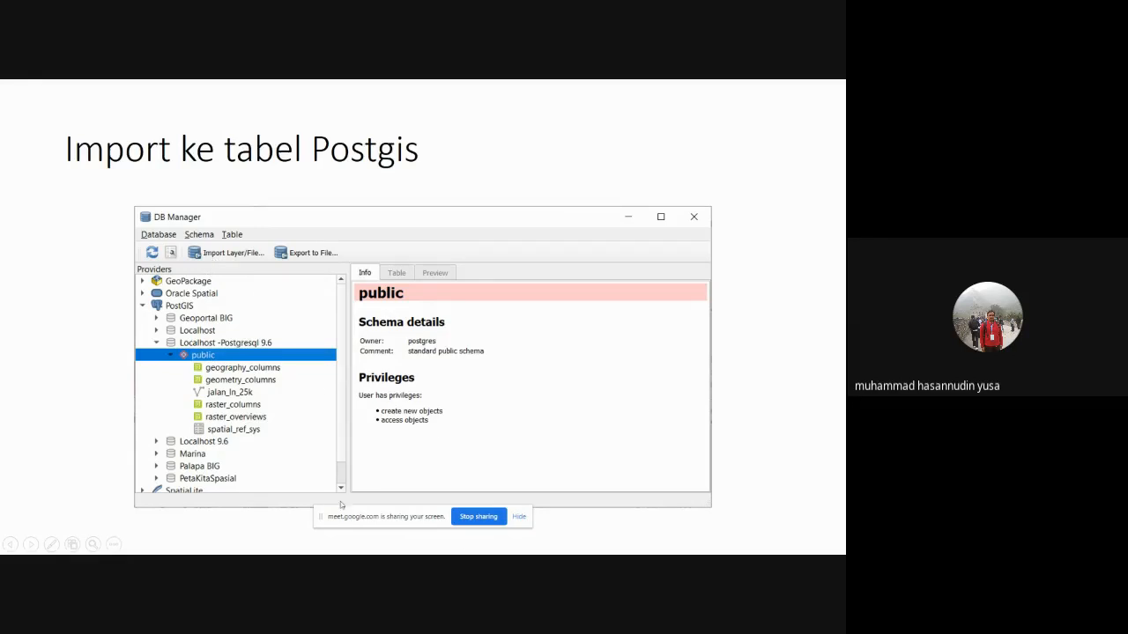
left_click(436, 427)
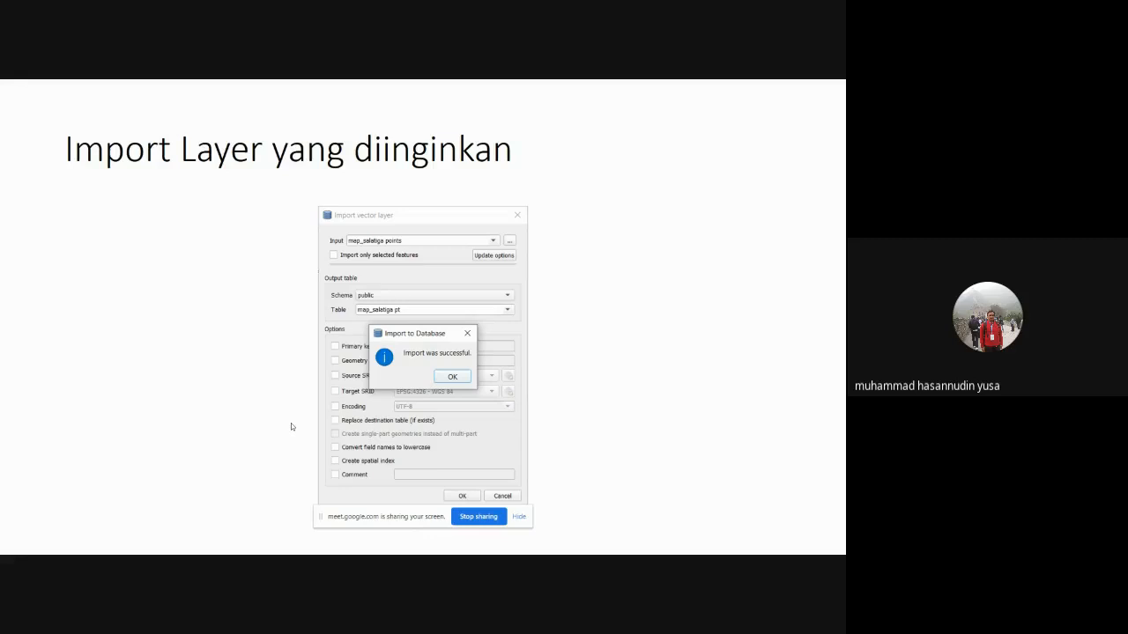
left_click(291, 427)
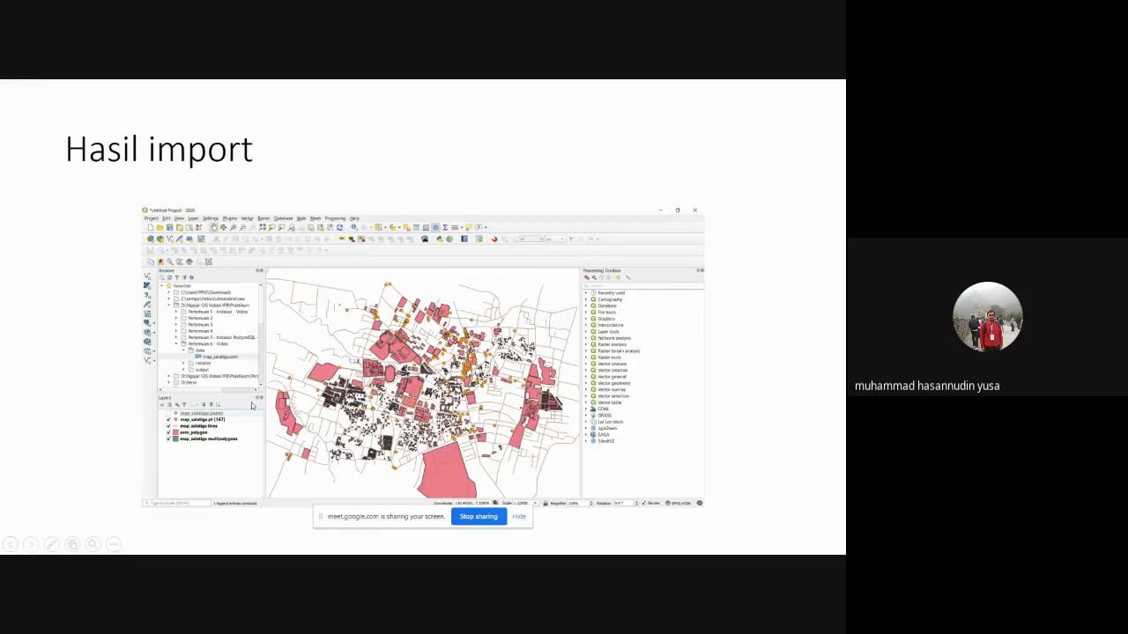
key("super")
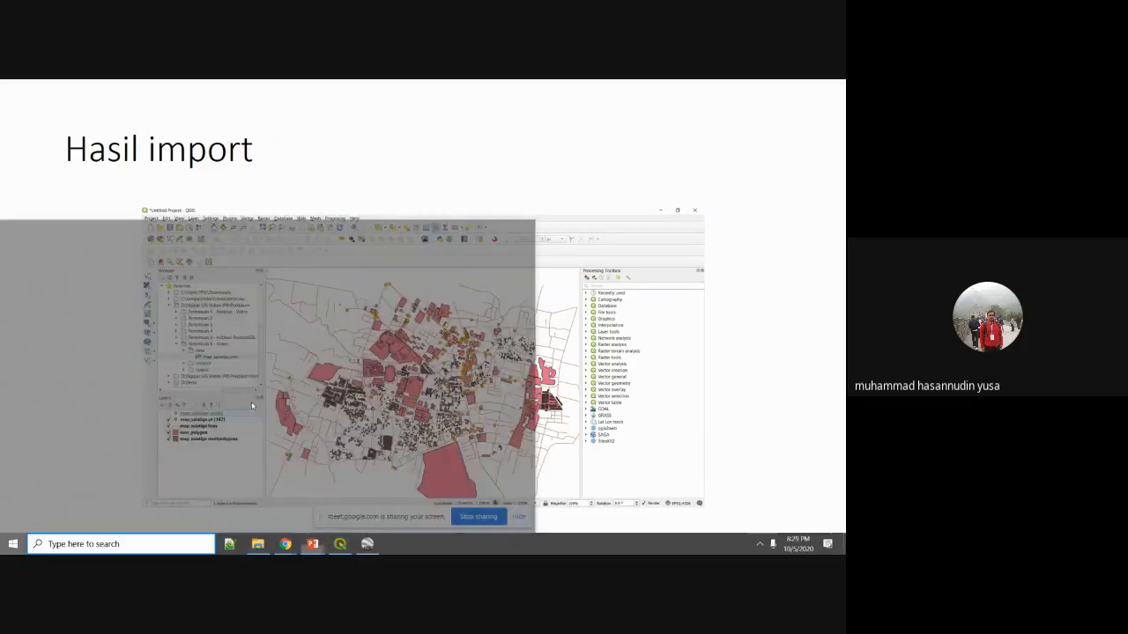
left_click(340, 544)
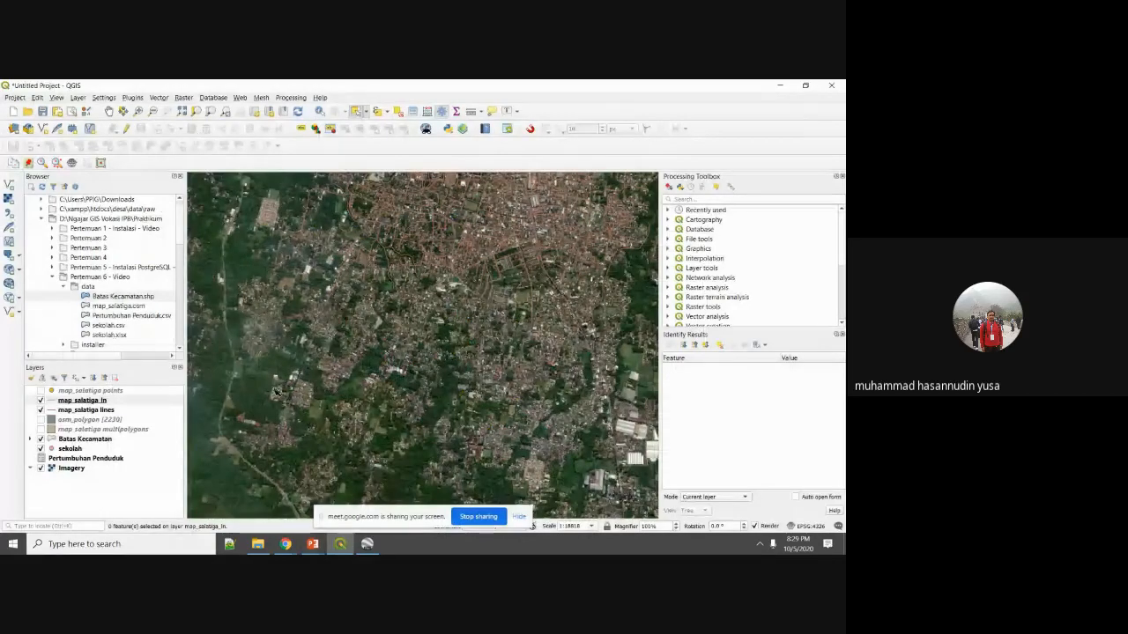
Open DB Manager and log in to the Localhost -Postgresql 9.6 PostGIS connection with the database username and password.
left_click(212, 97)
left_click(216, 111)
left_click_drag(327, 274, 359, 195)
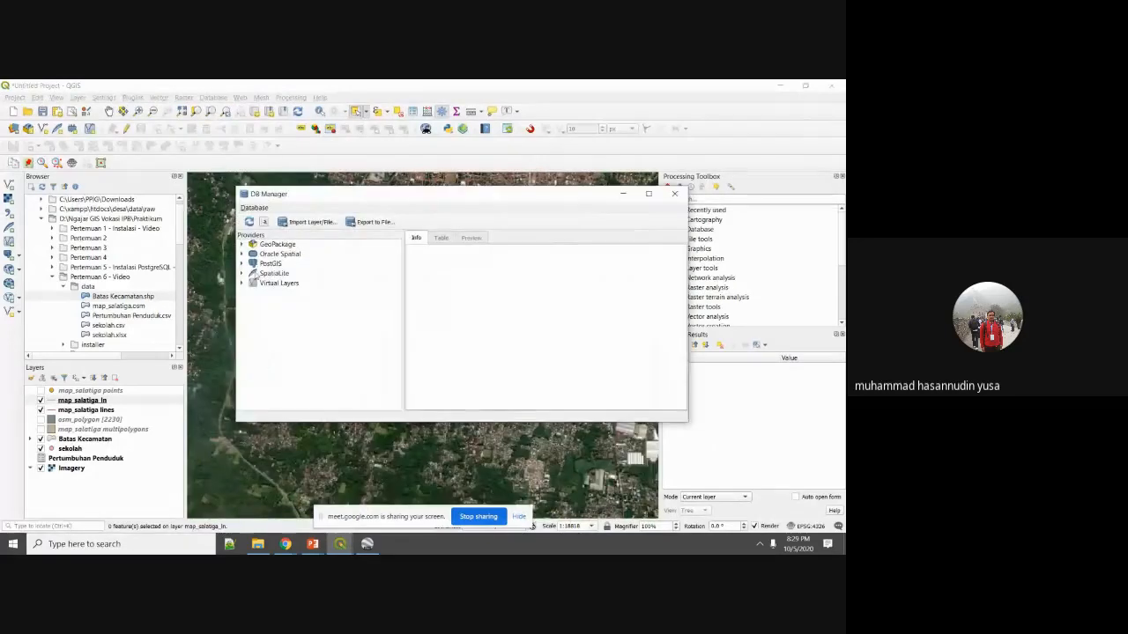
left_click(242, 263)
left_click(302, 292)
double_click(302, 291)
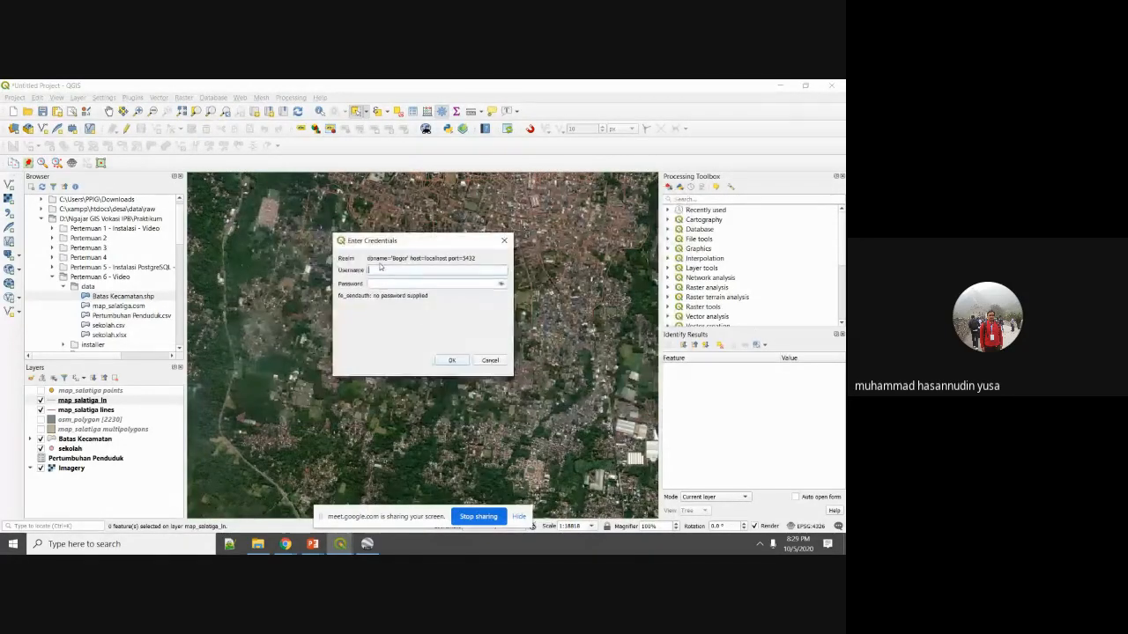
type("postgres")
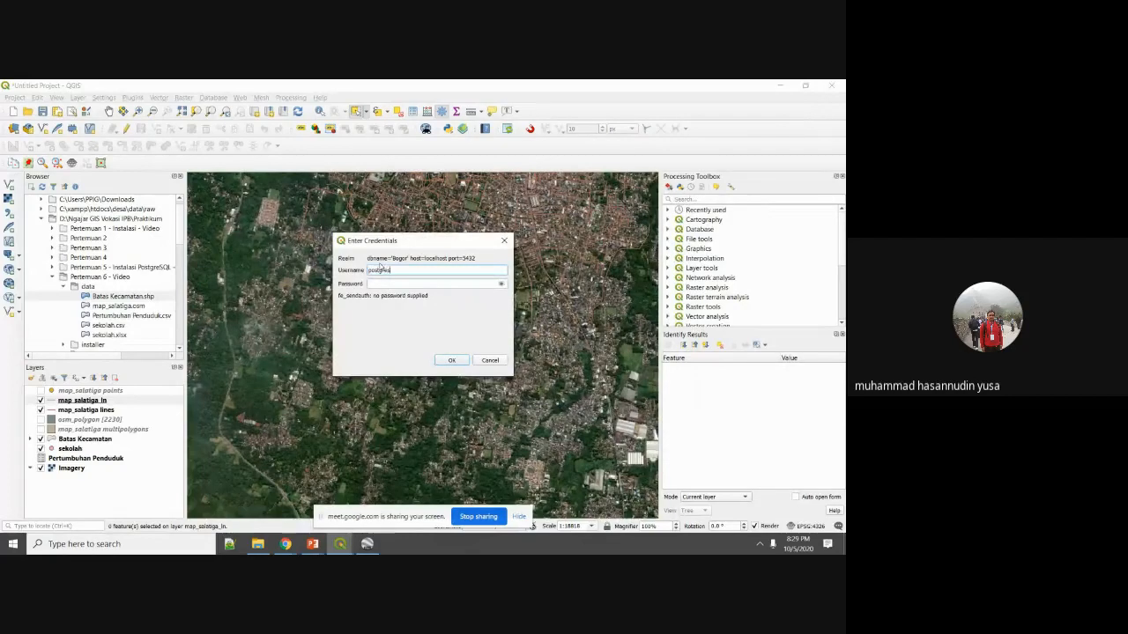
key("Tab")
type("•••••••")
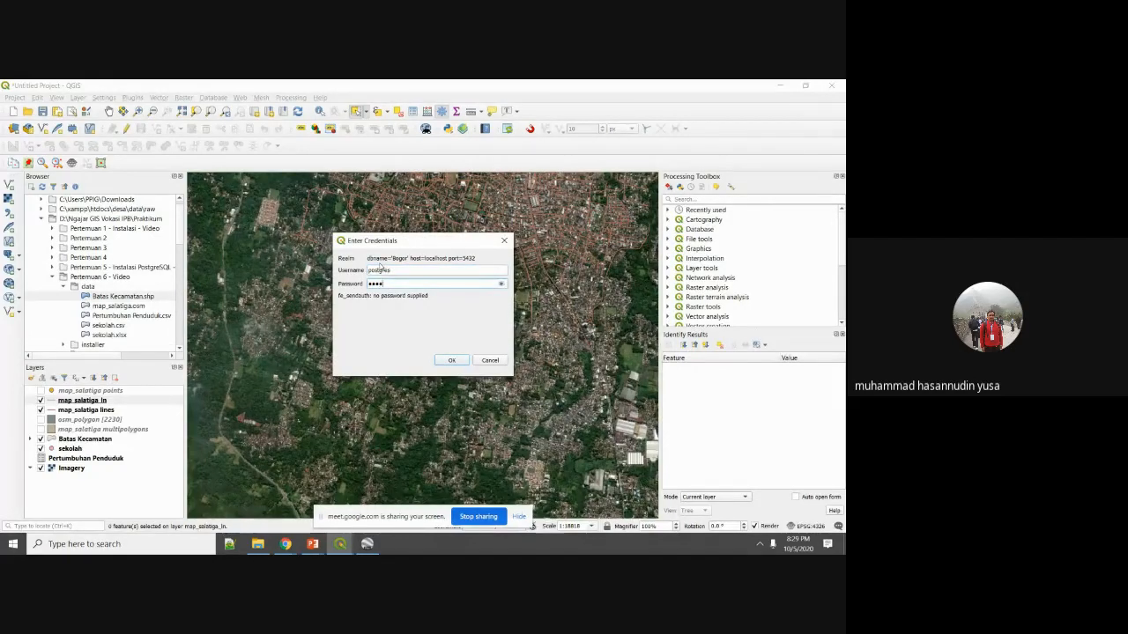
left_click(458, 361)
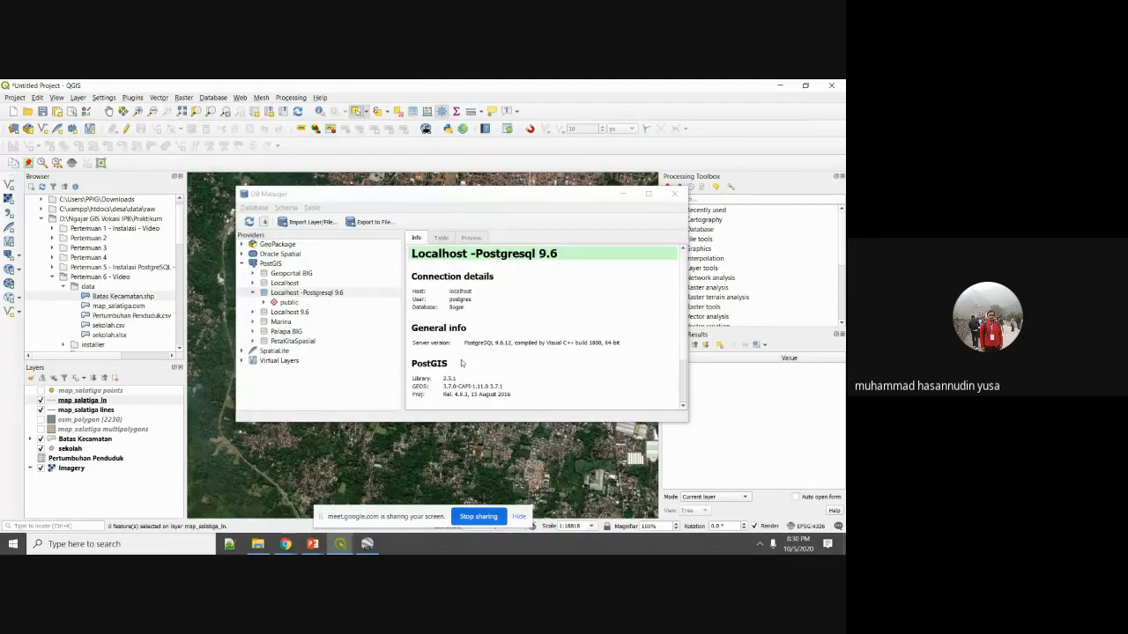
Delete the map_salatiga pt table from the public schema.
double_click(274, 303)
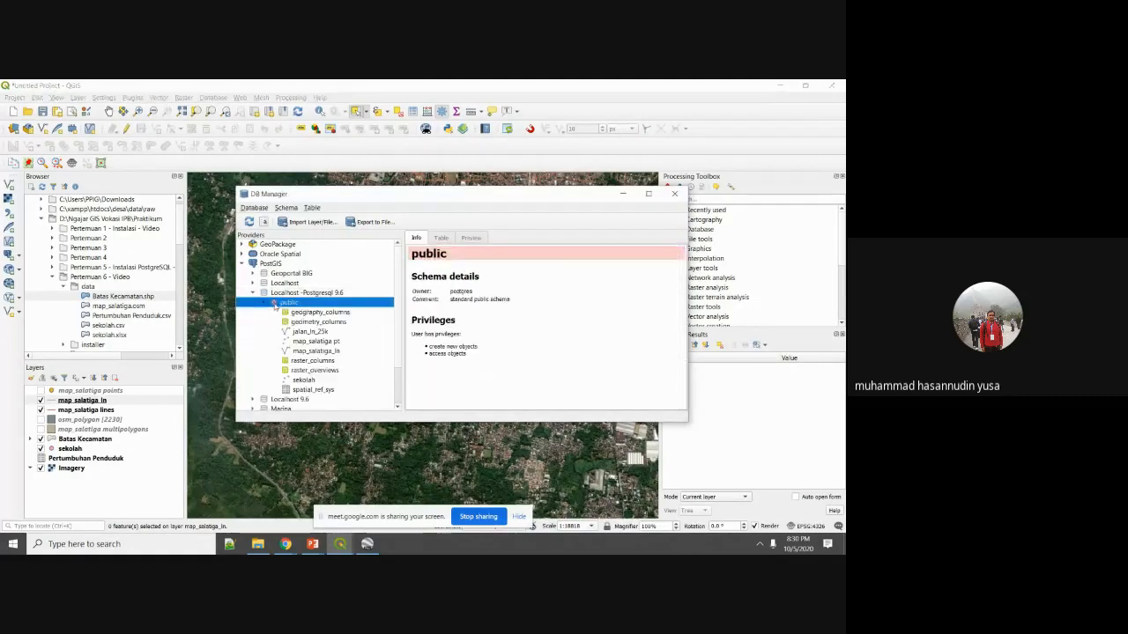
left_click(316, 341)
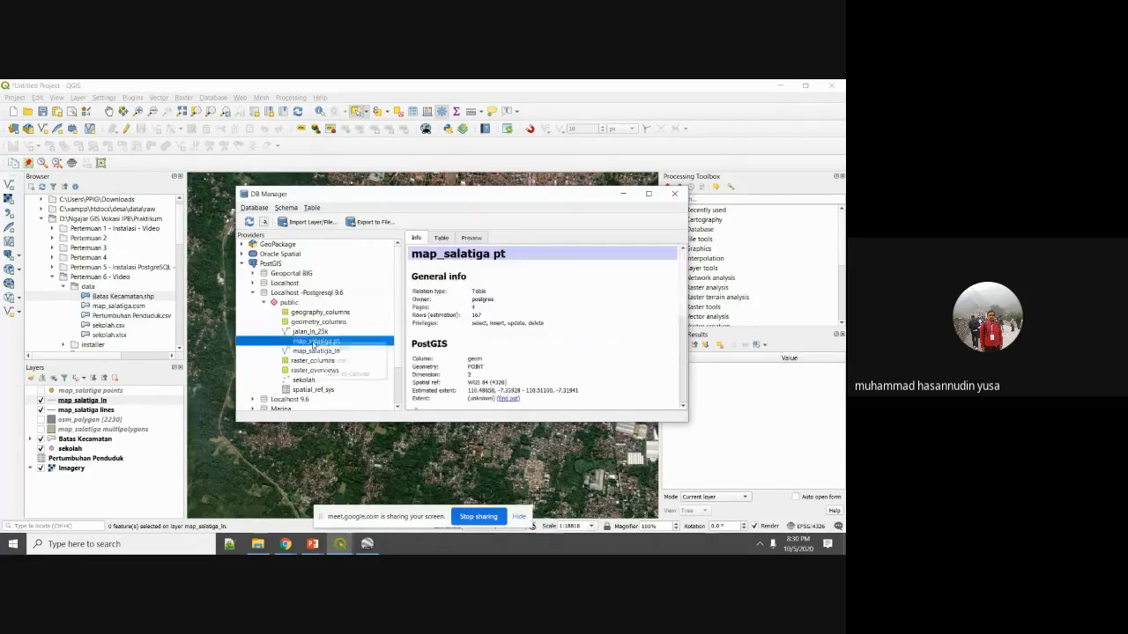
right_click(322, 342)
left_click(337, 361)
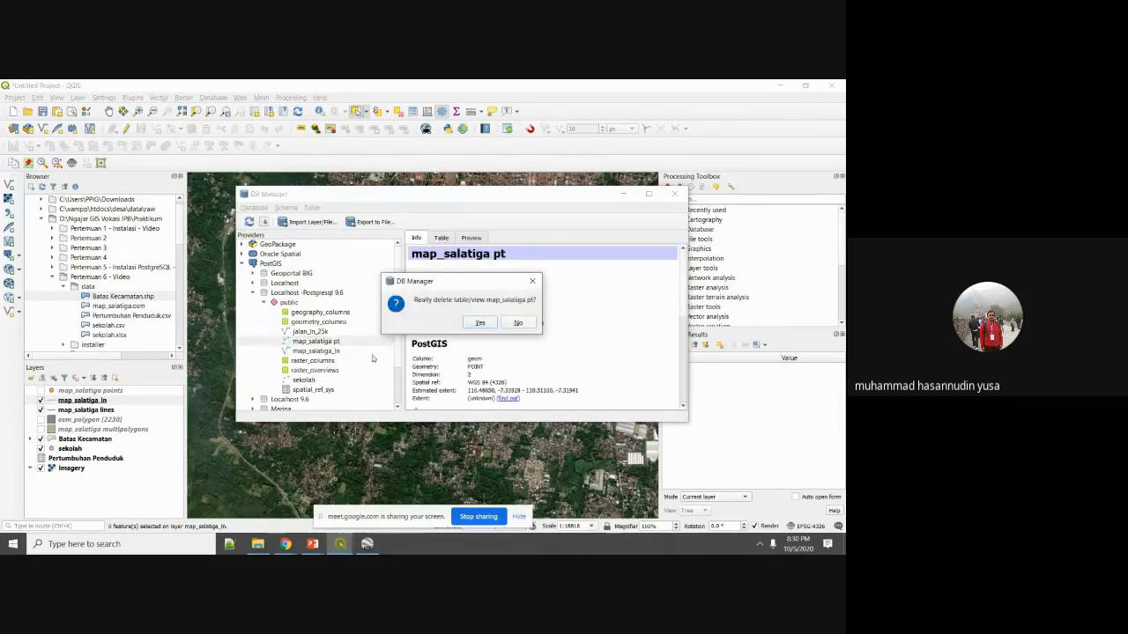
left_click(477, 322)
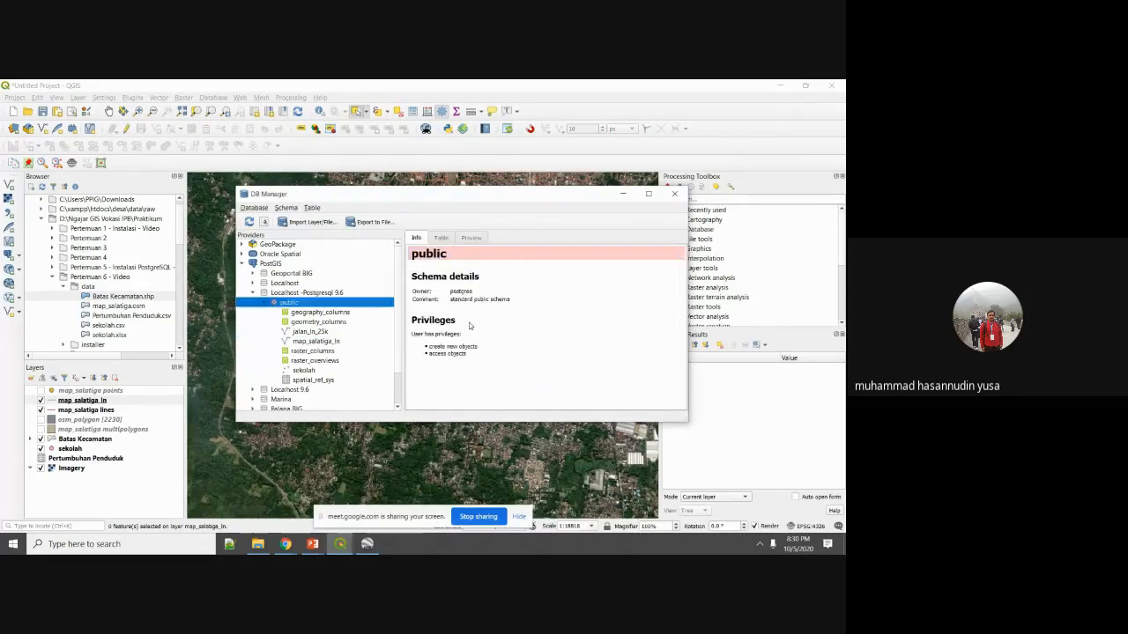
left_click(306, 222)
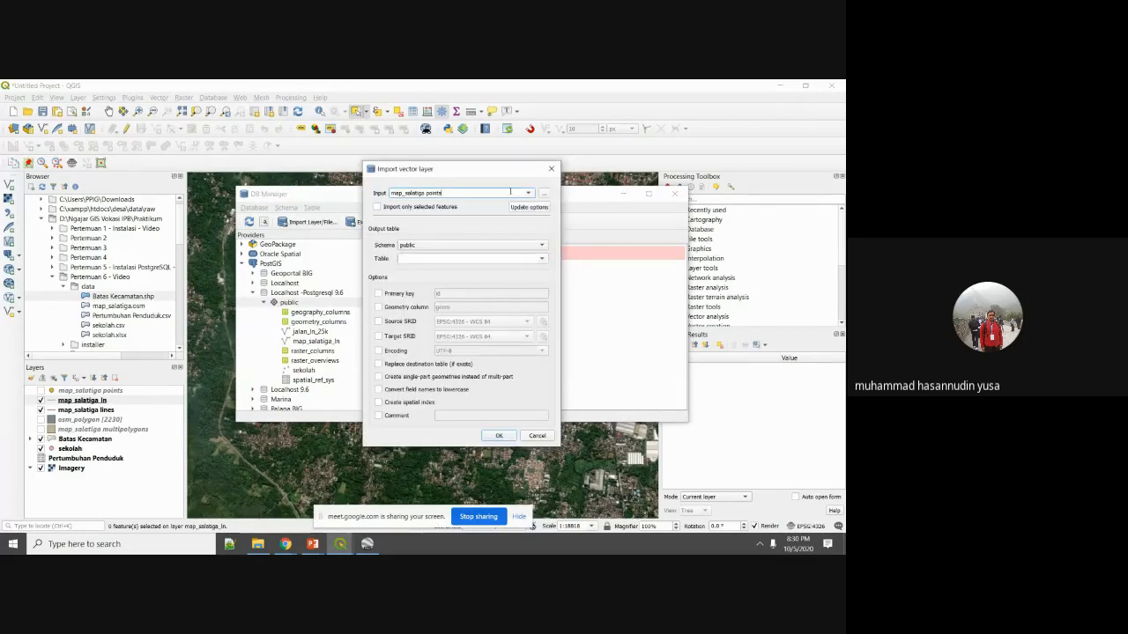
Keep map_salatiga points as the input layer and public as the target schema.
left_click(419, 193)
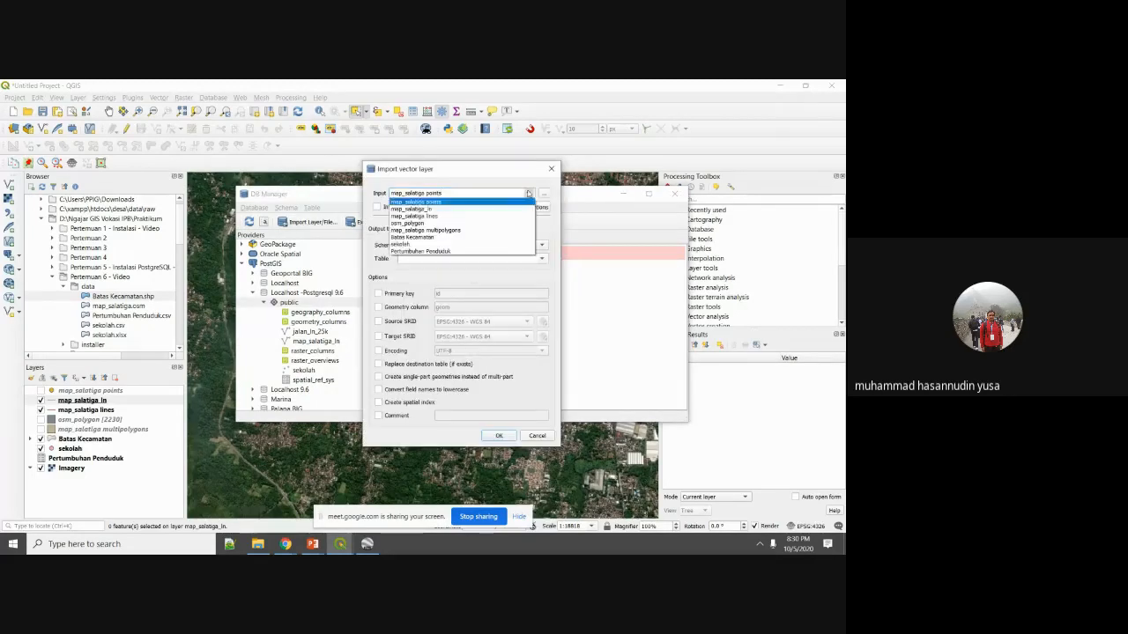
left_click(450, 203)
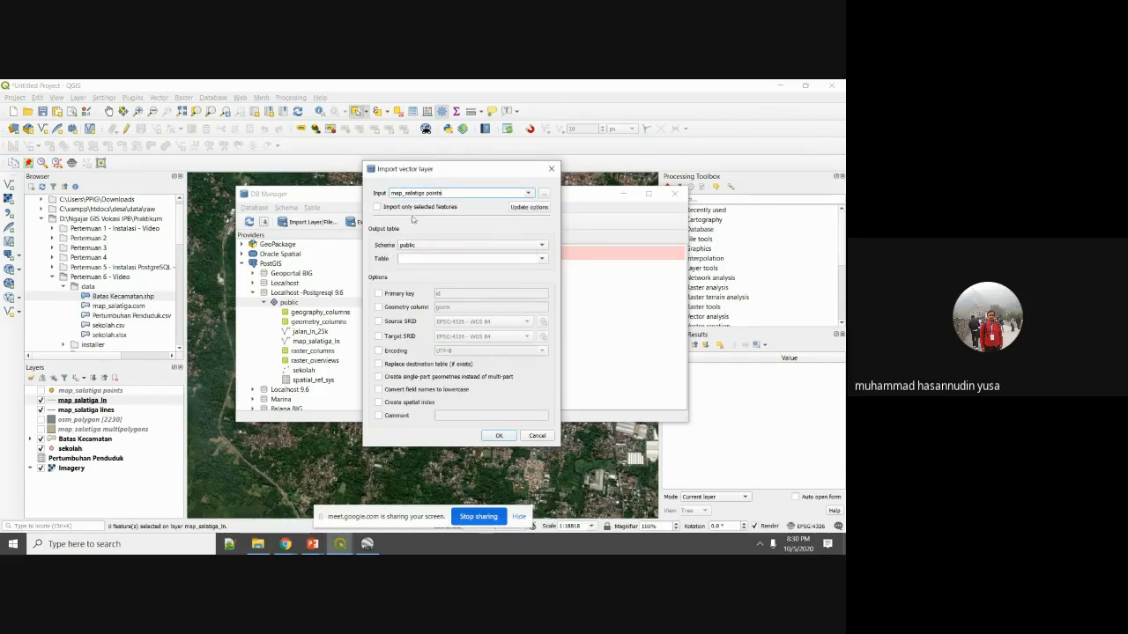
left_click(492, 248)
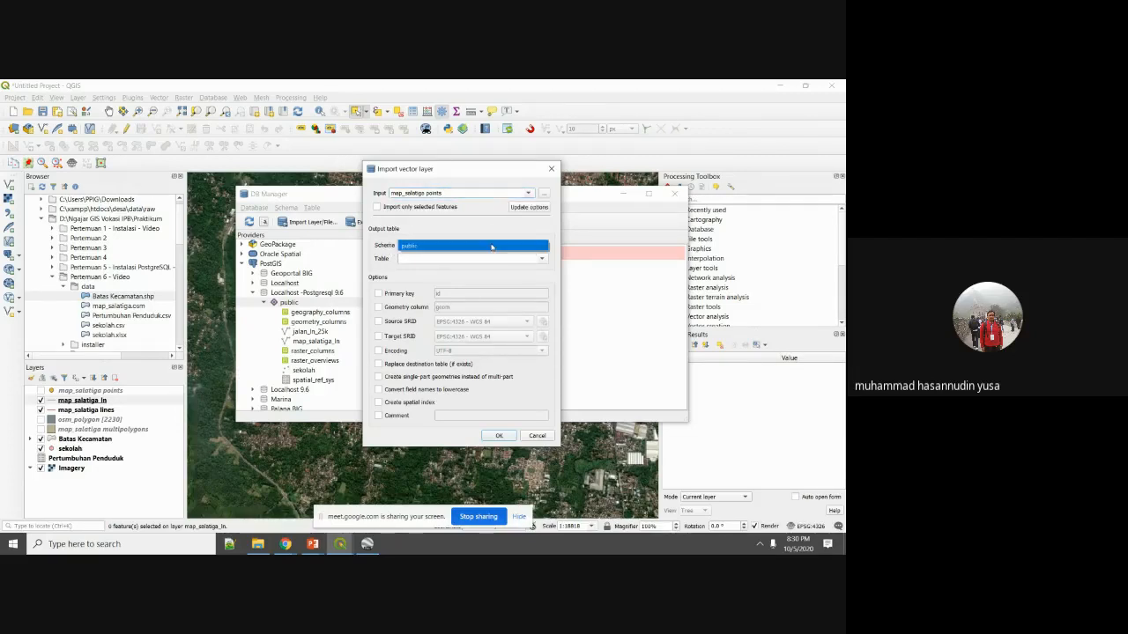
left_click(492, 248)
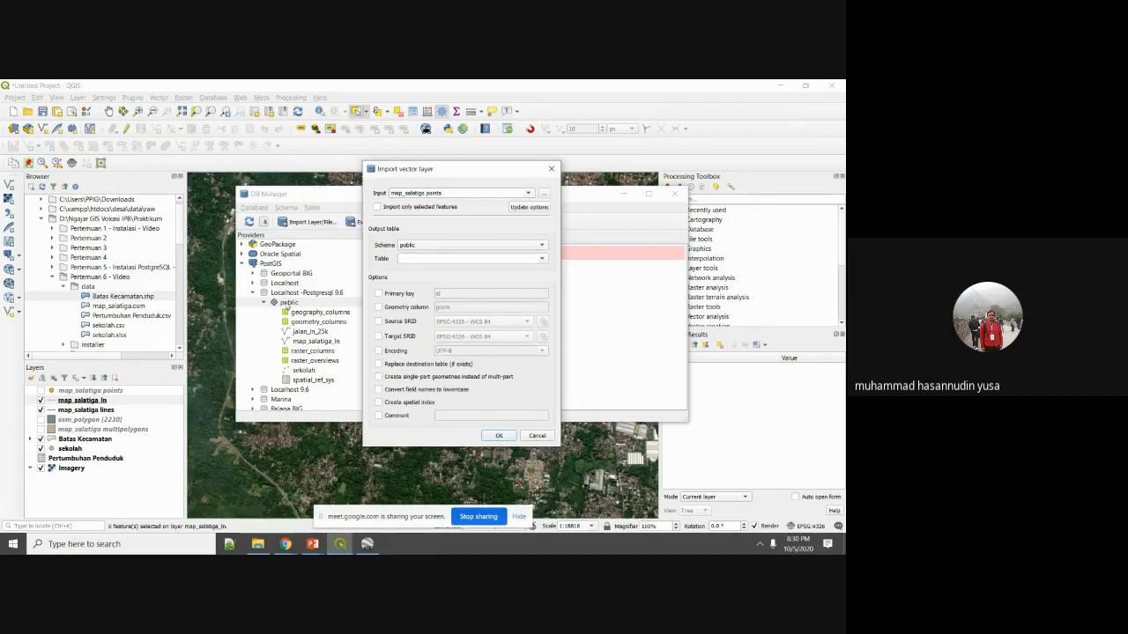
left_click(434, 243)
left_click(434, 243)
left_click(545, 259)
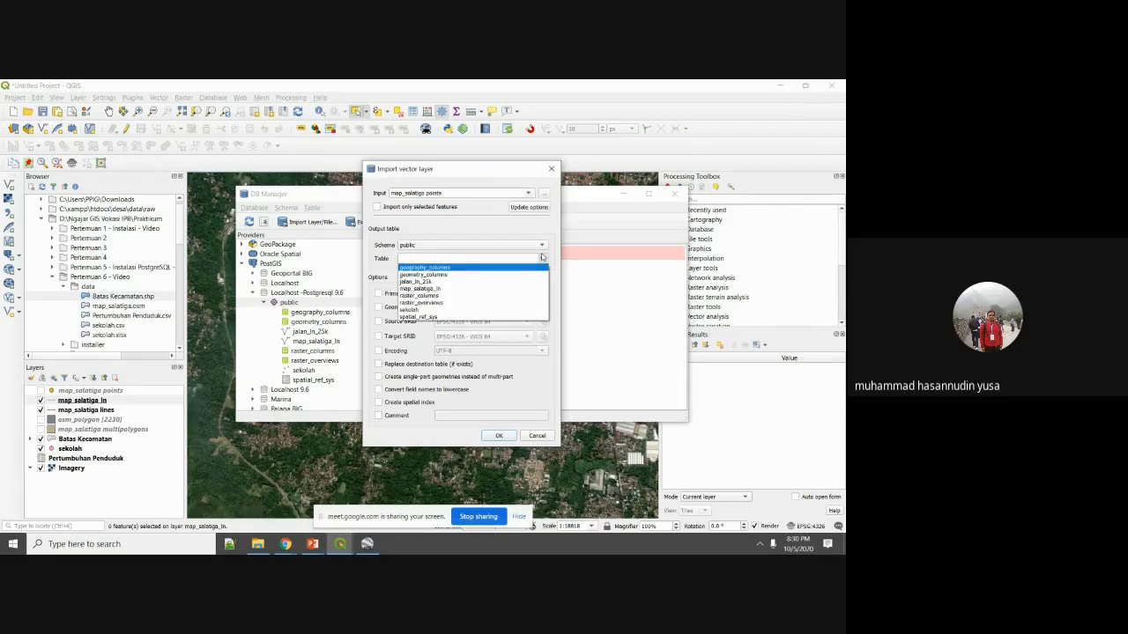
left_click(544, 259)
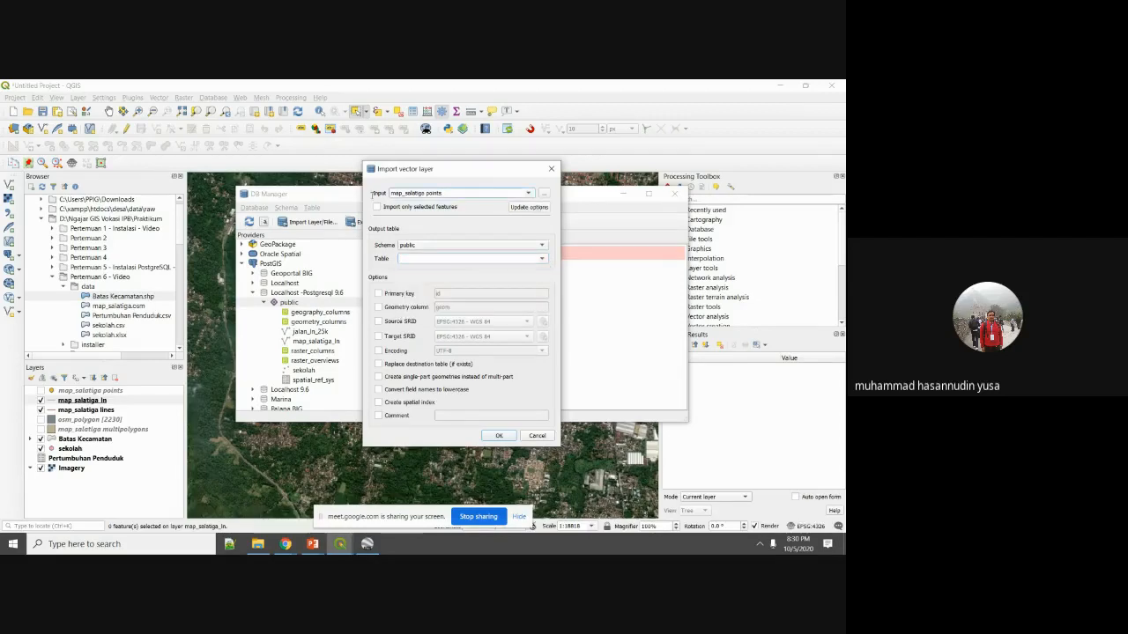
Name the output table map_salatiga_points and run the import.
left_click_drag(444, 193, 372, 195)
key("ctrl+c")
left_click(432, 254)
key("ctrl+v")
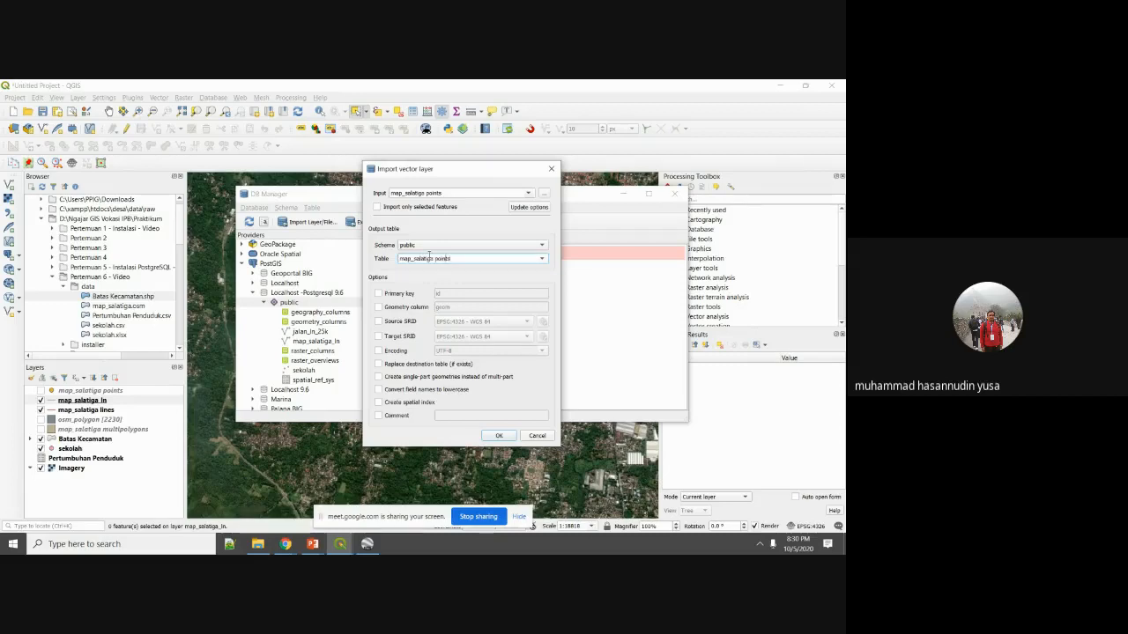
key("BackSpace")
type("_")
left_click(499, 436)
Confirm the import and inspect map_salatiga_points in the Info, Table and Preview tabs.
left_click(490, 324)
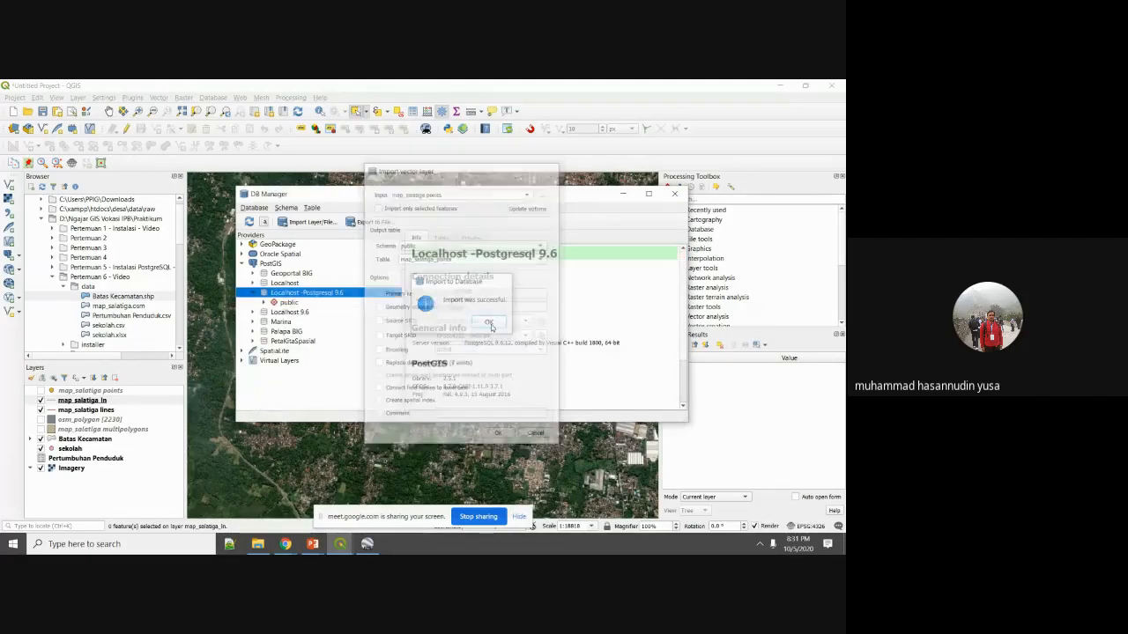
double_click(268, 302)
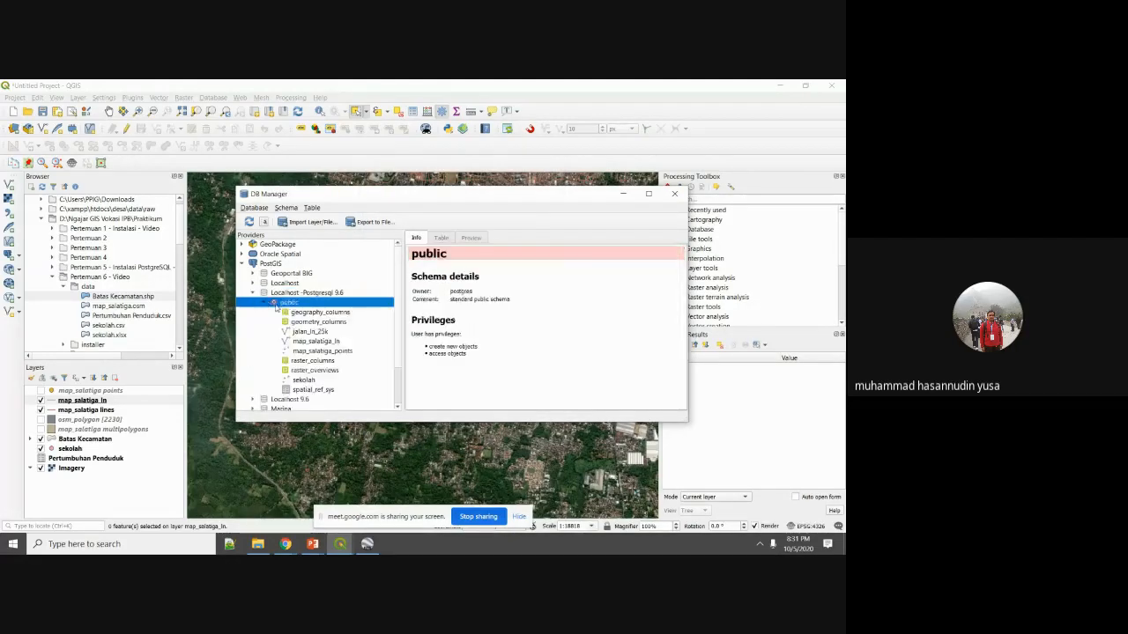
left_click(338, 353)
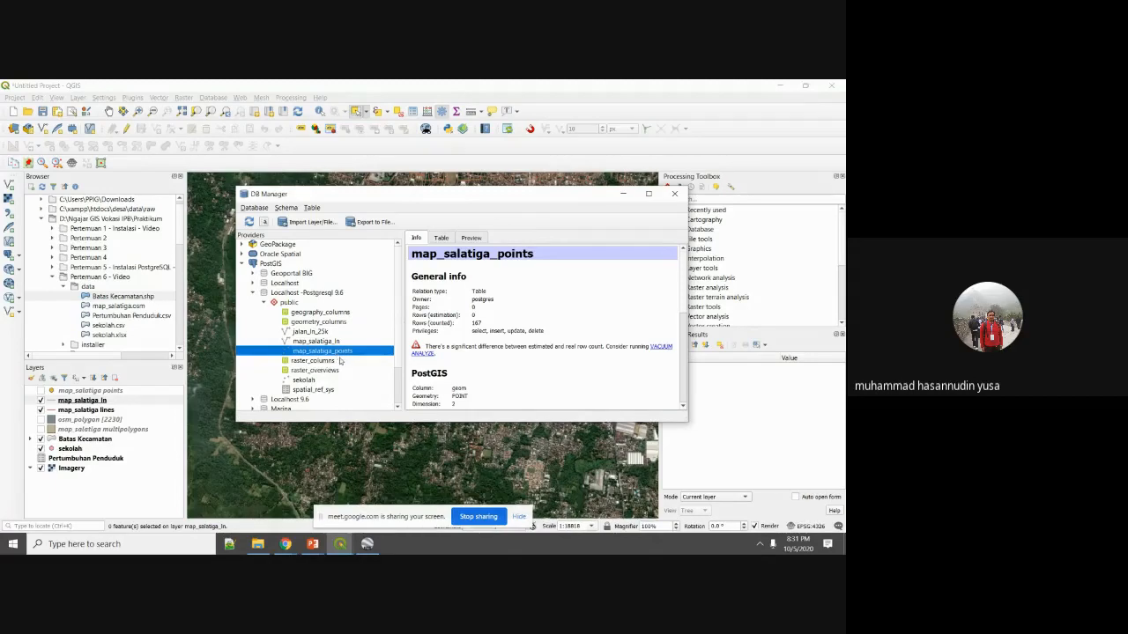
left_click(441, 238)
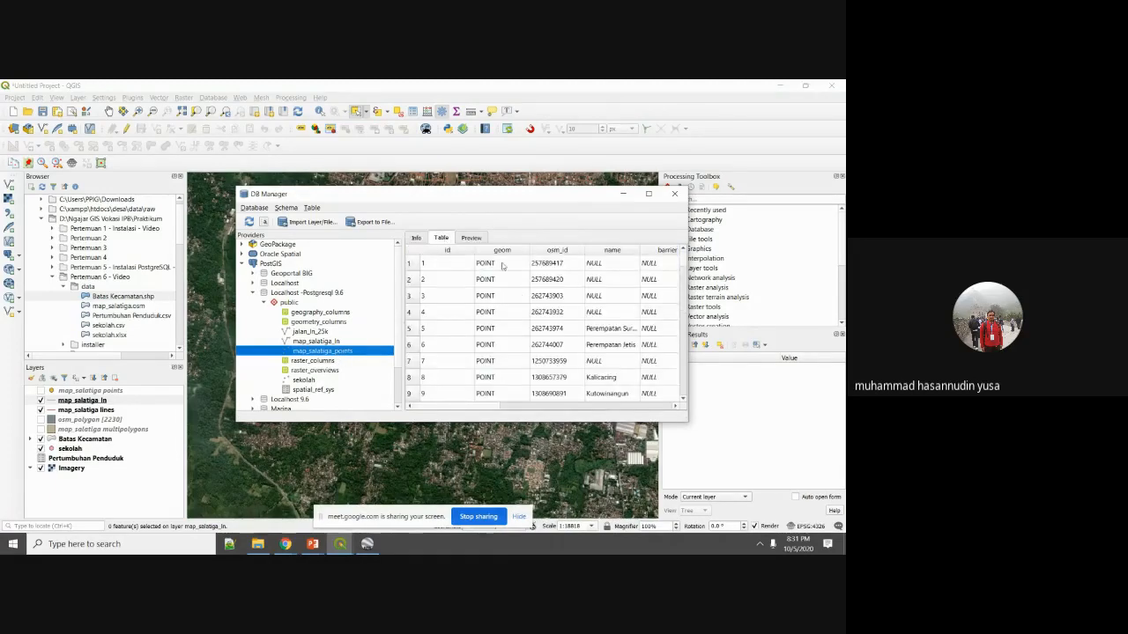
left_click(470, 239)
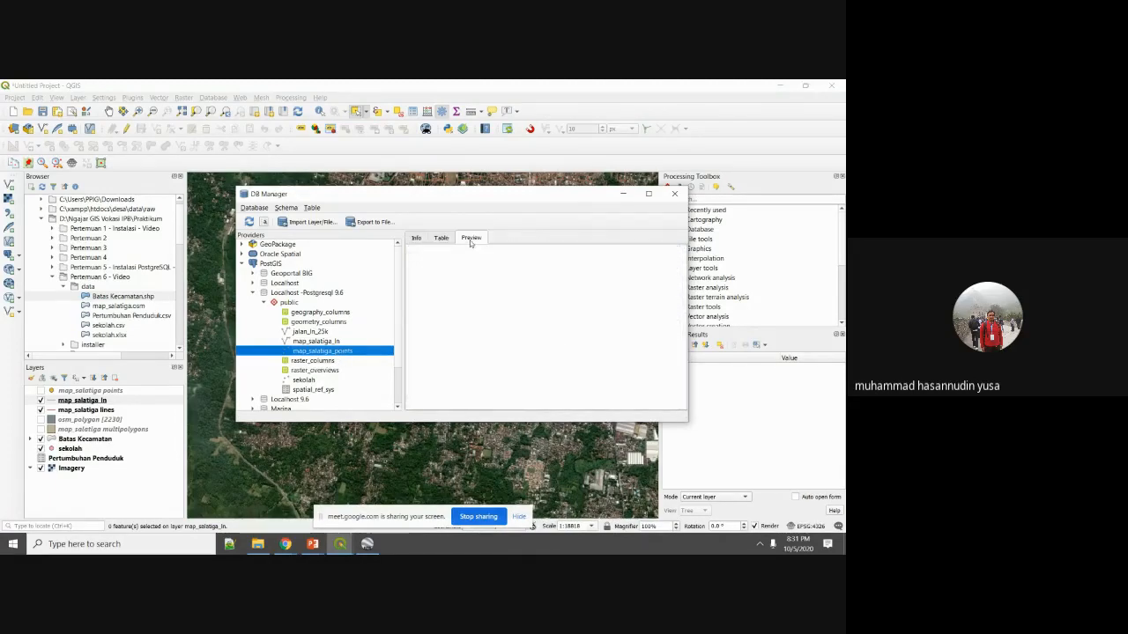
left_click(441, 239)
left_click_drag(499, 407, 525, 422)
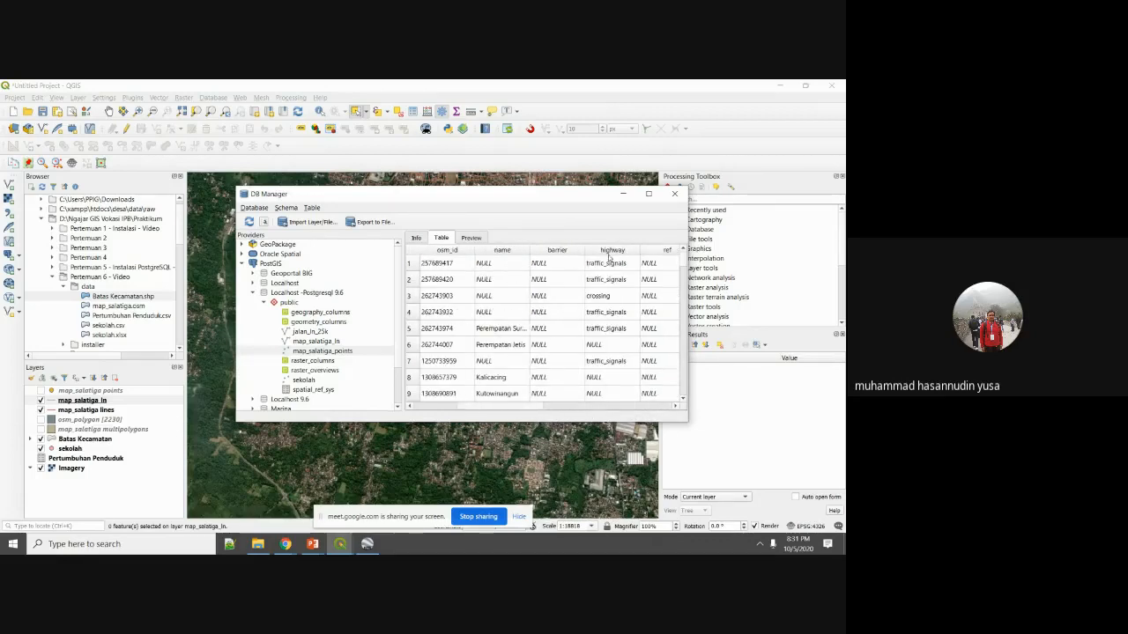
scroll(582, 356, "down", 4)
scroll(581, 351, "up", 4)
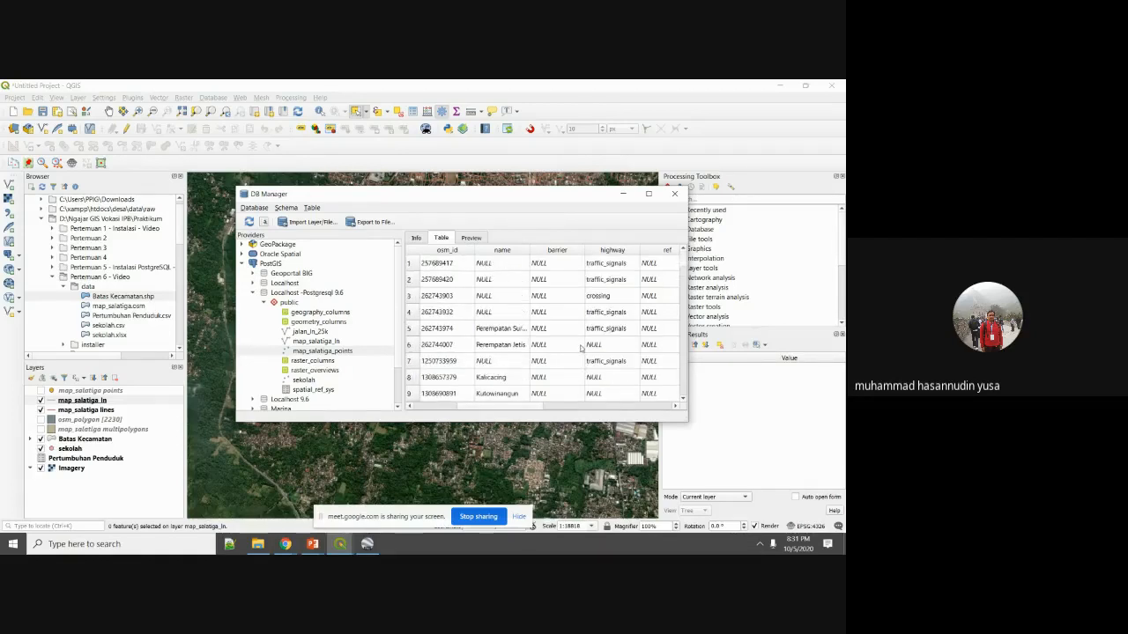
left_click(511, 331)
left_click_drag(521, 409, 478, 406)
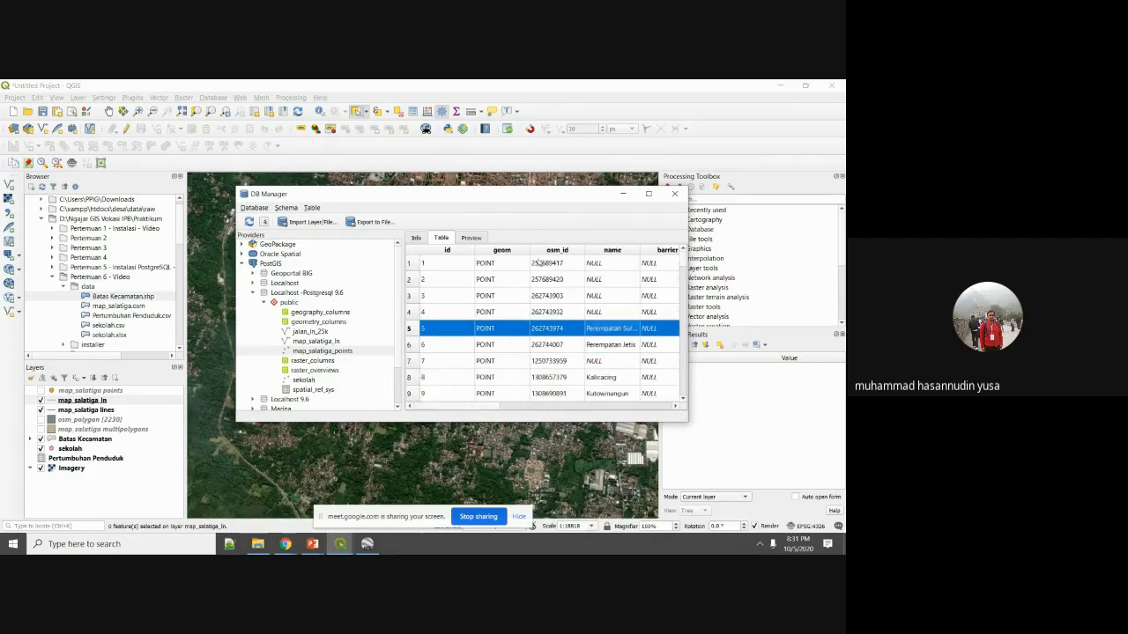
left_click(416, 238)
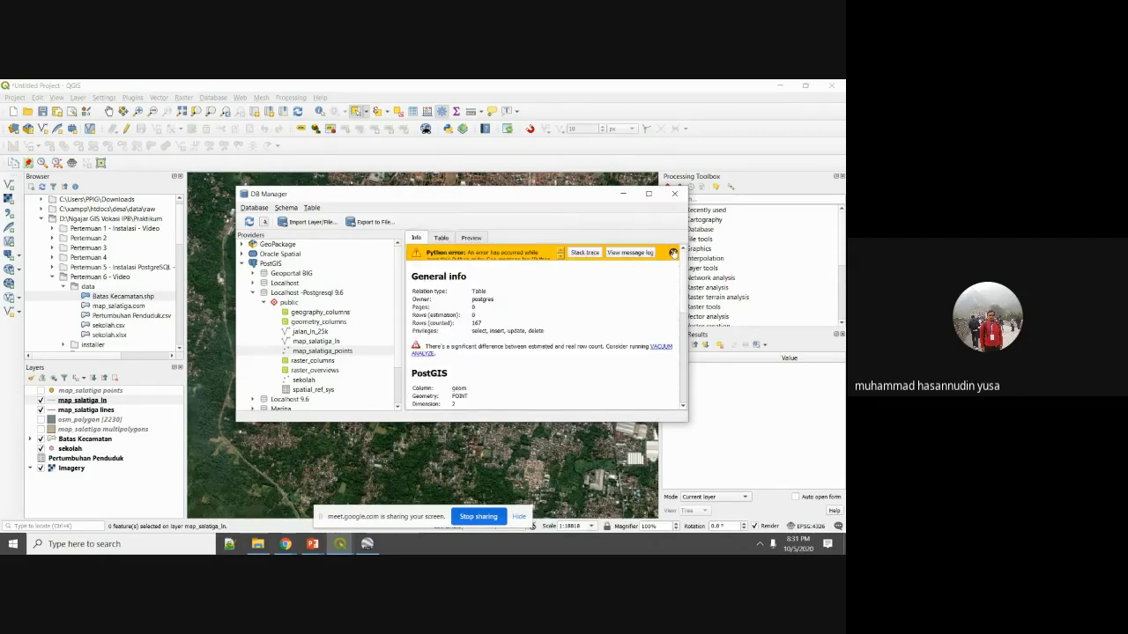
Dismiss the Python error and add map_salatiga_points to the map canvas as a layer.
left_click(674, 253)
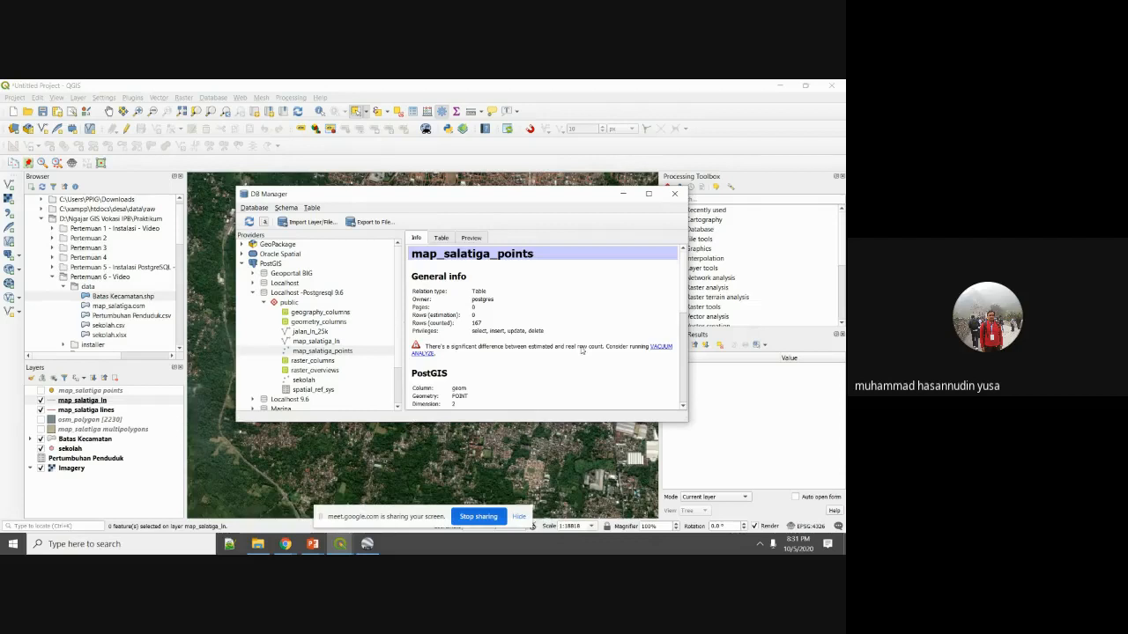
left_click(329, 351)
left_click_drag(329, 352, 233, 456)
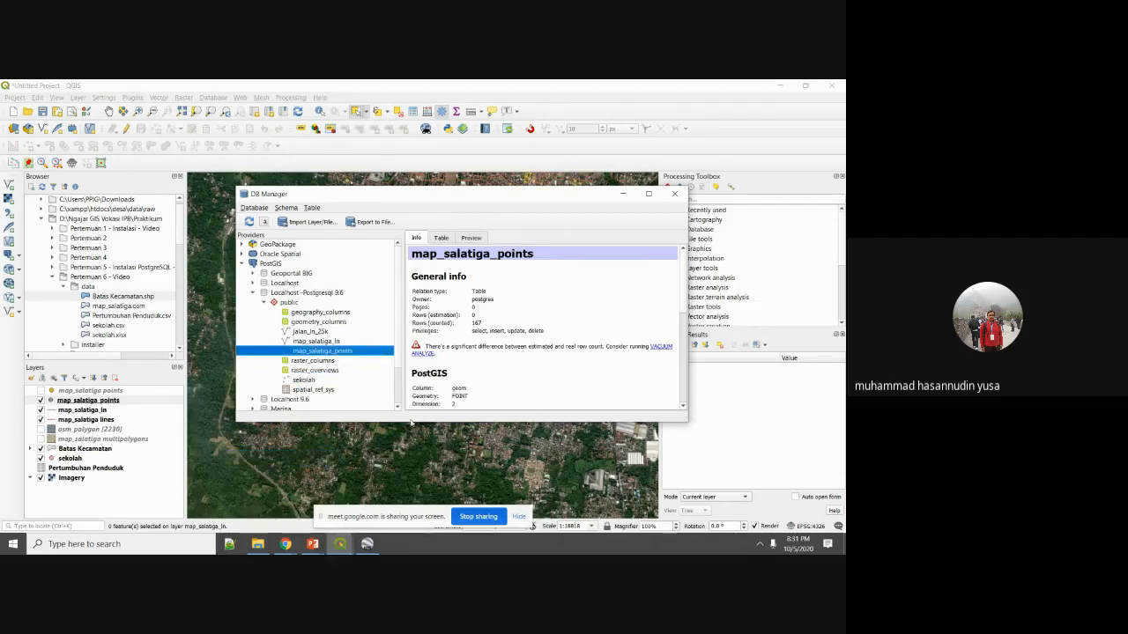
left_click(624, 194)
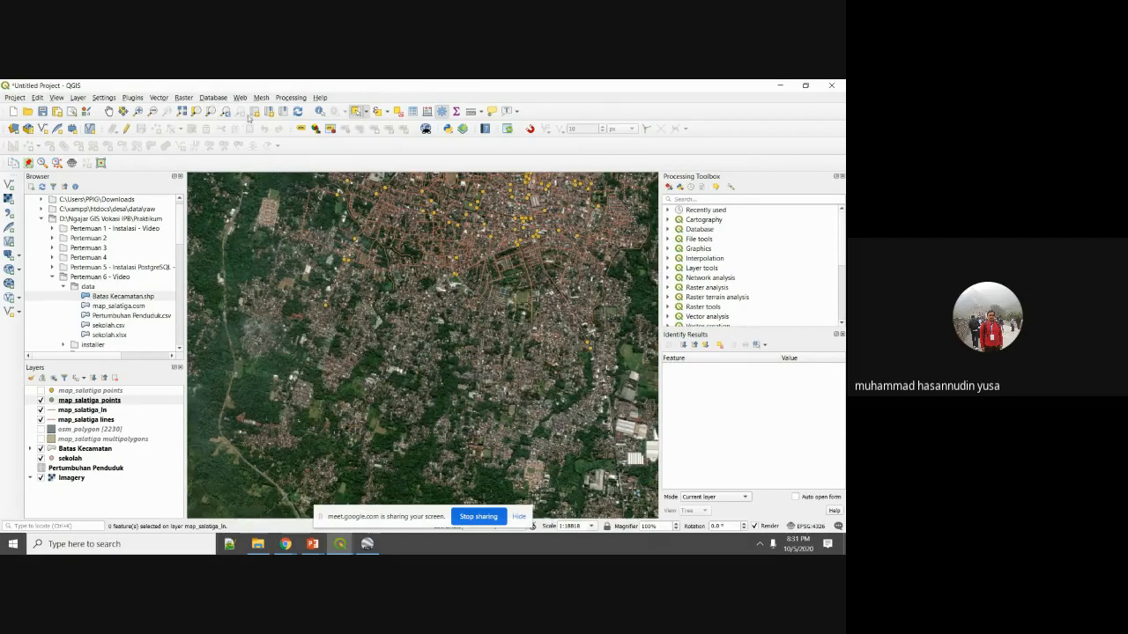
Pan to the town centre and briefly check the points layers and their properties.
left_click(108, 111)
left_click_drag(192, 175, 221, 404)
left_click(41, 392)
left_click(40, 391)
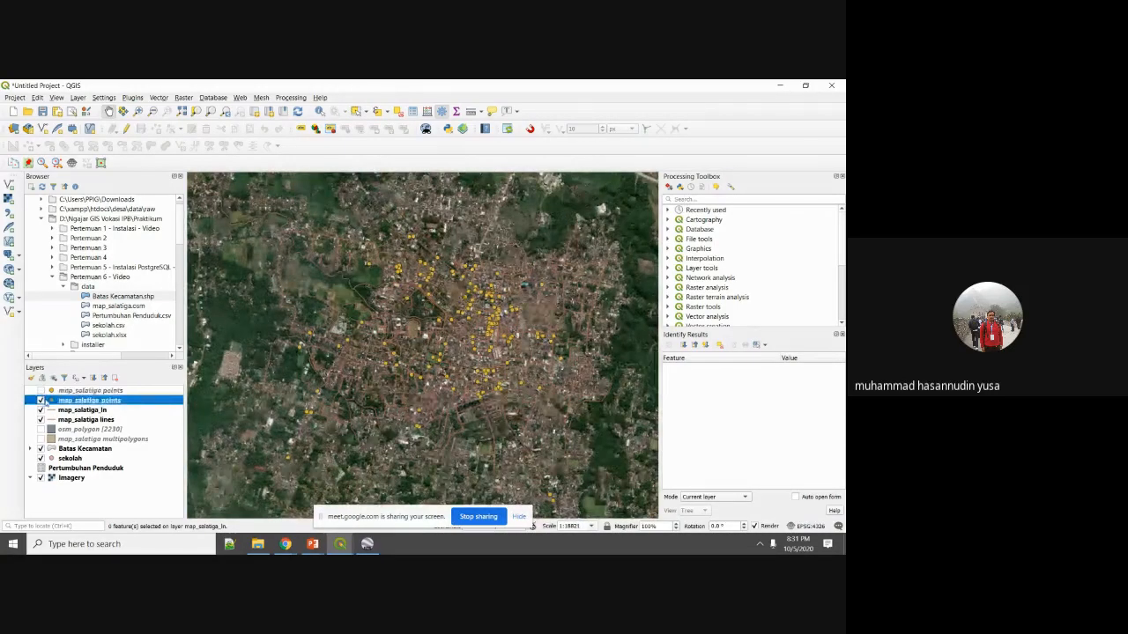
double_click(40, 401)
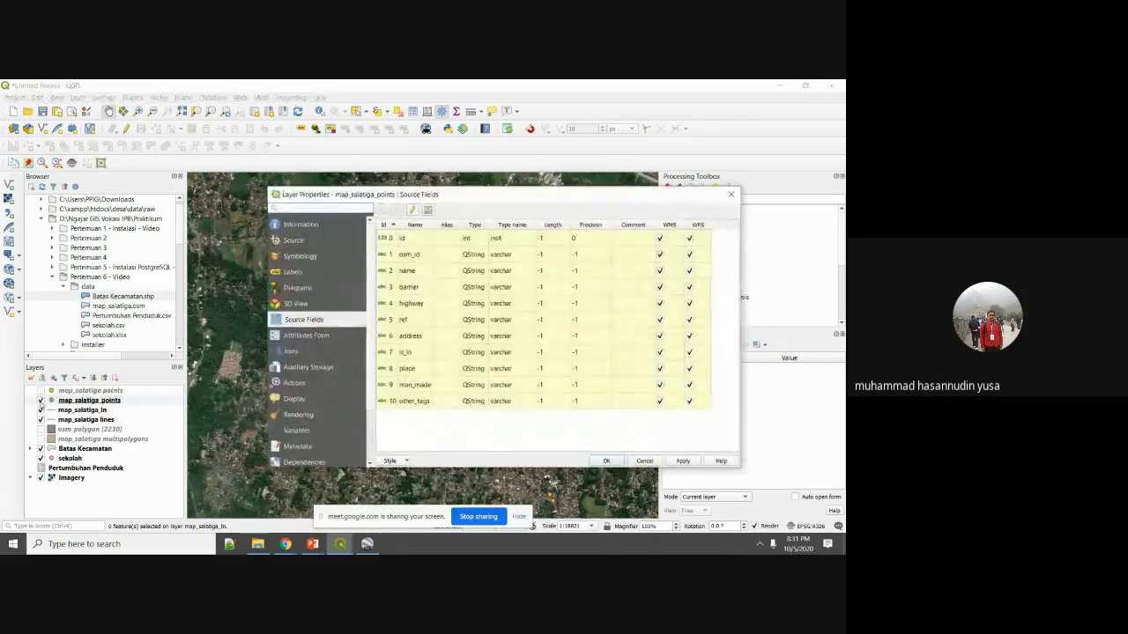
left_click(644, 461)
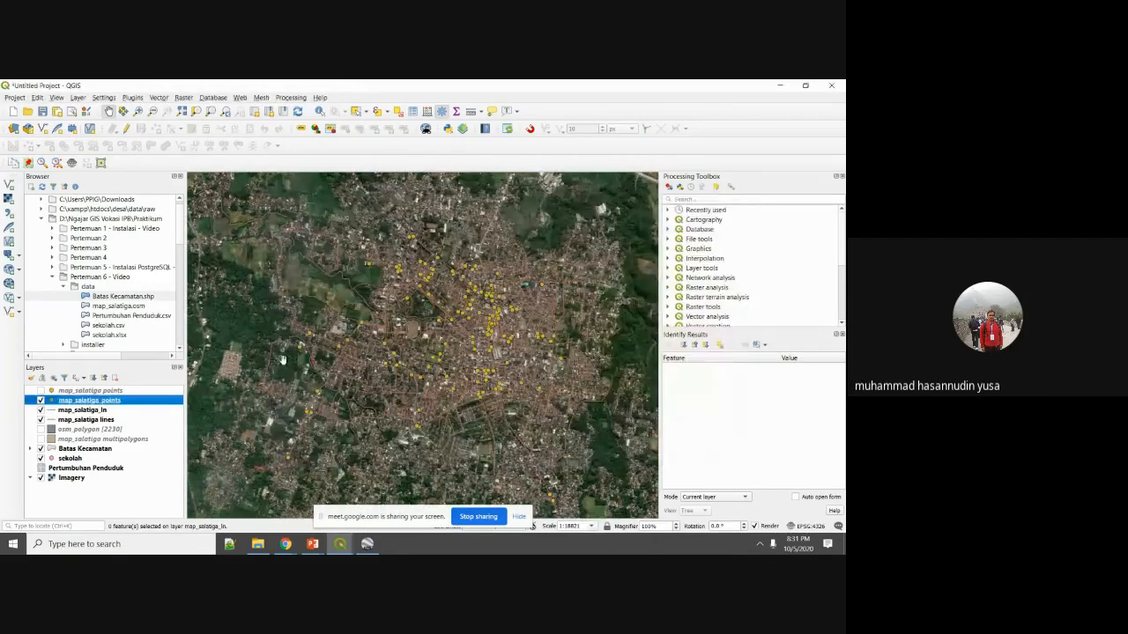
Zoom to the PostGIS points layer and hide the road, lines, Batas Kecamatan, sekolah and Imagery layers.
right_click(108, 403)
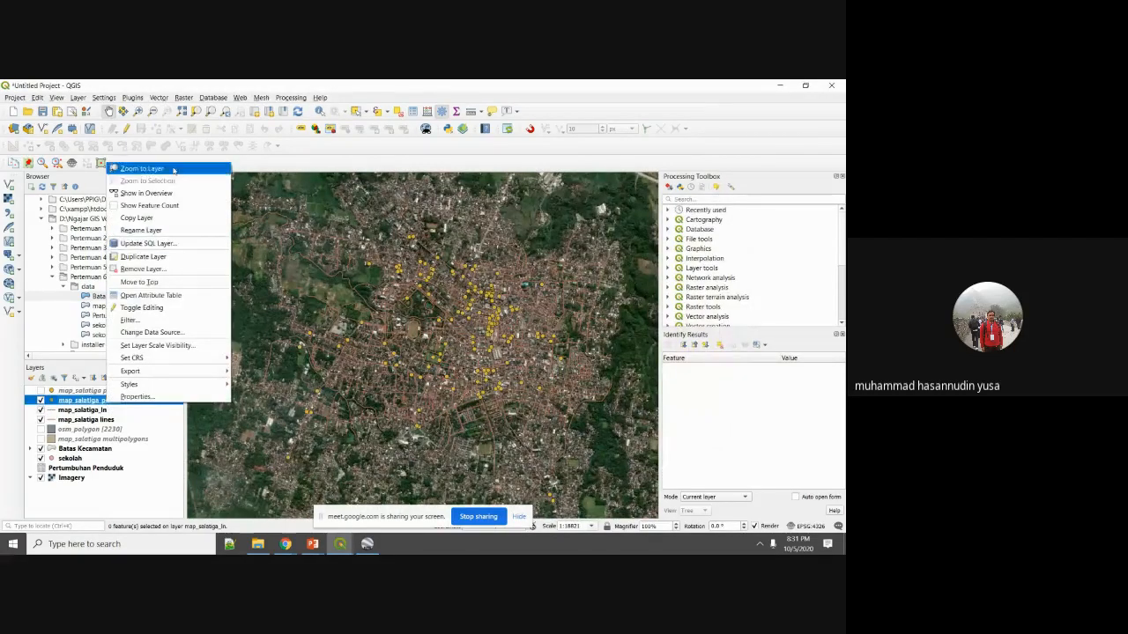
left_click(141, 169)
left_click(41, 410)
left_click(41, 419)
left_click(40, 448)
left_click(41, 458)
left_click(41, 478)
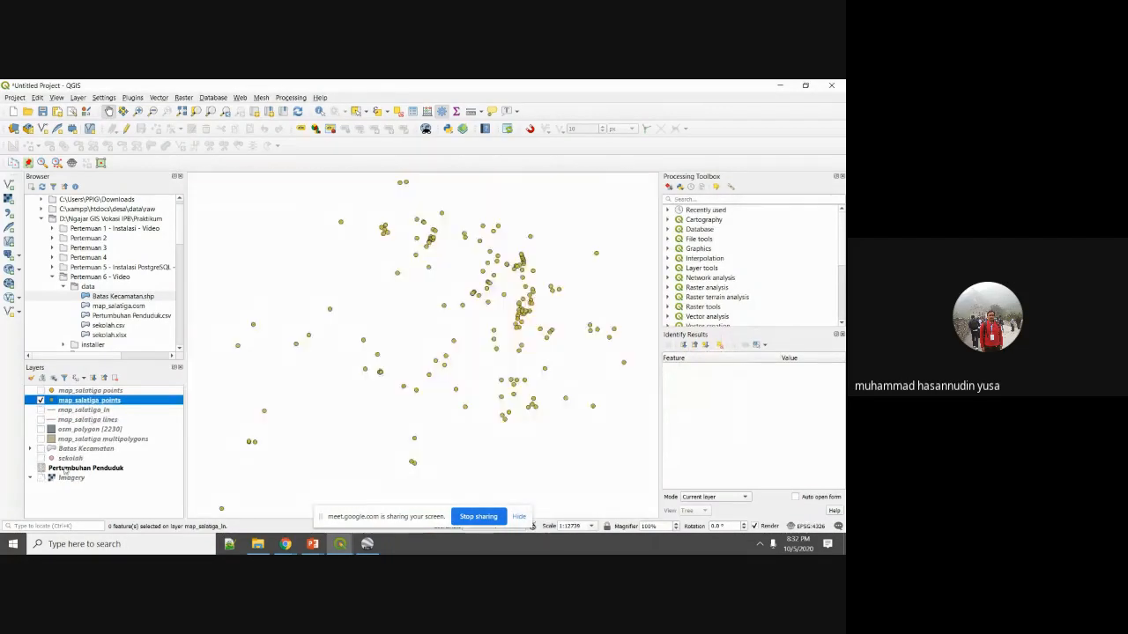
left_click(41, 391)
left_click(40, 400)
left_click(40, 391)
left_click(40, 400)
Give the map_salatiga_points simple marker a red fill in Symbology, then apply and close.
right_click(74, 404)
left_click(102, 392)
left_click(320, 257)
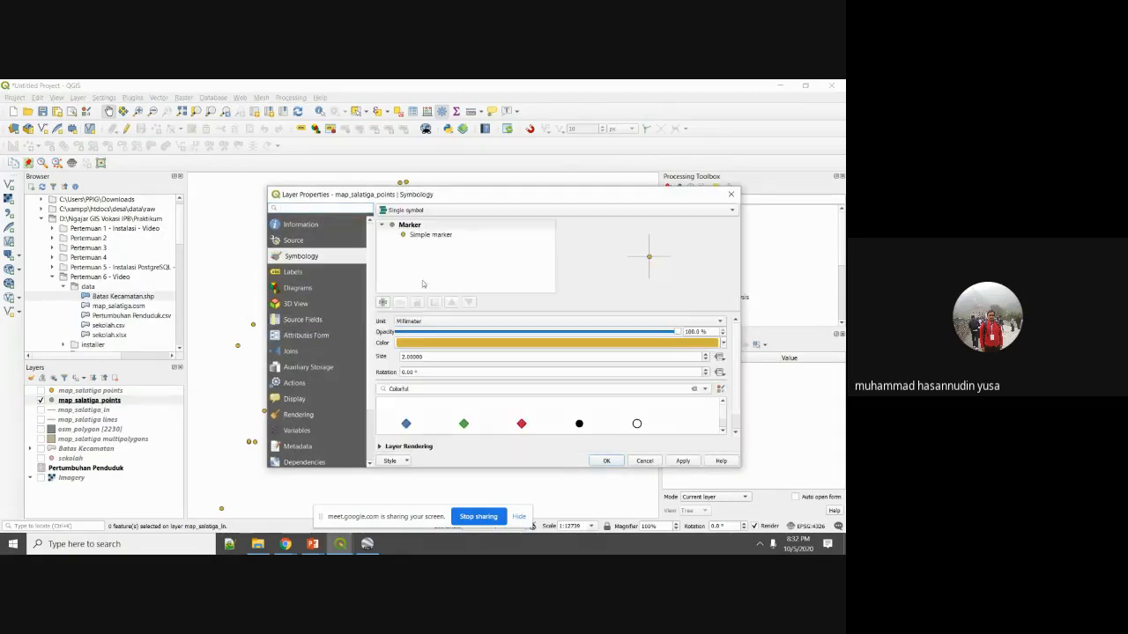
left_click(437, 235)
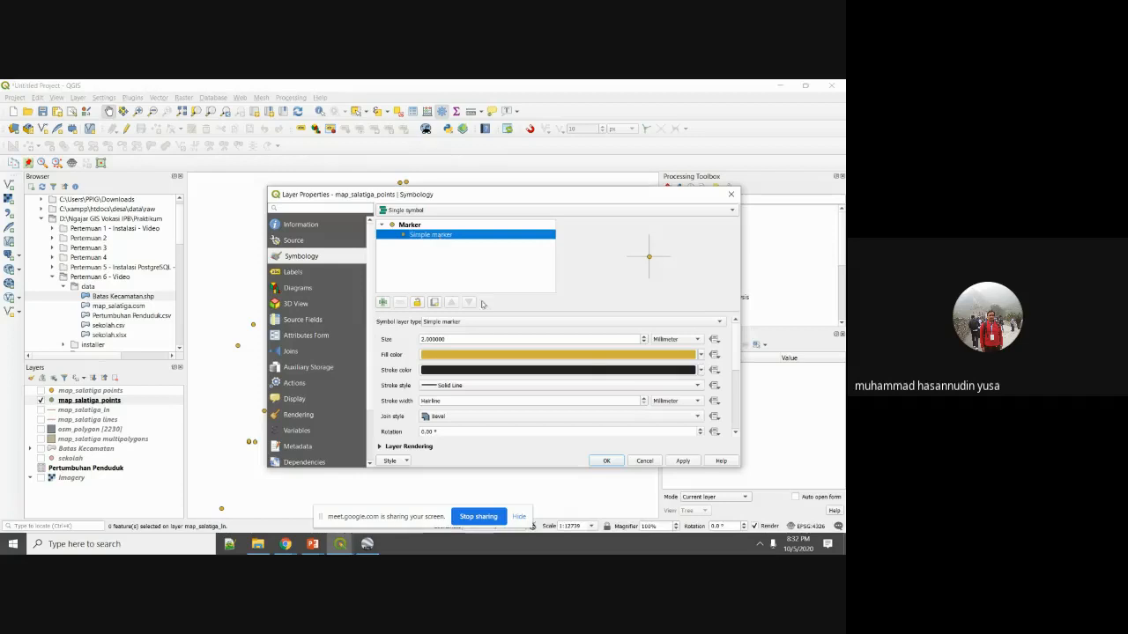
left_click(702, 354)
left_click(535, 363)
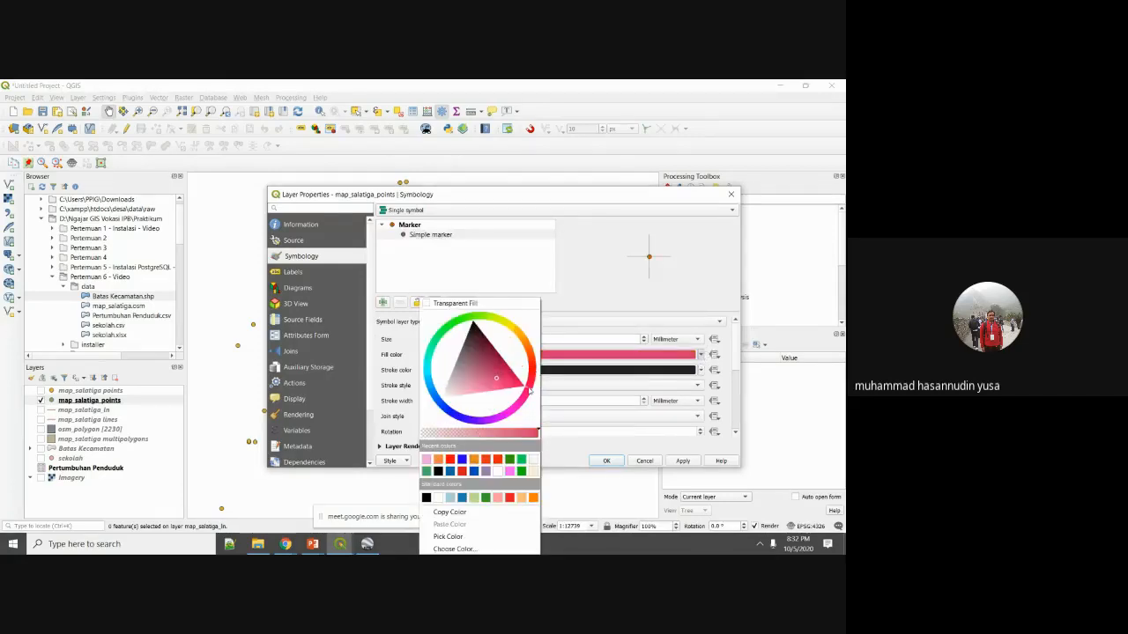
left_click(498, 465)
left_click(683, 461)
left_click(607, 461)
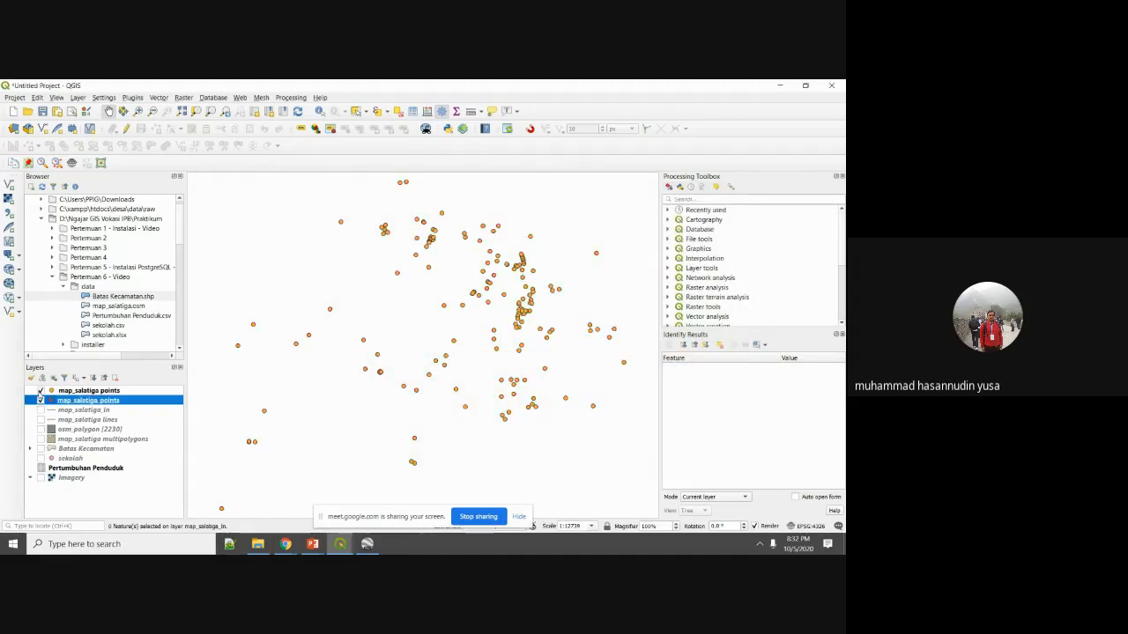
Turn on the original points layer and show feature counts for both points layers.
left_click(41, 390)
left_click(66, 391)
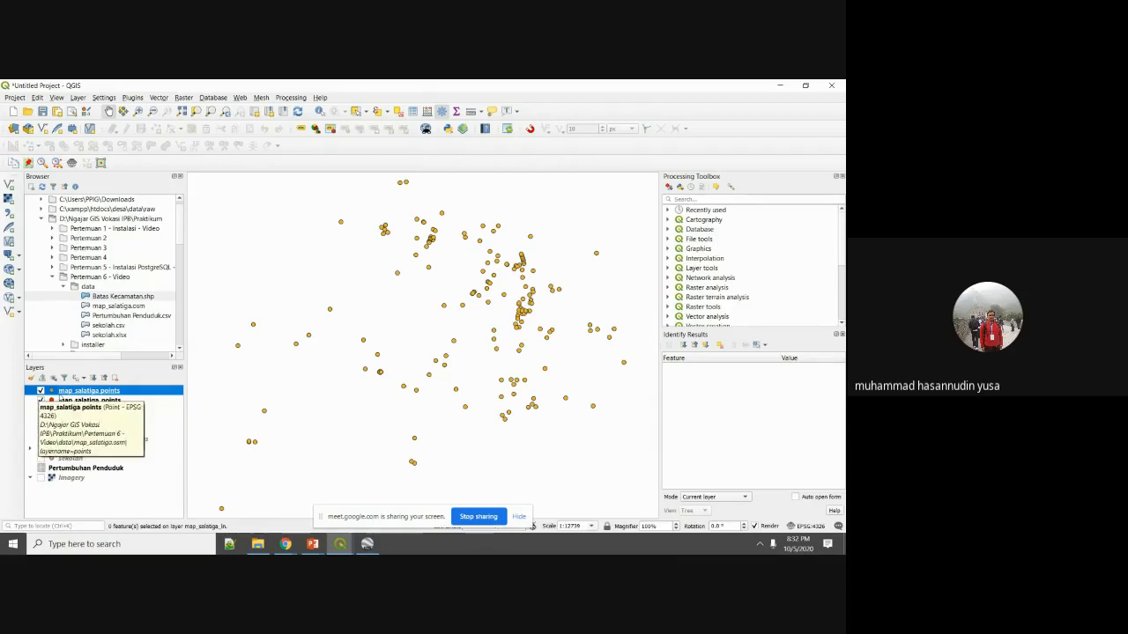
right_click(76, 400)
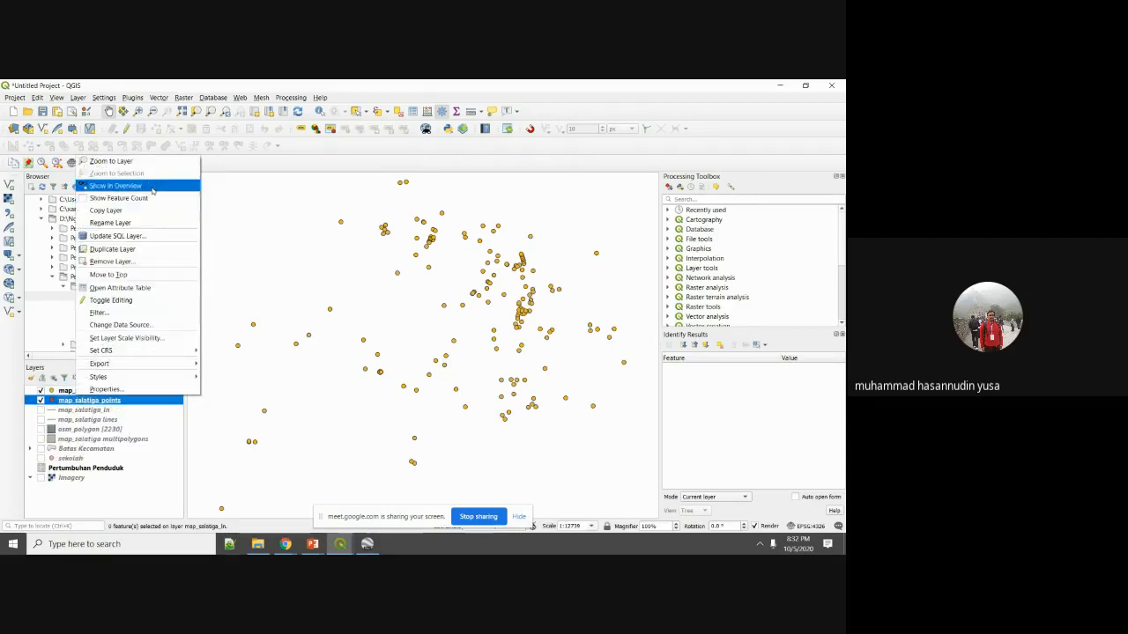
left_click(118, 197)
right_click(109, 389)
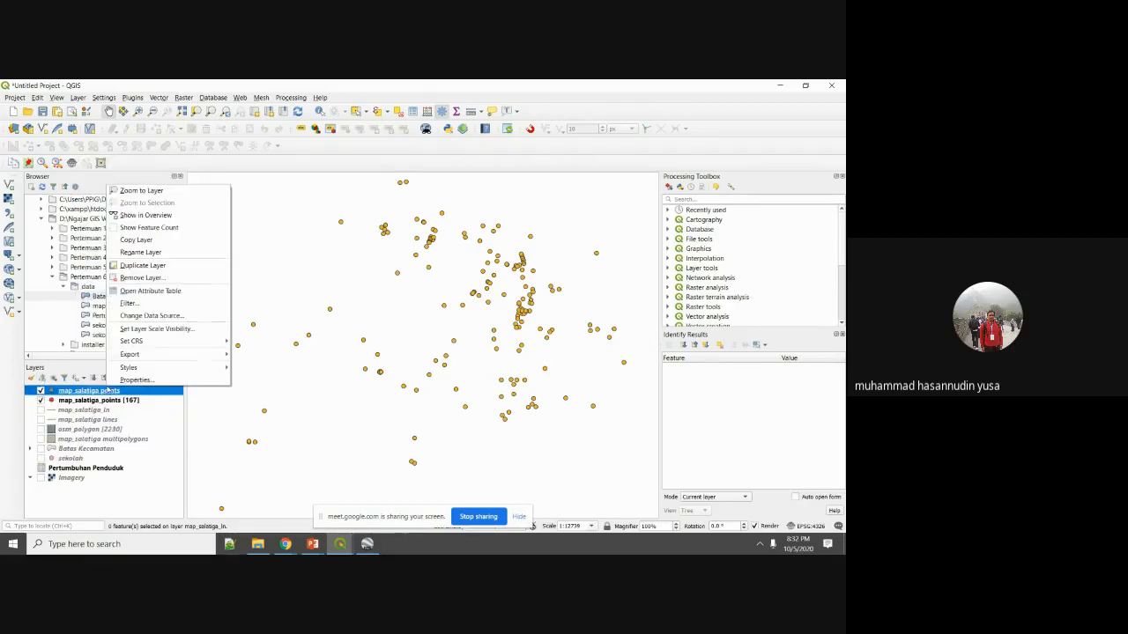
left_click(167, 232)
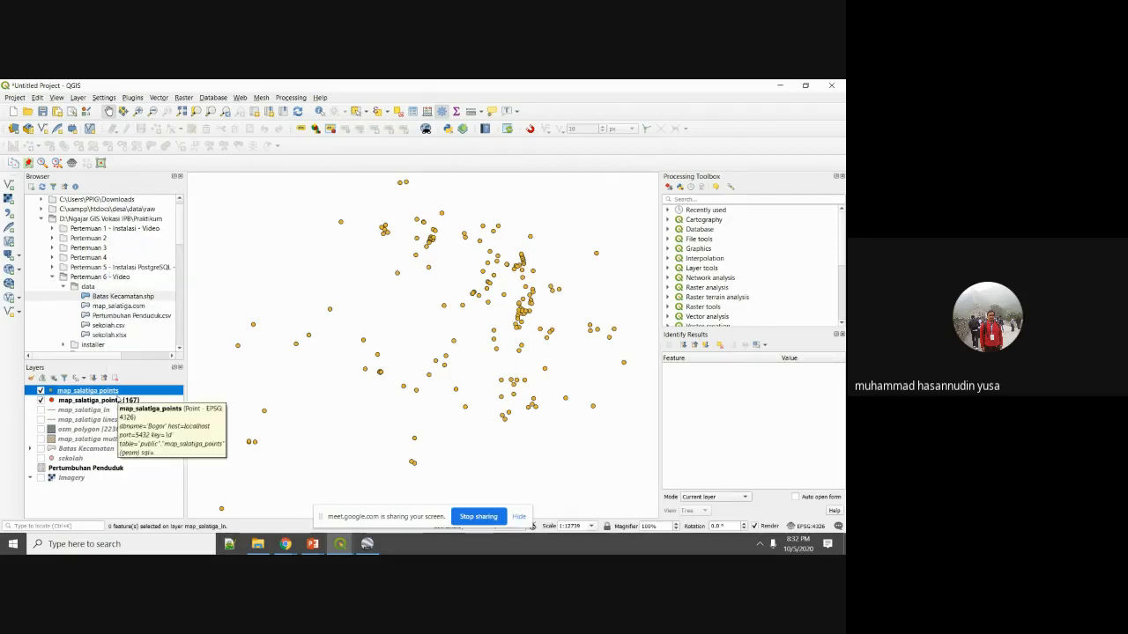
Turn on osm_polygon and map_salatiga_ln with feature counts, then return to the Hasil import slide.
left_click(109, 432)
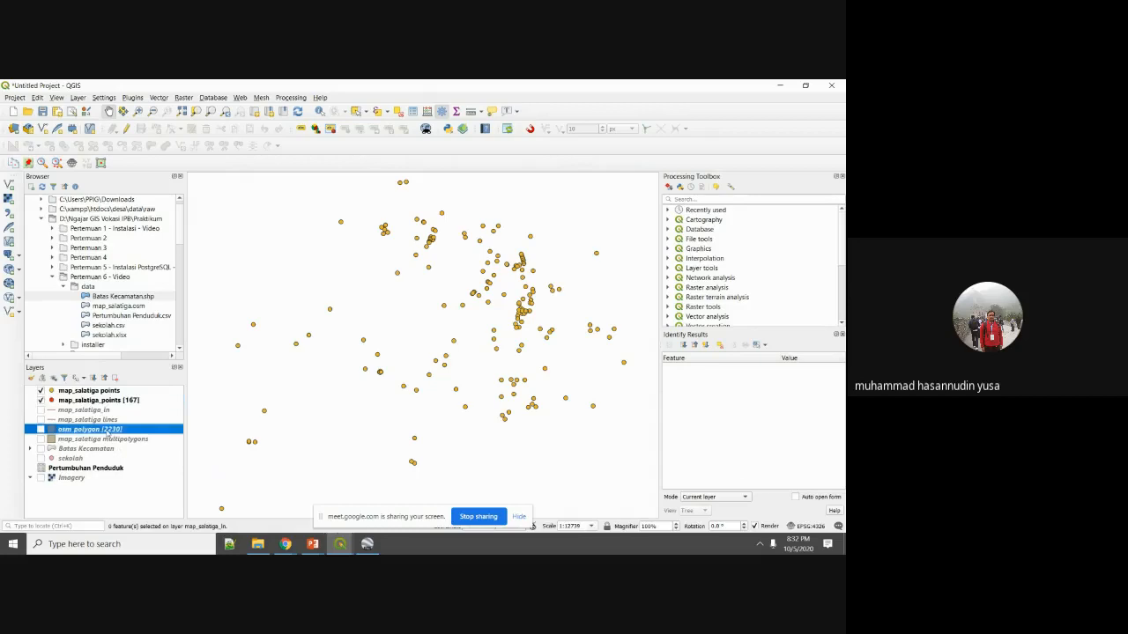
left_click(40, 429)
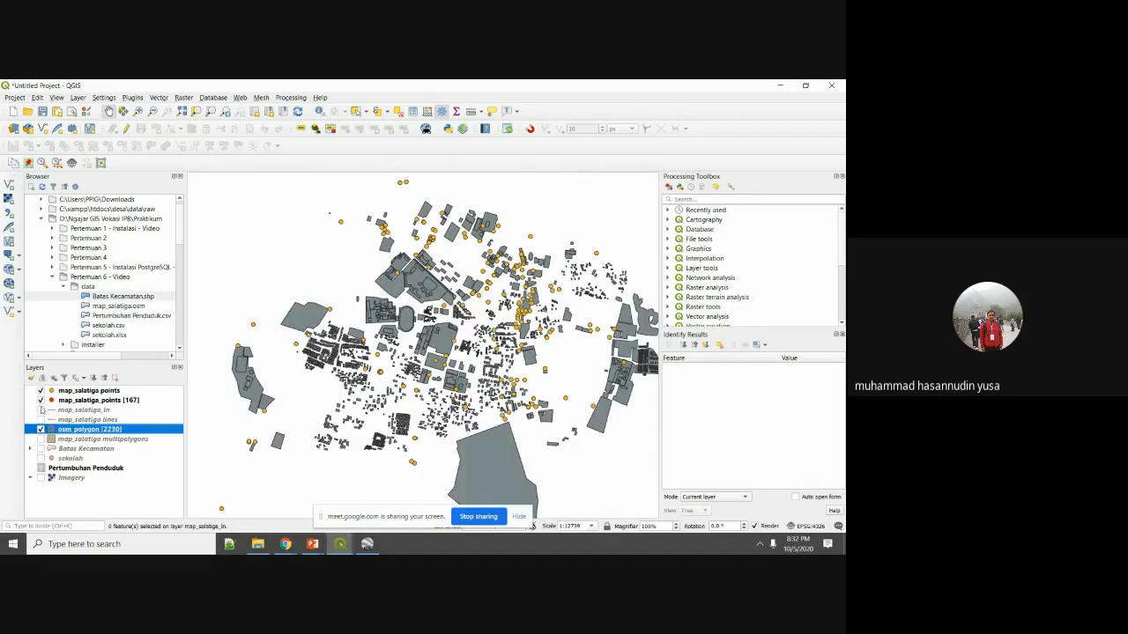
left_click(40, 410)
right_click(83, 411)
left_click(122, 232)
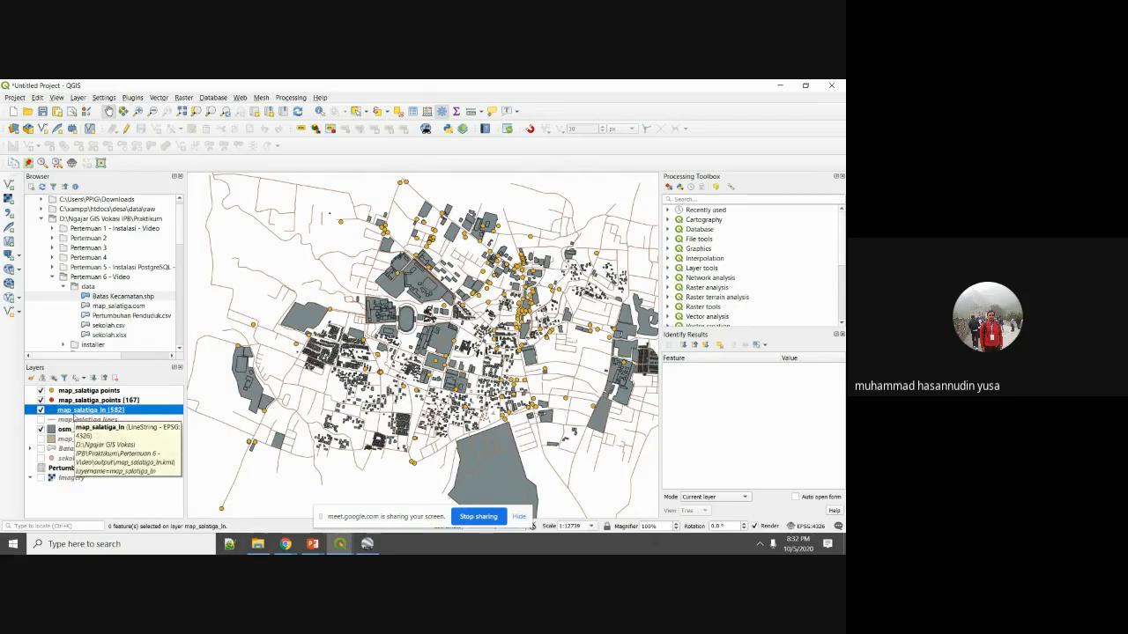
right_click(75, 421)
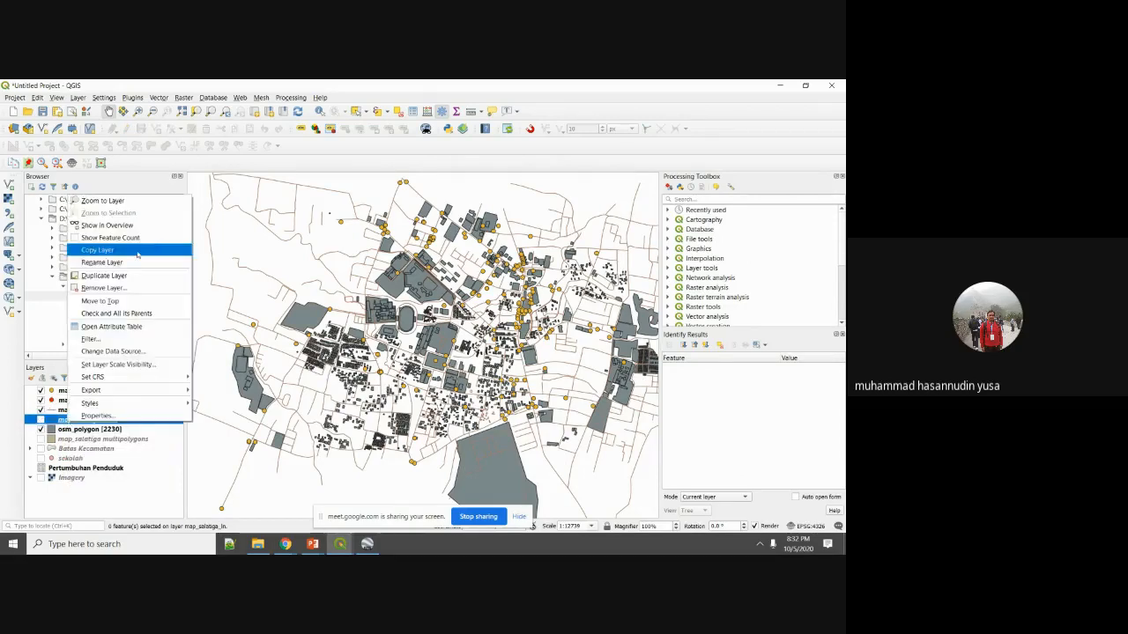
left_click(136, 243)
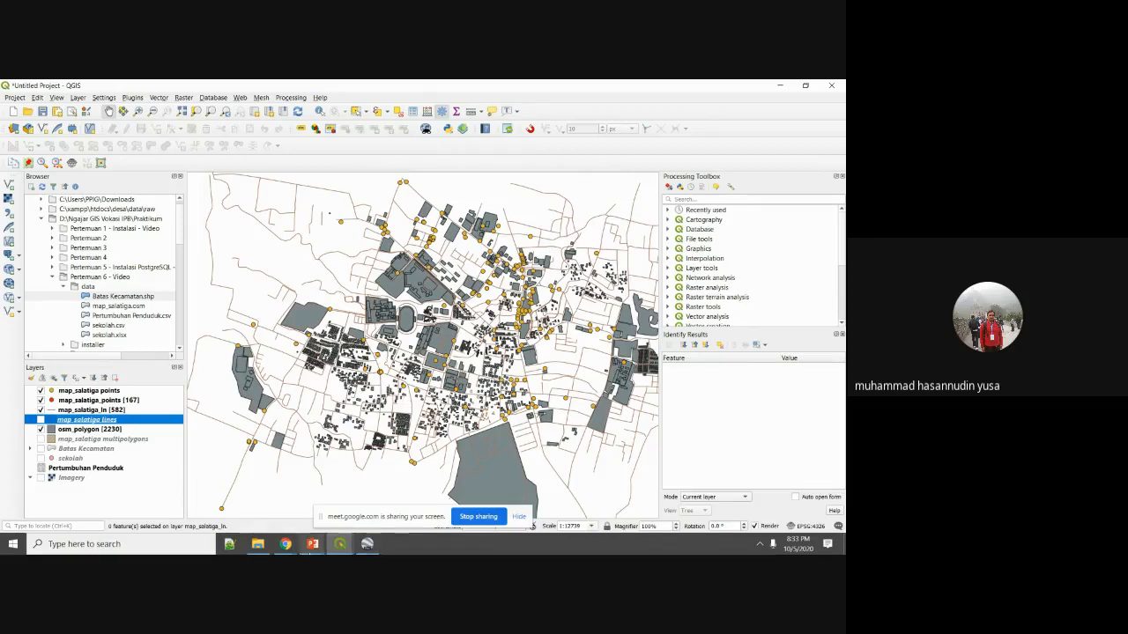
left_click(312, 544)
left_click(372, 500)
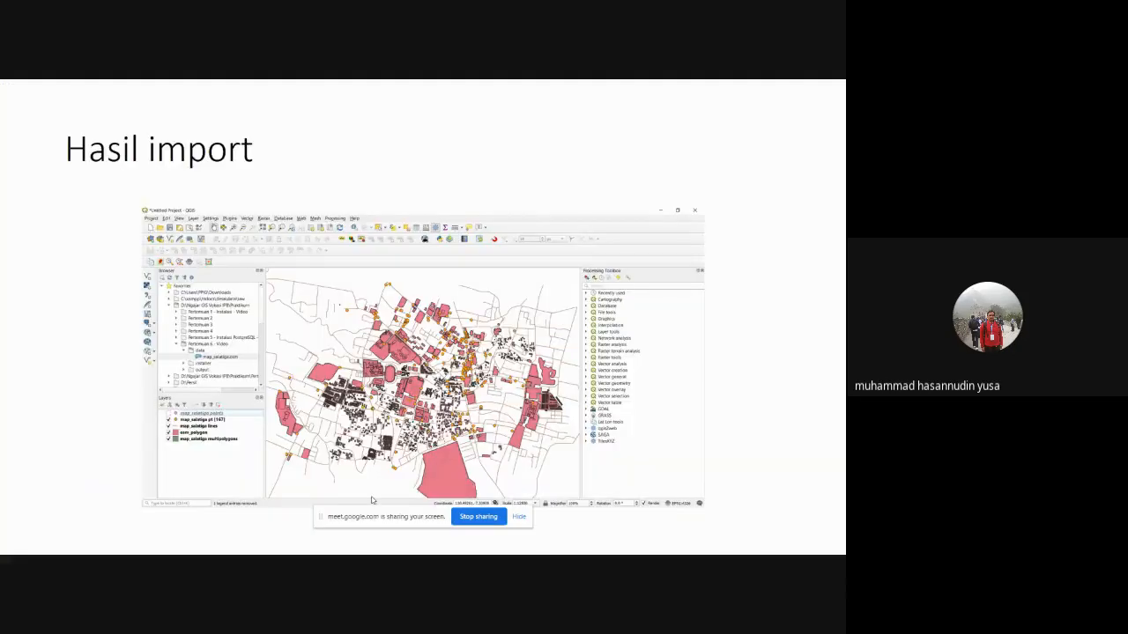
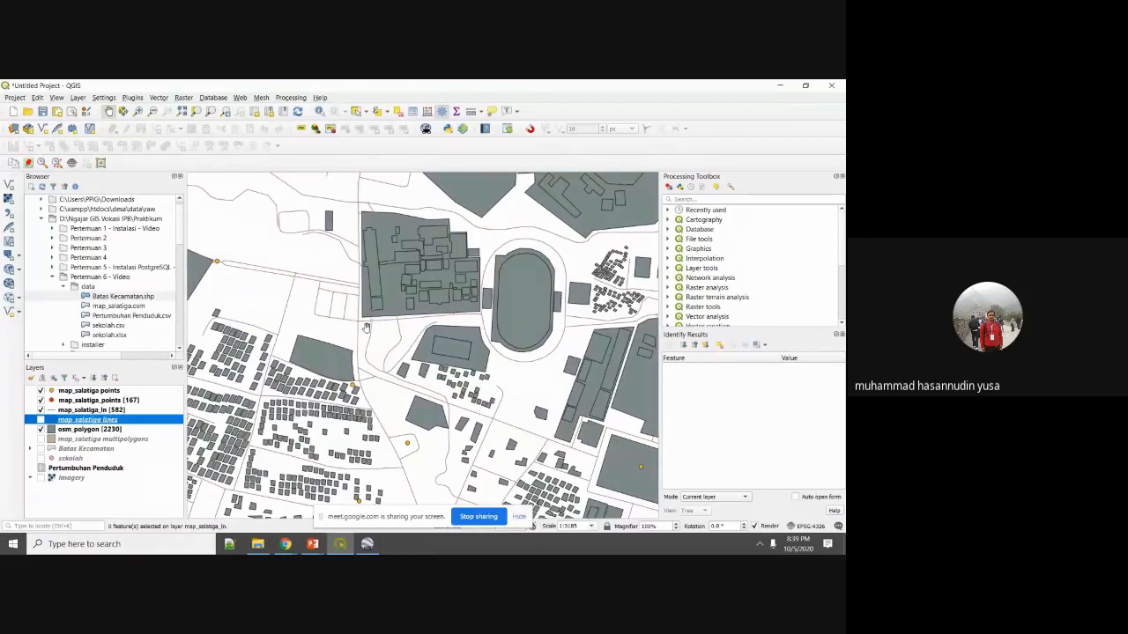
Open DB Manager, connect to Localhost -Postgresql 9.6 and expand the public schema.
left_click(203, 99)
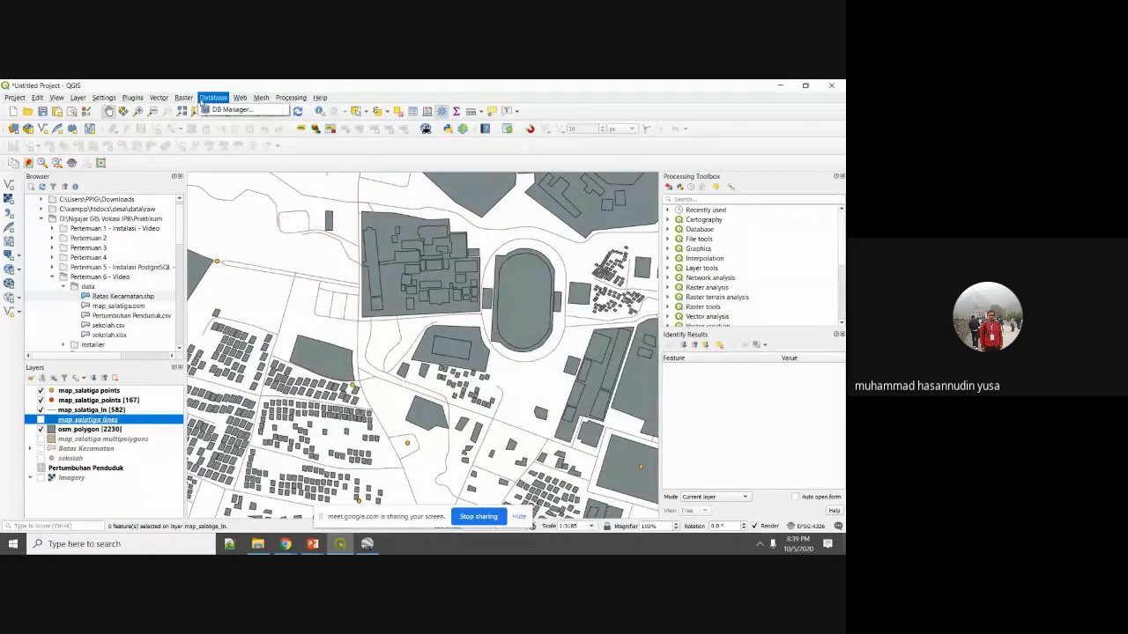
left_click(222, 115)
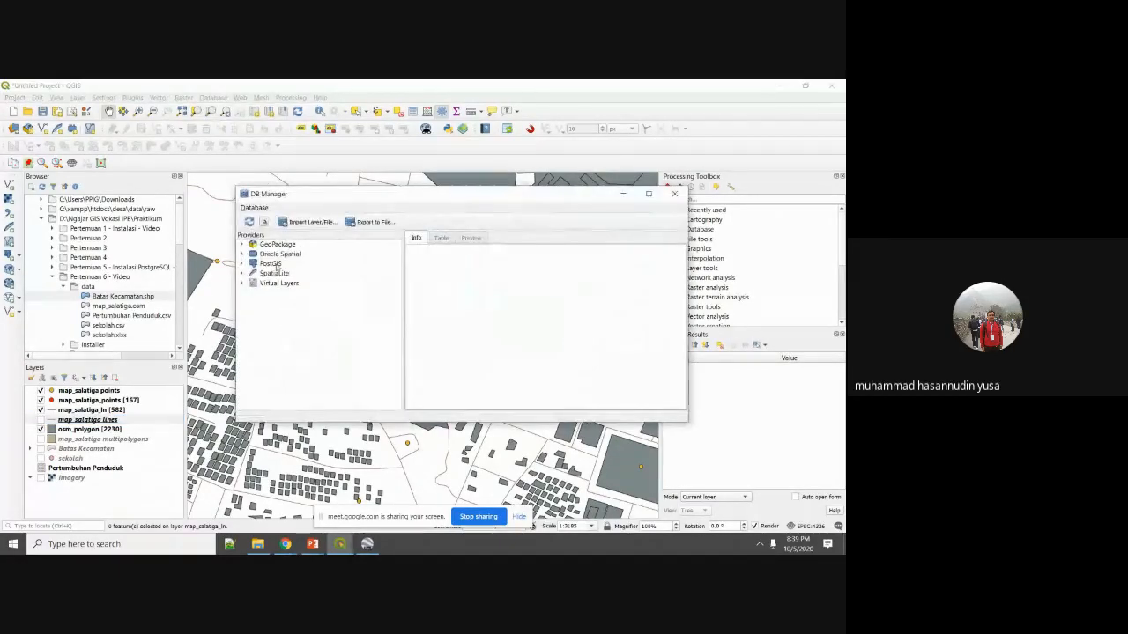
double_click(275, 263)
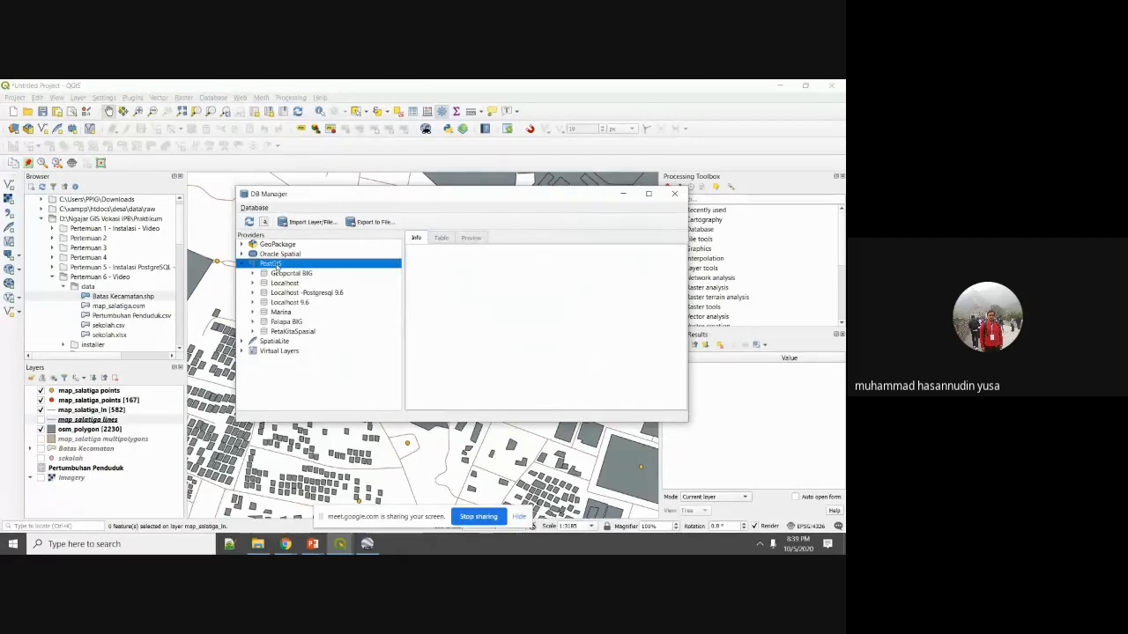
left_click(296, 302)
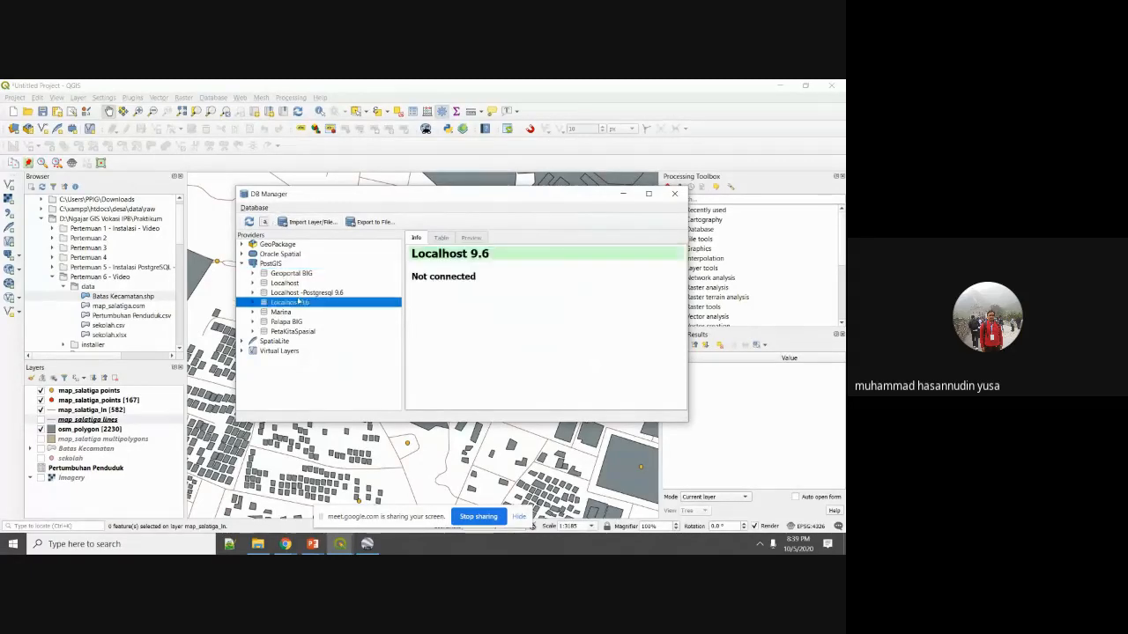
double_click(304, 292)
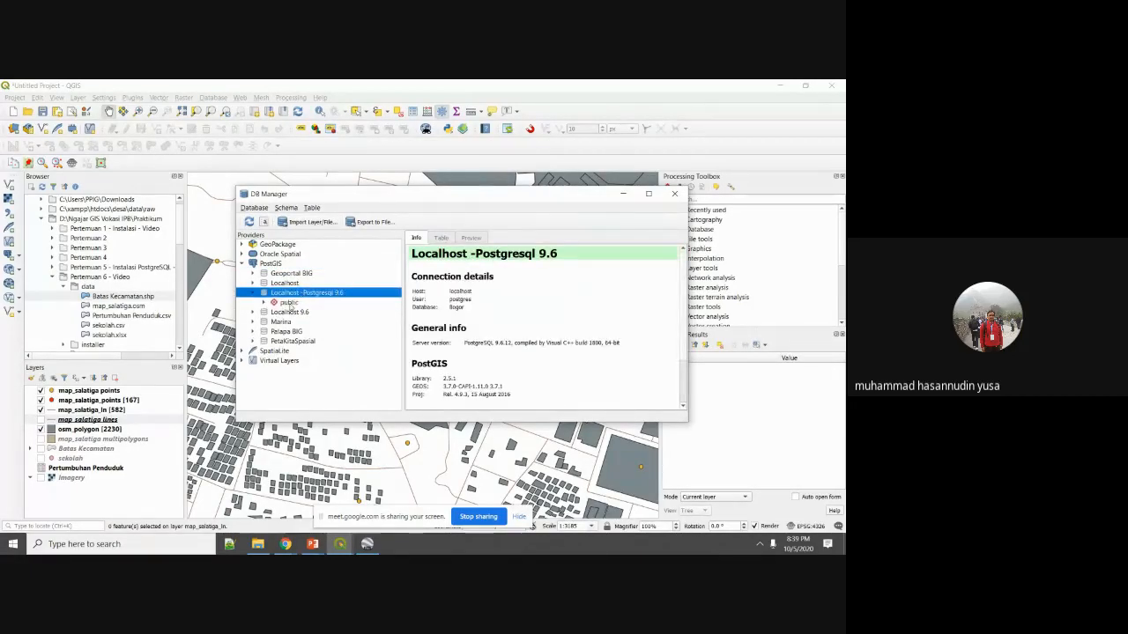
double_click(289, 303)
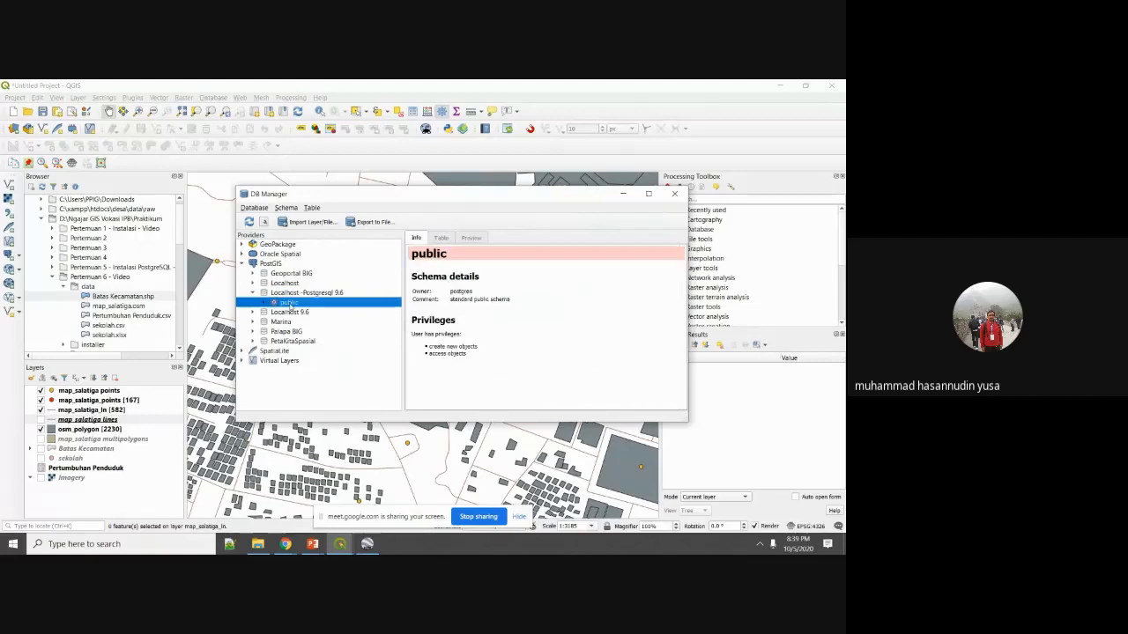
Start a new table in public with fields id and nama, typing nama as varchar(255).
left_click(314, 208)
left_click(331, 221)
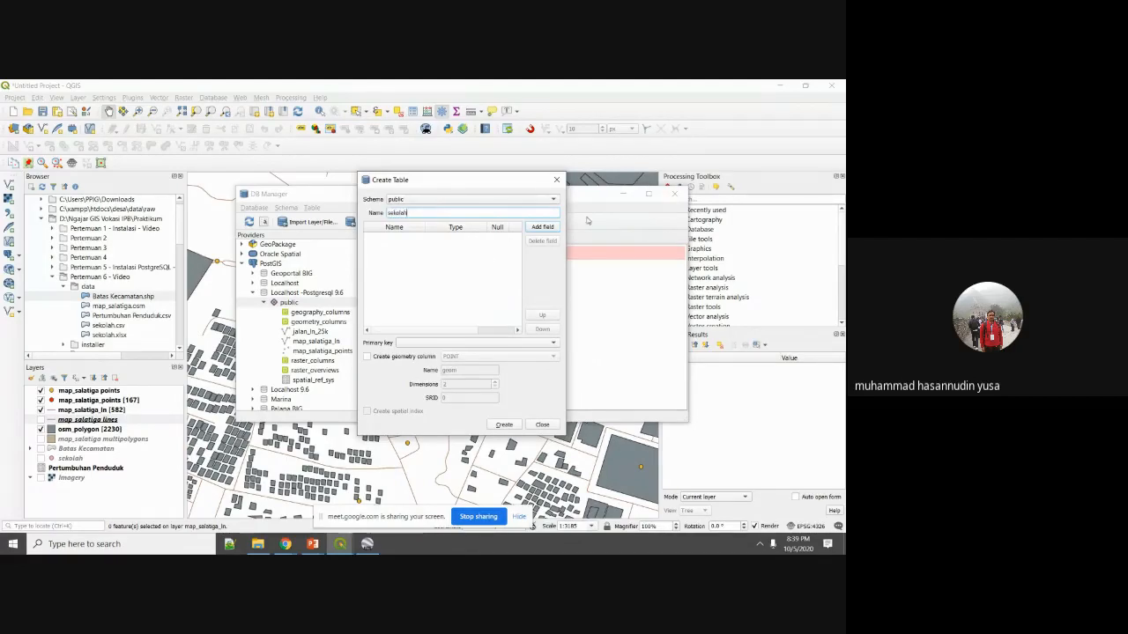
left_click(544, 232)
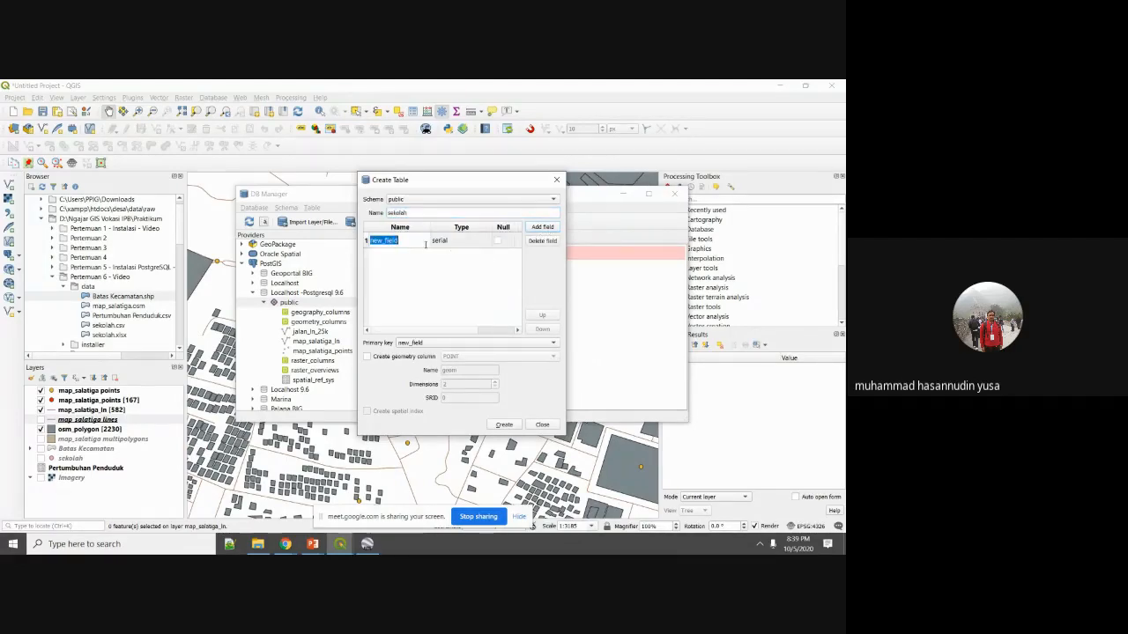
type("id")
left_click(540, 229)
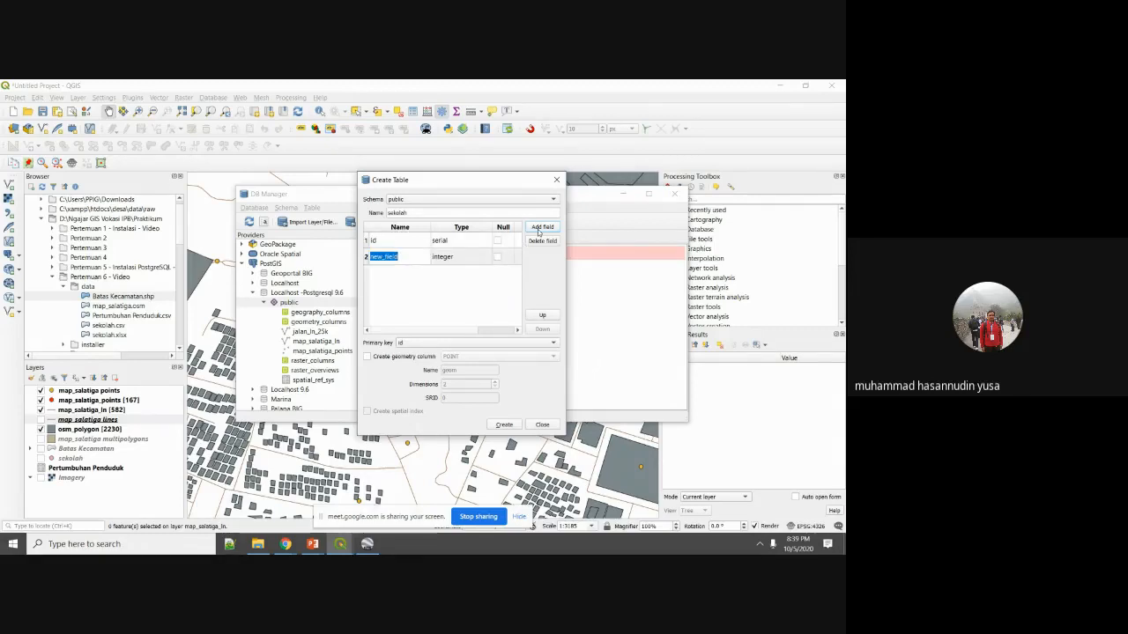
type("nama")
left_click(481, 260)
left_click(486, 259)
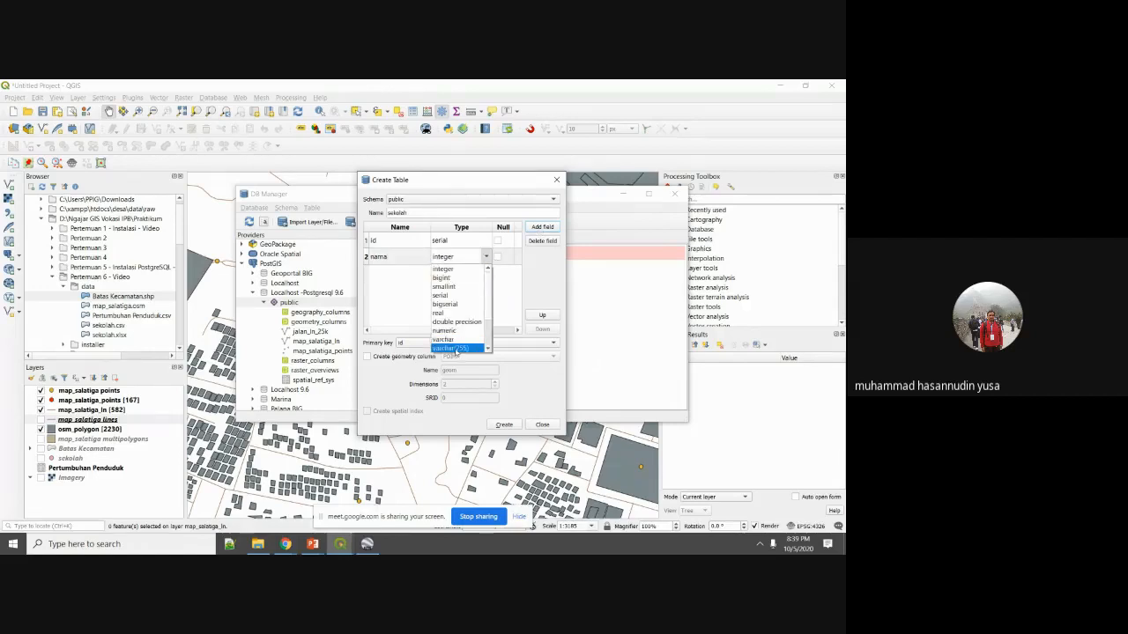
left_click(459, 348)
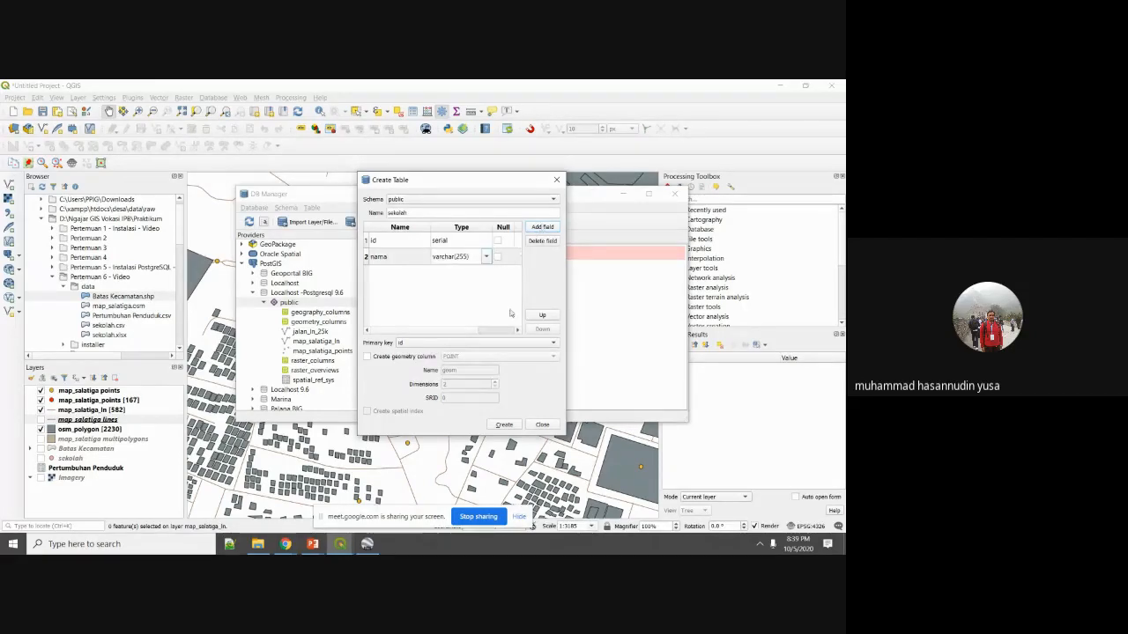
left_click(437, 286)
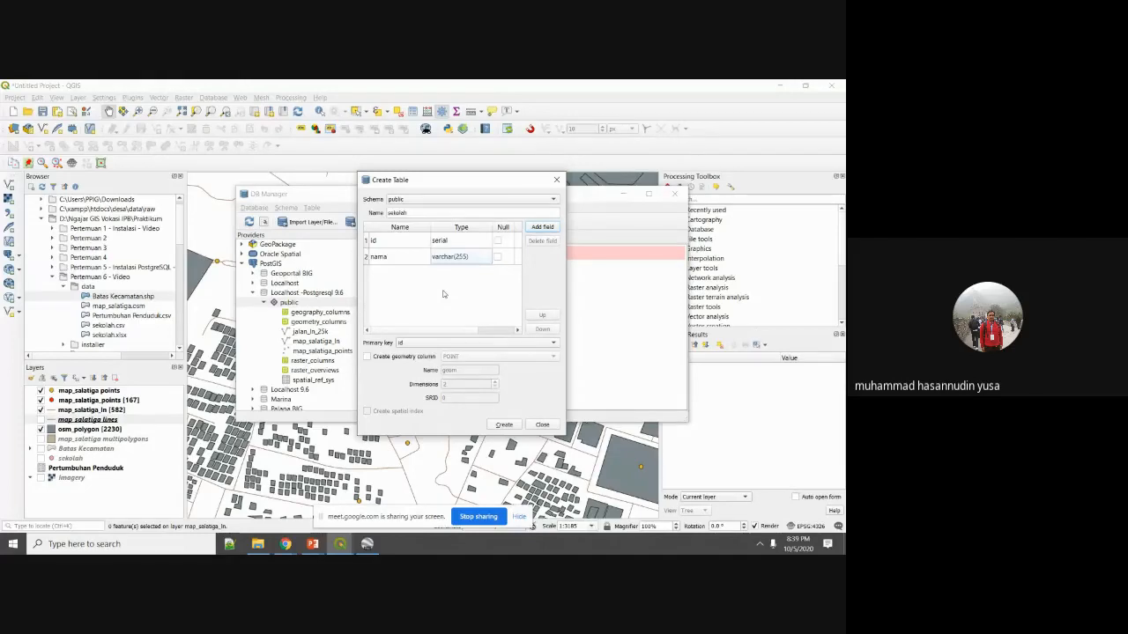
Give the table a POINT geometry column with SRID 4326.
left_click(383, 356)
left_click(455, 357)
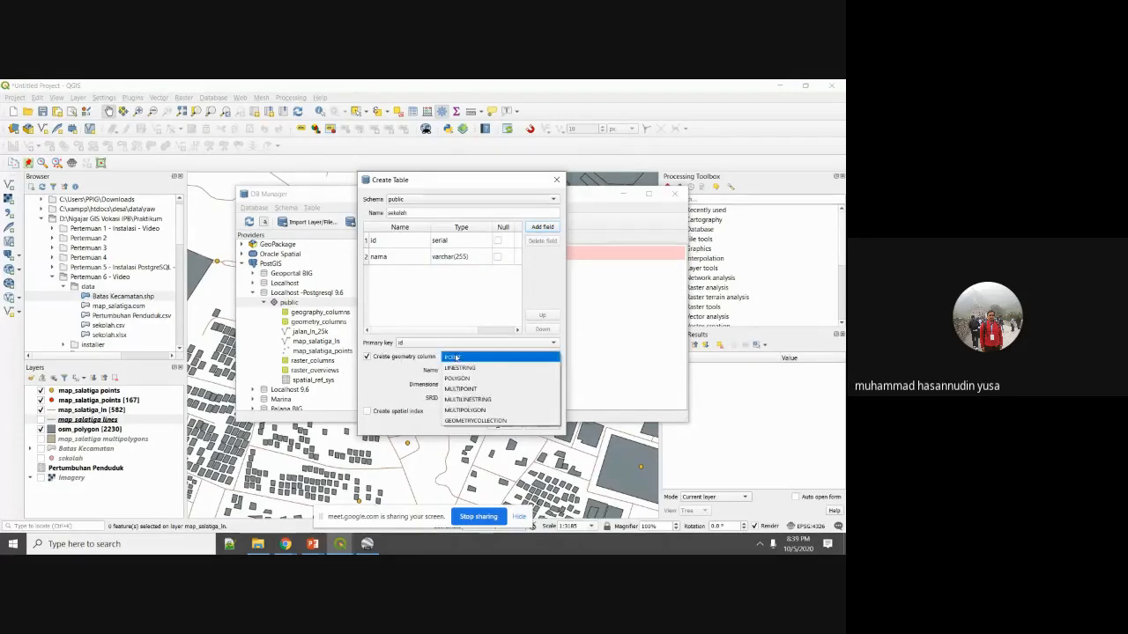
left_click(453, 356)
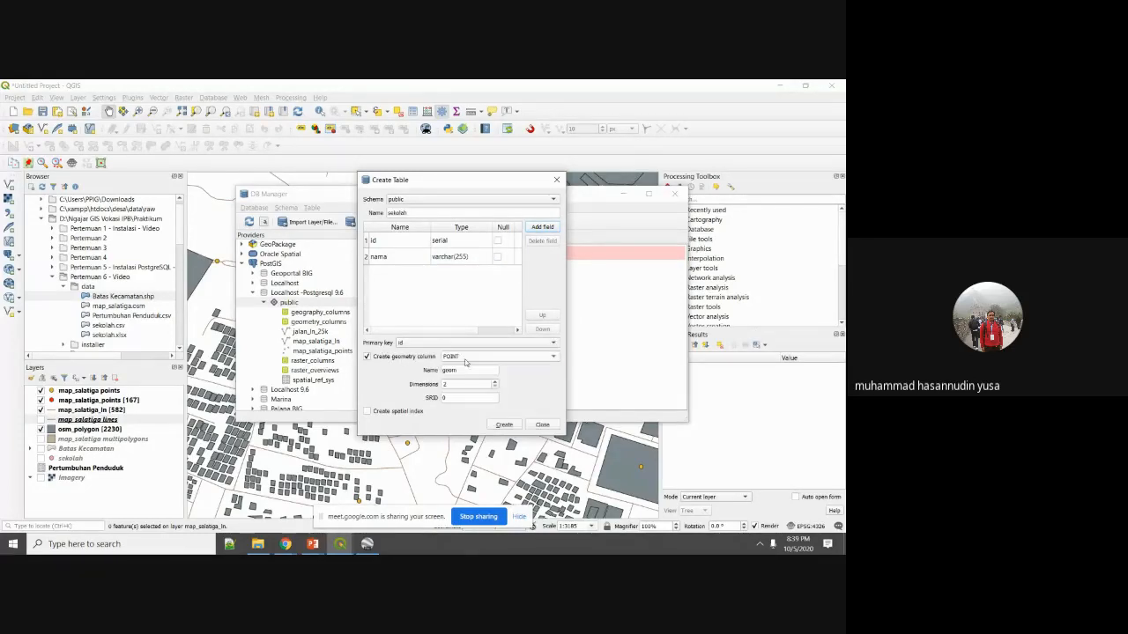
left_click(494, 384)
left_click(469, 398)
left_click(495, 388)
type("4326")
left_click(480, 357)
left_click(478, 357)
Create the sekolah table, then inspect its columns and preview in DB Manager.
left_click(504, 425)
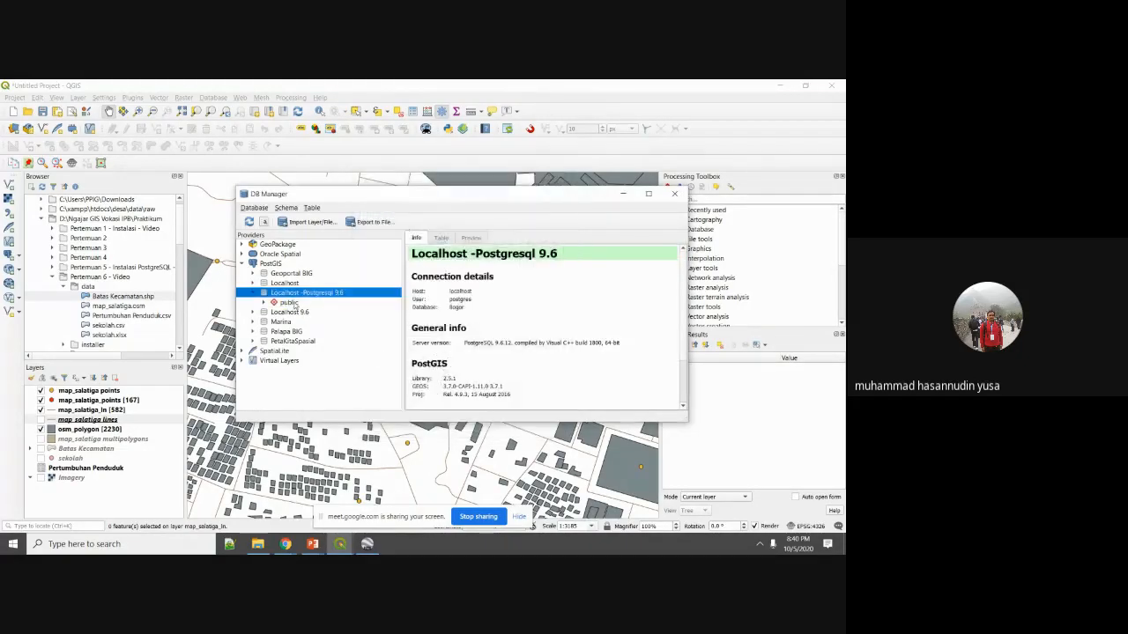
double_click(293, 304)
left_click(313, 379)
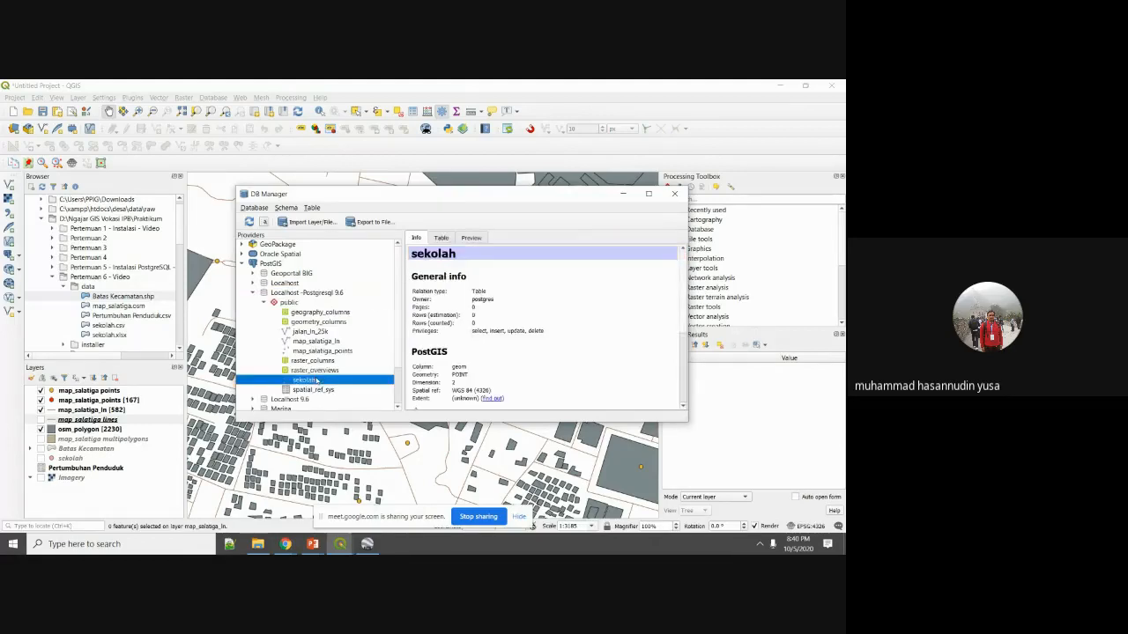
left_click(441, 239)
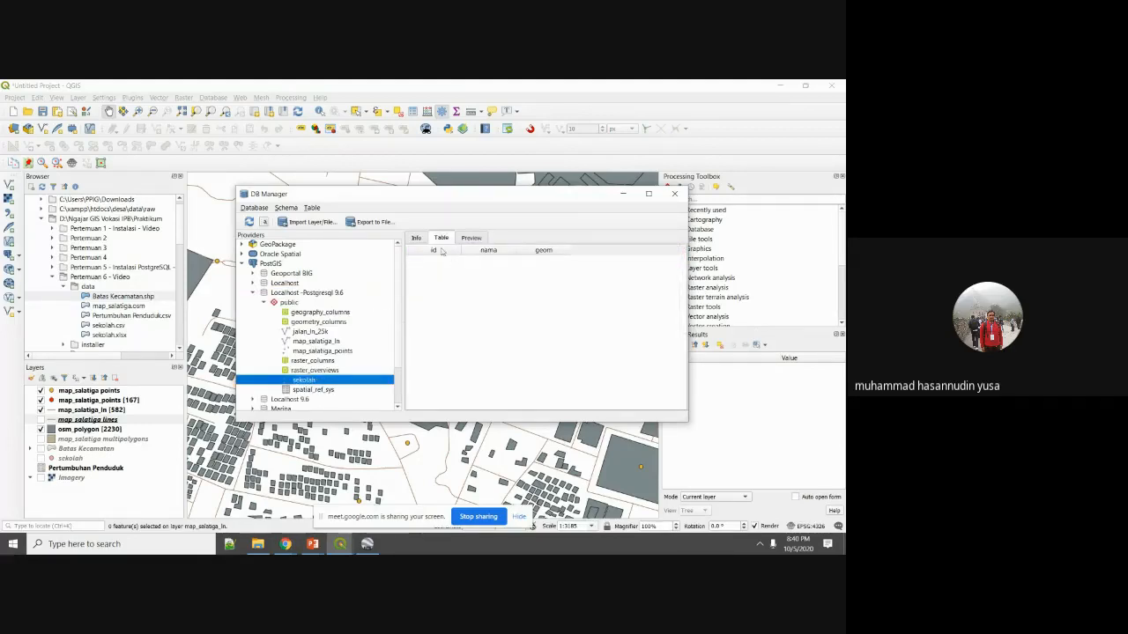
left_click(471, 238)
left_click(441, 238)
left_click(417, 239)
left_click(673, 253)
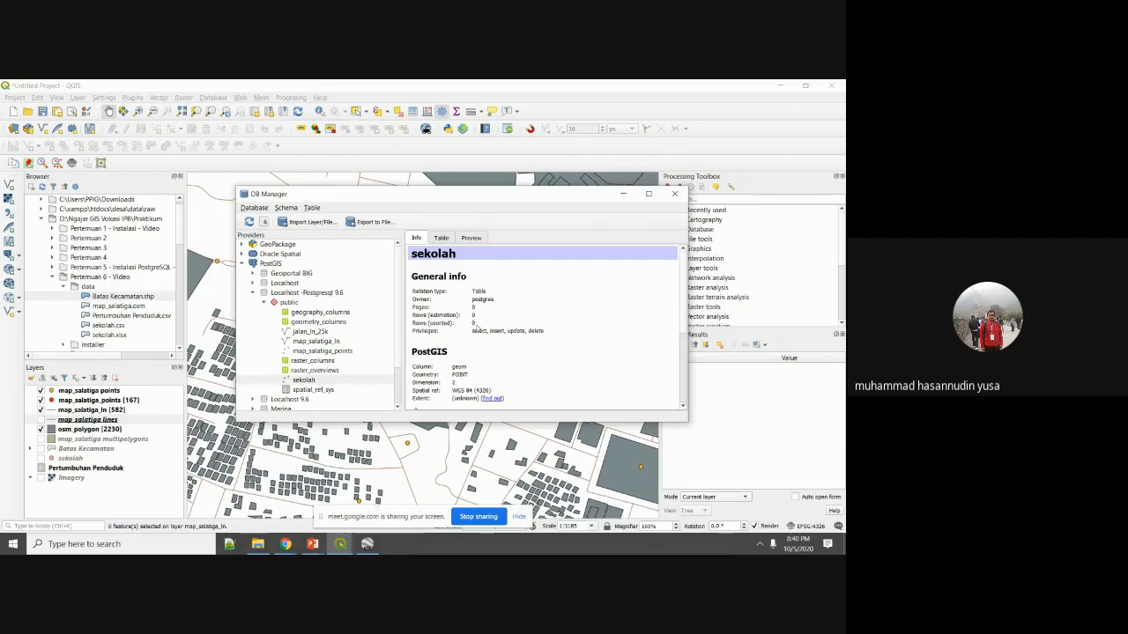
Drag sekolah into the Layers panel and log in with the database username and password.
left_click_drag(303, 380, 86, 428)
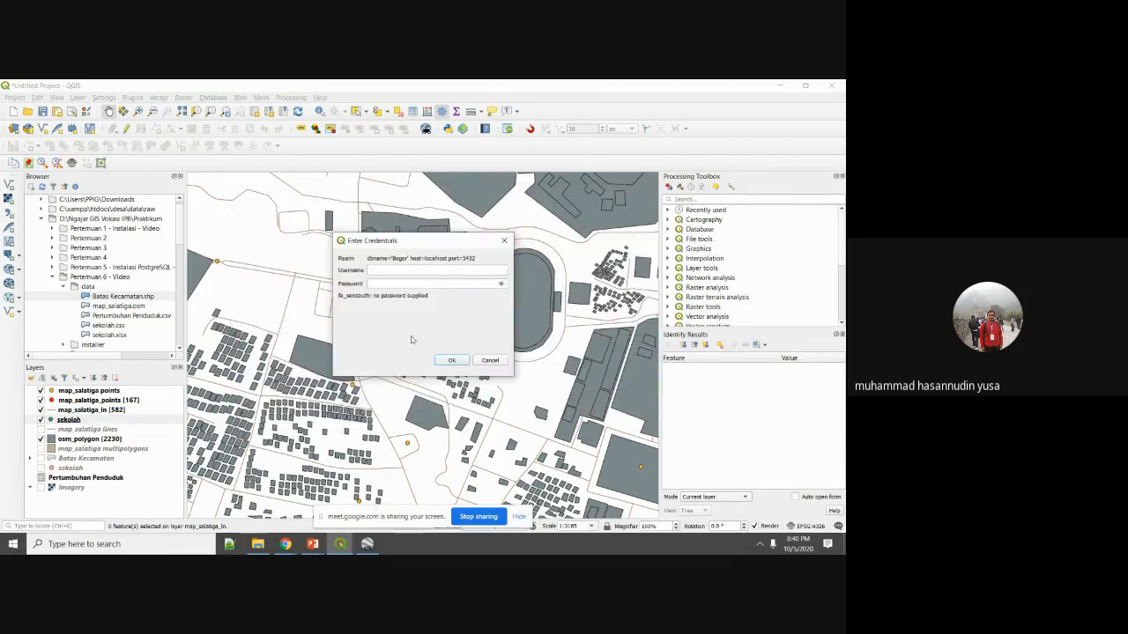
type("postgres")
key("Tab")
type("p")
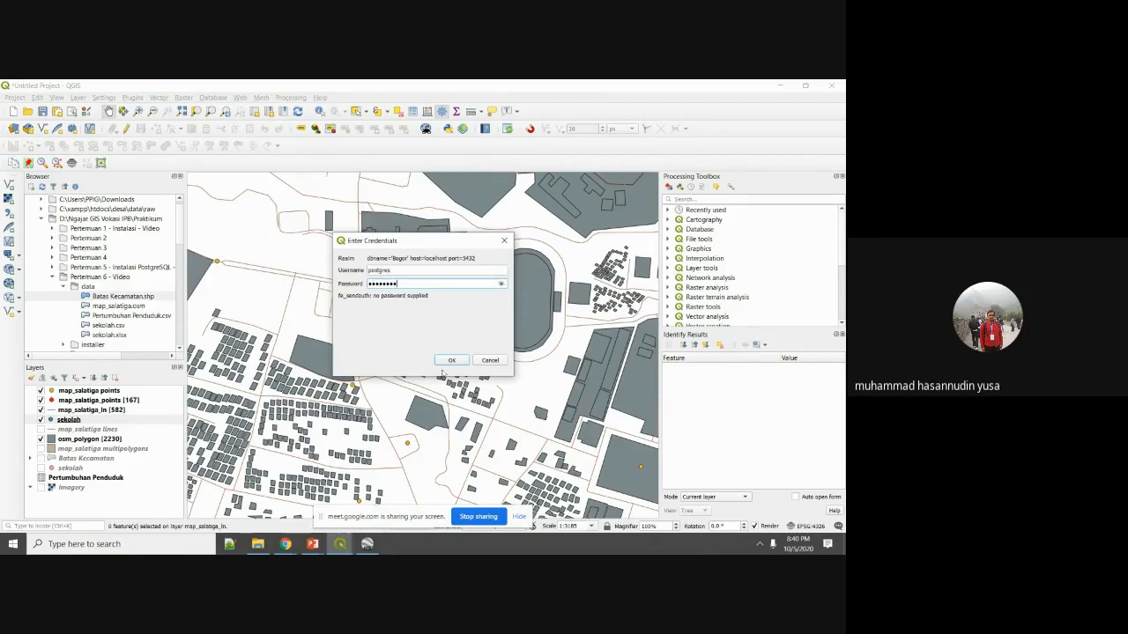
left_click(450, 360)
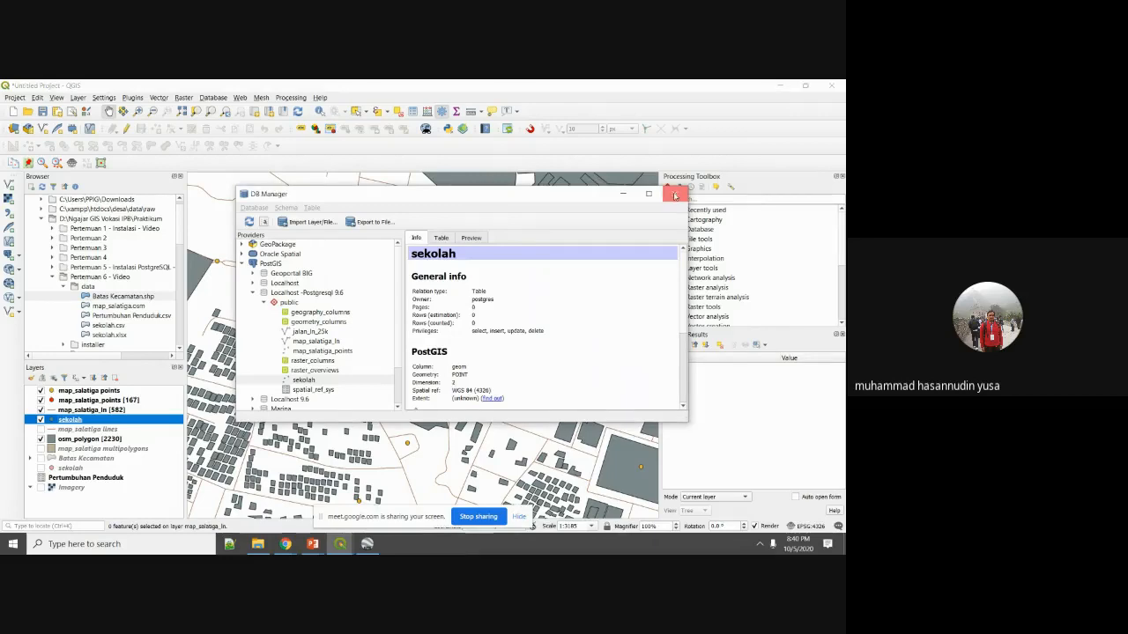
Close DB Manager, edit sekolah and add a first school point with nama 'Sekolah'.
left_click(671, 194)
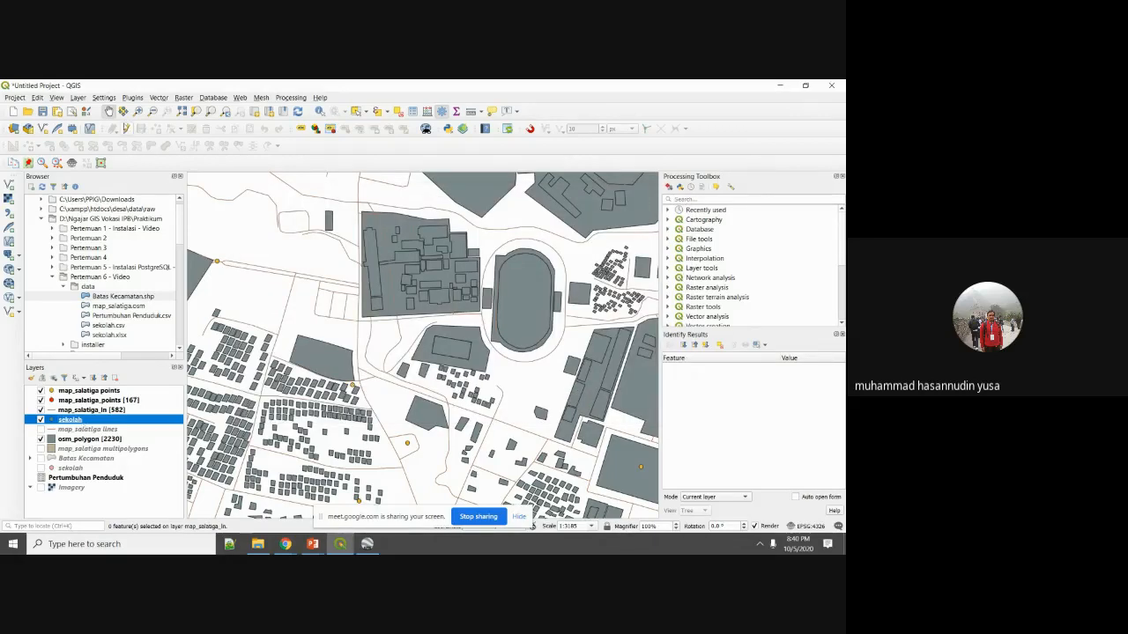
left_click(128, 130)
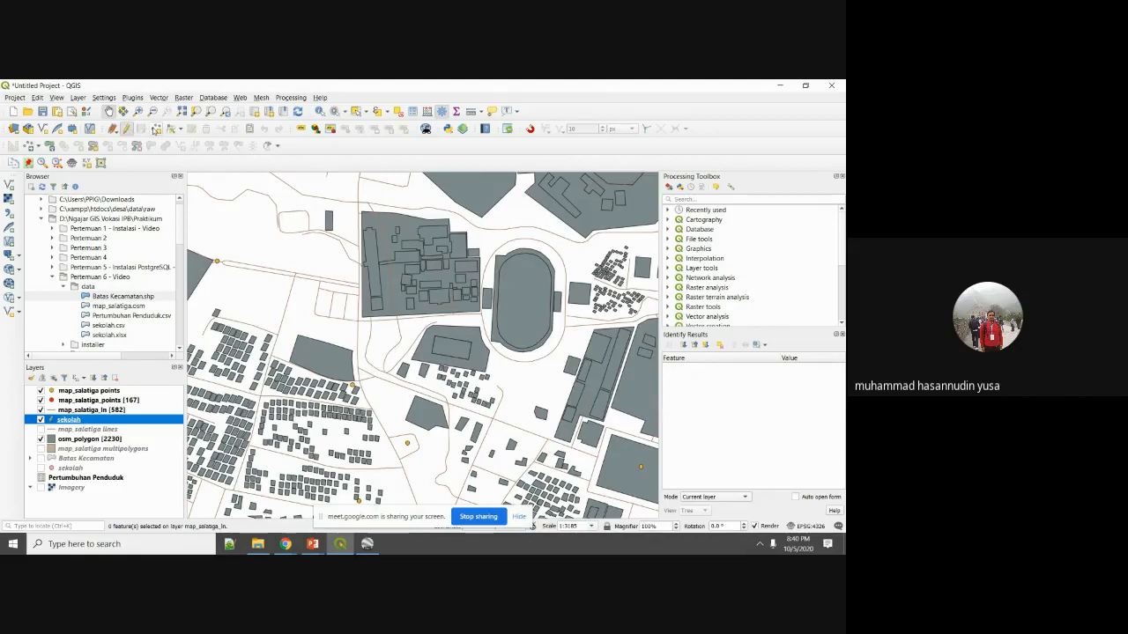
left_click(157, 129)
left_click(305, 352)
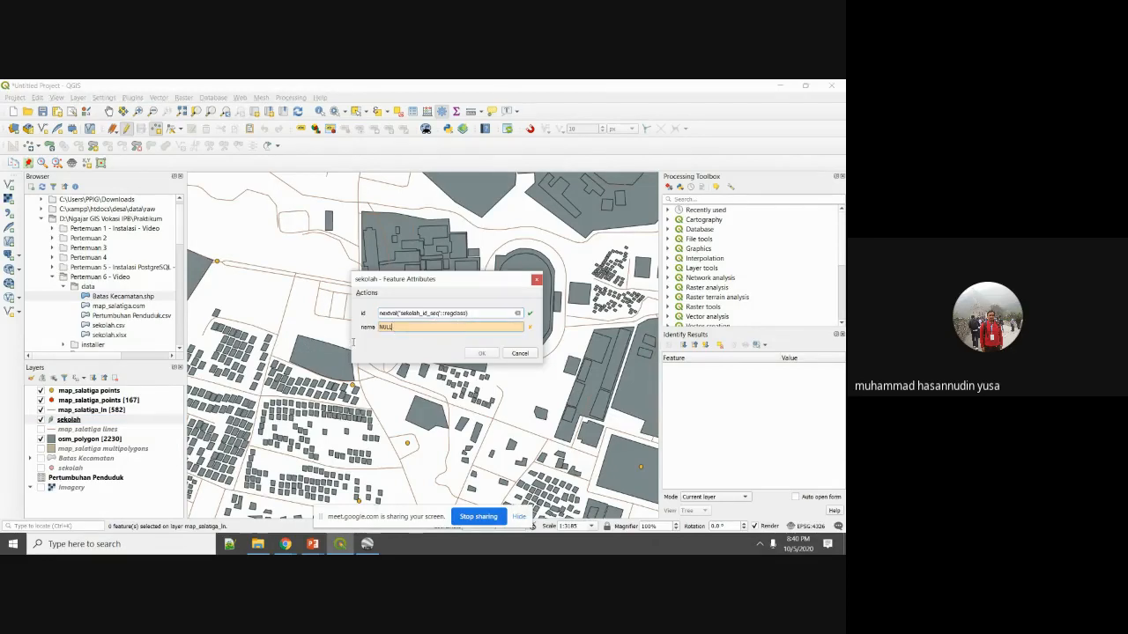
left_click_drag(393, 327, 361, 326)
type("Sek")
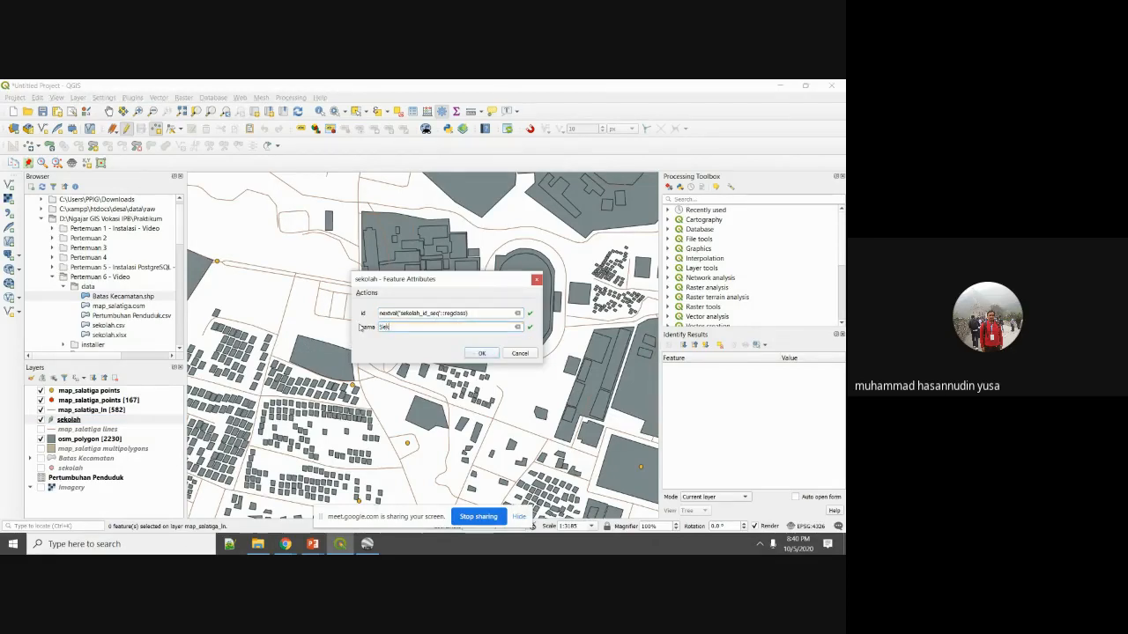
type("olah Saya")
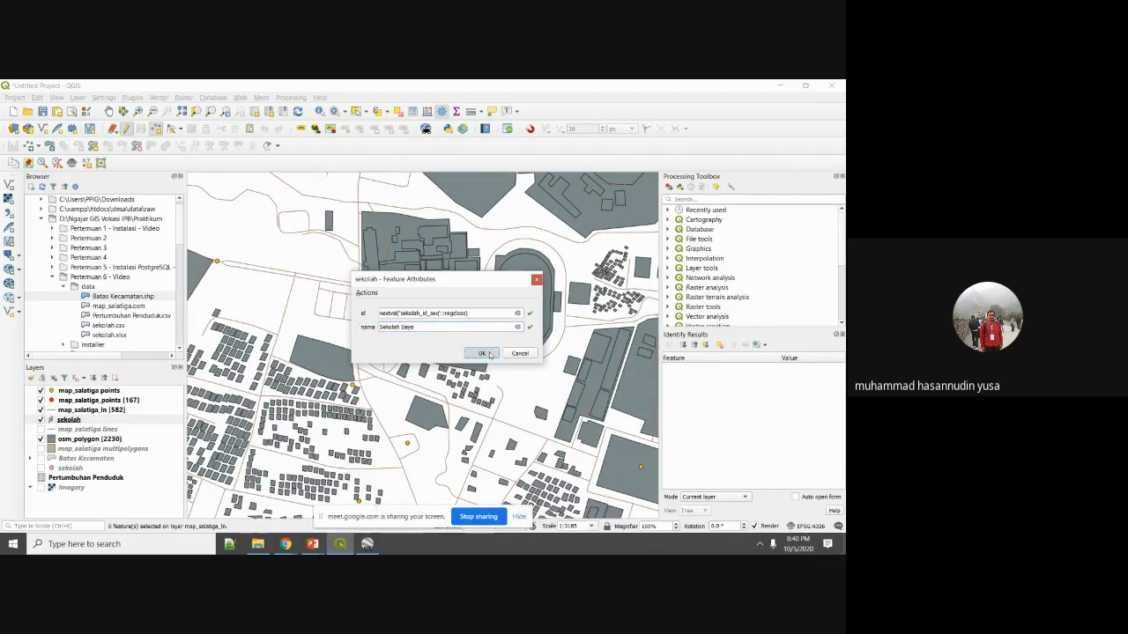
left_click(482, 354)
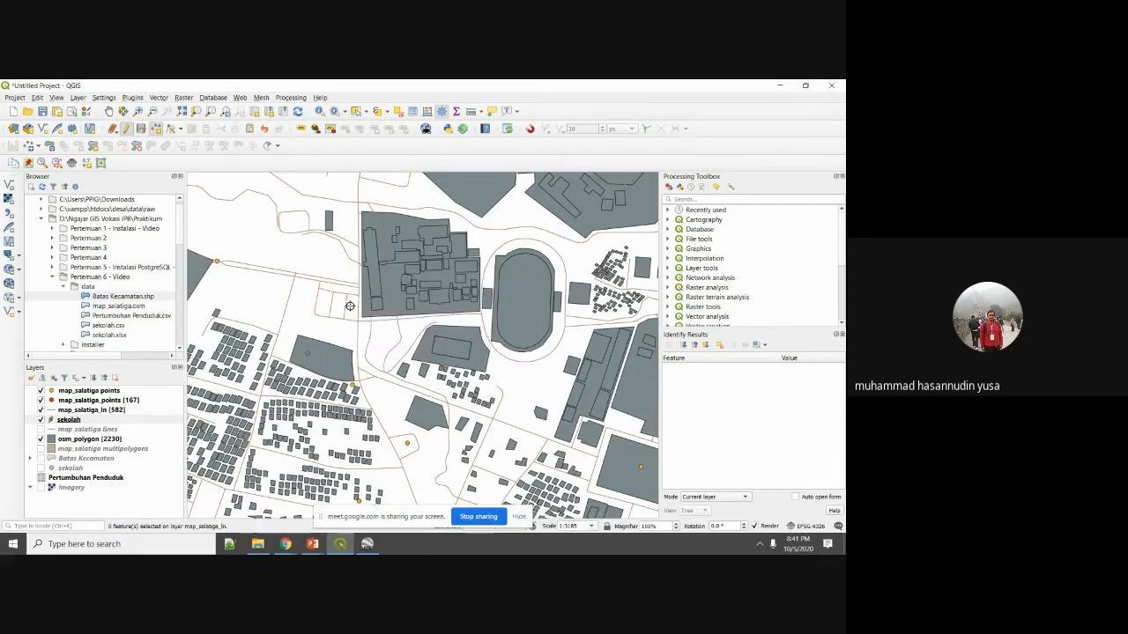
Add a second school point named 'Sekolah Dia' and stop editing the layer.
left_click(443, 347)
left_click(405, 327)
type("S")
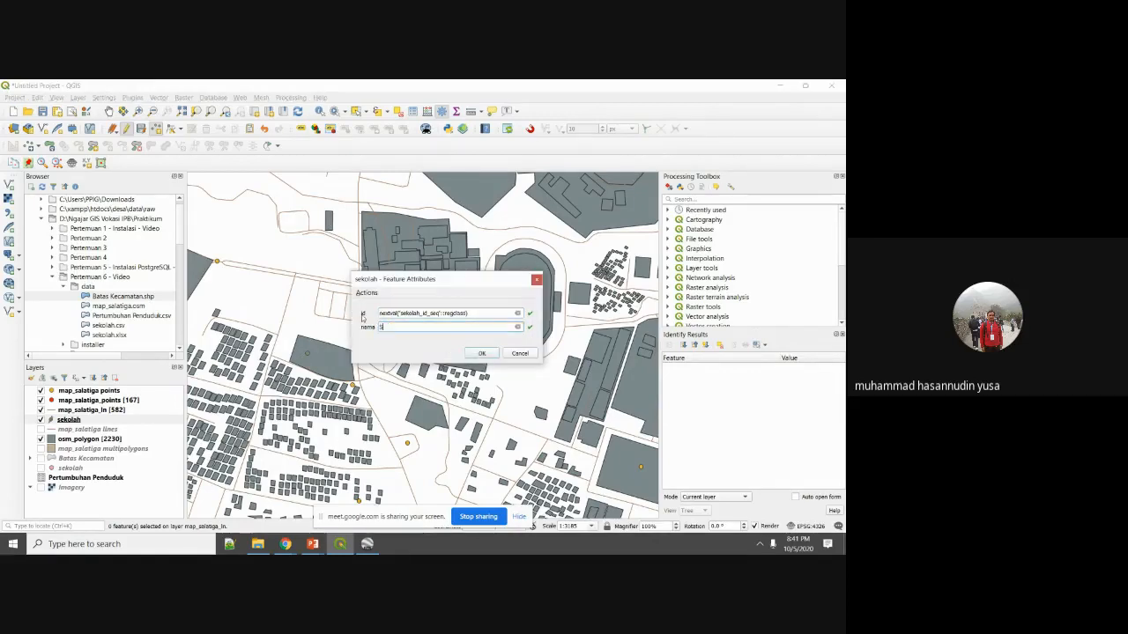
type("ekolah Dia")
left_click(471, 354)
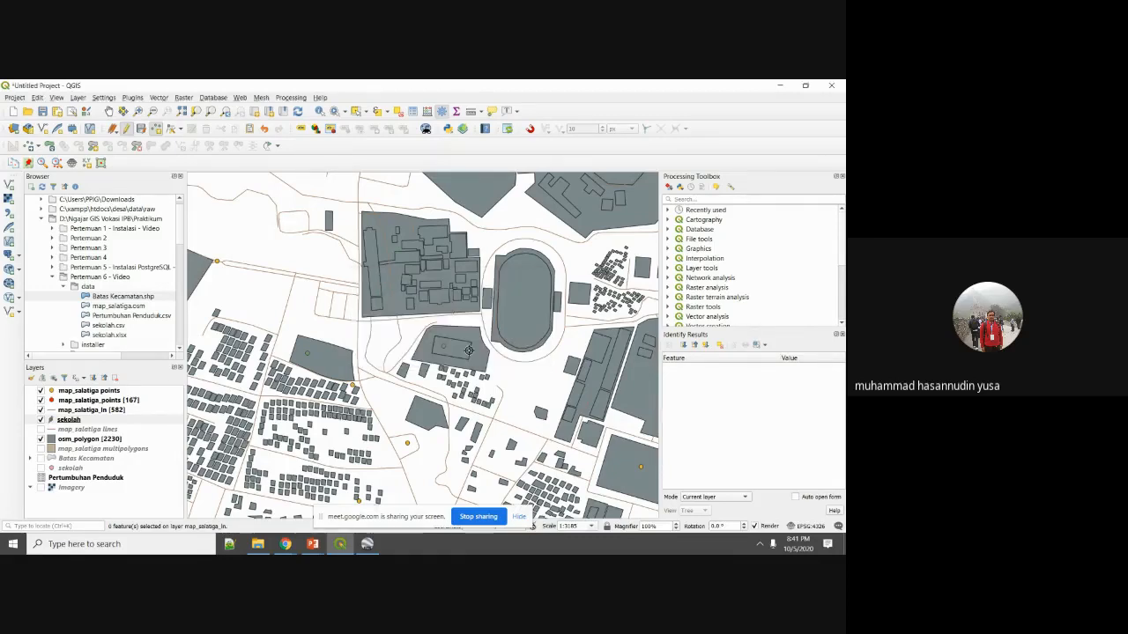
left_click(141, 129)
left_click(126, 129)
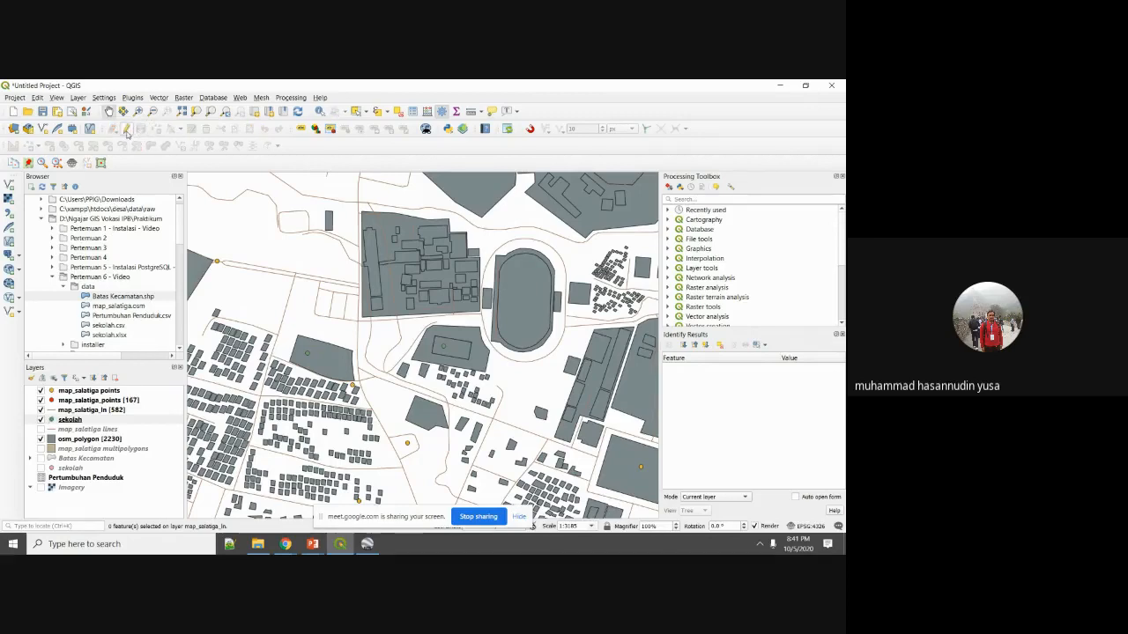
right_click(70, 419)
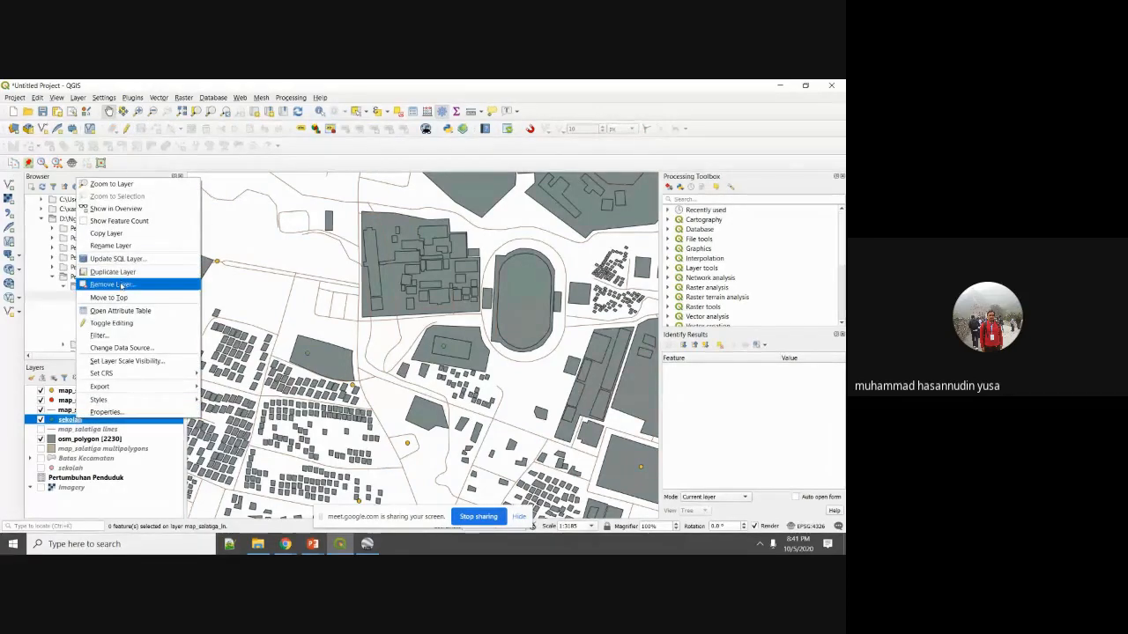
left_click(124, 311)
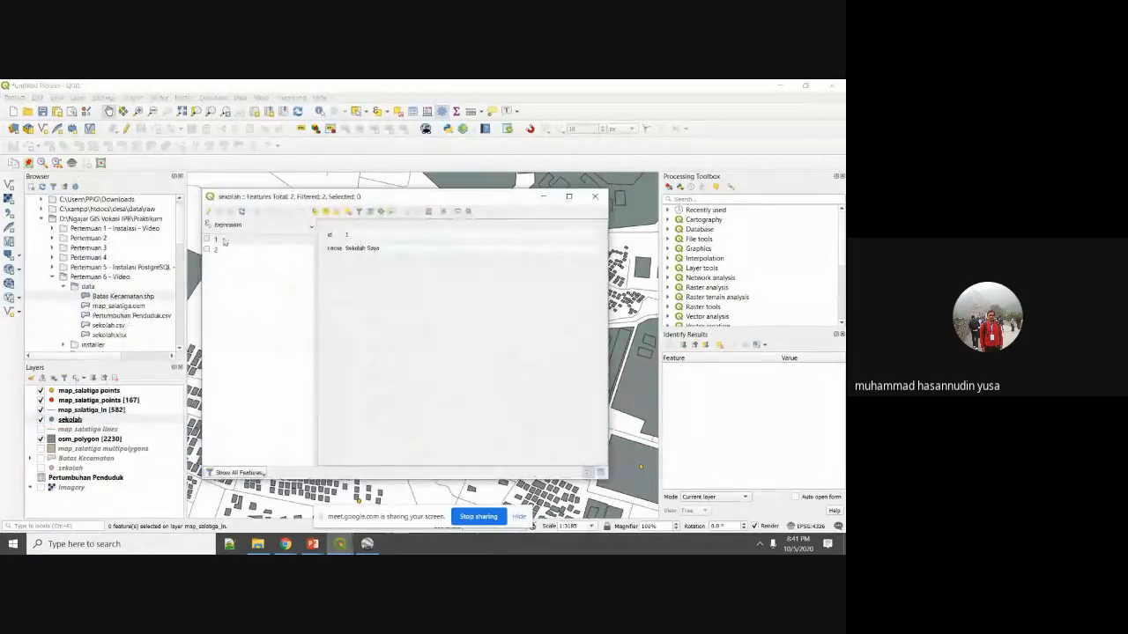
left_click(228, 225)
mouse_move(255, 244)
left_click(343, 258)
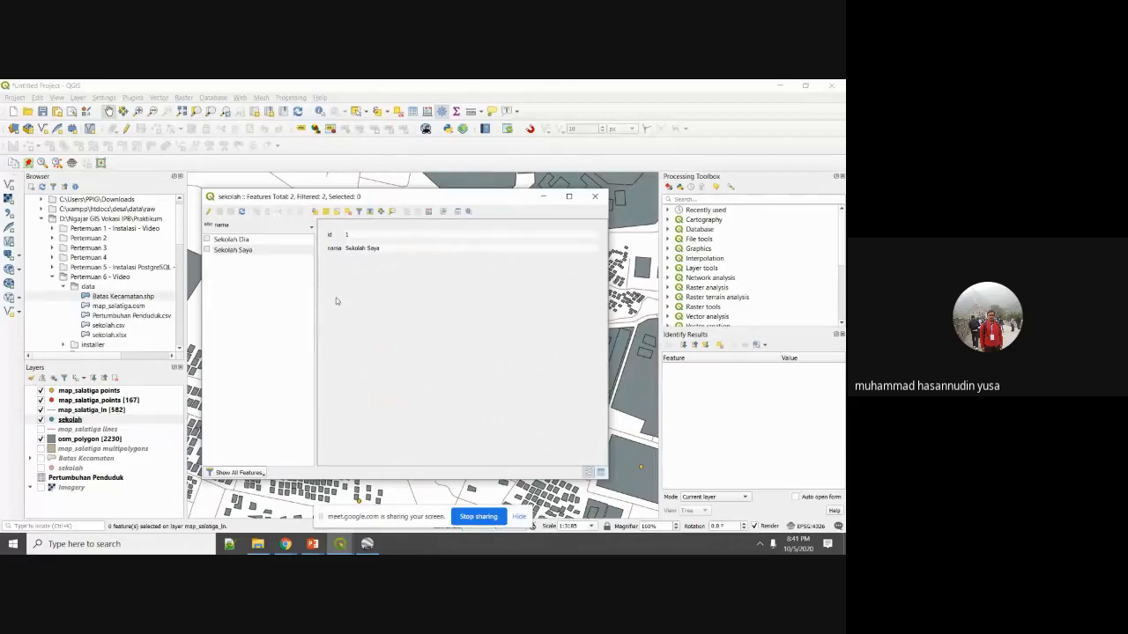
left_click(593, 199)
left_click(234, 241)
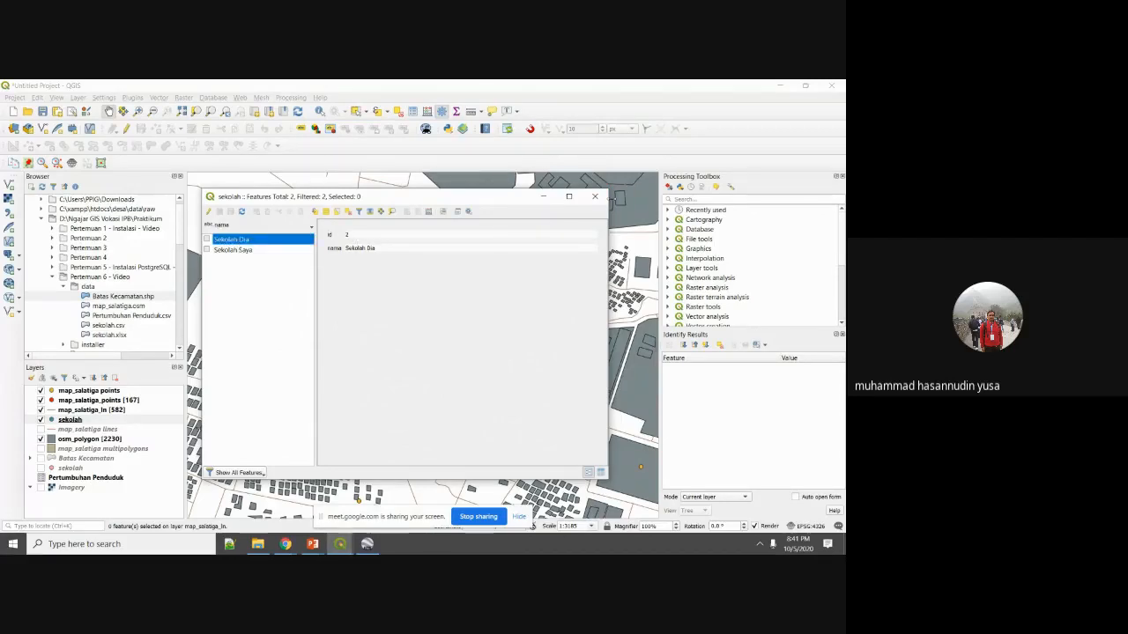
left_click(594, 195)
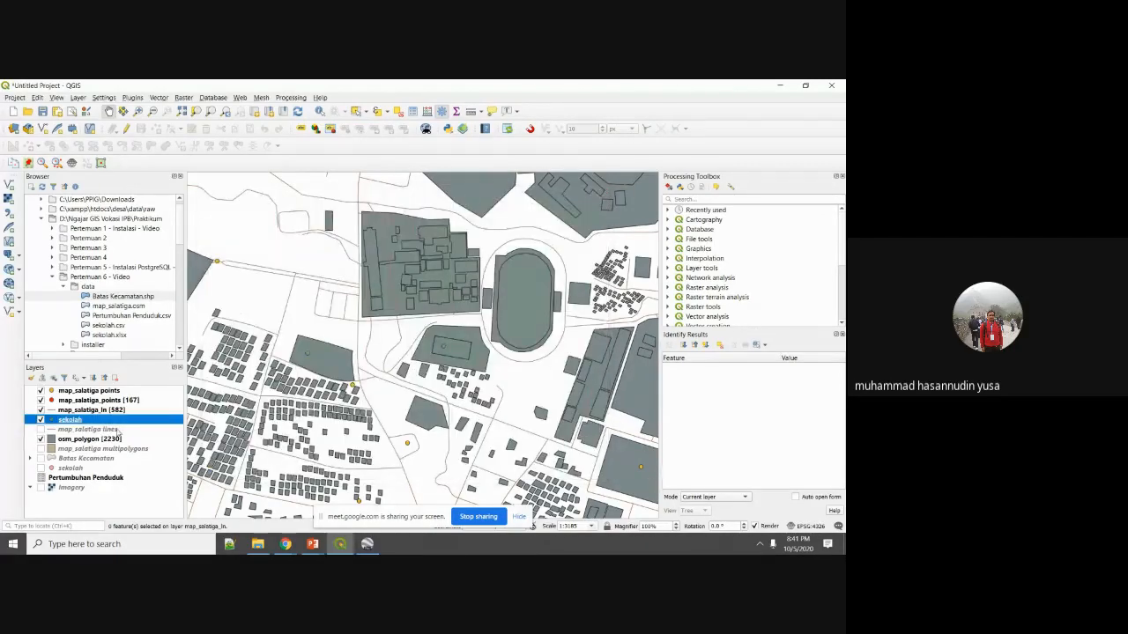
left_click(212, 98)
left_click(236, 112)
left_click(269, 264)
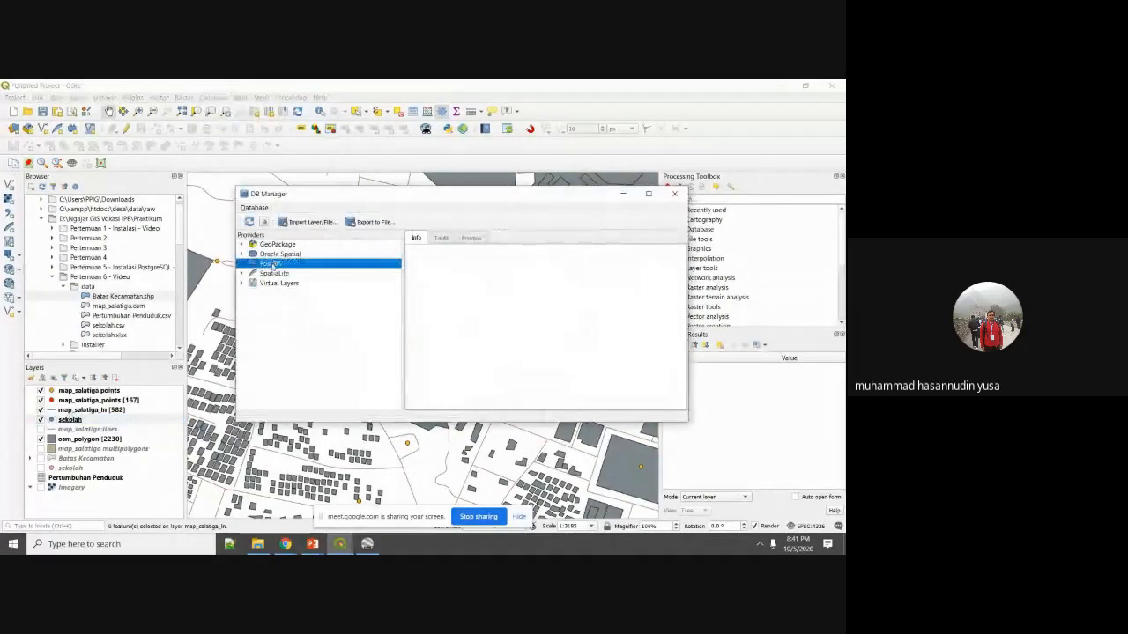
double_click(272, 264)
left_click(289, 302)
left_click(294, 293)
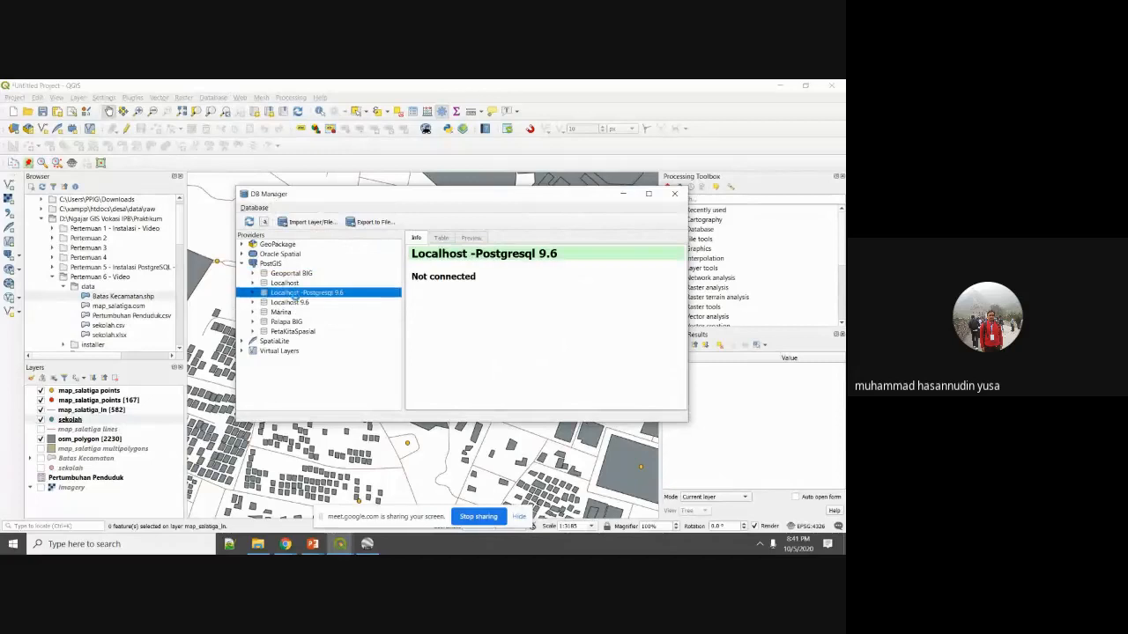
double_click(297, 304)
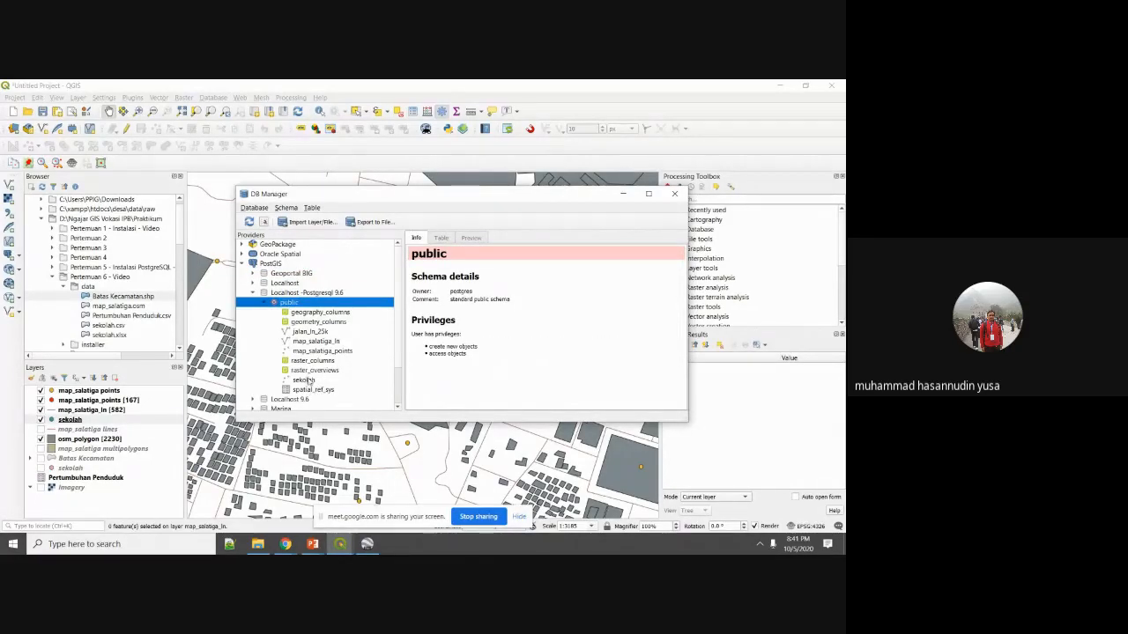
left_click(305, 380)
left_click(436, 237)
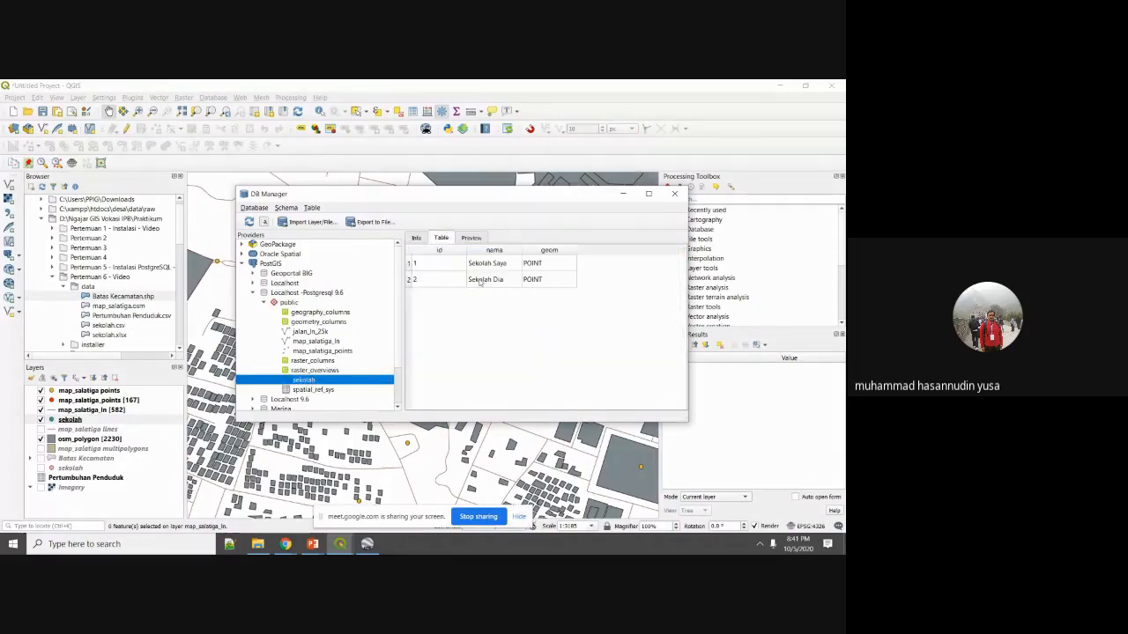
left_click(474, 239)
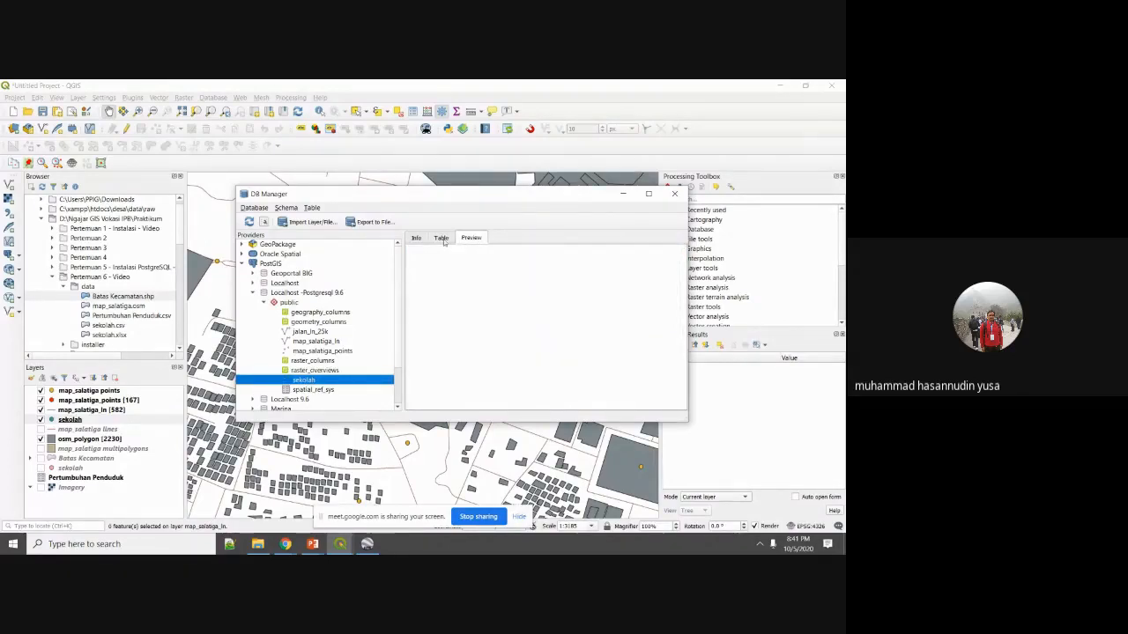
left_click(443, 239)
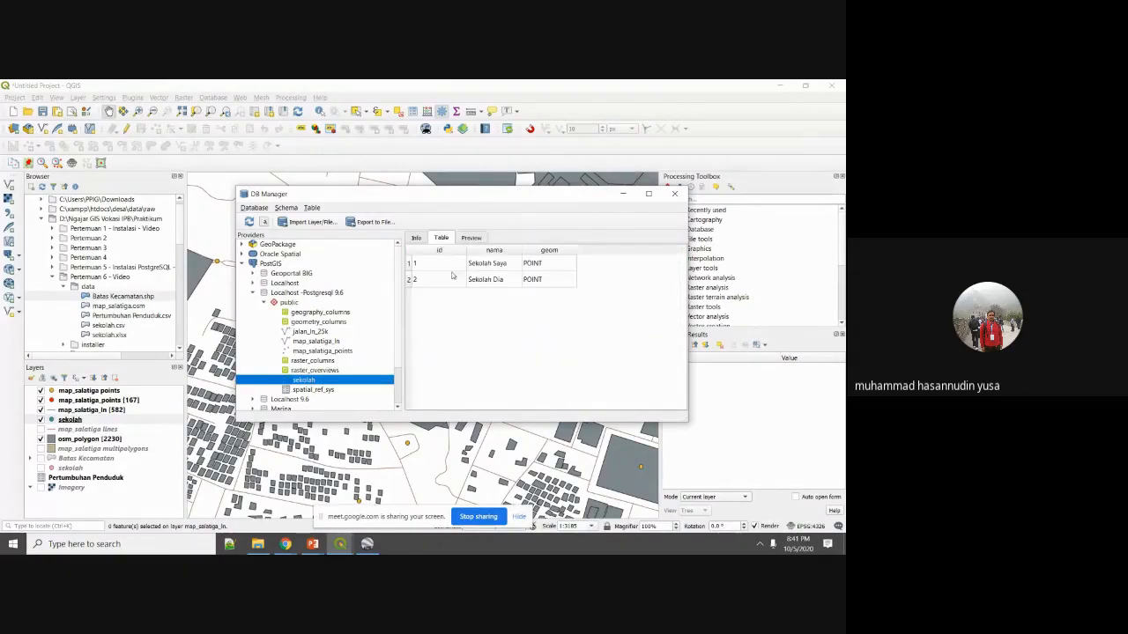
left_click(674, 193)
mouse_move(312, 544)
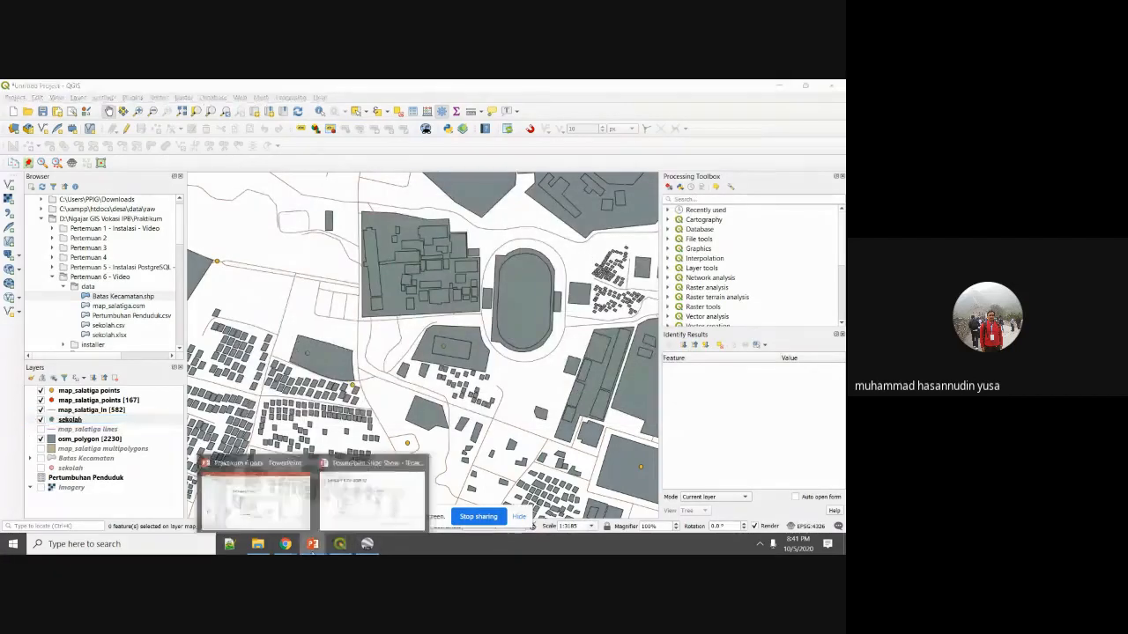
Advance the slideshow to the Import Layer / File to Postgis table slide, then return to QGIS.
left_click(345, 514)
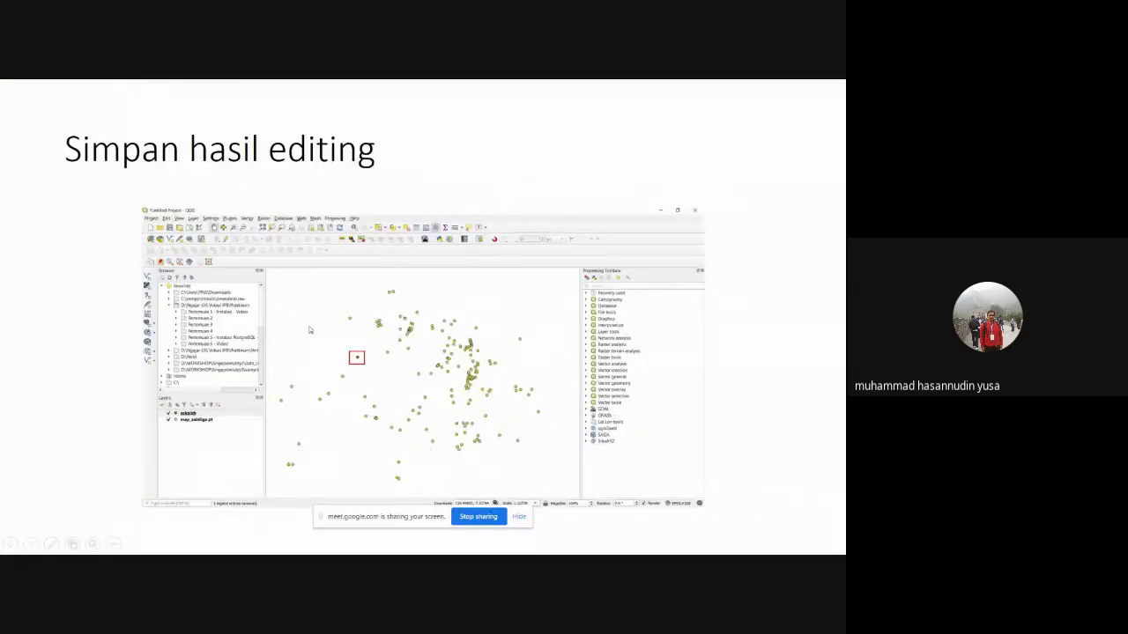
left_click(360, 413)
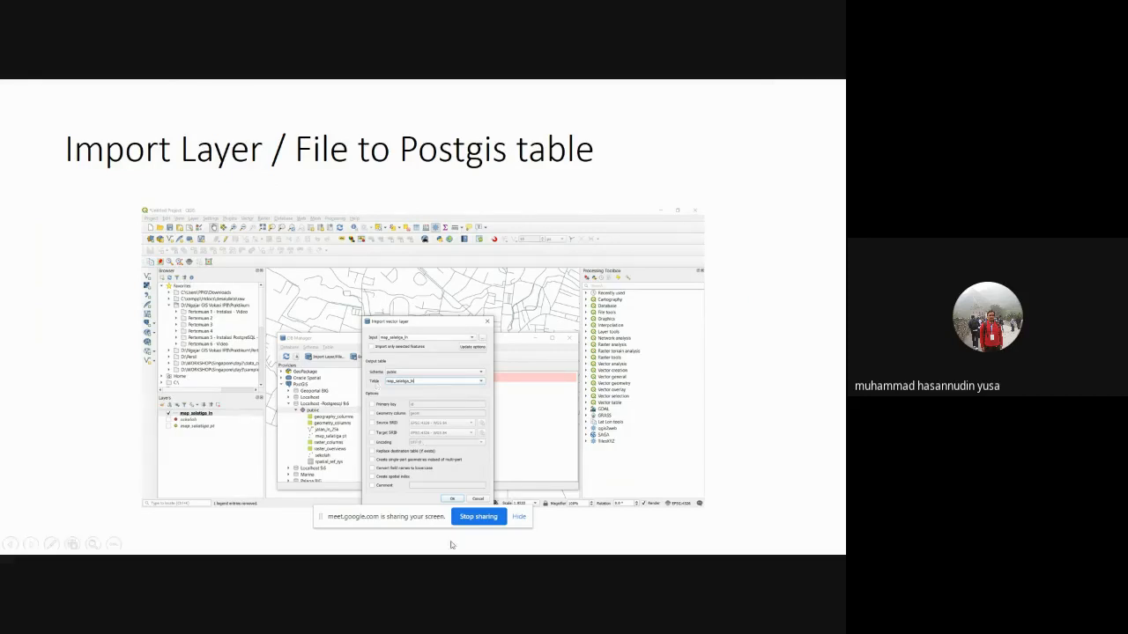
key("super")
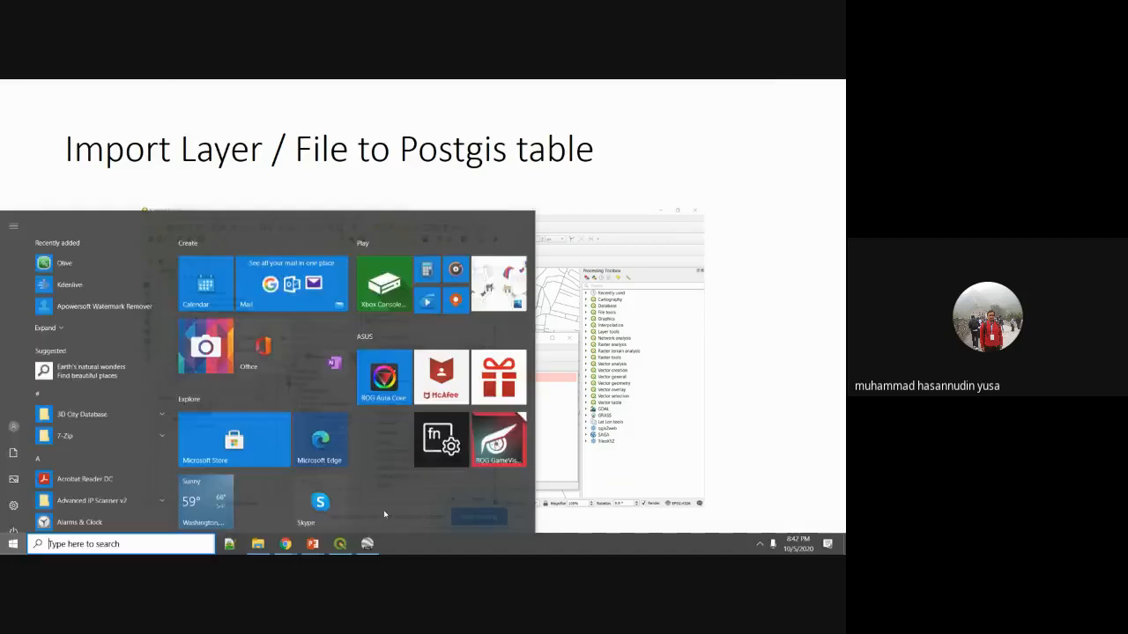
left_click(180, 544)
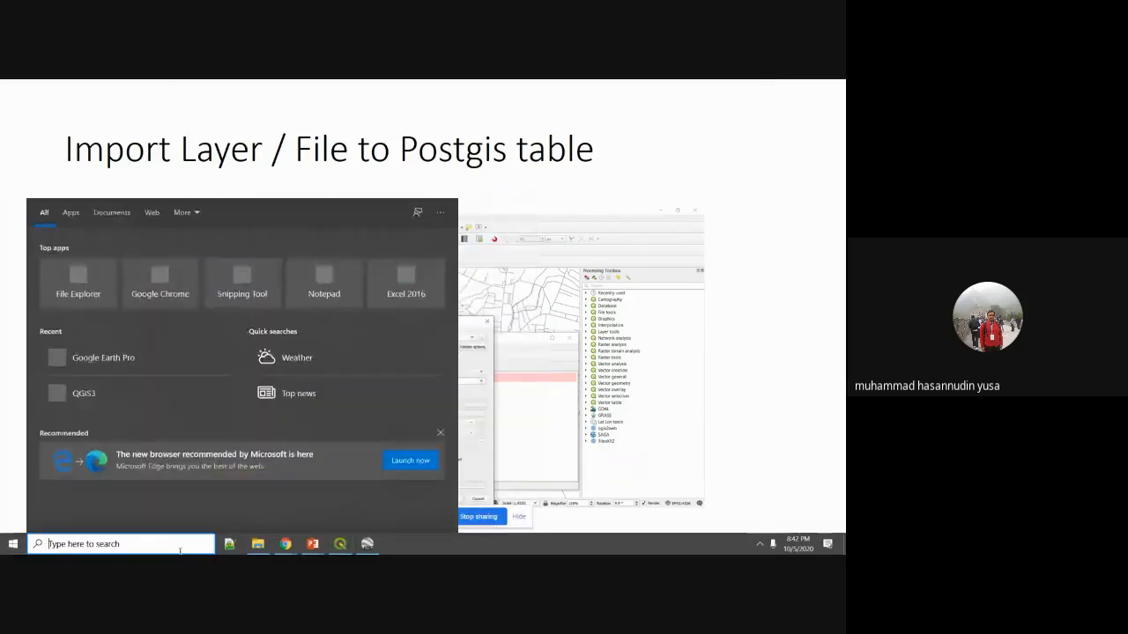
type("load")
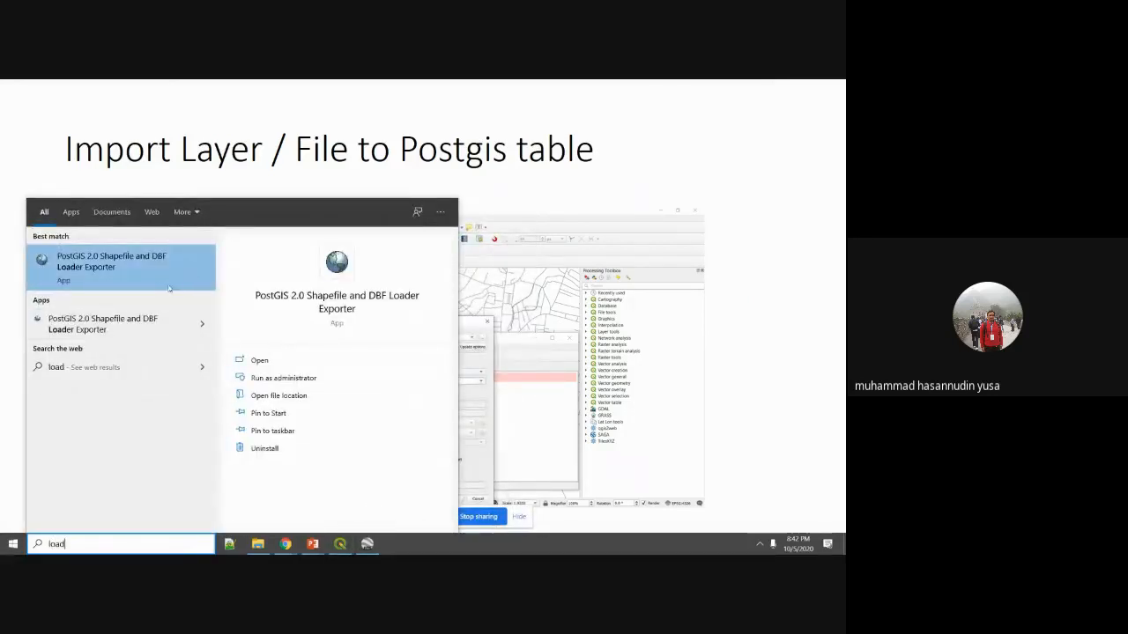
key("Escape")
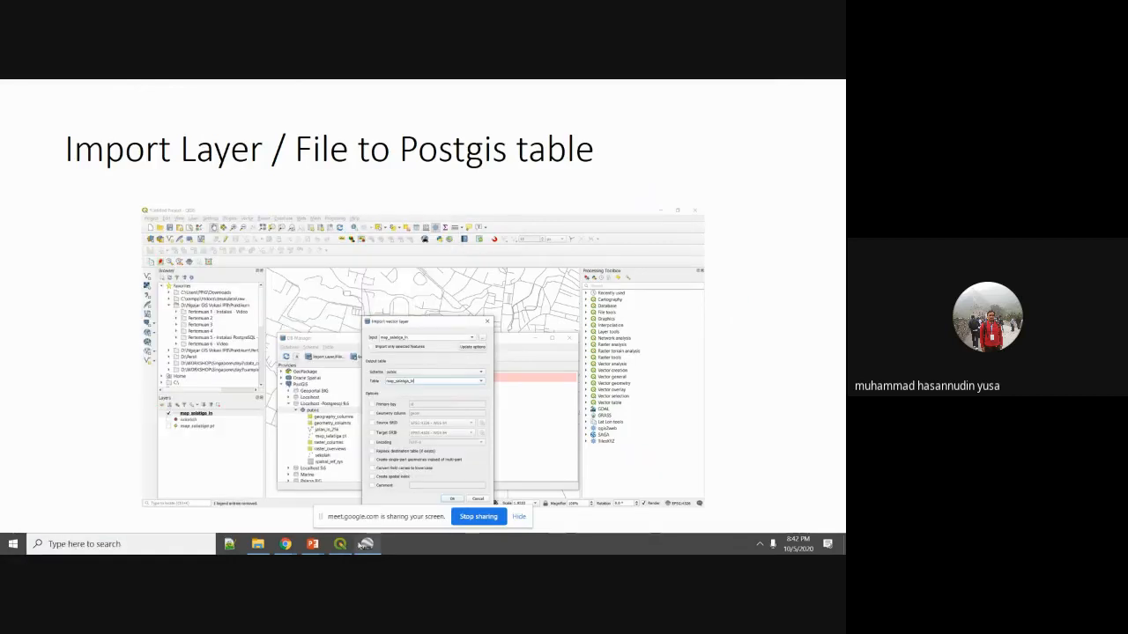
left_click(341, 544)
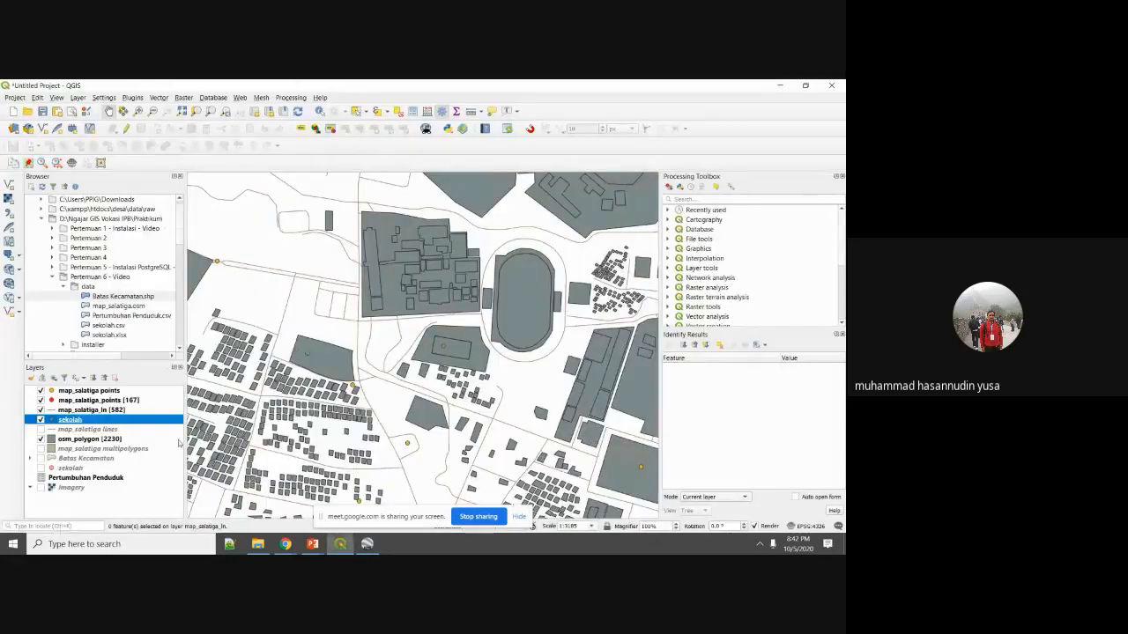
Select map_salatiga_ln, open DB Manager on Localhost and delete the existing map_salatiga_ln table.
left_click(103, 430)
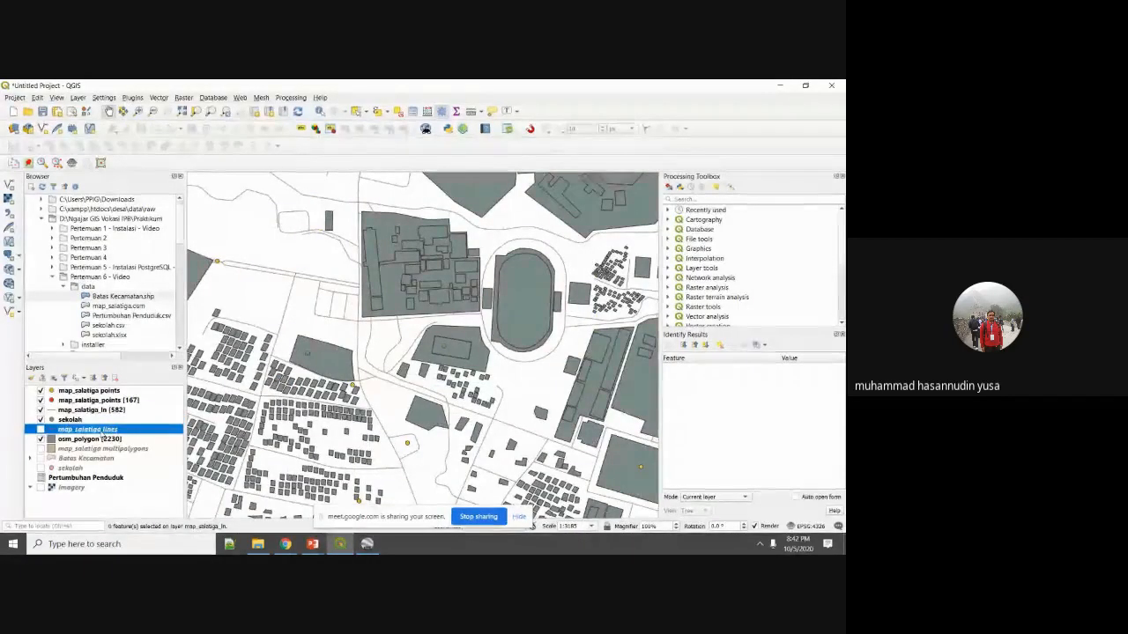
left_click(111, 411)
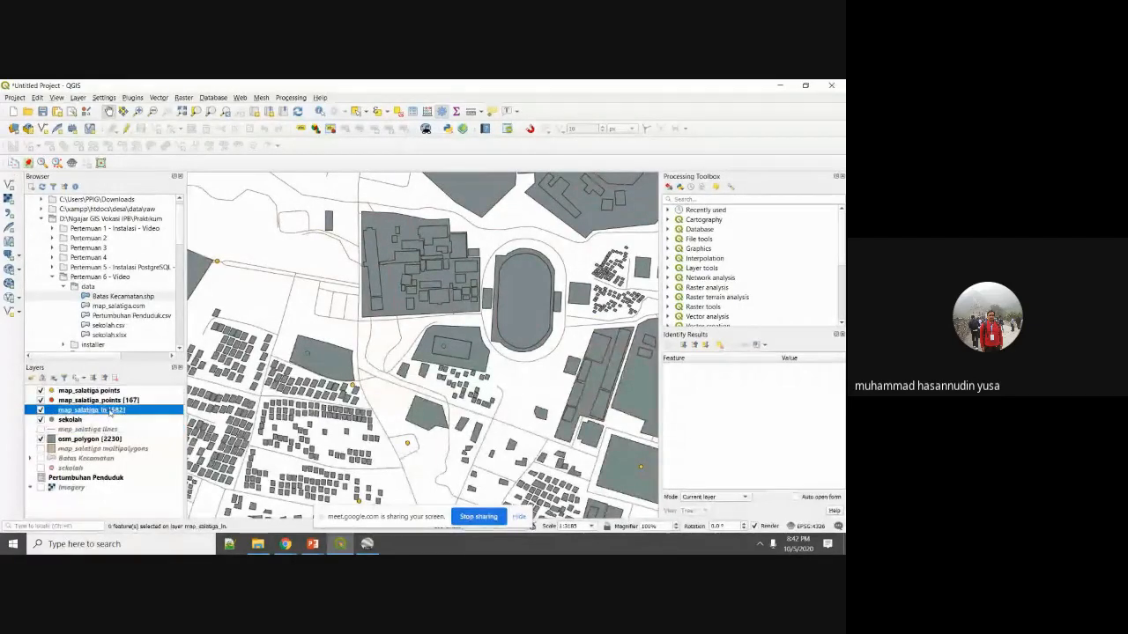
left_click(212, 97)
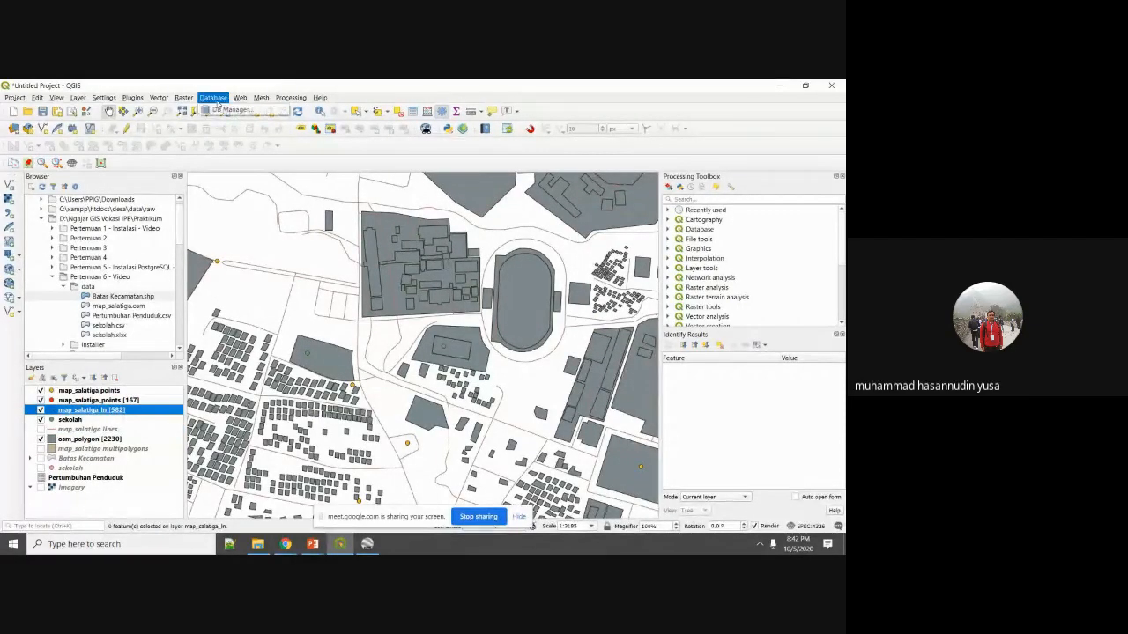
left_click(237, 110)
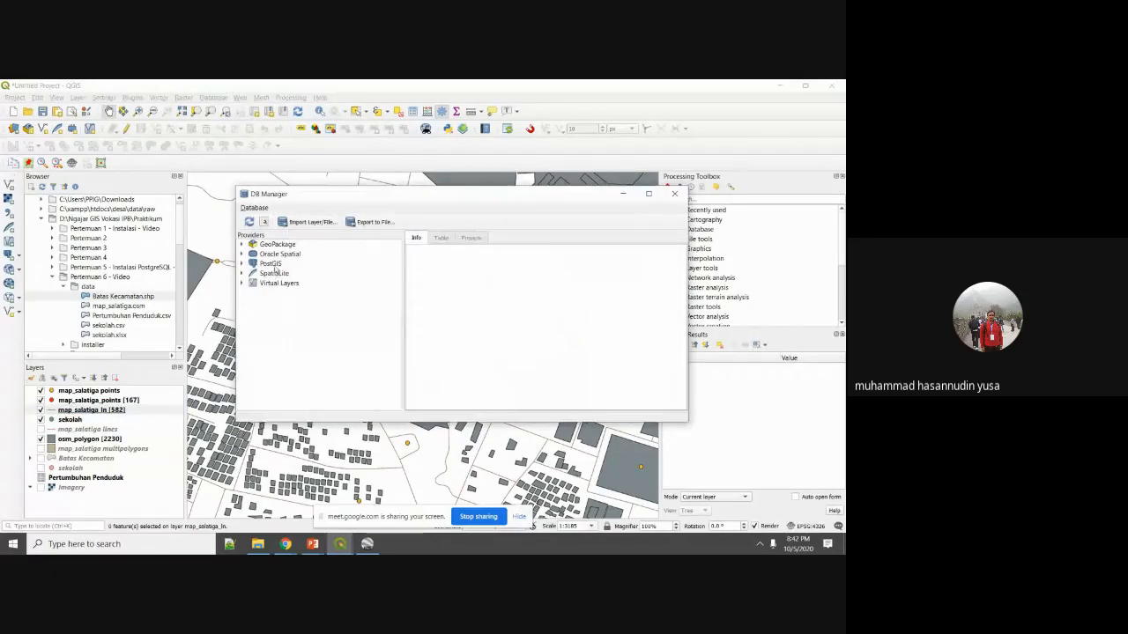
double_click(272, 264)
left_click(295, 293)
double_click(296, 293)
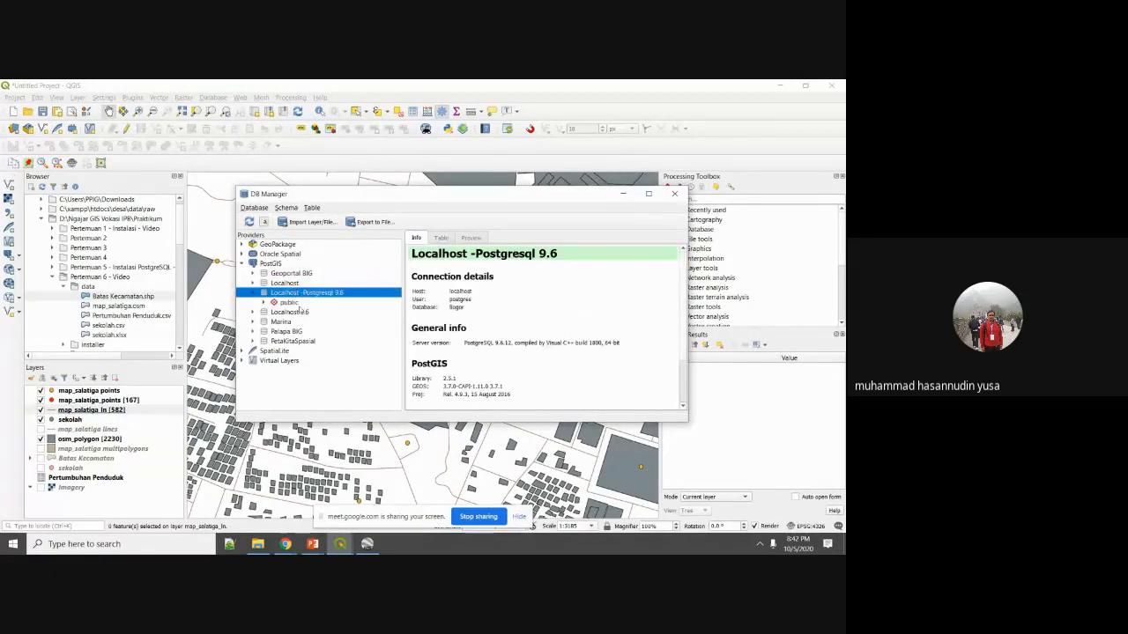
double_click(297, 303)
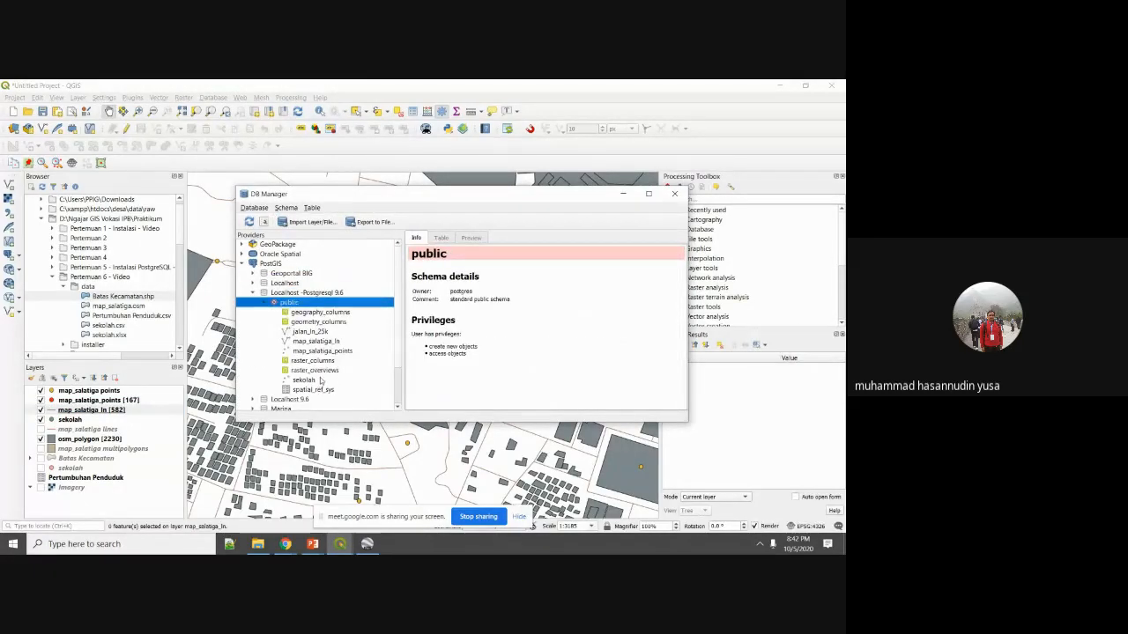
left_click(335, 342)
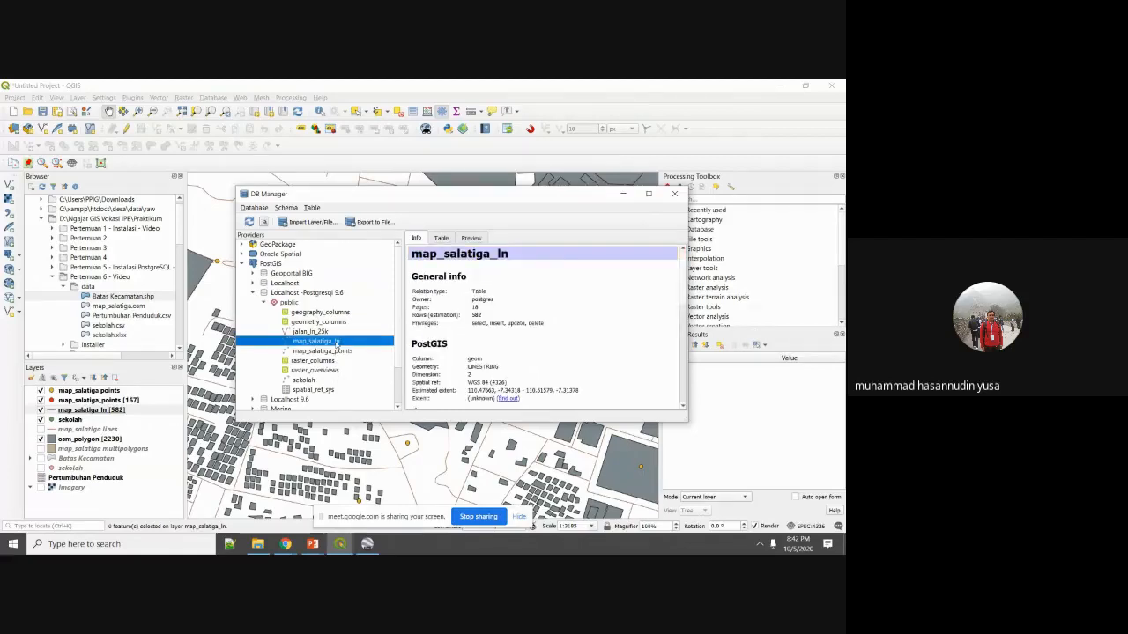
key("Delete")
left_click(478, 323)
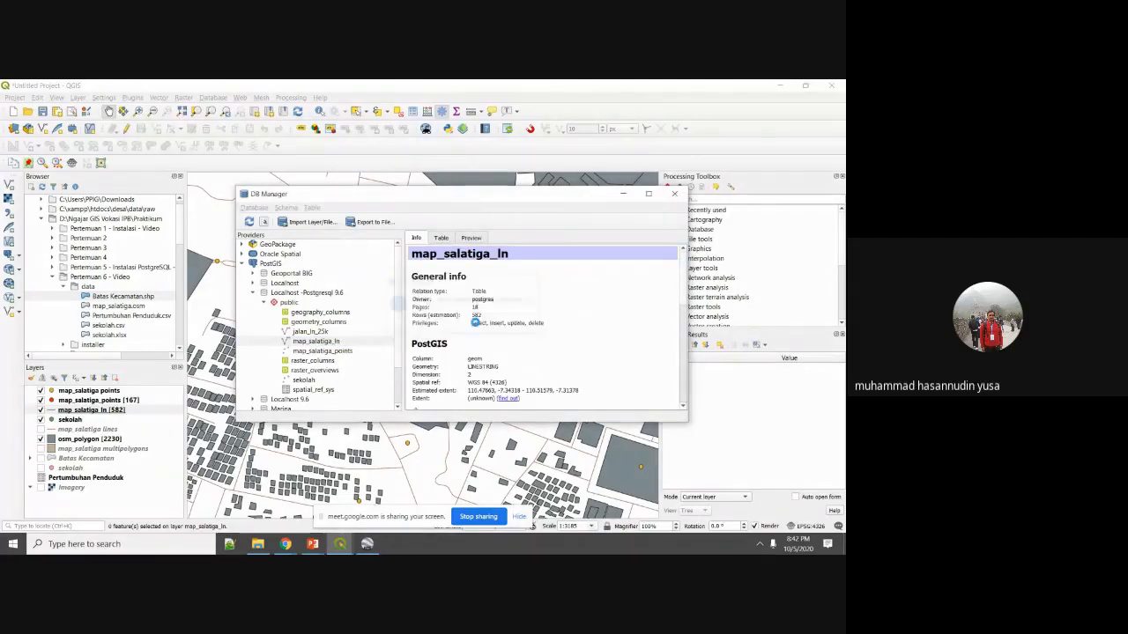
Import the map_salatiga_ln layer into public as table map_salatiga_ln.
left_click(328, 223)
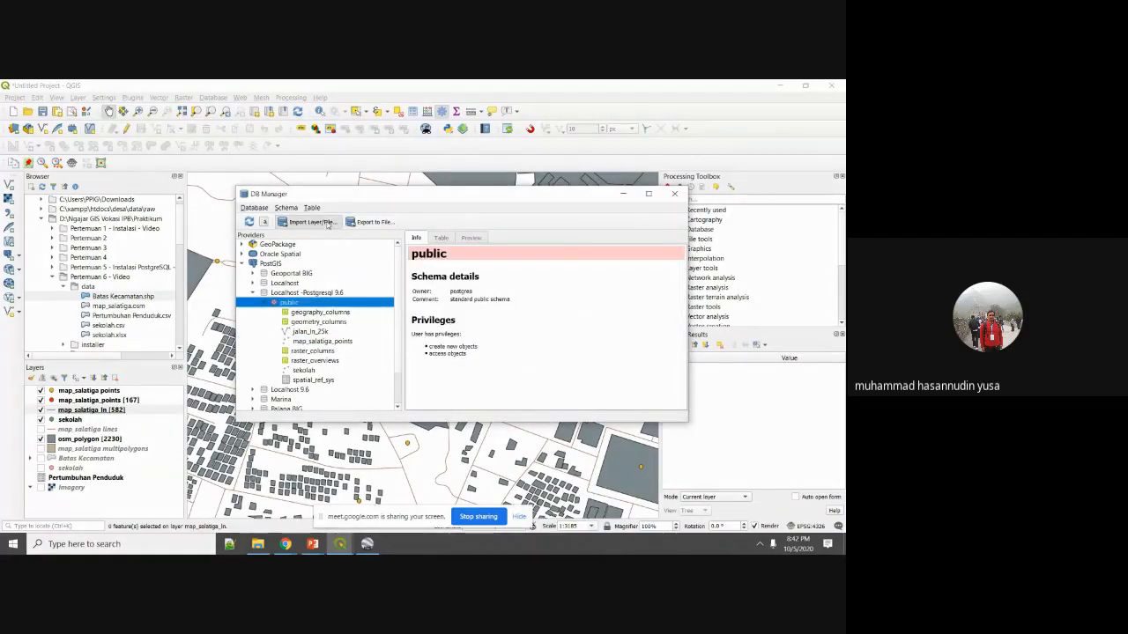
left_click(529, 193)
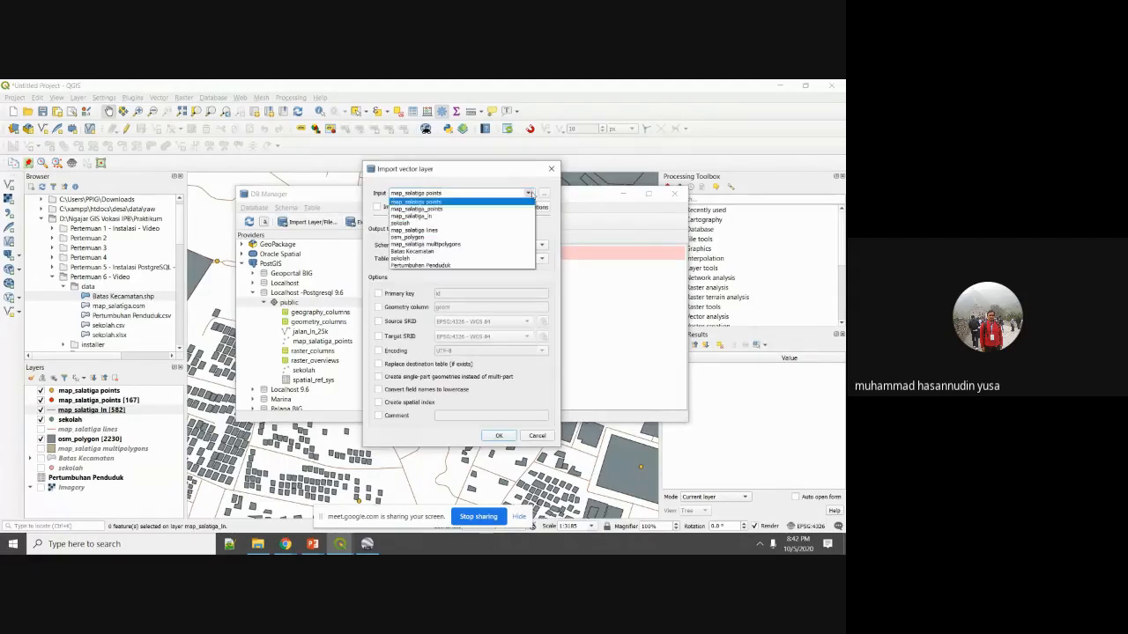
left_click(514, 220)
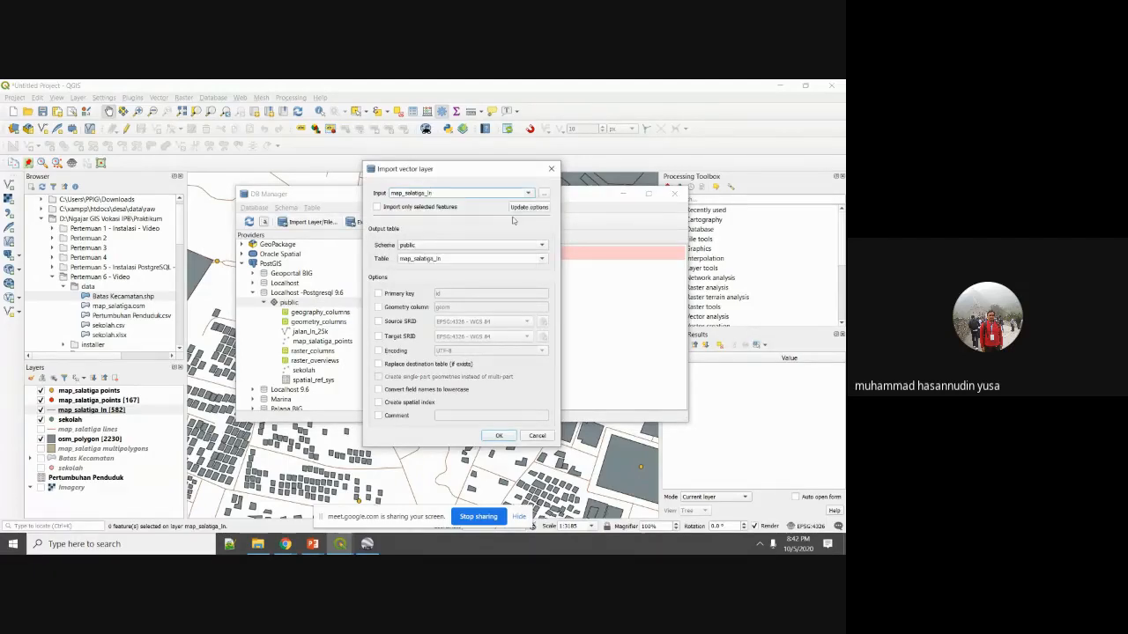
left_click(542, 258)
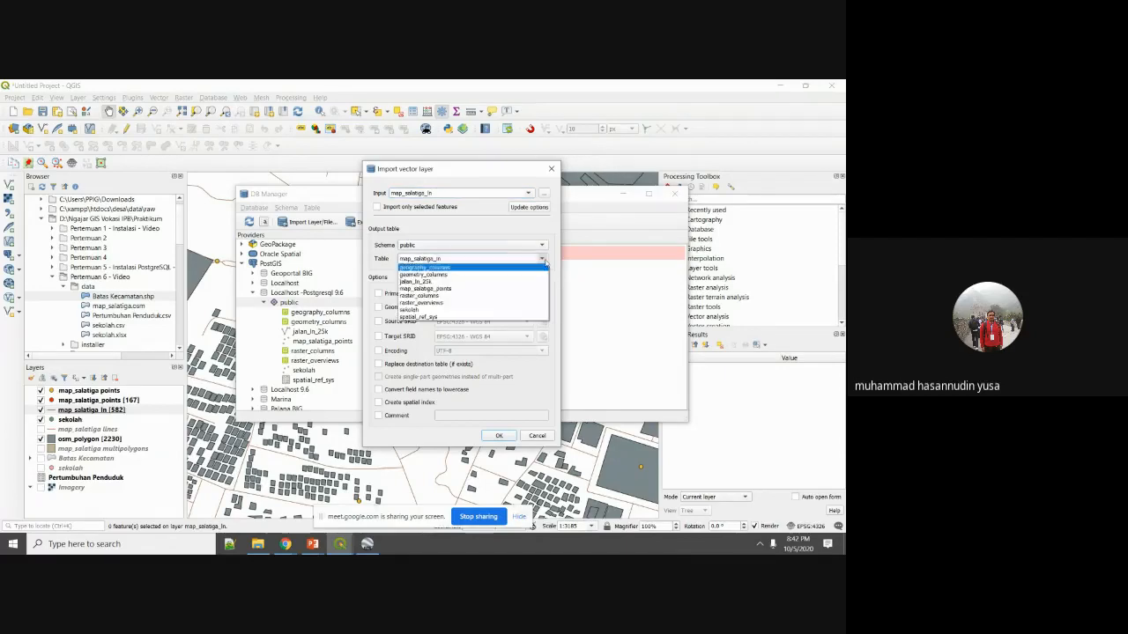
left_click(509, 257)
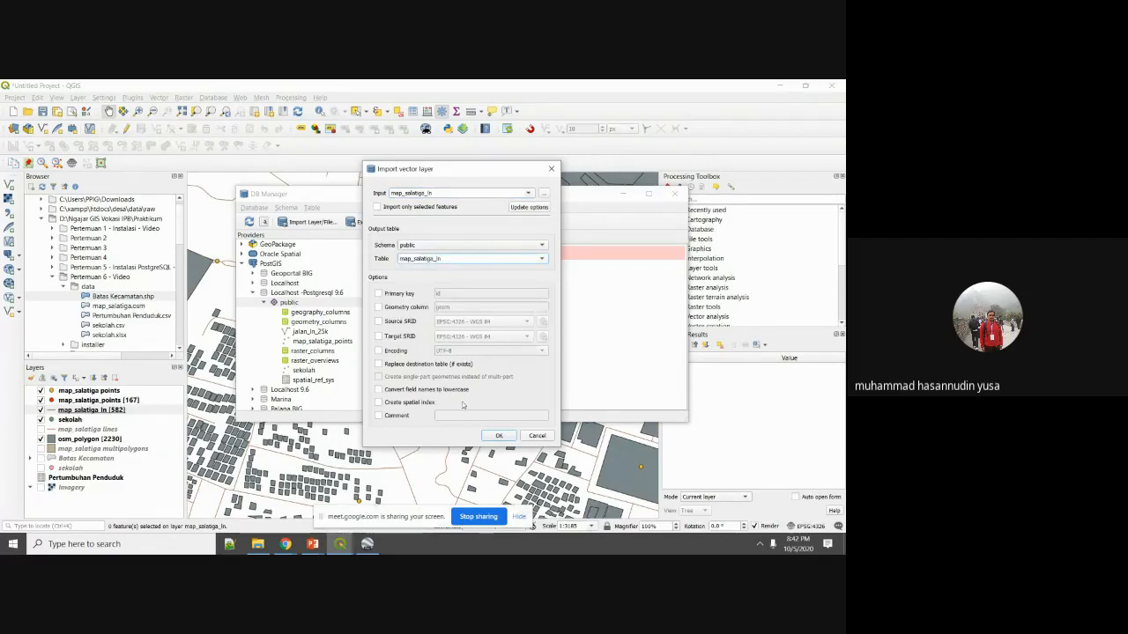
left_click(498, 436)
Drag the imported map_salatiga_ln table into the Layers panel and log in with the database credentials.
left_click(490, 322)
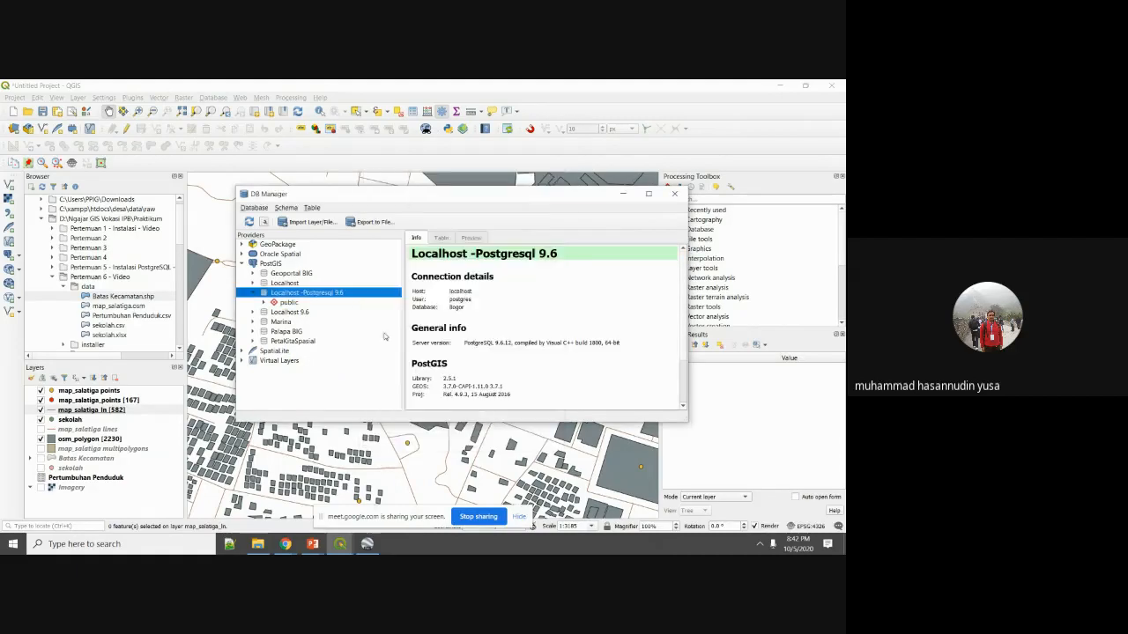
left_click(262, 305)
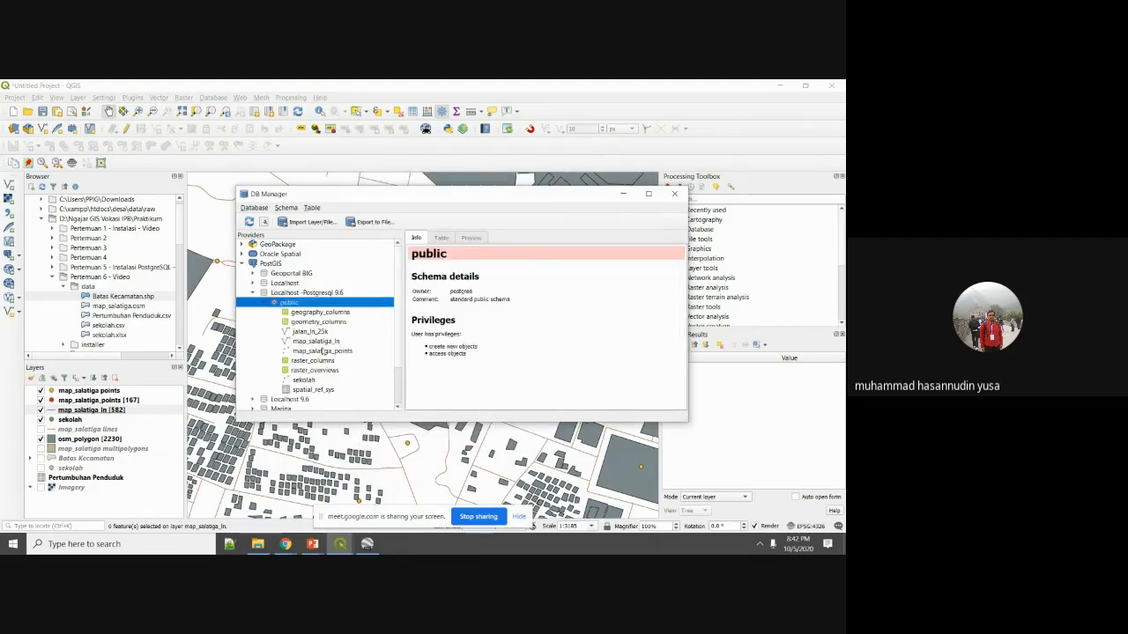
left_click_drag(322, 341, 95, 413)
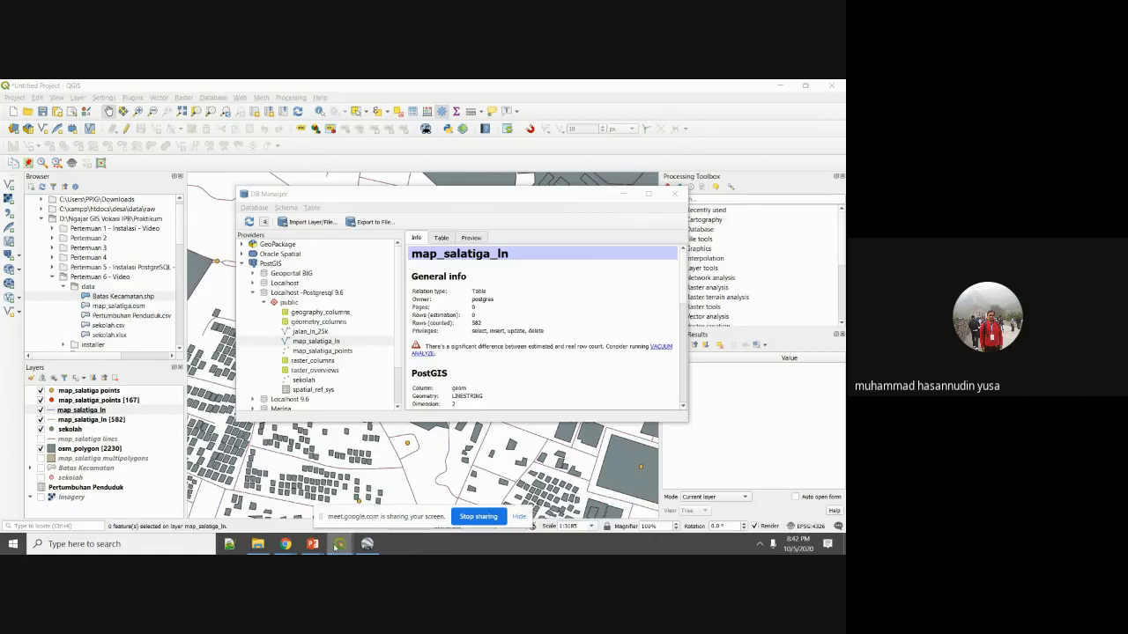
mouse_move(337, 545)
left_click(367, 503)
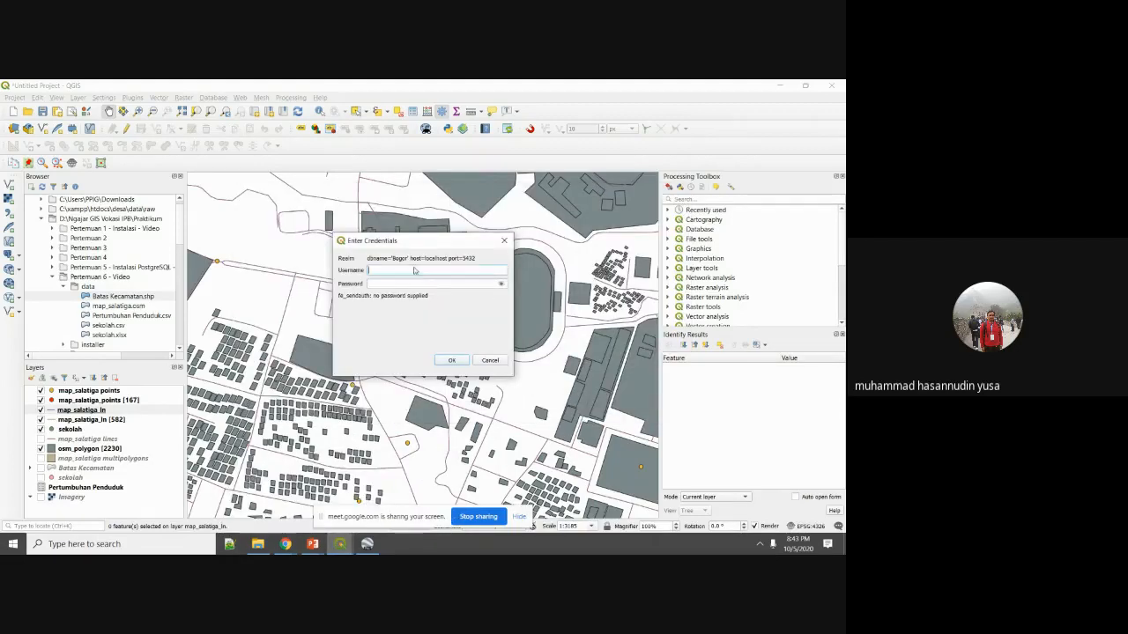
type("postgres")
key("Tab")
type("post")
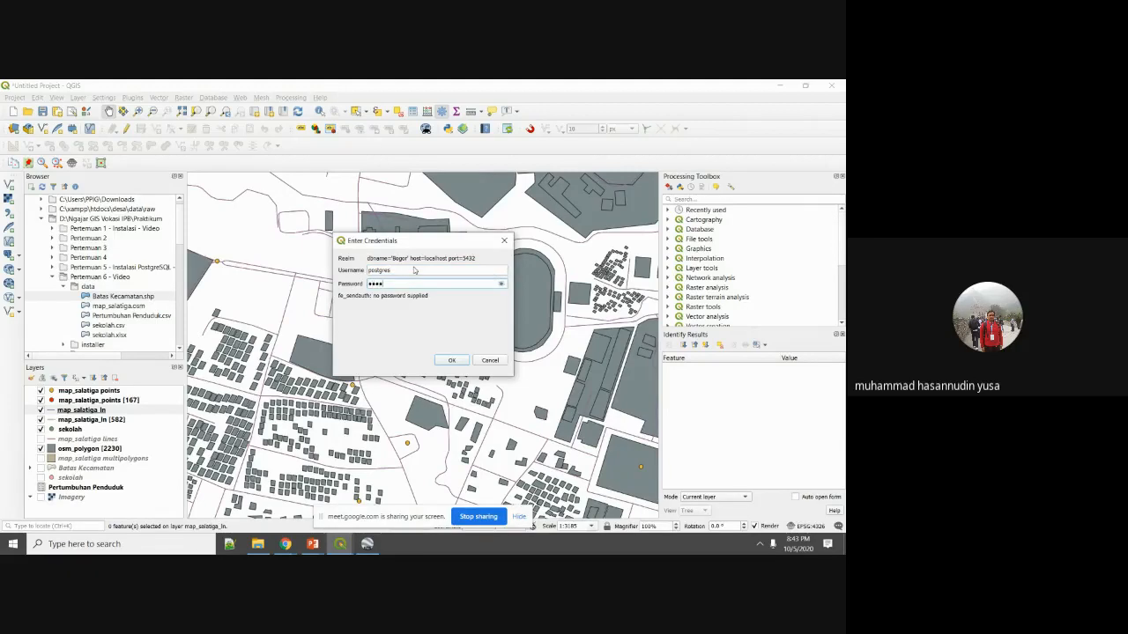
type("gres")
left_click(450, 361)
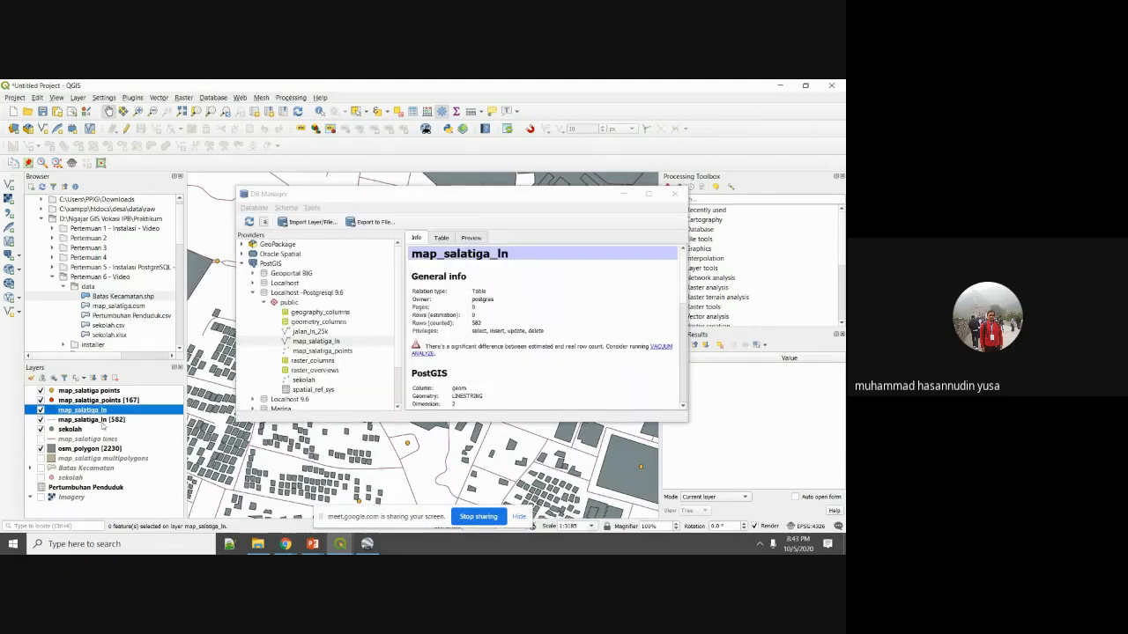
Show map_salatiga_ln's feature count and hide the sekolah, points and osm_polygon layers.
right_click(101, 410)
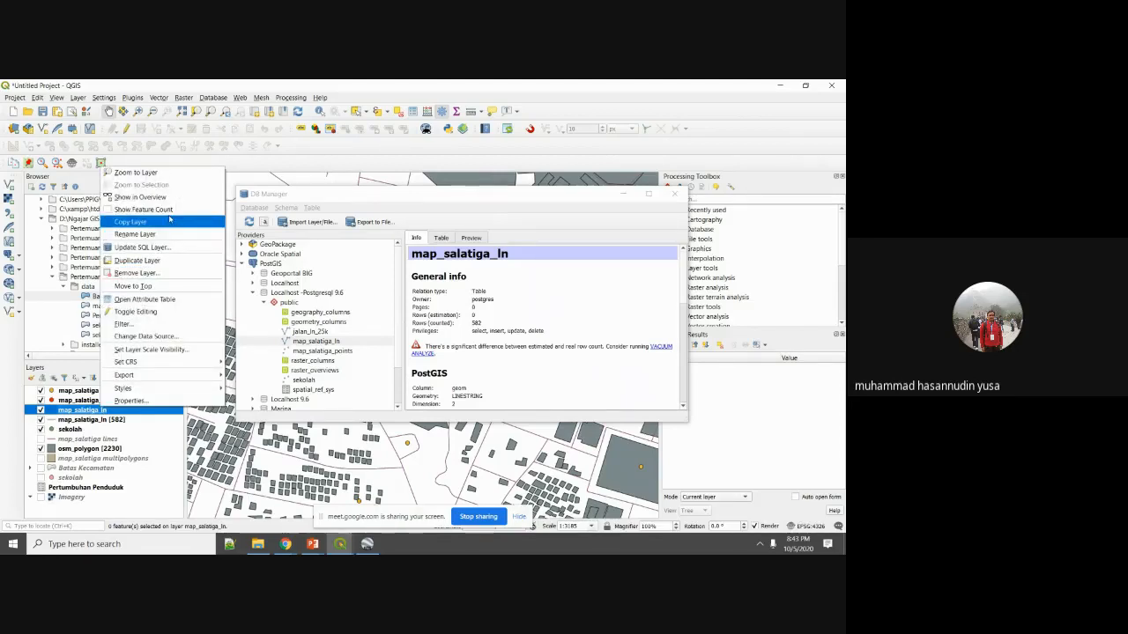
left_click(141, 208)
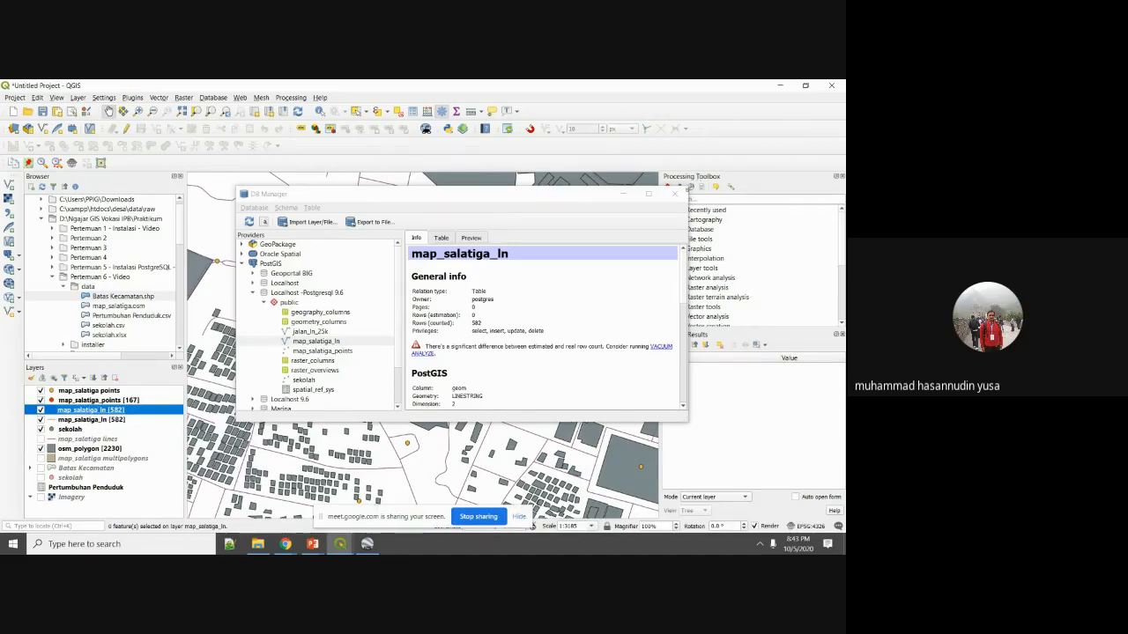
left_click(675, 194)
scroll(283, 400, "down", 2)
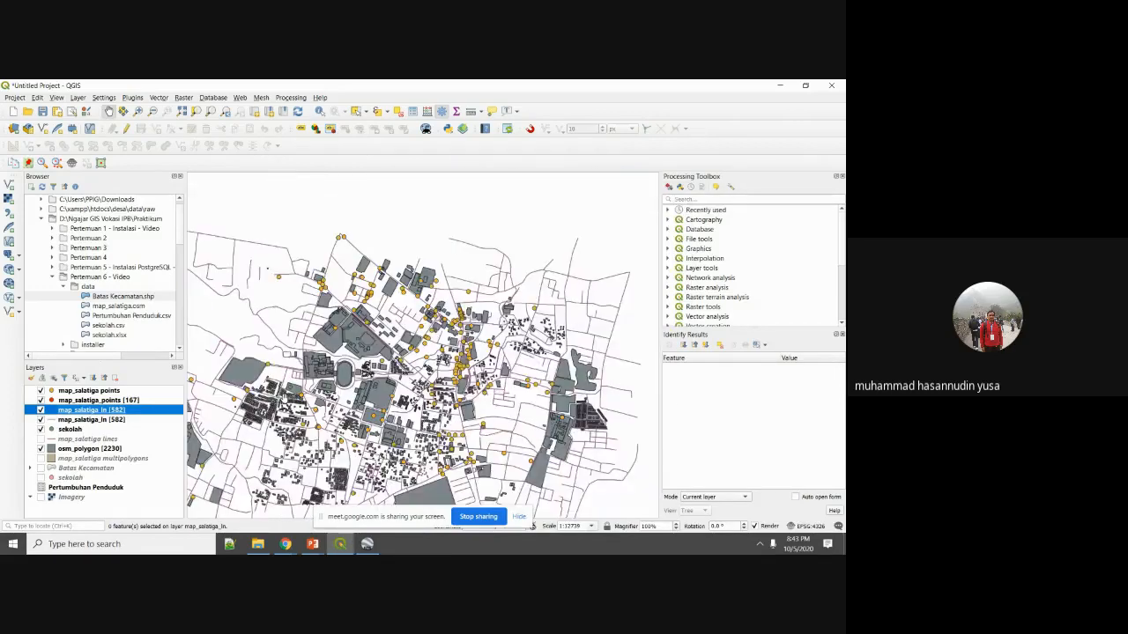
left_click(41, 429)
left_click(41, 390)
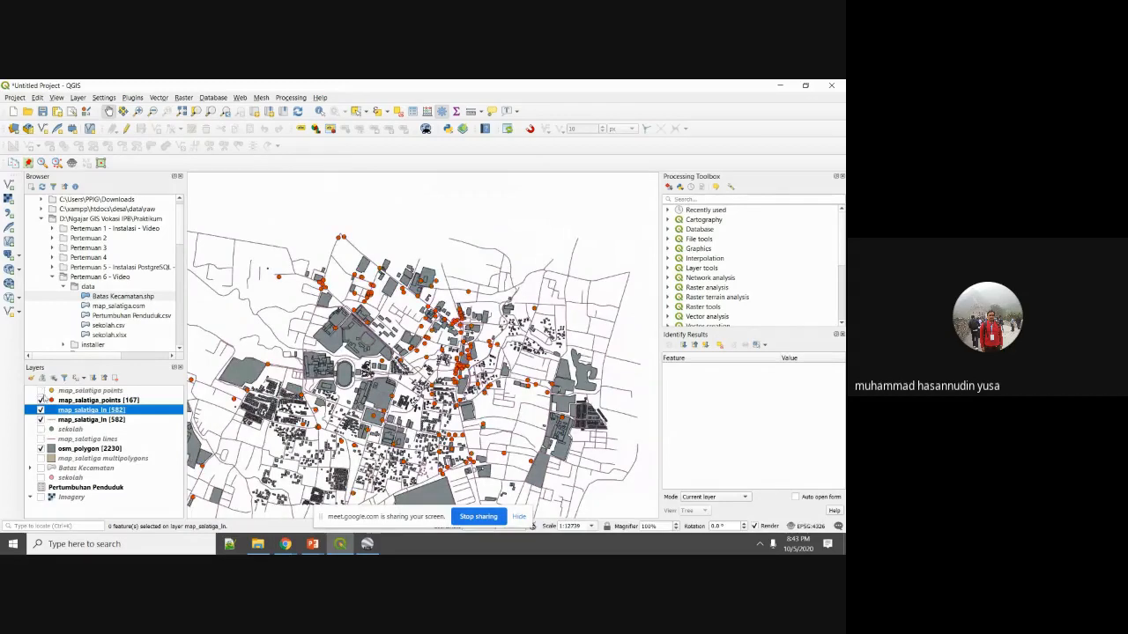
left_click(88, 400)
left_click(41, 400)
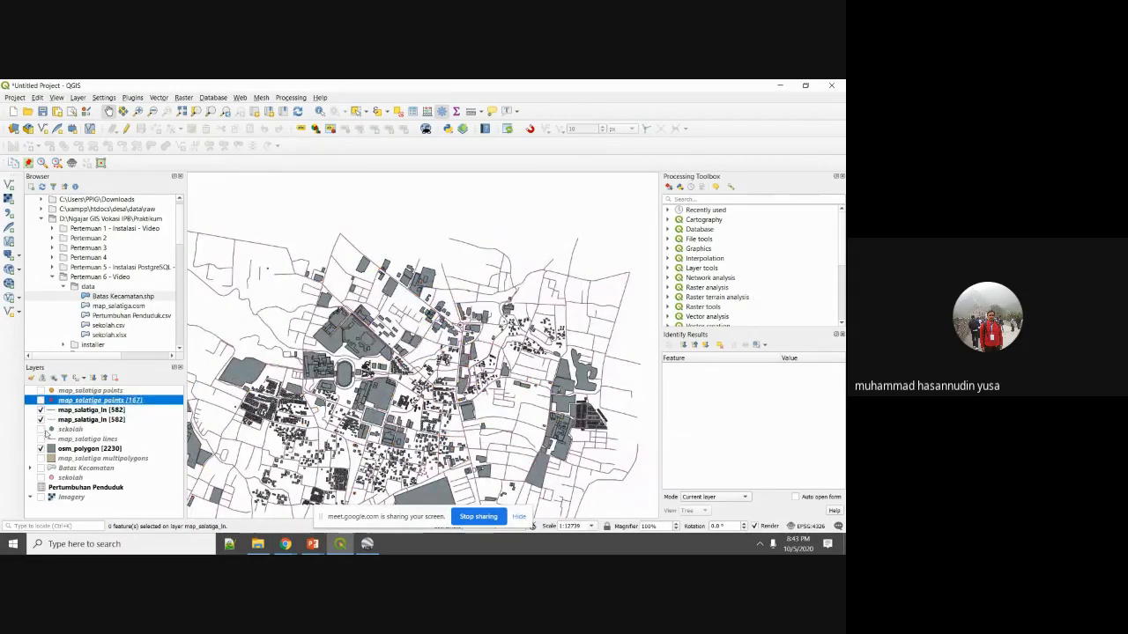
left_click(41, 449)
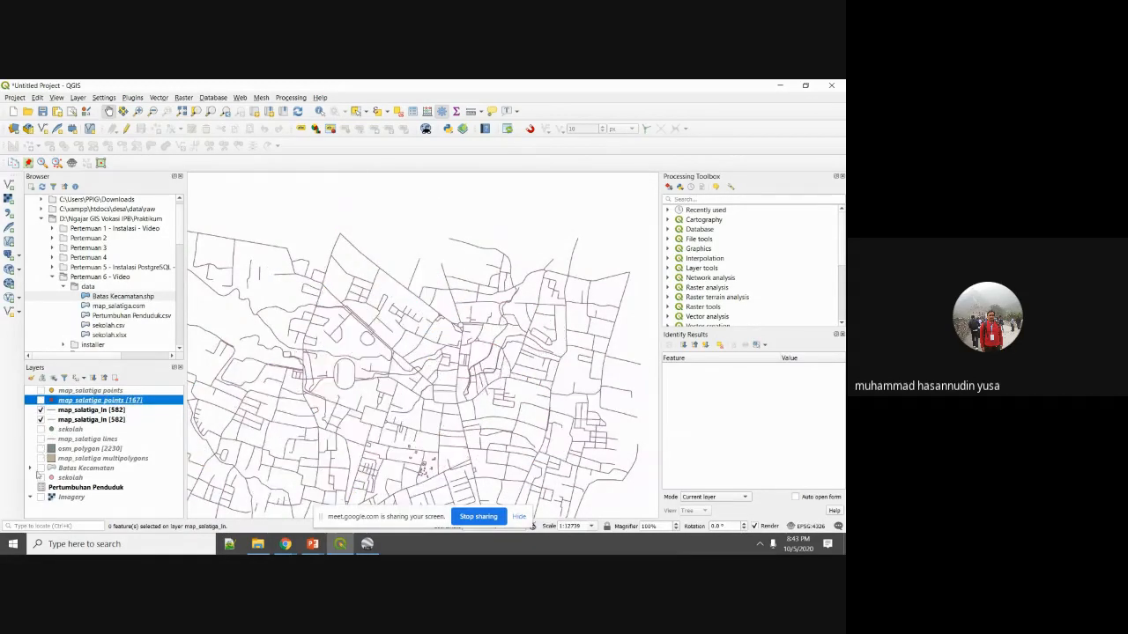
Turn on the map_salatiga lines layer and compare both map_salatiga_ln layers, leaving them visible.
scroll(281, 366, "down", 1)
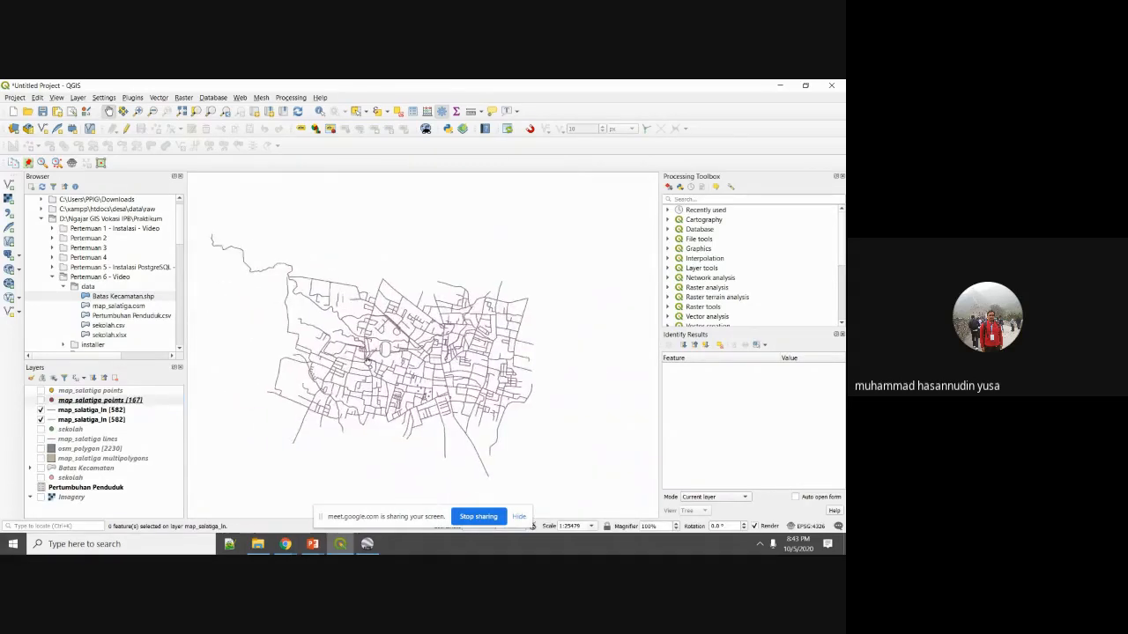
left_click(47, 439)
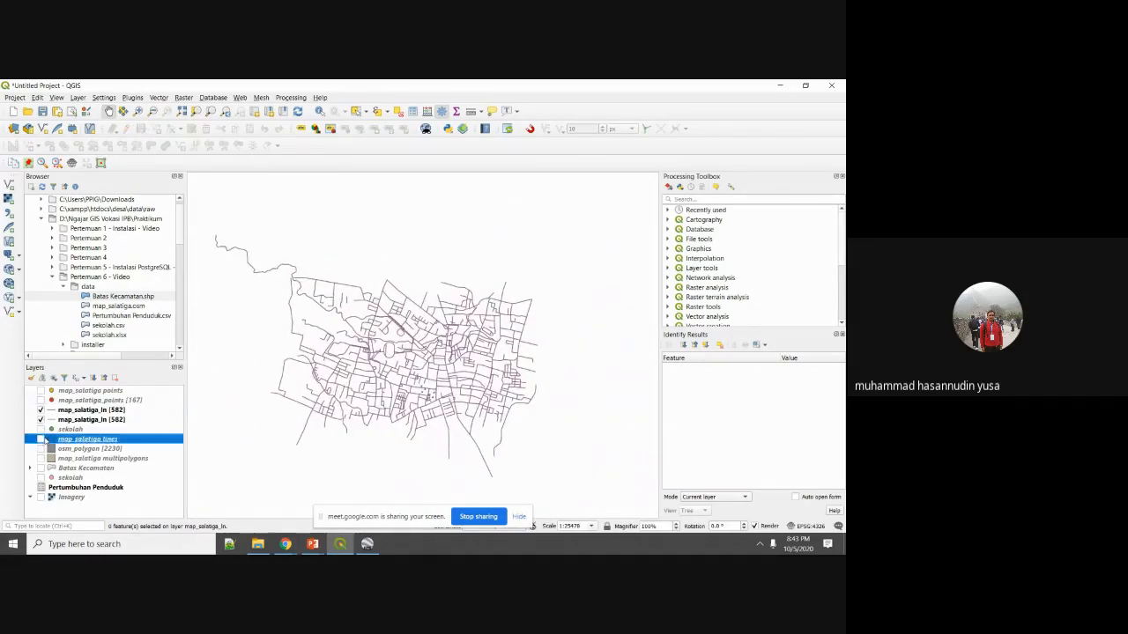
left_click(42, 438)
left_click(45, 412)
left_click(41, 410)
left_click(41, 419)
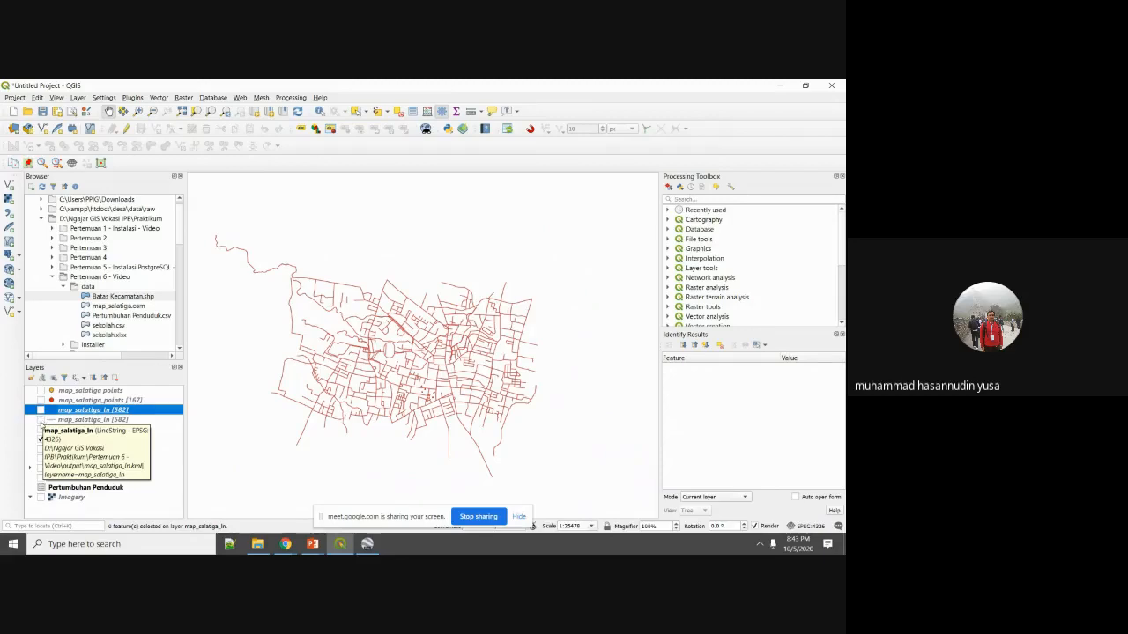
left_click(40, 421)
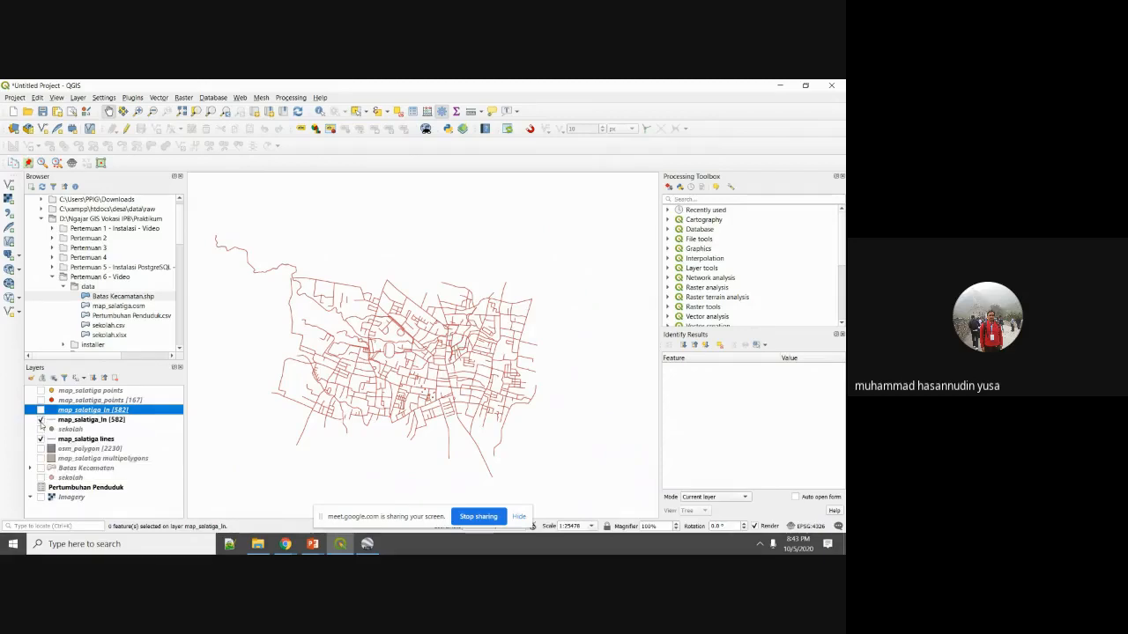
left_click(40, 411)
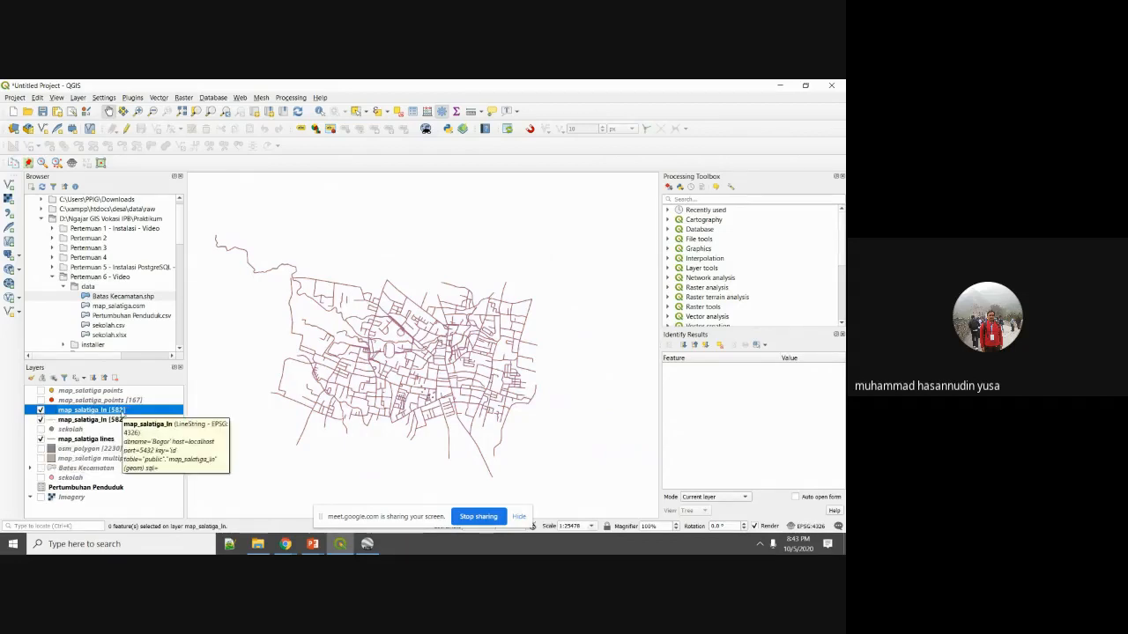
scroll(365, 348, "down", 1)
scroll(365, 348, "up", 1)
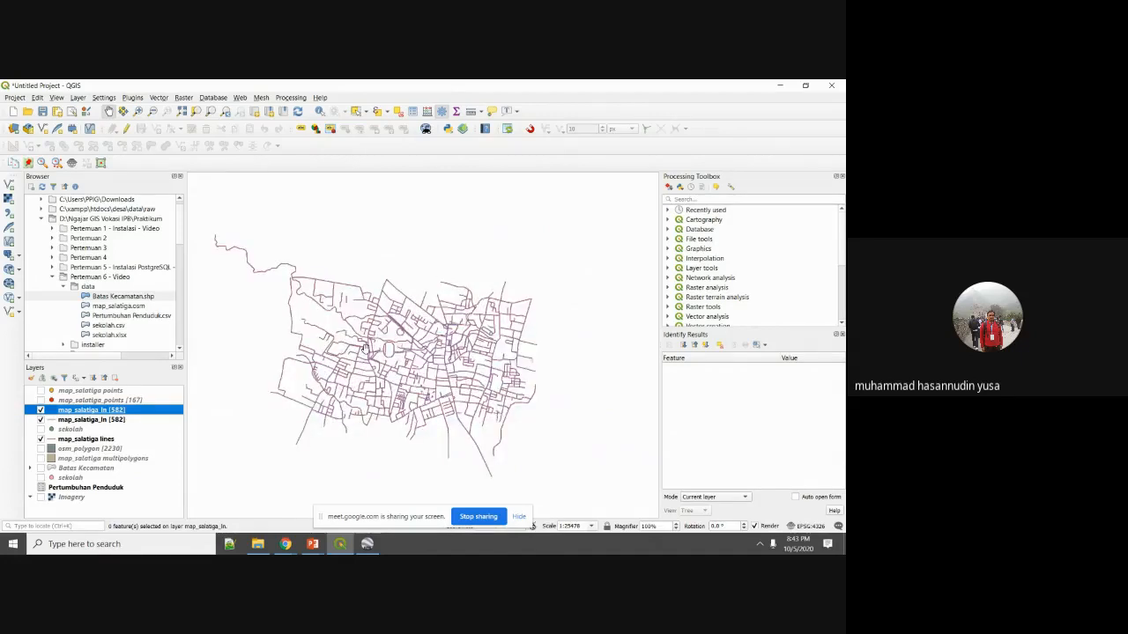
scroll(365, 349, "up", 1)
scroll(366, 348, "down", 1)
scroll(374, 348, "up", 1)
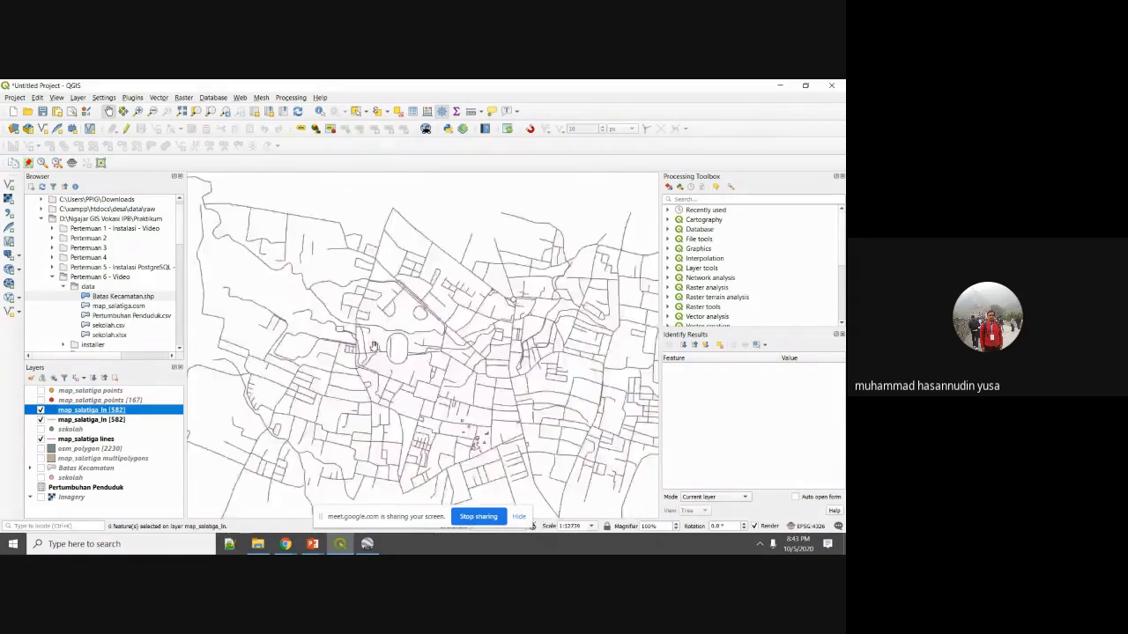
scroll(376, 346, "down", 1)
scroll(378, 344, "up", 1)
scroll(388, 339, "up", 1)
scroll(404, 329, "down", 3)
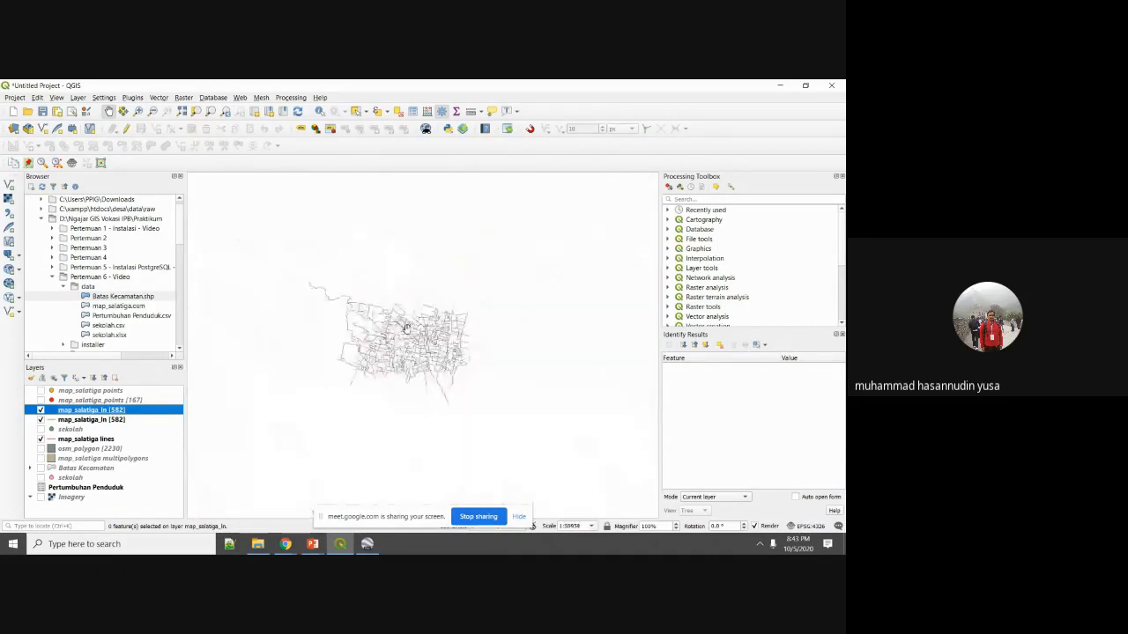
scroll(406, 328, "up", 2)
scroll(406, 328, "down", 2)
scroll(406, 328, "up", 1)
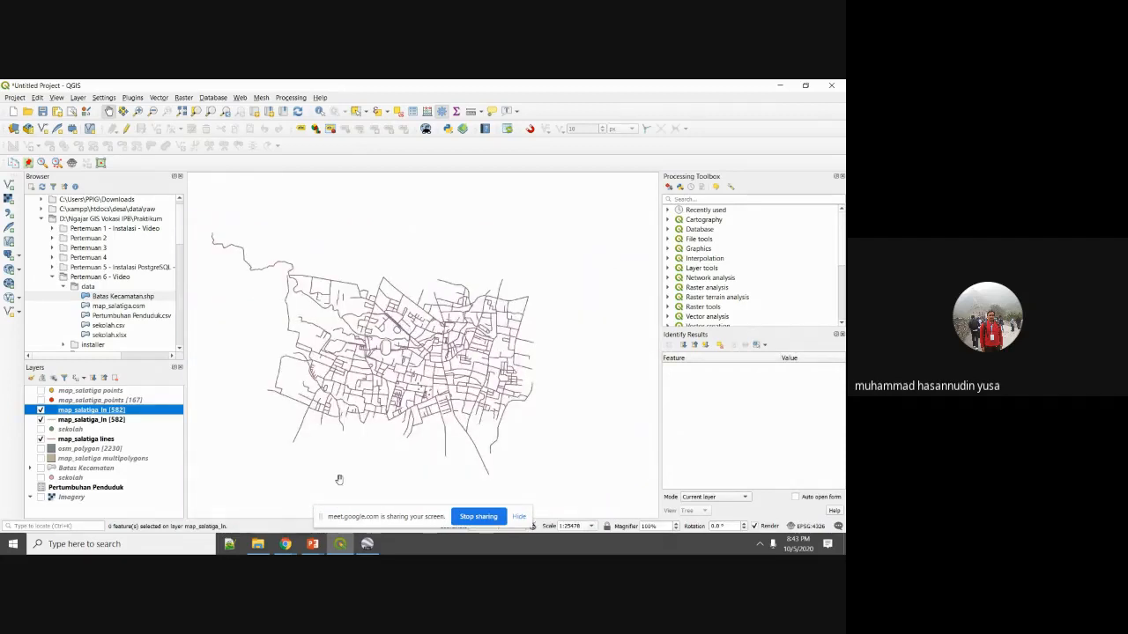
Move the slideshow two slides ahead to 'Export tabel Postgis to Vector File', then leave it.
mouse_move(316, 547)
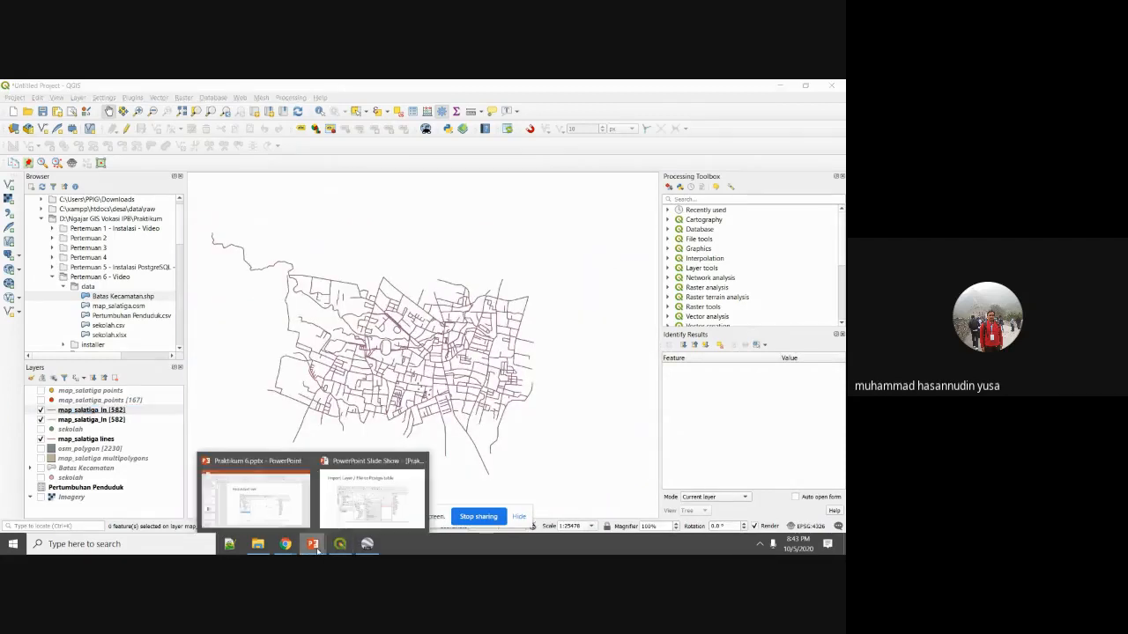
left_click(337, 511)
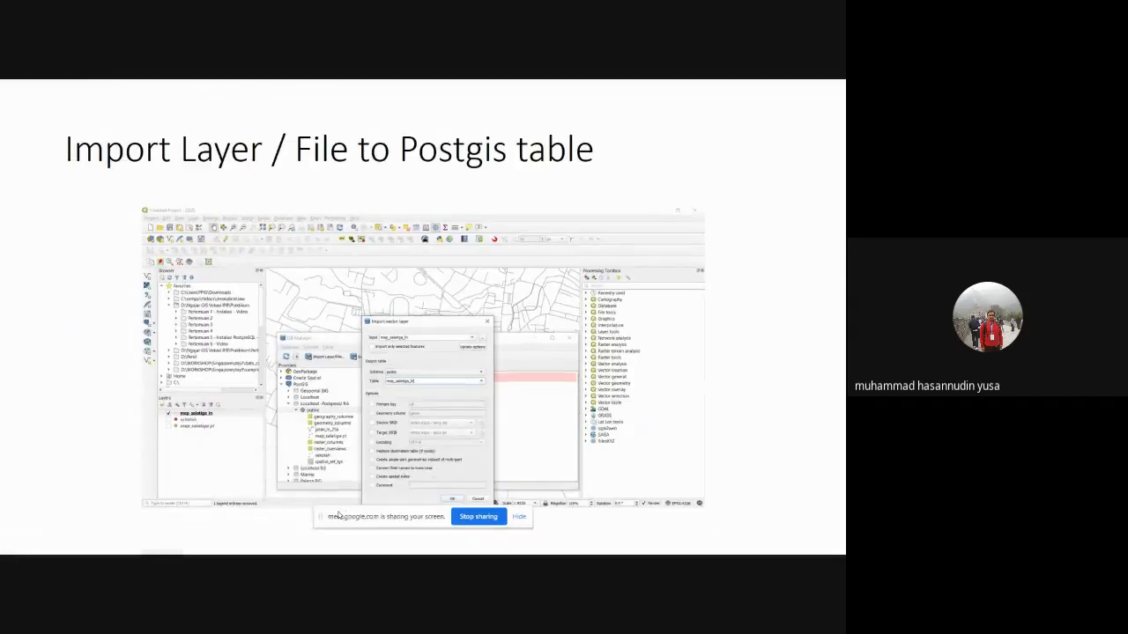
key("Right")
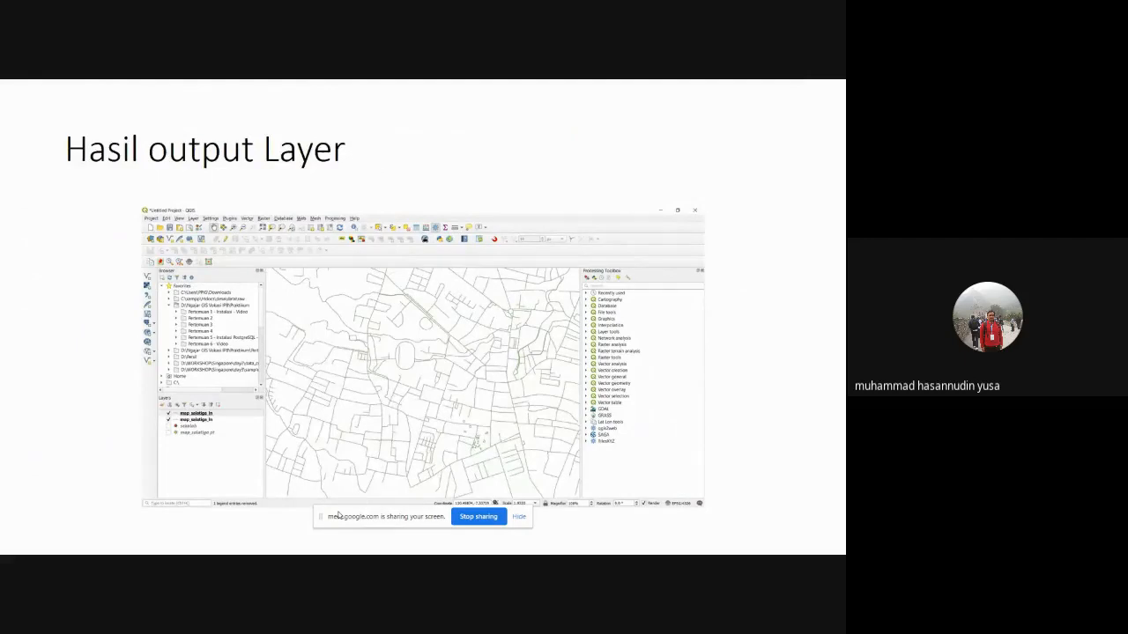
key("Right")
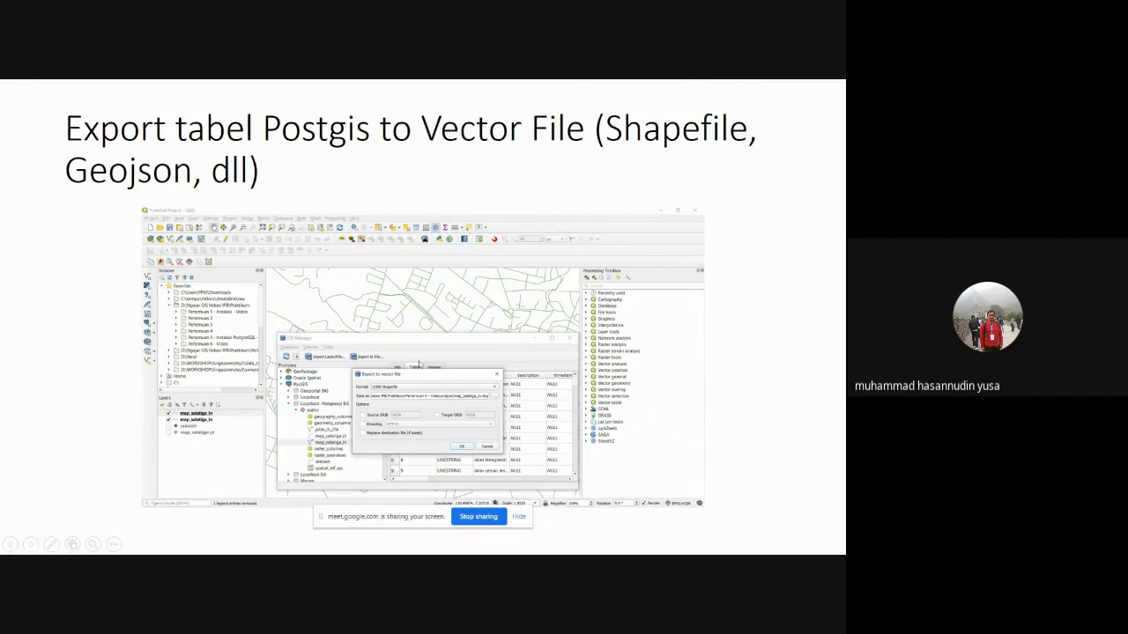
key("super")
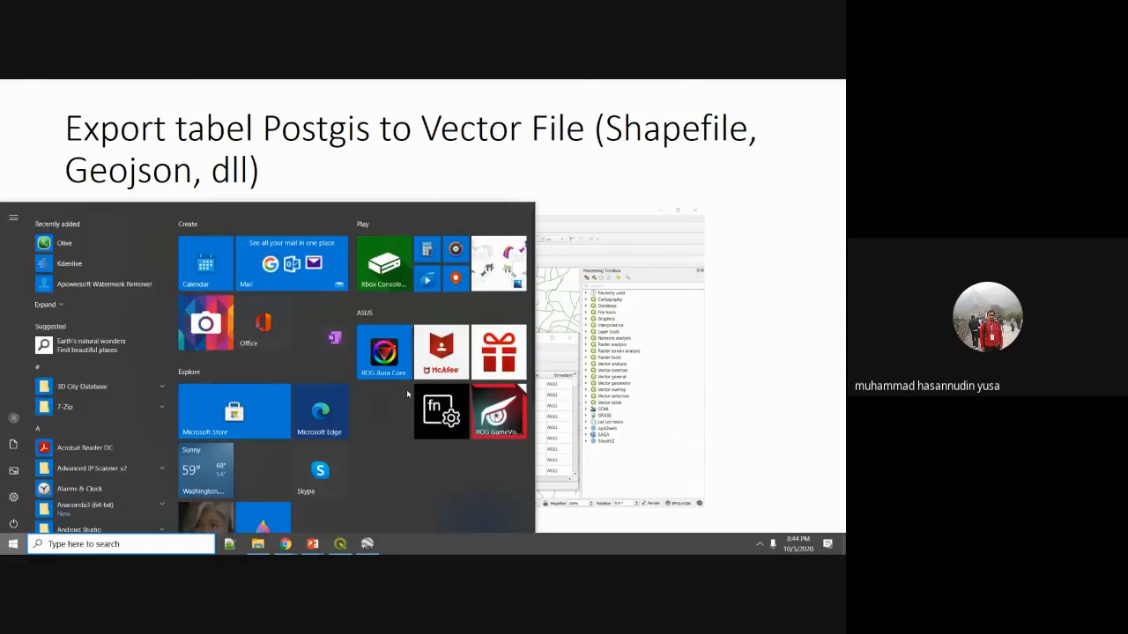
Open DB Manager, connect to Localhost -Postgresql 9.6 and select the map_salatiga_ln table.
left_click(352, 546)
left_click(212, 97)
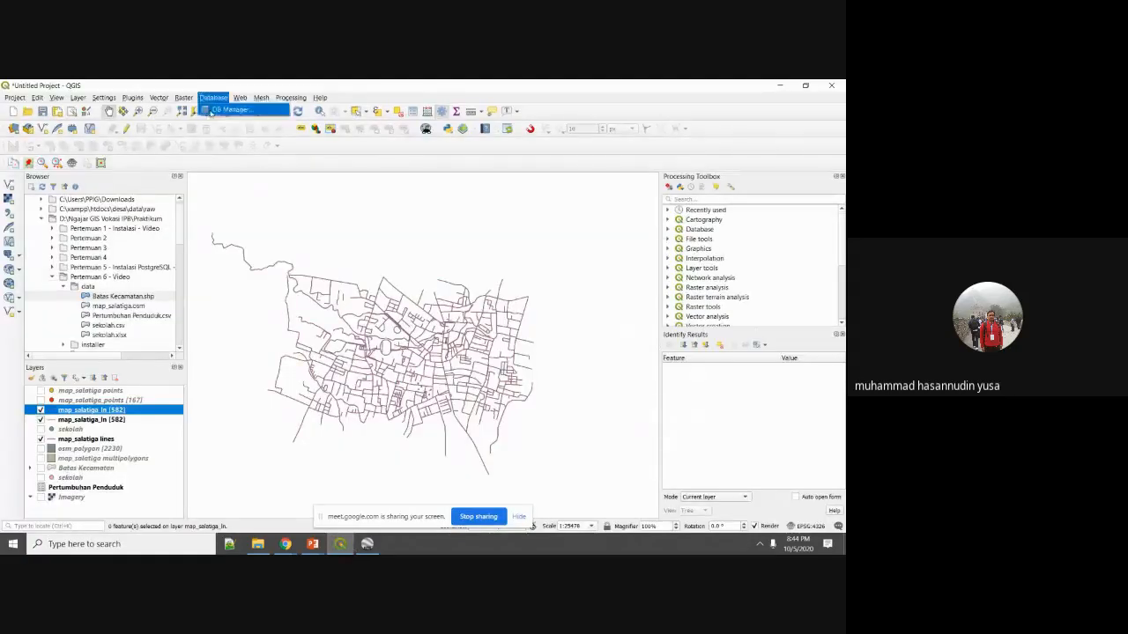
left_click(227, 109)
left_click(270, 263)
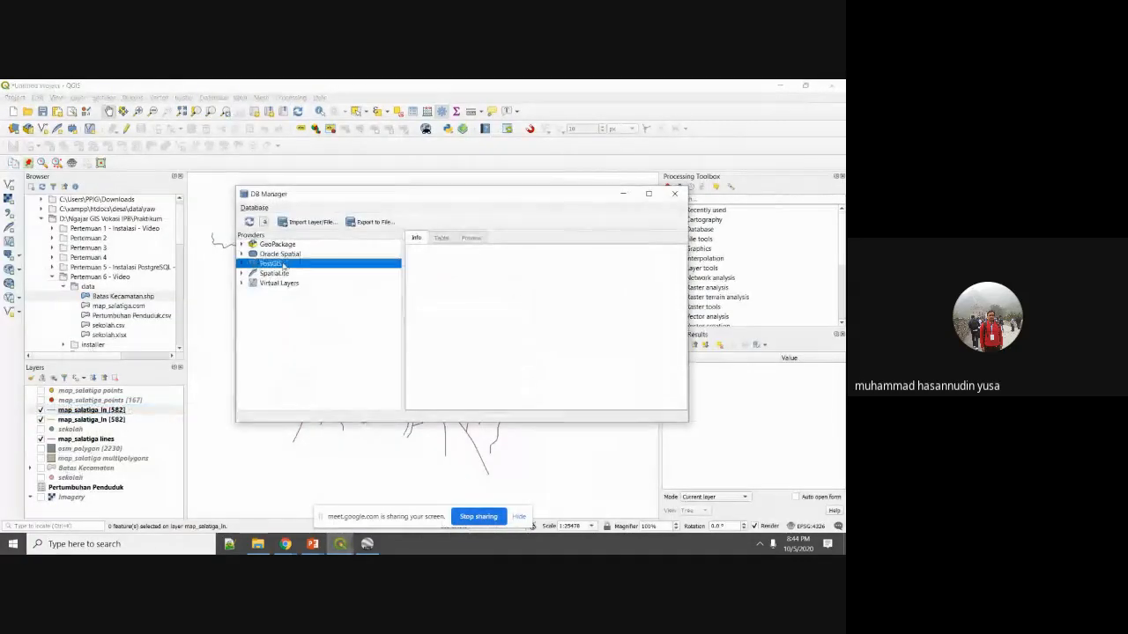
double_click(270, 263)
left_click(294, 292)
double_click(294, 294)
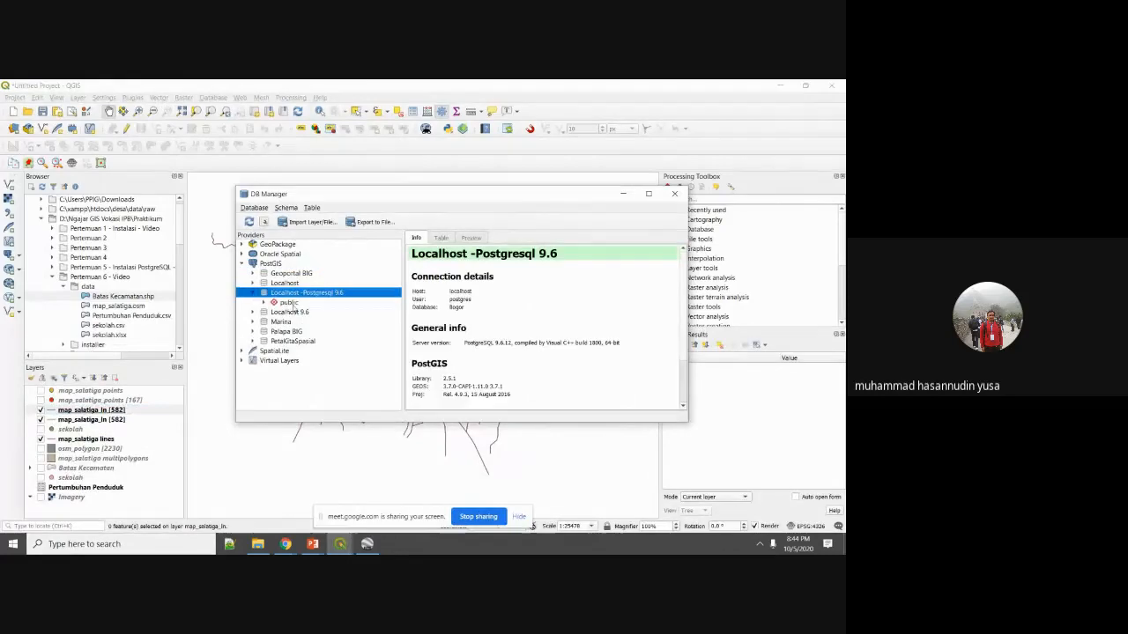
double_click(293, 302)
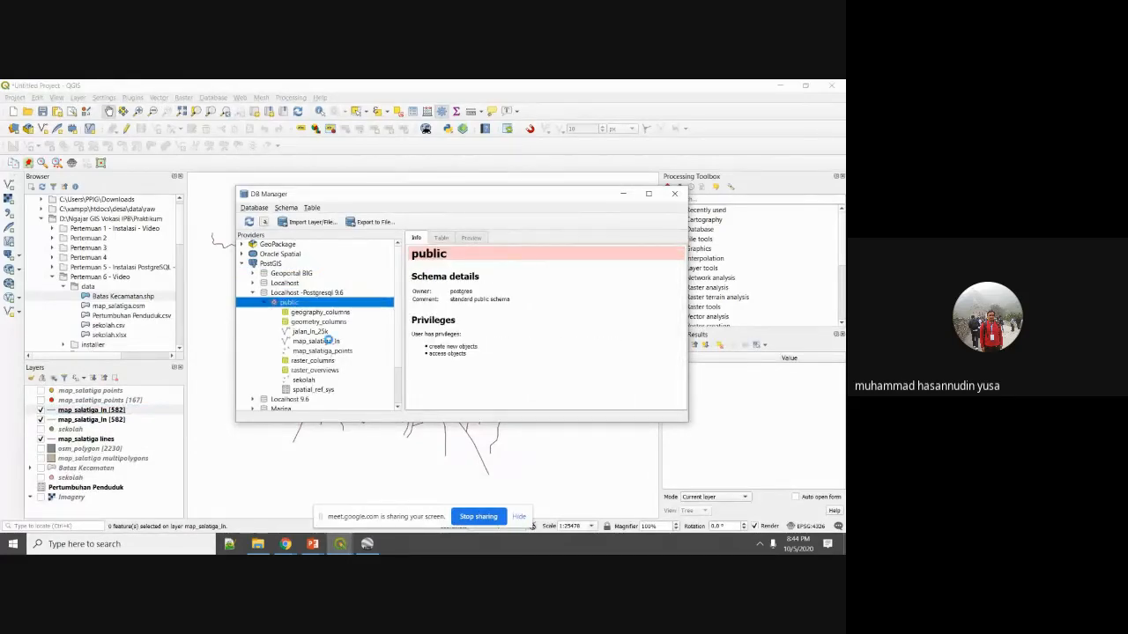
left_click(330, 341)
Export map_salatiga_ln as an ESRI Shapefile, replacing the existing map_salatiga_ln.shp.
left_click(374, 222)
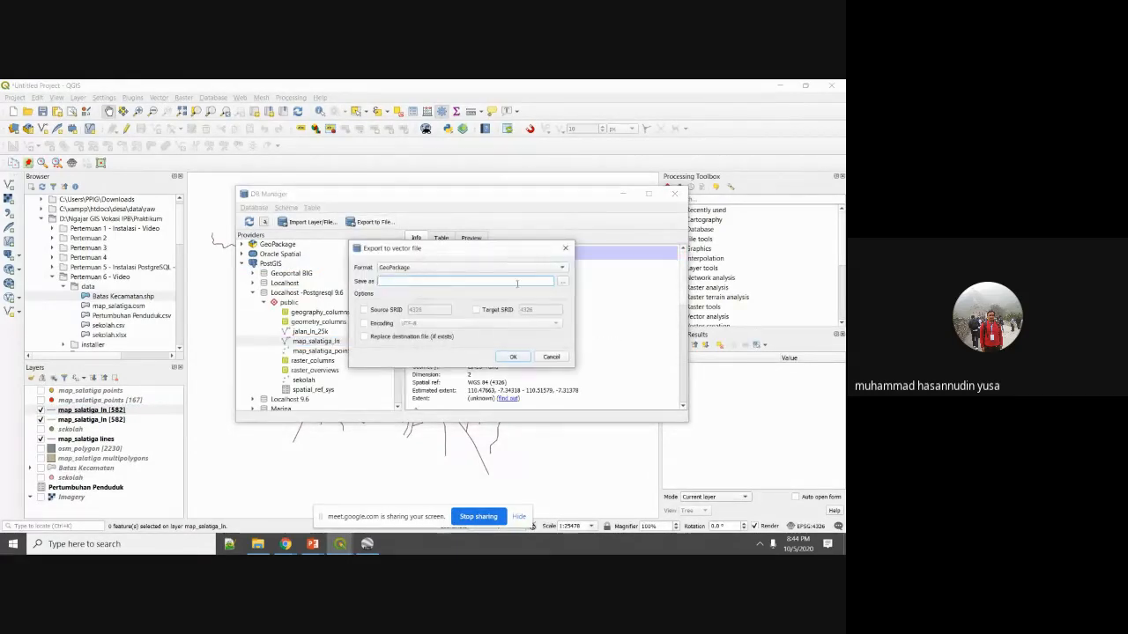
left_click(560, 268)
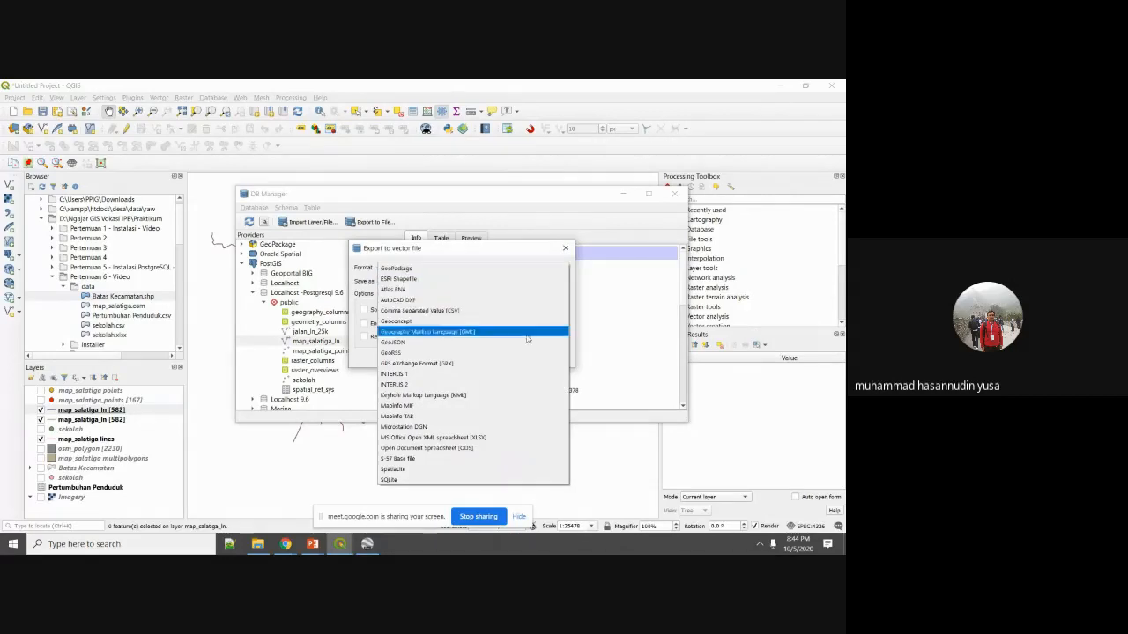
left_click(453, 278)
left_click(563, 282)
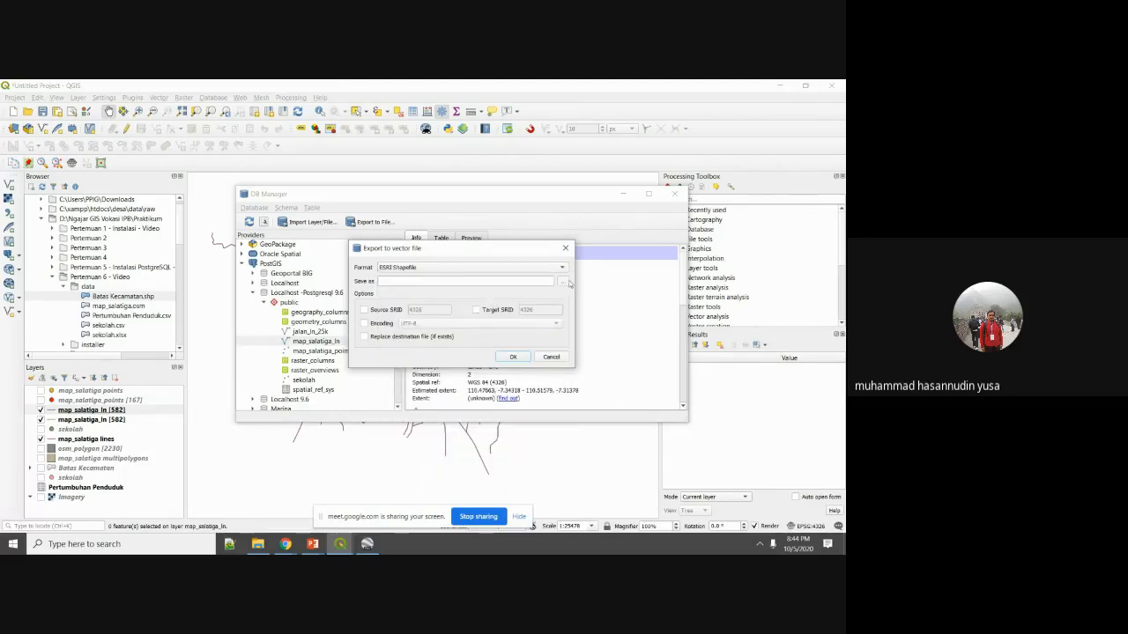
left_click(536, 328)
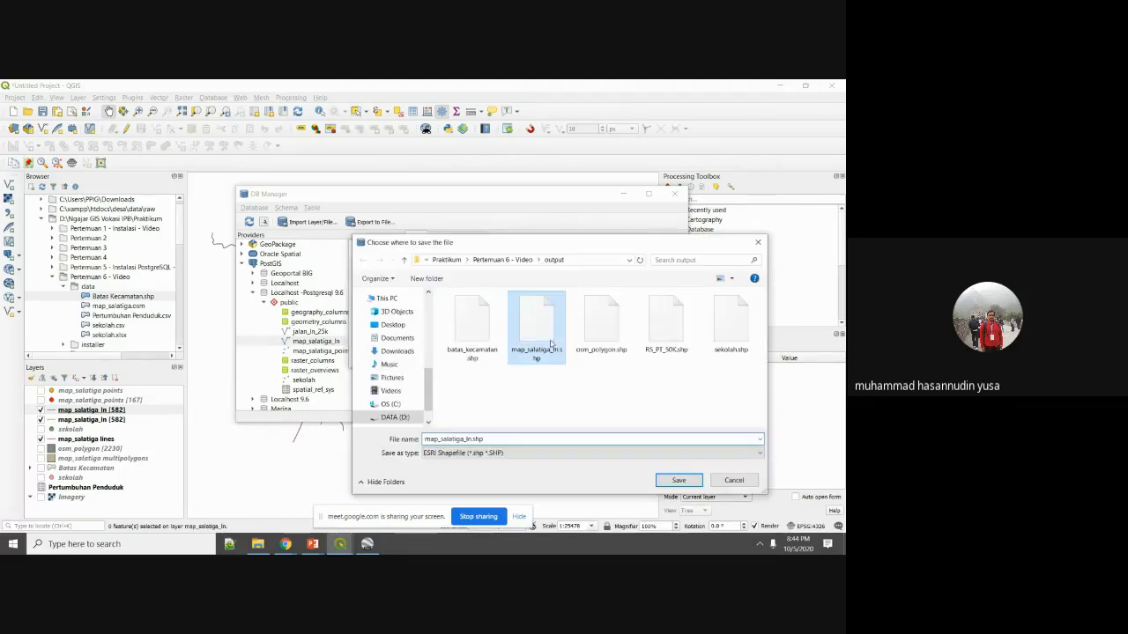
left_click(678, 480)
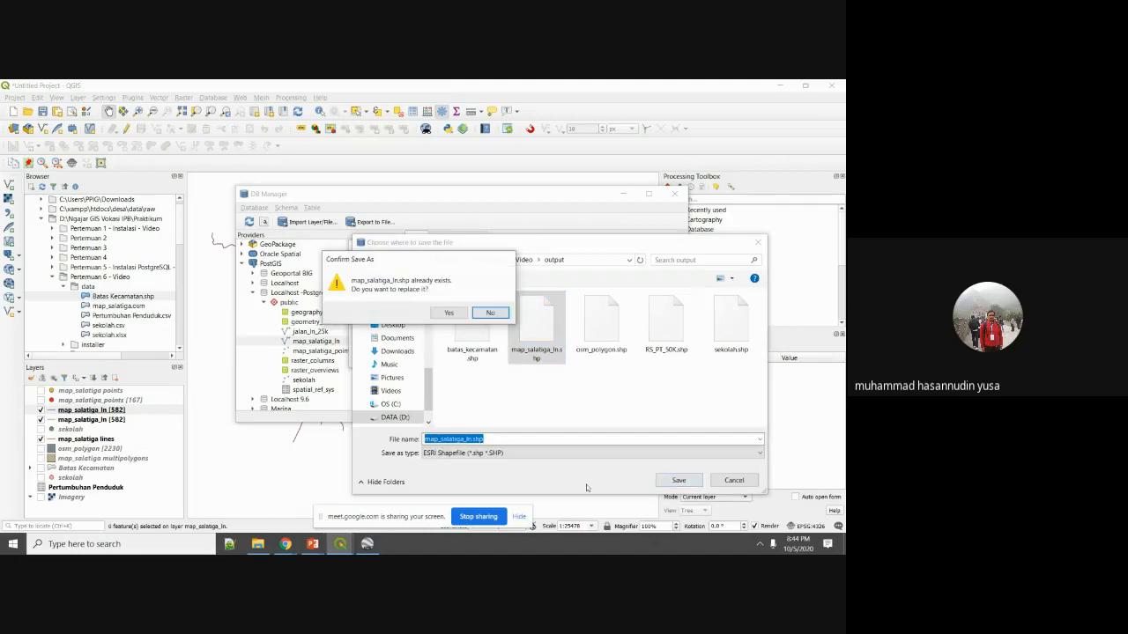
left_click(450, 313)
left_click(522, 357)
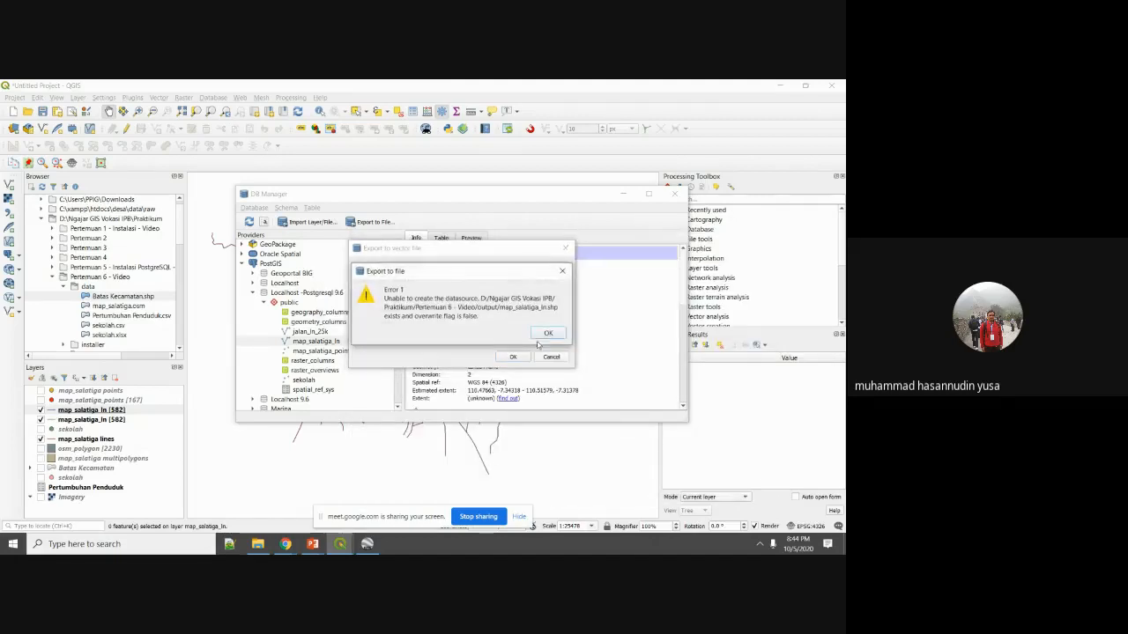
left_click(547, 334)
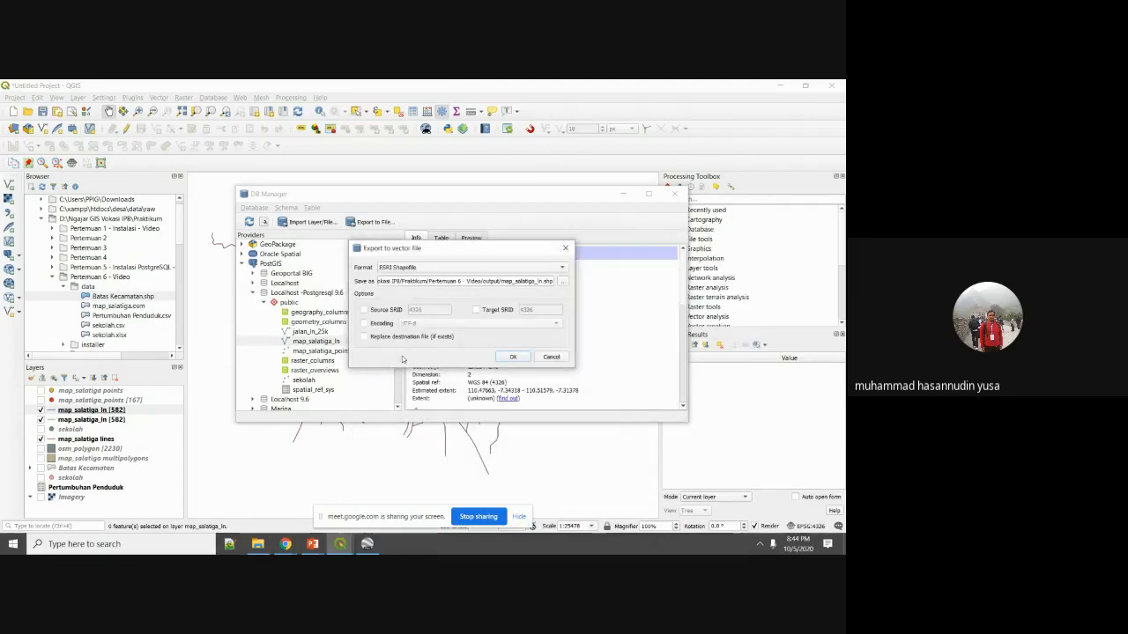
left_click(403, 336)
left_click(516, 356)
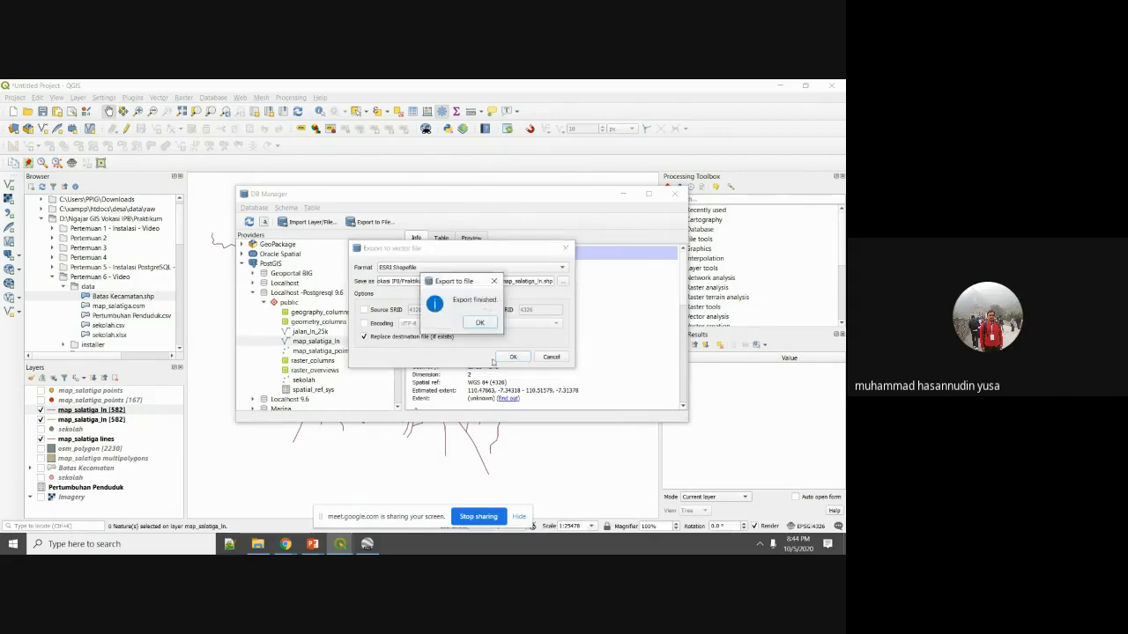
left_click(479, 321)
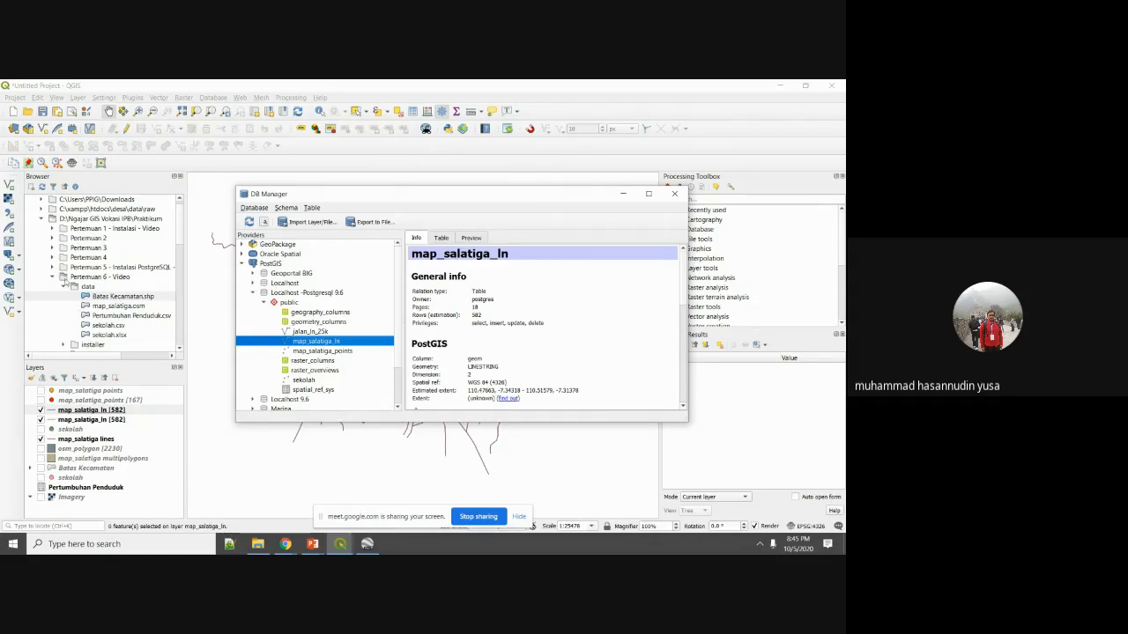
Expand the output folder in the Browser and drag map_salatiga_ln.shp onto the map canvas.
left_click(64, 287)
double_click(86, 307)
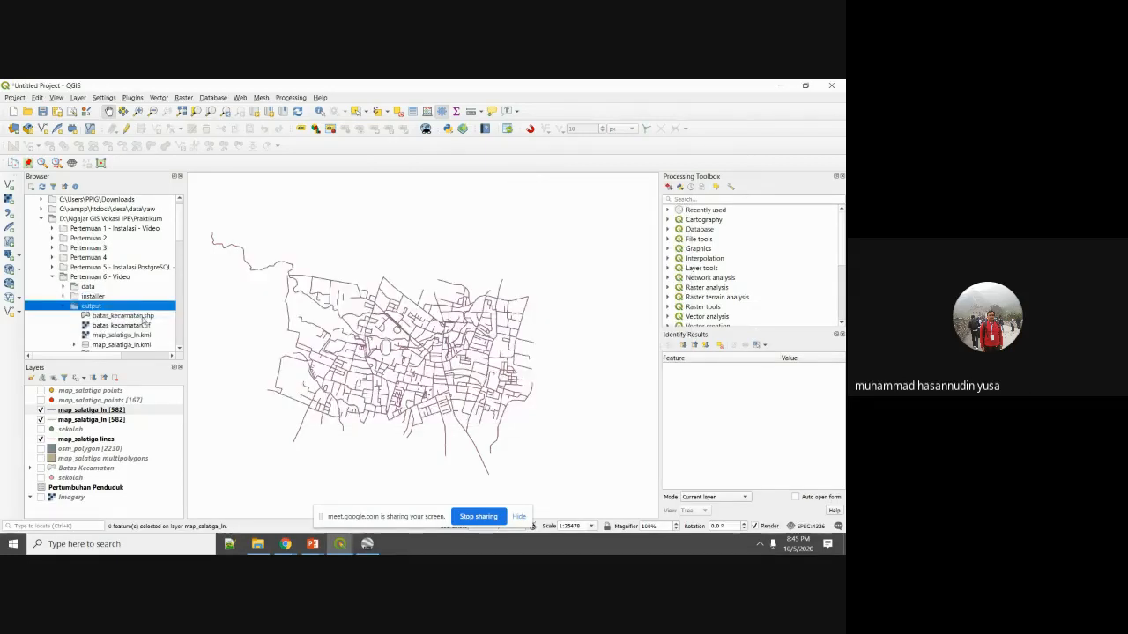
scroll(145, 323, "down", 1)
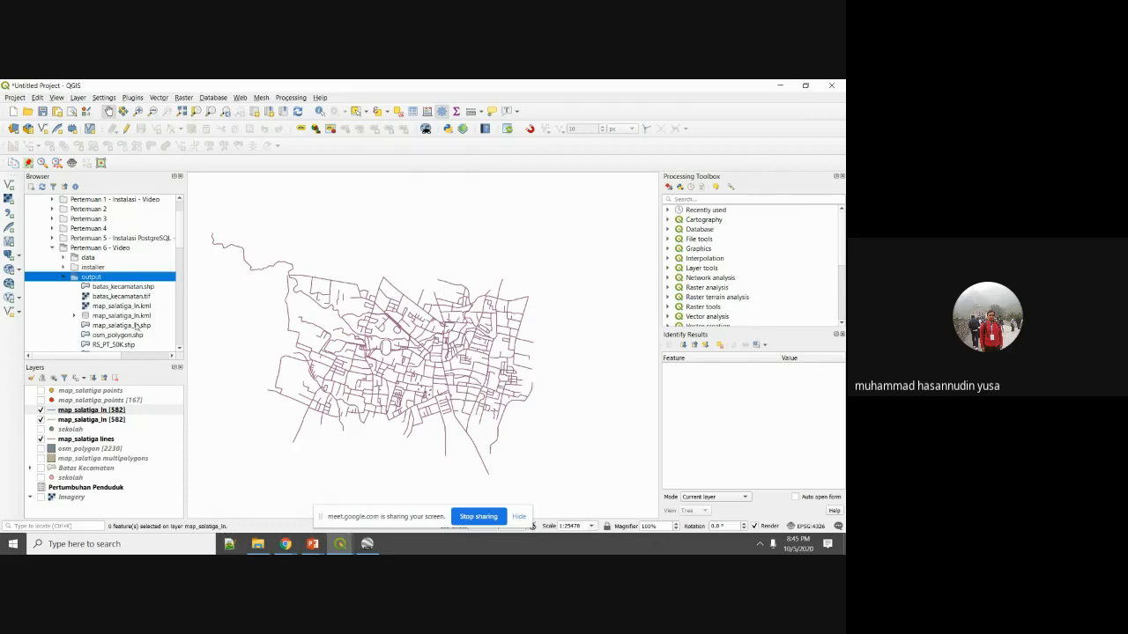
left_click(139, 326)
mouse_move(141, 328)
left_mouse_down()
mouse_move(148, 354)
mouse_move(287, 360)
left_mouse_up()
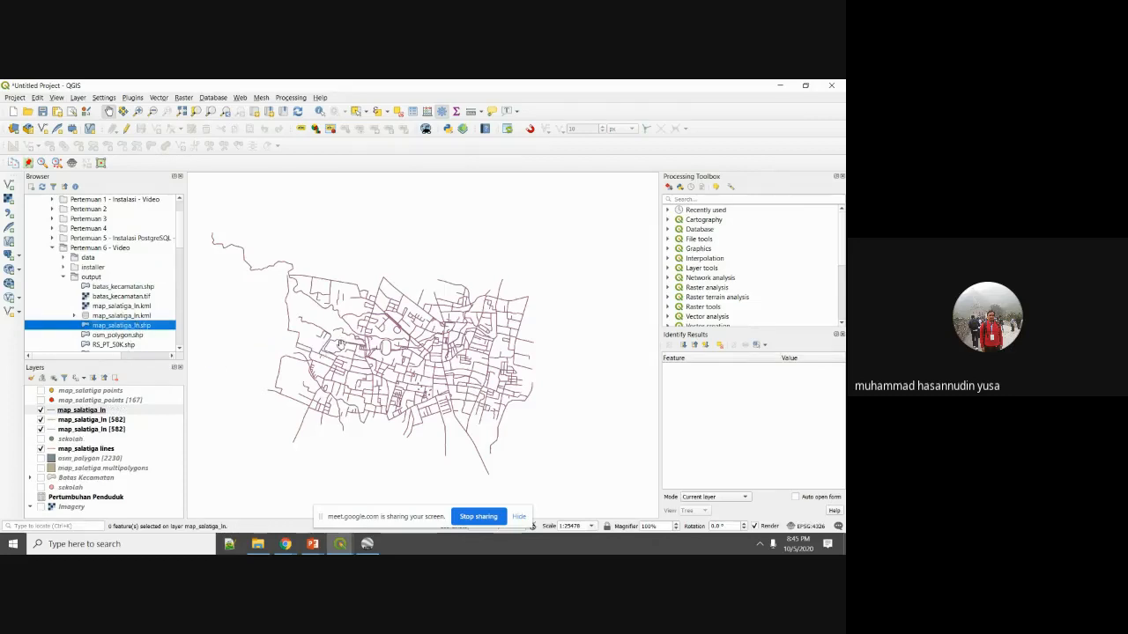
Select each map_salatiga_ln layer in the Layers panel to compare the new shapefile layer.
left_click(88, 411)
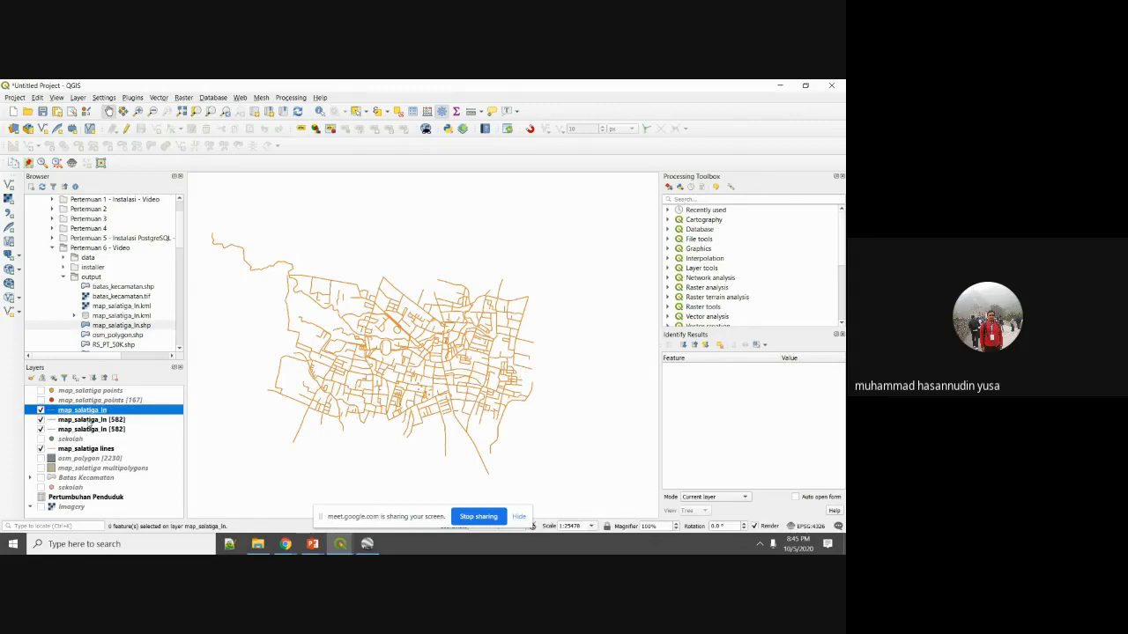
left_click(89, 420)
left_click(91, 430)
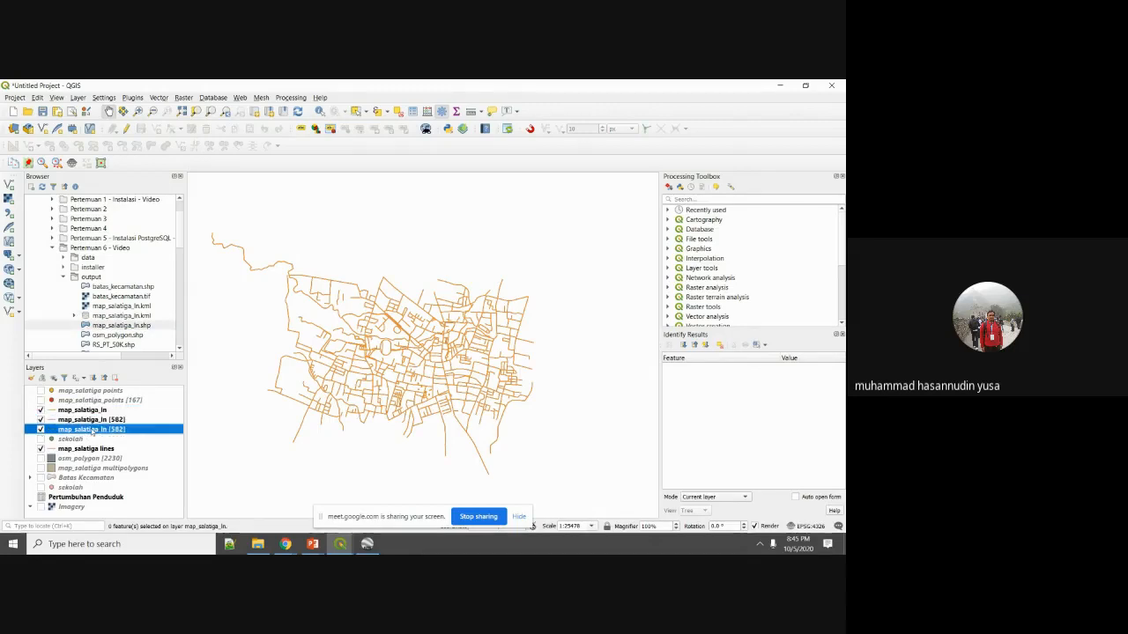
left_click(91, 450)
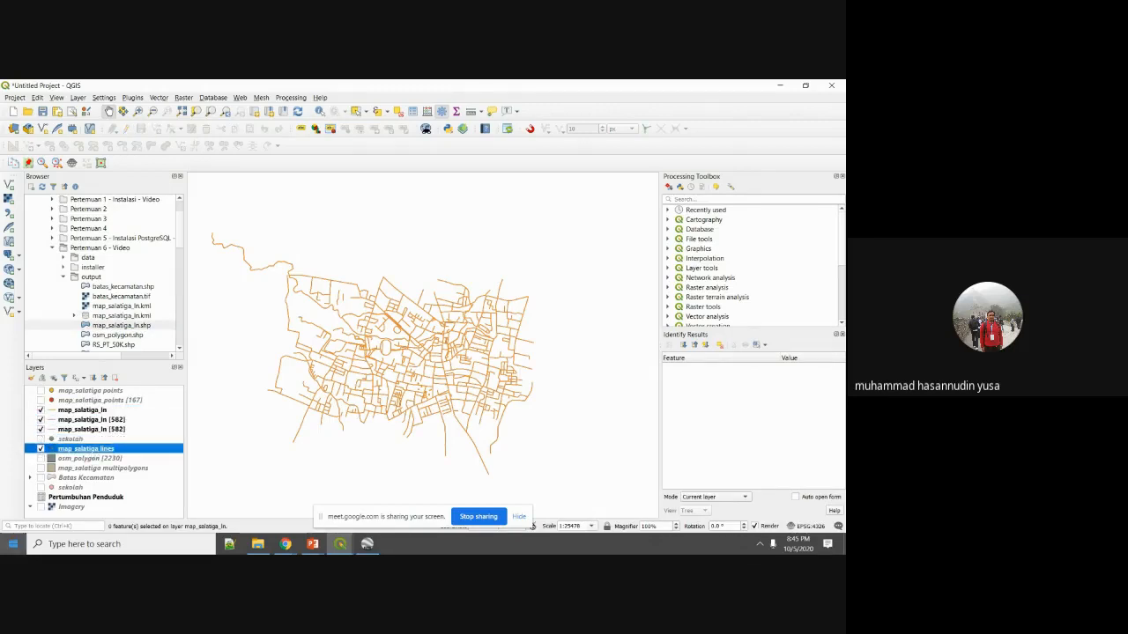
scroll(374, 344, "up", 3)
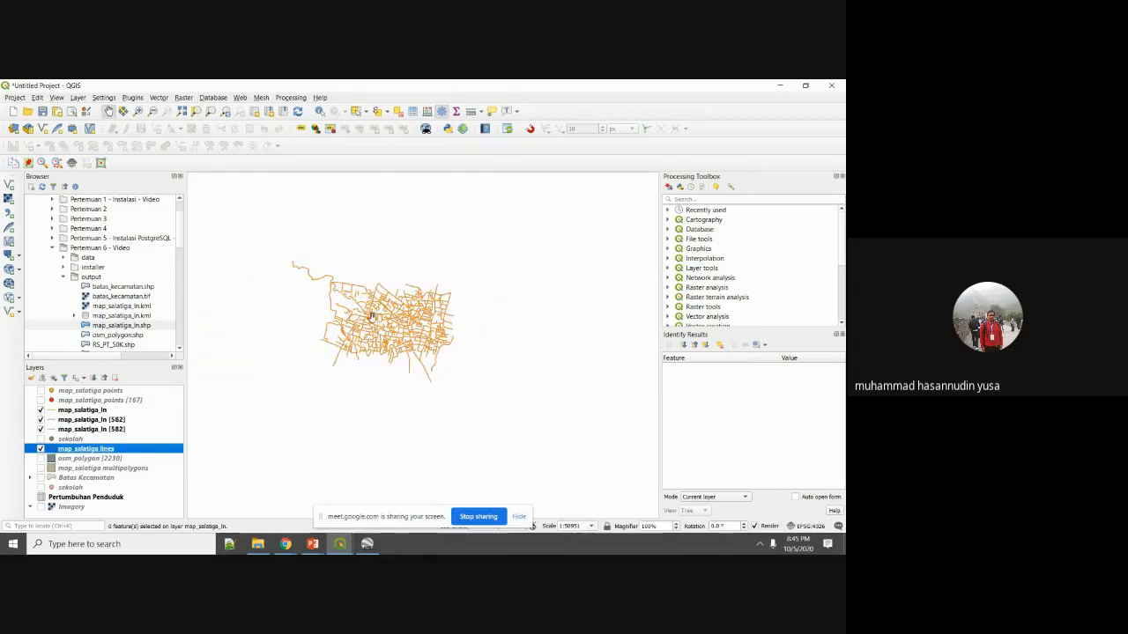
scroll(371, 318, "down", 3)
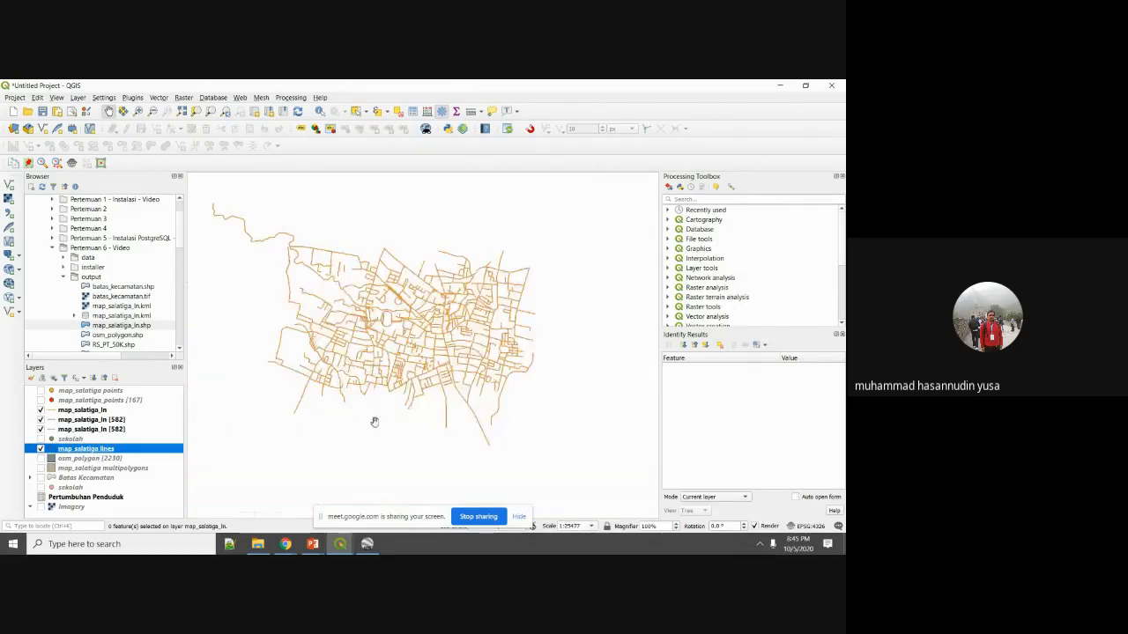
mouse_move(314, 546)
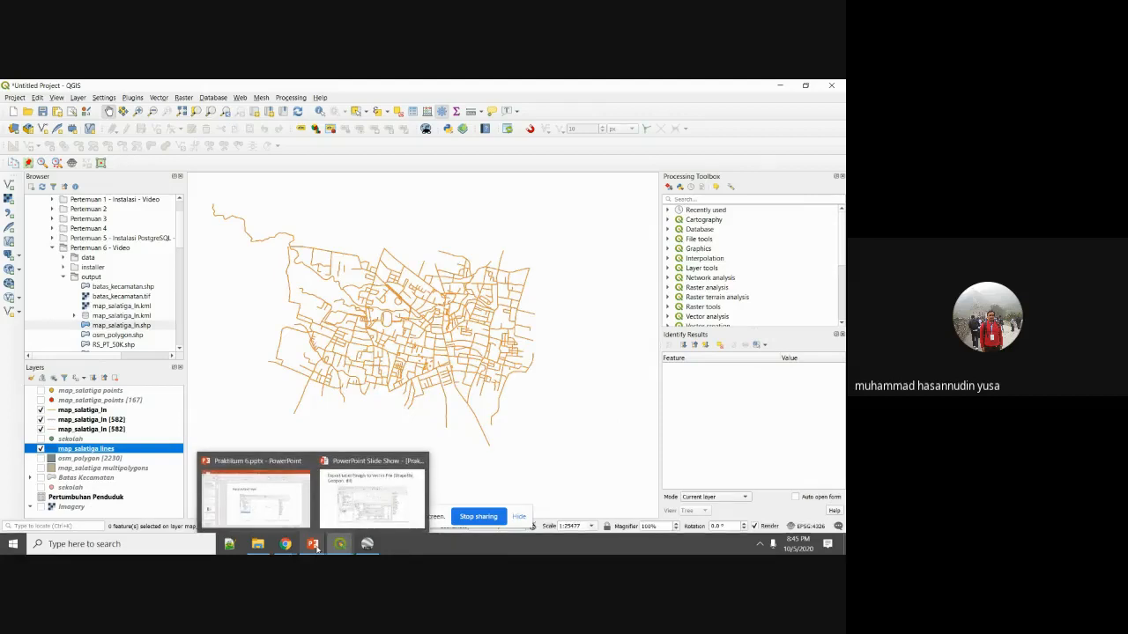
Resume the PowerPoint slideshow and advance past the Shapefile slide to 'Studi Kasus 4'.
left_click(344, 519)
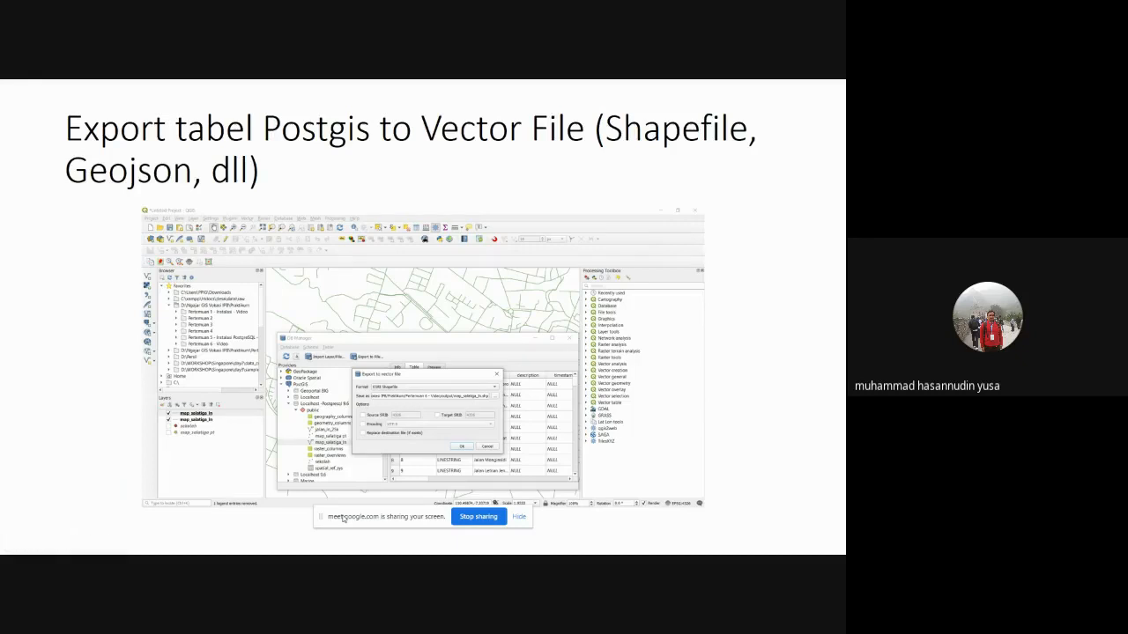
key("Right")
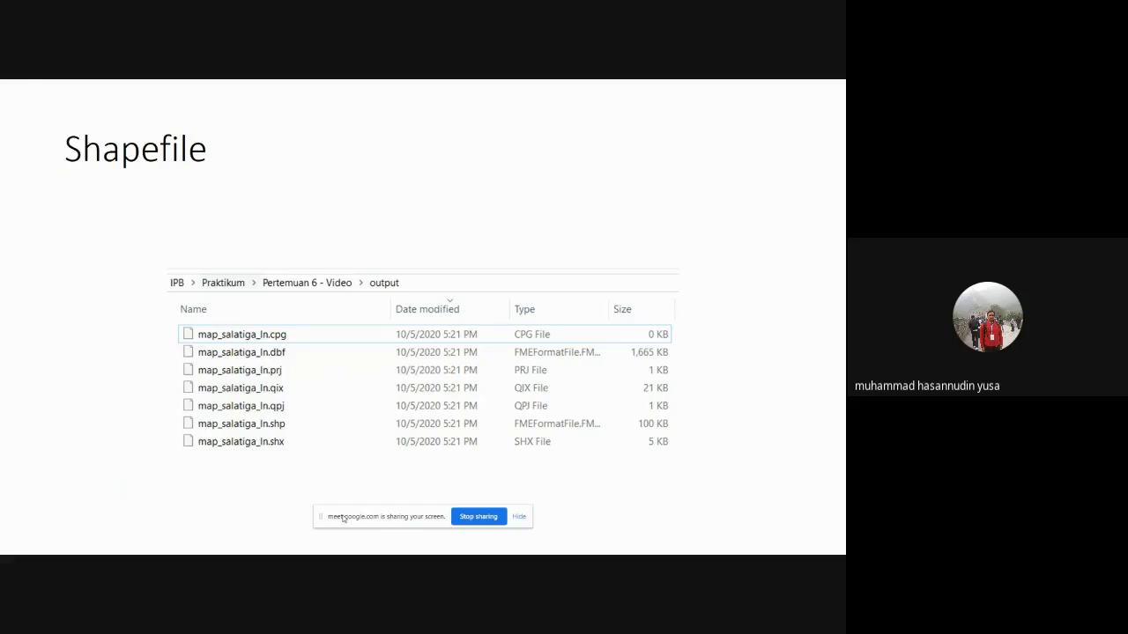
key("Right")
key("Right")
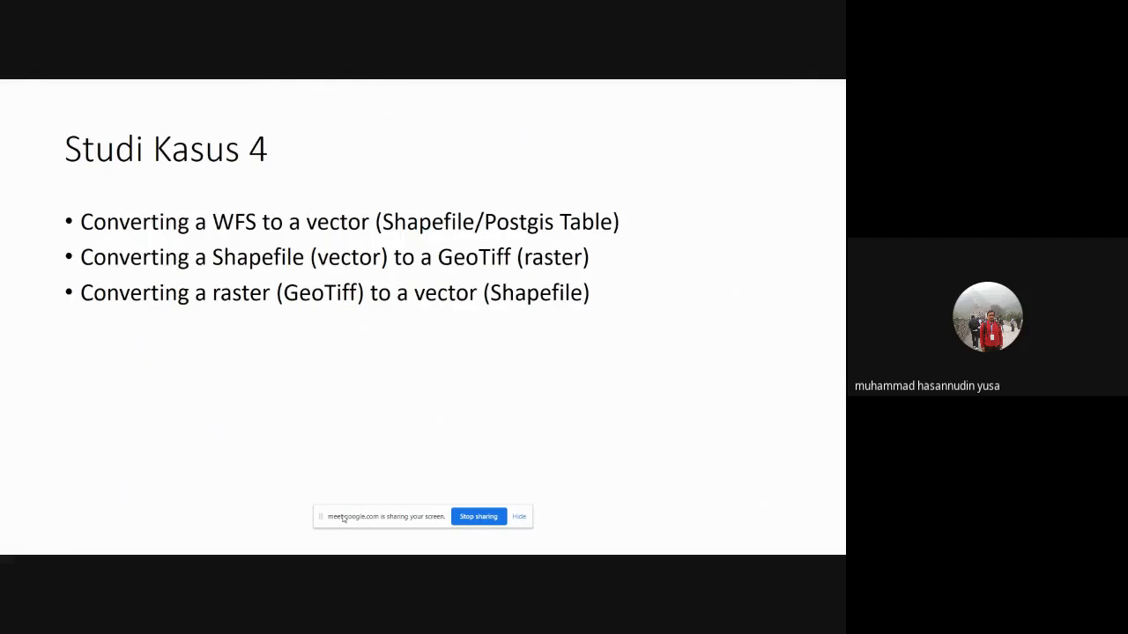
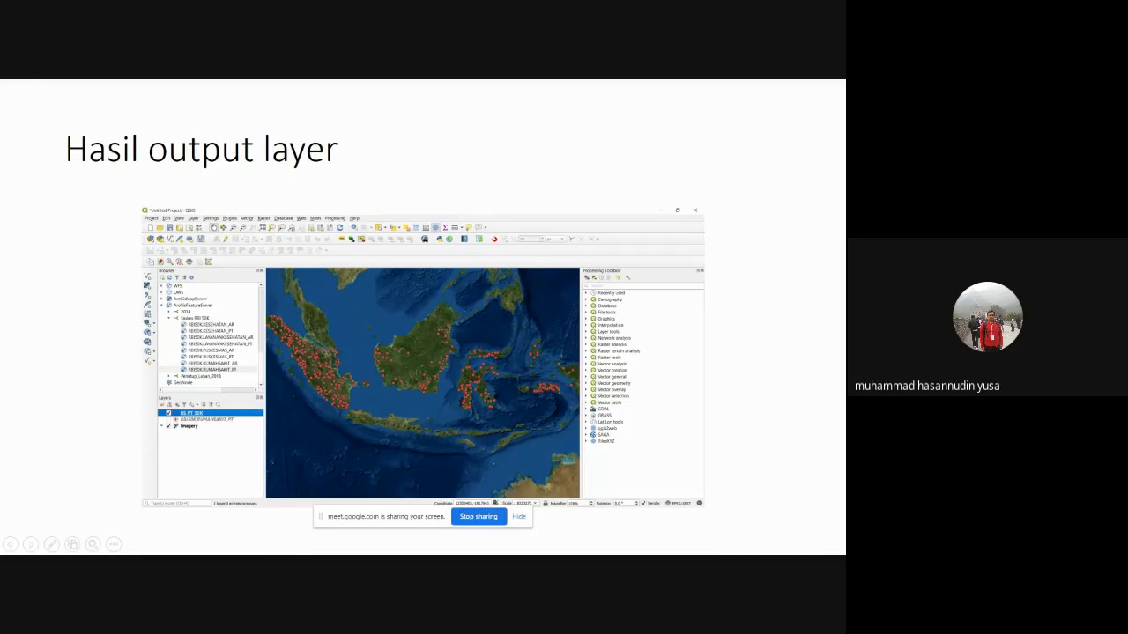
Bring the QGIS windows forward from the taskbar and close the DB Manager window.
key("super")
mouse_move(340, 544)
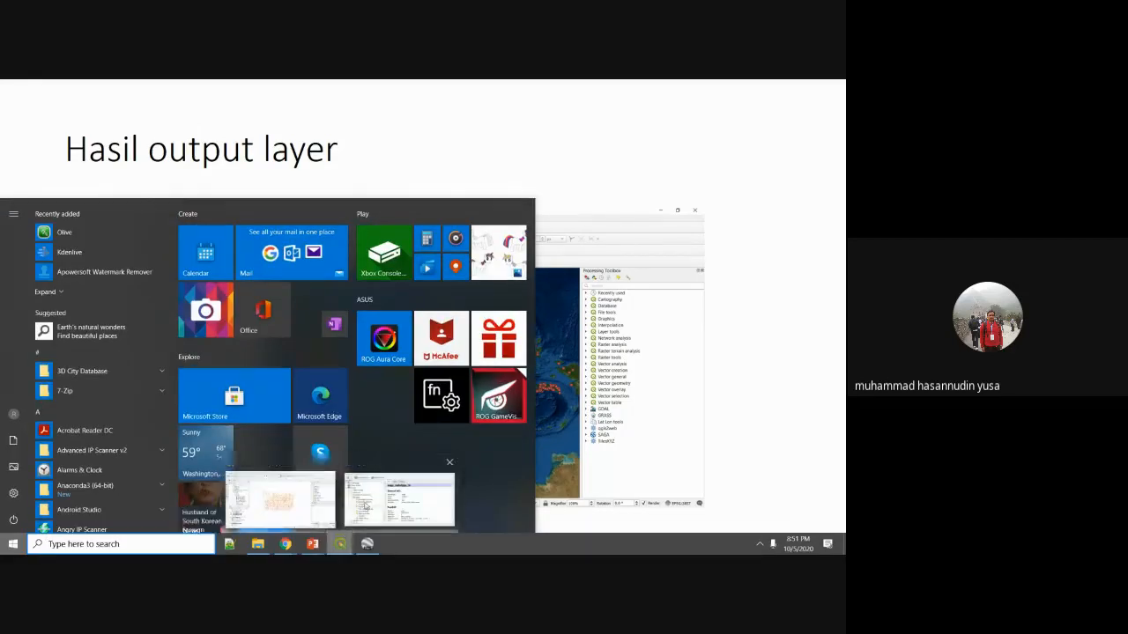
left_click(366, 504)
left_click(673, 194)
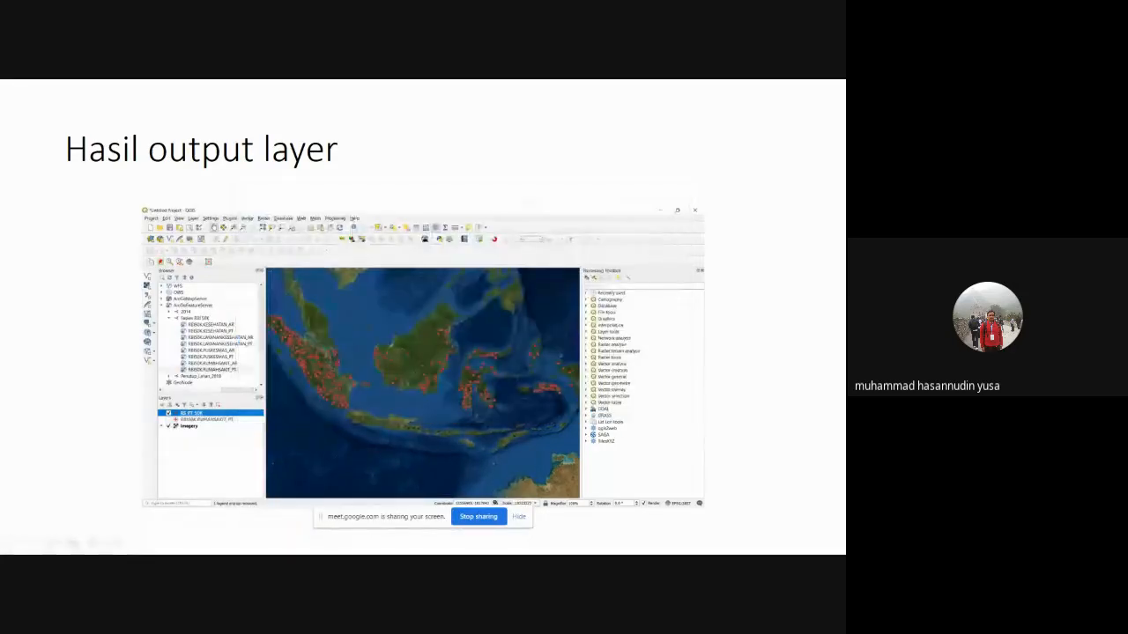
key("super")
In QGIS, show the Imagery basemap and hide the map_salatiga lines and map_salatiga_ln layers.
left_click(341, 544)
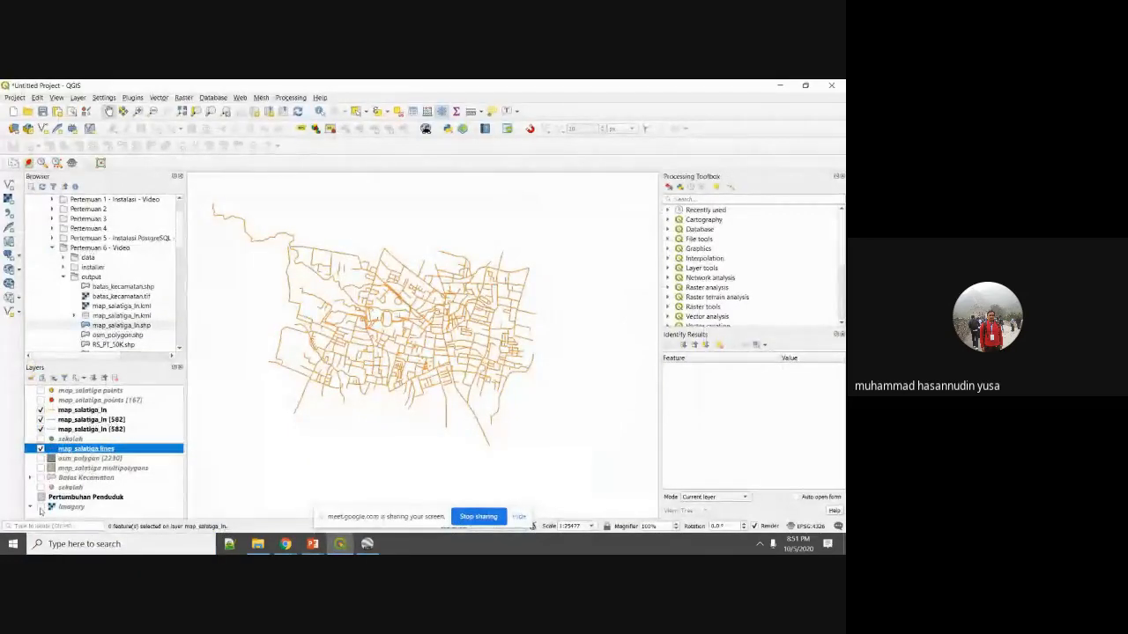
left_click(40, 507)
left_click(41, 449)
left_click(41, 419)
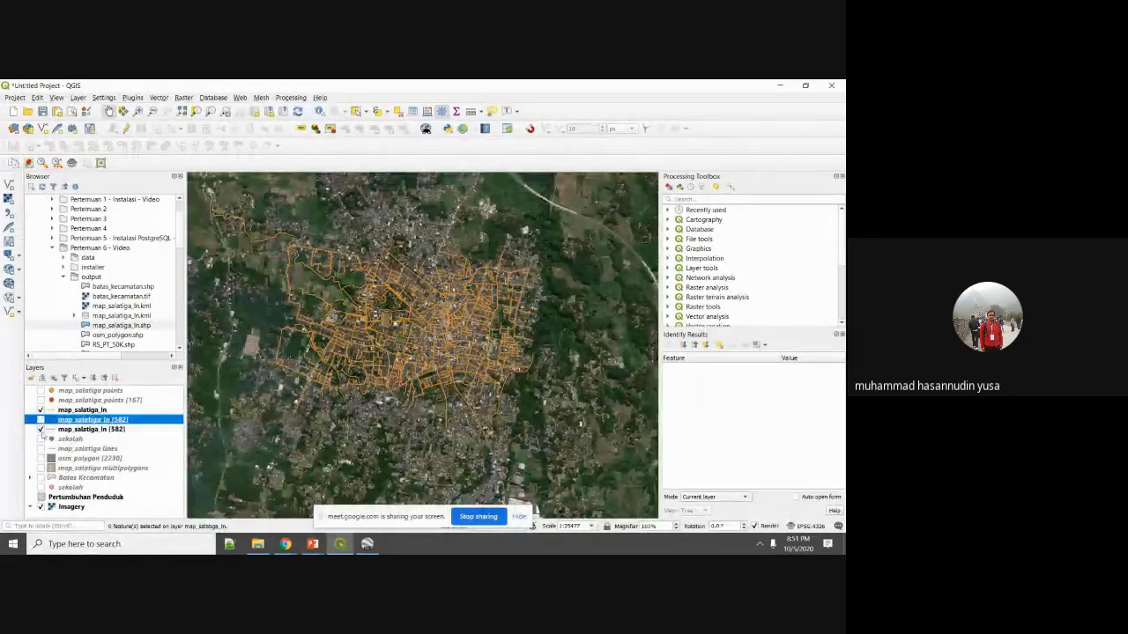
left_click(41, 429)
left_click(40, 410)
Collapse the Pertemuan 6, Praktikum, PostGIS and XYZ Tiles entries in the Browser panel.
scroll(358, 349, "down", 11)
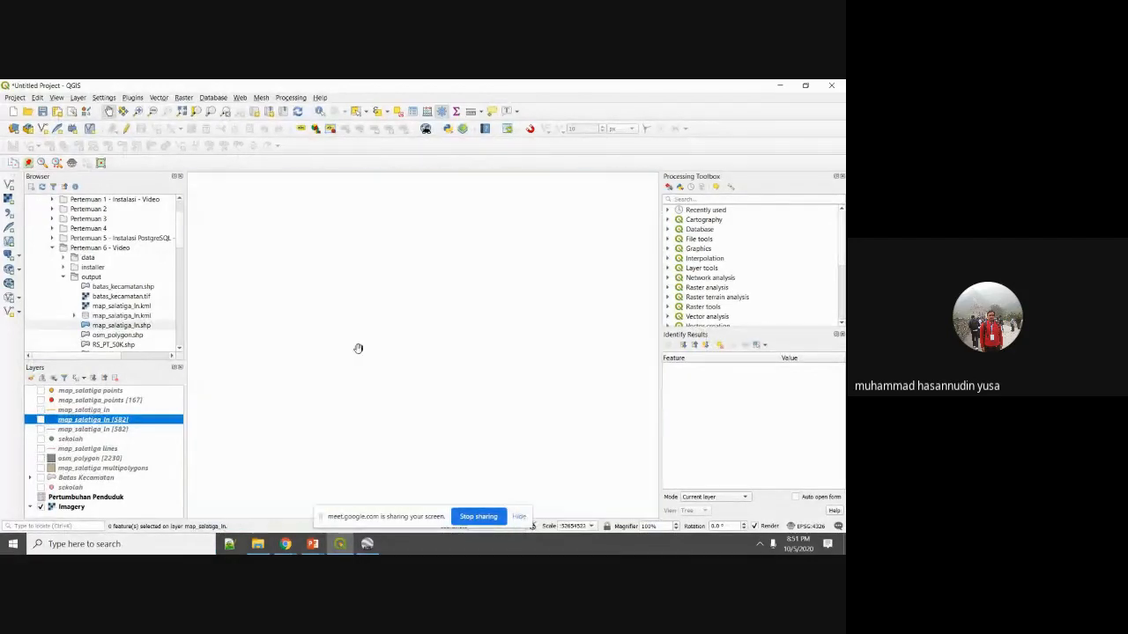
scroll(378, 402, "up", 1)
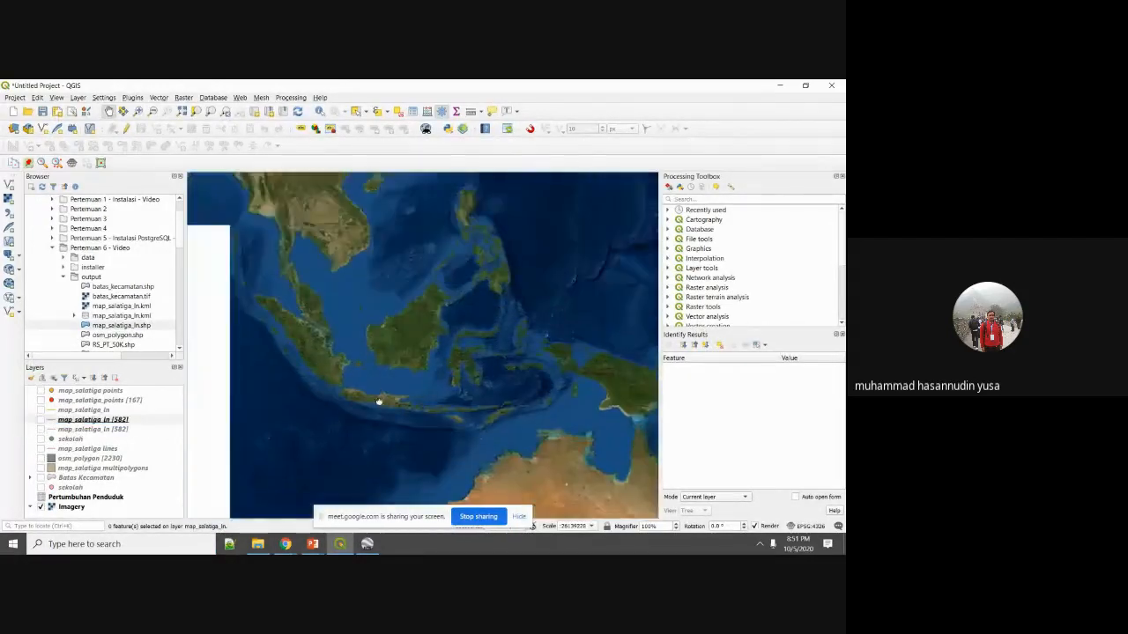
scroll(378, 401, "up", 2)
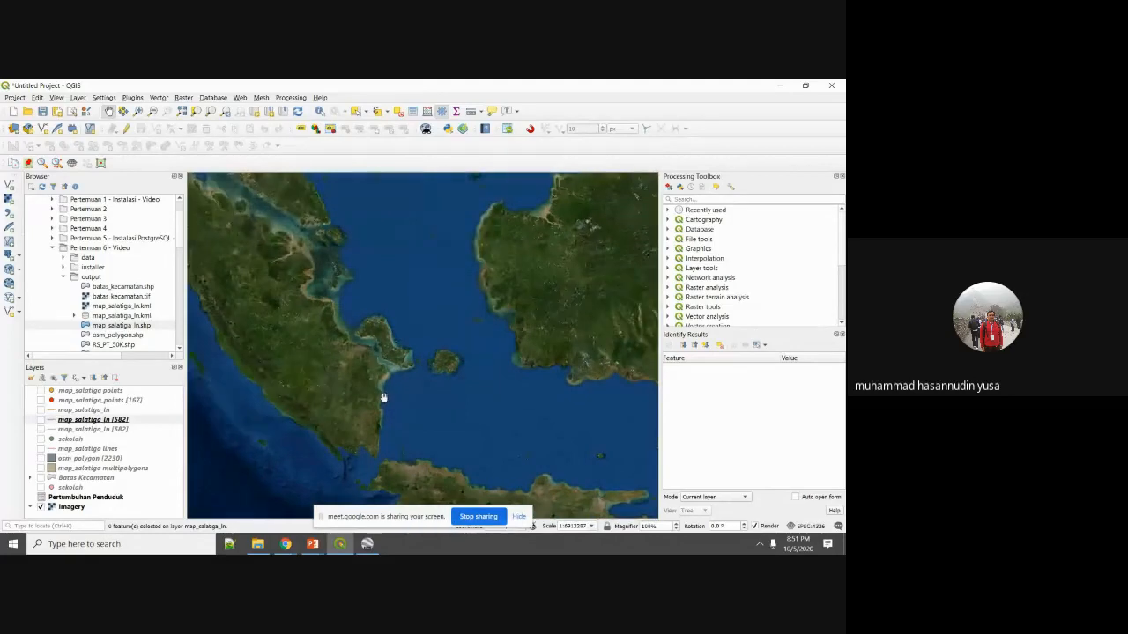
scroll(335, 360, "down", 1)
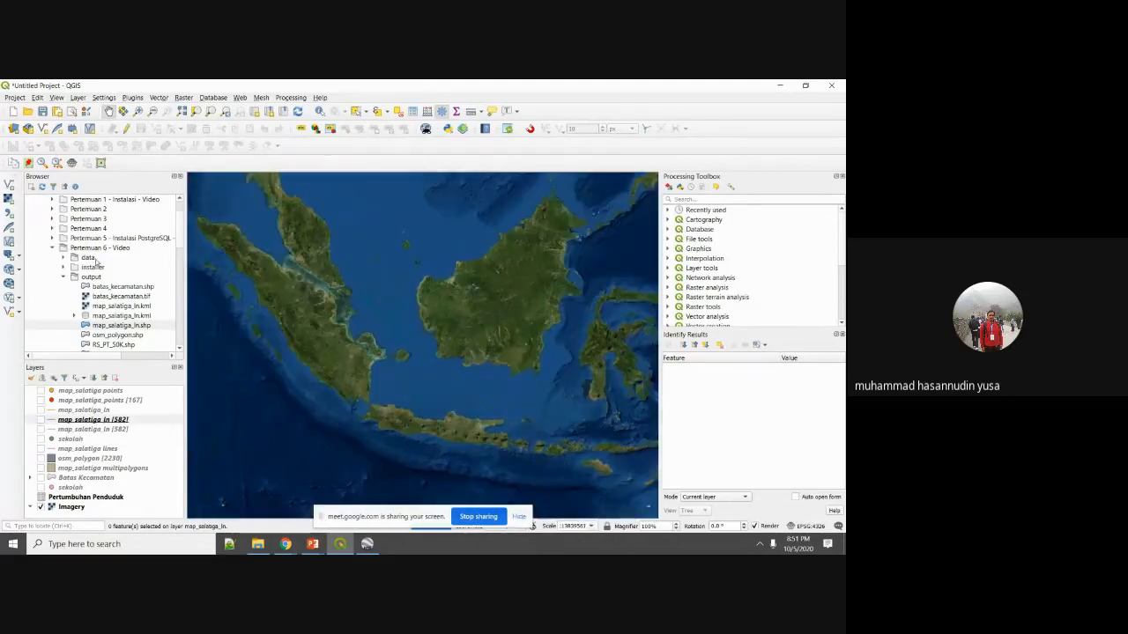
left_click(52, 248)
scroll(53, 250, "up", 2)
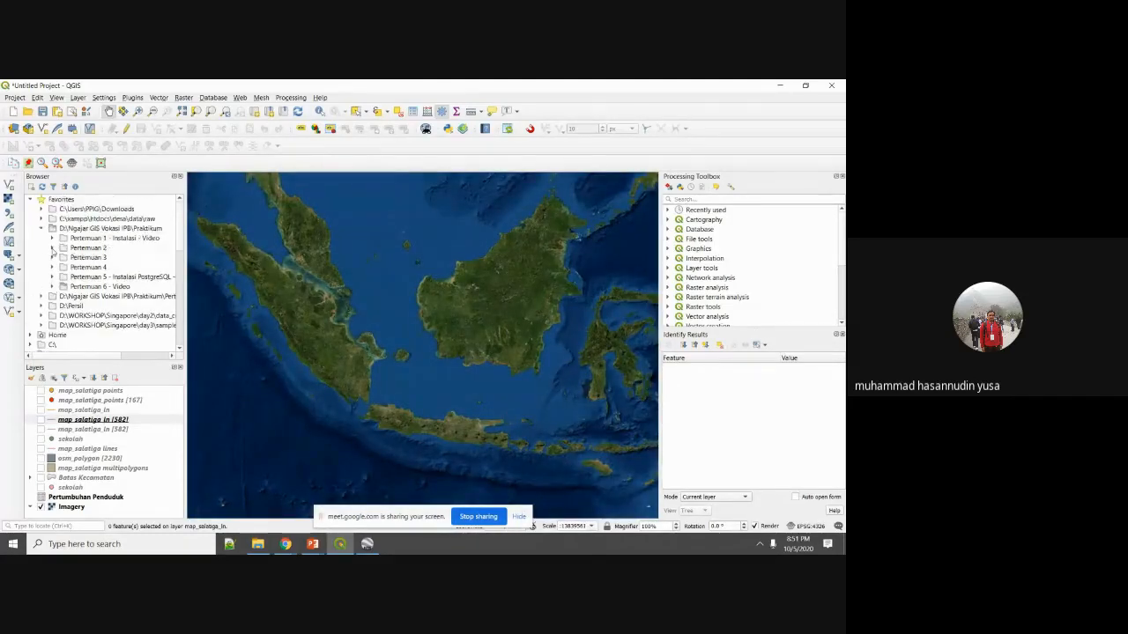
left_click(41, 227)
scroll(73, 295, "down", 3)
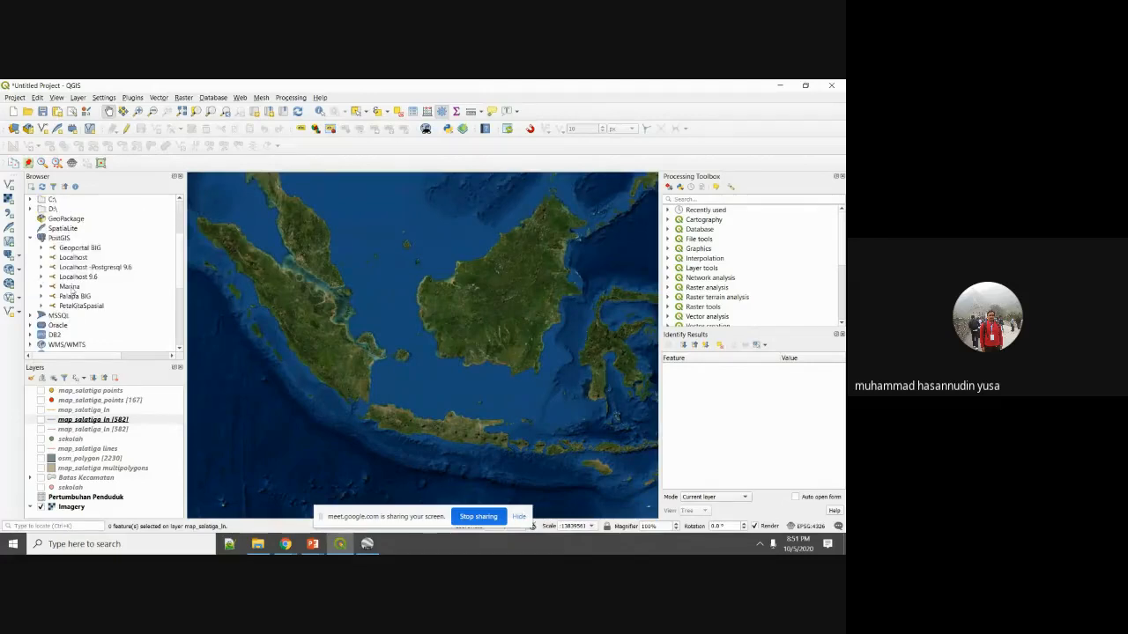
left_click(30, 238)
scroll(74, 299, "down", 3)
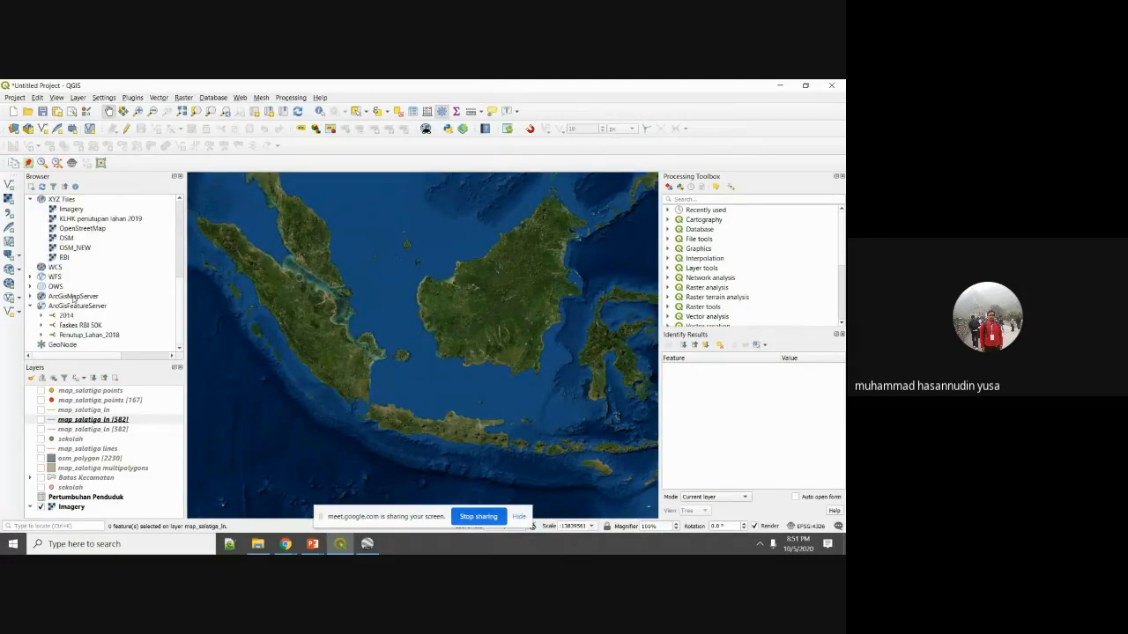
left_click(31, 200)
scroll(49, 357, "down", 2)
scroll(72, 289, "up", 2)
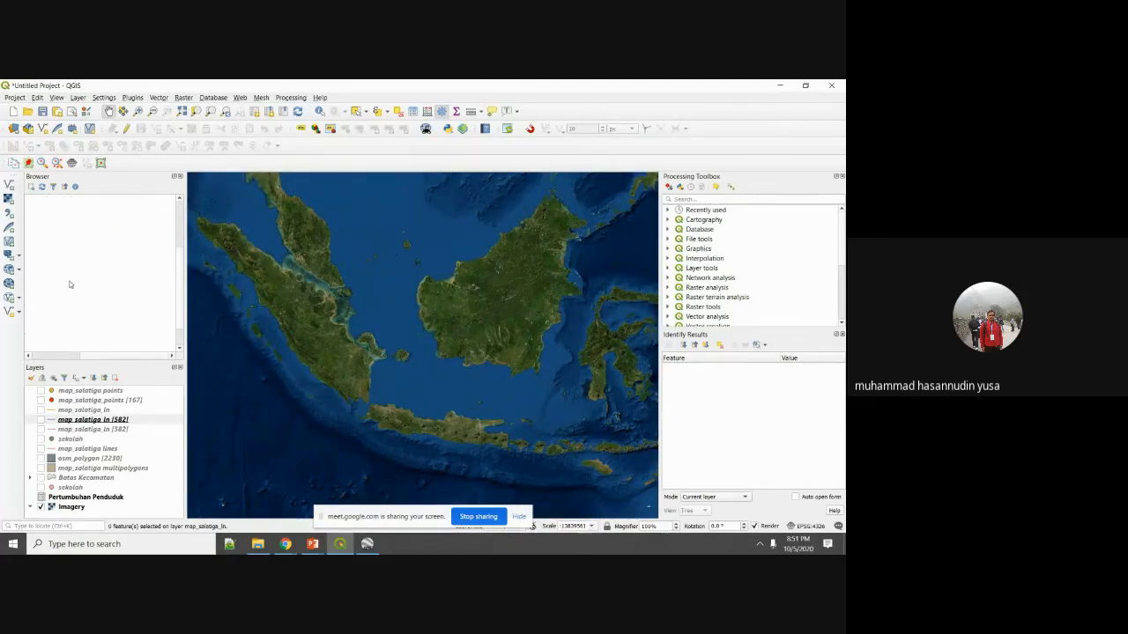
scroll(93, 357, "left", 2)
scroll(55, 331, "down", 6)
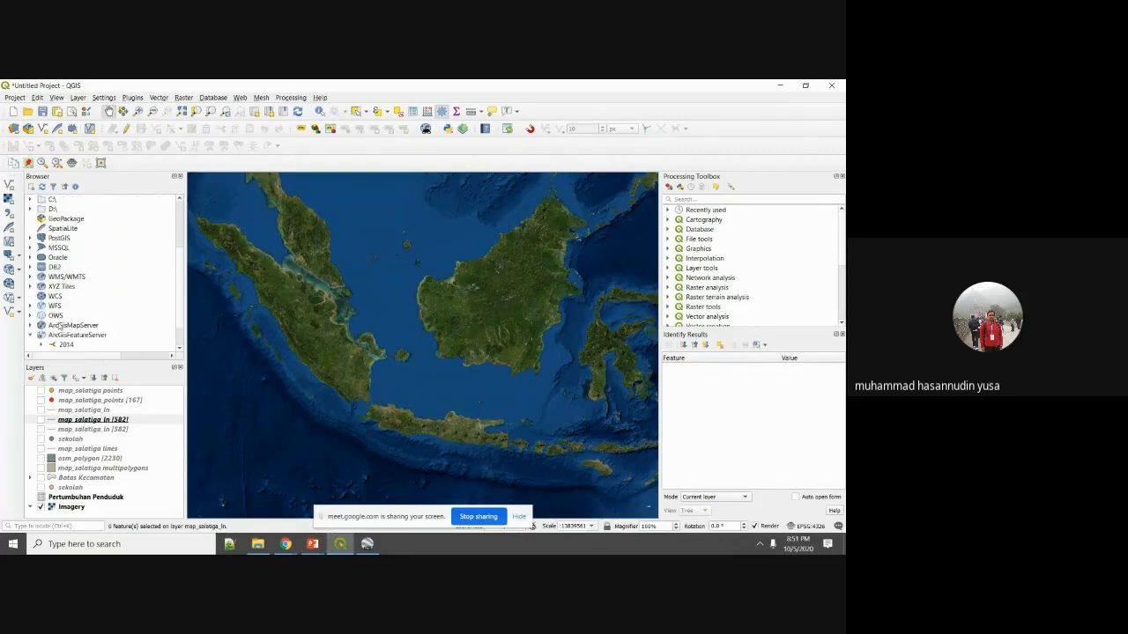
Start a new ArcGIS Feature Server connection from the ArcGisFeatureServer group.
left_click(80, 305)
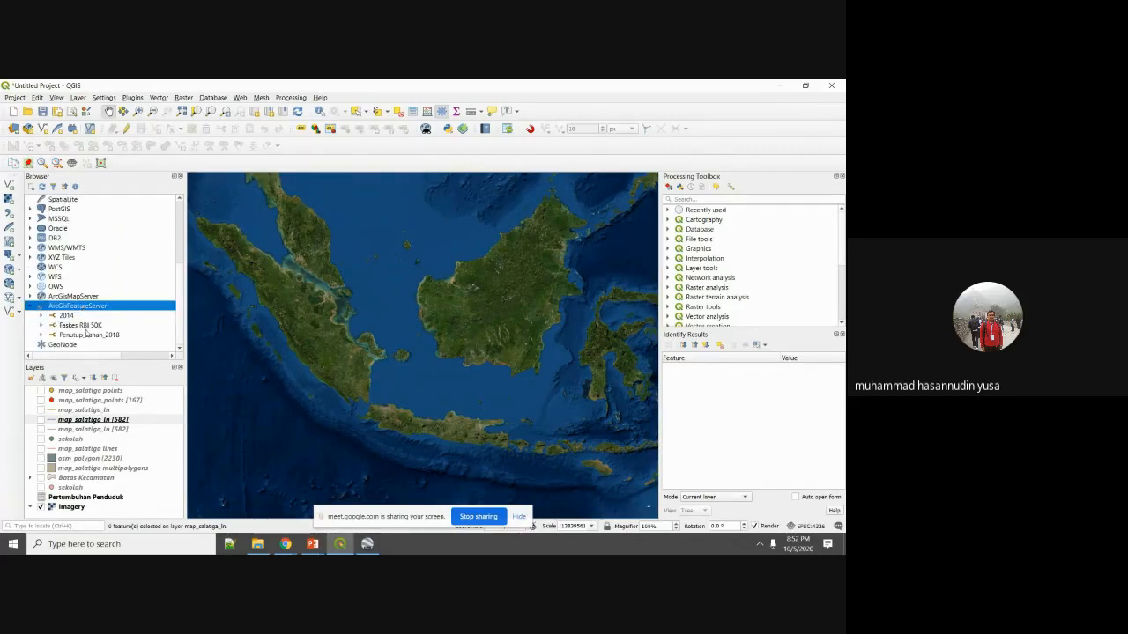
left_click(70, 316)
right_click(85, 314)
right_click(85, 311)
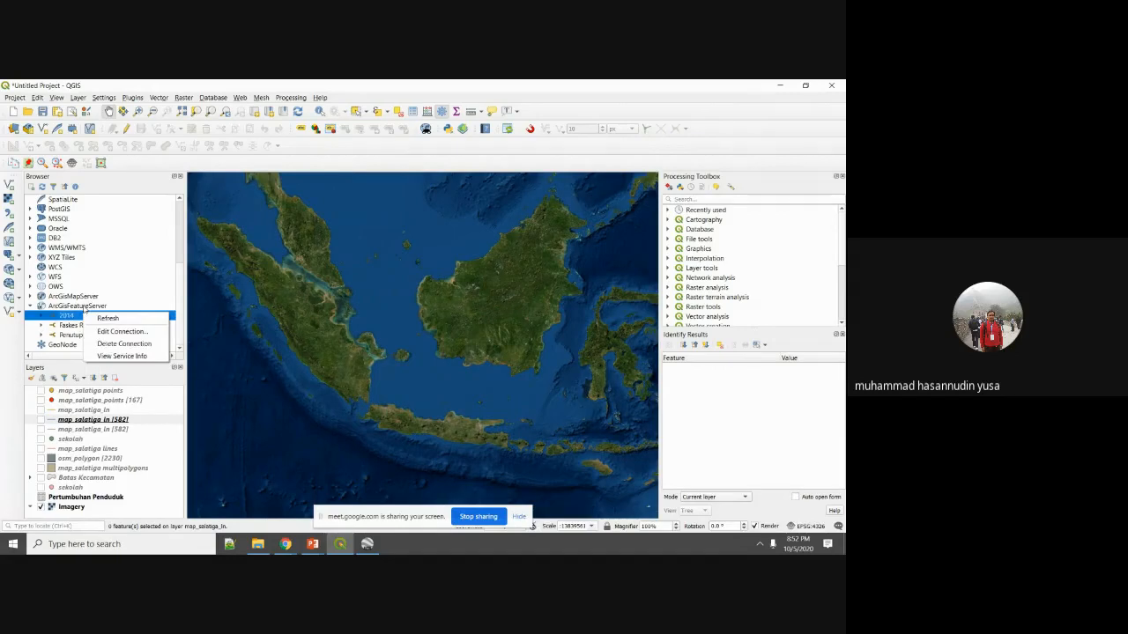
right_click(83, 306)
left_click(101, 312)
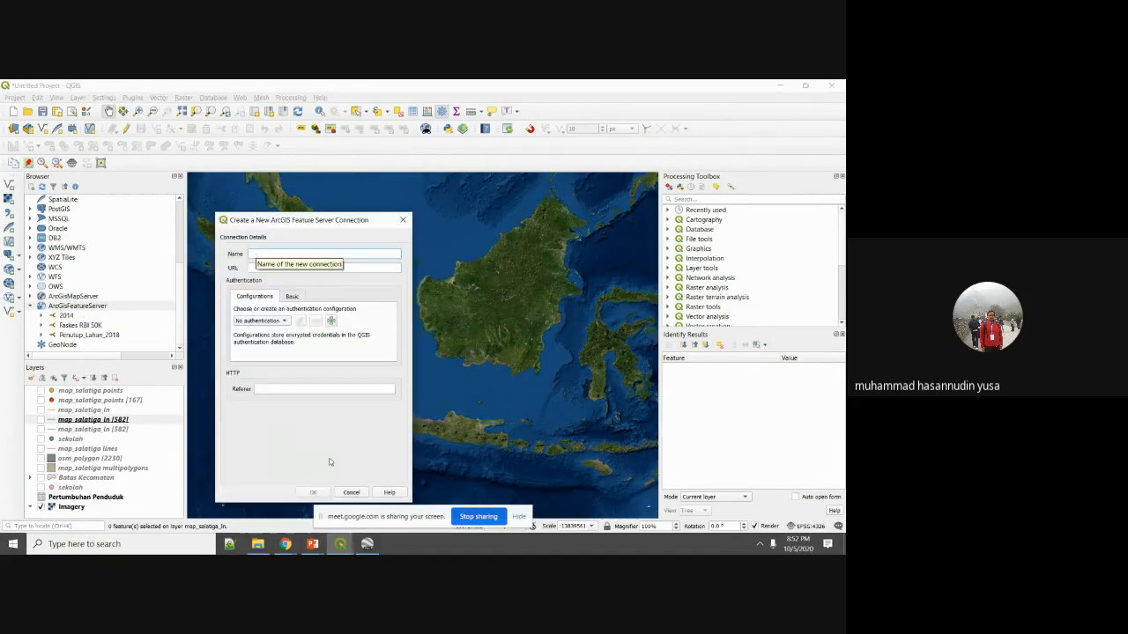
Open a new tab in the Chrome browser.
left_click(285, 544)
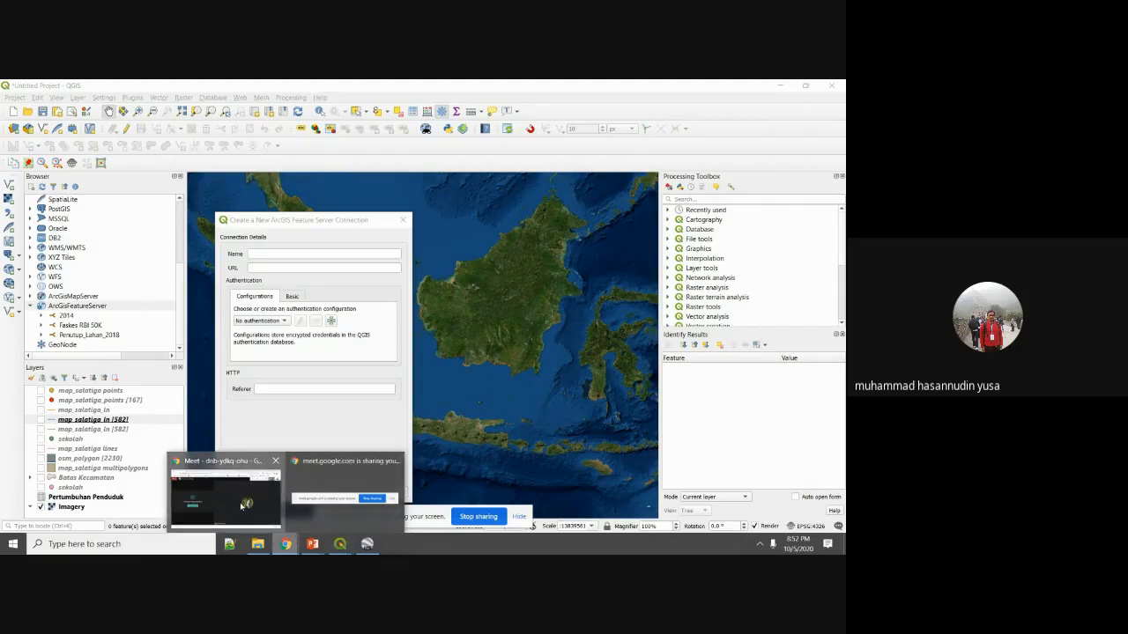
left_click(256, 503)
left_click(141, 88)
Load portal.ina-sdi.or.id/arcgis/rest and open Lingkungan_Terbangun/RBI_25K_Fasilitas_Kesehatan MapServer, selecting its URL.
left_click(153, 108)
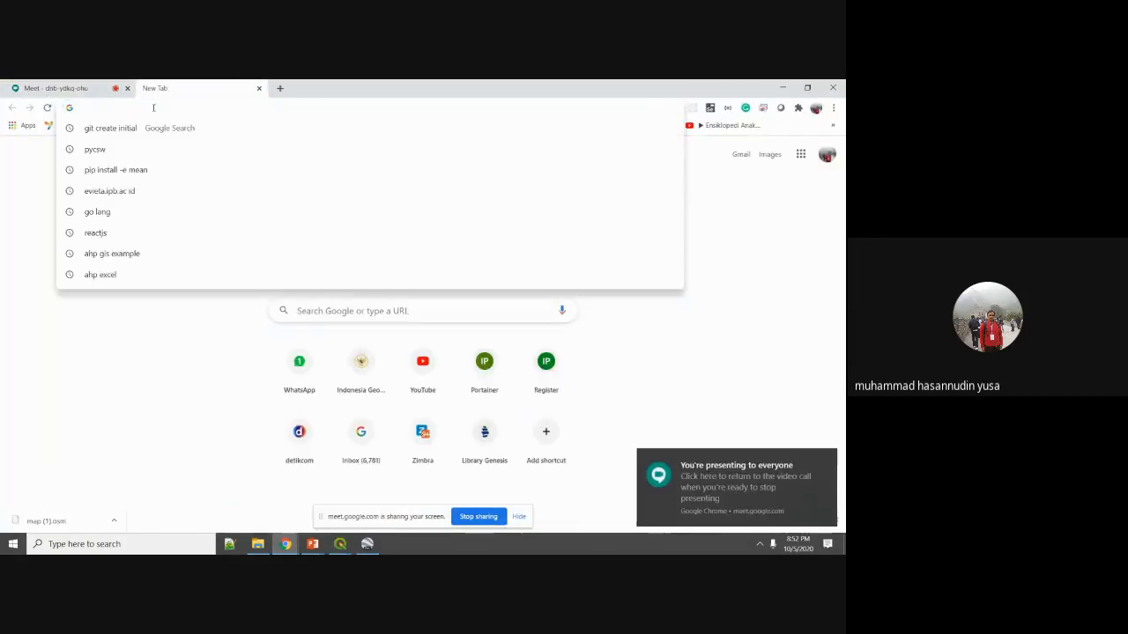
type("porta")
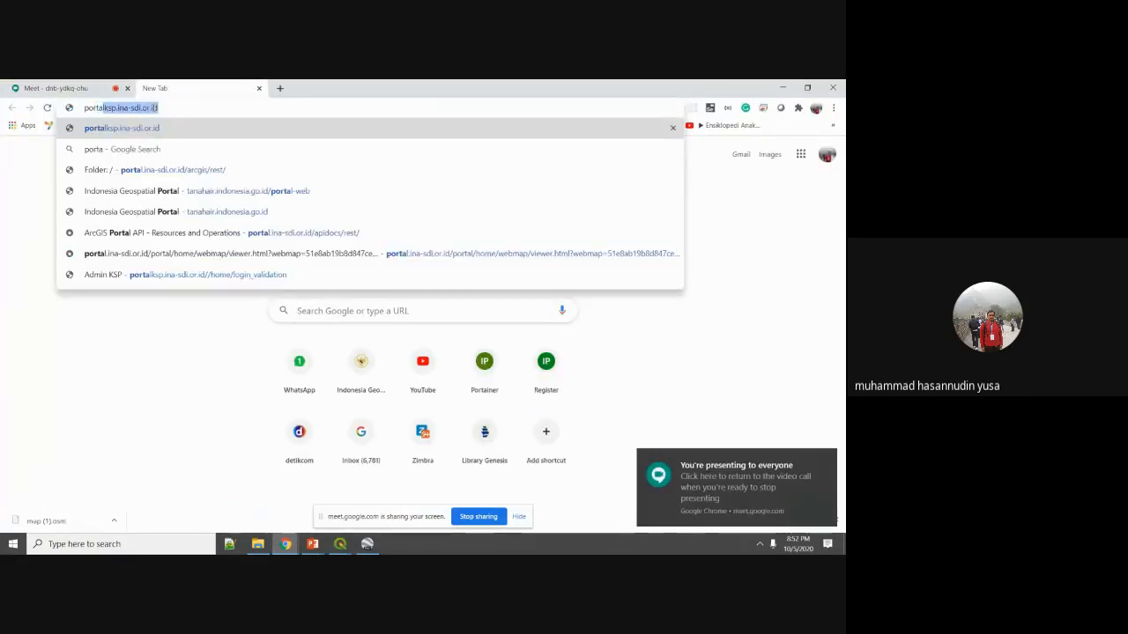
type("l.ina-sdi.or.id/arcgis/rest/")
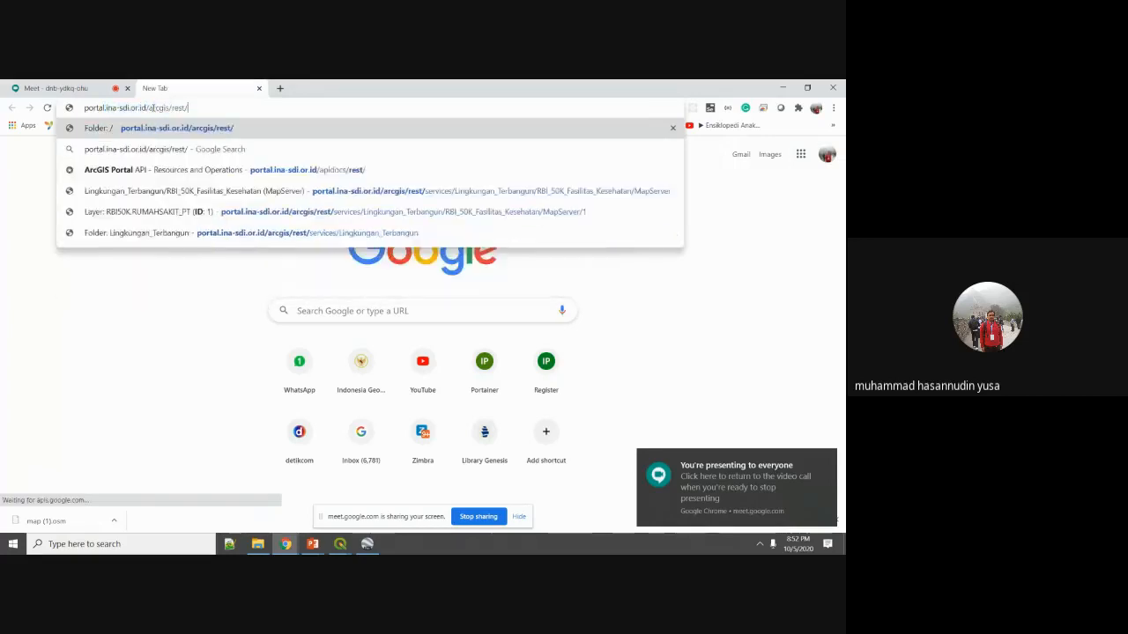
key("Return")
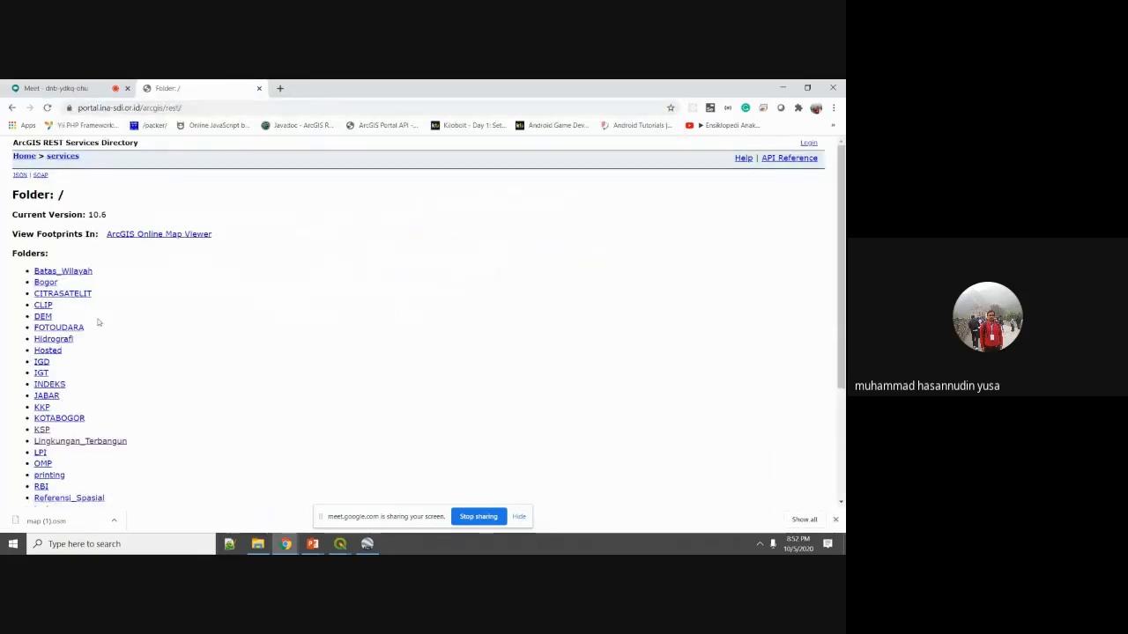
scroll(91, 304, "down", 1)
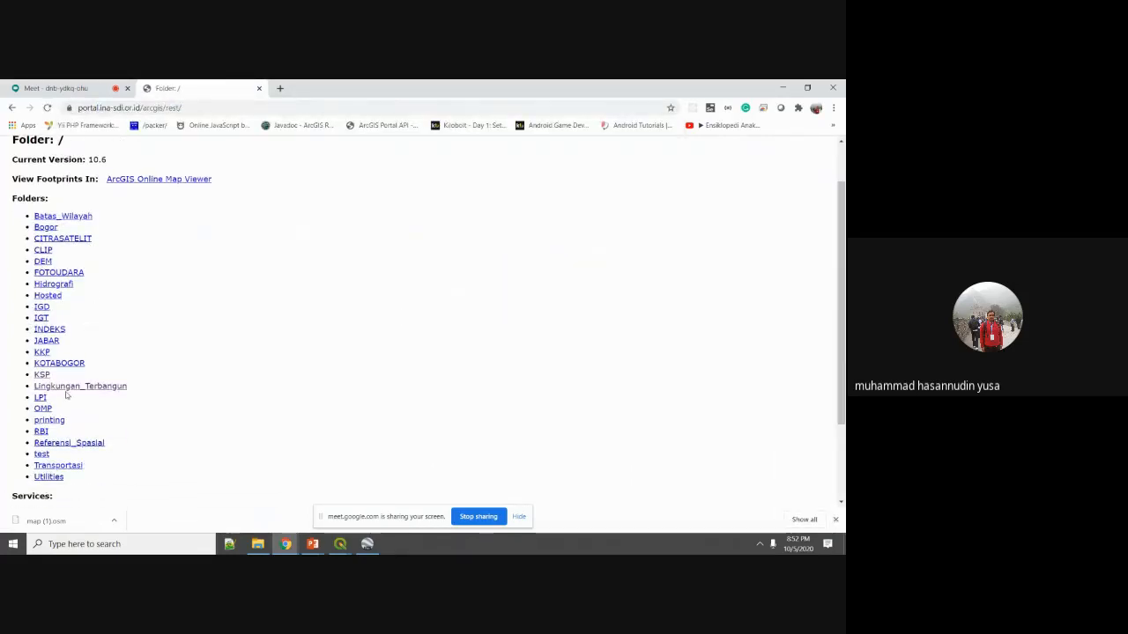
left_click(41, 308)
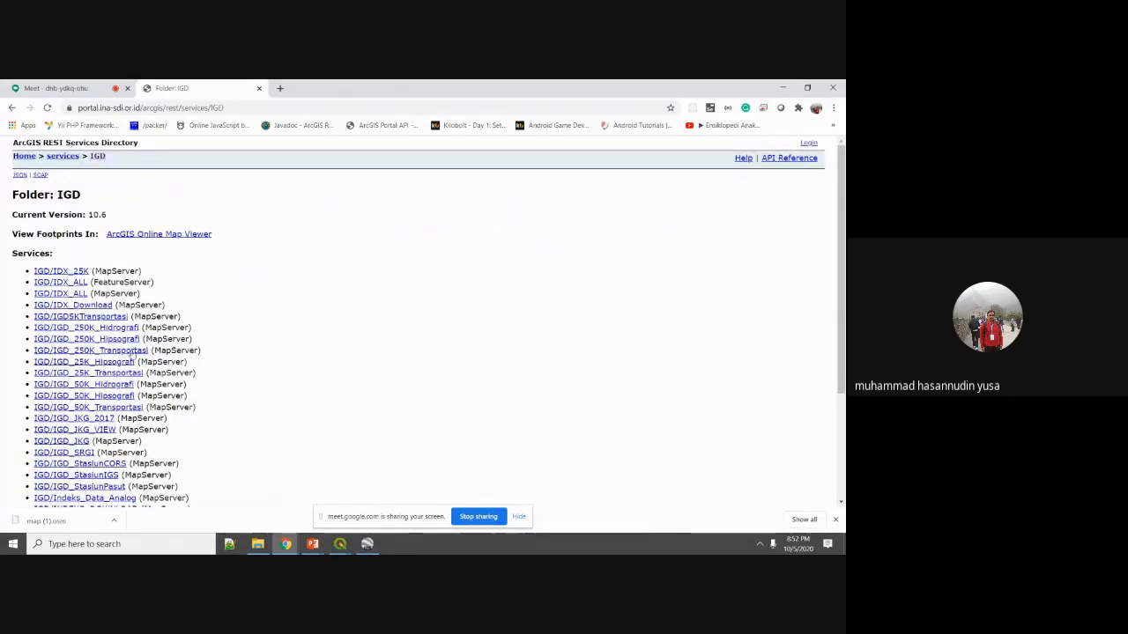
left_click(64, 158)
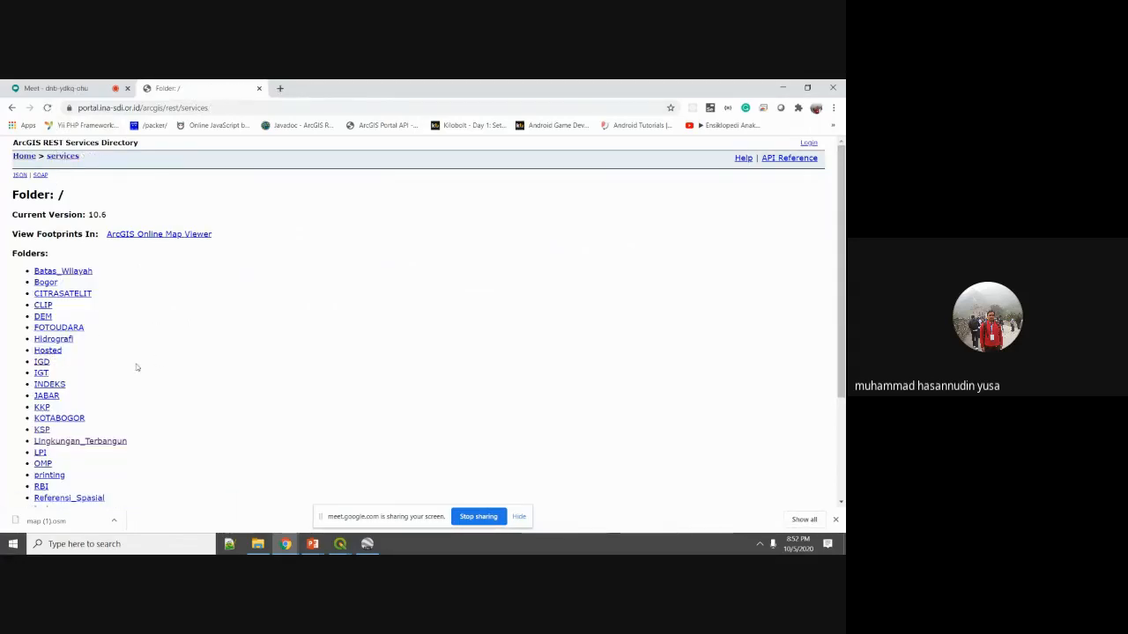
left_click(111, 442)
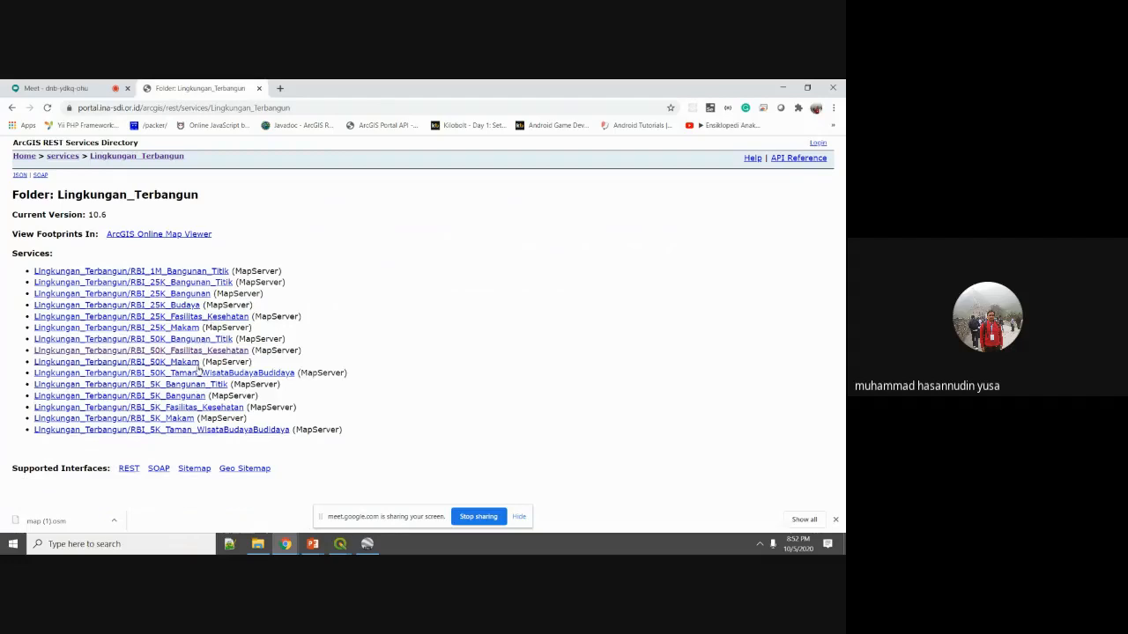
left_click(188, 317)
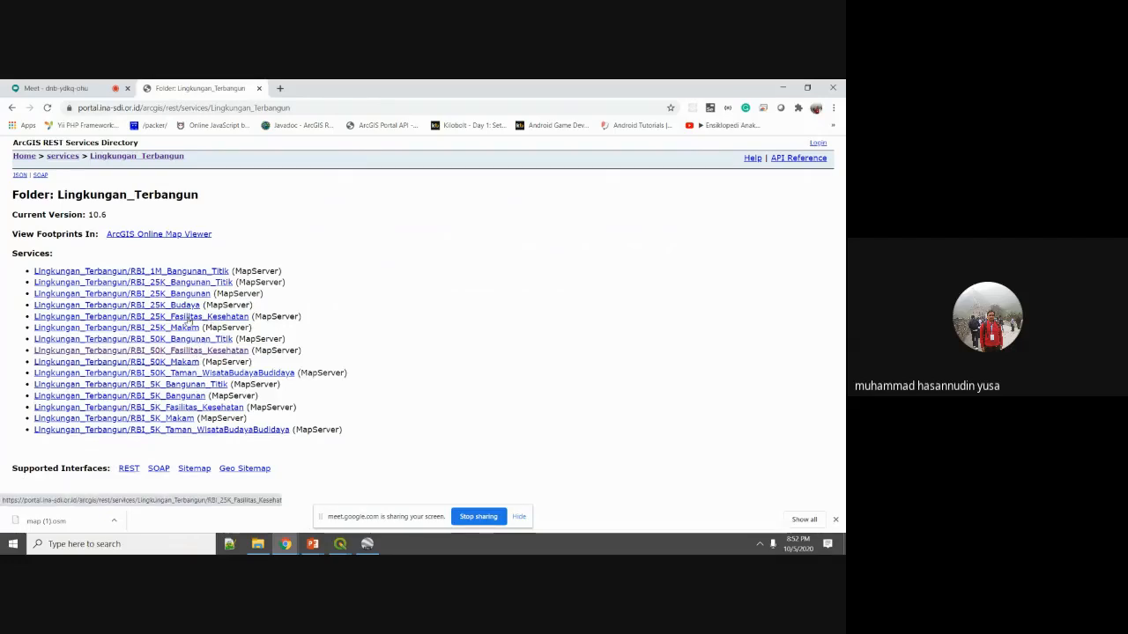
left_click(438, 108)
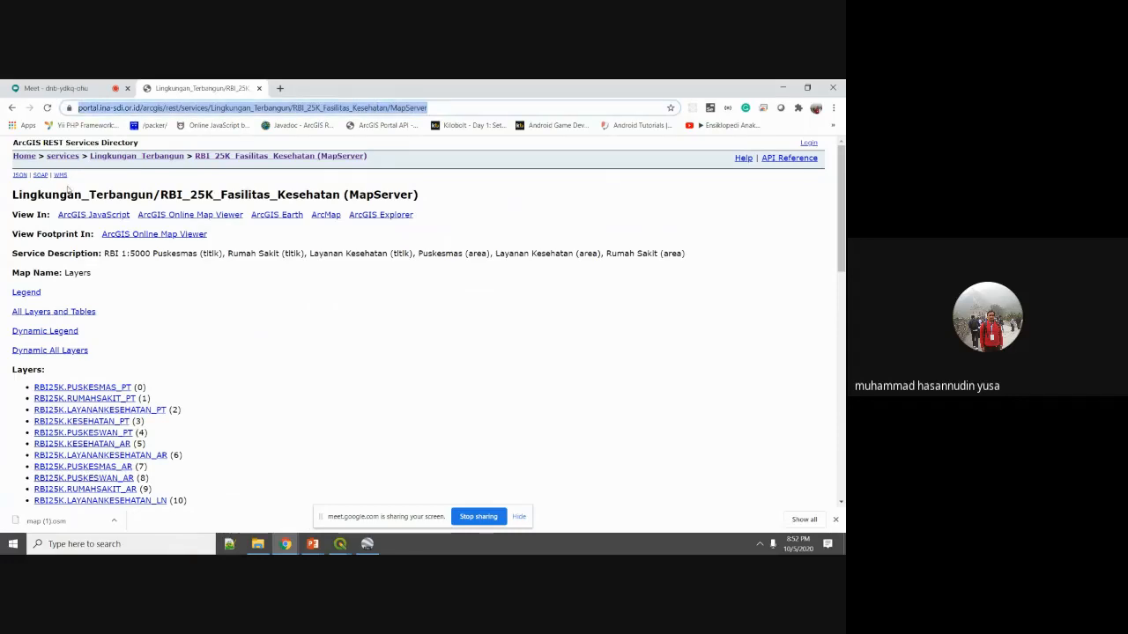
Name the new ArcGIS Feature Server connection 'Faskes 25K', save it, and expand it.
left_click(356, 548)
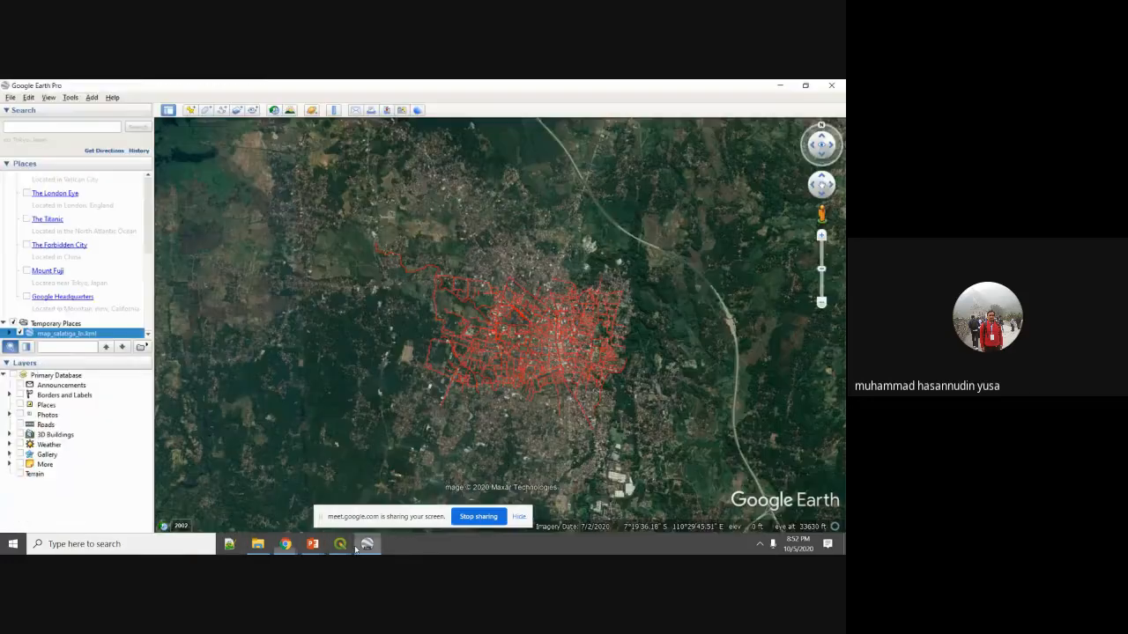
left_click(340, 544)
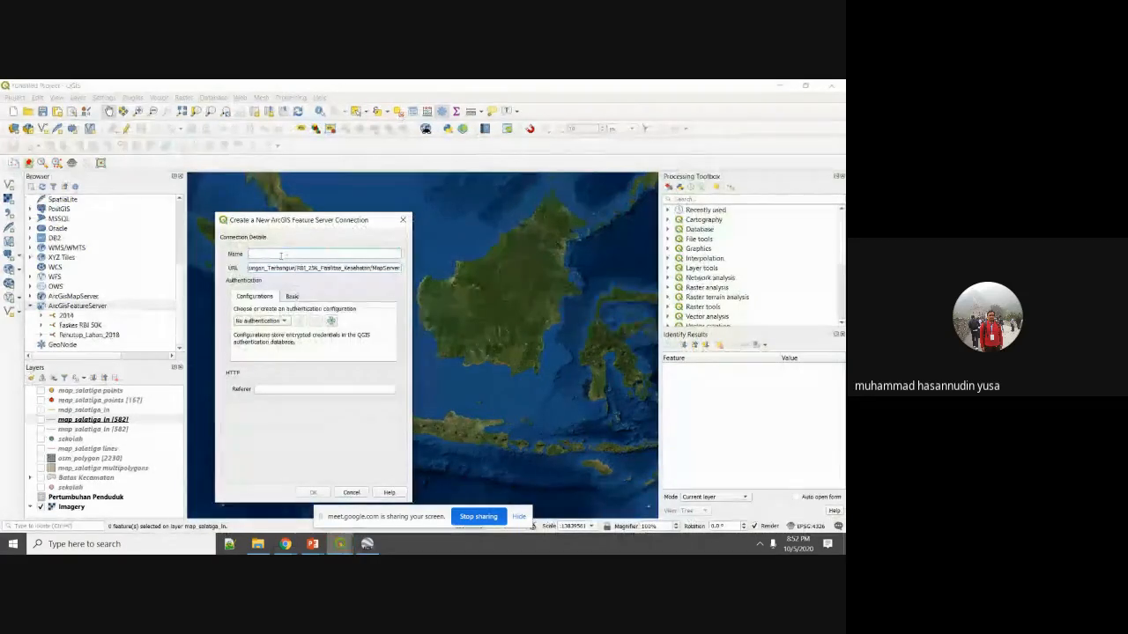
left_click(281, 255)
type("Faskes 25 ")
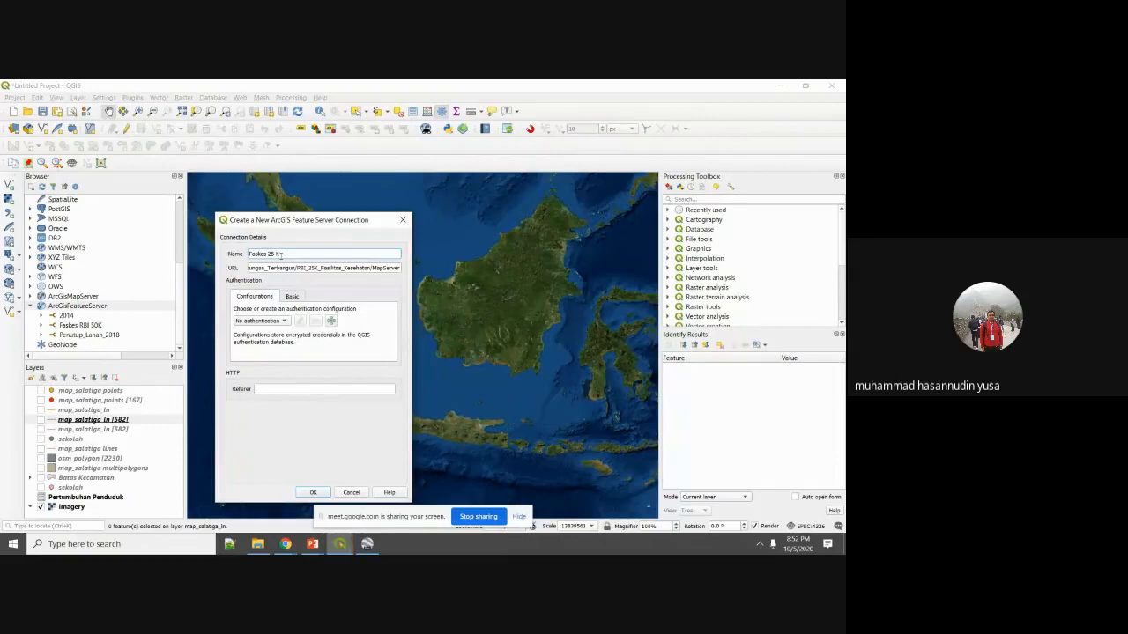
type("k")
key("BackSpace")
key("BackSpace")
type("K")
left_click(313, 493)
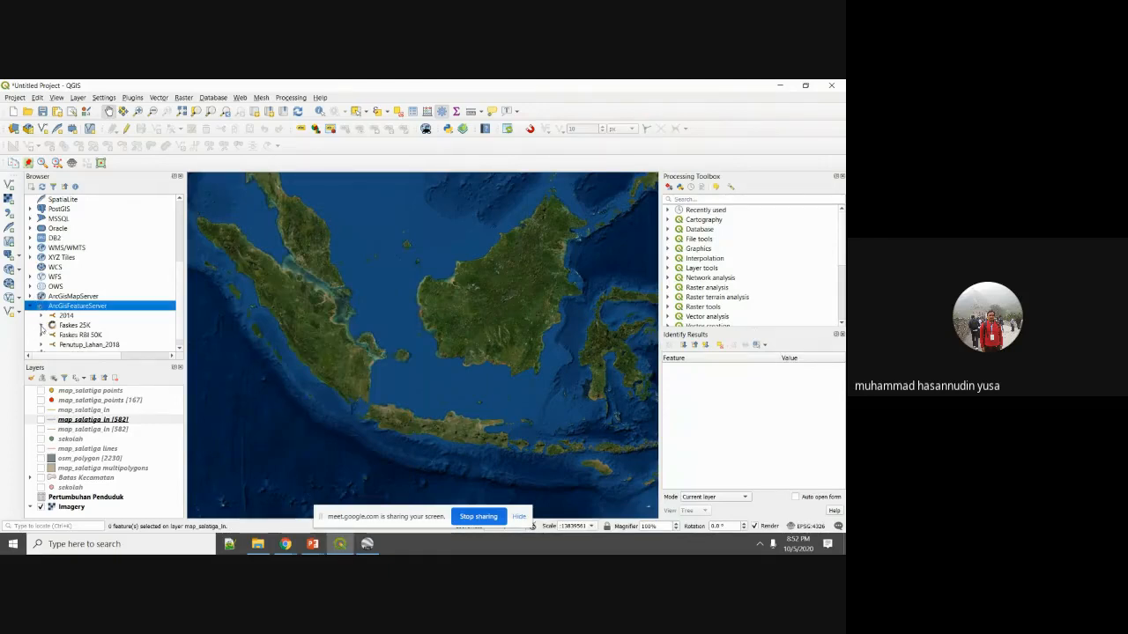
left_click(41, 326)
Add the RBI25K.RUMAHSAKIT_PT hospital points layer from Faskes 25K to the map.
left_click(138, 334)
scroll(139, 332, "down", 1)
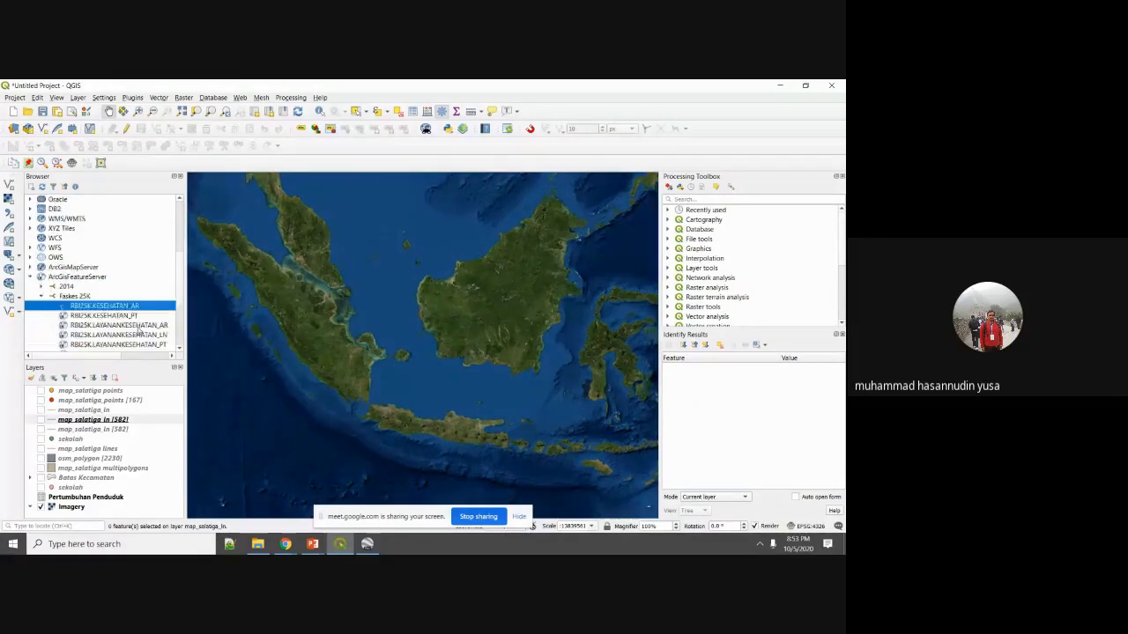
scroll(139, 330, "down", 4)
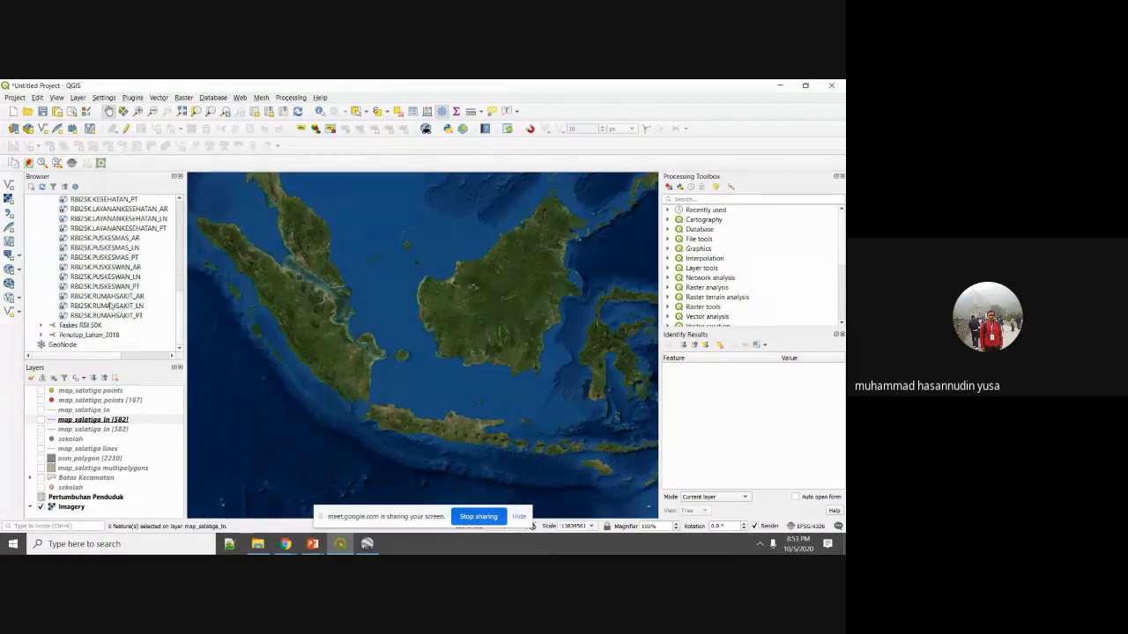
left_click(125, 316)
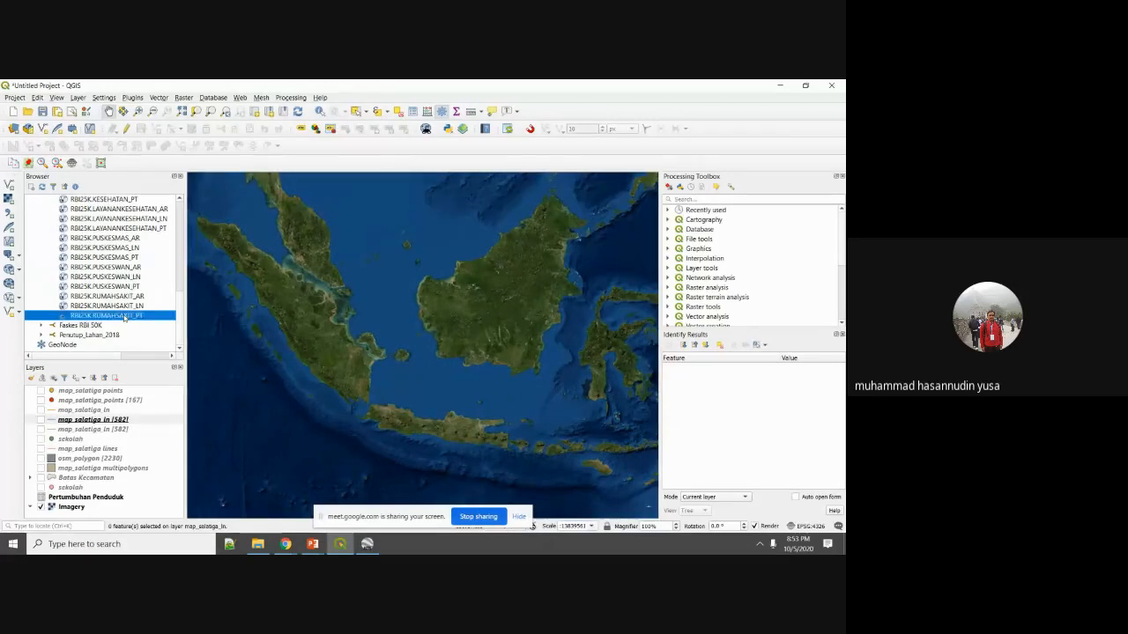
left_click(133, 307)
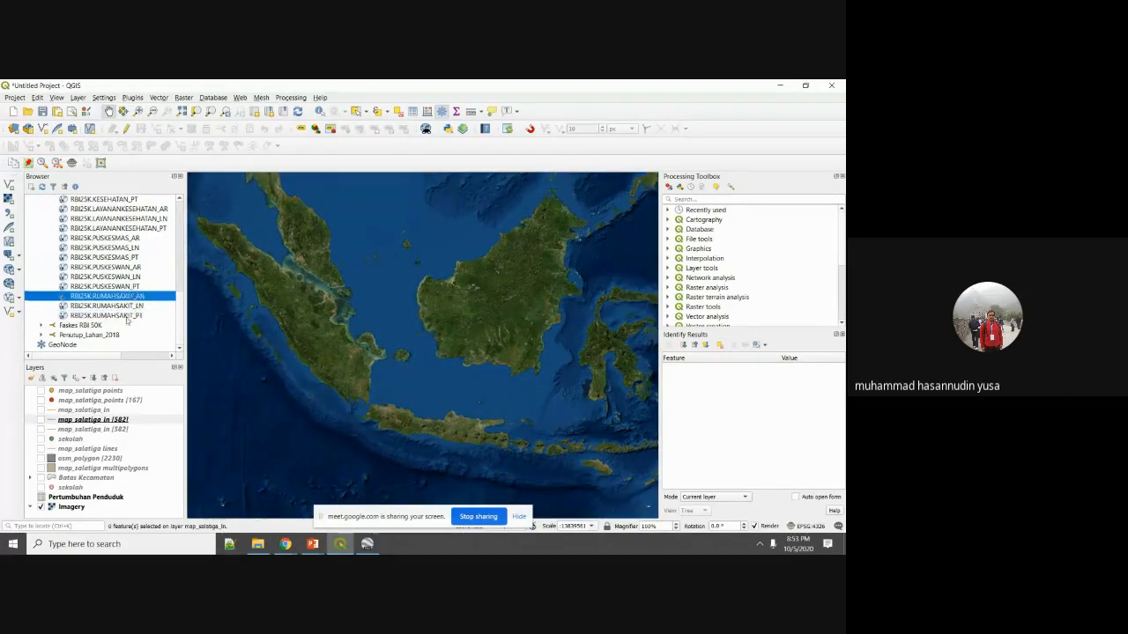
left_click(128, 317)
left_click_drag(116, 322, 431, 436)
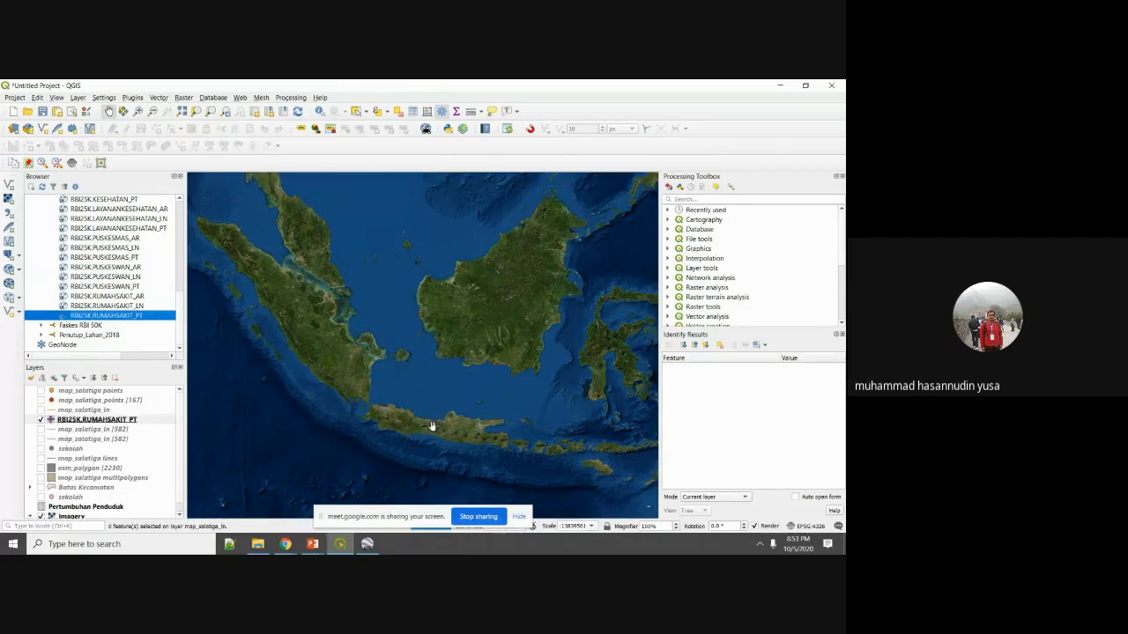
Review the RBI25K hospital points across Java, then remove that layer.
scroll(433, 430, "up", 1)
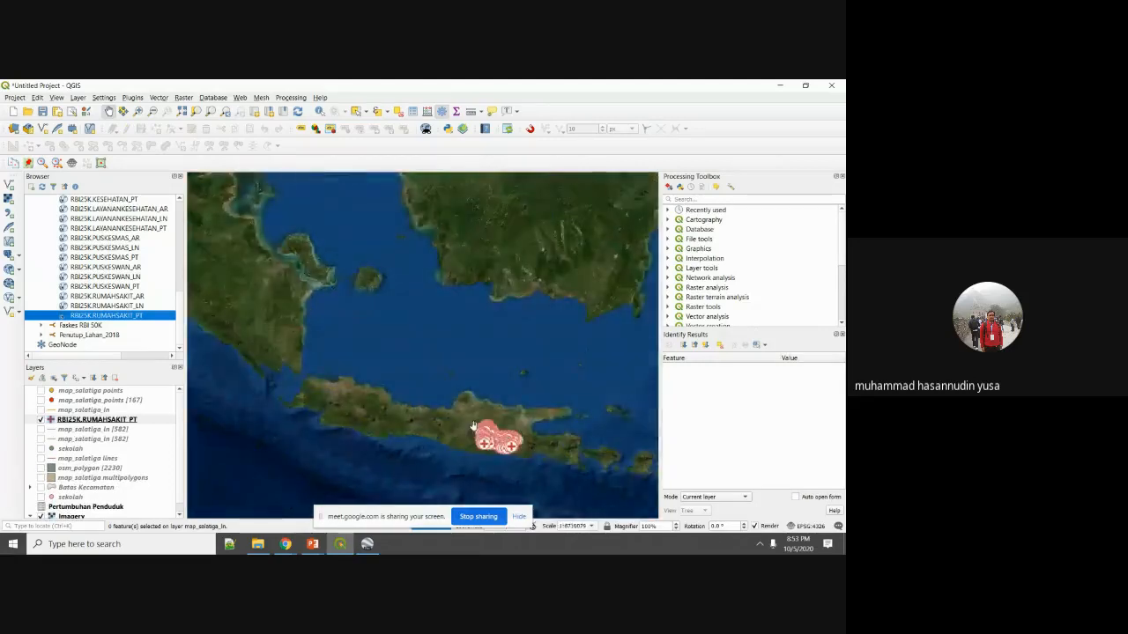
scroll(482, 430, "up", 1)
left_click_drag(523, 460, 427, 457)
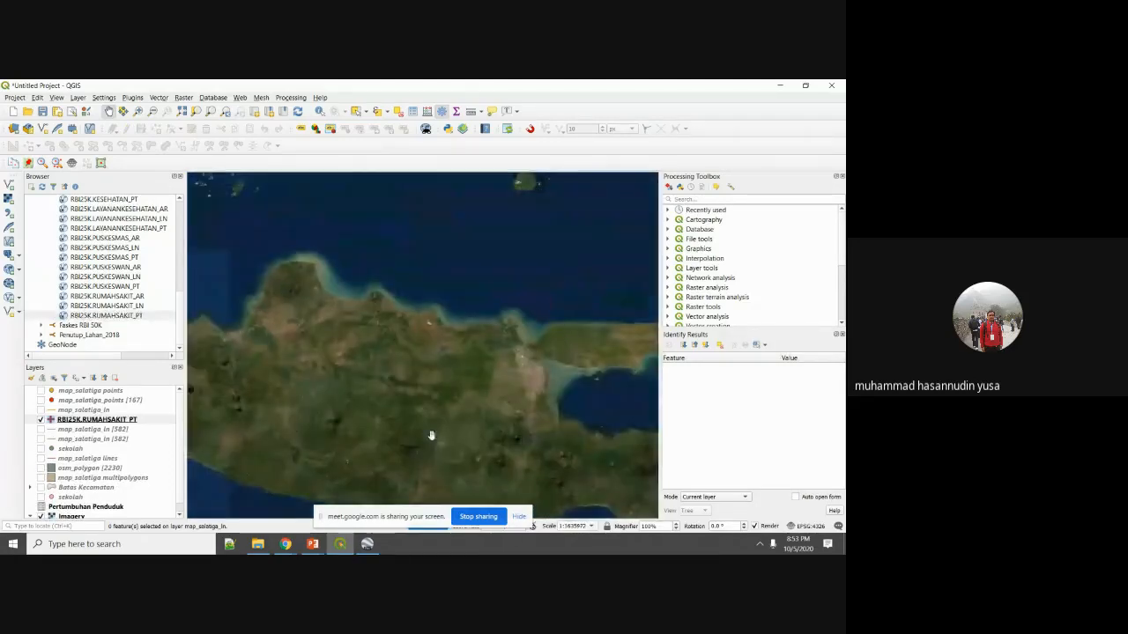
scroll(409, 419, "up", 2)
scroll(408, 419, "up", 3)
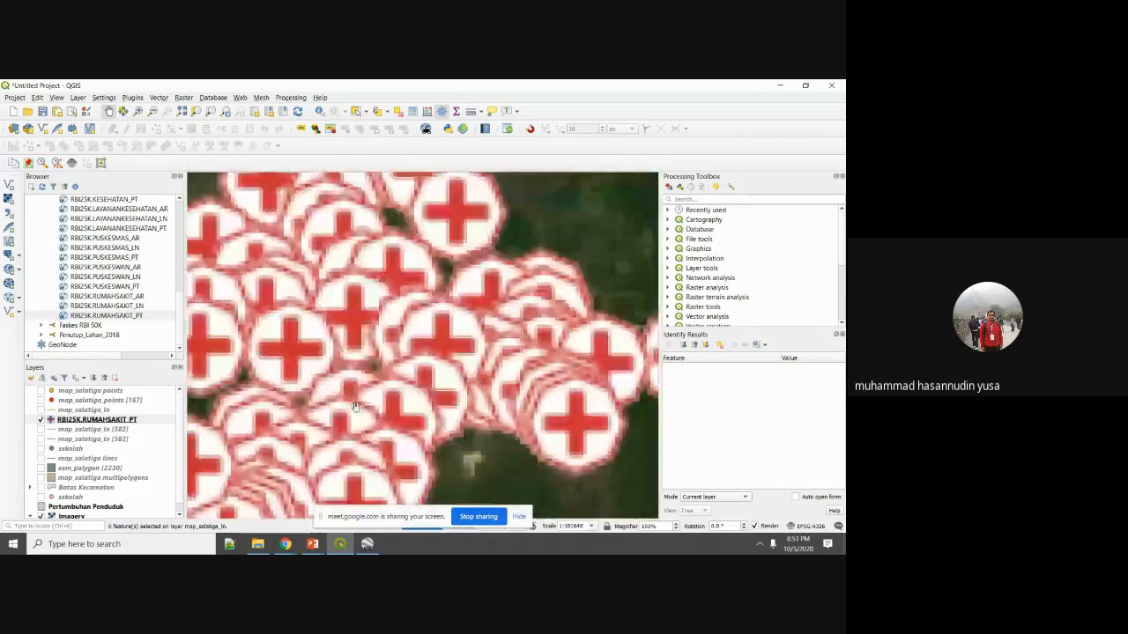
scroll(362, 385, "down", 1)
scroll(397, 362, "down", 2)
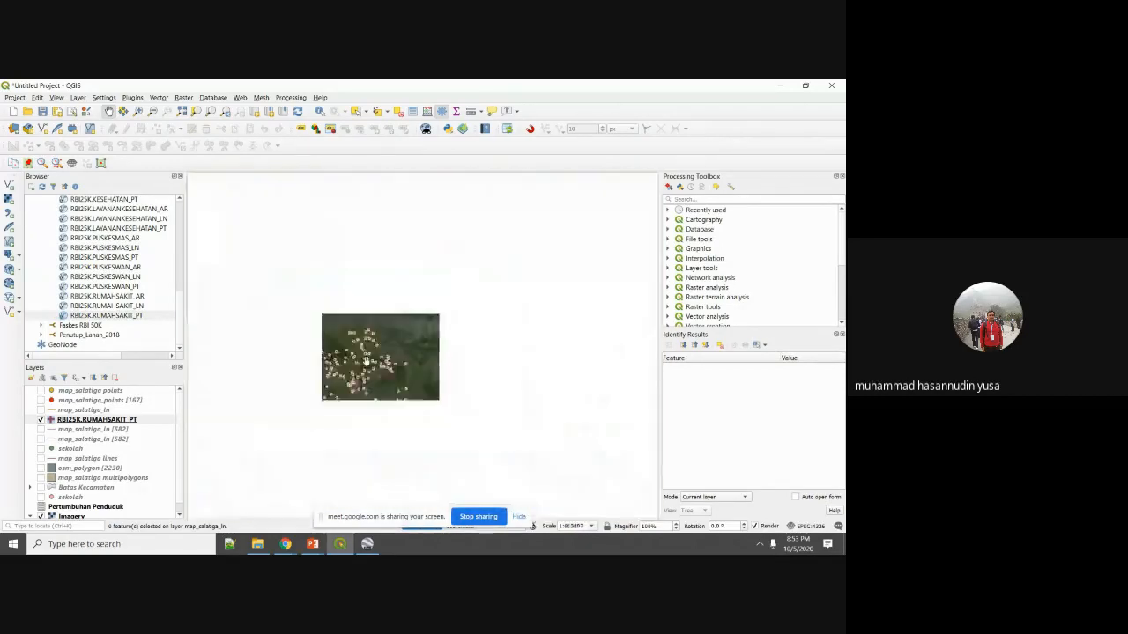
scroll(421, 342, "down", 1)
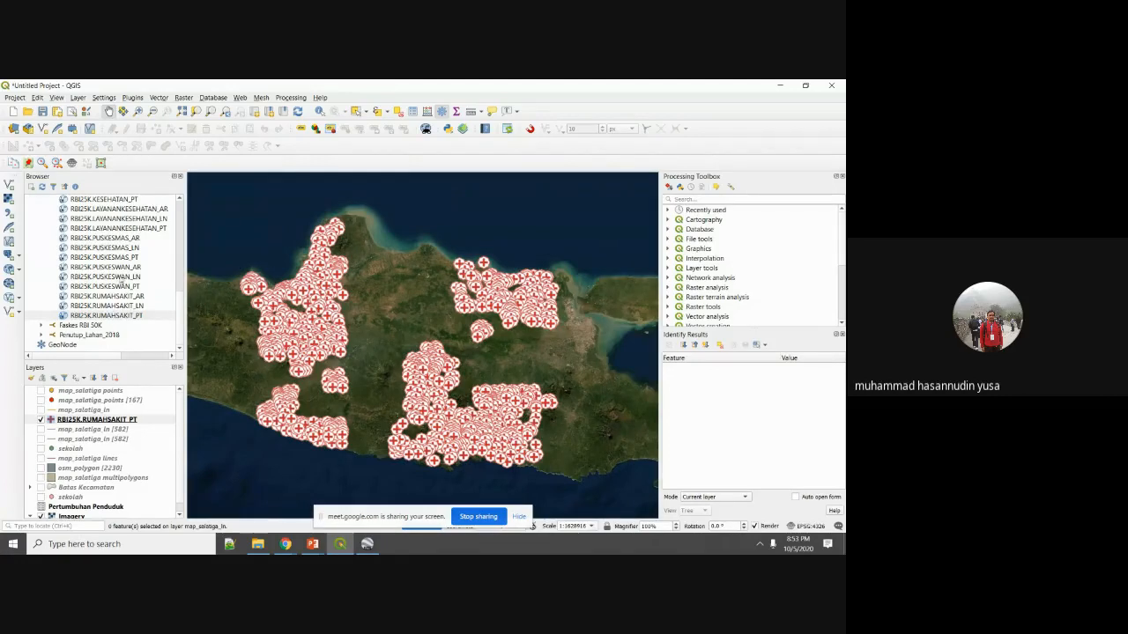
scroll(89, 248, "up", 2)
scroll(43, 245, "up", 3)
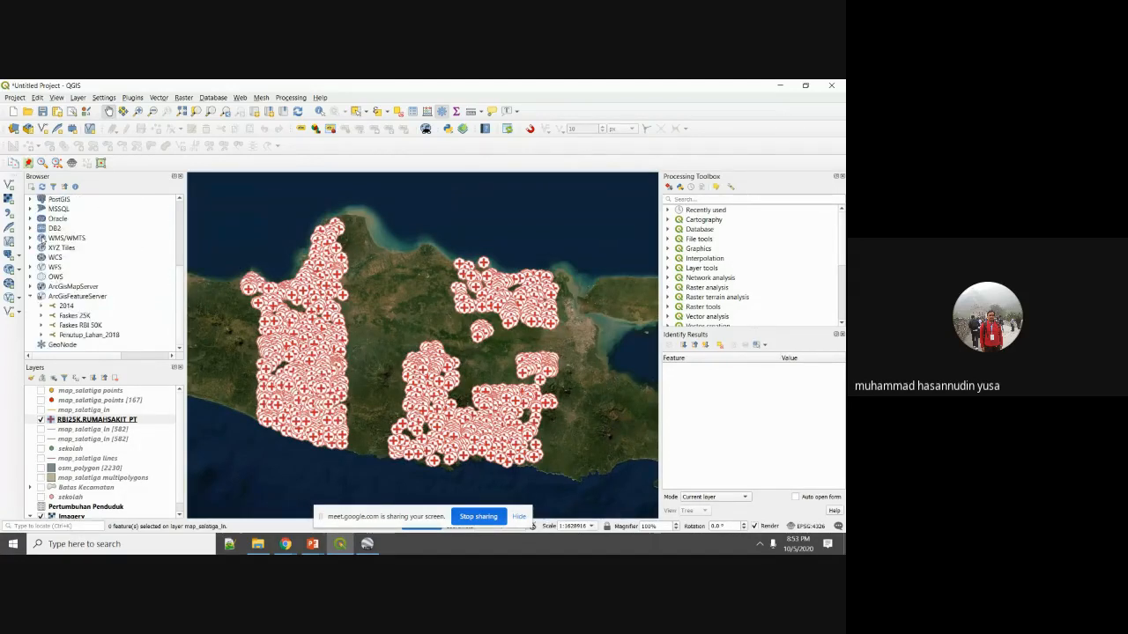
right_click(87, 420)
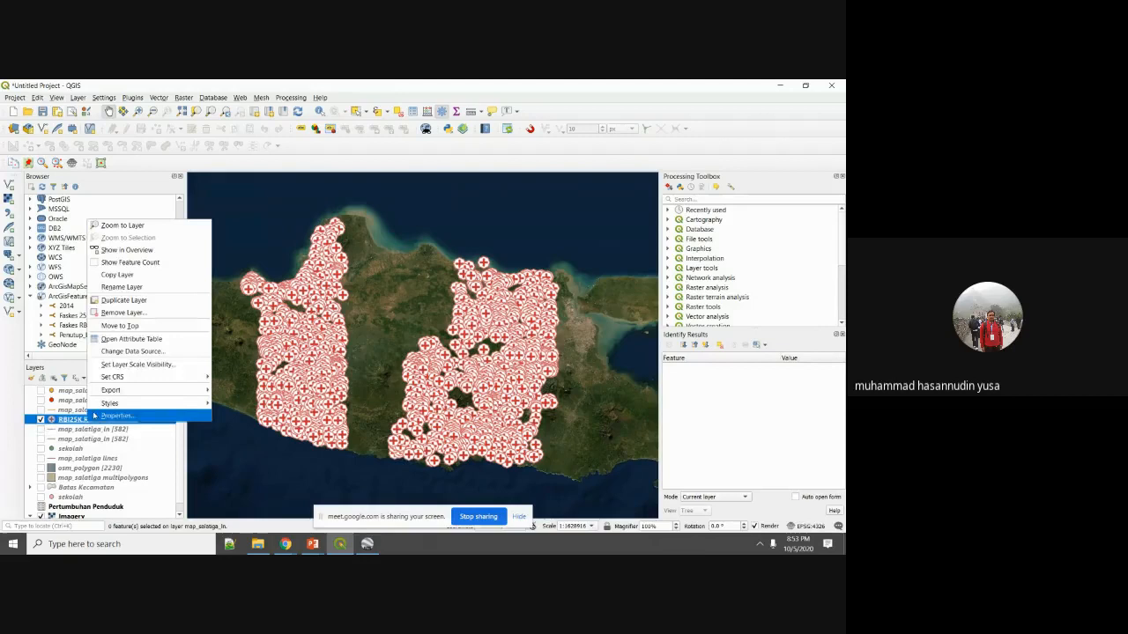
left_click(114, 313)
left_click(418, 322)
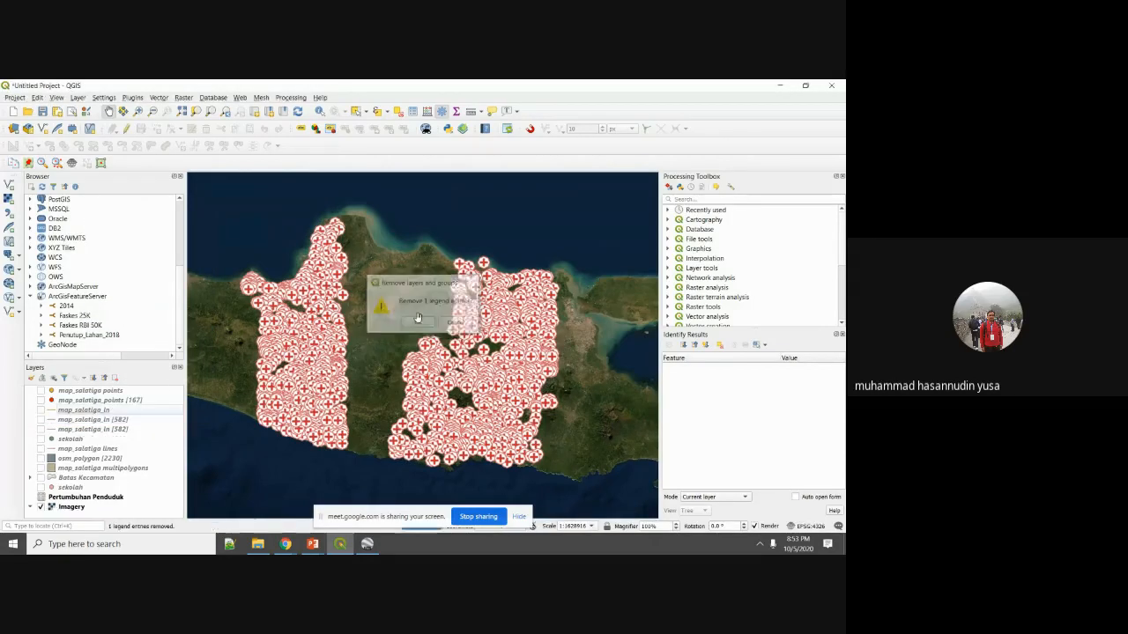
Pan to southern Sumatra and add RBI50K.RUMAHSAKIT_PT from Faskes RBI 50K to the map.
left_click_drag(343, 294, 544, 405)
left_click_drag(397, 302, 572, 370)
left_click_drag(442, 364, 503, 267)
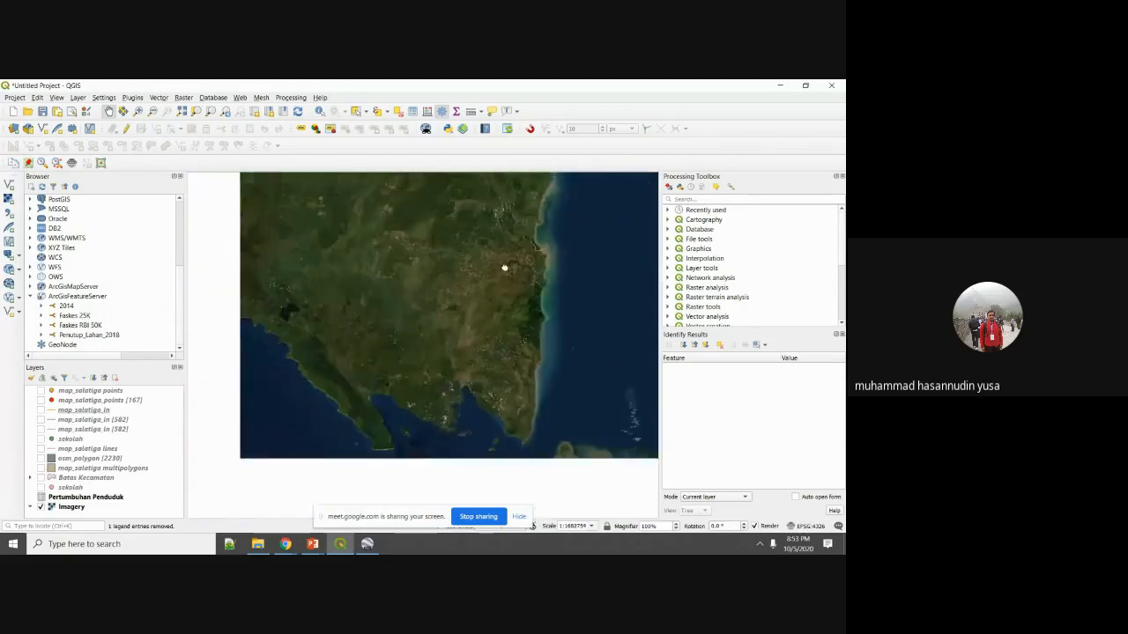
left_click(91, 326)
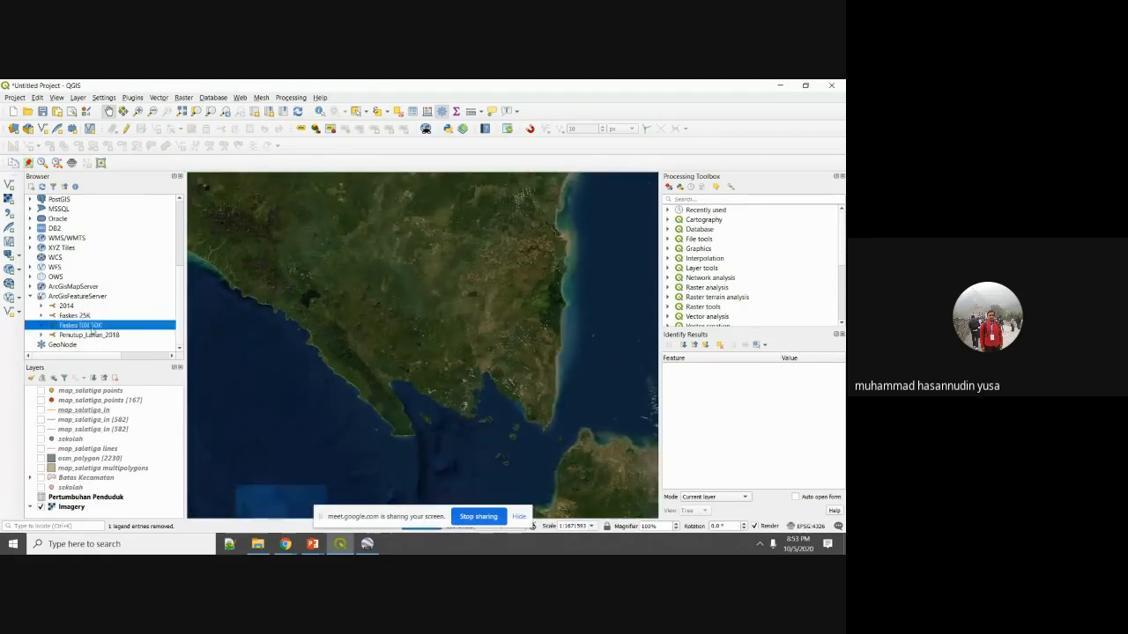
left_click(40, 326)
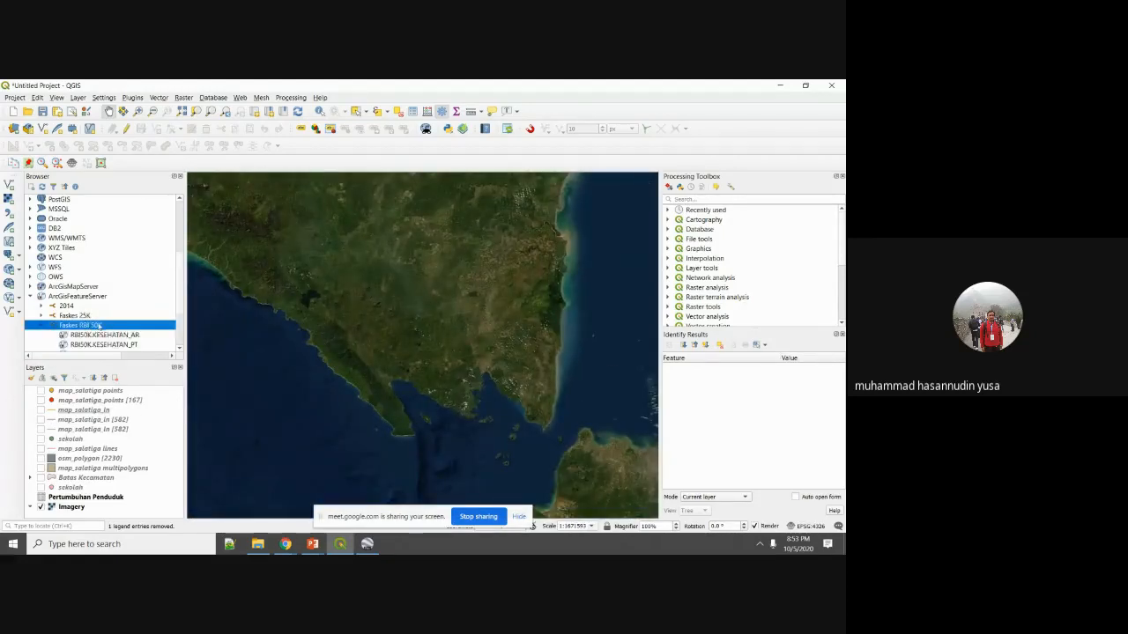
left_click(121, 326)
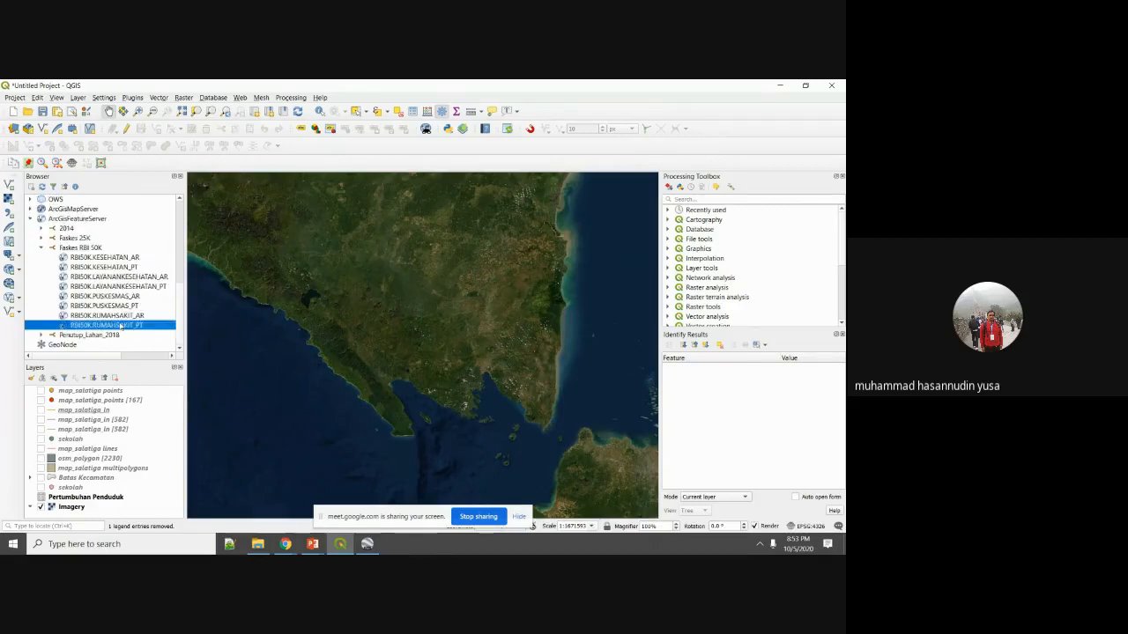
left_click_drag(126, 326, 486, 291)
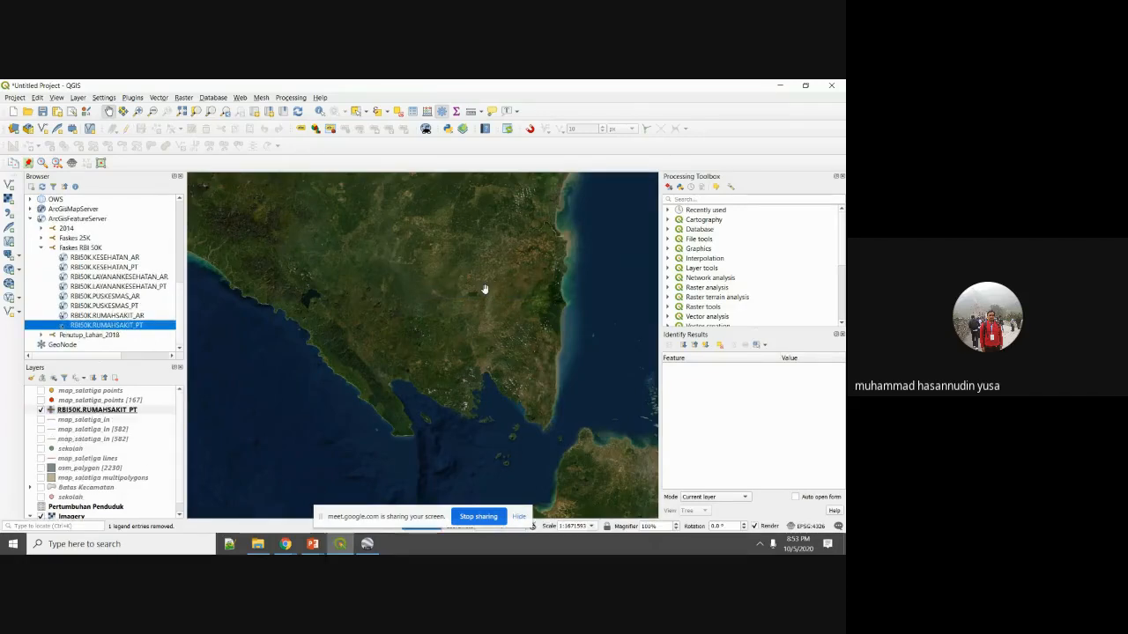
Identify two hospital points to view their attributes, including a Rumah Sakit Umum.
scroll(482, 327, "down", 4)
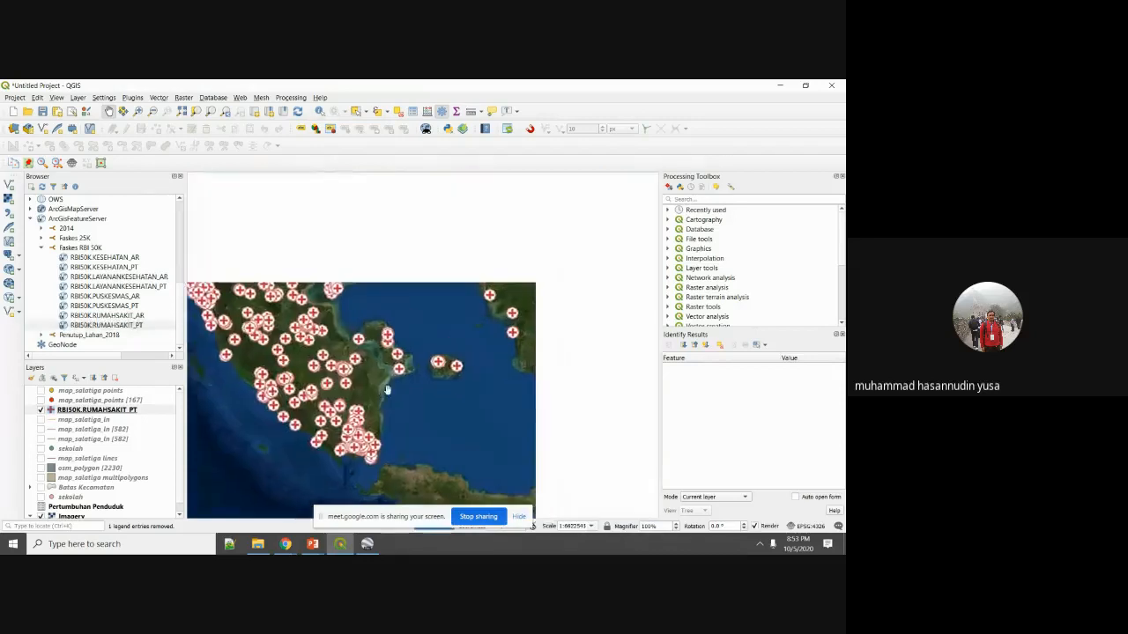
scroll(434, 375, "up", 3)
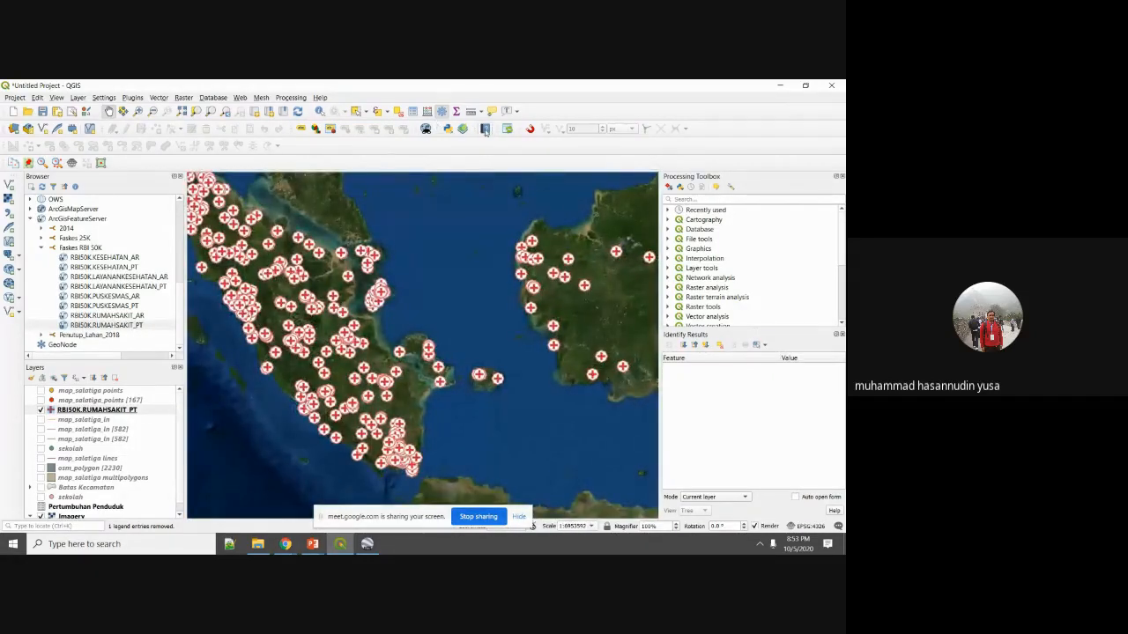
left_click(320, 111)
left_click(380, 300)
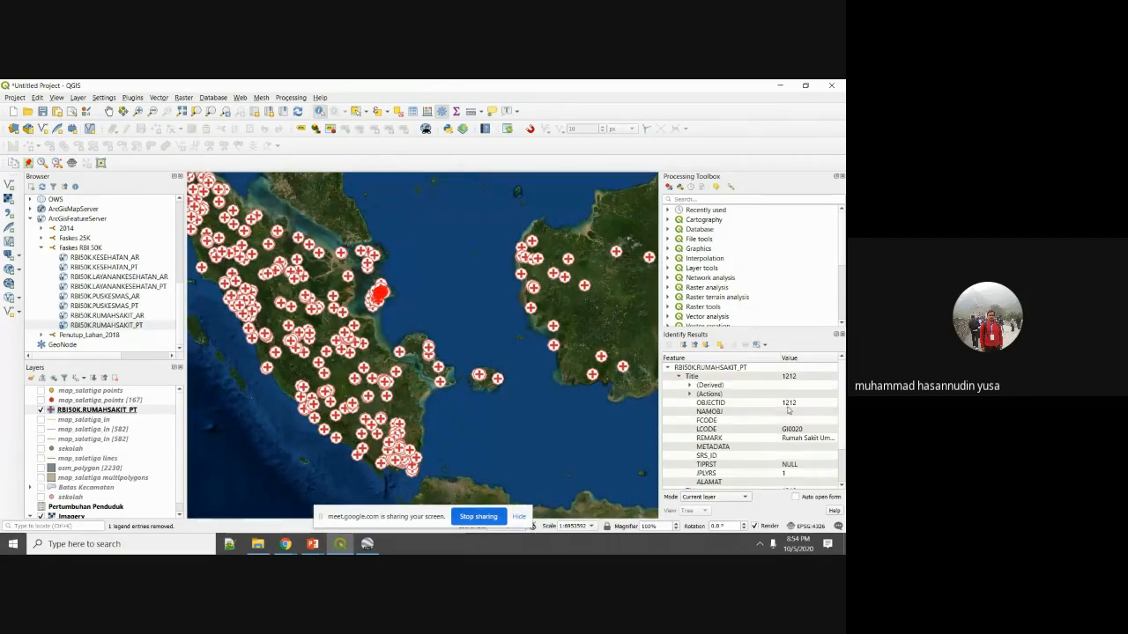
scroll(758, 436, "down", 2)
scroll(755, 434, "up", 2)
scroll(383, 306, "up", 2)
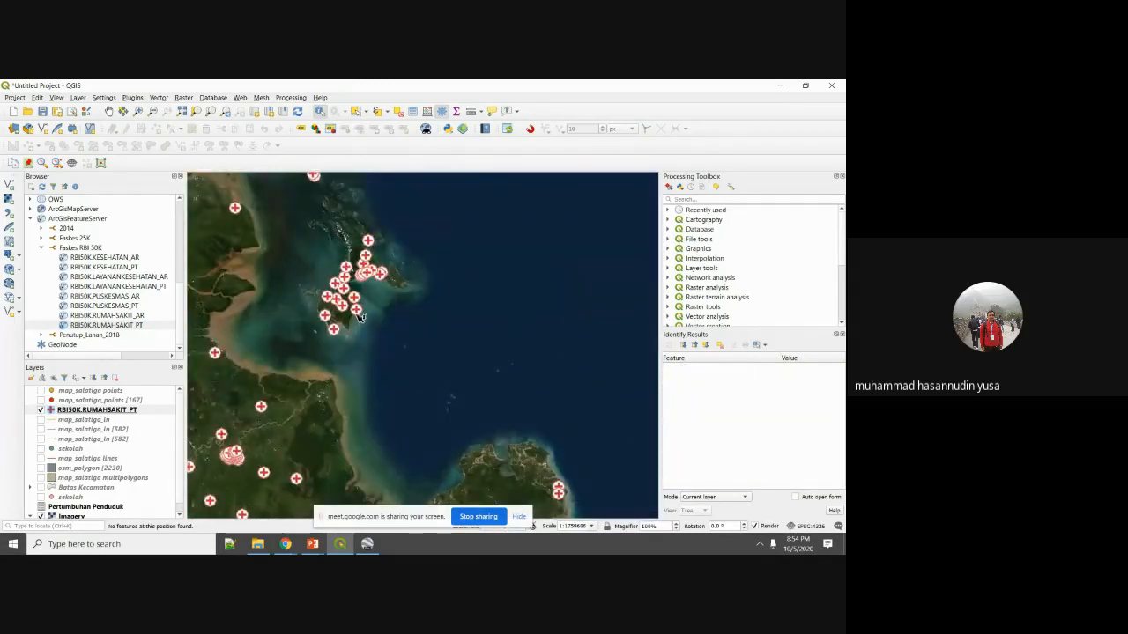
left_click(357, 310)
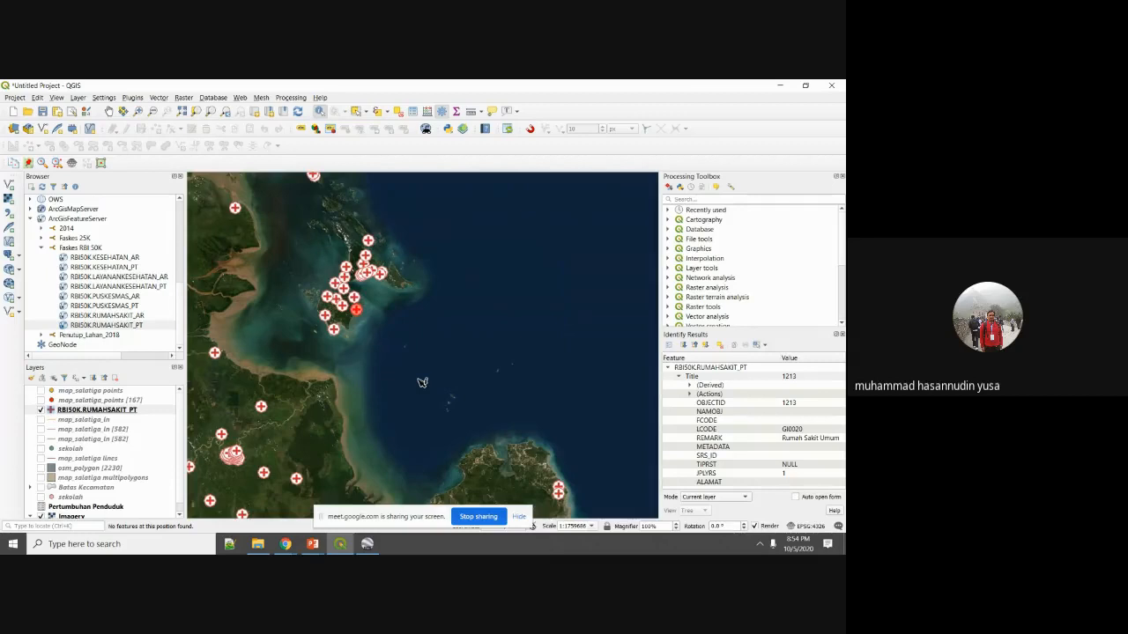
scroll(422, 382, "down", 3)
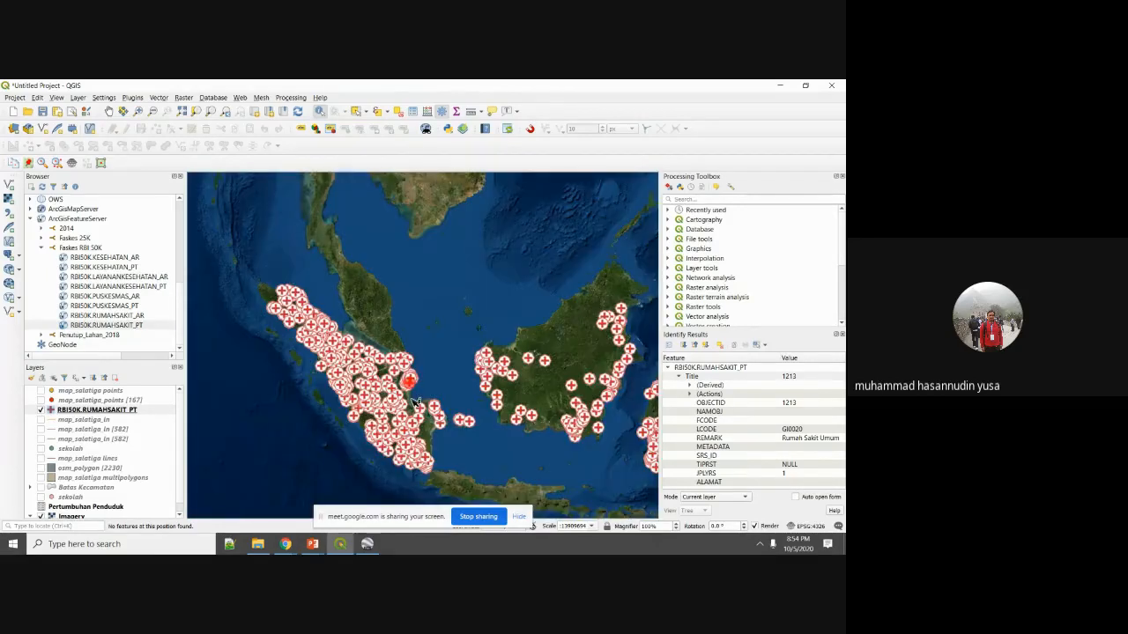
Select the hospital points at Sumatra's northern tip, then clear the selection.
right_click(130, 412)
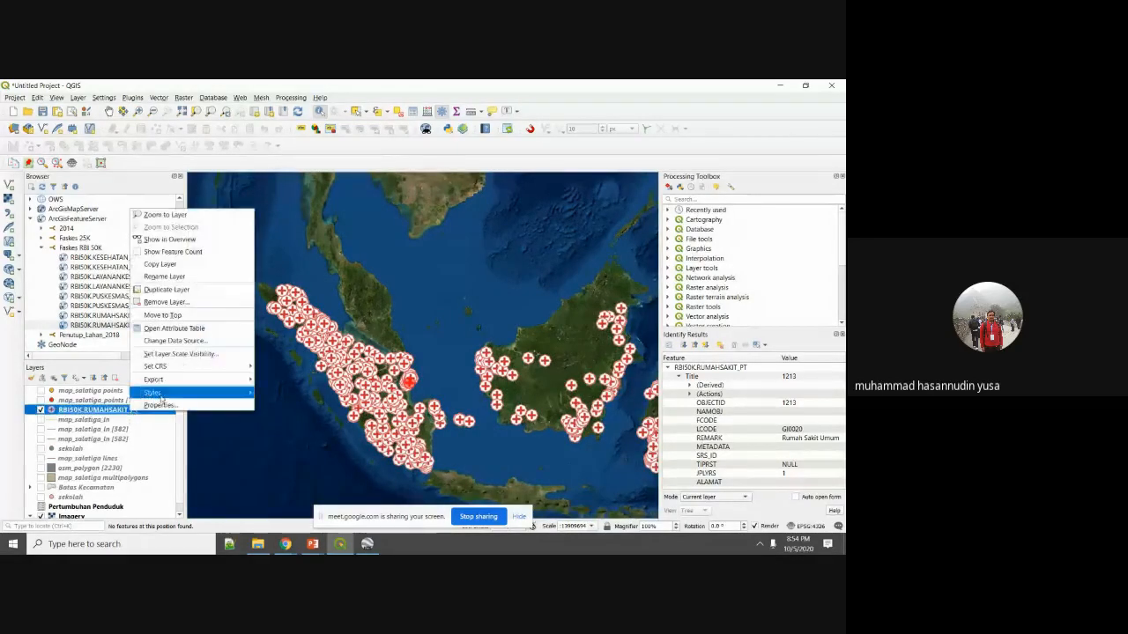
mouse_move(199, 380)
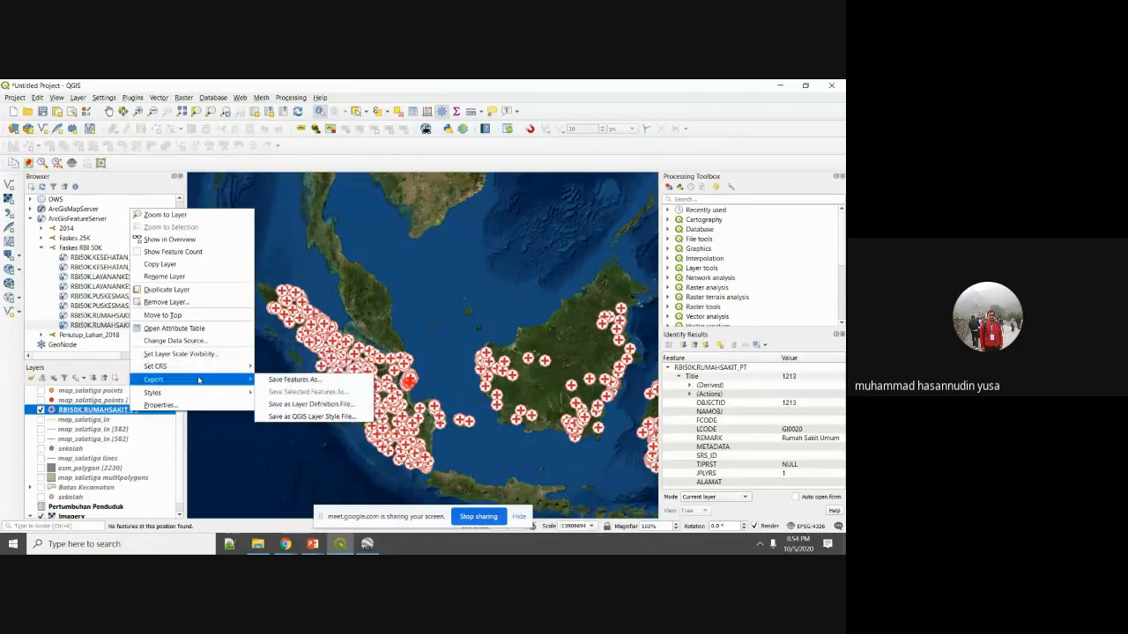
left_click(465, 329)
right_click(107, 411)
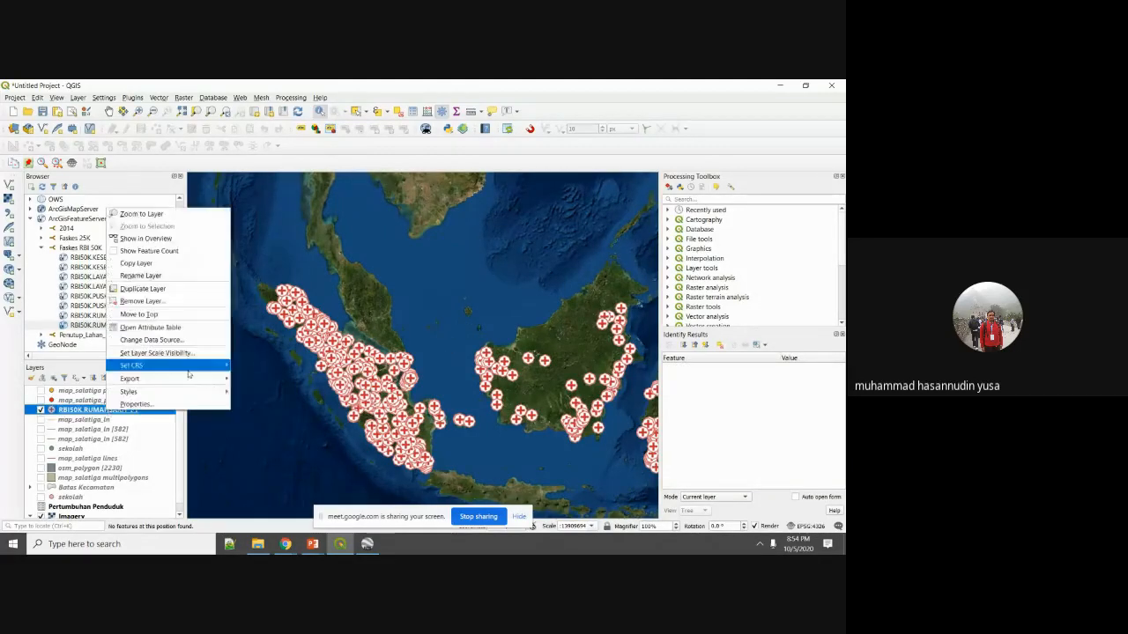
mouse_move(191, 378)
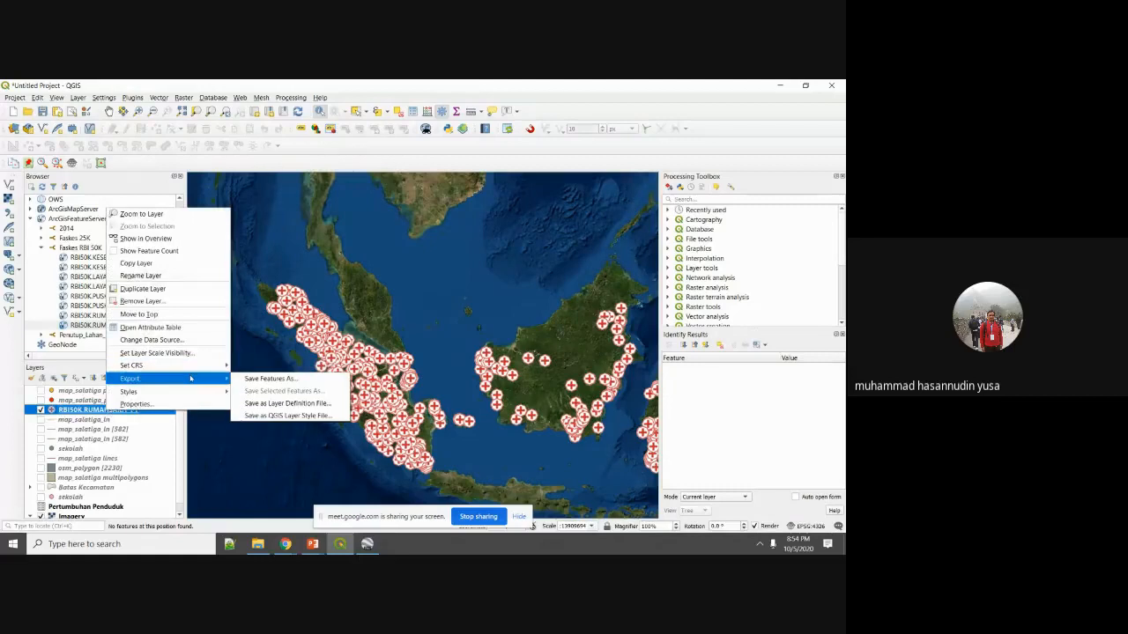
left_click(360, 112)
left_click_drag(247, 268, 318, 333)
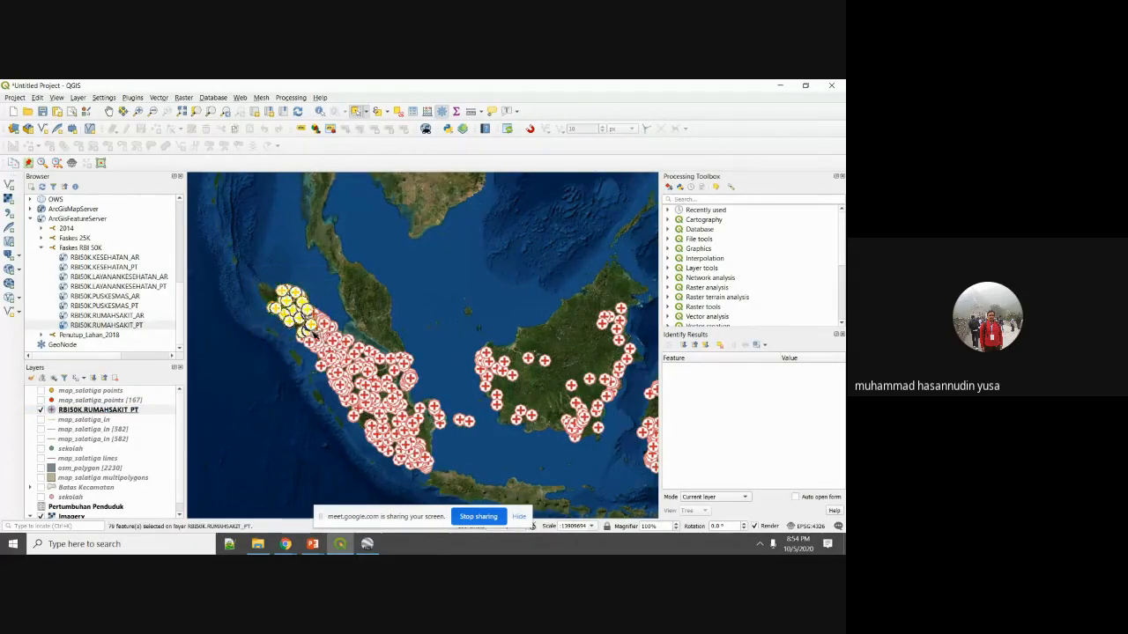
right_click(130, 414)
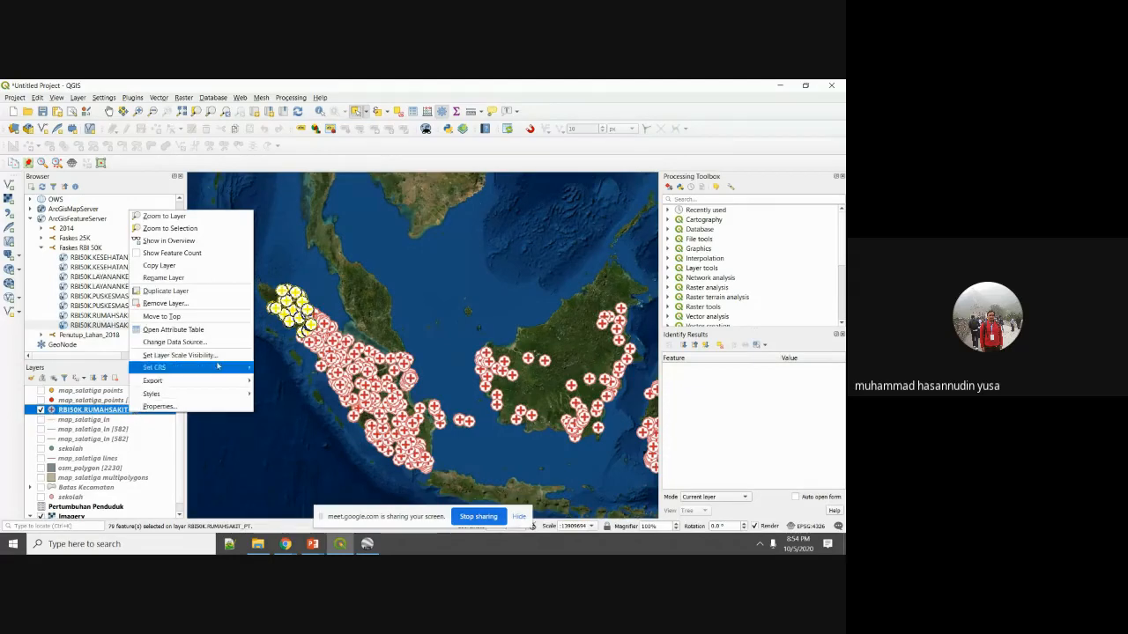
mouse_move(213, 379)
left_click(279, 402)
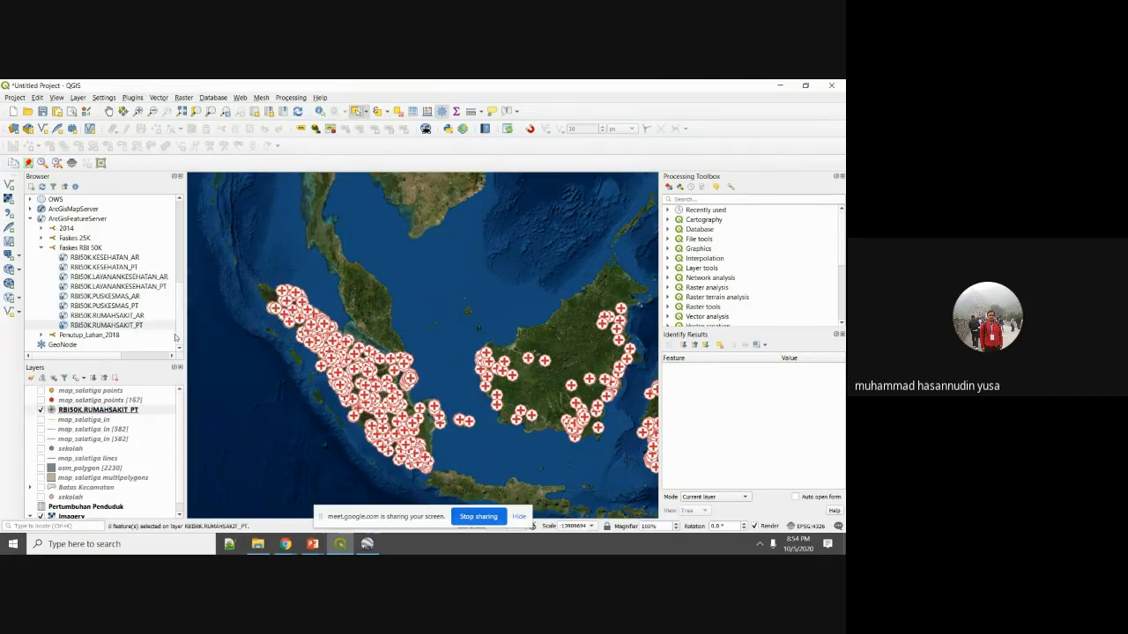
Choose Export > Save Features As for the RBI50K.RUMAHSAKIT_PT layer.
right_click(117, 411)
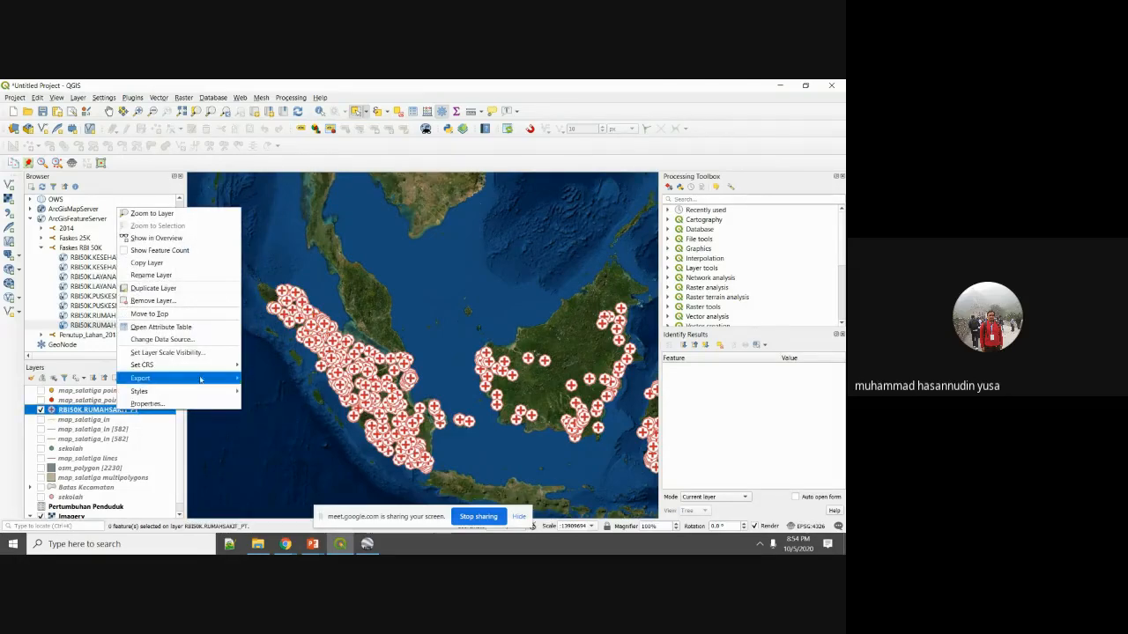
mouse_move(201, 381)
left_click(264, 379)
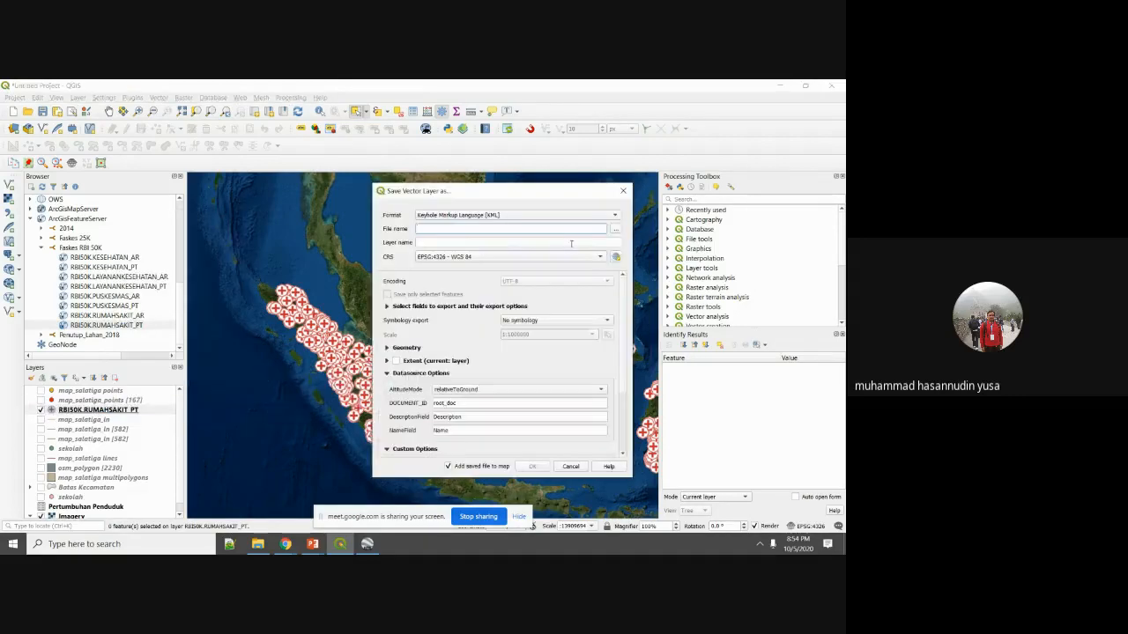
Save the hospital features in ESRI Shapefile format to RS_PT_50K.shp, overwriting the existing file.
left_click(618, 215)
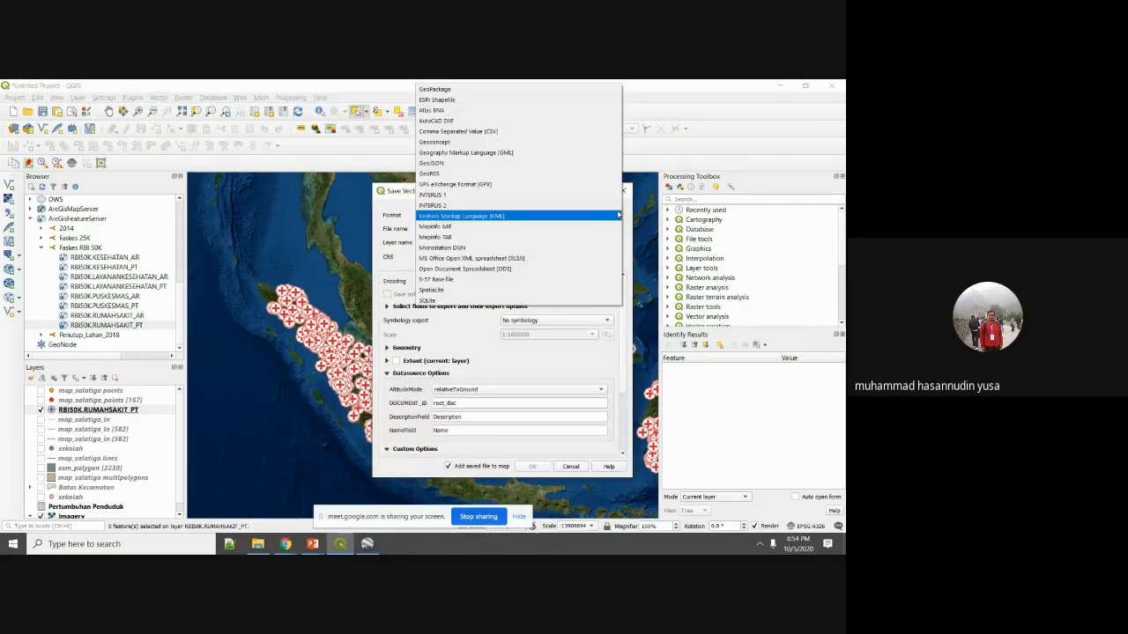
left_click(584, 100)
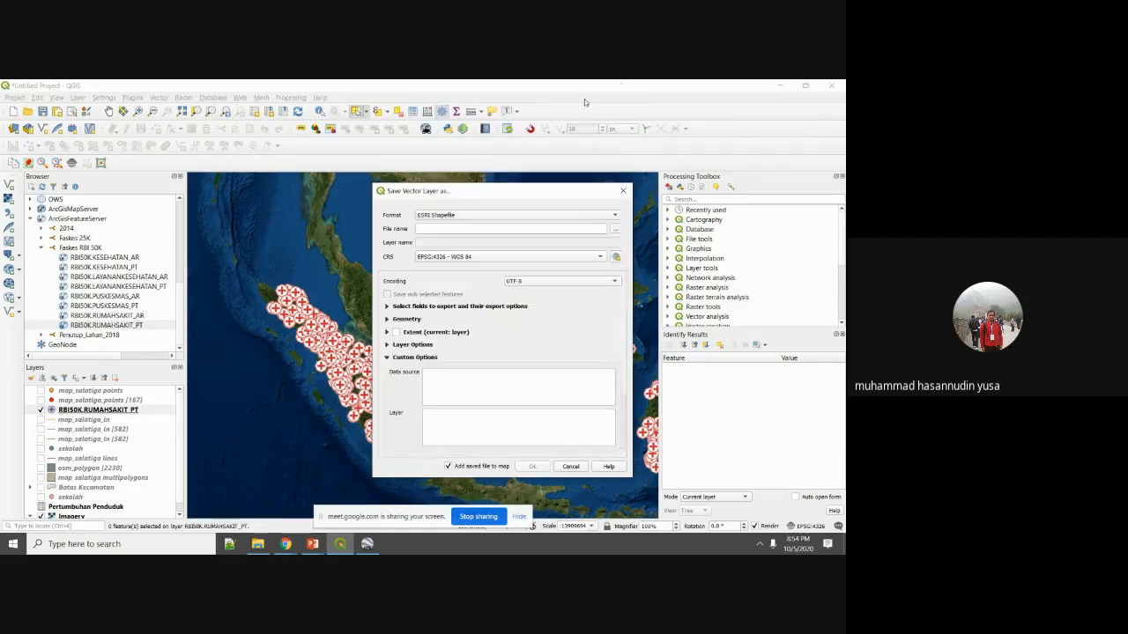
left_click(617, 230)
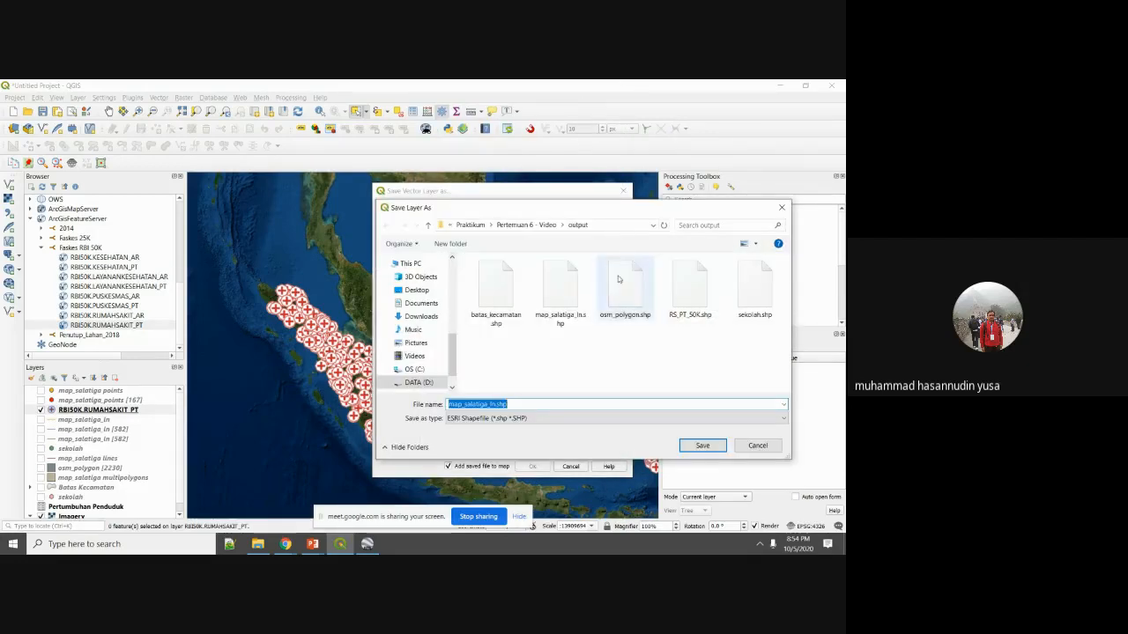
left_click(691, 291)
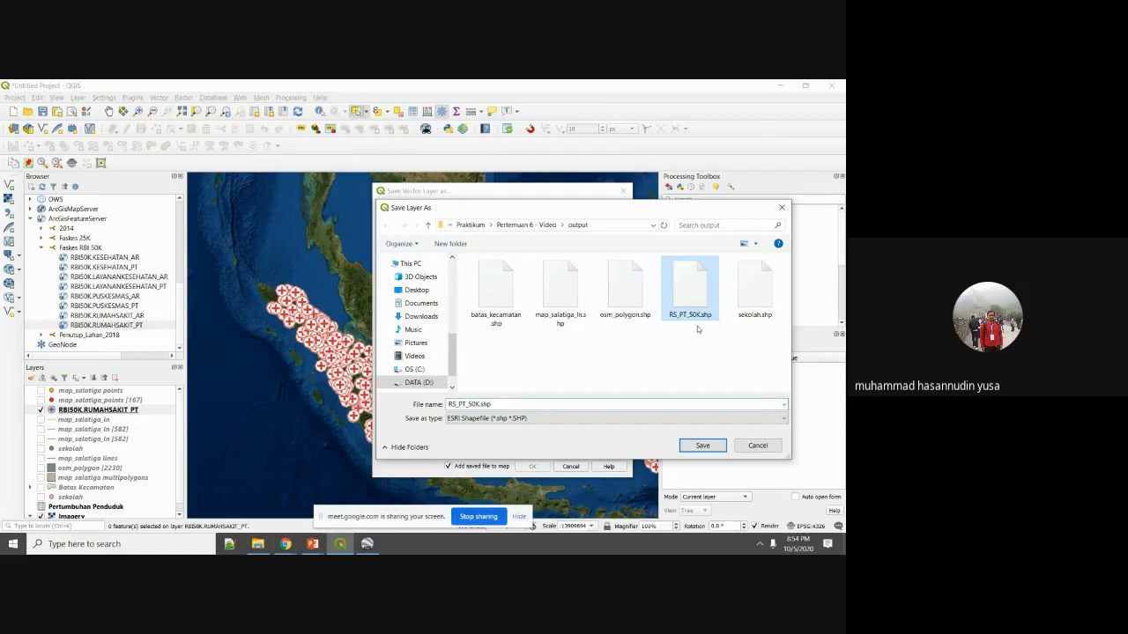
left_click(702, 446)
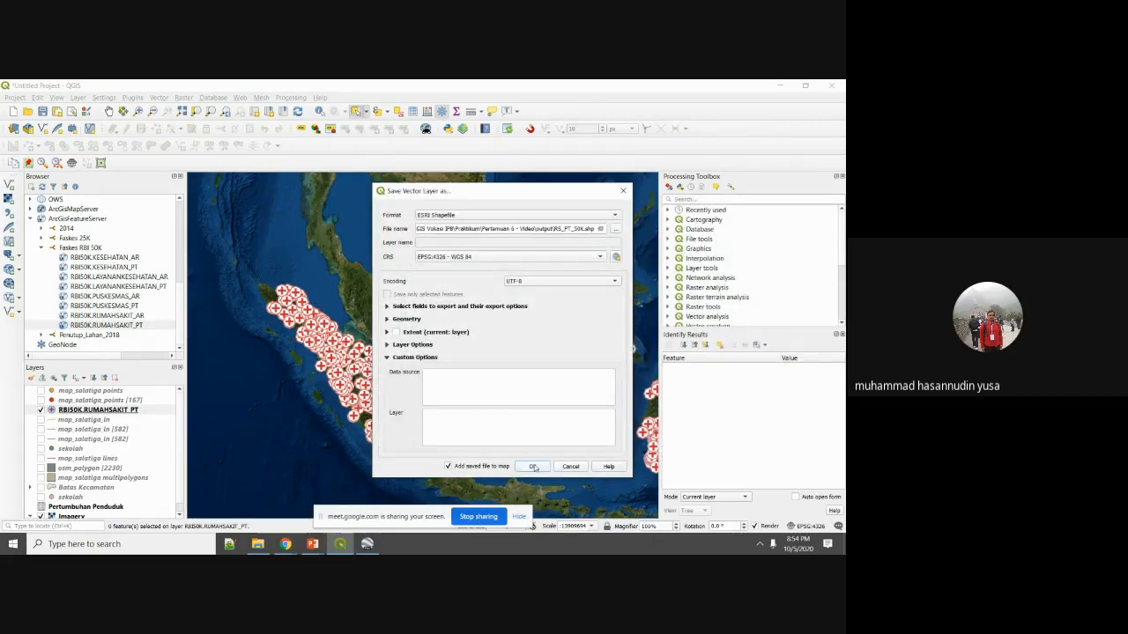
left_click(533, 467)
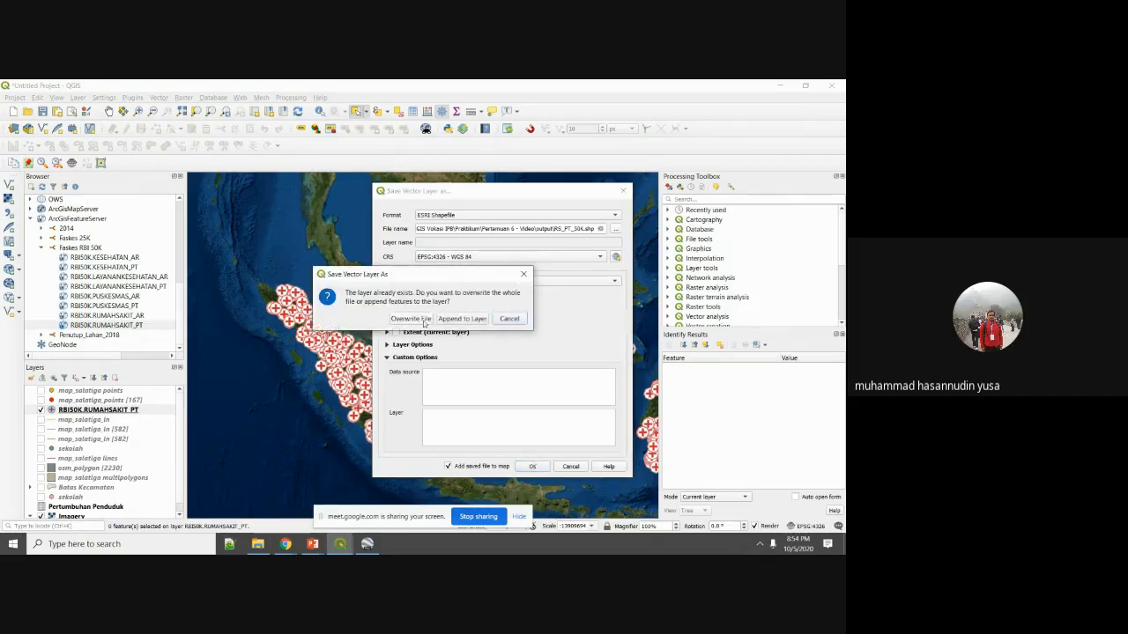
left_click(410, 319)
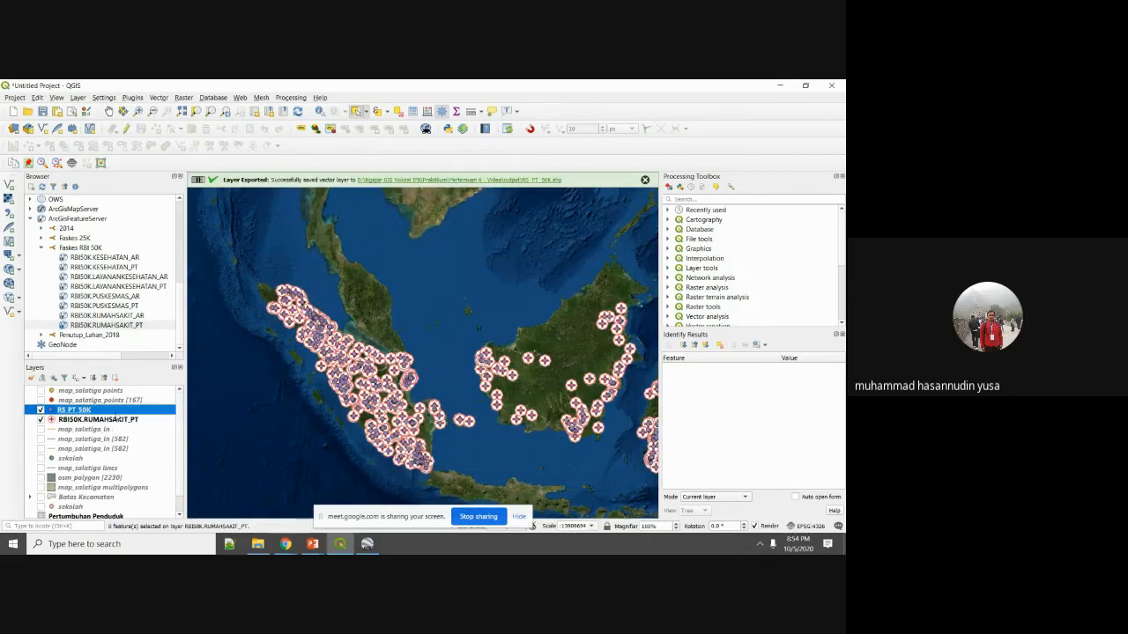
Hide RBI50K.RUMAHSAKIT_PT, zoom in, and select then clear individual hospital points.
left_click(41, 420)
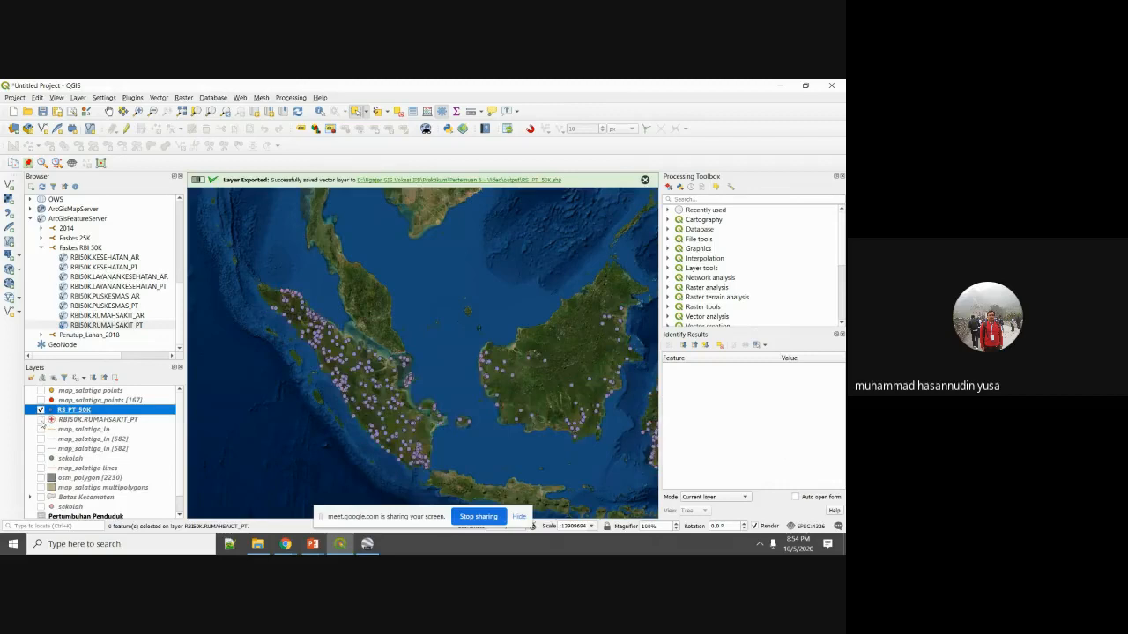
scroll(346, 314, "up", 5)
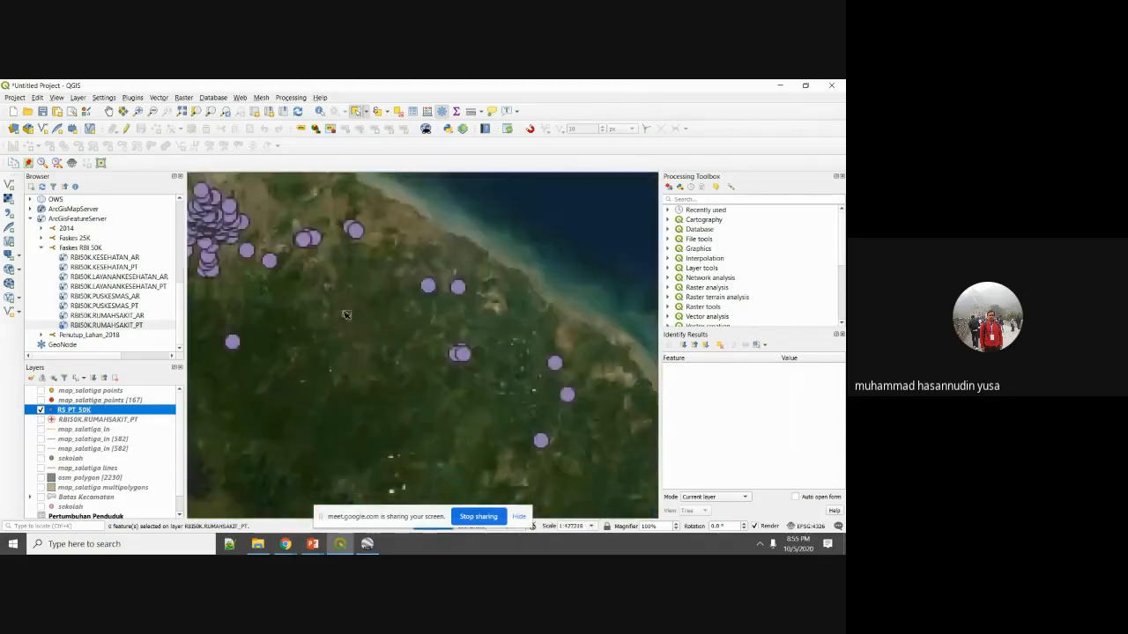
left_click(354, 232)
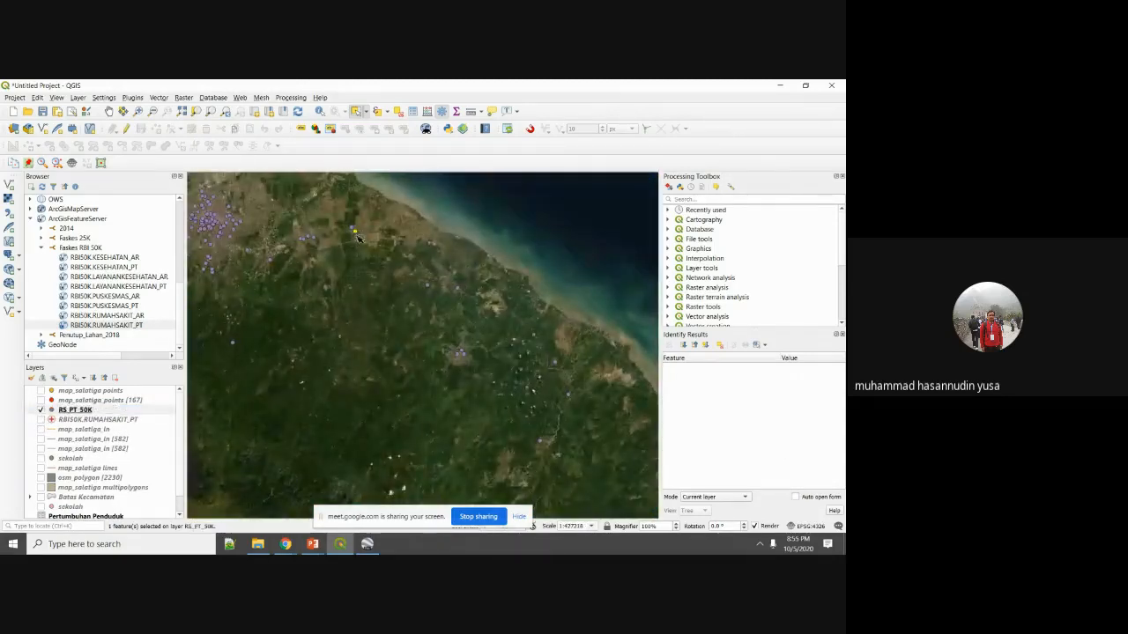
left_click(428, 288)
left_click(428, 288)
left_click(321, 113)
left_click(471, 356)
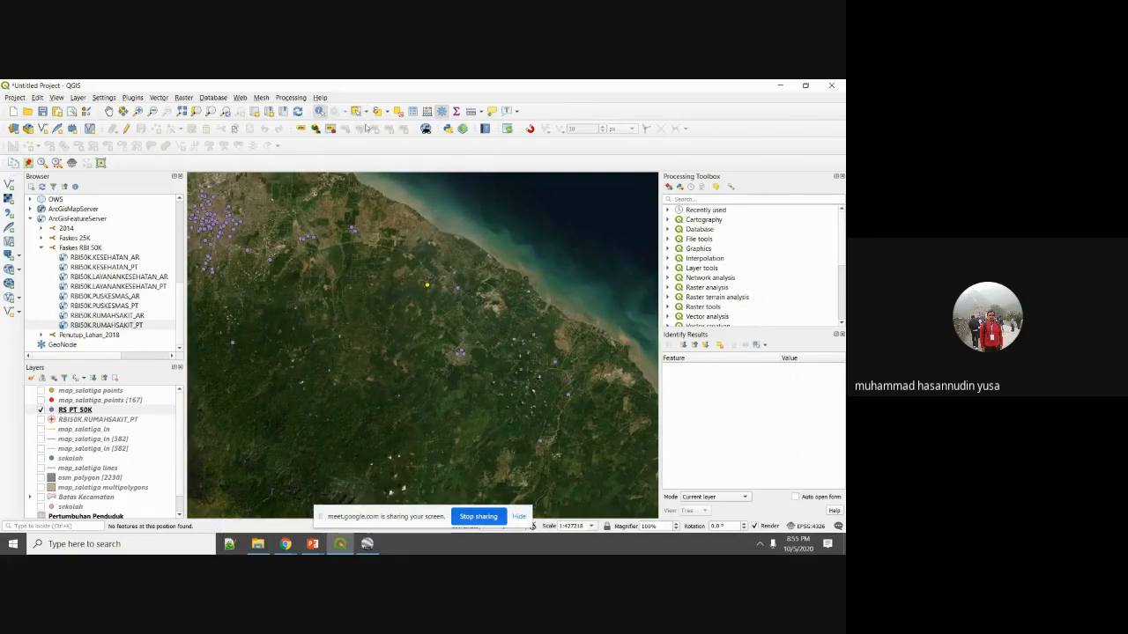
left_click(356, 111)
left_click(350, 257)
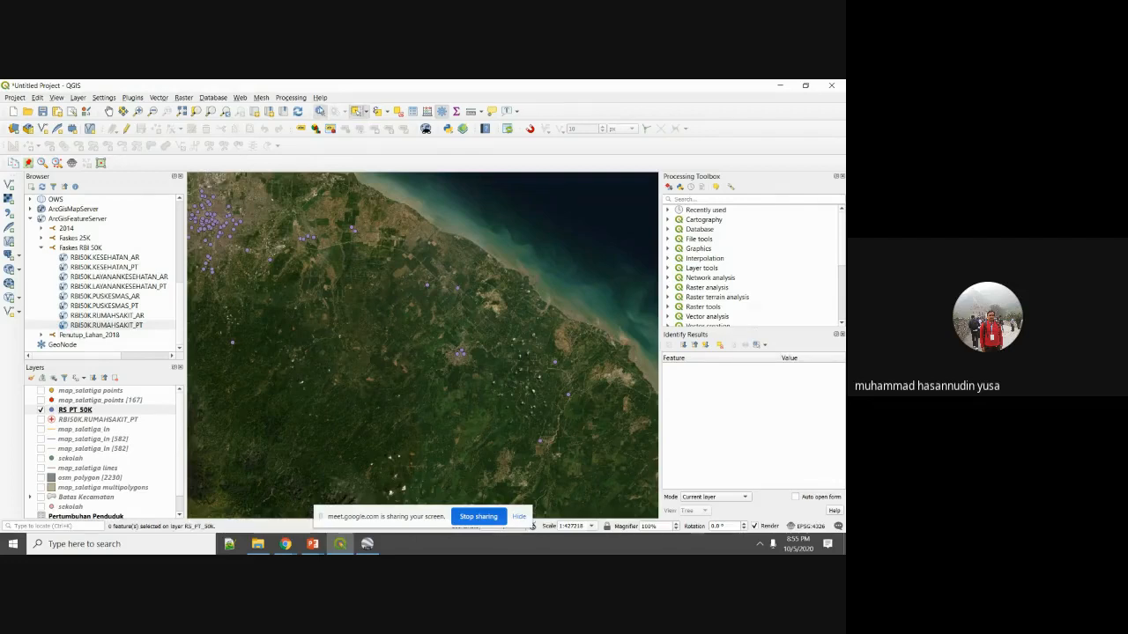
Identify one RS_PT_50K hospital point's attributes, then return to PowerPoint.
left_click(354, 234)
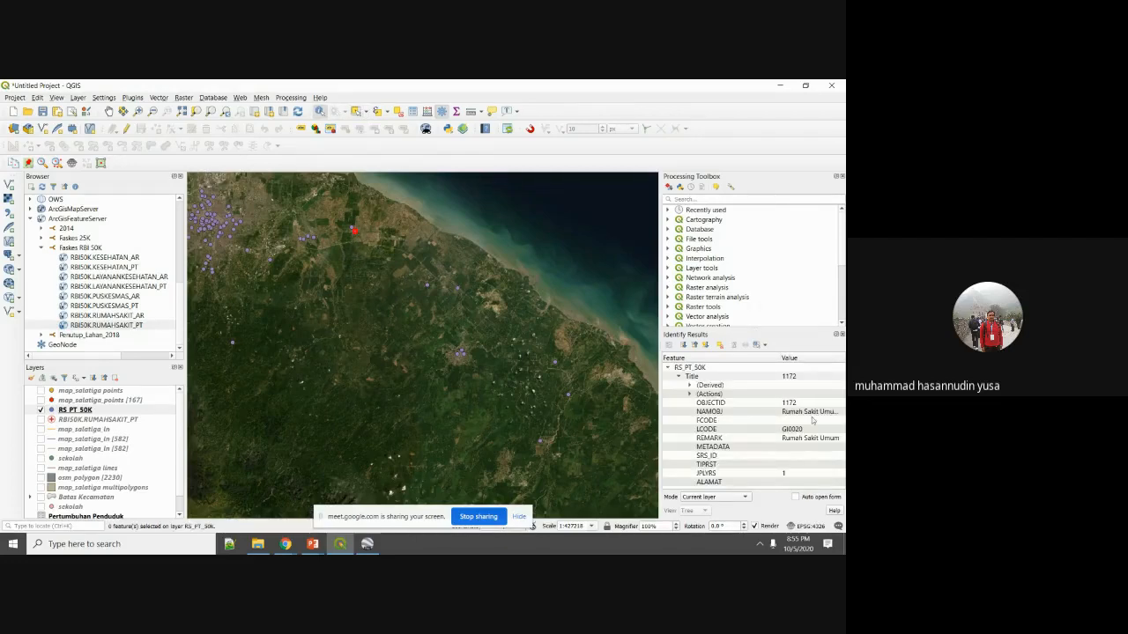
scroll(440, 315, "down", 3)
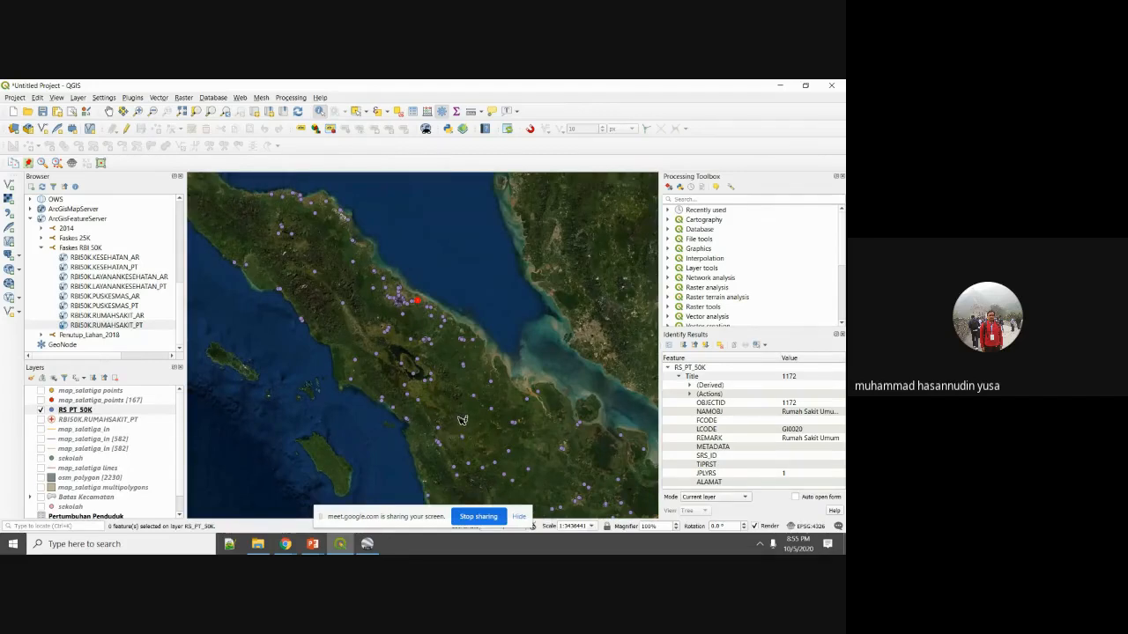
scroll(480, 360, "up", 1)
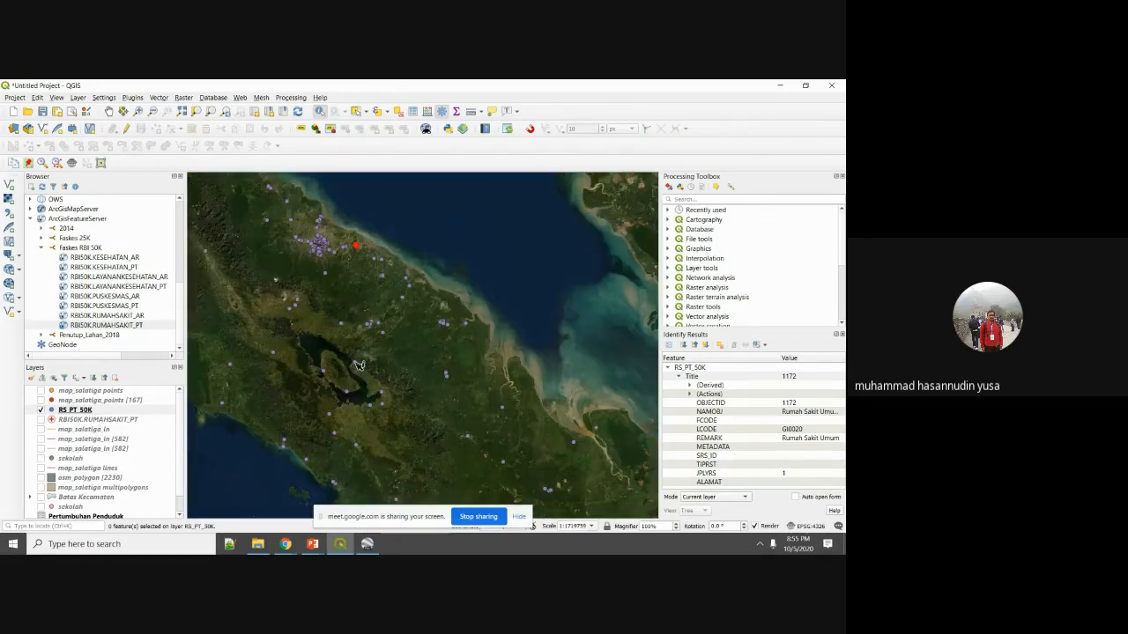
scroll(451, 396, "down", 3)
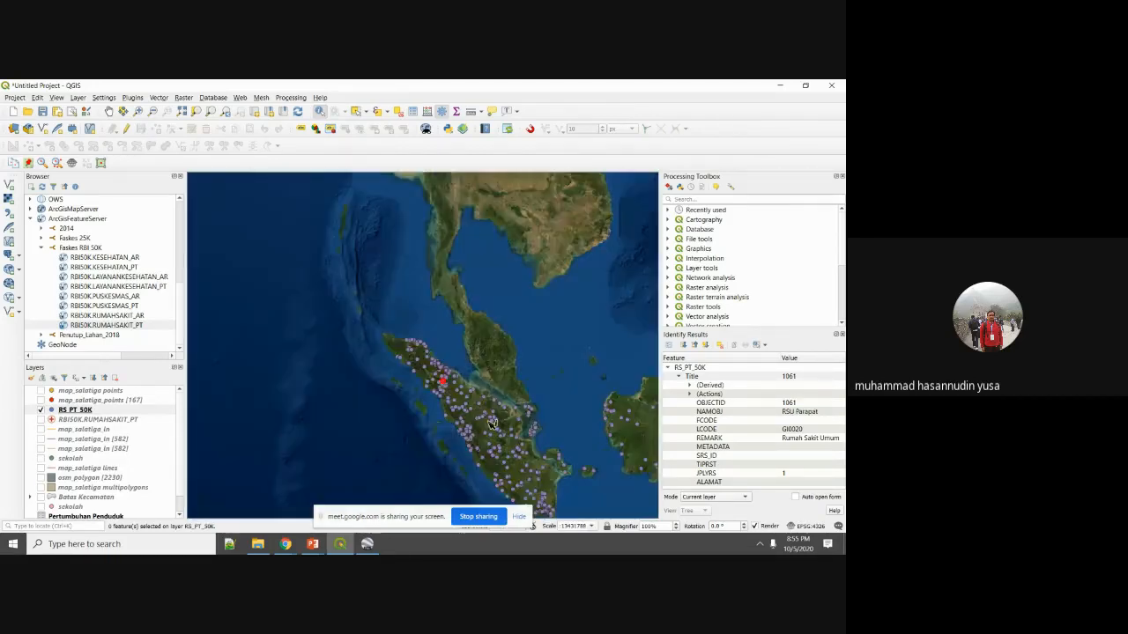
scroll(481, 440, "up", 1)
scroll(543, 409, "down", 1)
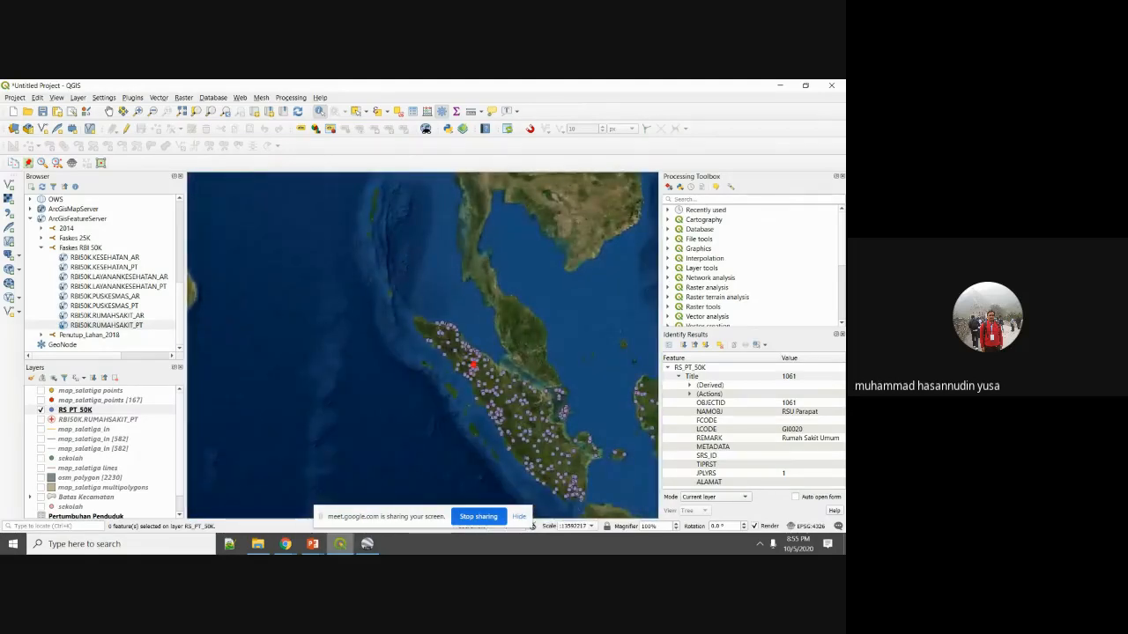
left_click(314, 545)
Advance the slideshow past the Rasterize slide to 'Masukkan Parameter'.
left_click(356, 514)
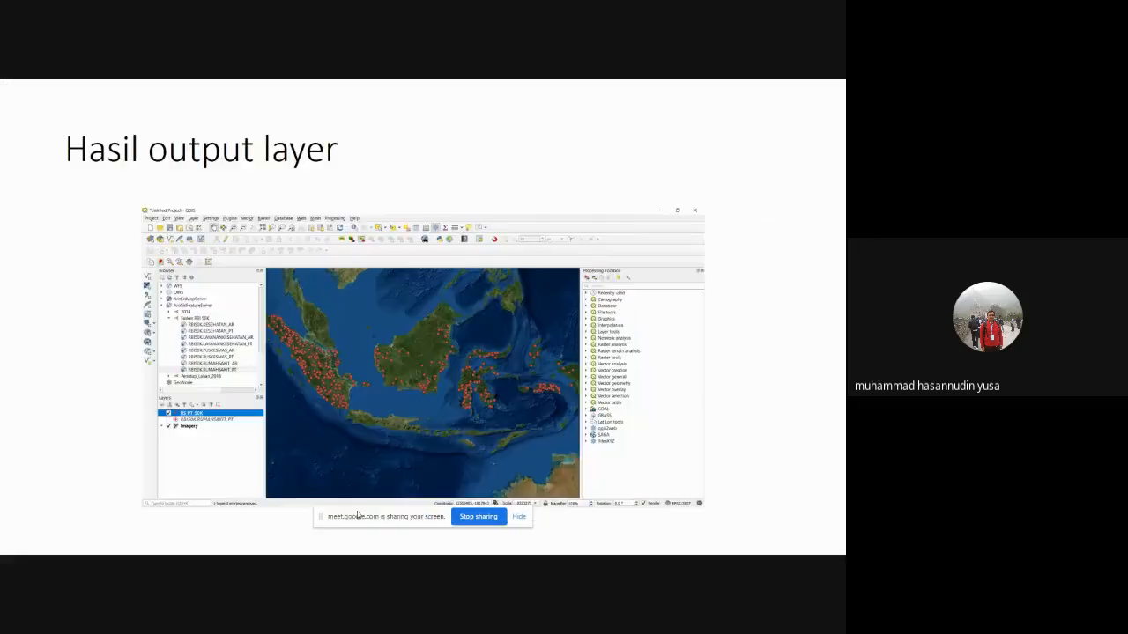
left_click(365, 390)
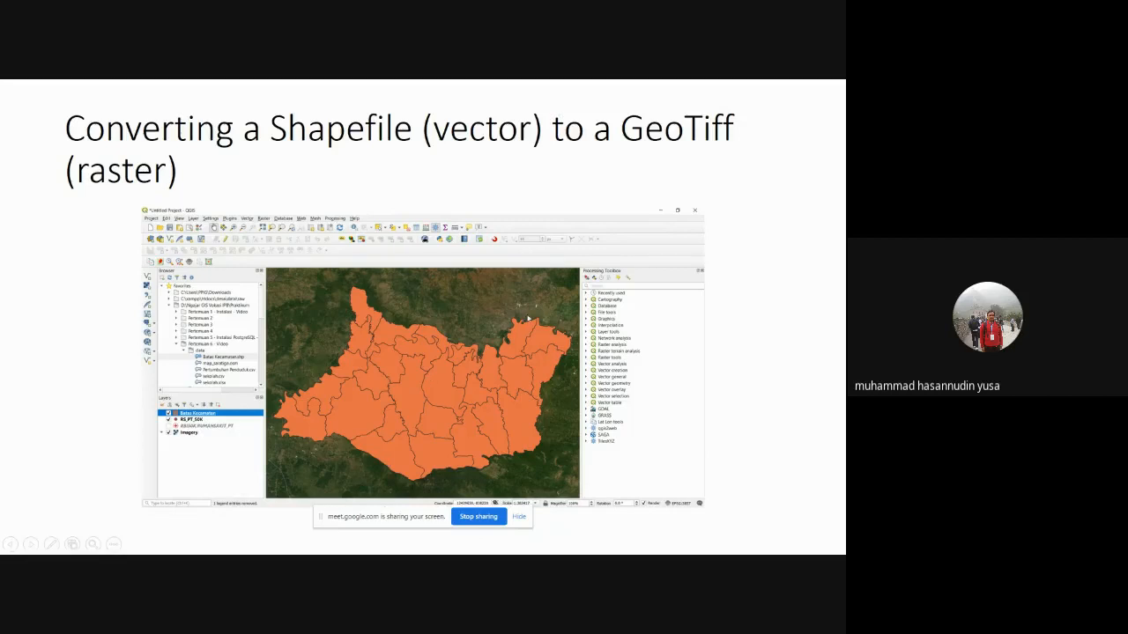
left_click(529, 318)
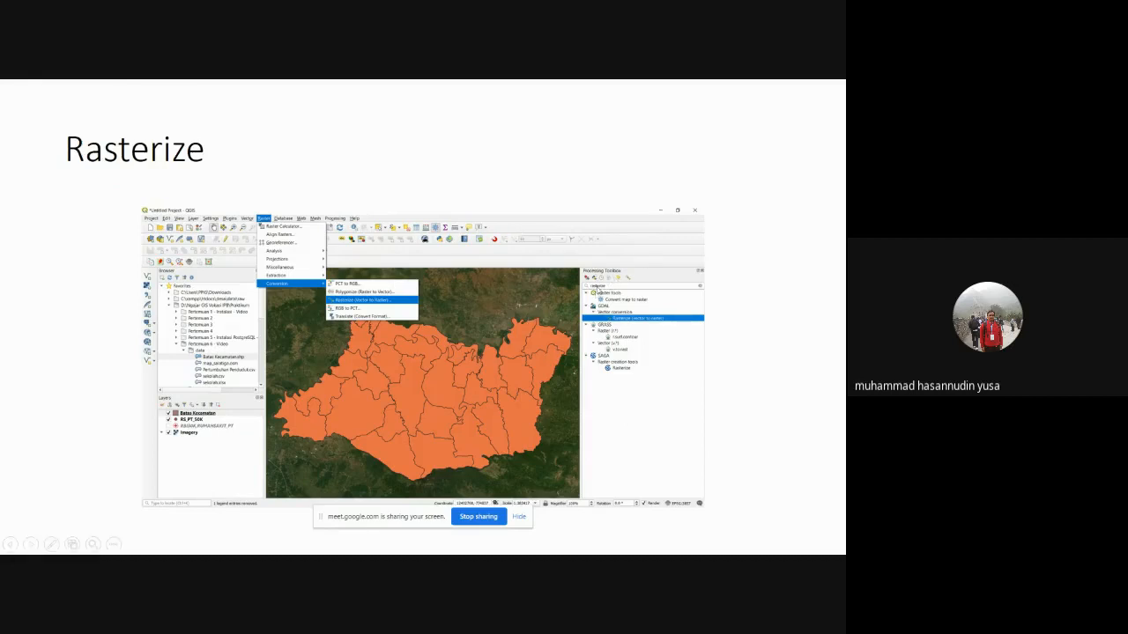
left_click(634, 327)
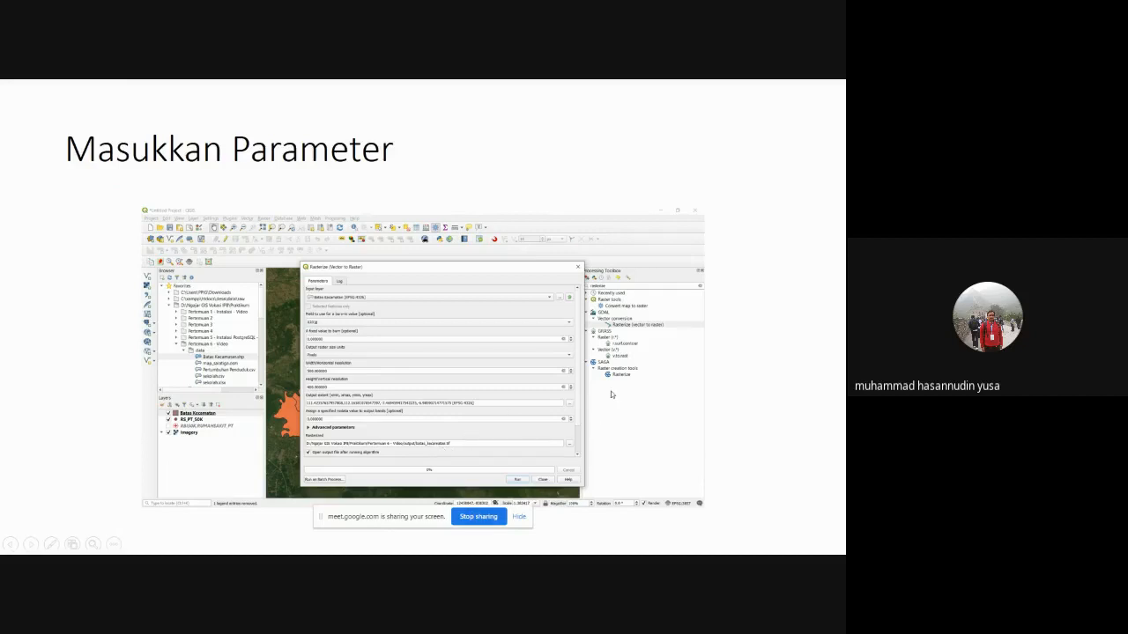
Zoom to Batas Kecamatan, hide RS_PT_50K, and switch the district polygons on.
key("super")
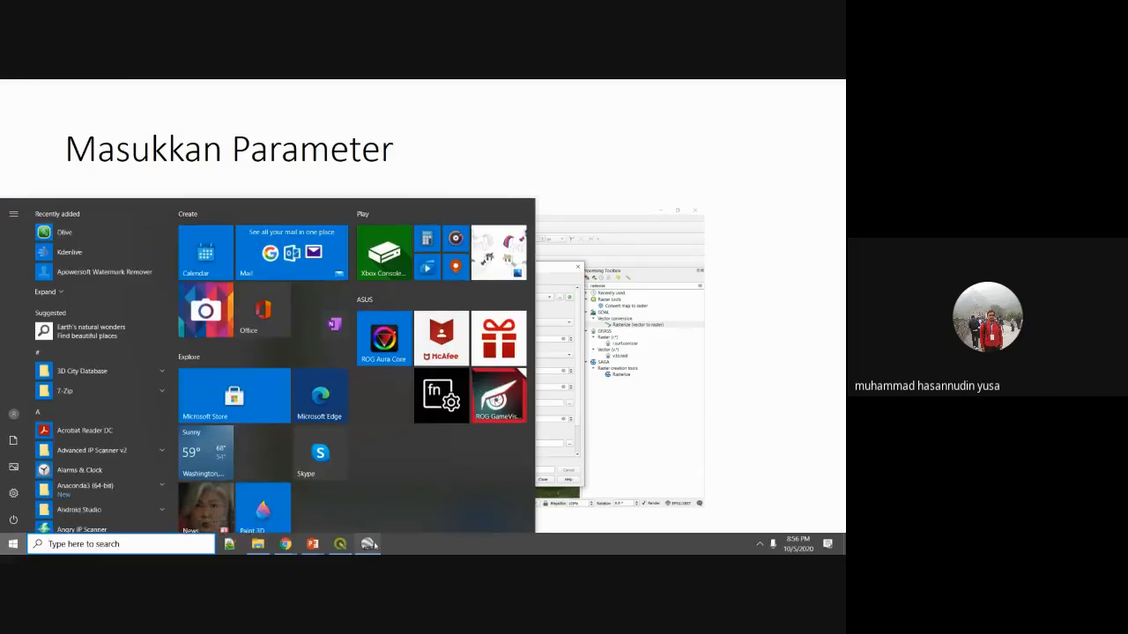
left_click(340, 543)
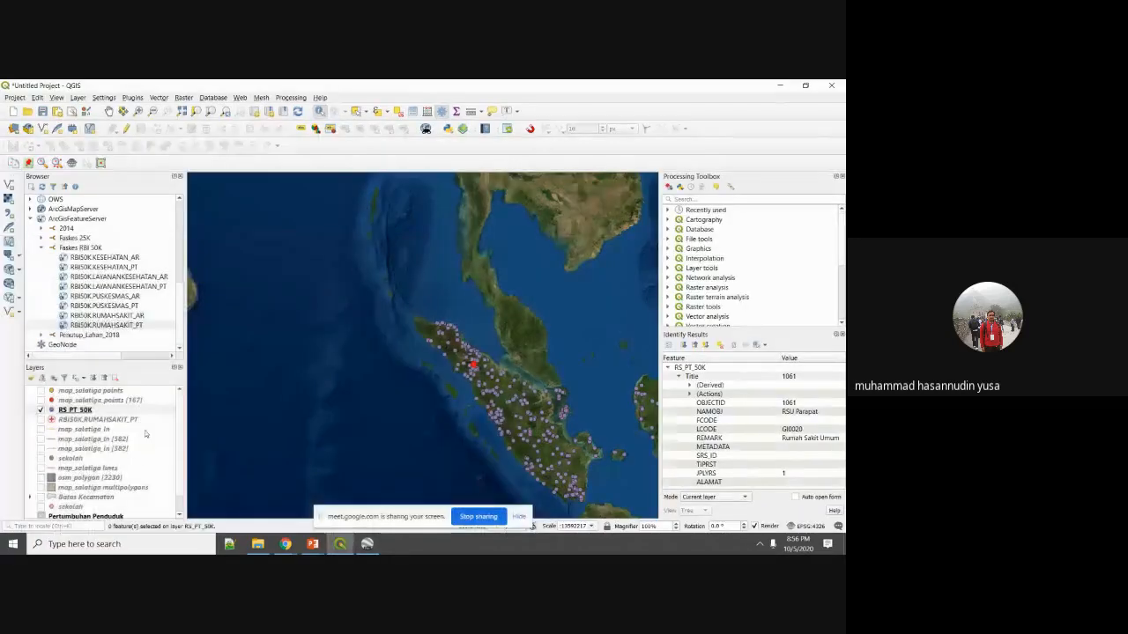
scroll(145, 433, "down", 1)
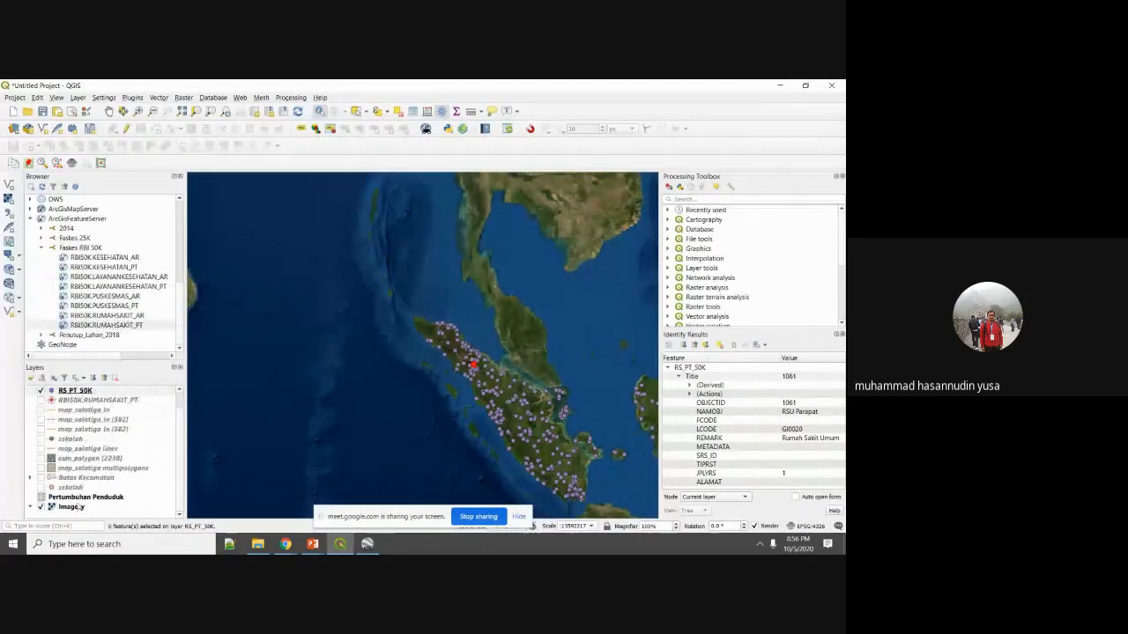
right_click(82, 477)
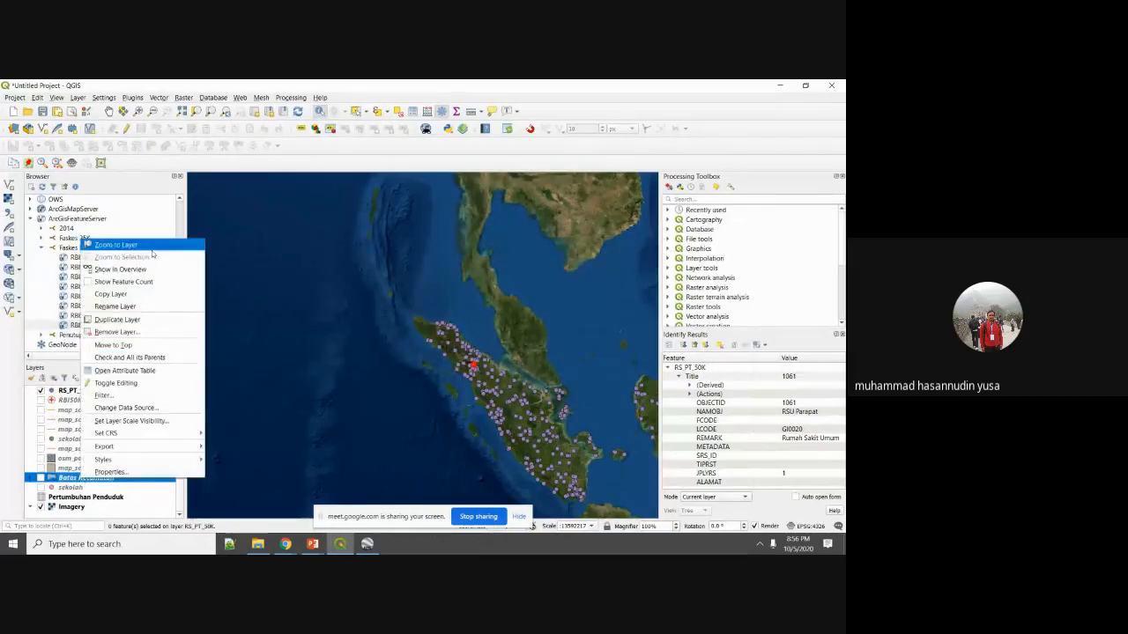
left_click(123, 245)
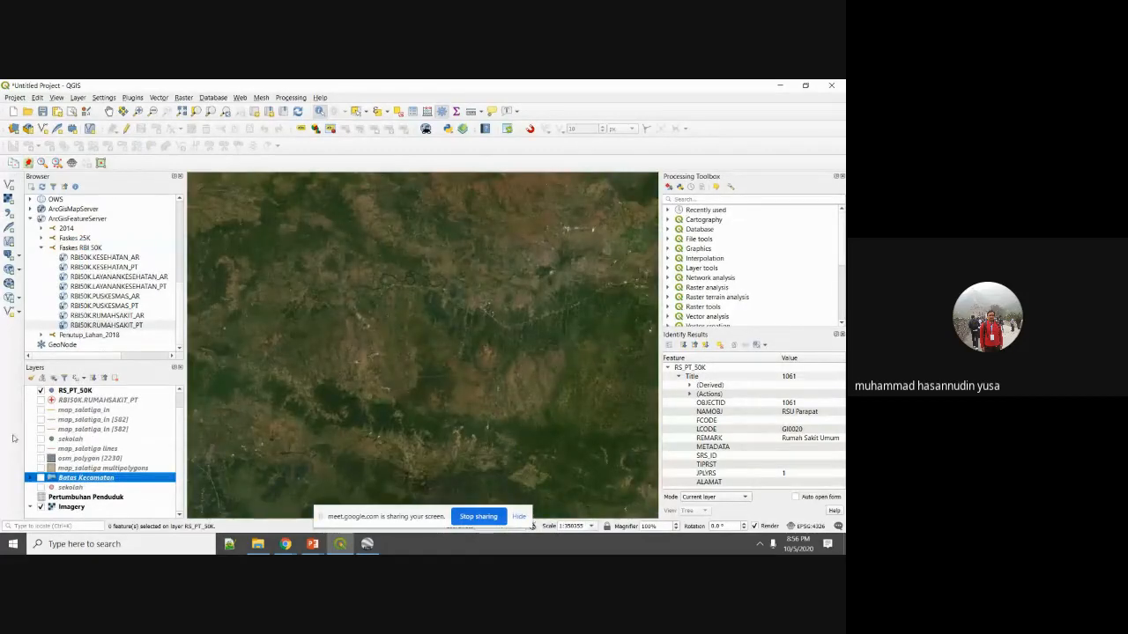
left_click(40, 391)
left_click(41, 477)
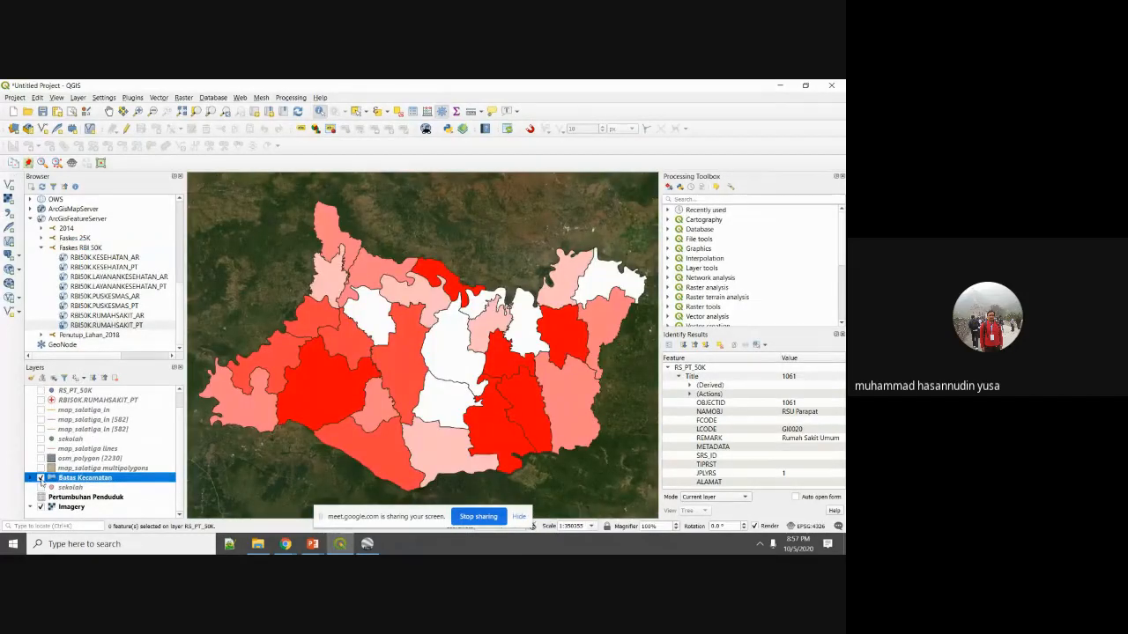
right_click(75, 479)
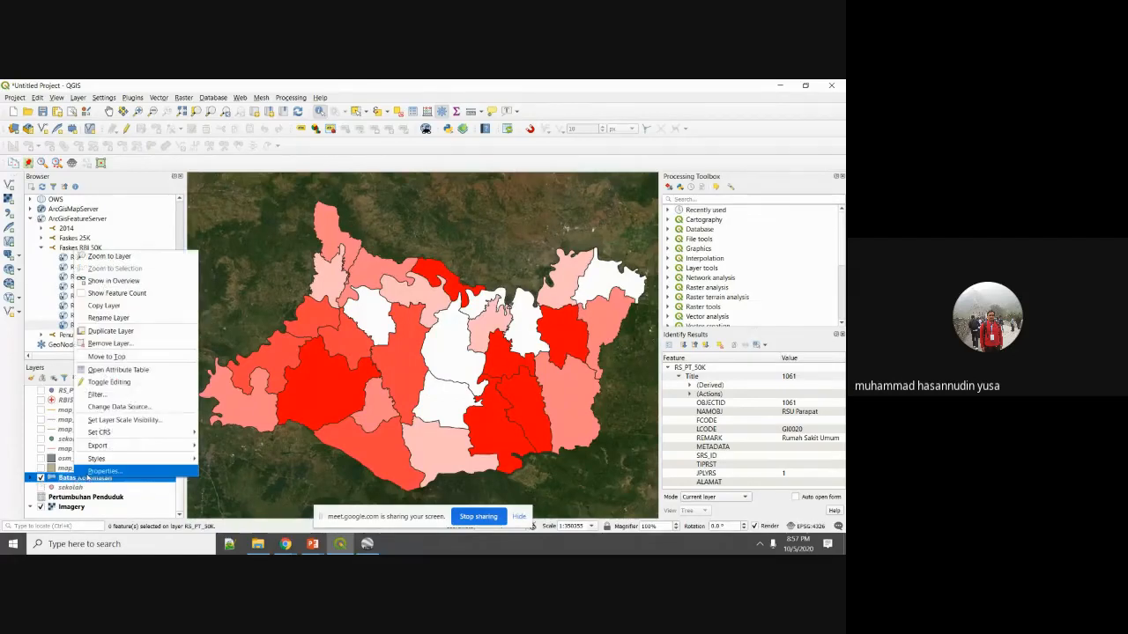
Style Batas Kecamatan as Categorized on the id column, classifying all 28 districts in random colours.
left_click(86, 473)
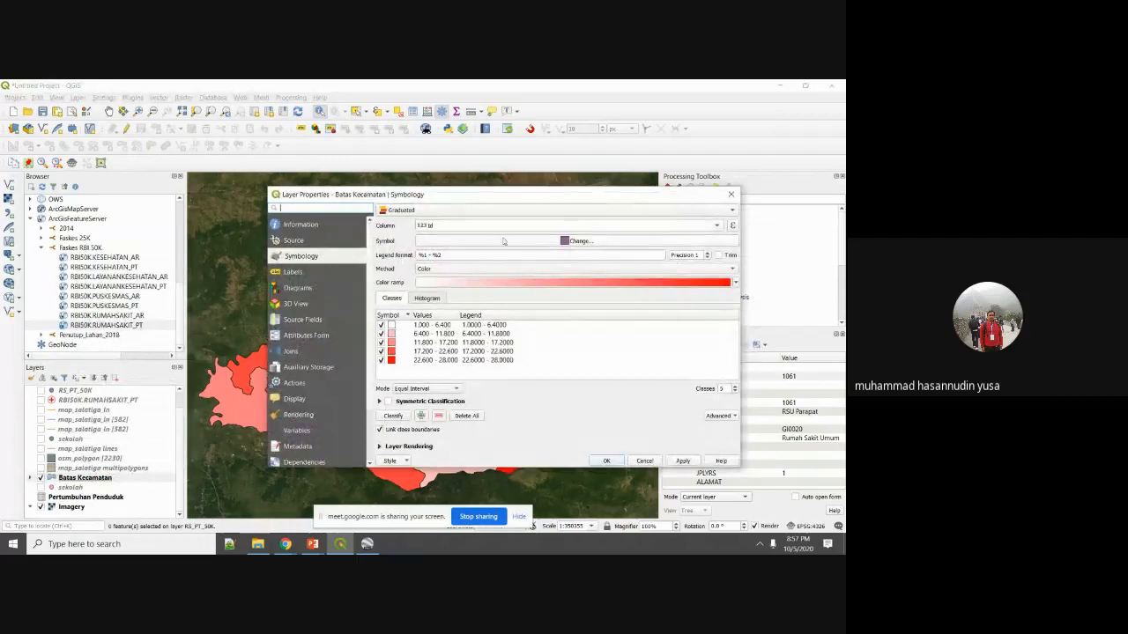
left_click(427, 210)
left_click(426, 201)
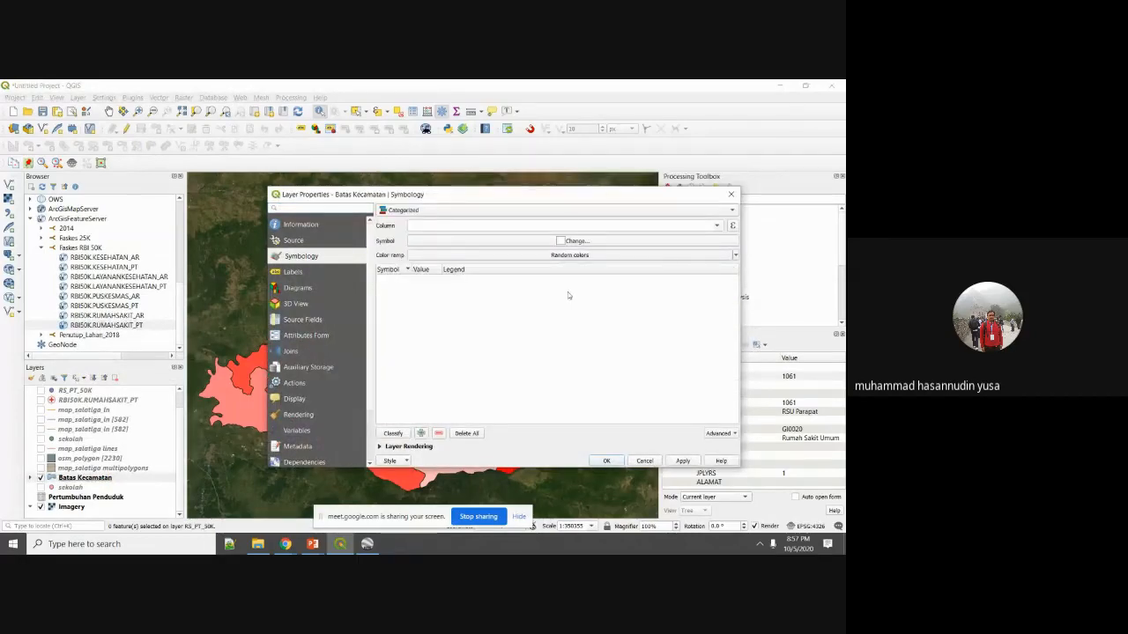
left_click(718, 228)
left_click(673, 238)
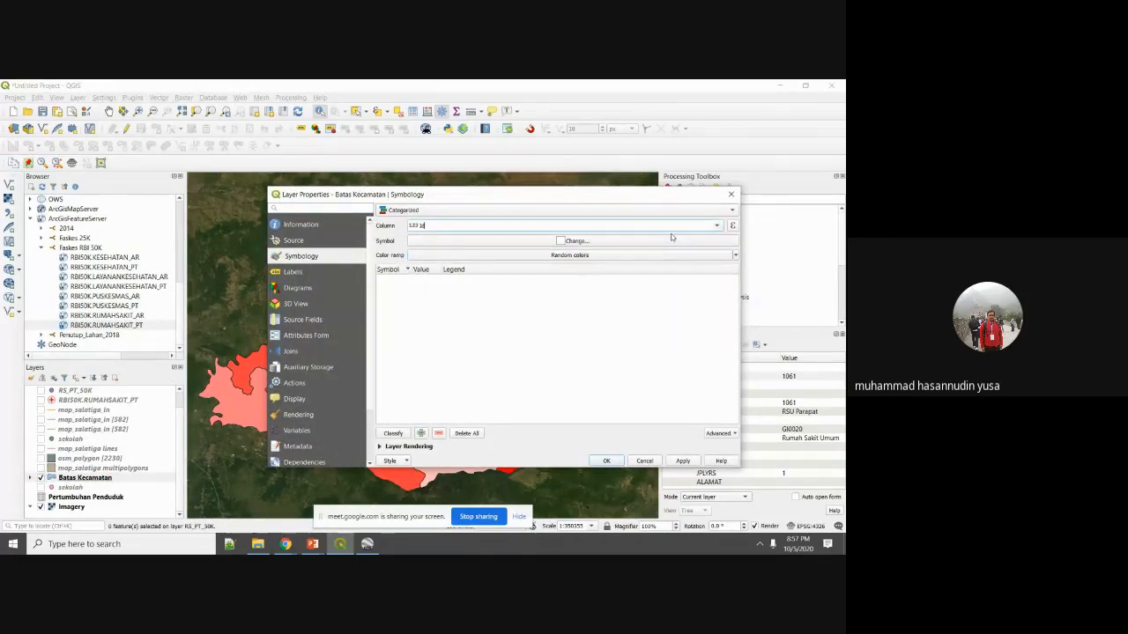
left_click(393, 432)
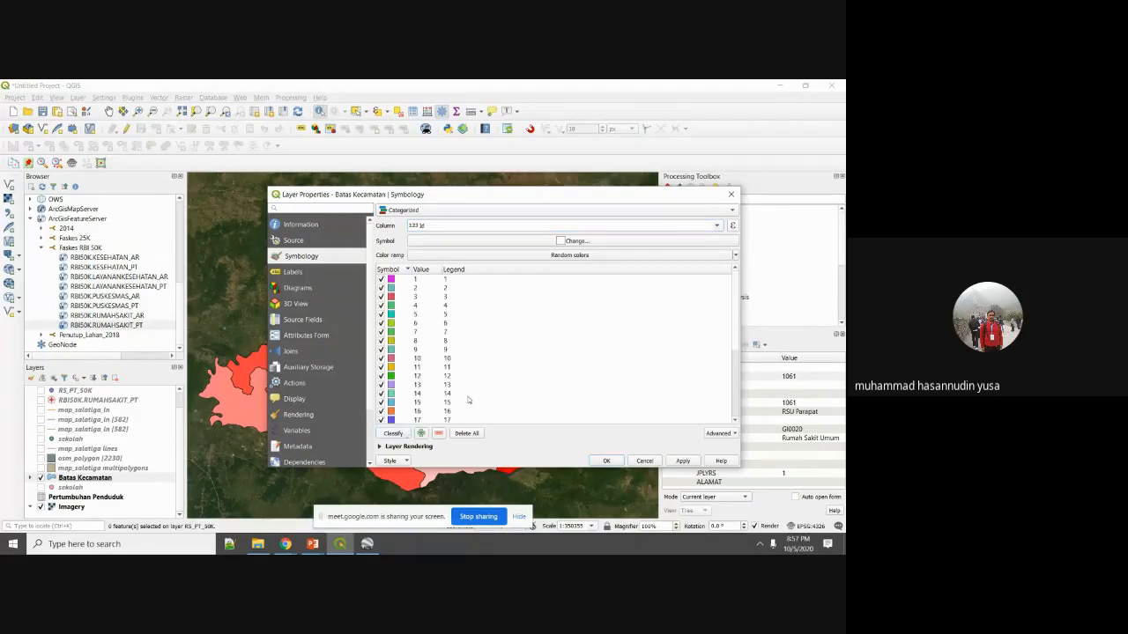
scroll(420, 388, "down", 5)
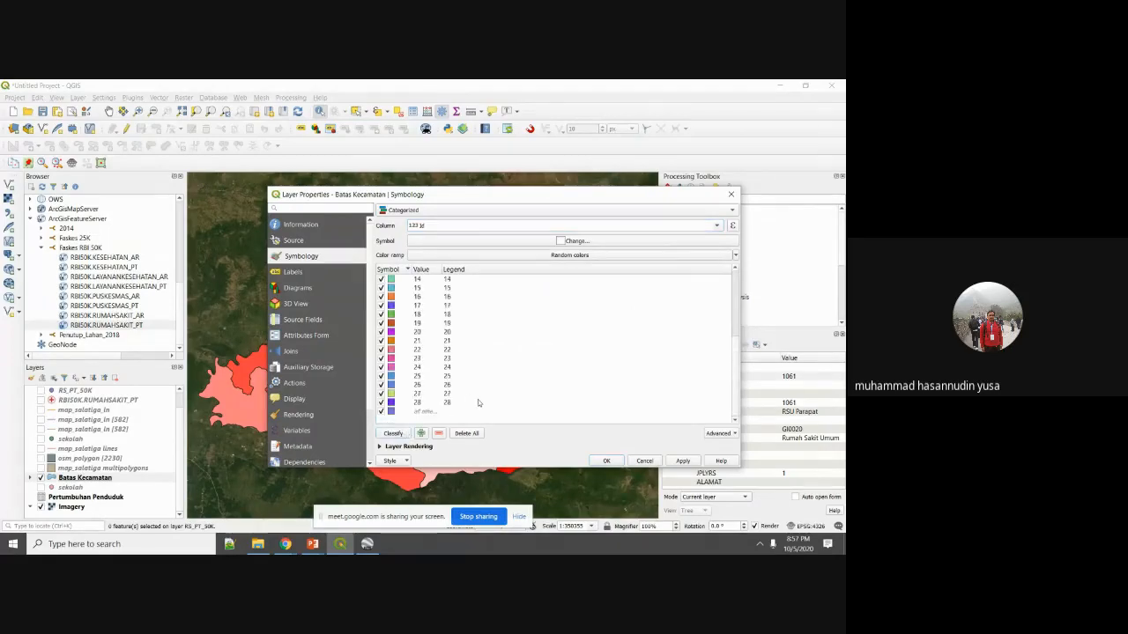
left_click(680, 461)
left_click(617, 461)
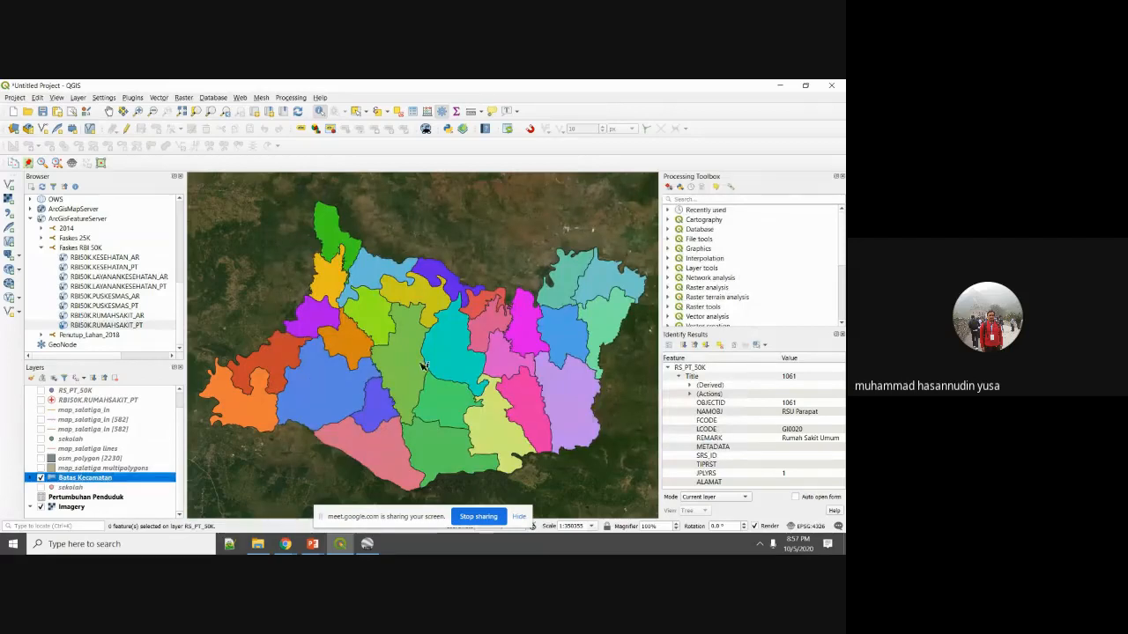
Identify the Kec. Ngraho and Kec. Temayang districts, then clear the identification results.
left_click(280, 363)
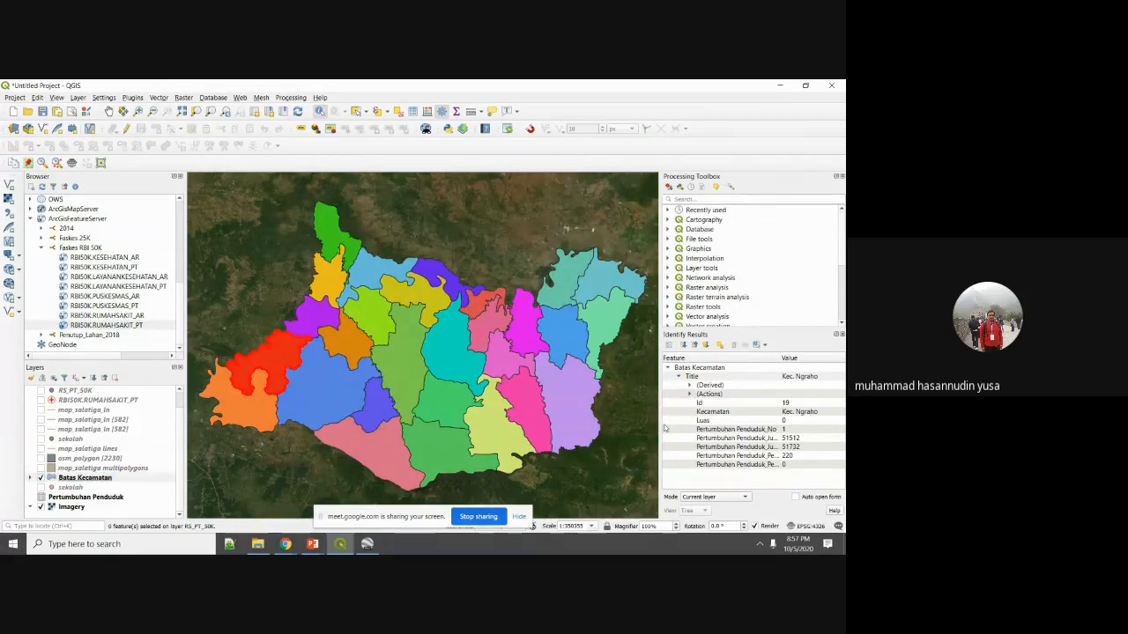
left_click(495, 398)
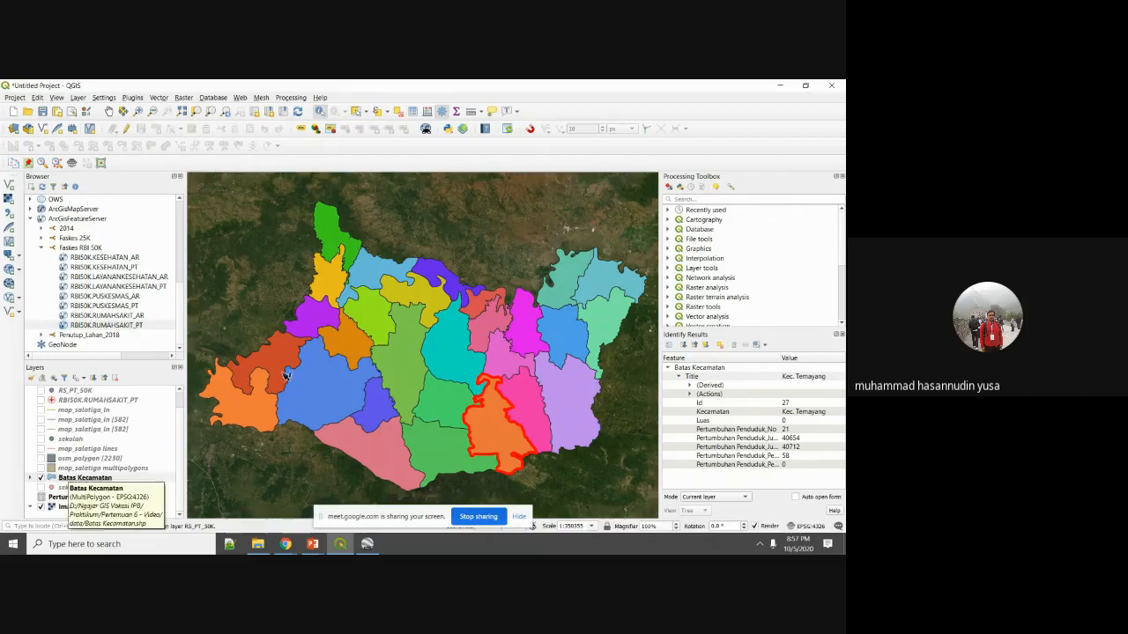
left_click(262, 258)
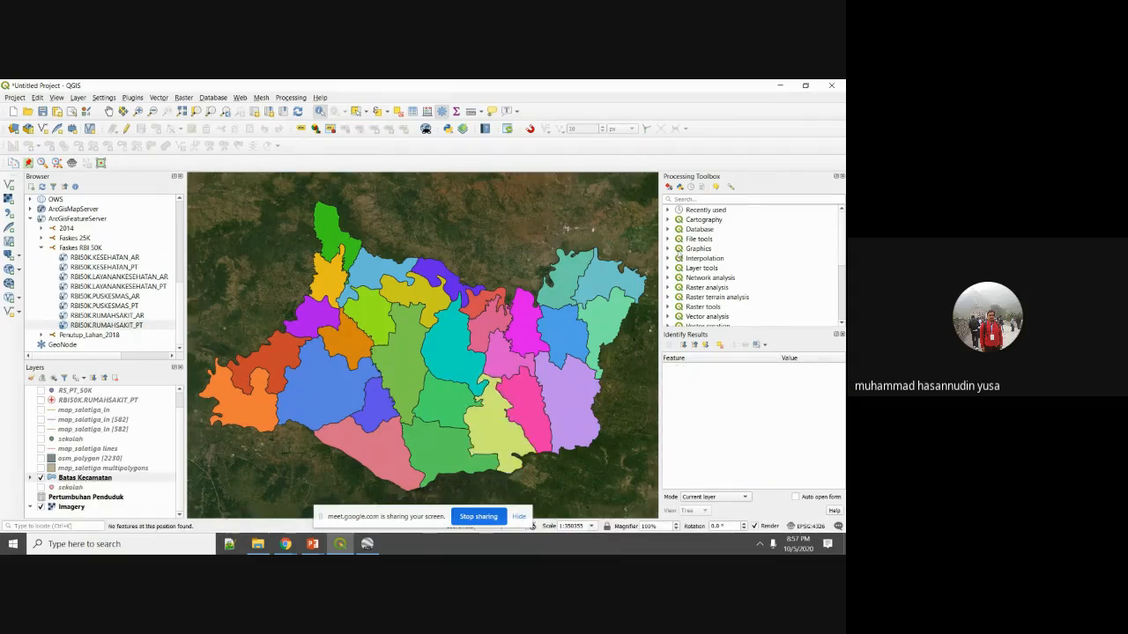
Search the Processing Toolbox for 'raster' and open GDAL Rasterize (vector to raster).
left_click(841, 335)
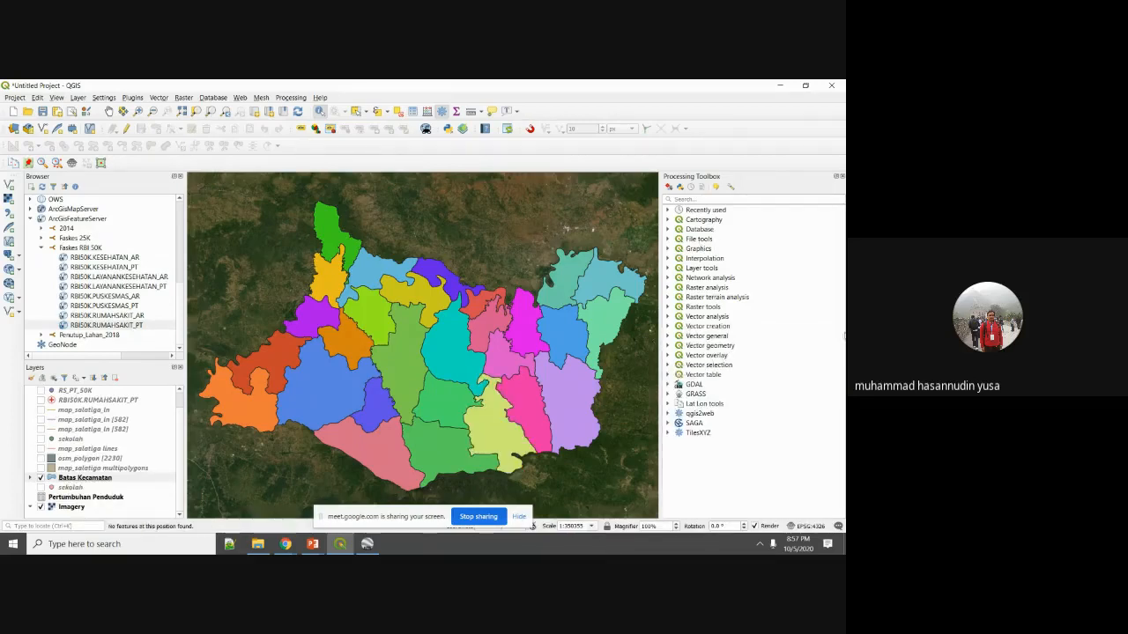
left_click(723, 198)
type("raster")
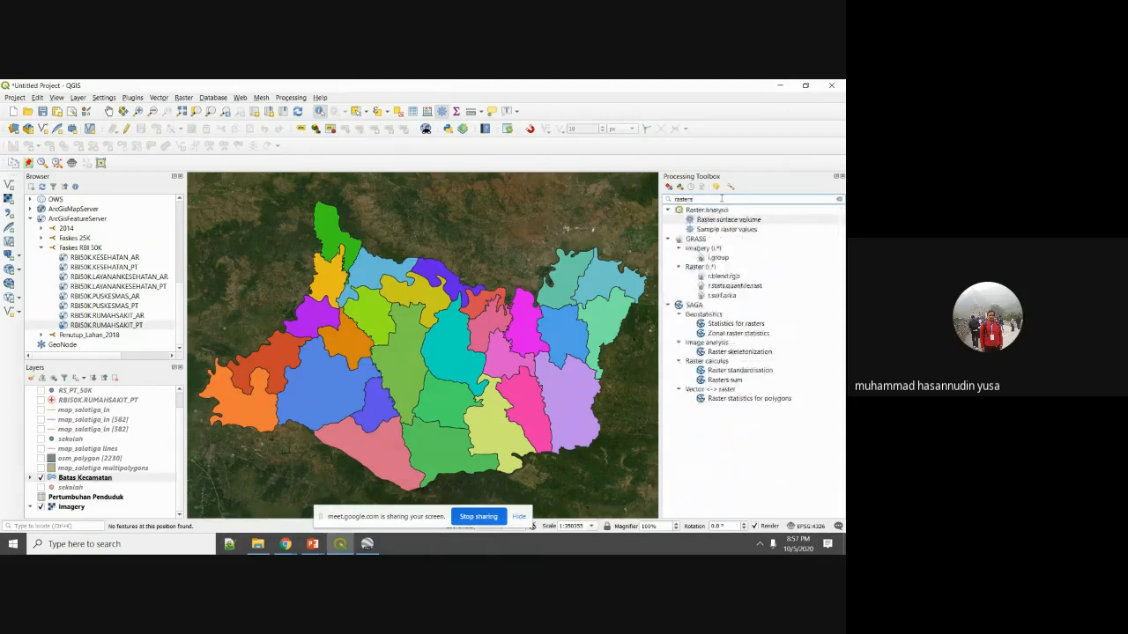
type("s")
key("BackSpace")
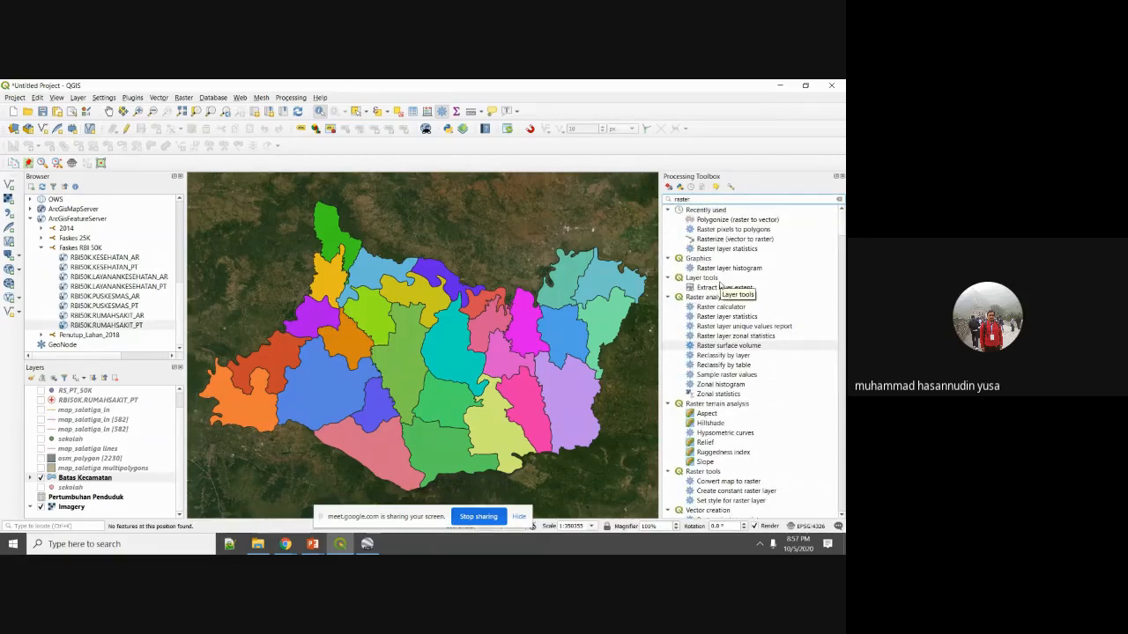
type("i")
left_click(730, 268)
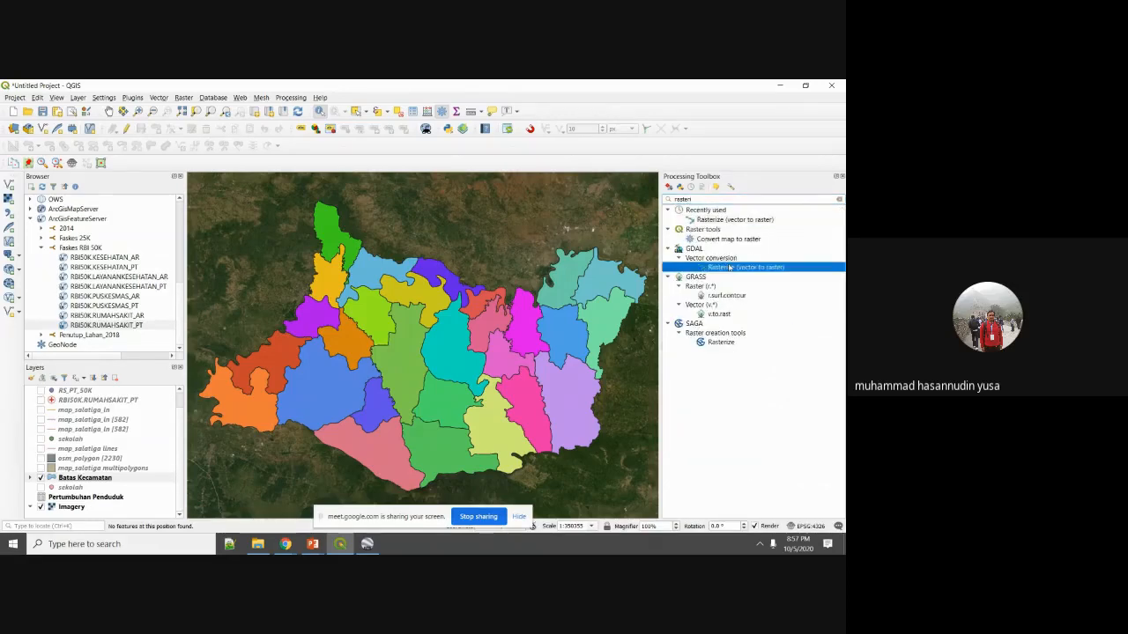
double_click(729, 268)
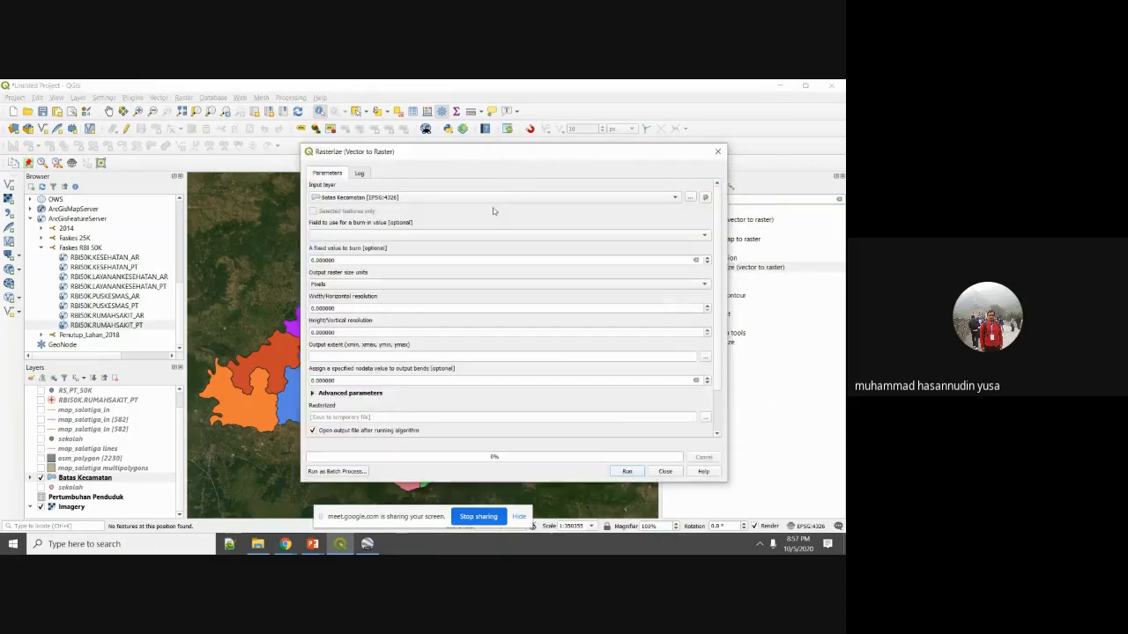
Reopen Rasterize (Vector to Raster) from the Raster > Conversion menu instead.
left_click(714, 151)
left_click(184, 97)
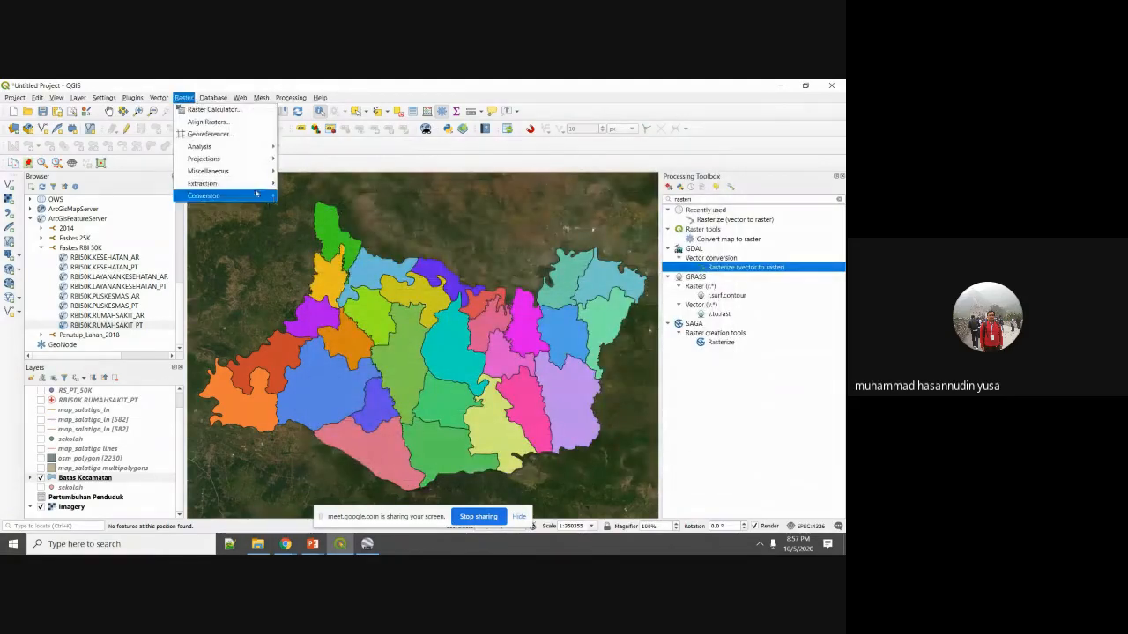
mouse_move(265, 196)
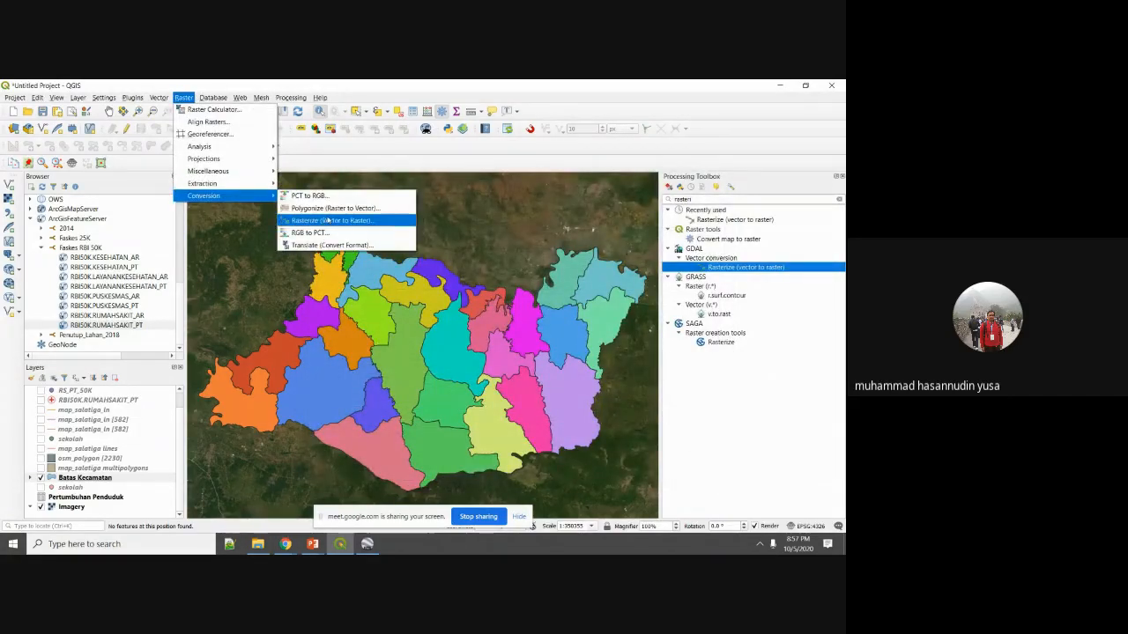
left_click(331, 220)
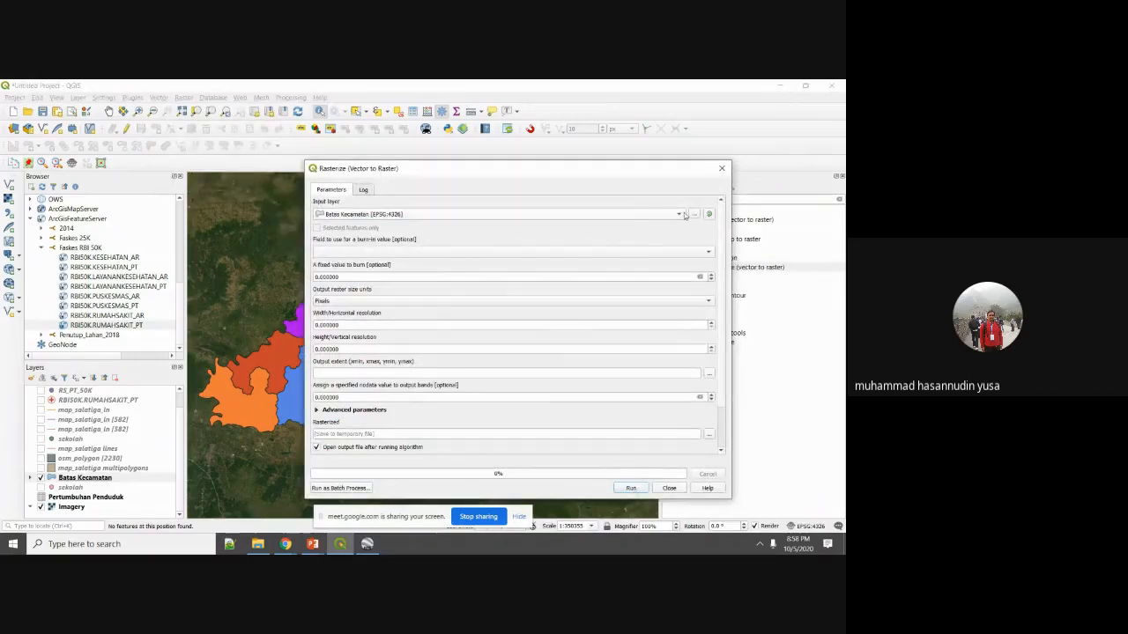
Burn in the Id field at 500 × 400 pixels, using the Batas Kecamatan layer extent.
left_click(702, 252)
left_click(702, 272)
double_click(667, 324)
type("500")
key("Tab")
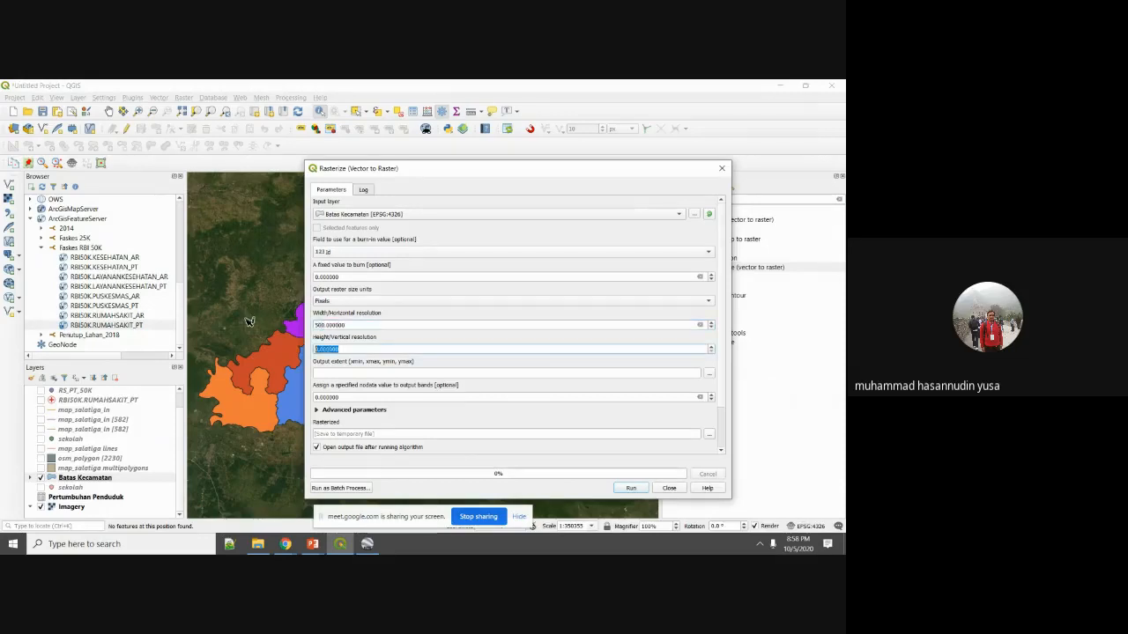
type("5")
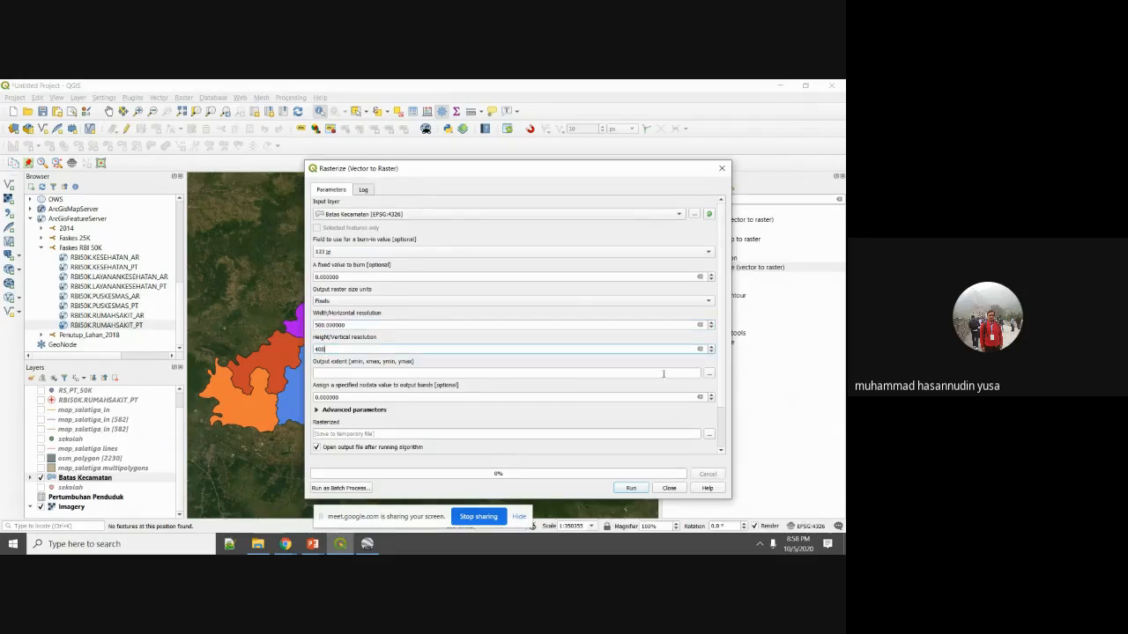
left_click(709, 374)
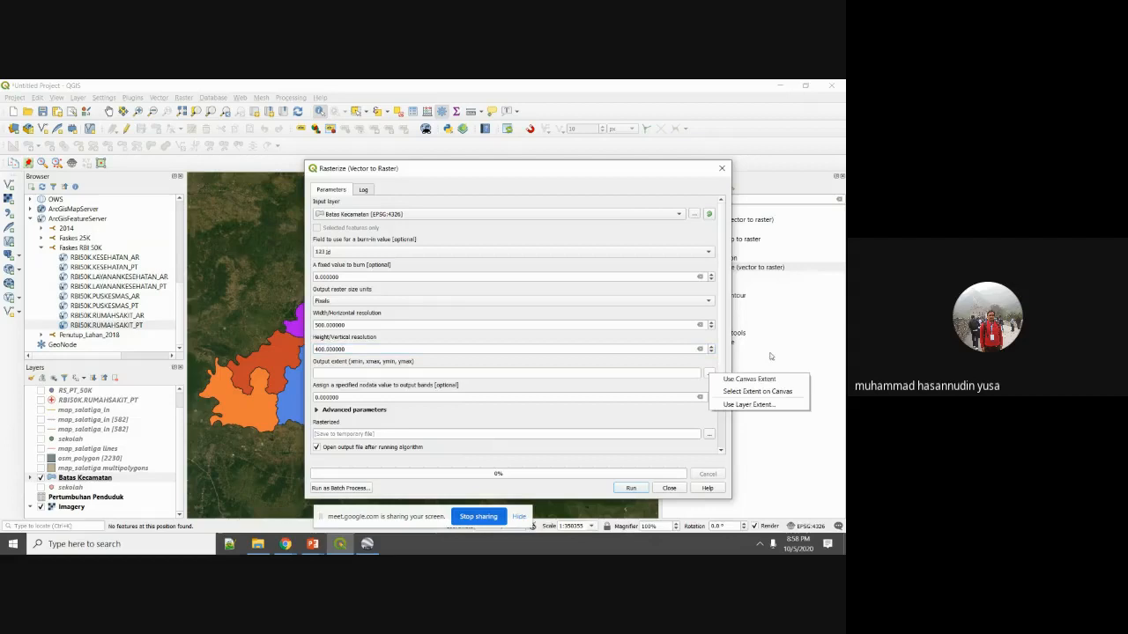
left_click(753, 405)
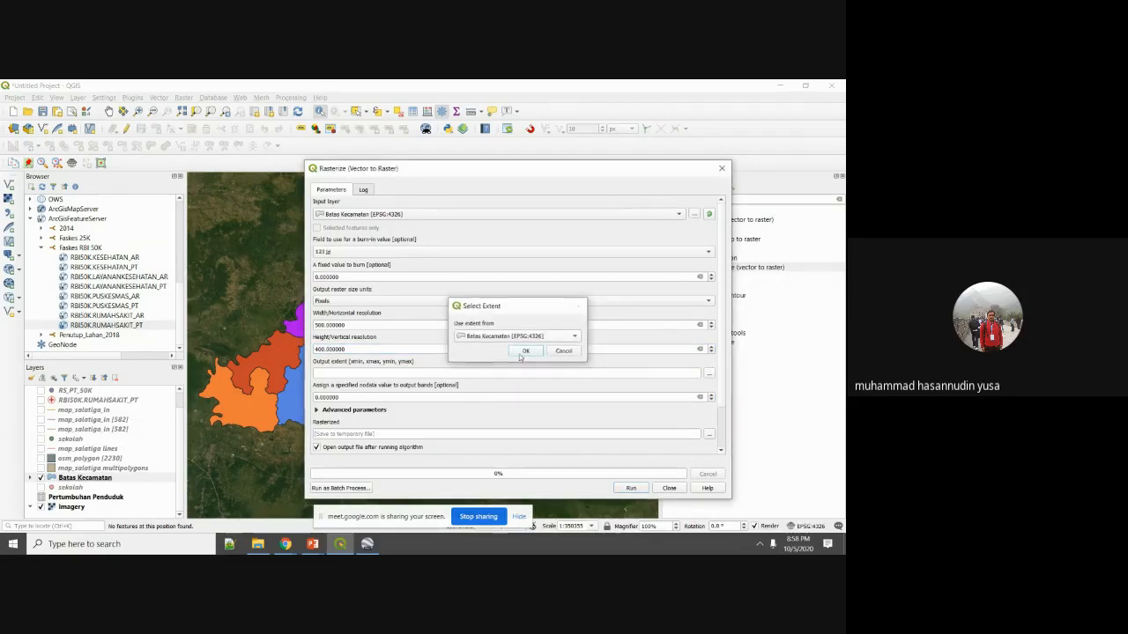
left_click(525, 351)
Save the output to batas_kecamatan.tif, overwriting the existing file, and run the rasterization.
left_click(708, 434)
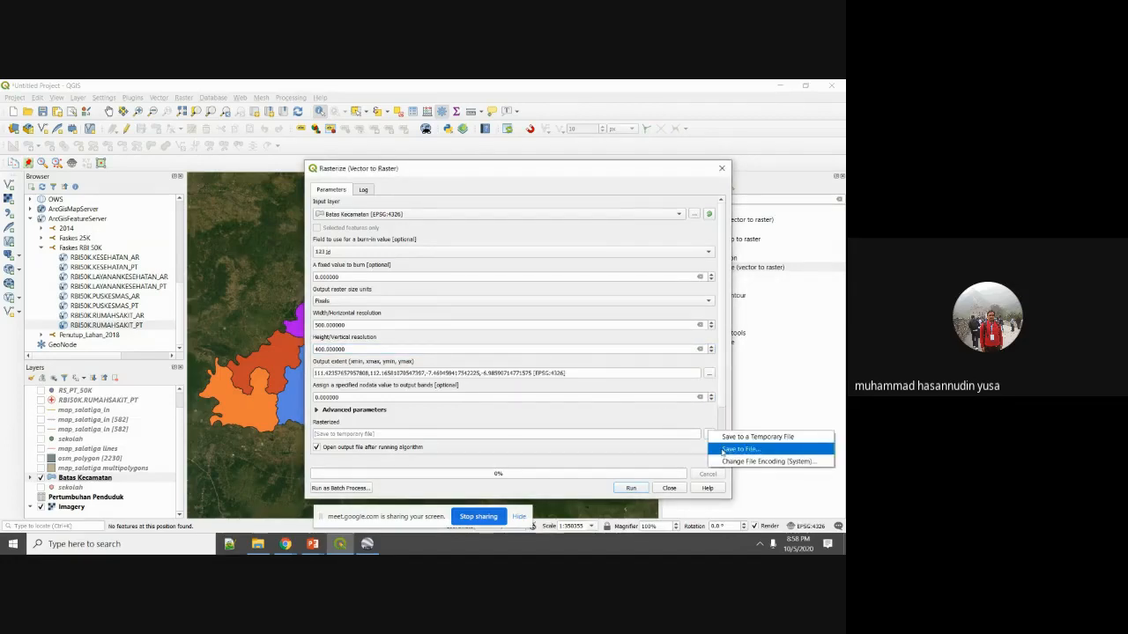
left_click(725, 451)
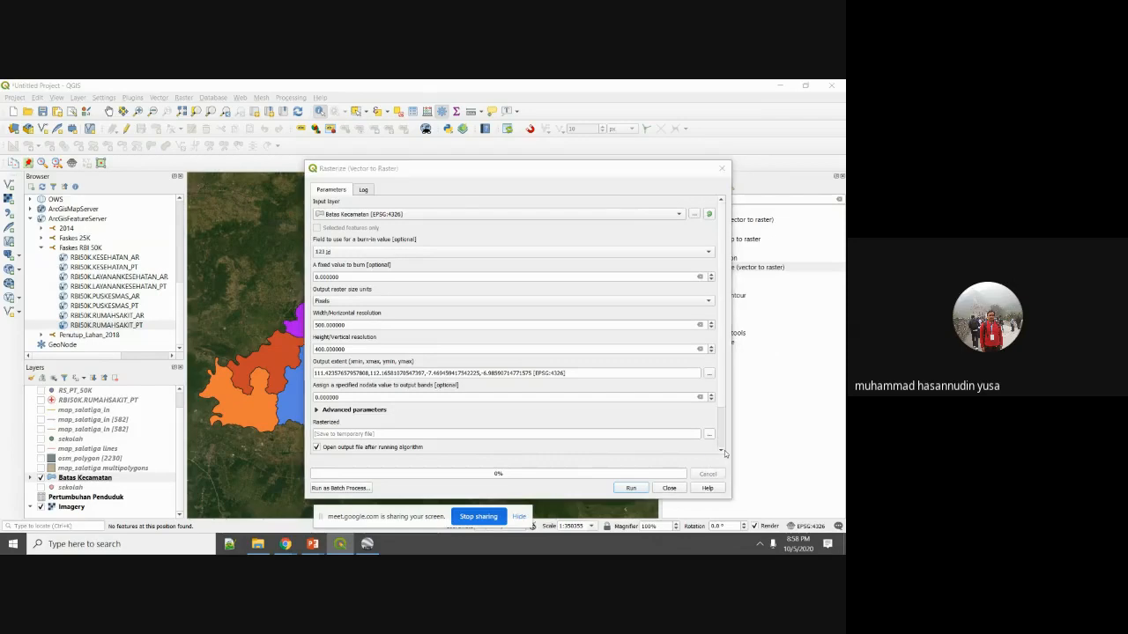
left_click(634, 422)
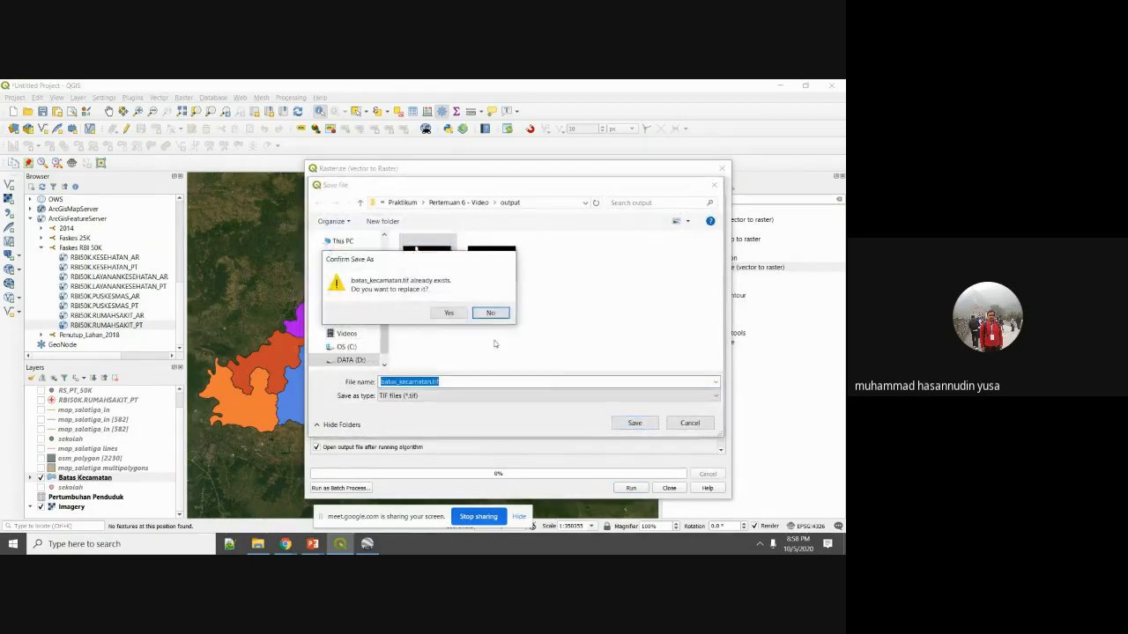
left_click(448, 313)
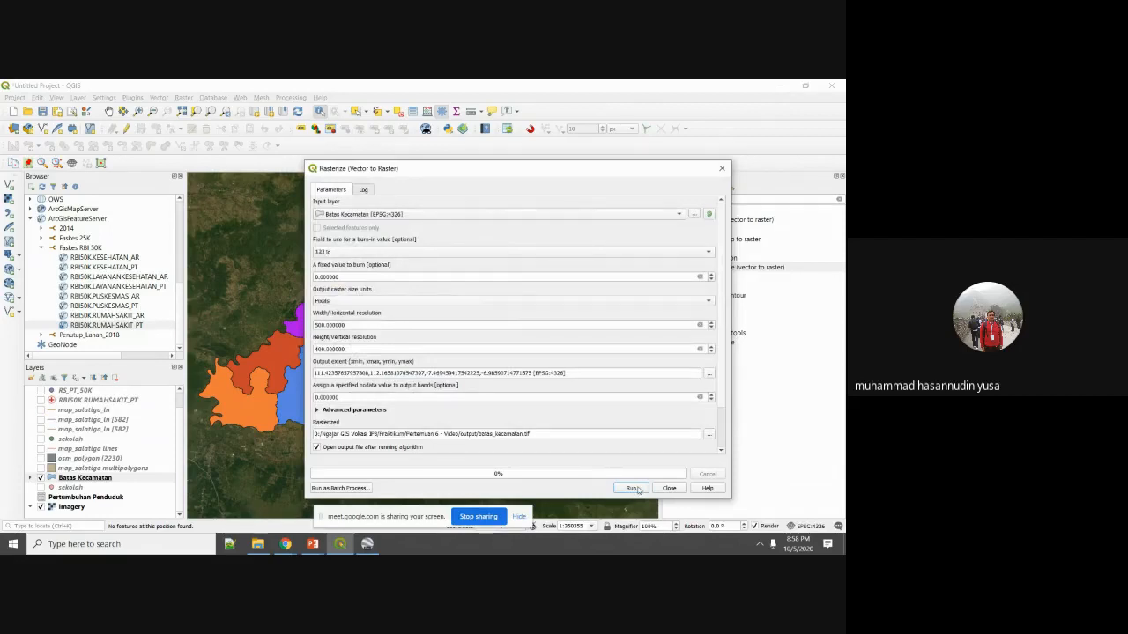
left_click(633, 488)
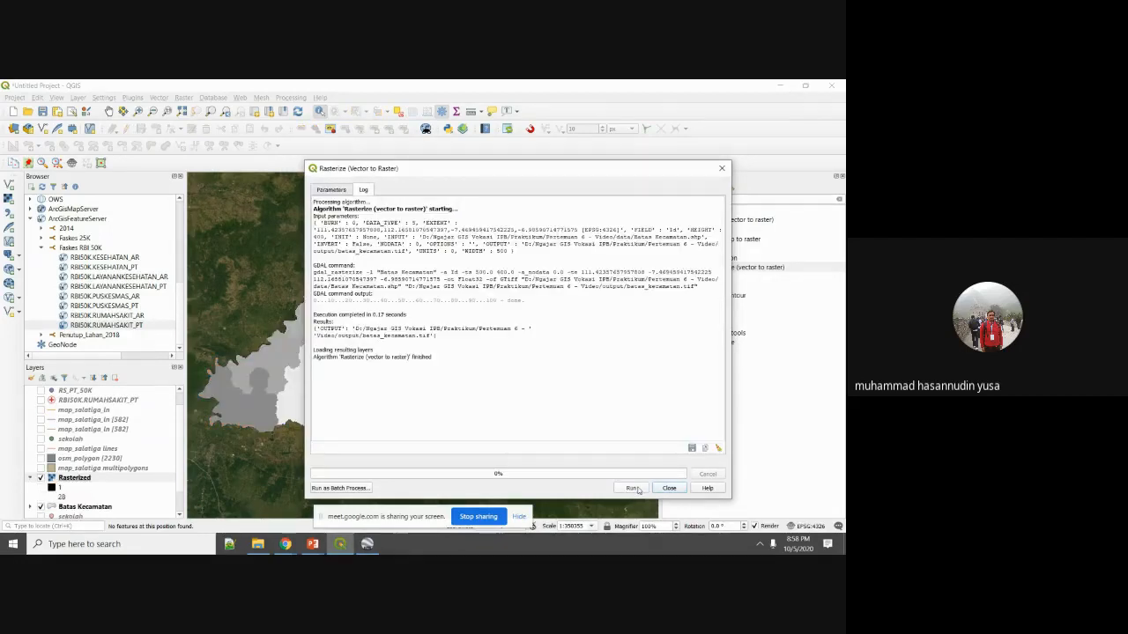
Close the Rasterize tool, hide the Rasterized layer and query a district on the map.
left_click(670, 490)
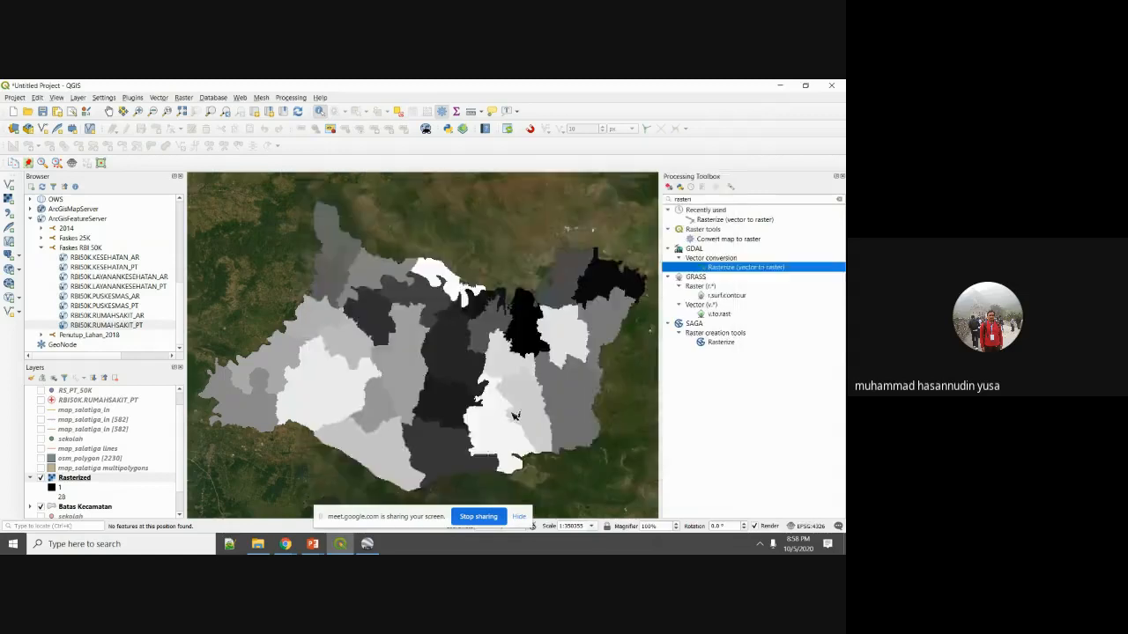
scroll(494, 398, "down", 1)
scroll(494, 398, "up", 1)
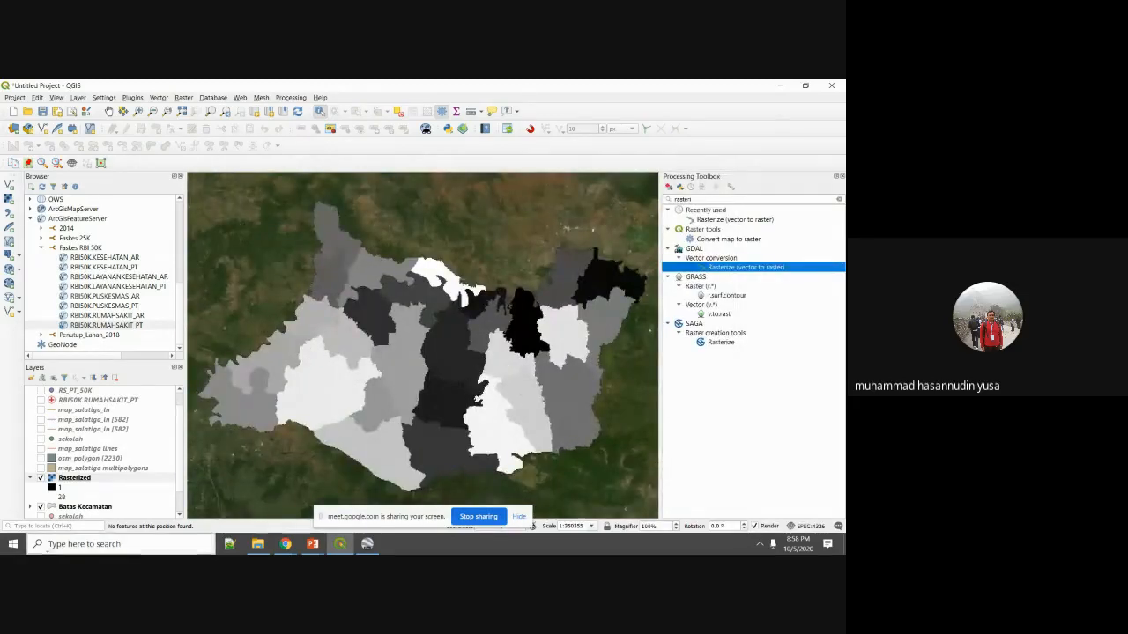
left_click(41, 477)
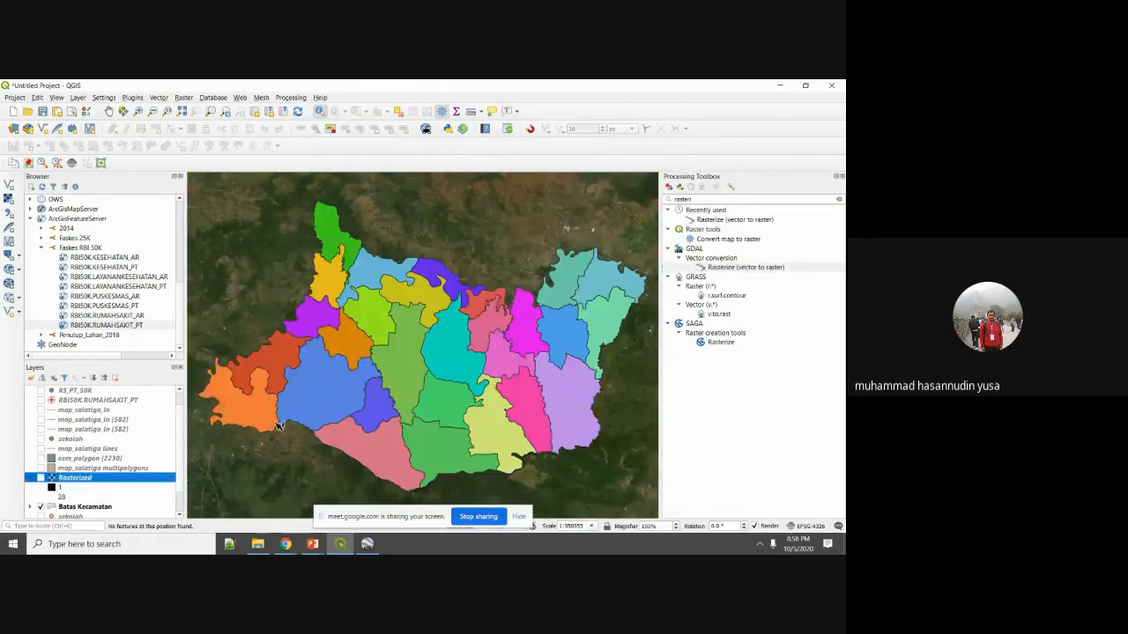
left_click(448, 404)
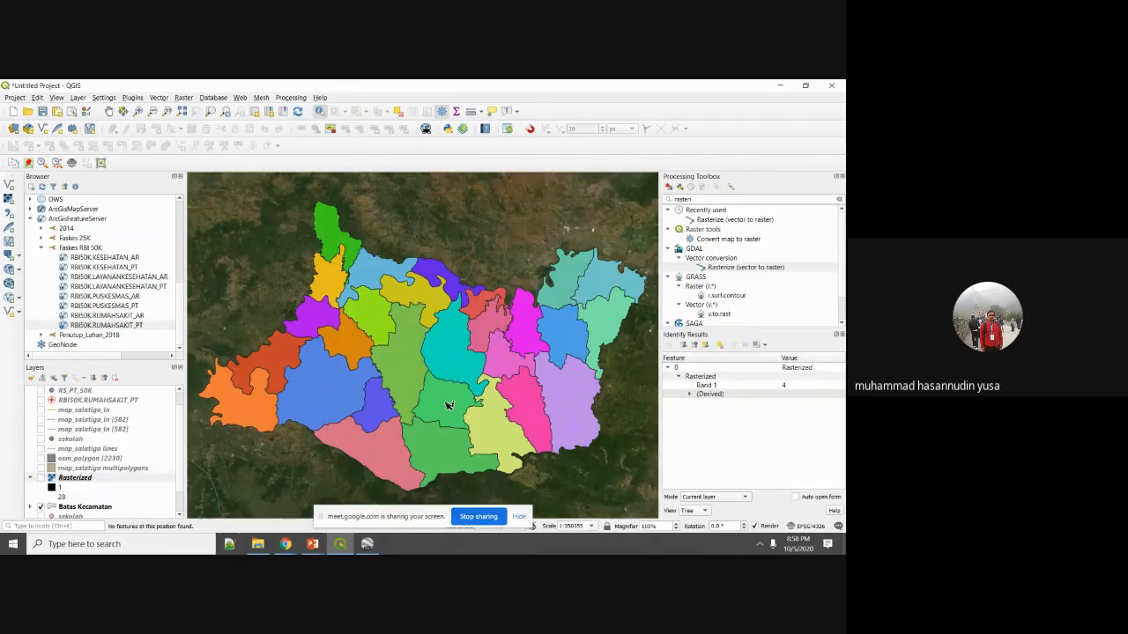
Identify the Kec. Temayang and Kec. Bubulan districts on the Batas Kecamatan layer.
left_click(66, 507)
left_click(491, 421)
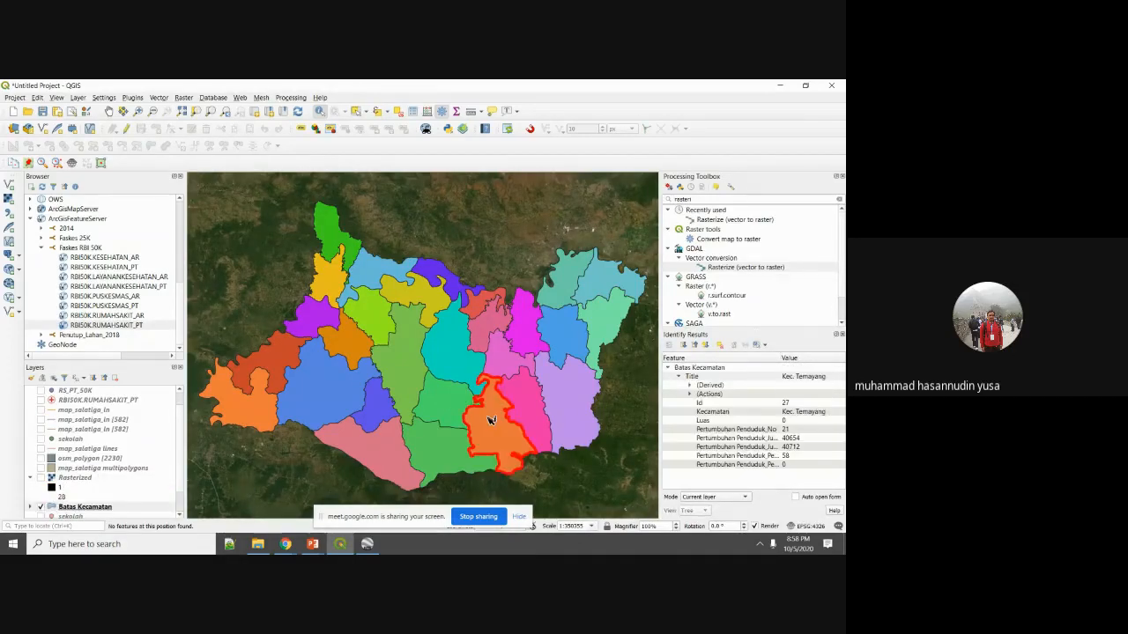
left_click(469, 406)
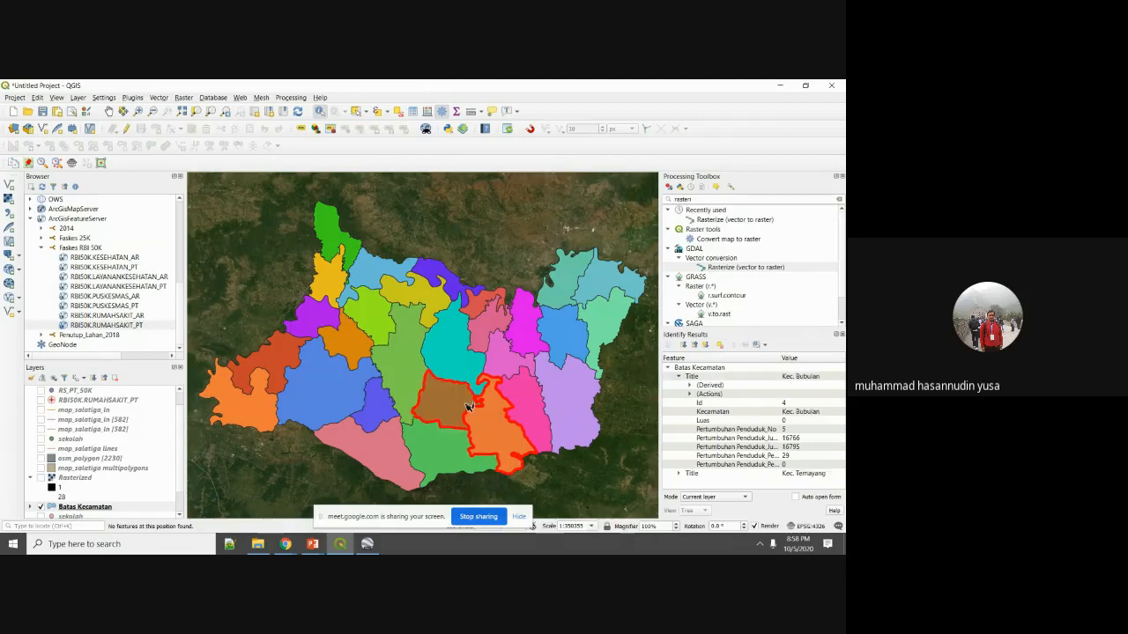
left_click(502, 437)
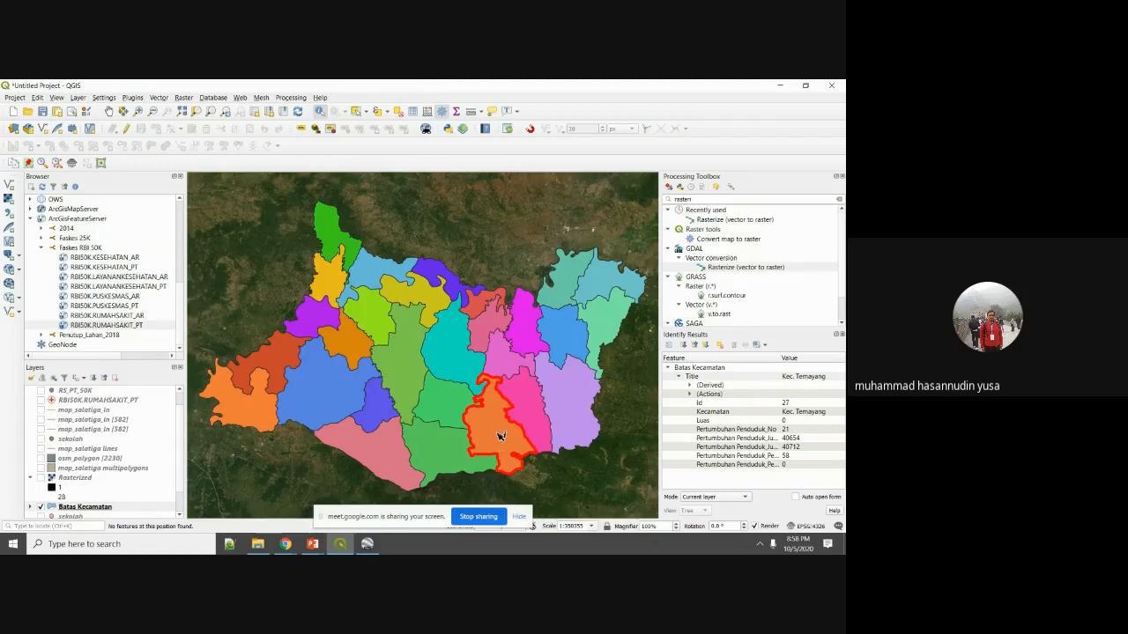
Show the Rasterized layer and query a raster cell, getting Band 1 value 7.
left_click(80, 480)
left_click(40, 479)
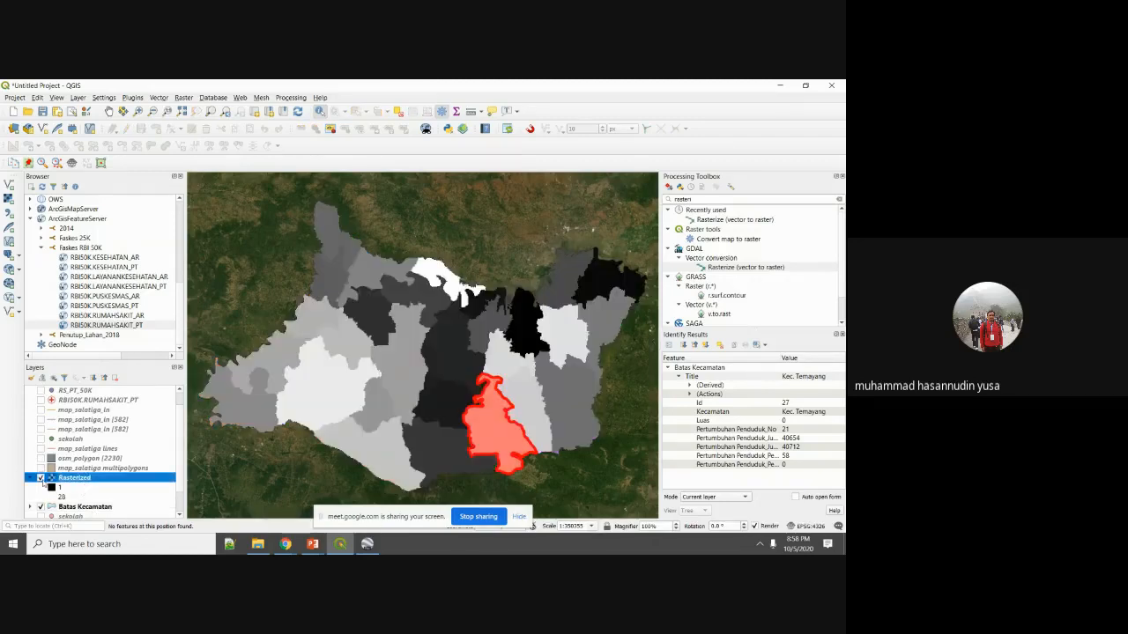
left_click(499, 430)
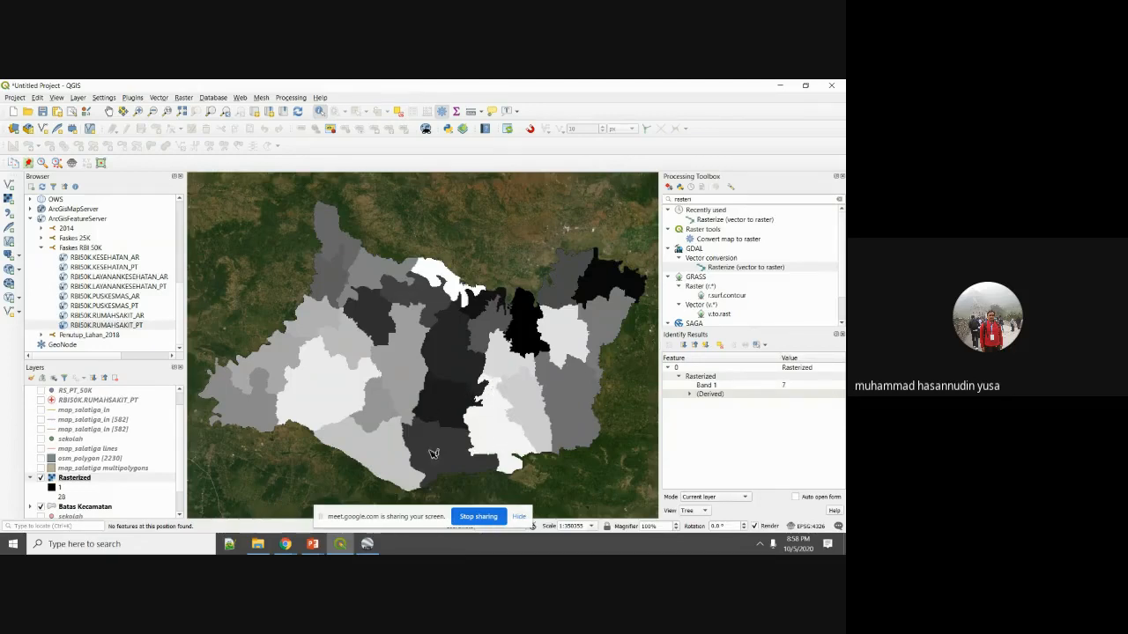
Read the raster values of two neighbouring districts and zoom in on the pixel edges.
left_click(396, 380)
left_click(364, 345)
scroll(334, 341, "up", 4)
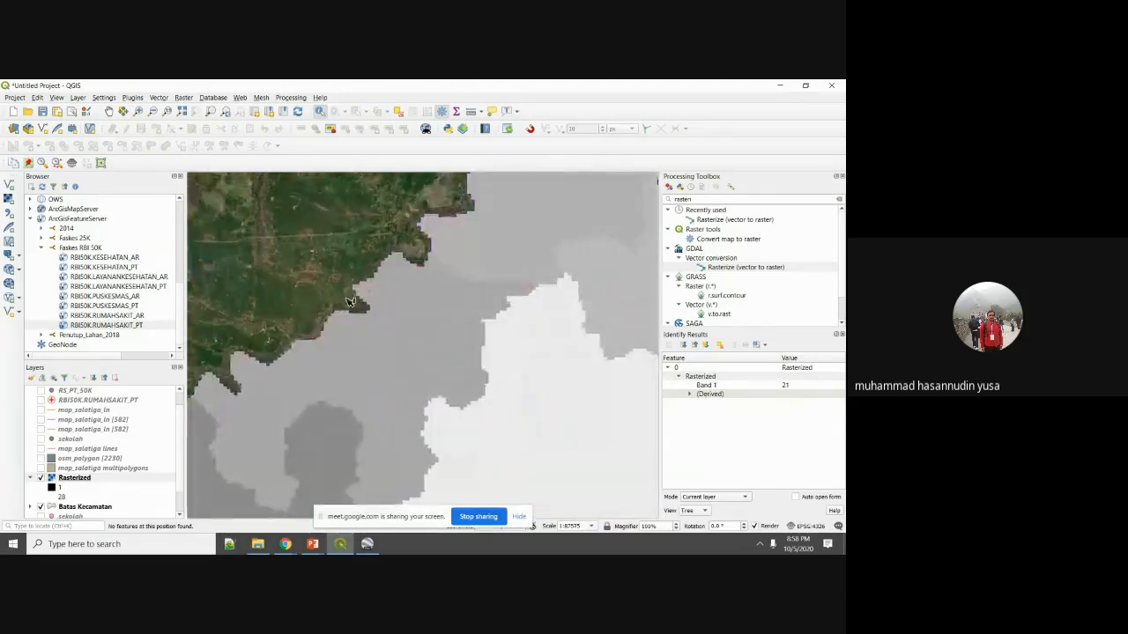
scroll(323, 335, "up", 1)
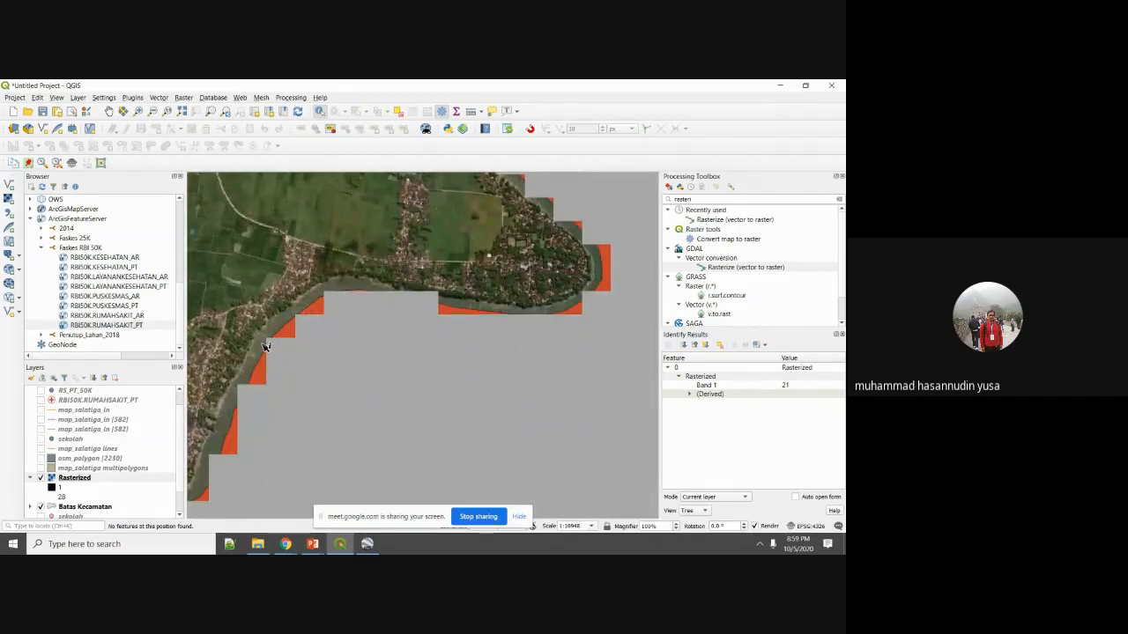
scroll(298, 364, "down", 6)
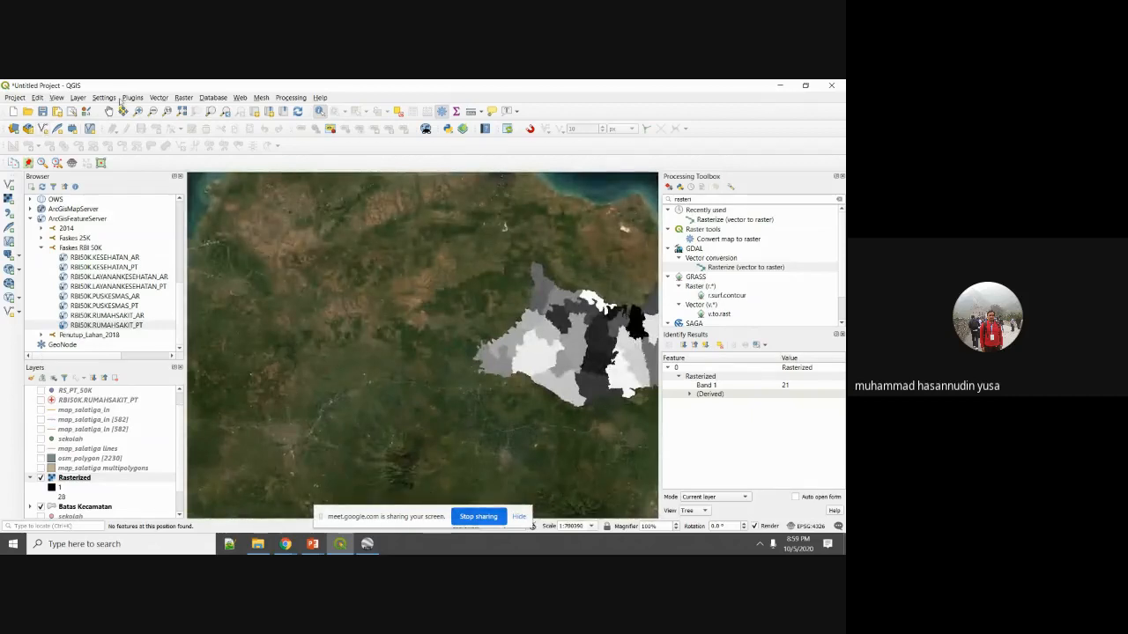
Recentre the whole district raster in view, then hide and collapse the Rasterized layer.
left_click(109, 111)
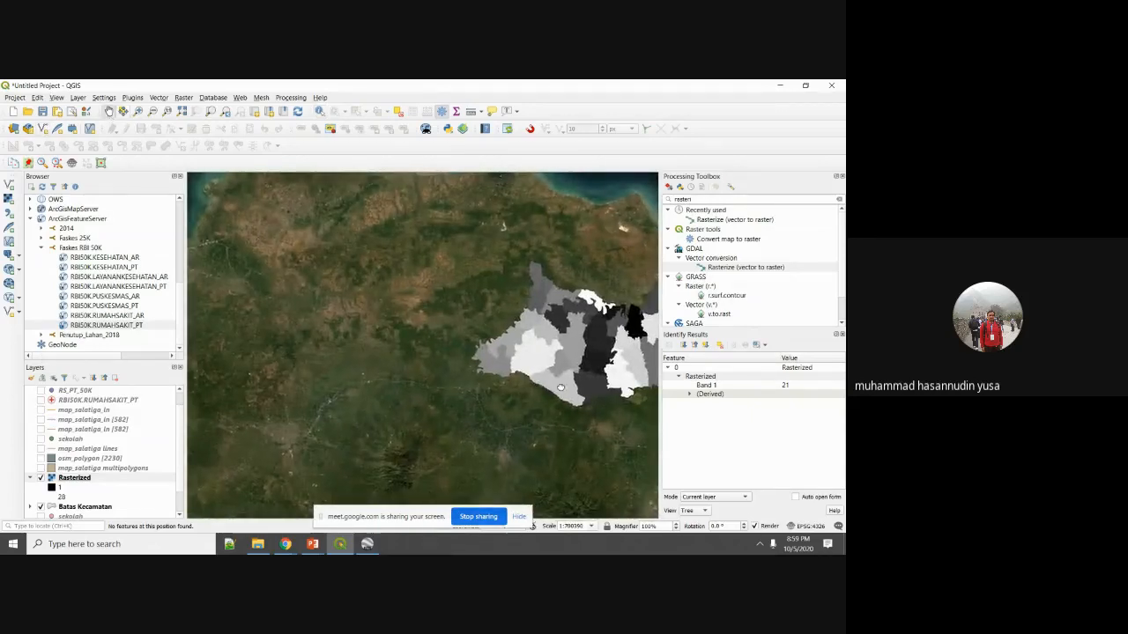
left_click_drag(619, 346, 443, 377)
scroll(442, 376, "up", 1)
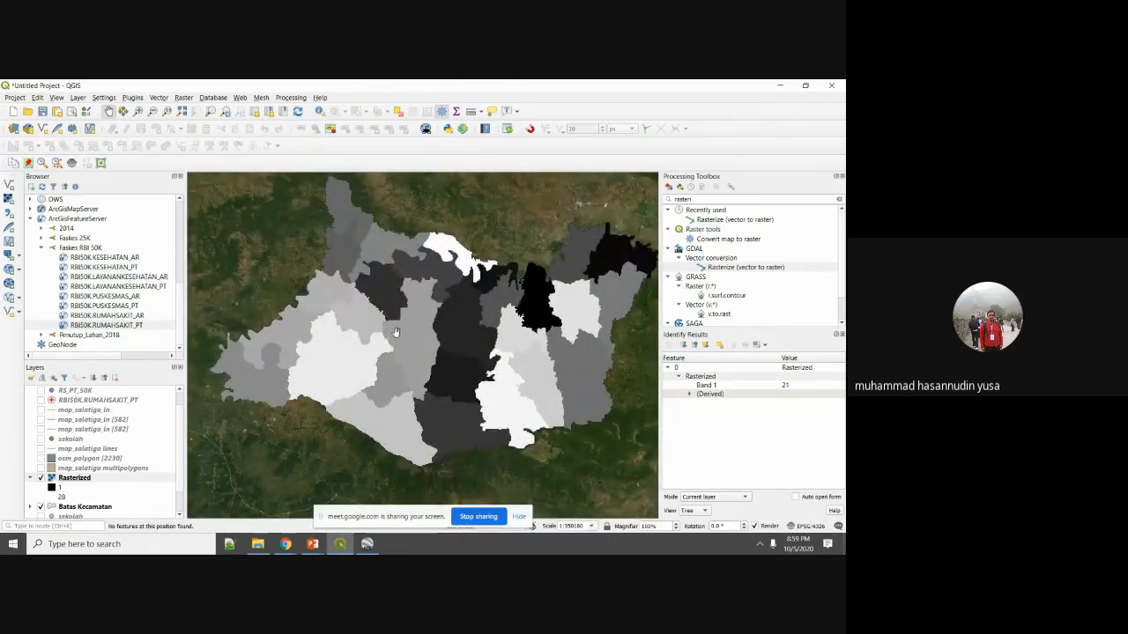
left_click_drag(473, 263, 448, 284)
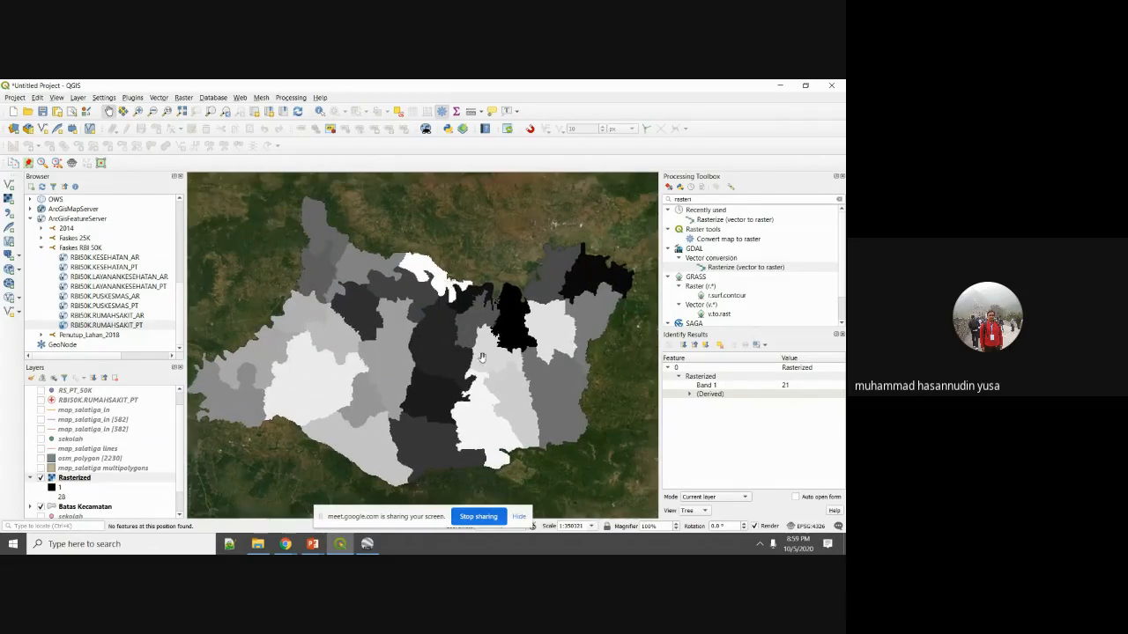
left_click_drag(381, 371, 410, 347)
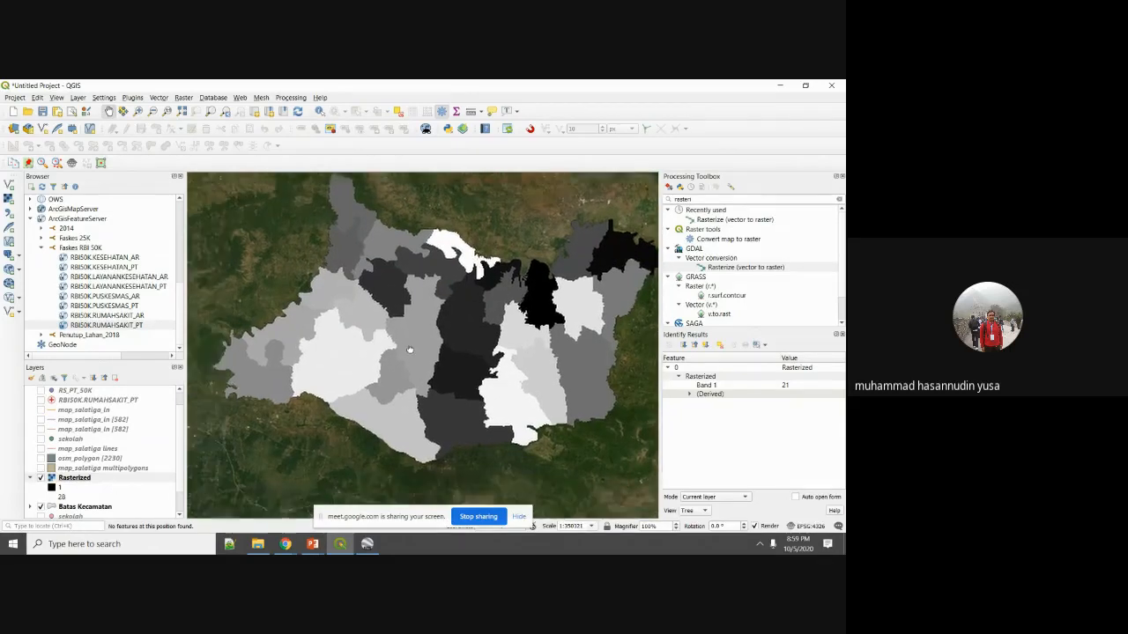
scroll(441, 357, "down", 2)
scroll(455, 356, "up", 3)
scroll(455, 356, "up", 1)
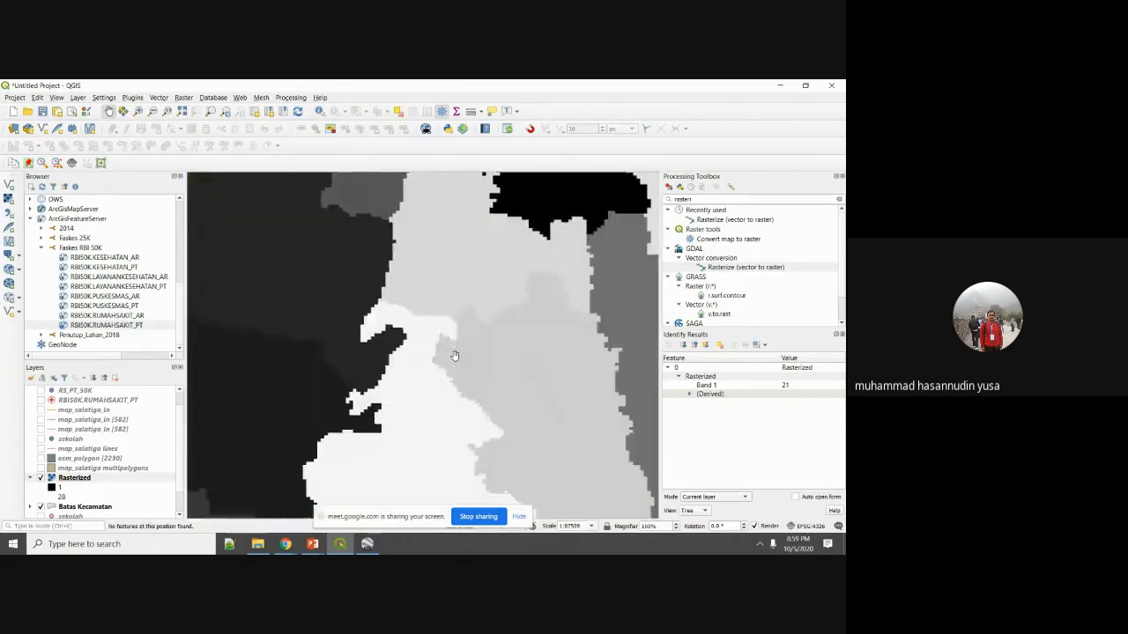
scroll(455, 354, "down", 2)
left_click_drag(397, 383, 386, 378)
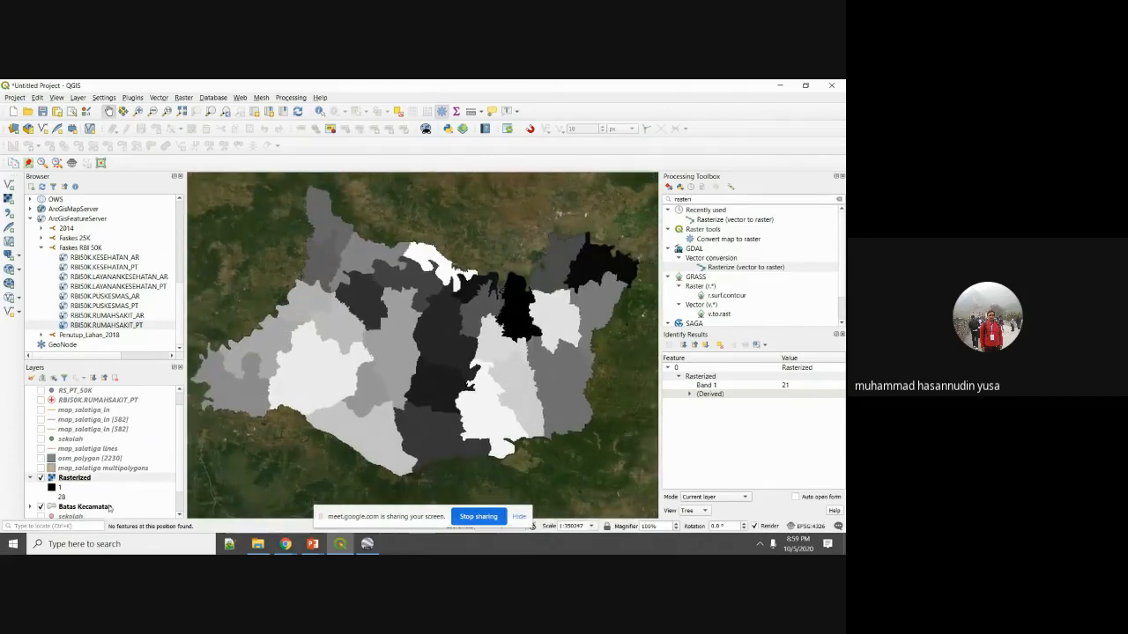
left_click(41, 477)
left_click(30, 477)
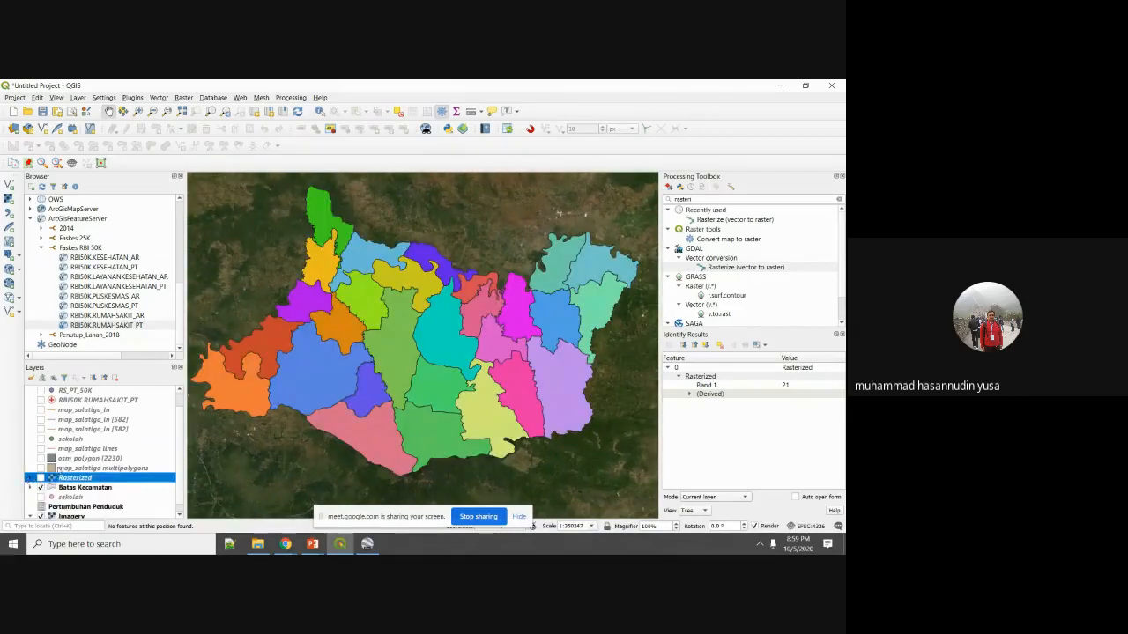
Advance the slide show from Hasil Rasterisasi through Masukkan Parameter to Hasil Polygonisasi, then return to QGIS.
mouse_move(312, 544)
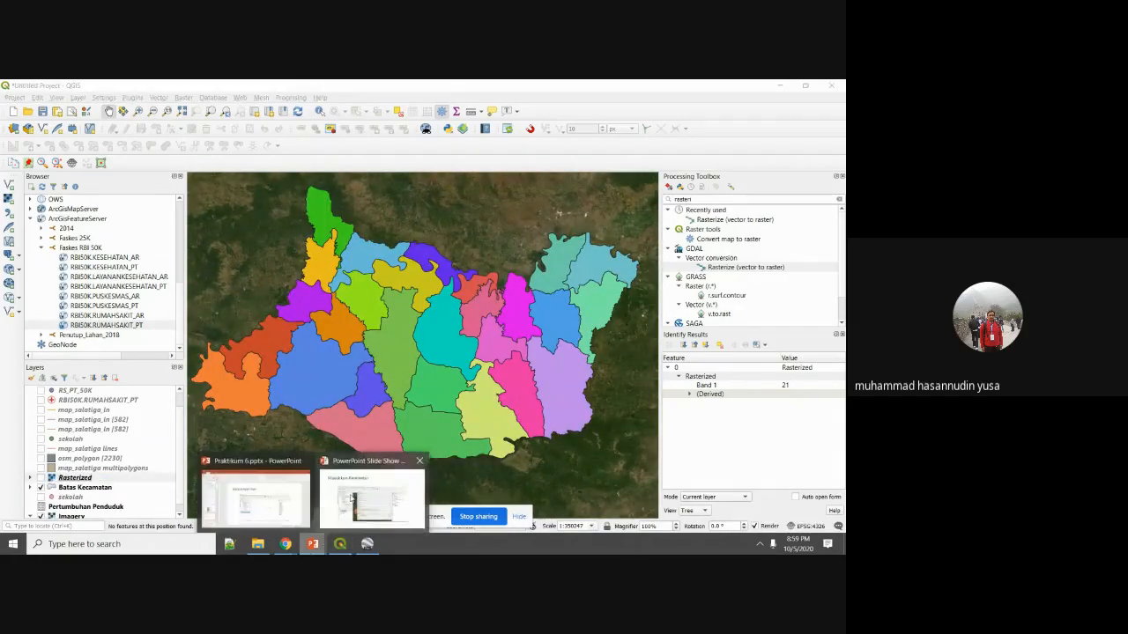
left_click(354, 498)
left_click(360, 485)
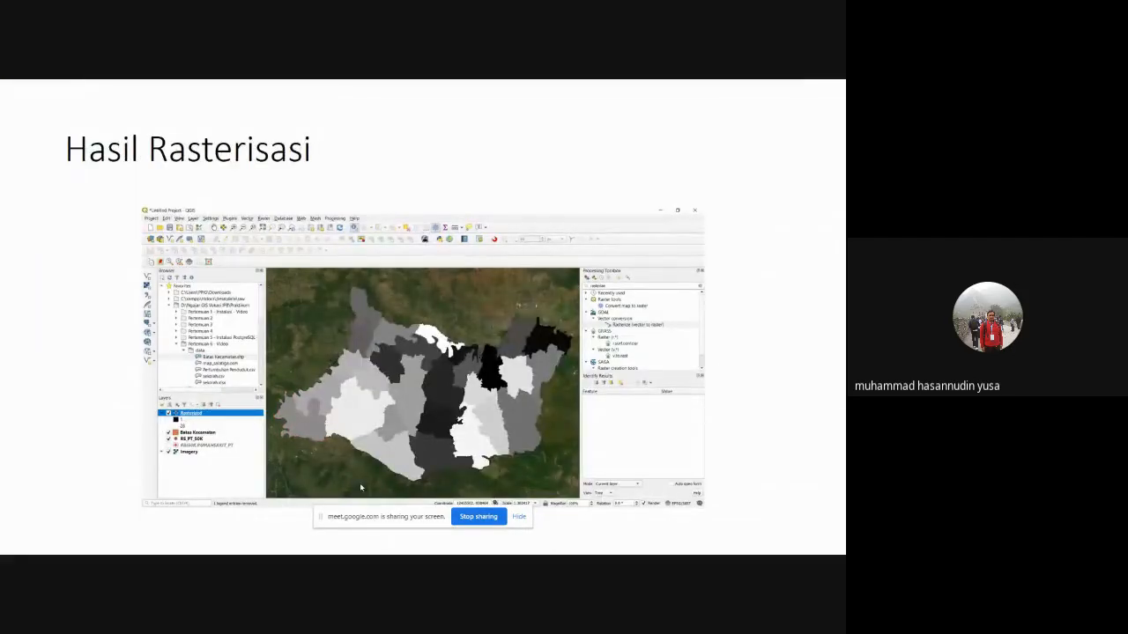
left_click(360, 483)
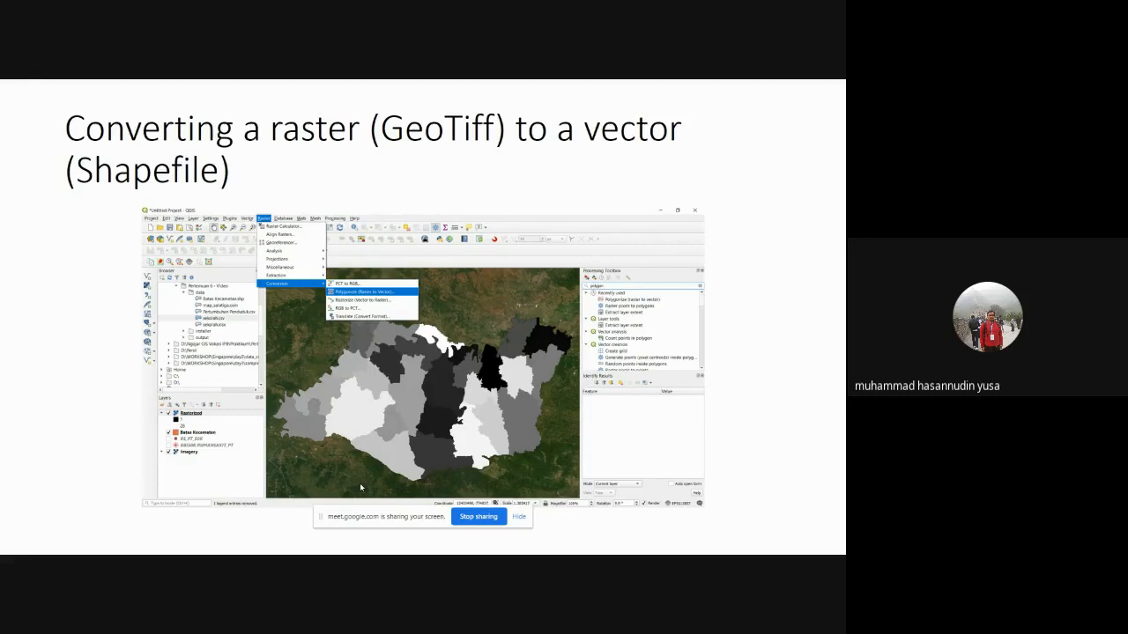
key("Right")
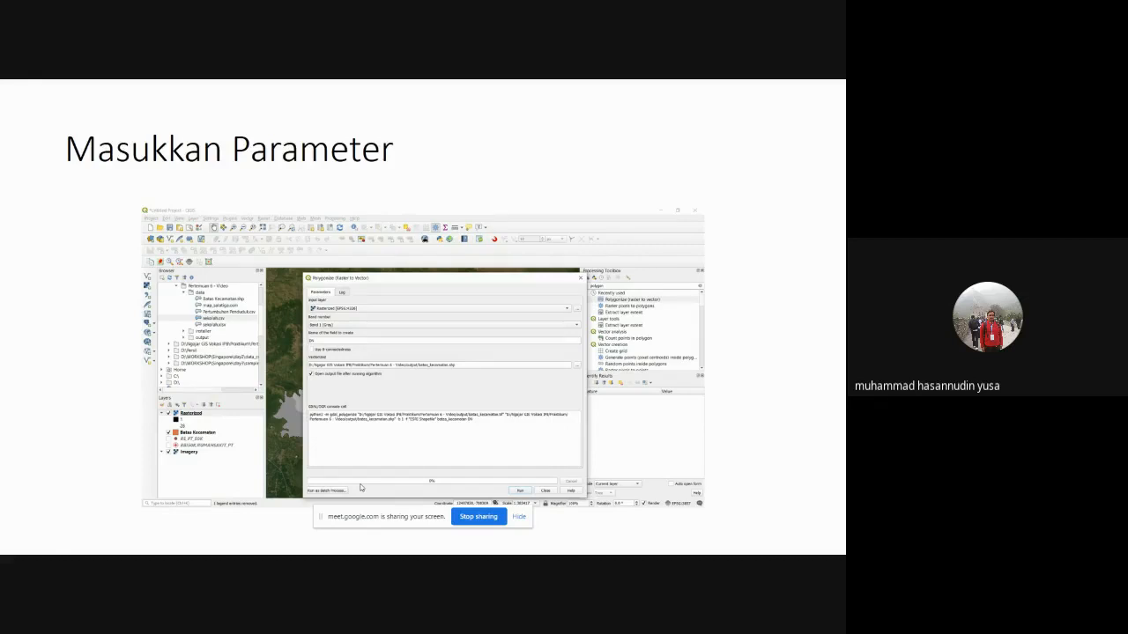
key("Right")
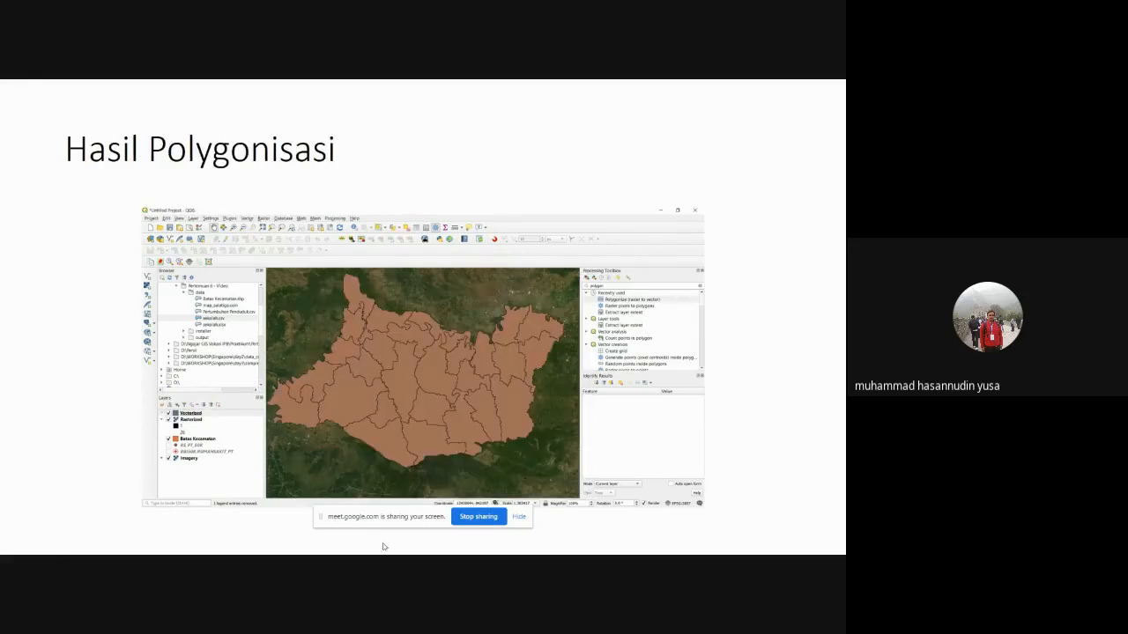
key("super")
left_click(341, 544)
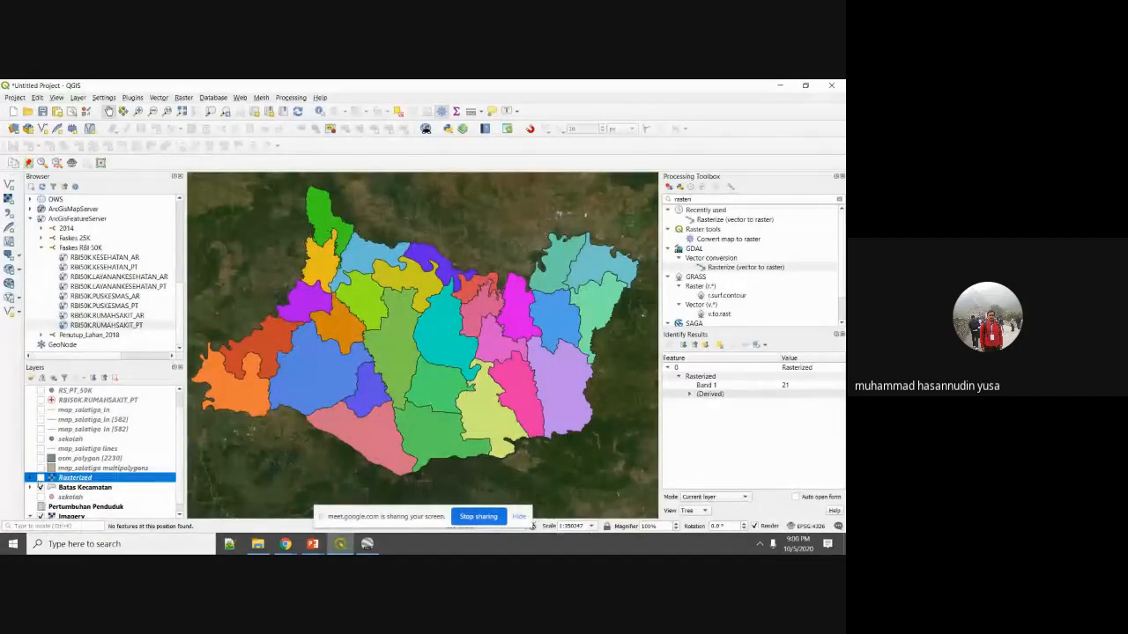
Show the Rasterized layer and open Polygonize (Raster to Vector) with Rasterized as input.
left_click(40, 478)
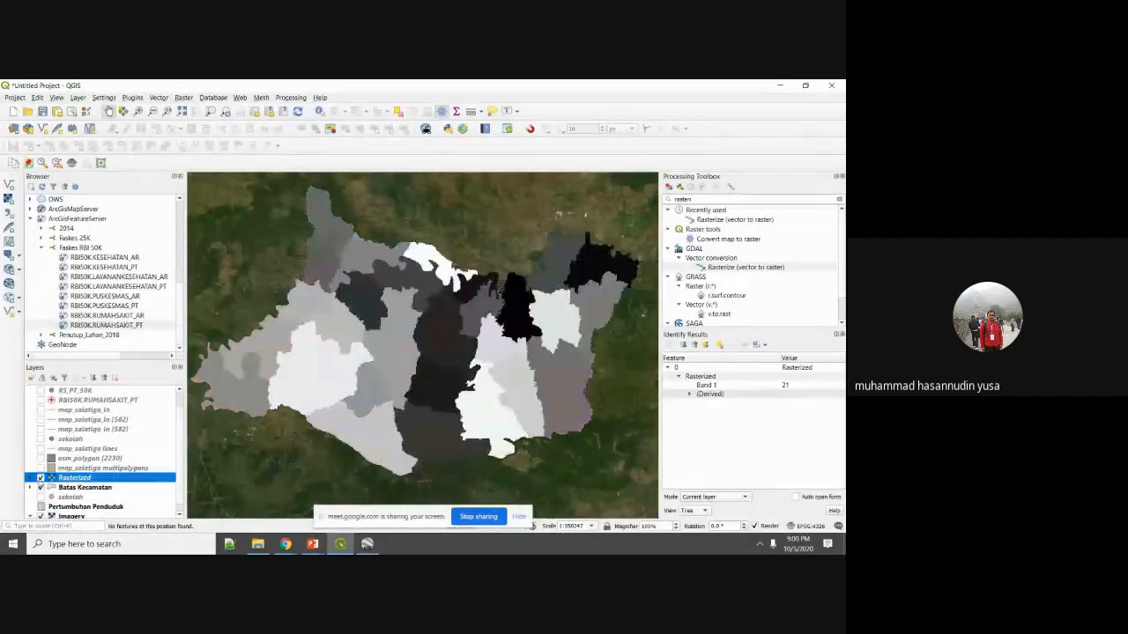
left_click(183, 97)
mouse_move(256, 194)
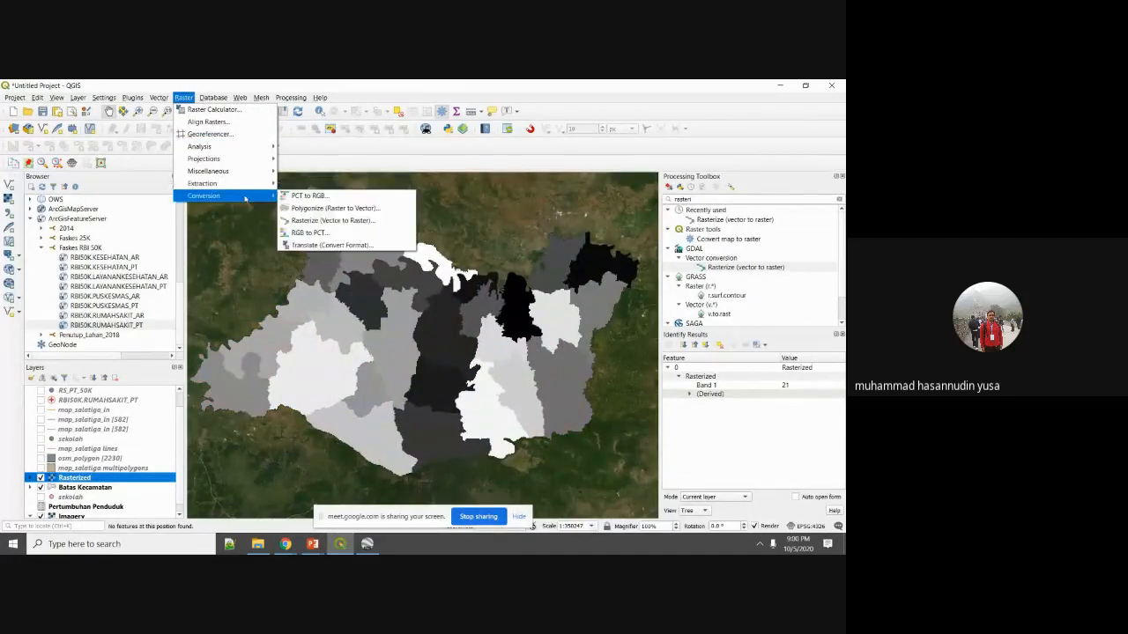
left_click(298, 213)
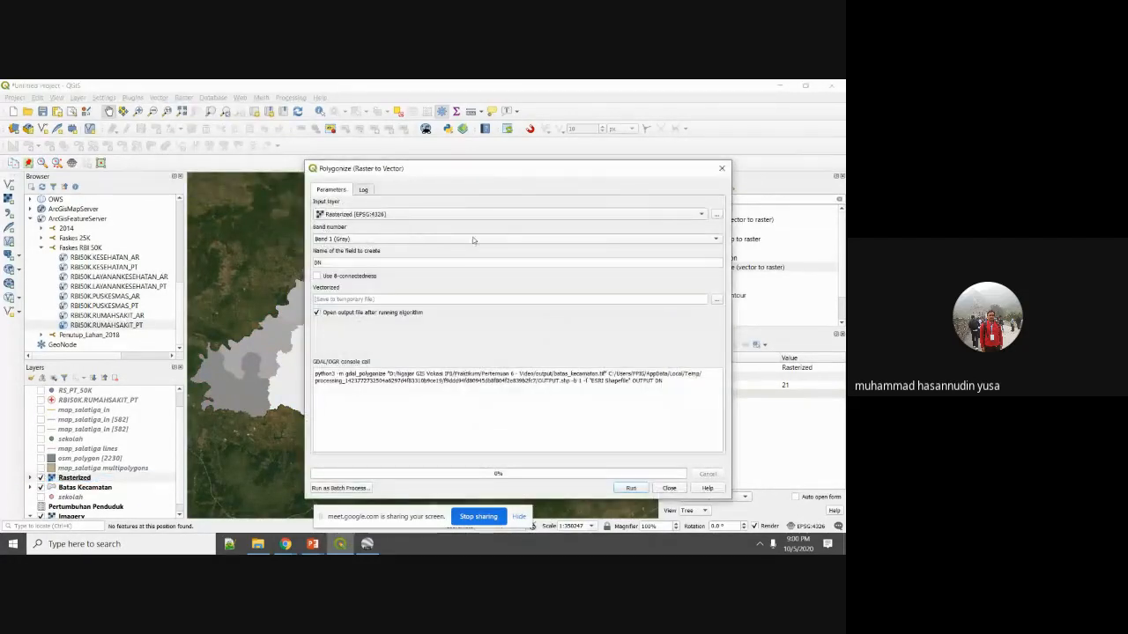
left_click(509, 220)
left_click(508, 217)
Set the output to a shapefile named batas_kecamatan_raster.shp.
left_click(721, 301)
left_click(731, 323)
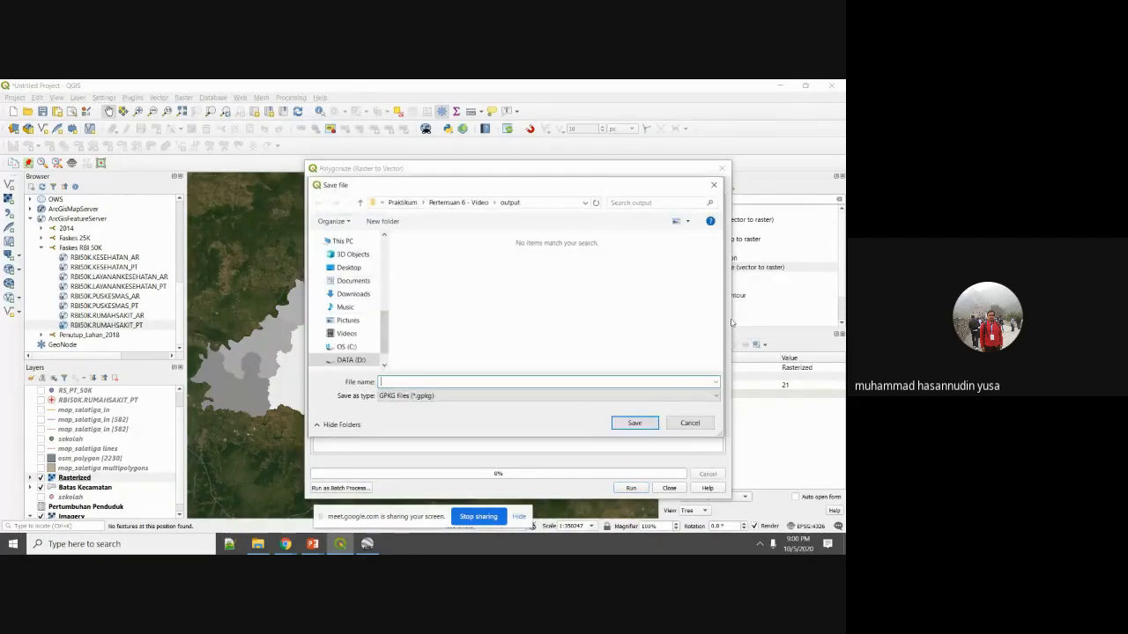
left_click(685, 397)
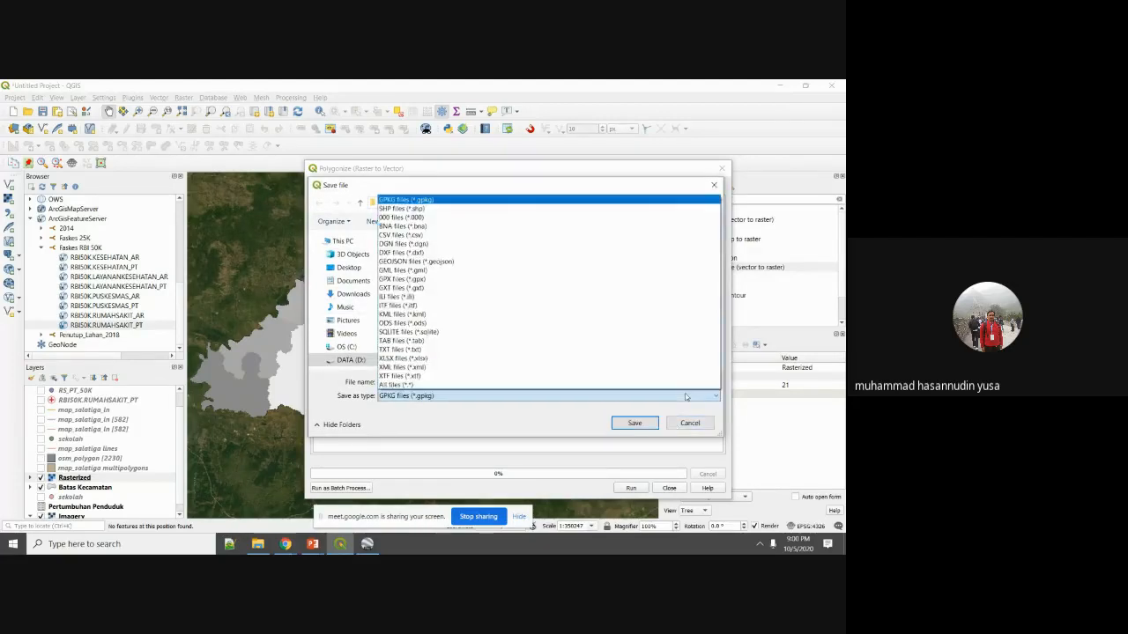
left_click(608, 200)
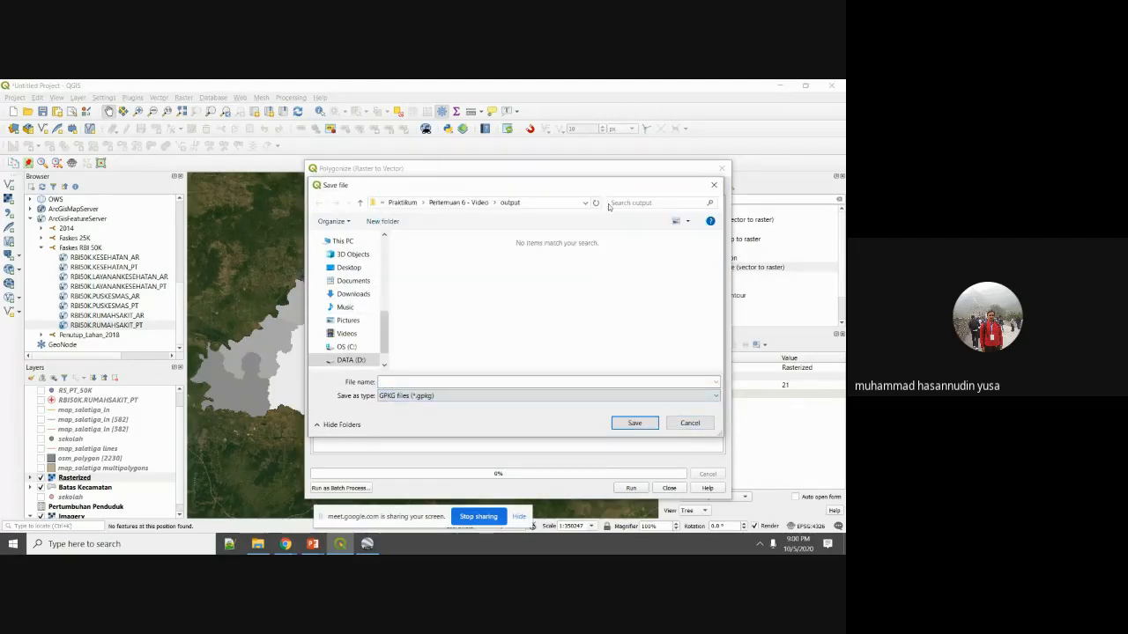
left_click(633, 395)
left_click(546, 212)
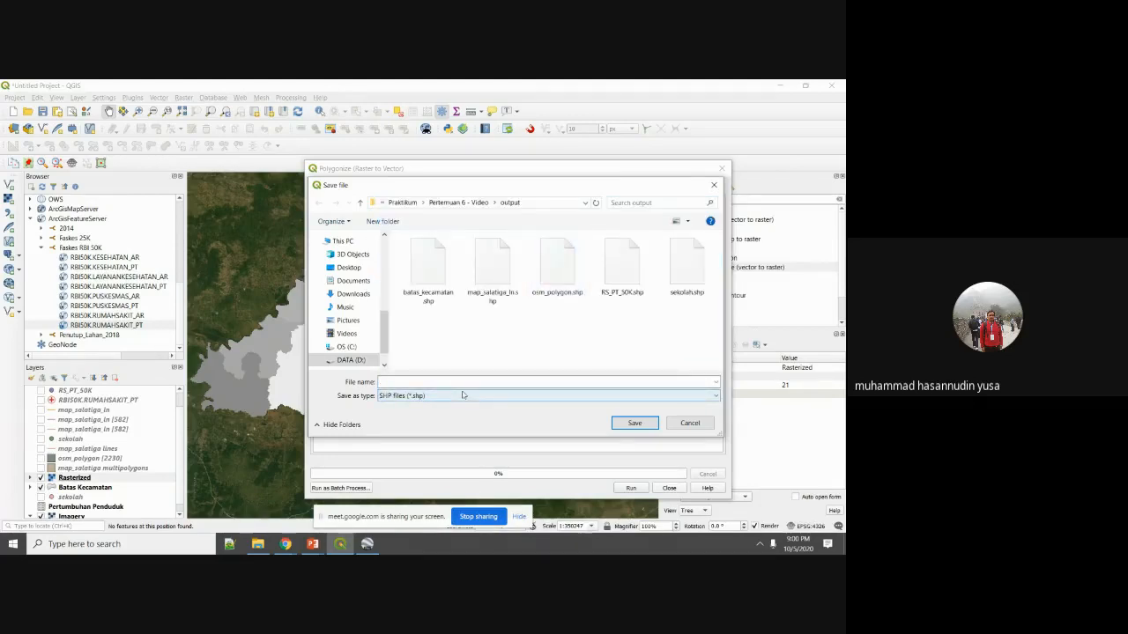
left_click(433, 272)
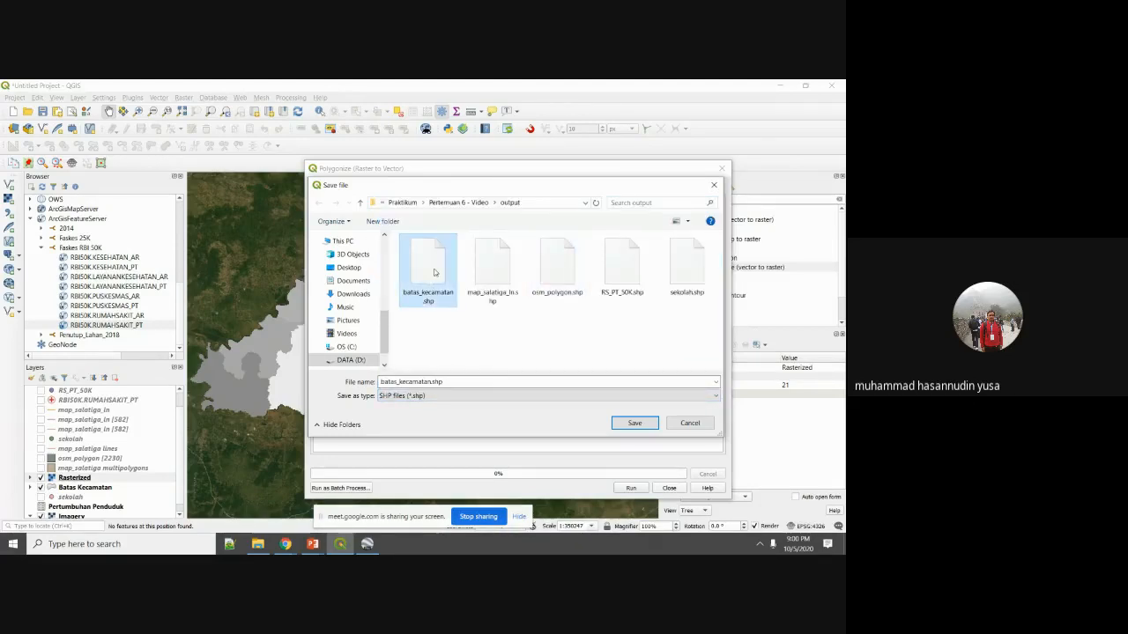
left_click(432, 381)
left_click(433, 382)
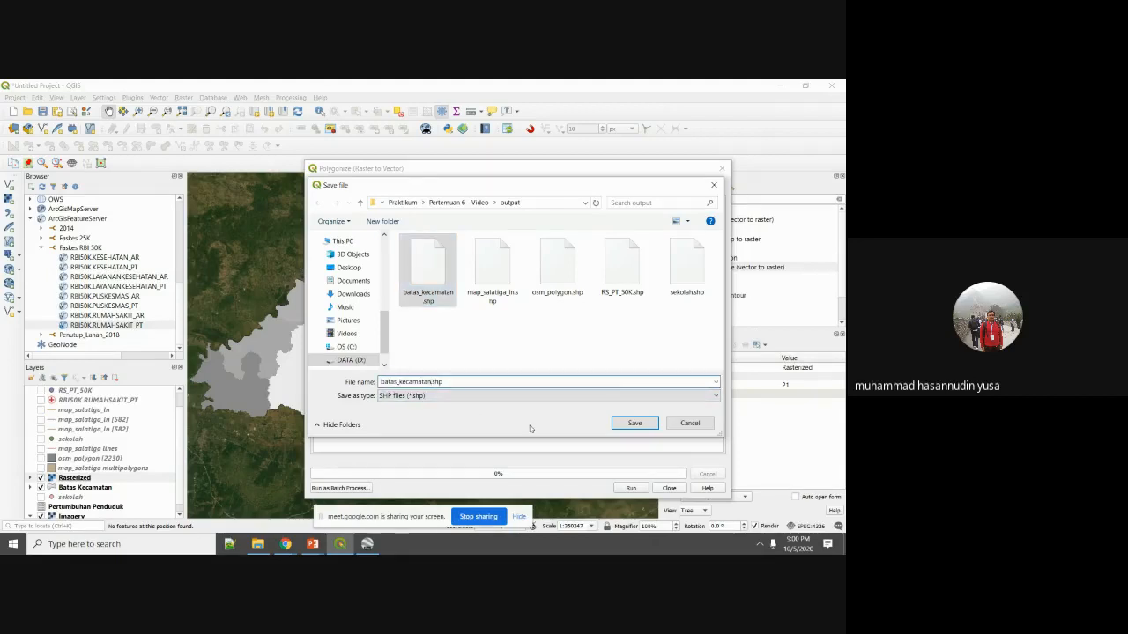
type("_raster")
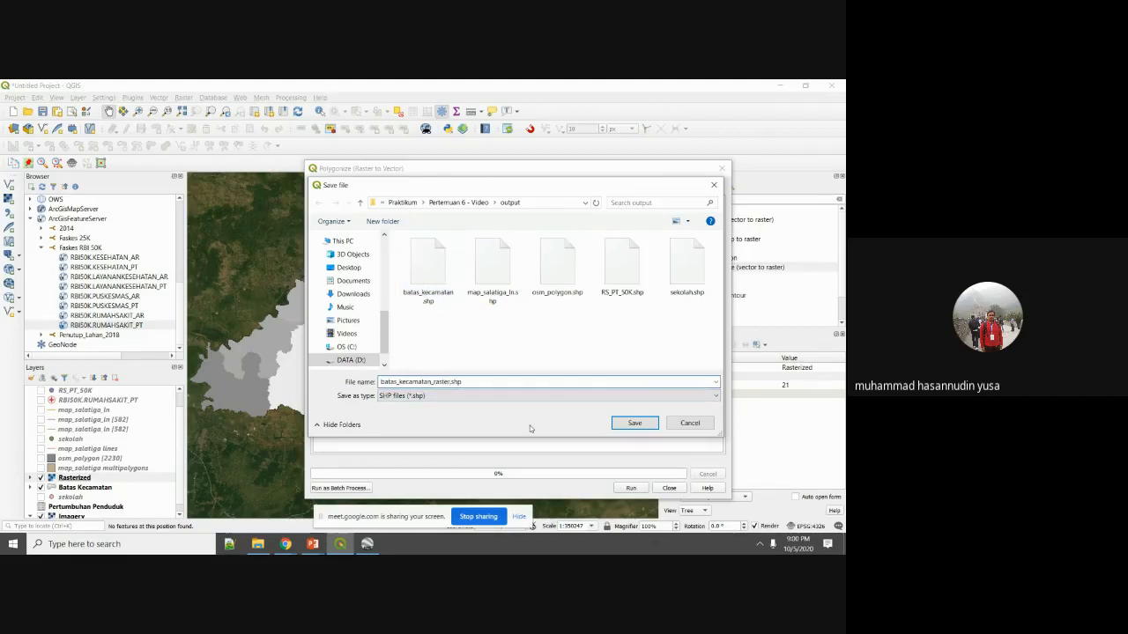
left_click(636, 423)
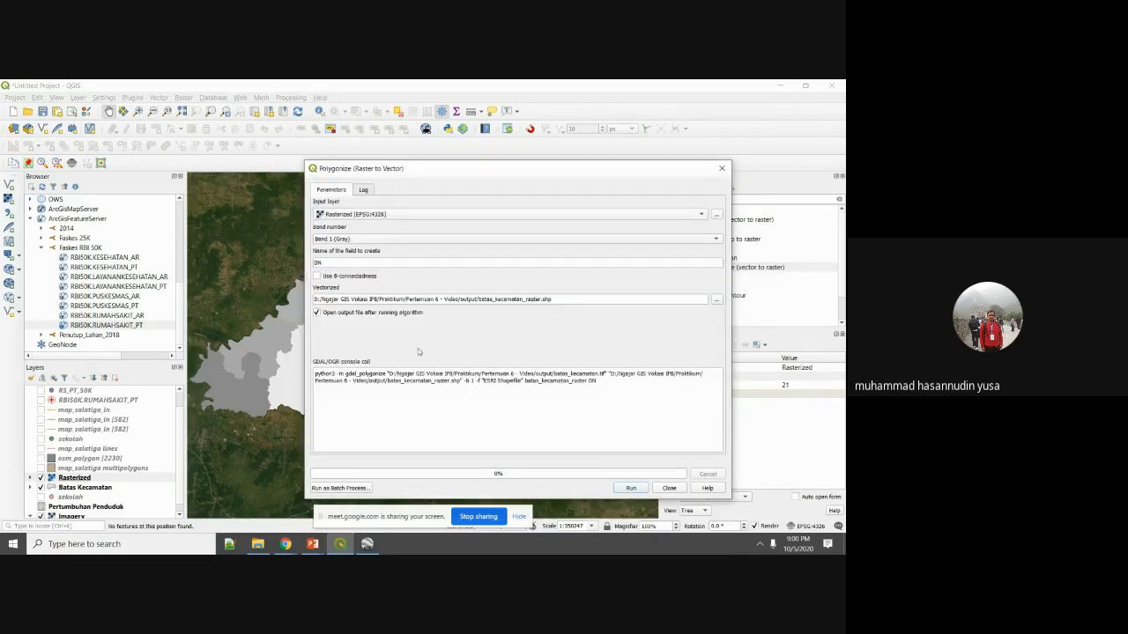
Run Polygonize, close the tool and zoom in on the new Vectorized districts.
left_click(621, 490)
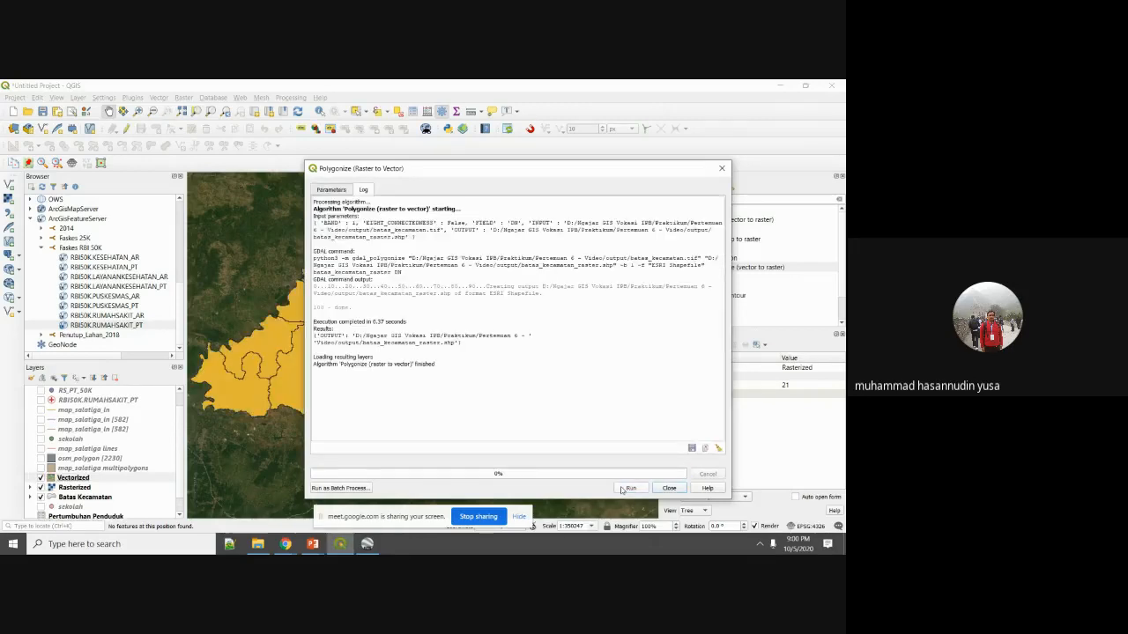
left_click(668, 488)
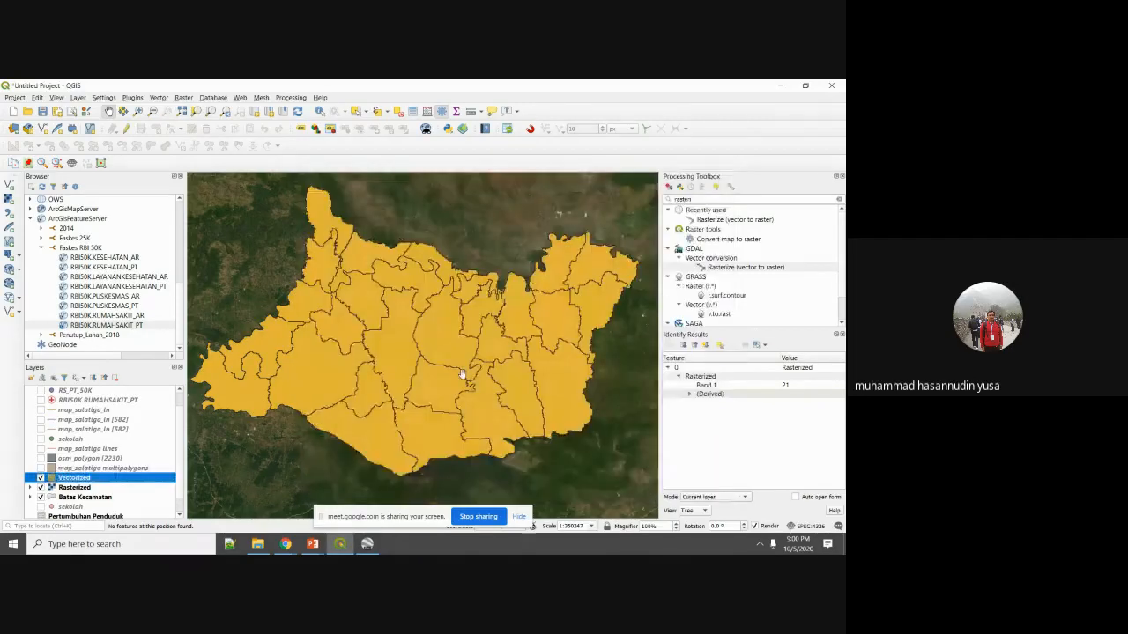
scroll(406, 359, "up", 2)
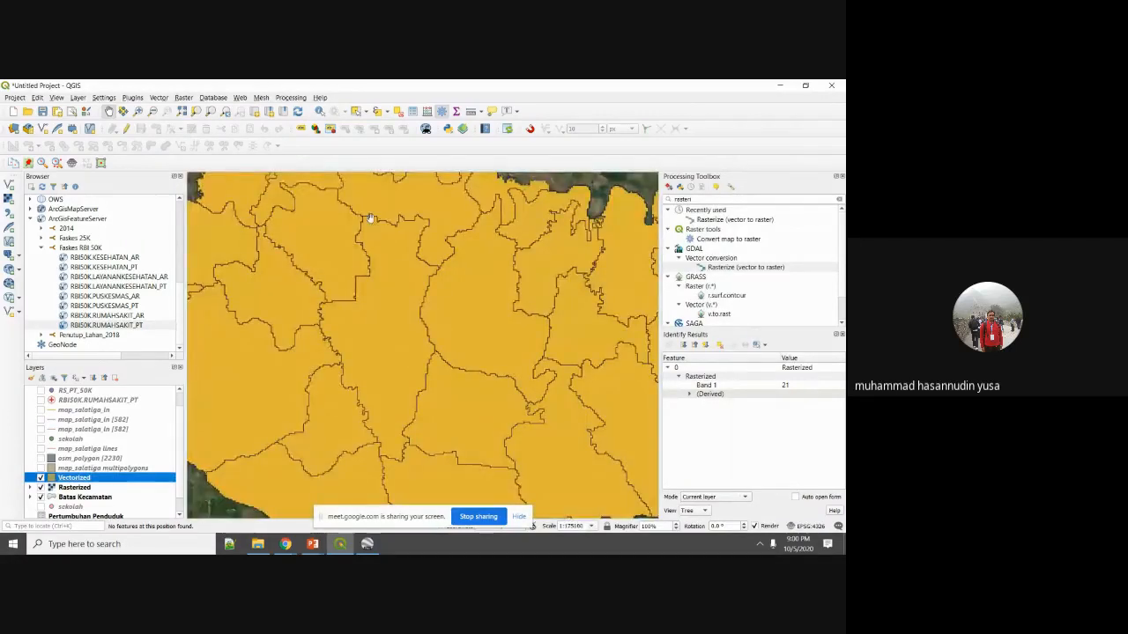
scroll(378, 240, "up", 1)
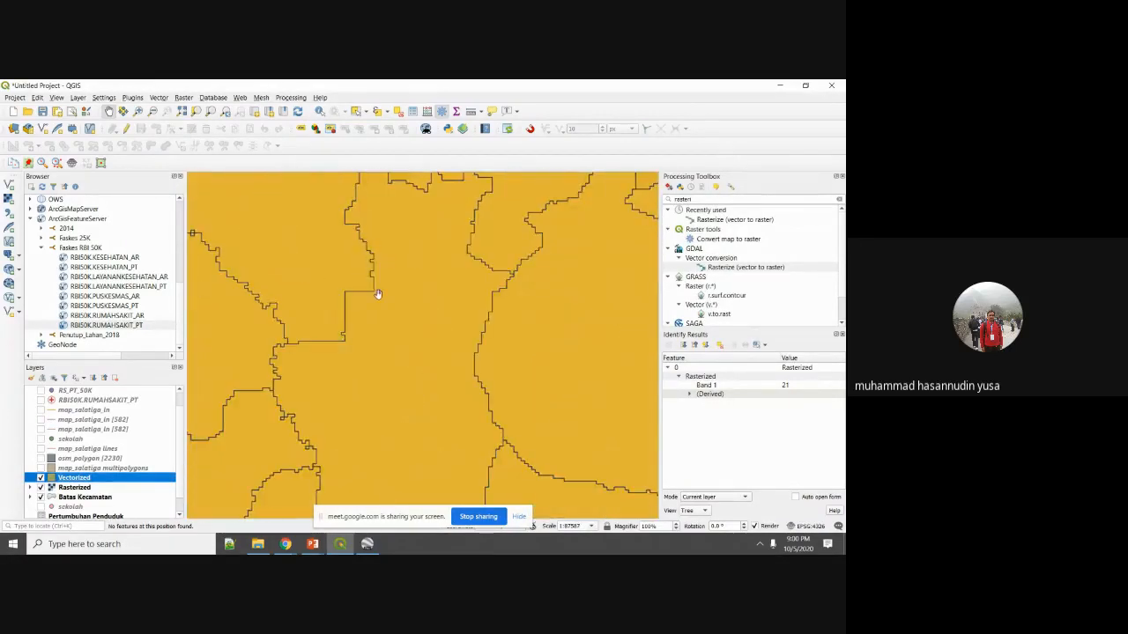
scroll(392, 313, "down", 2)
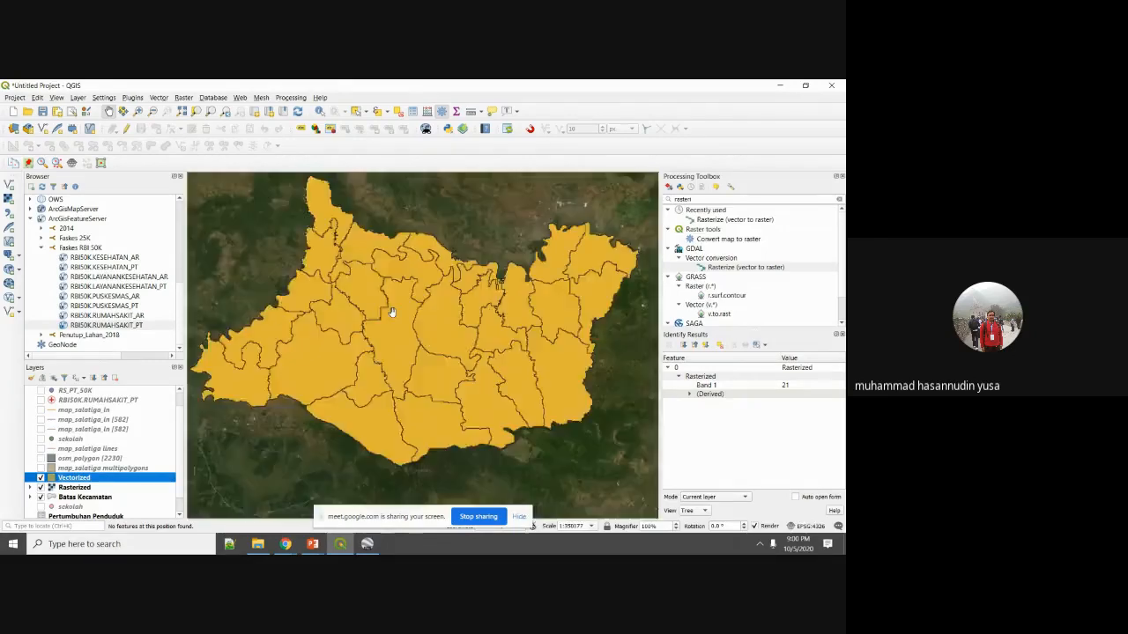
scroll(391, 298, "up", 2)
left_click_drag(433, 339, 423, 294)
scroll(423, 293, "down", 1)
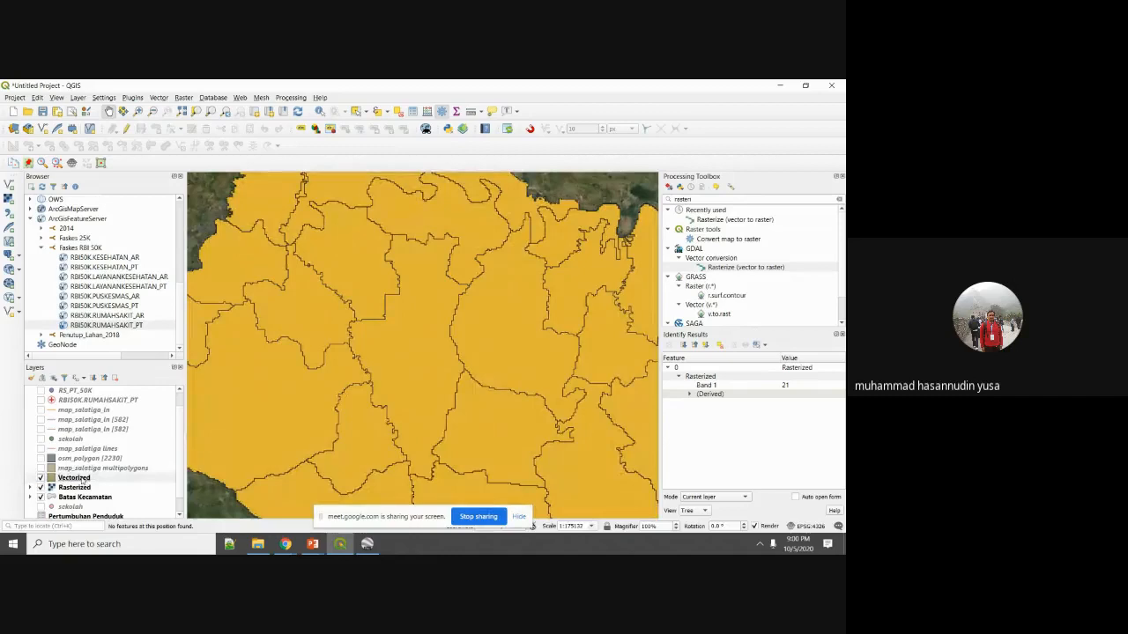
Identify two Vectorized districts to read their DN values, 18 and 4.
left_click(320, 111)
left_click(420, 344)
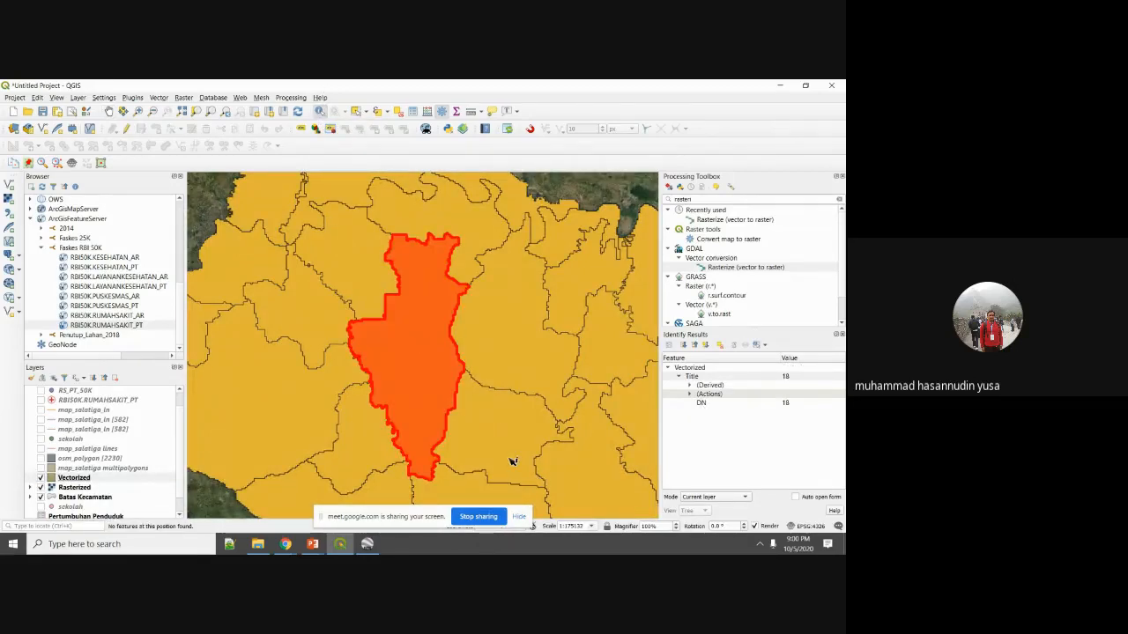
left_click(511, 456)
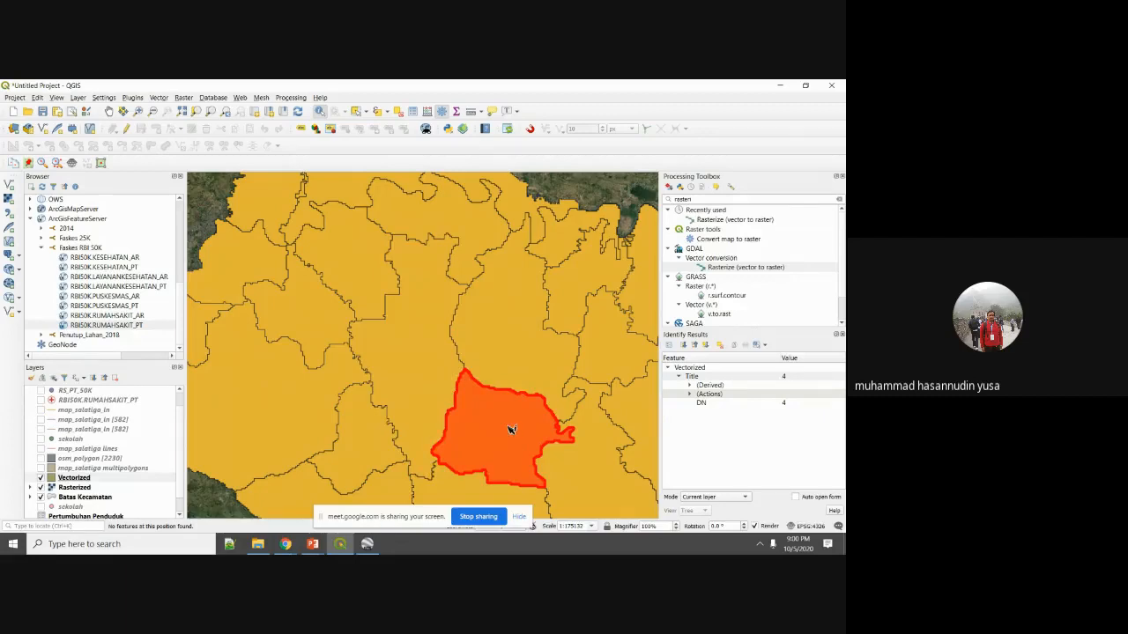
left_click(95, 478)
Style the Vectorized layer as Categorized by DN with random colours.
right_click(96, 480)
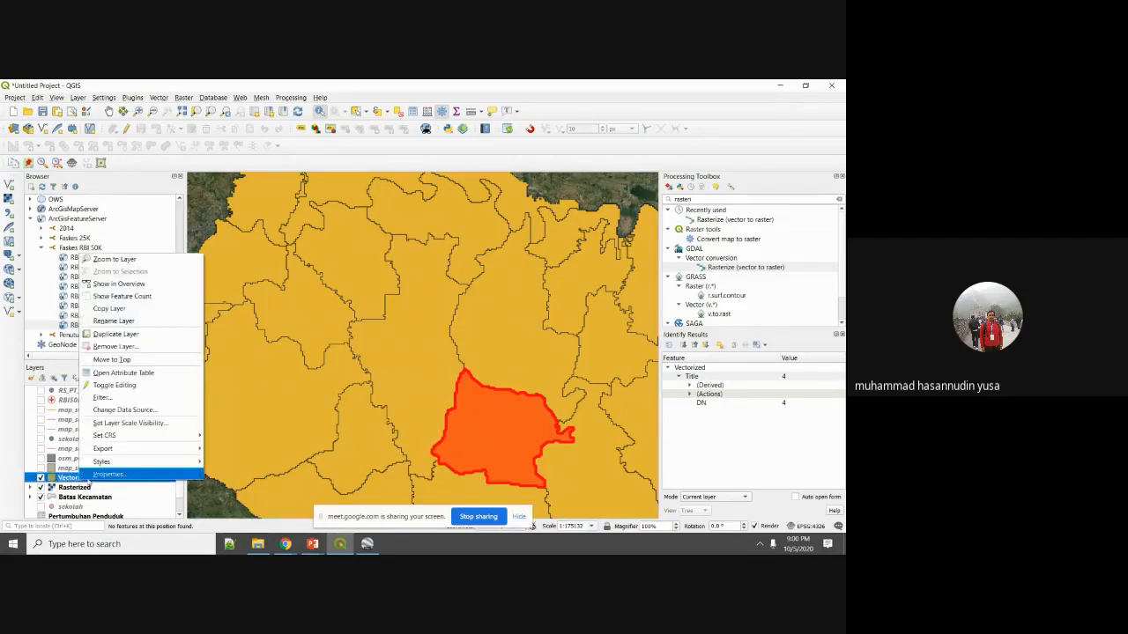
key("Escape")
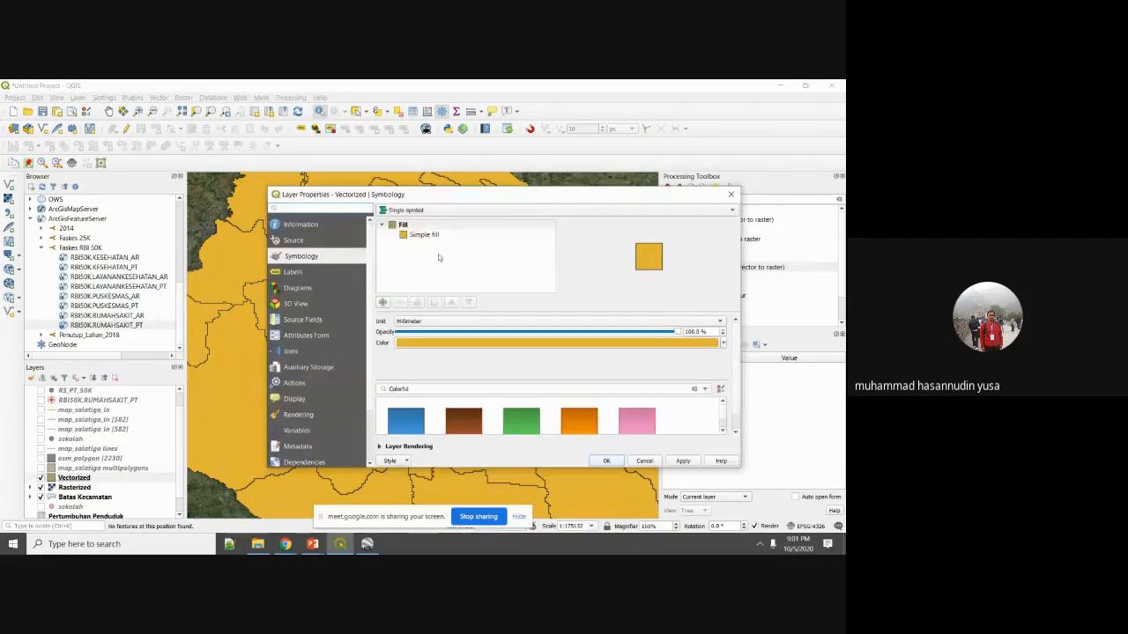
left_click(414, 212)
left_click(414, 222)
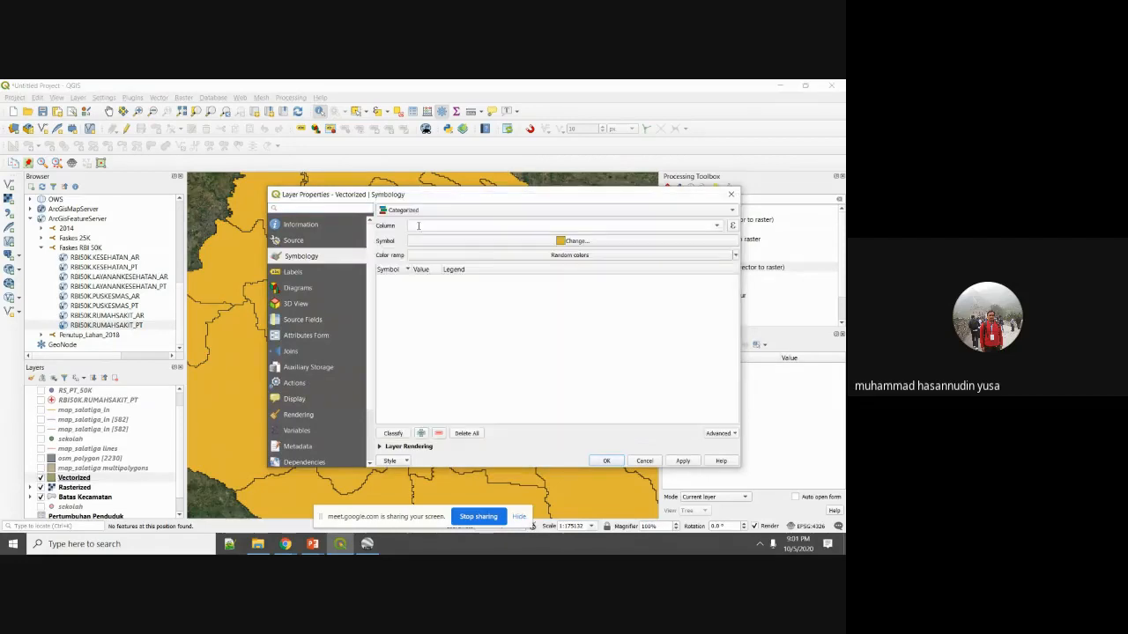
left_click(719, 227)
left_click(687, 236)
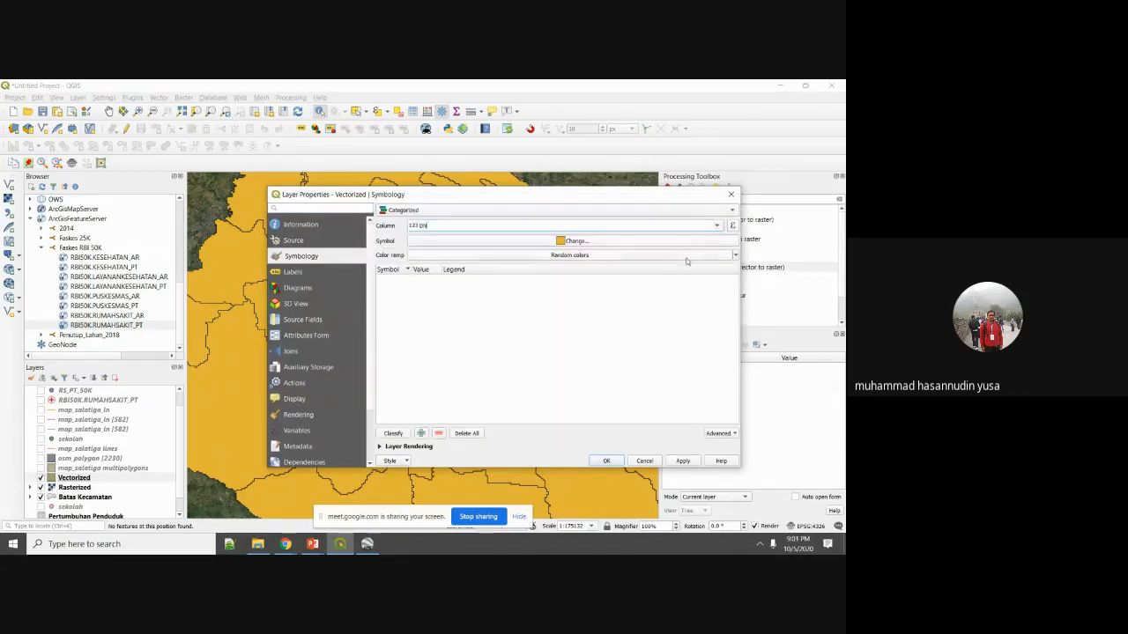
left_click(393, 434)
scroll(555, 370, "down", 5)
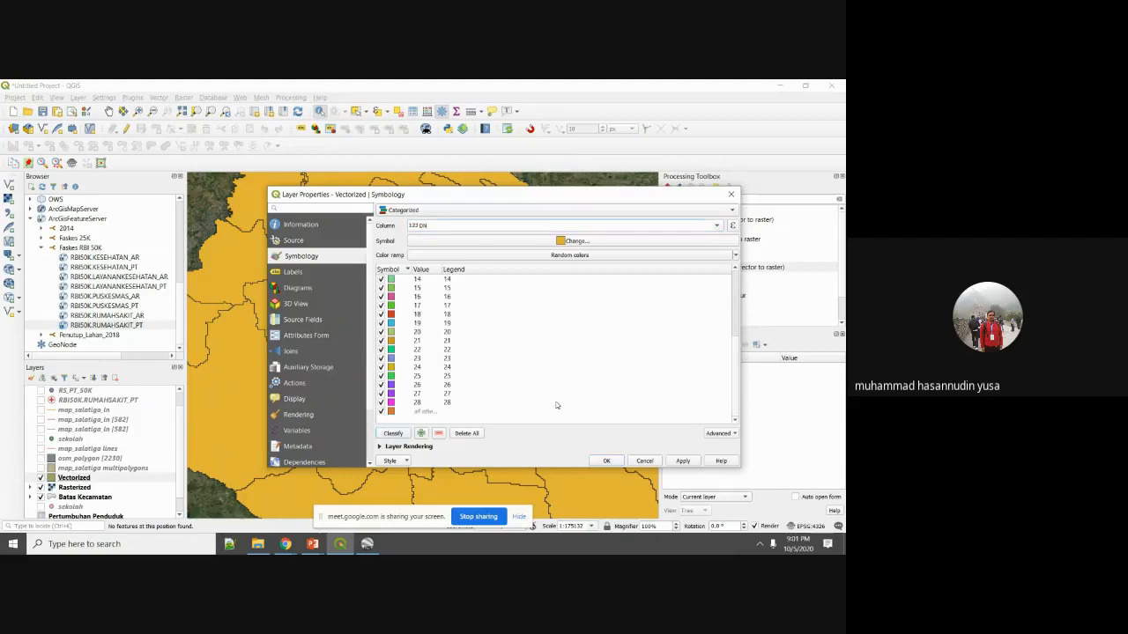
left_click(683, 460)
left_click(607, 461)
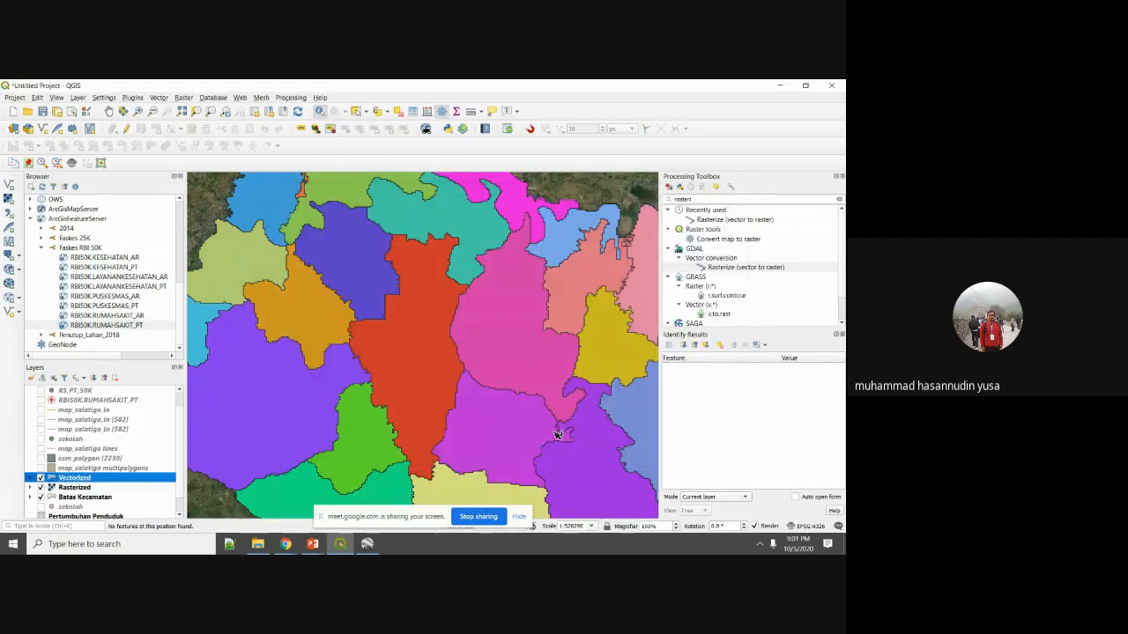
Check the DN values of four neighbouring Vectorized districts.
scroll(541, 443, "down", 3)
scroll(519, 352, "up", 2)
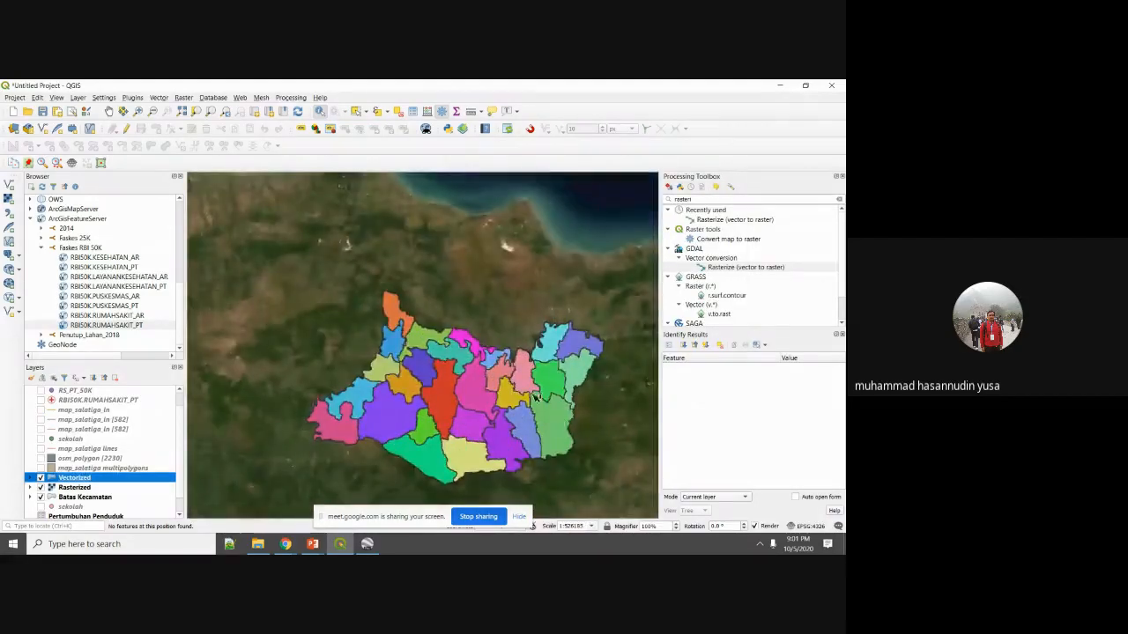
left_click(574, 422)
left_click(518, 433)
left_click(495, 392)
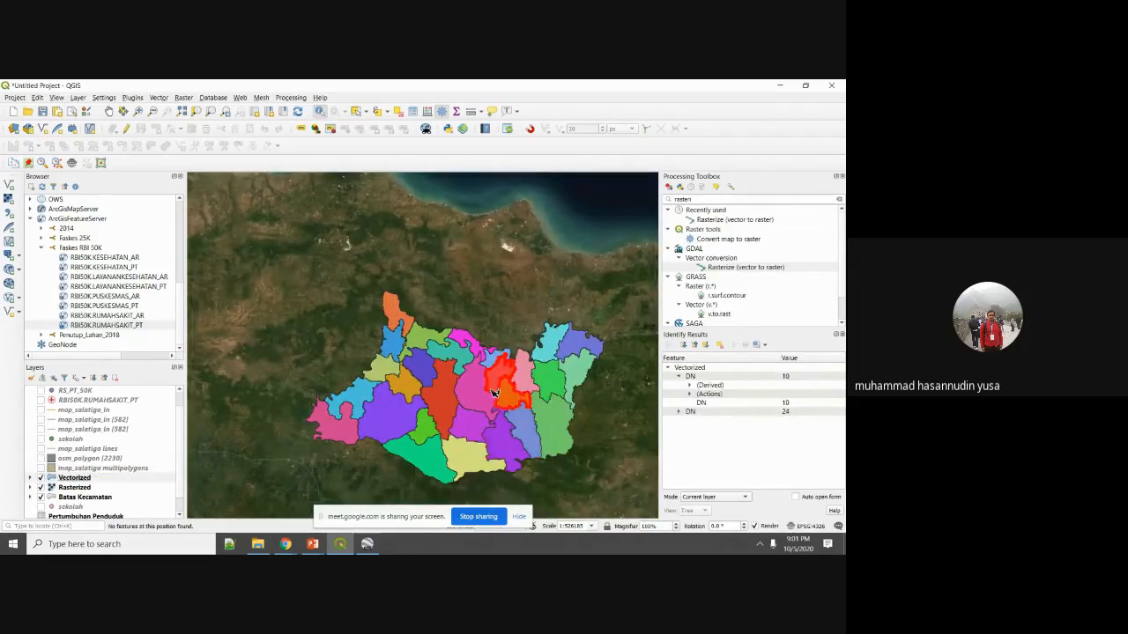
left_click(477, 397)
scroll(475, 471, "up", 2)
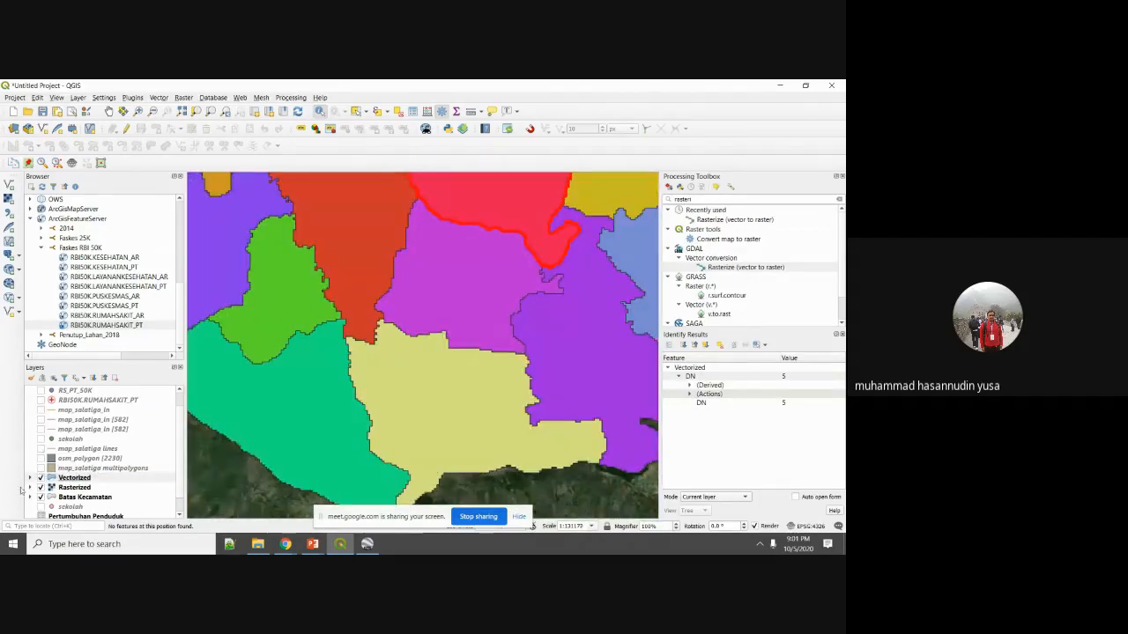
Compare the Vectorized and Rasterized layers by toggling them, then clear the identify results.
left_click(40, 478)
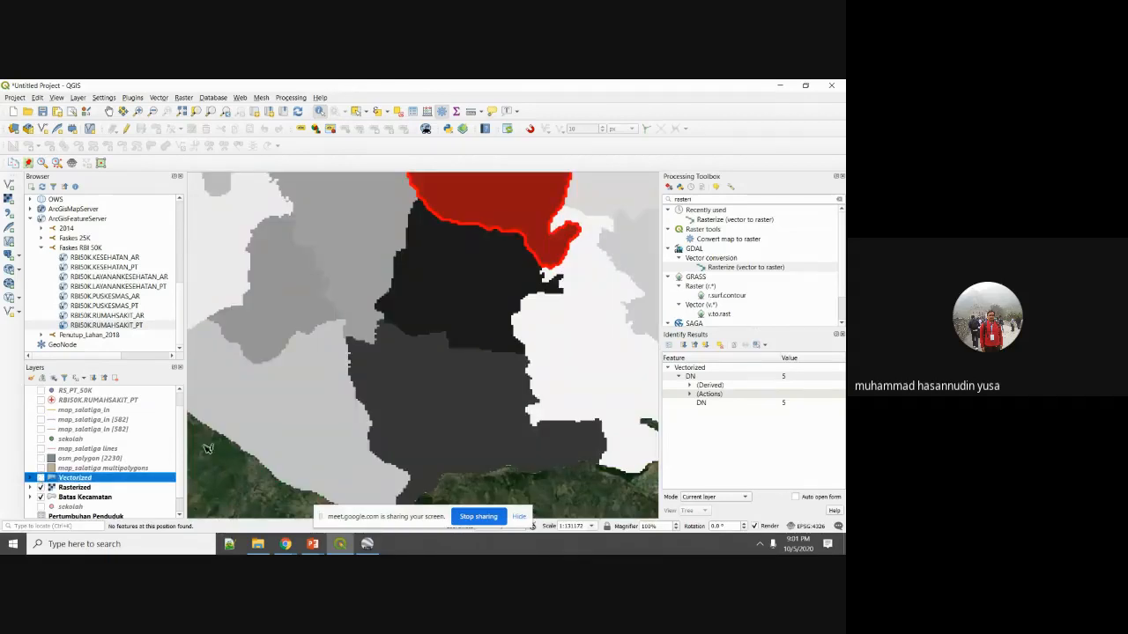
scroll(208, 450, "up", 3)
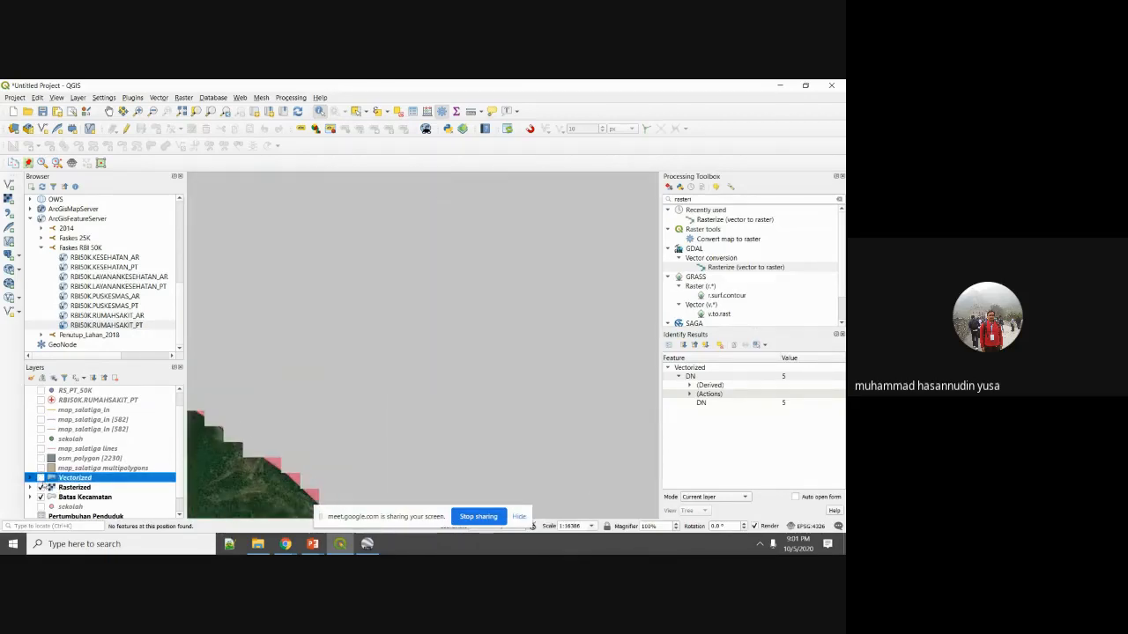
left_click(40, 487)
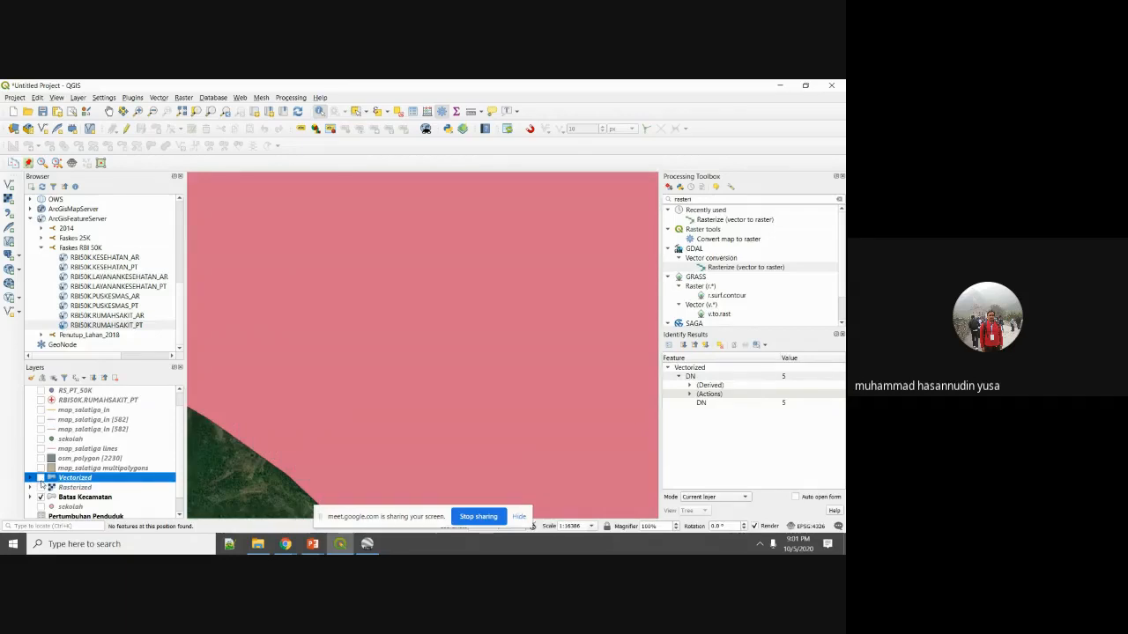
left_click(40, 478)
left_click(40, 478)
left_click(40, 478)
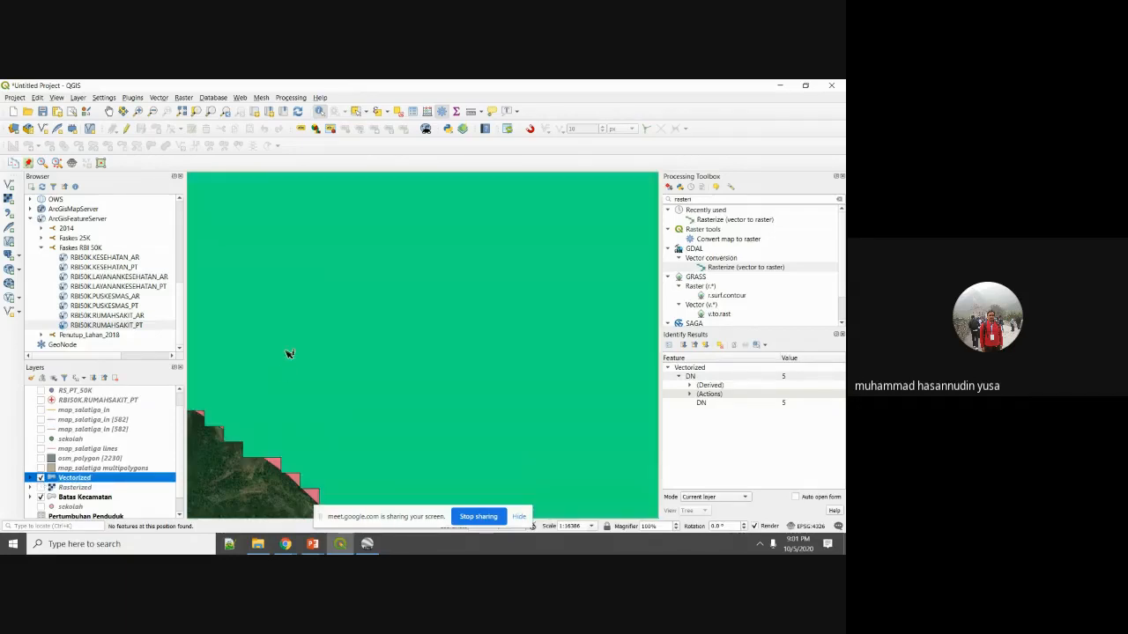
scroll(289, 353, "down", 3)
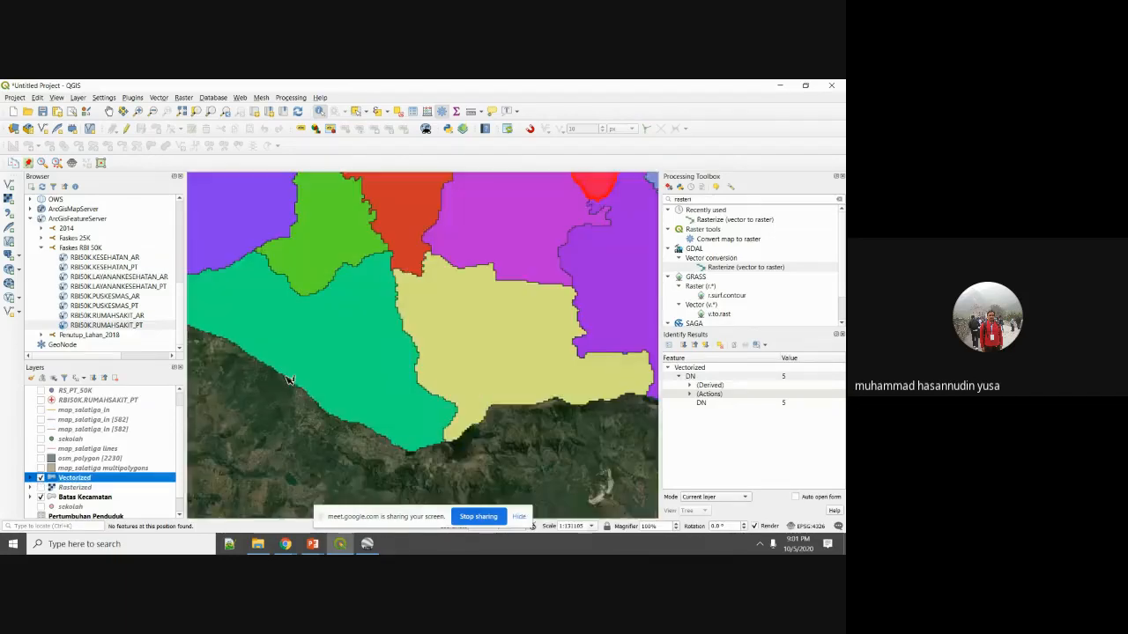
scroll(258, 363, "down", 1)
scroll(312, 325, "up", 1)
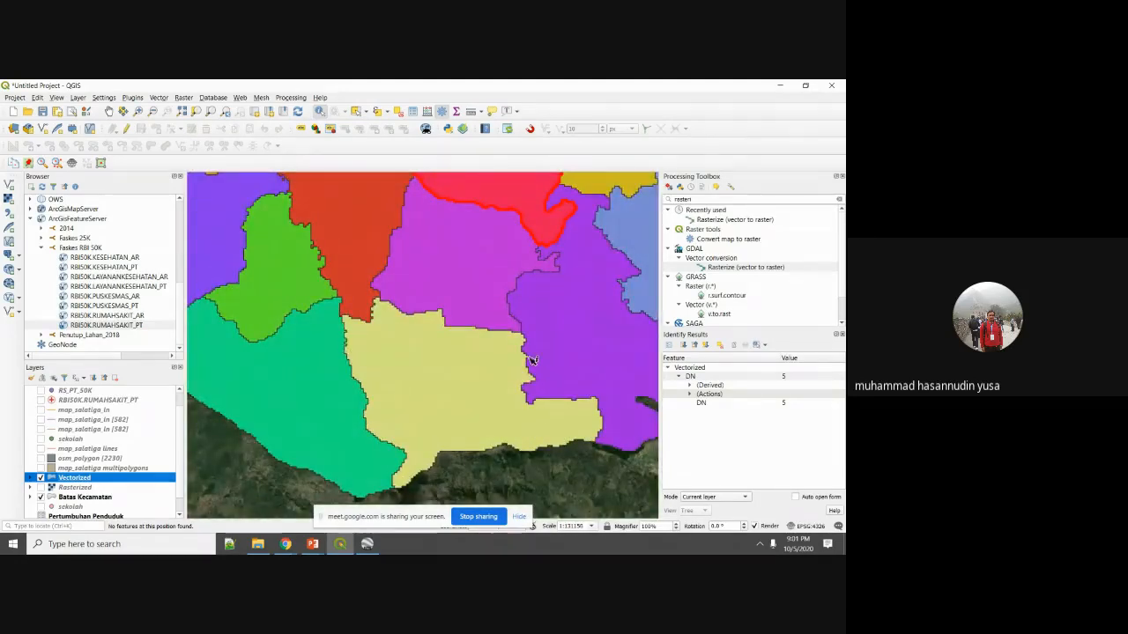
scroll(384, 339, "down", 3)
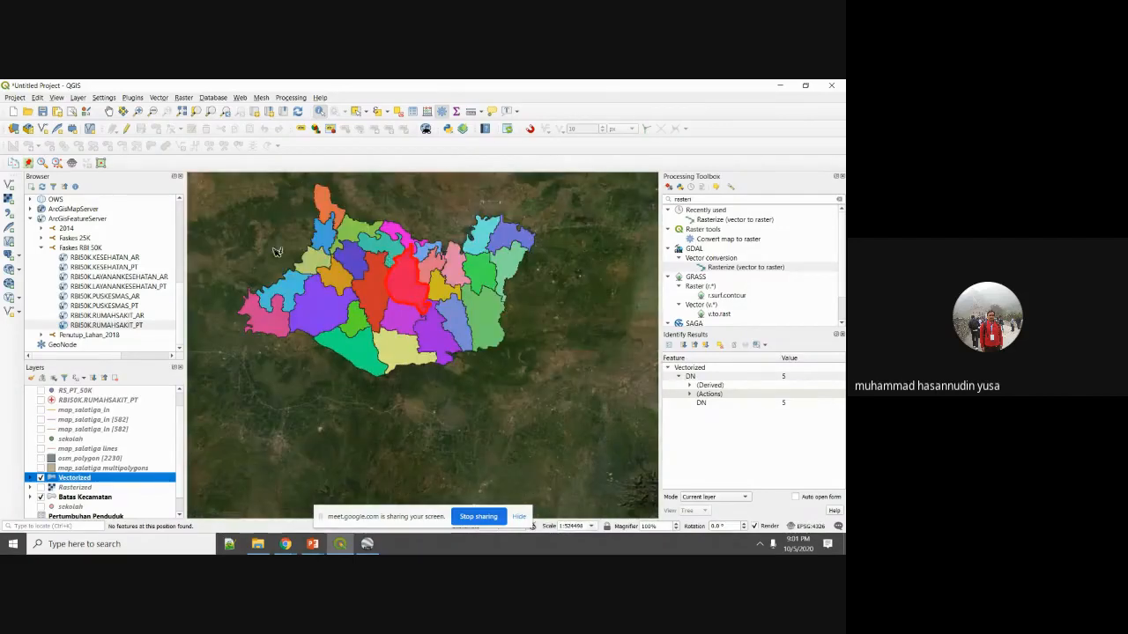
left_click(270, 245)
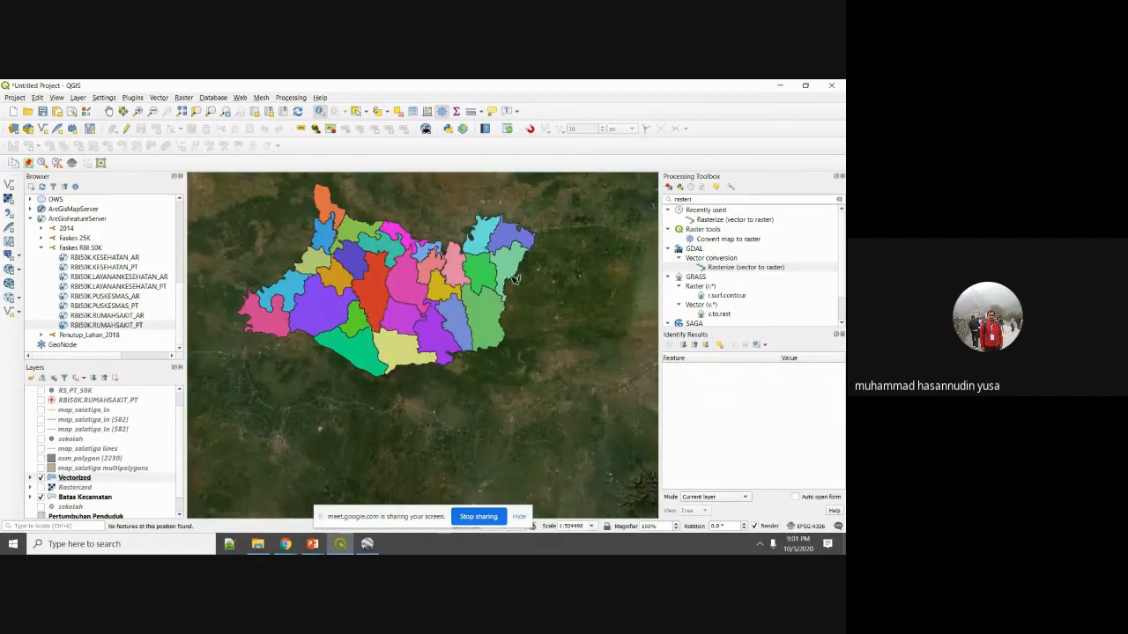
scroll(384, 268, "up", 1)
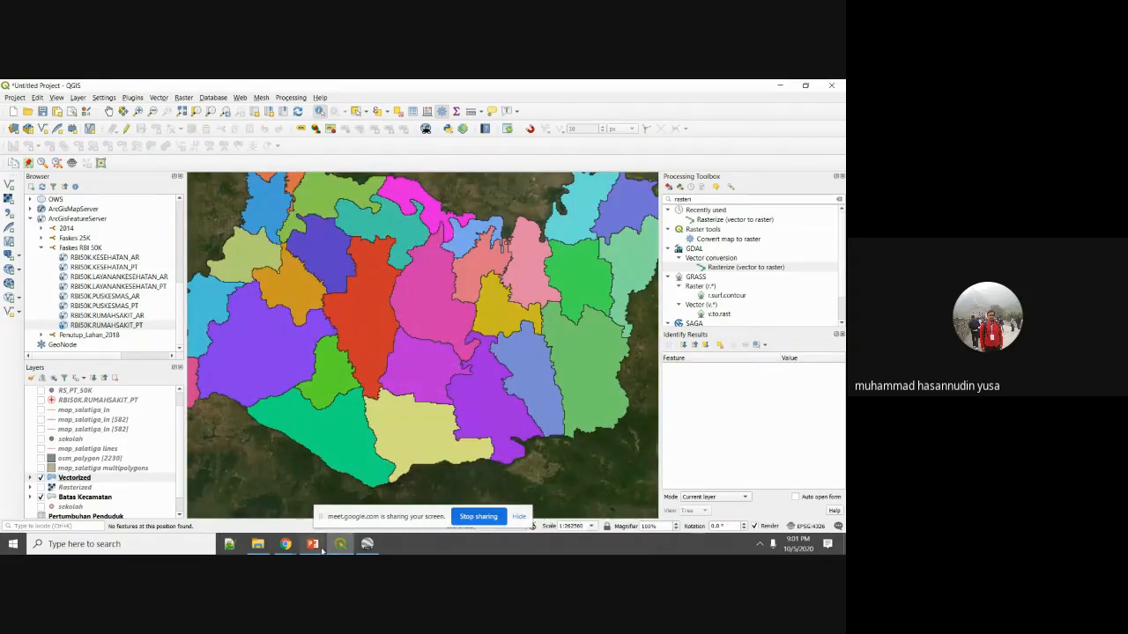
Return to the PowerPoint slide show and advance past the Hasil Polygonisasi slide.
mouse_move(312, 544)
left_click(379, 489)
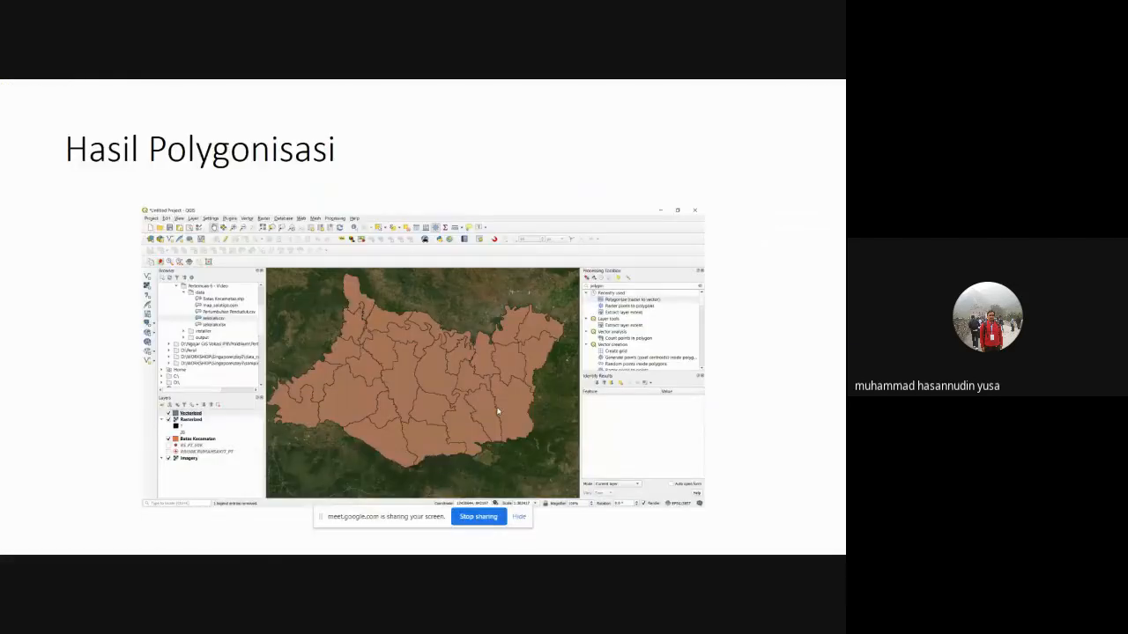
left_click(497, 411)
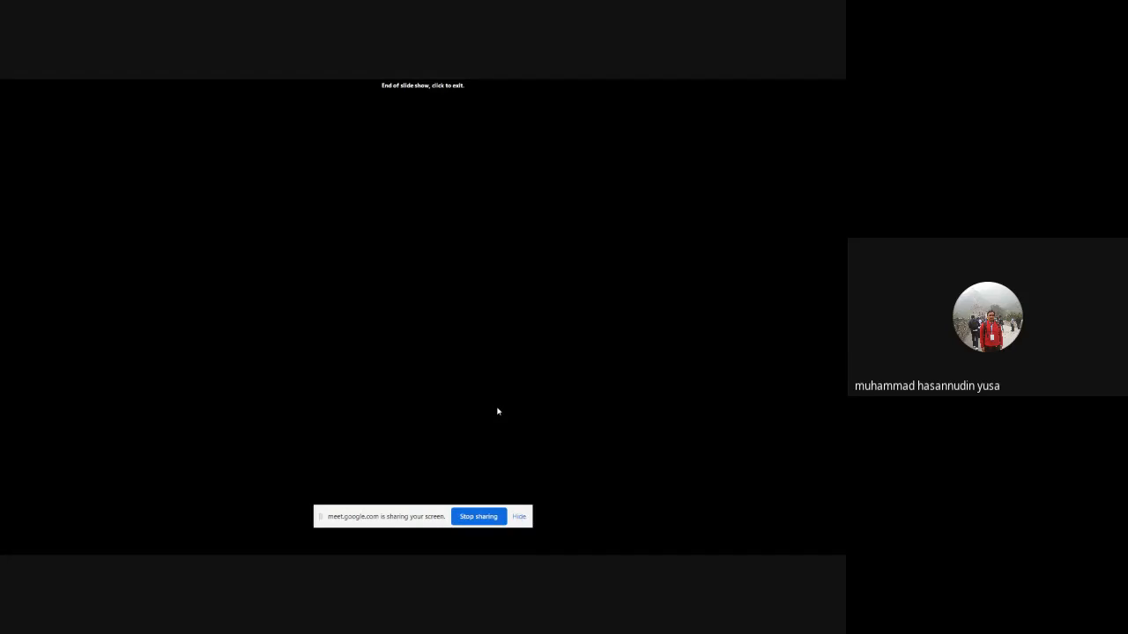